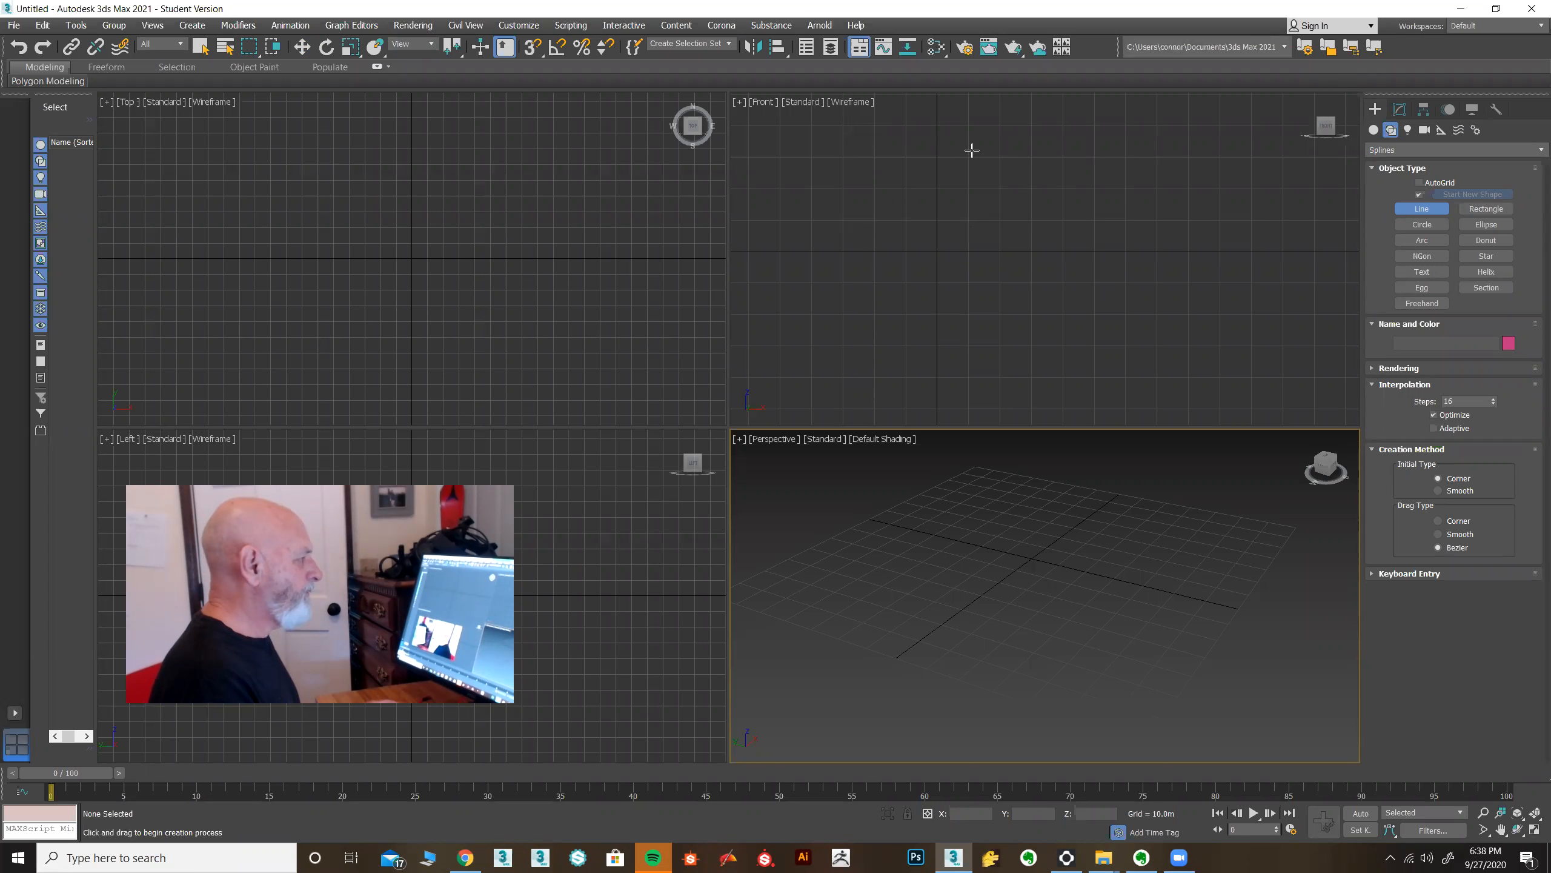
Draw a closed vase profile spline with the Line tool in the Front view.
{"action": "left_click", "coordinate": [980, 154]}
{"action": "left_click", "coordinate": [961, 367]}
{"action": "left_click", "coordinate": [1158, 368]}
{"action": "left_click_drag", "start_coordinate": [1147, 243], "coordinate": [1136, 228]}
{"action": "left_click_drag", "start_coordinate": [1115, 186], "coordinate": [1121, 161]}
{"action": "left_click", "coordinate": [1107, 153]}
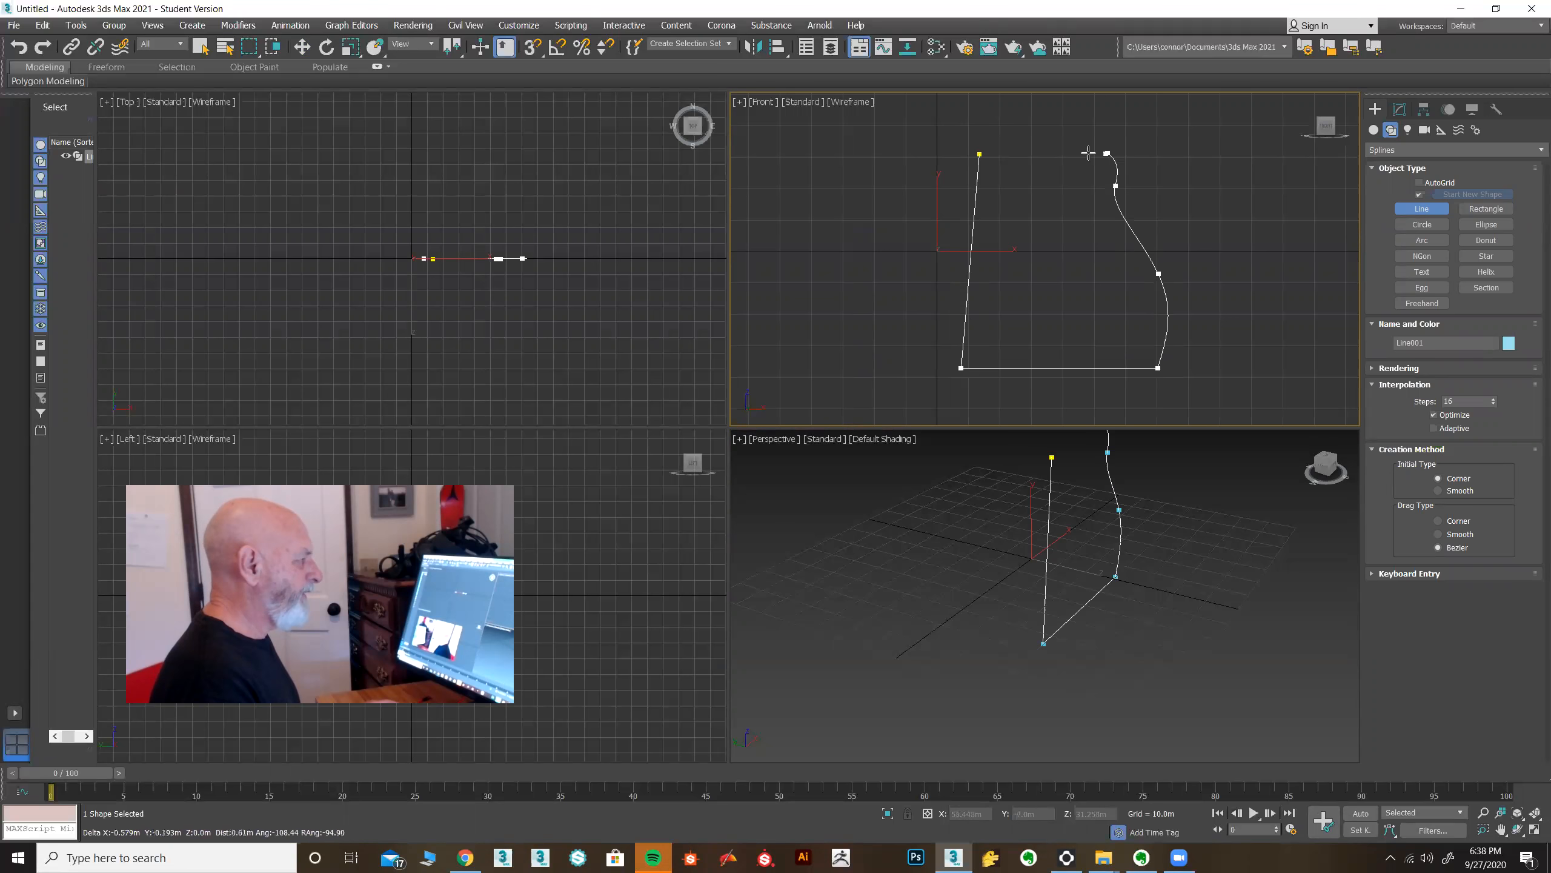
{"action": "left_click", "coordinate": [981, 154]}
{"action": "left_click", "coordinate": [756, 438]}
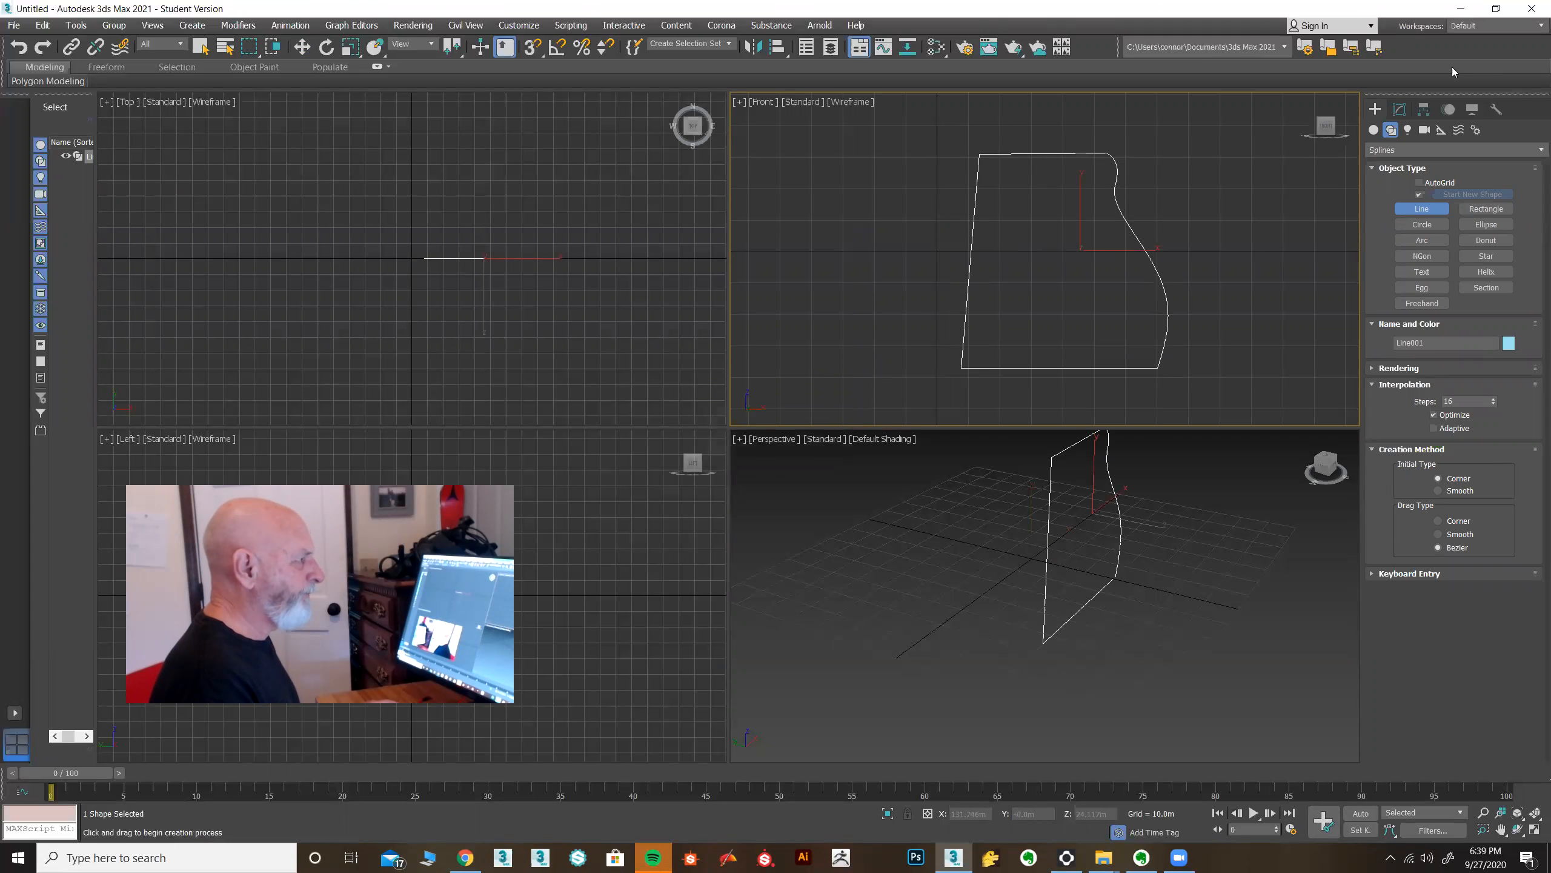
Apply a Lathe modifier aligned to Min to the profile, inspect it, and delete the object.
{"action": "left_click", "coordinate": [1399, 109]}
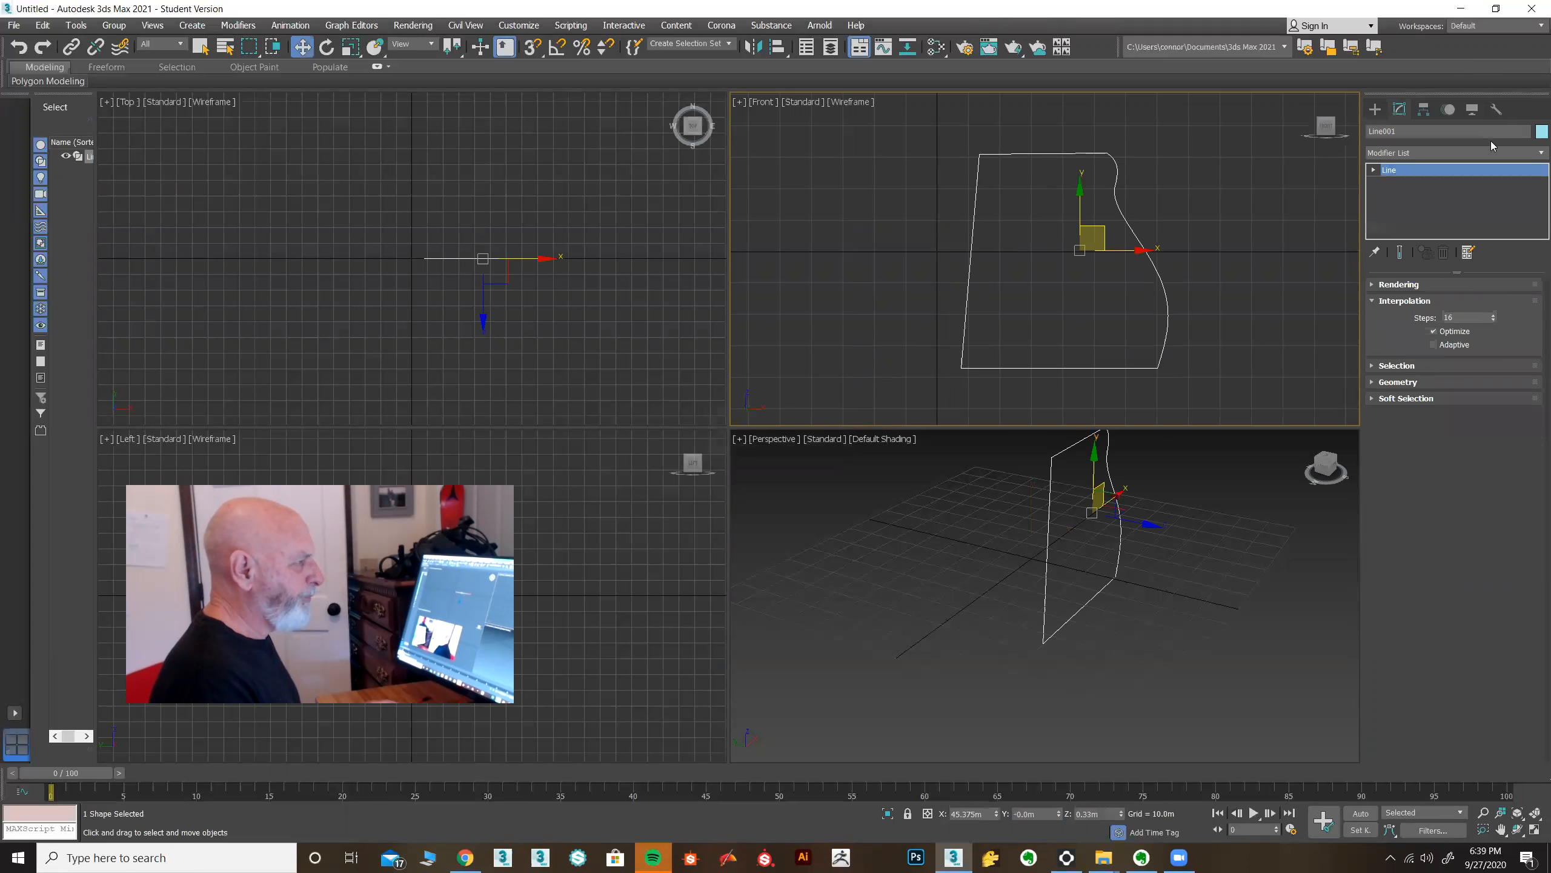
{"action": "left_click", "coordinate": [1533, 156]}
{"action": "scroll", "coordinate": [1384, 738], "scroll_direction": "down", "scroll_amount": 1}
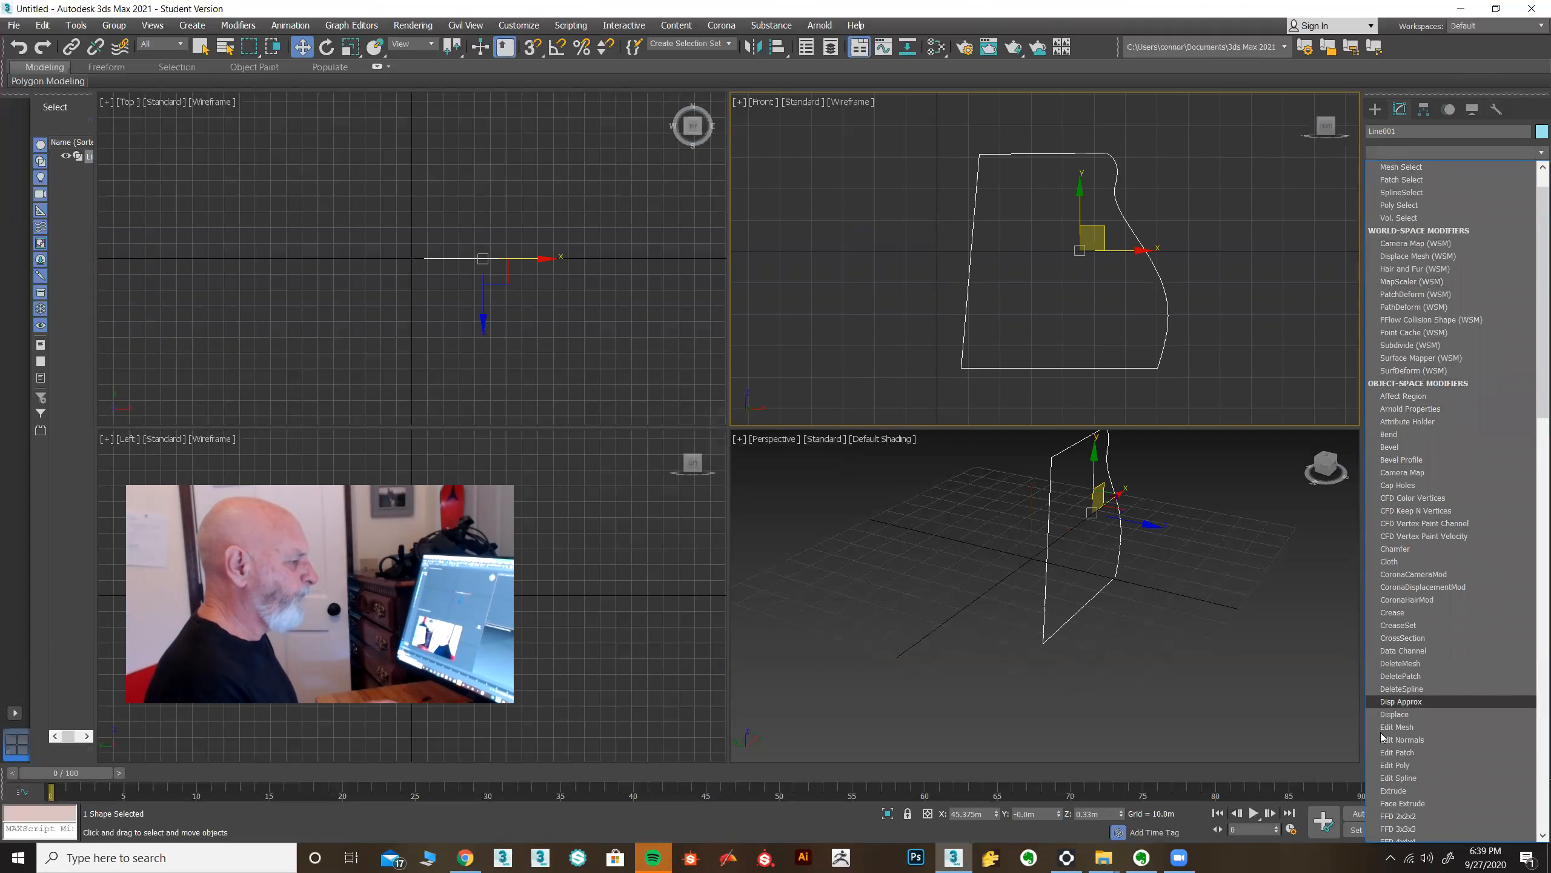
{"action": "scroll", "coordinate": [1390, 746], "scroll_direction": "down", "scroll_amount": 4}
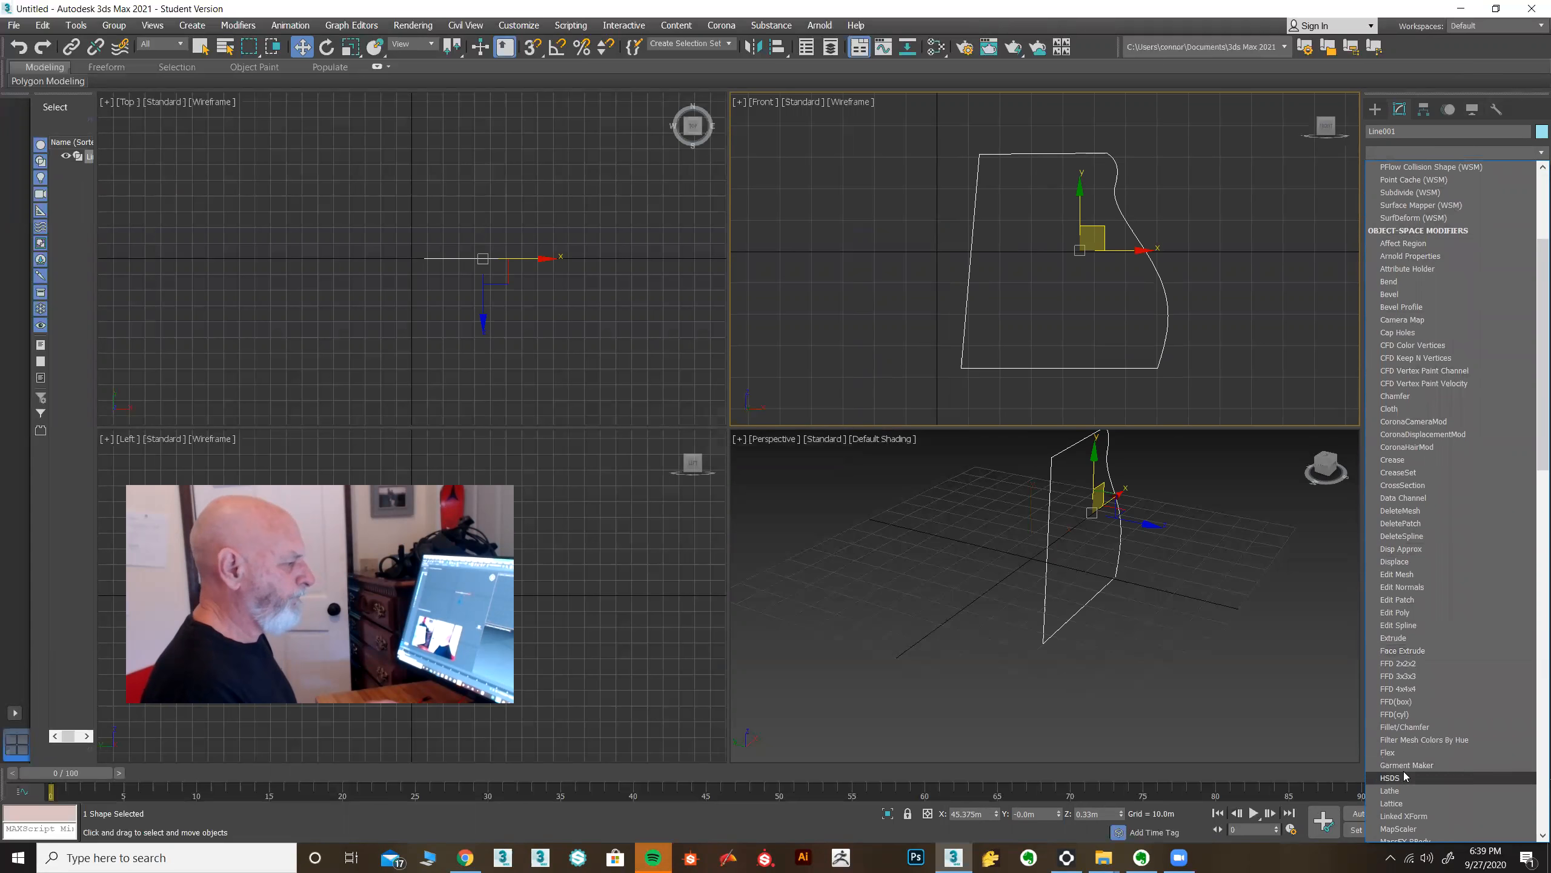
{"action": "left_click", "coordinate": [1394, 790]}
{"action": "left_click", "coordinate": [1416, 470]}
{"action": "scroll", "coordinate": [1135, 578], "scroll_direction": "up", "scroll_amount": 3}
{"action": "middle_click_drag", "start_coordinate": [1135, 578], "coordinate": [1153, 509], "text": "alt"}
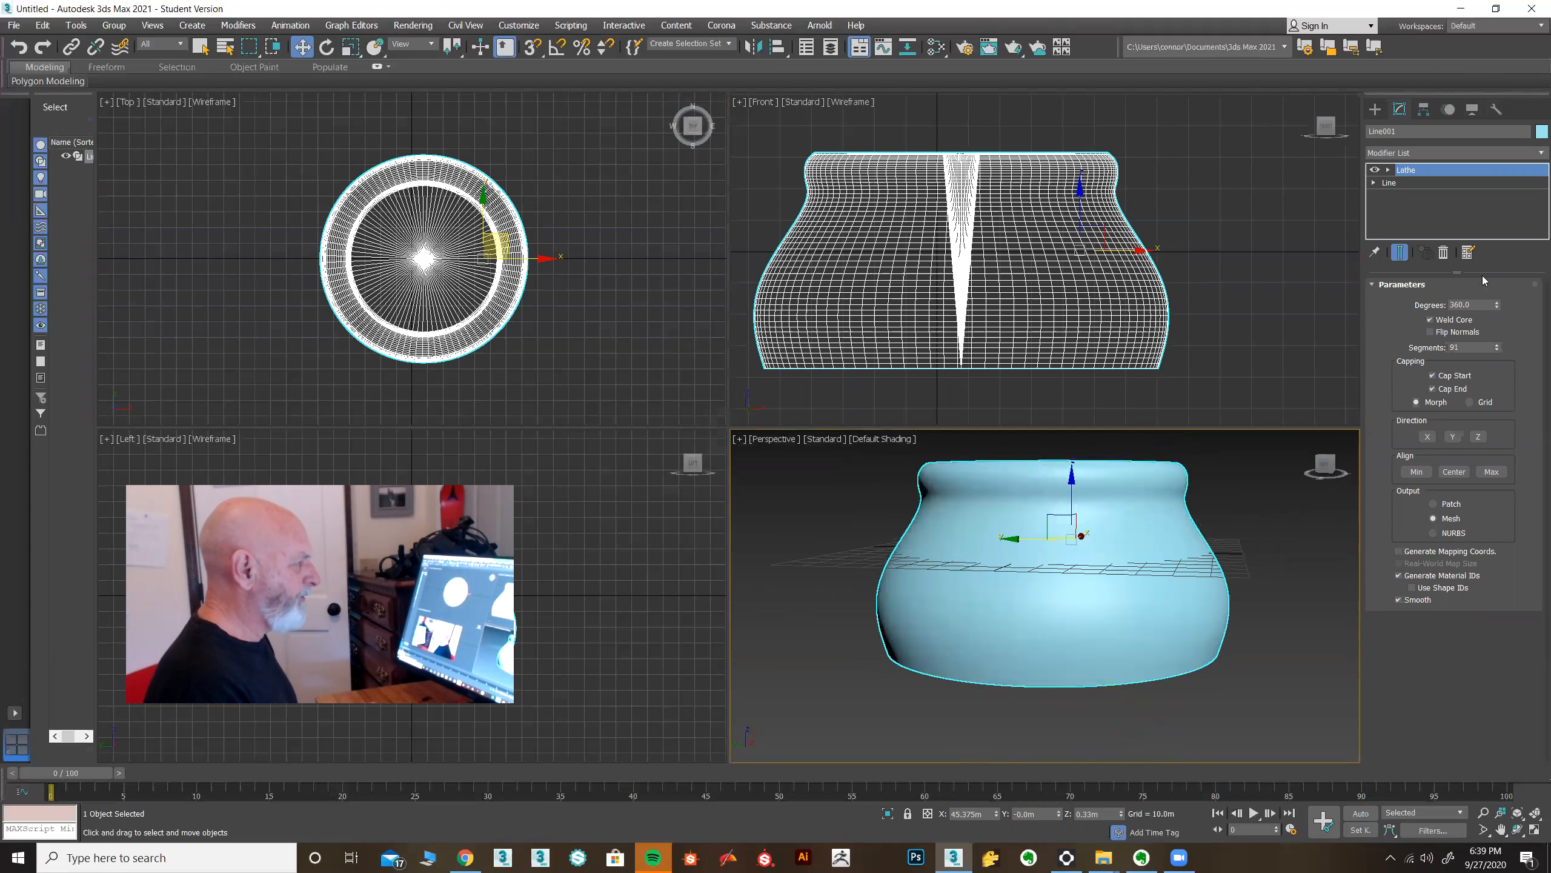
{"action": "key", "text": "Delete"}
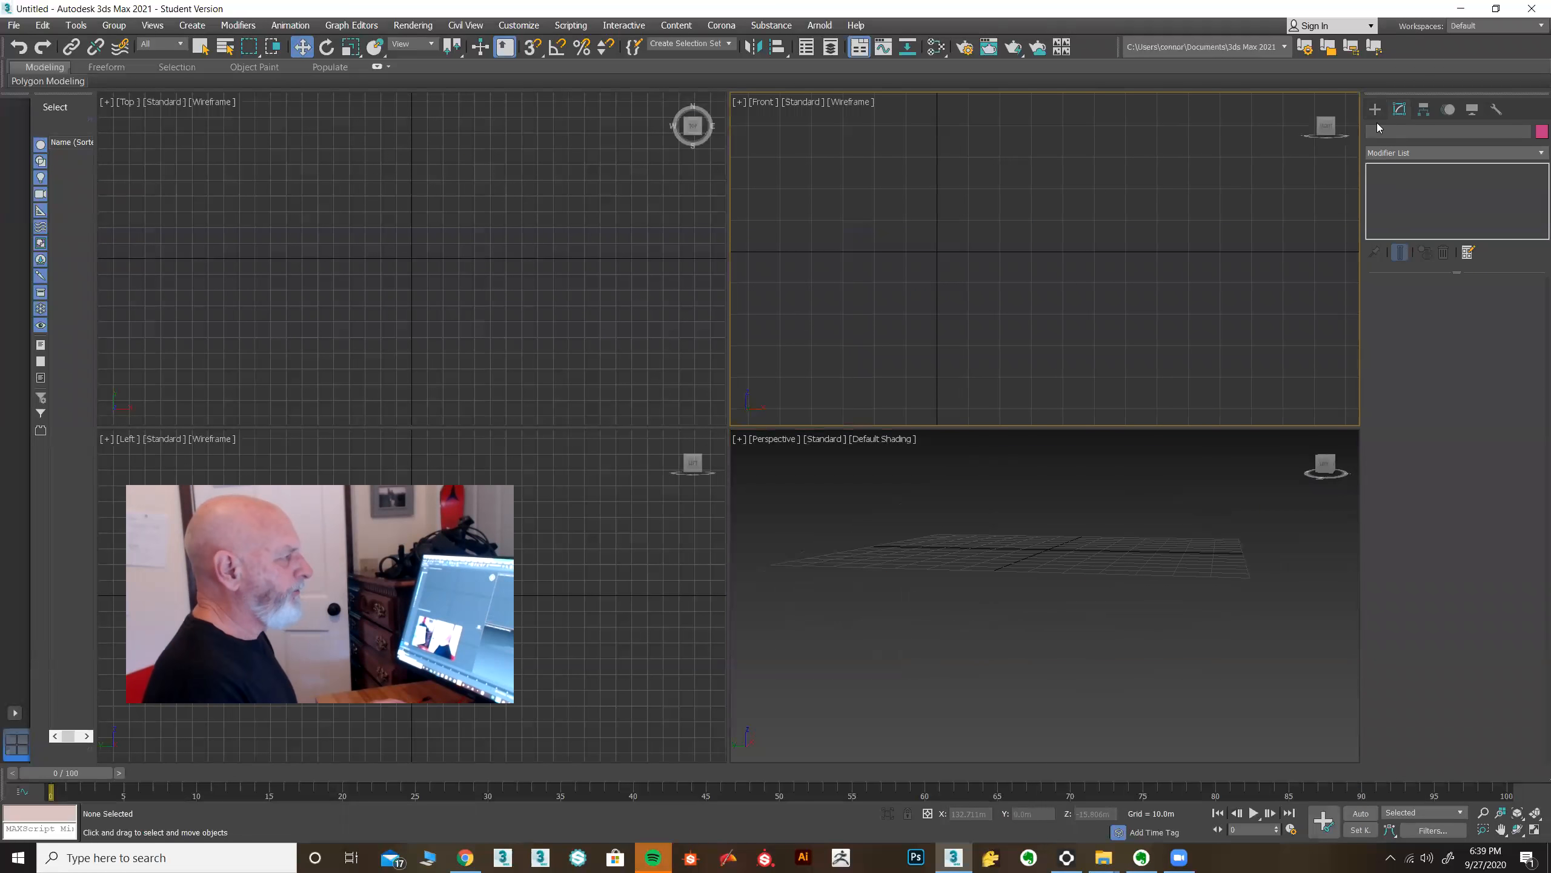
Draw a new closed pot profile with the Line tool in the Front view, starting with a straight vertical inner edge.
{"action": "left_click", "coordinate": [1372, 107]}
{"action": "left_click", "coordinate": [1405, 208]}
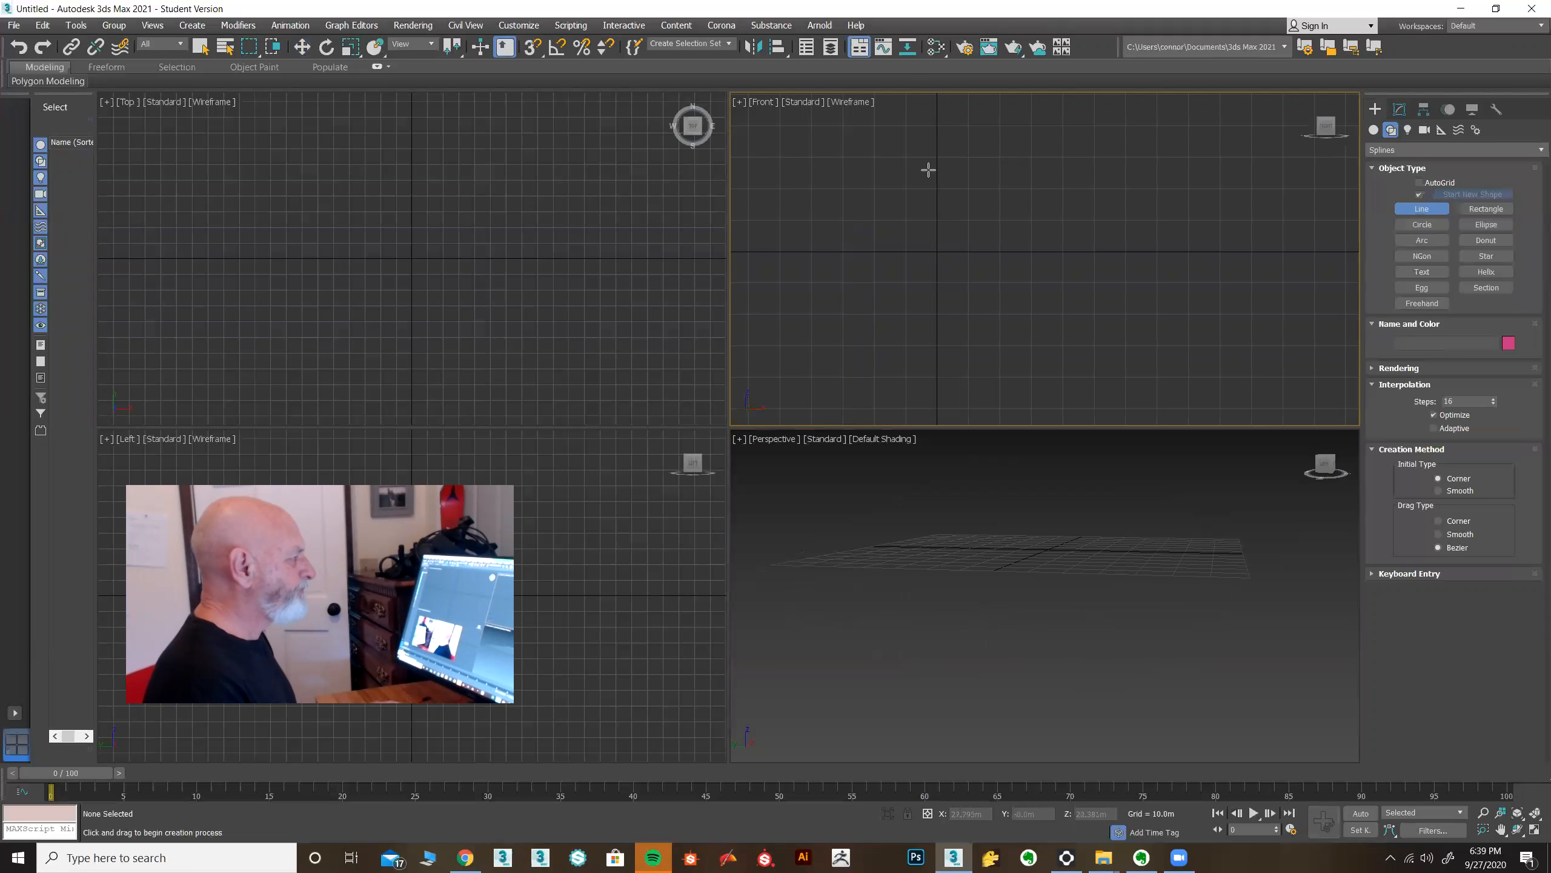
{"action": "scroll", "coordinate": [971, 269], "scroll_direction": "up", "scroll_amount": 3}
{"action": "scroll", "coordinate": [1012, 227], "scroll_direction": "down", "scroll_amount": 5}
{"action": "middle_click_drag", "start_coordinate": [1093, 260], "coordinate": [1018, 275]}
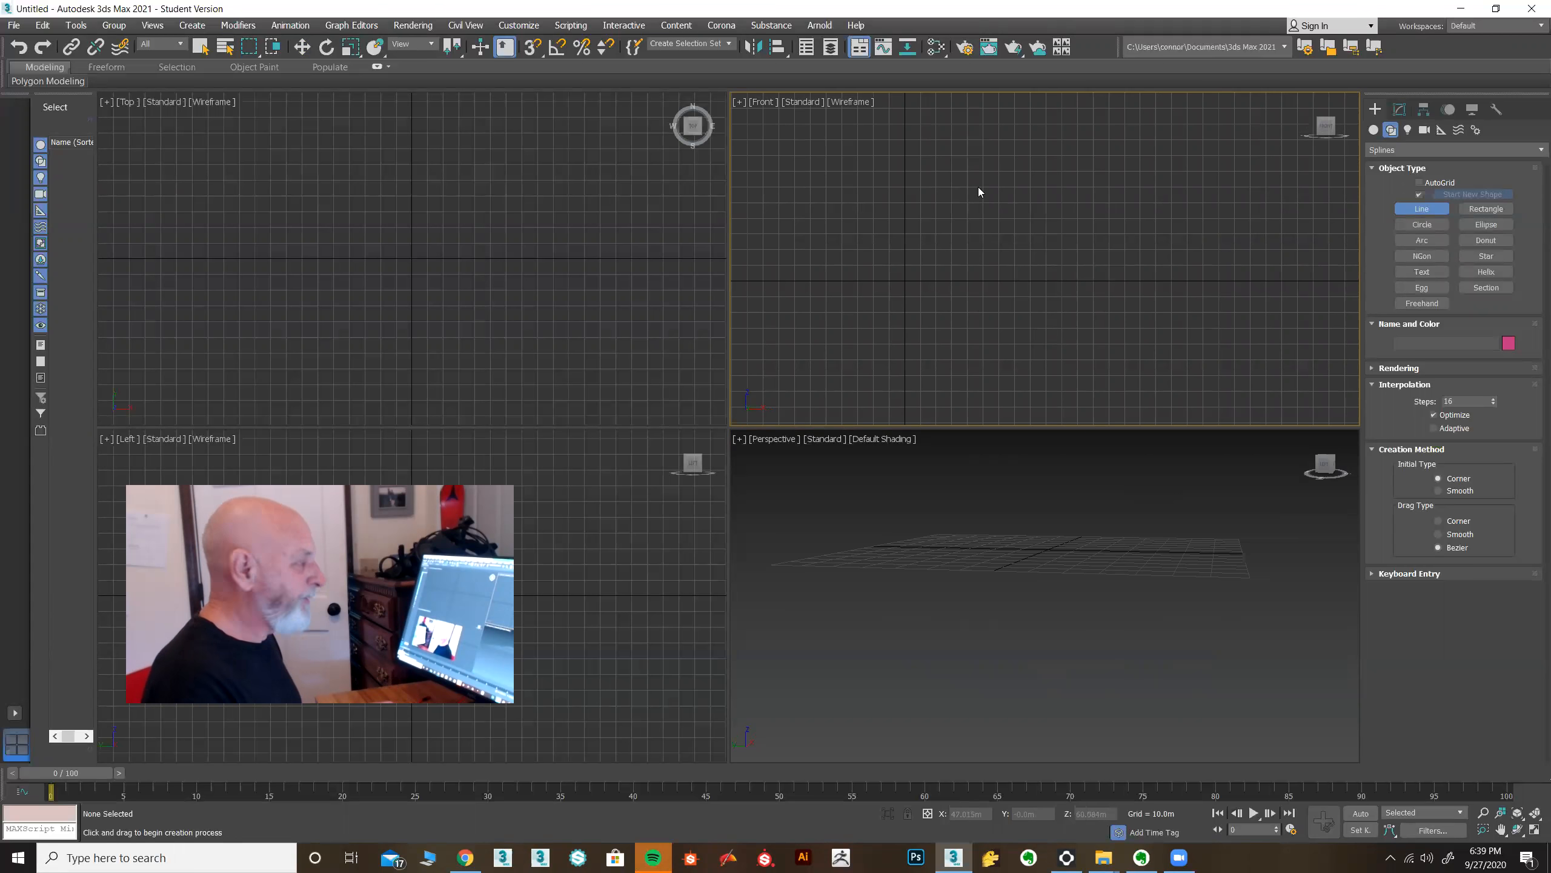
{"action": "left_click", "coordinate": [962, 163]}
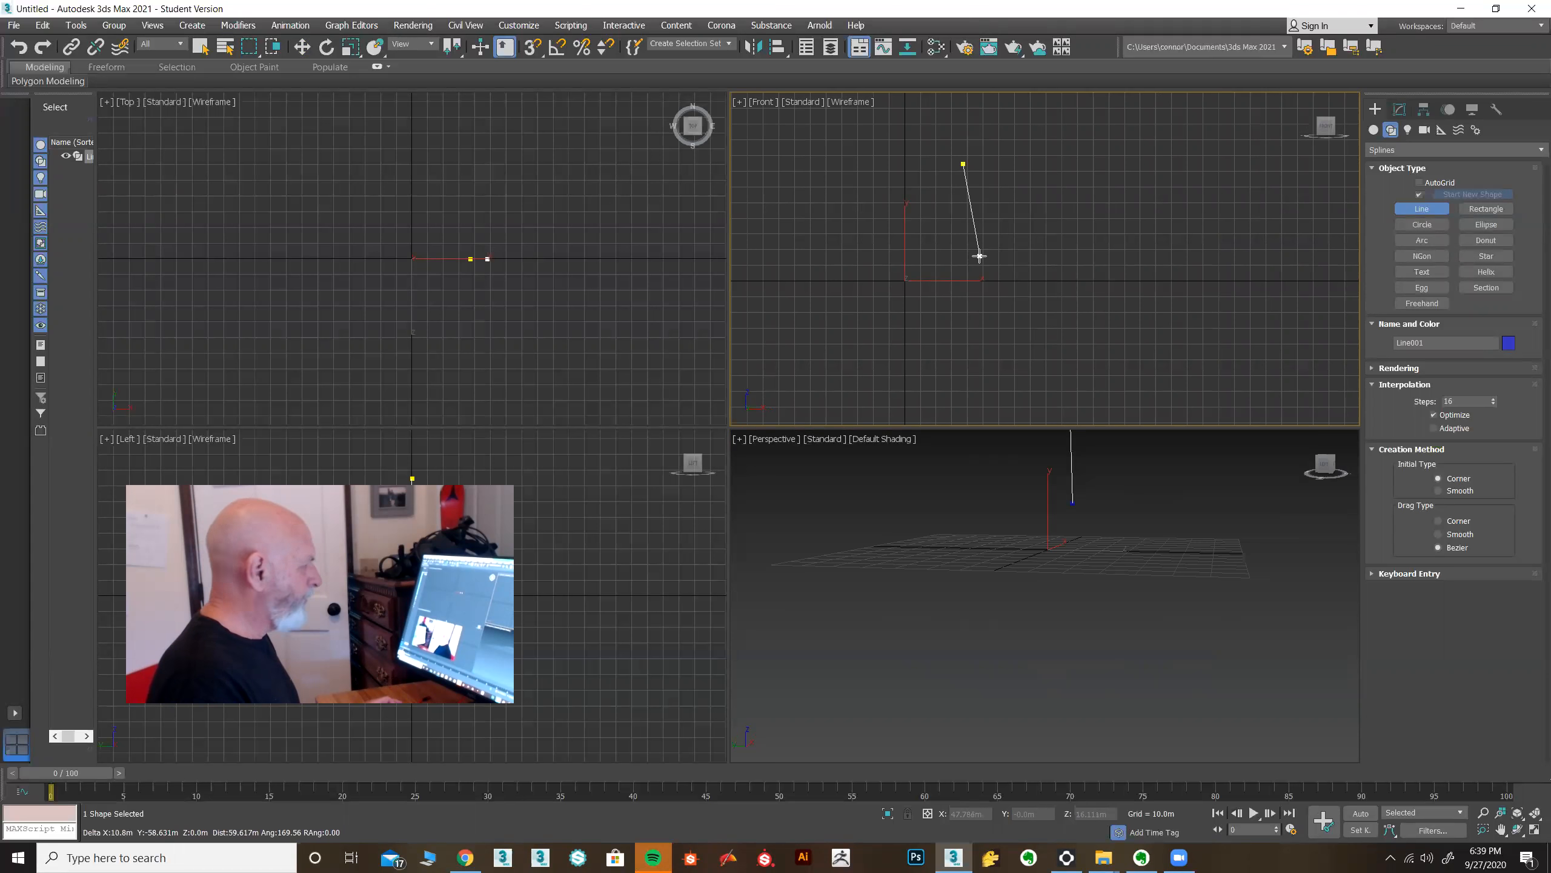
{"action": "left_click", "coordinate": [964, 369]}
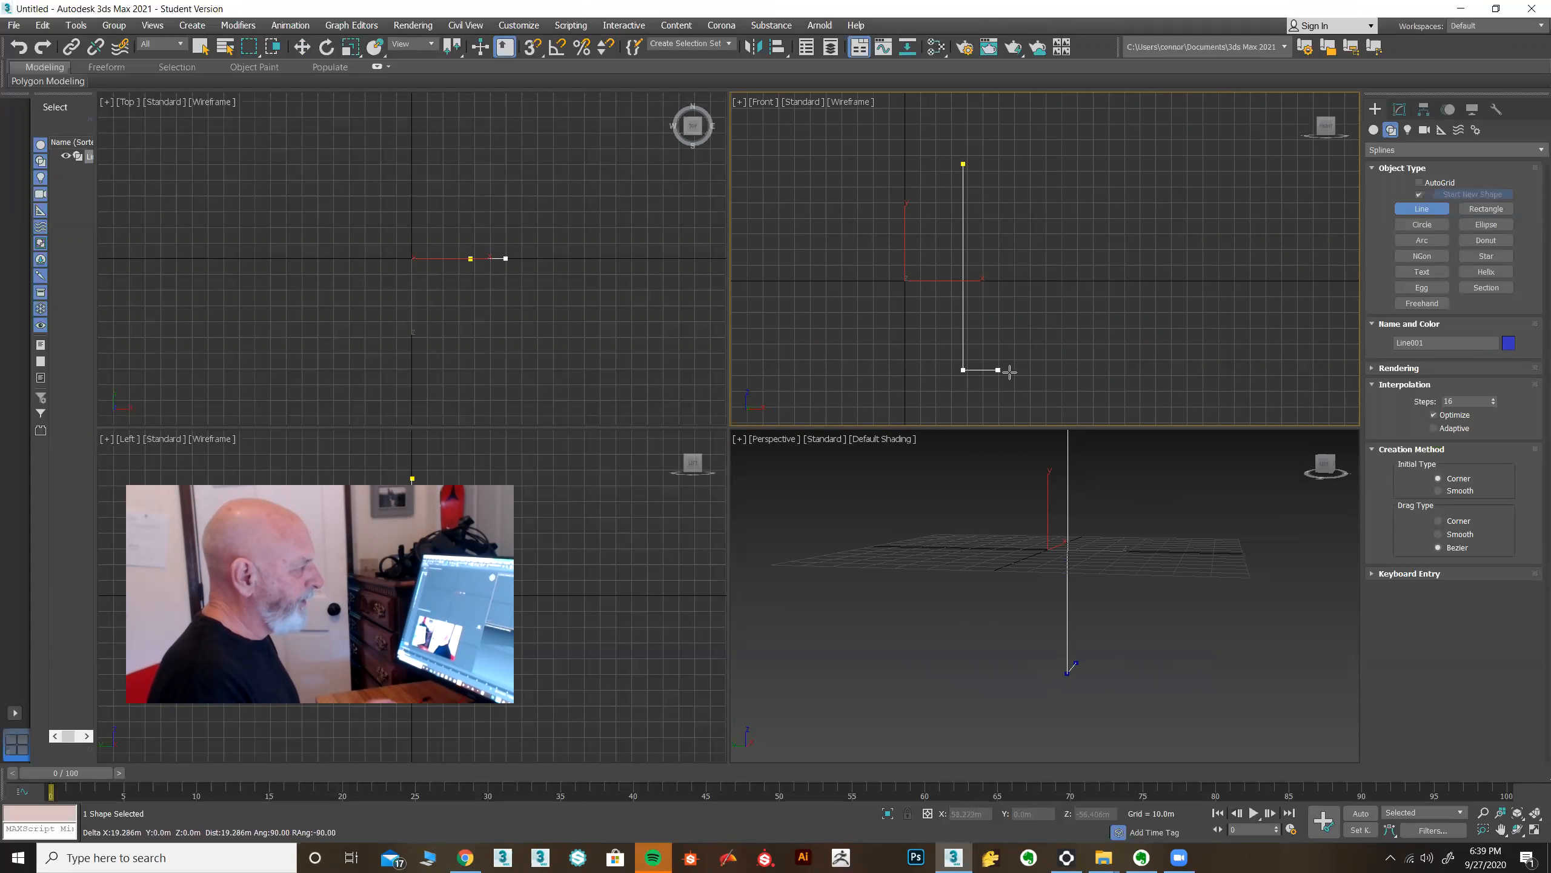
{"action": "left_click", "coordinate": [1067, 370]}
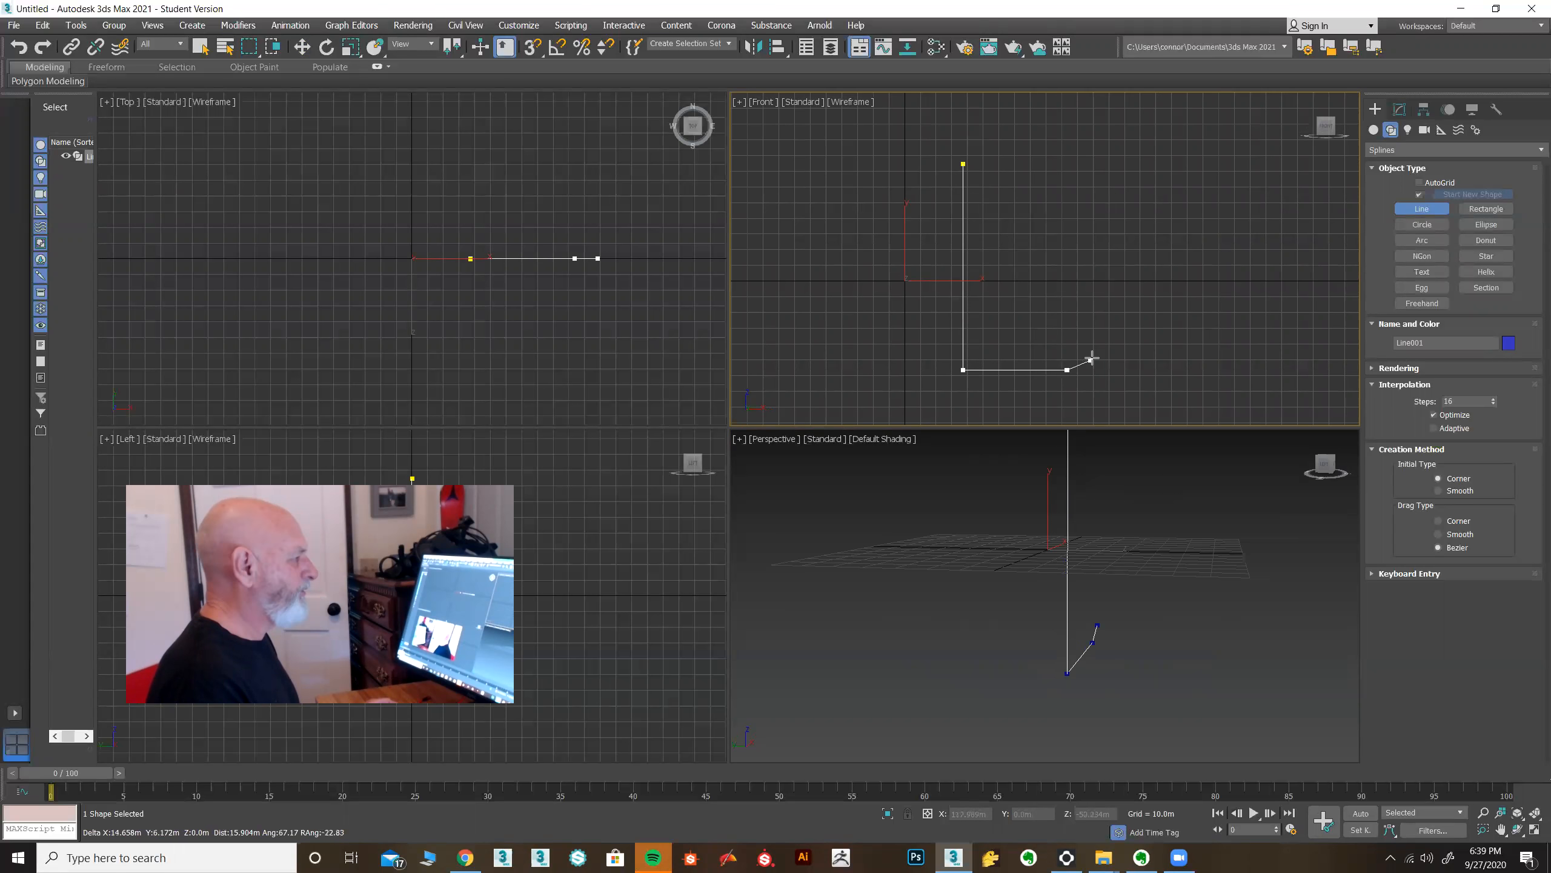
{"action": "left_click_drag", "start_coordinate": [1122, 291], "coordinate": [1027, 160]}
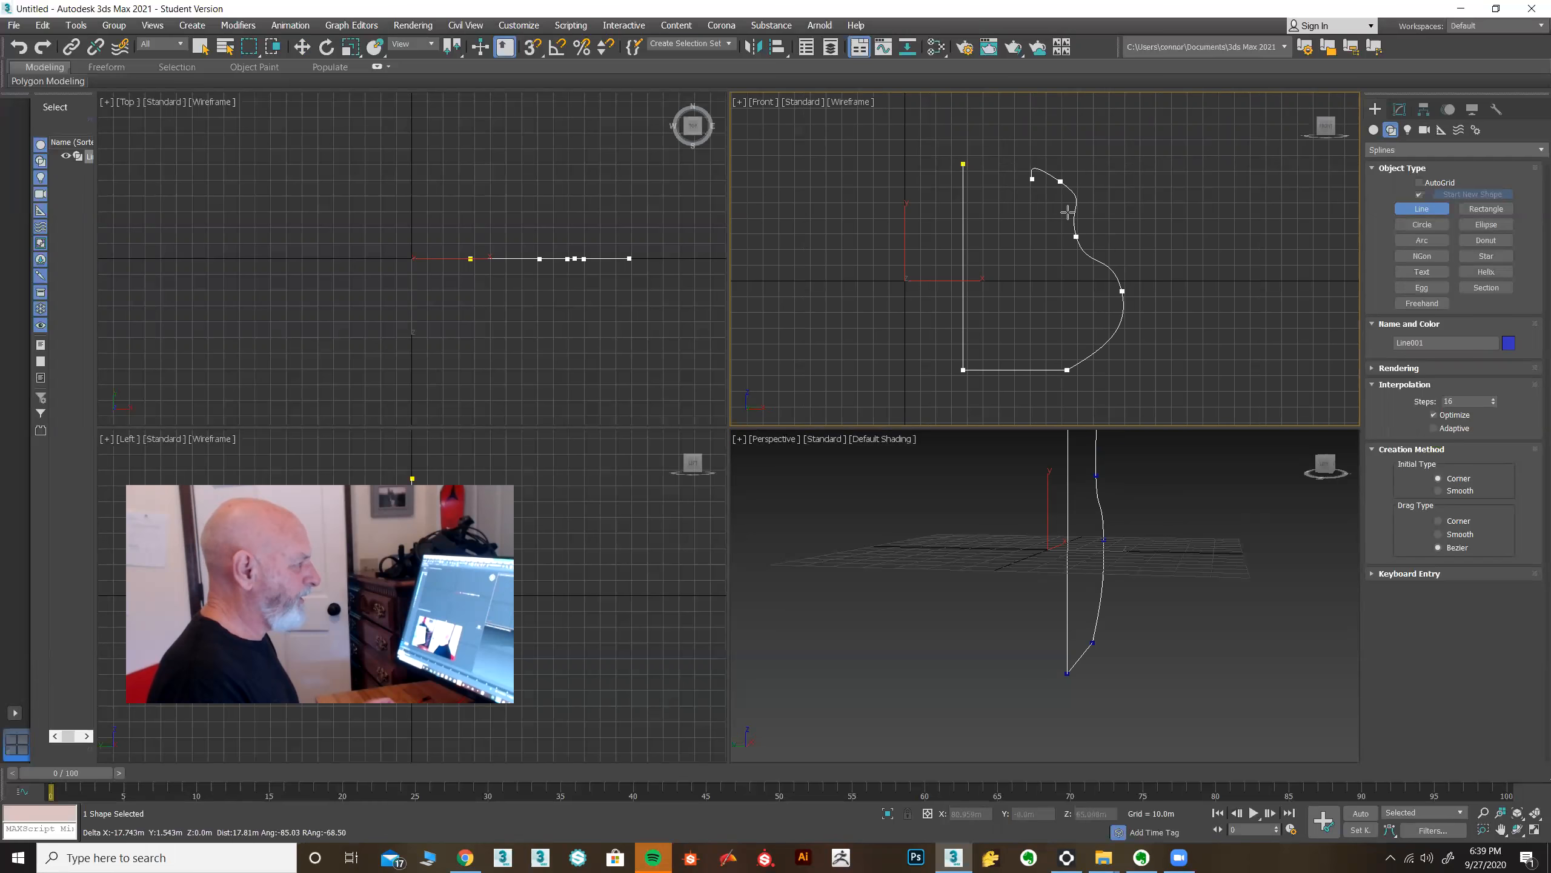
{"action": "left_click_drag", "start_coordinate": [1111, 334], "coordinate": [1098, 303]}
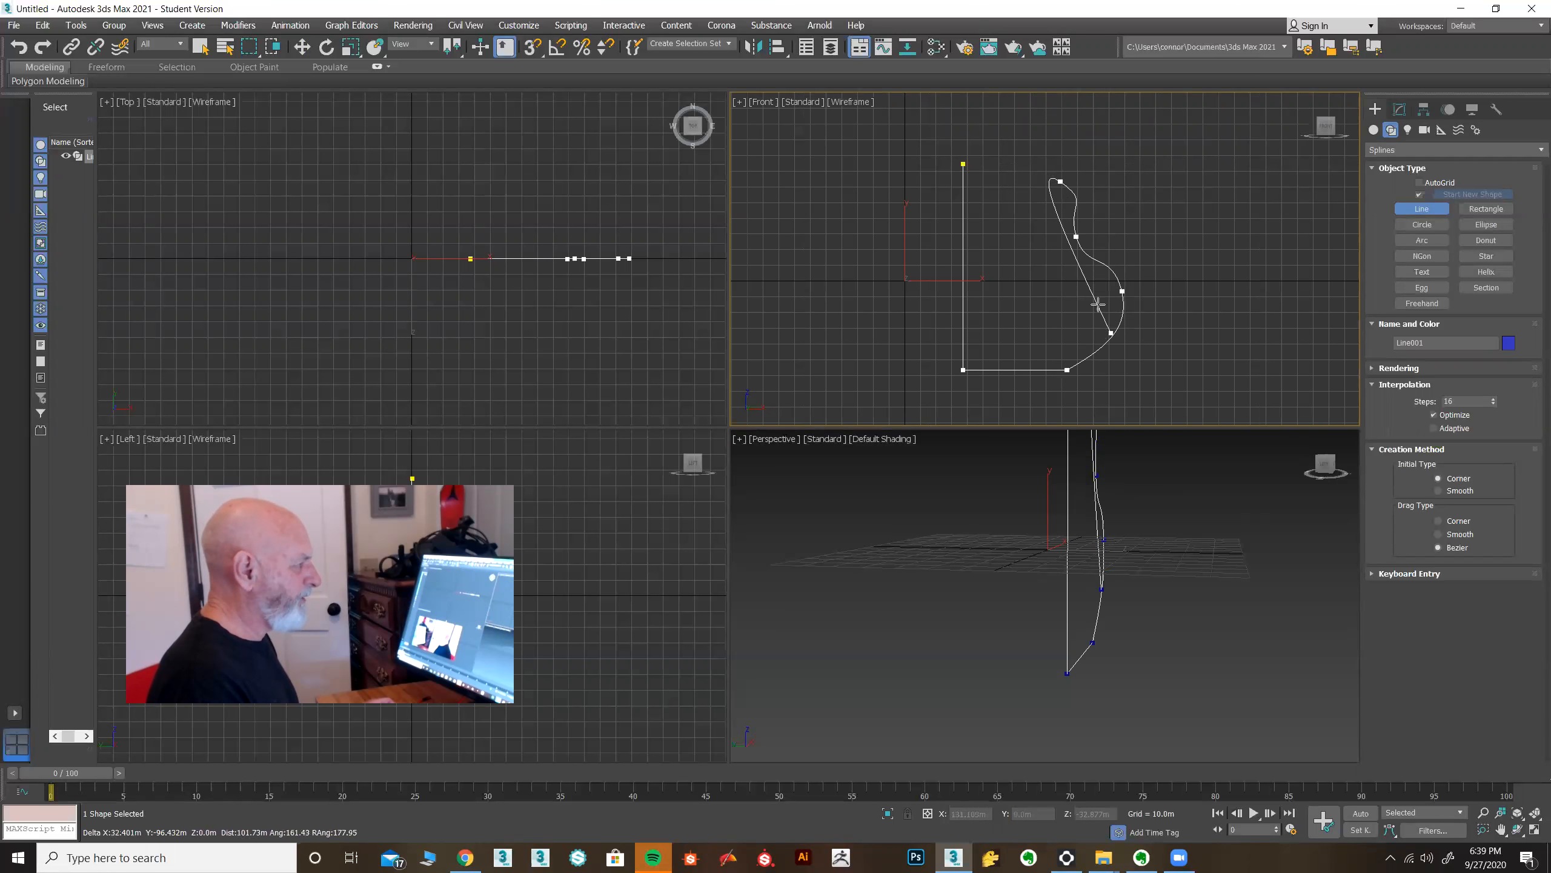
{"action": "left_click", "coordinate": [963, 164]}
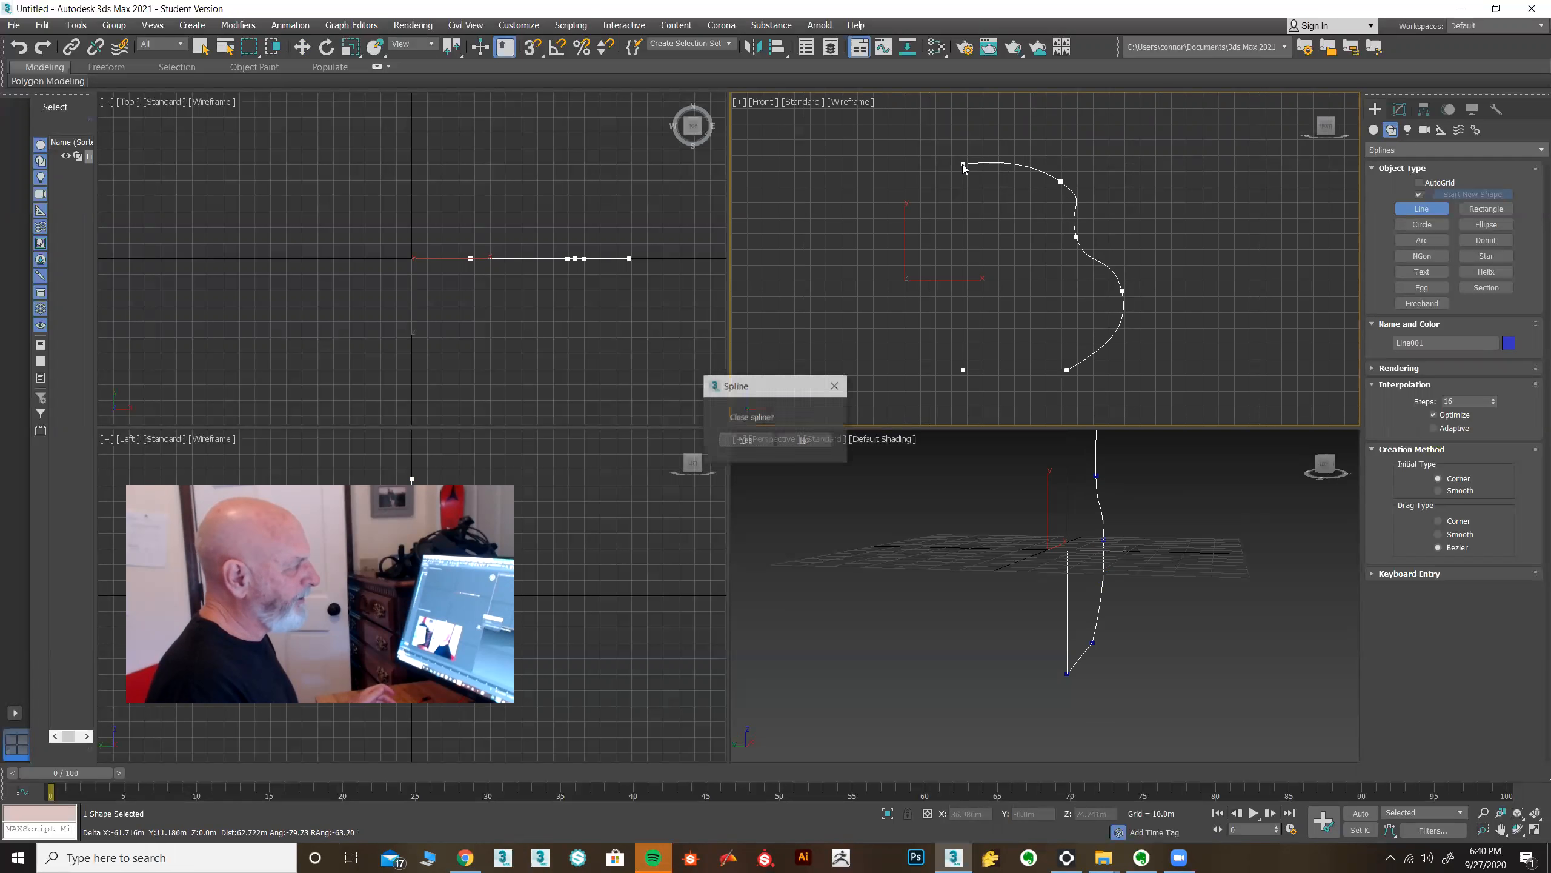
{"action": "left_click", "coordinate": [745, 442]}
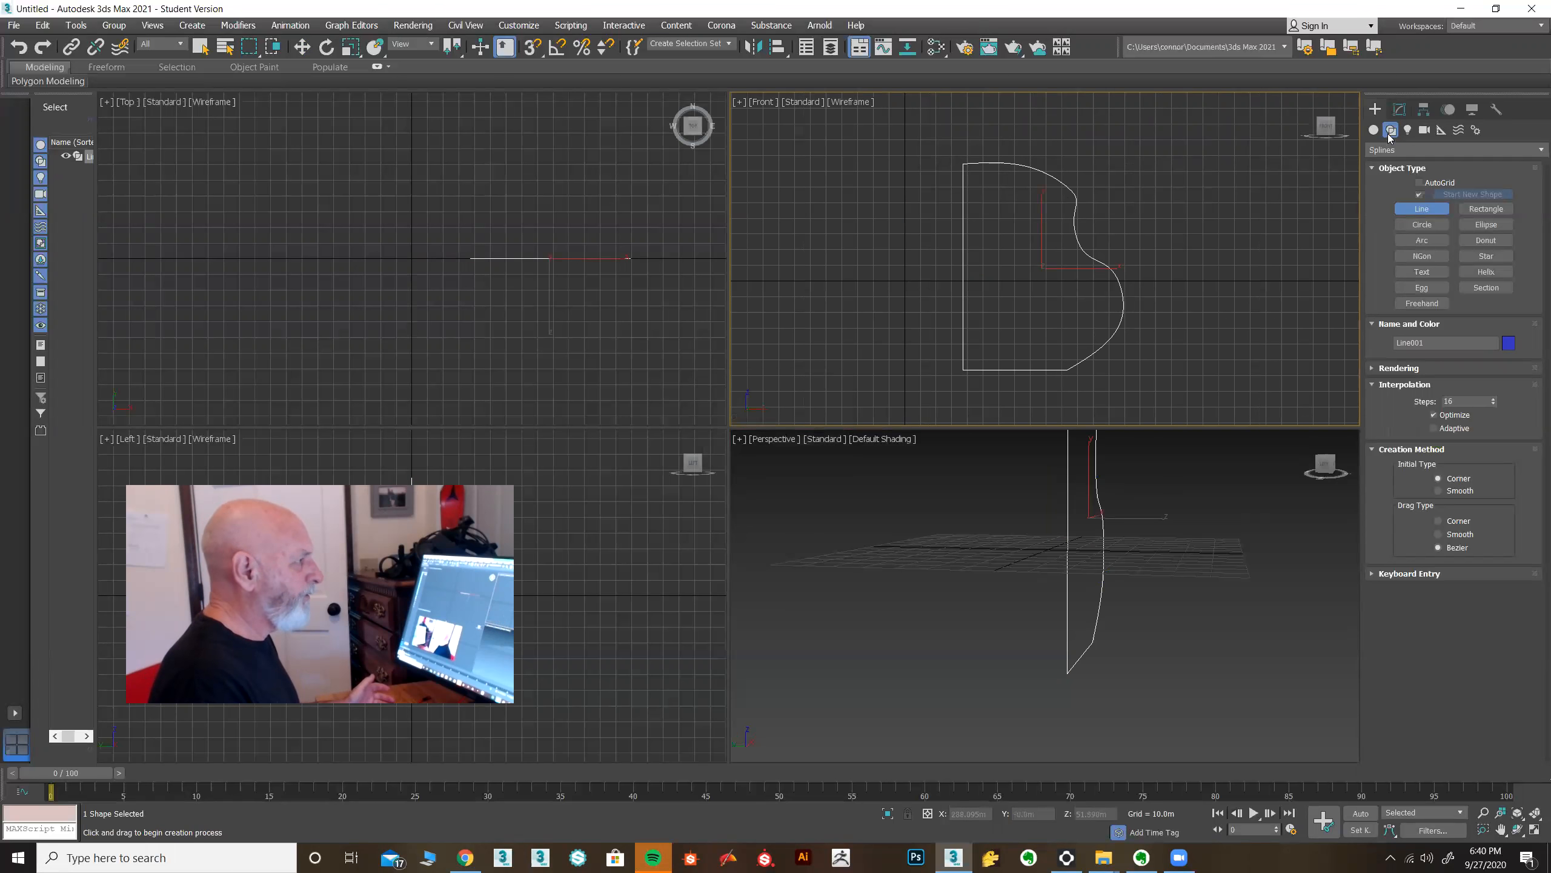
Apply a Lathe modifier to the profile and align it to Min.
{"action": "left_click", "coordinate": [1402, 112]}
{"action": "left_click", "coordinate": [1459, 151]}
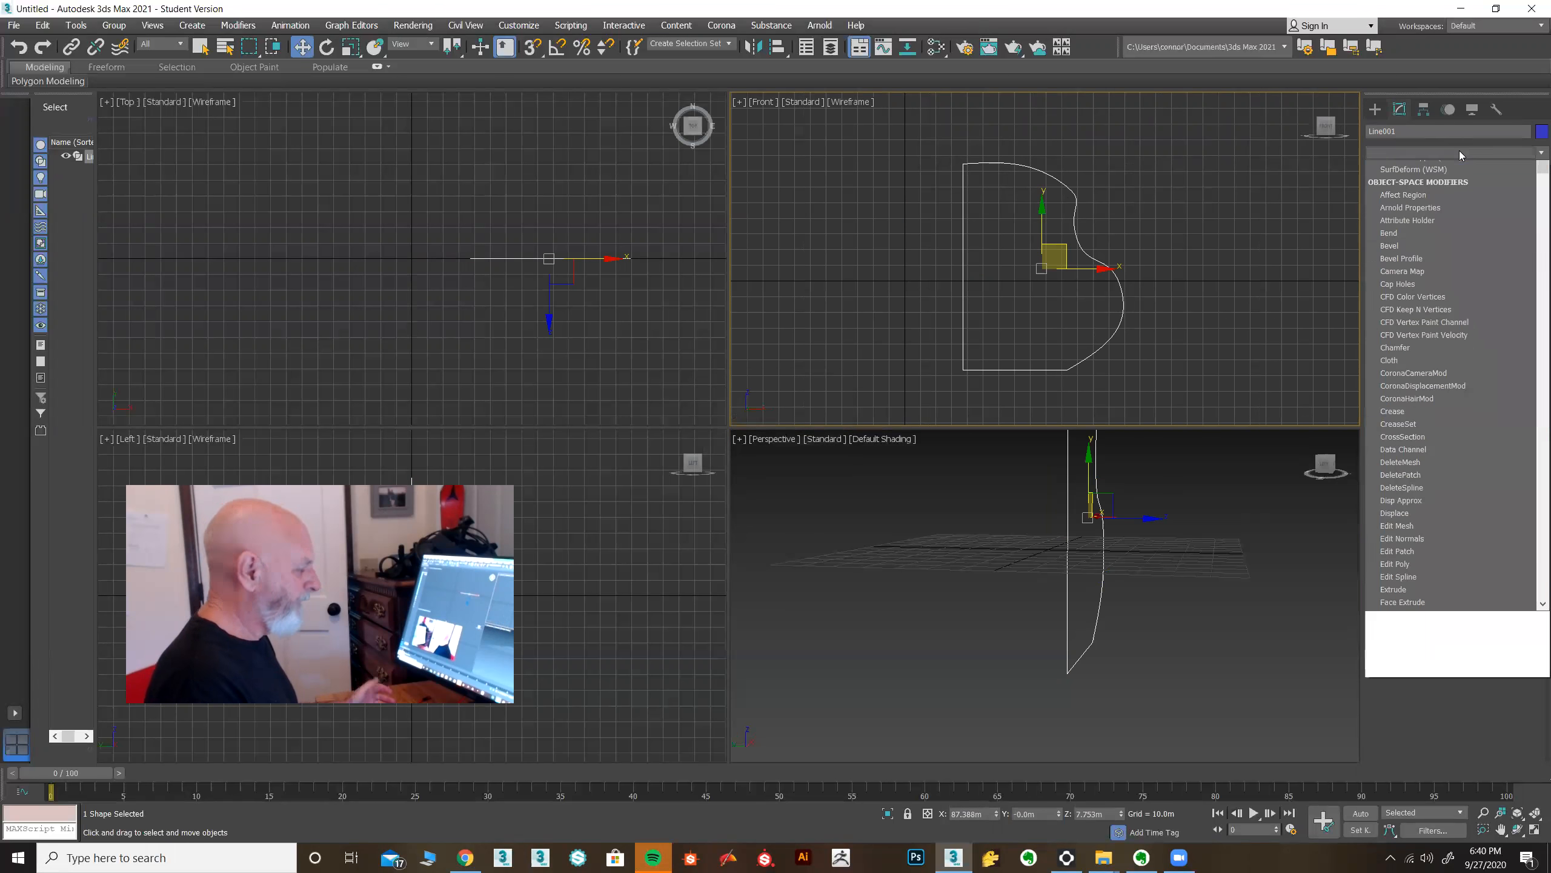
{"action": "key", "text": "l"}
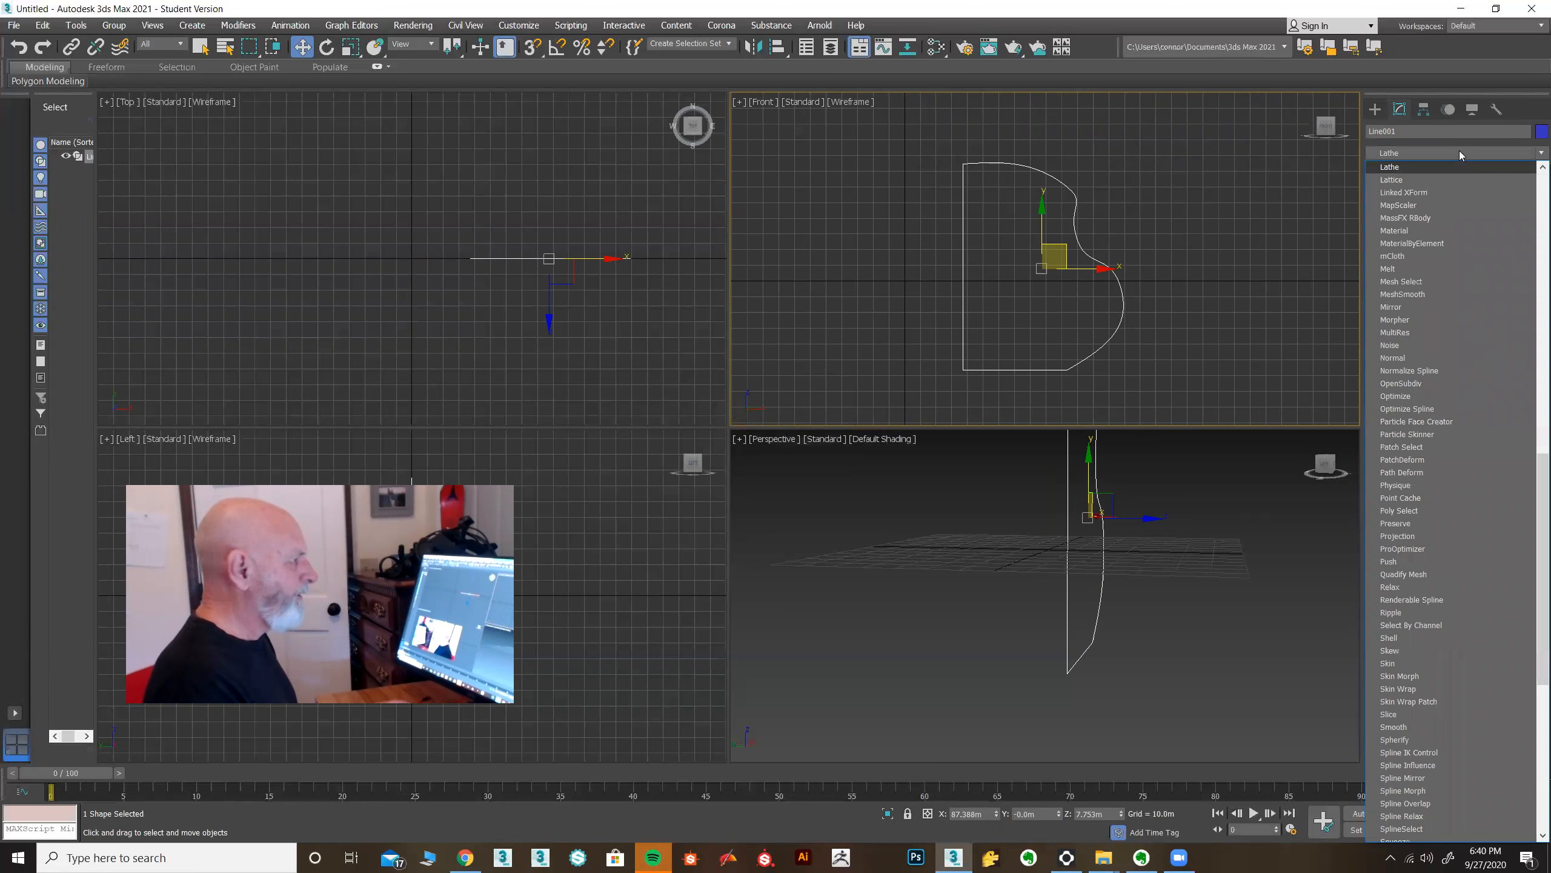
{"action": "left_click", "coordinate": [1403, 167]}
{"action": "left_click", "coordinate": [1418, 469]}
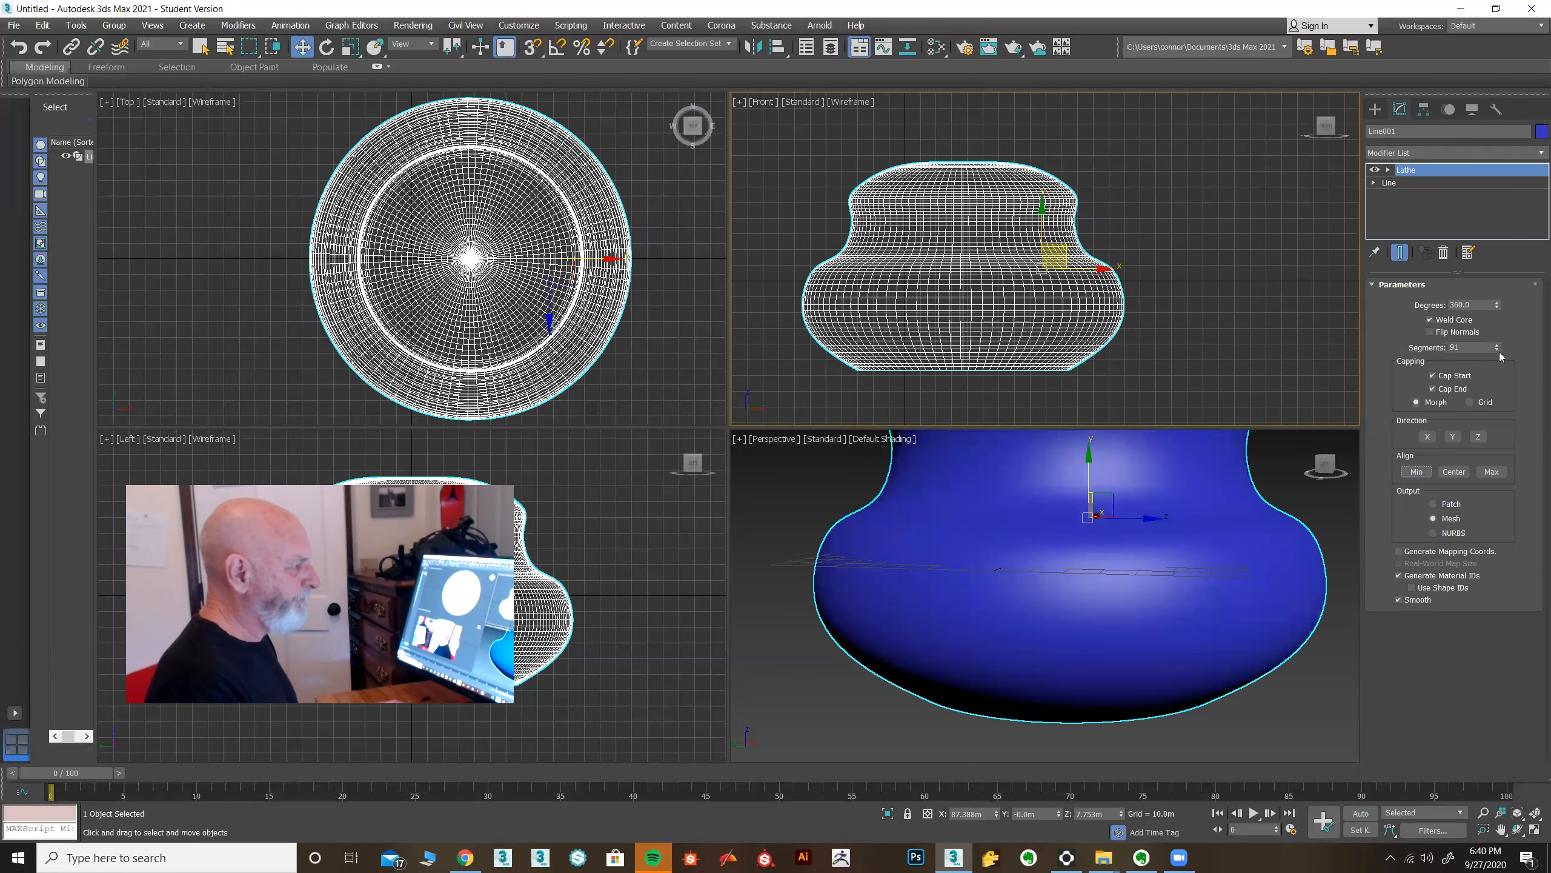
Set the Lathe segments to 16.
{"action": "double_click", "coordinate": [1481, 348]}
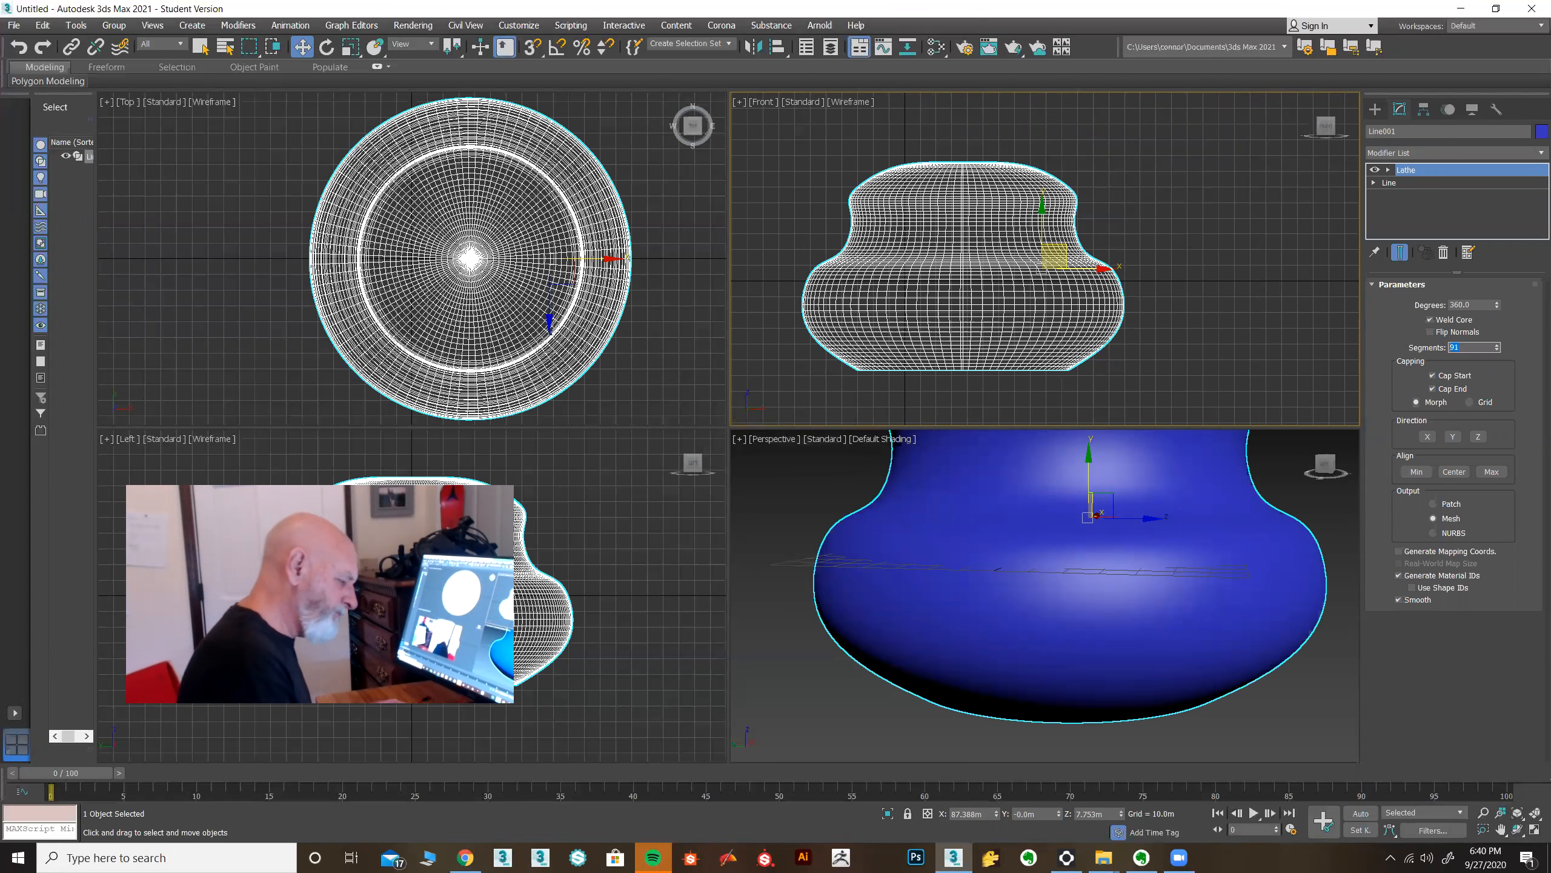
{"action": "type", "text": "16"}
{"action": "key", "text": "Return"}
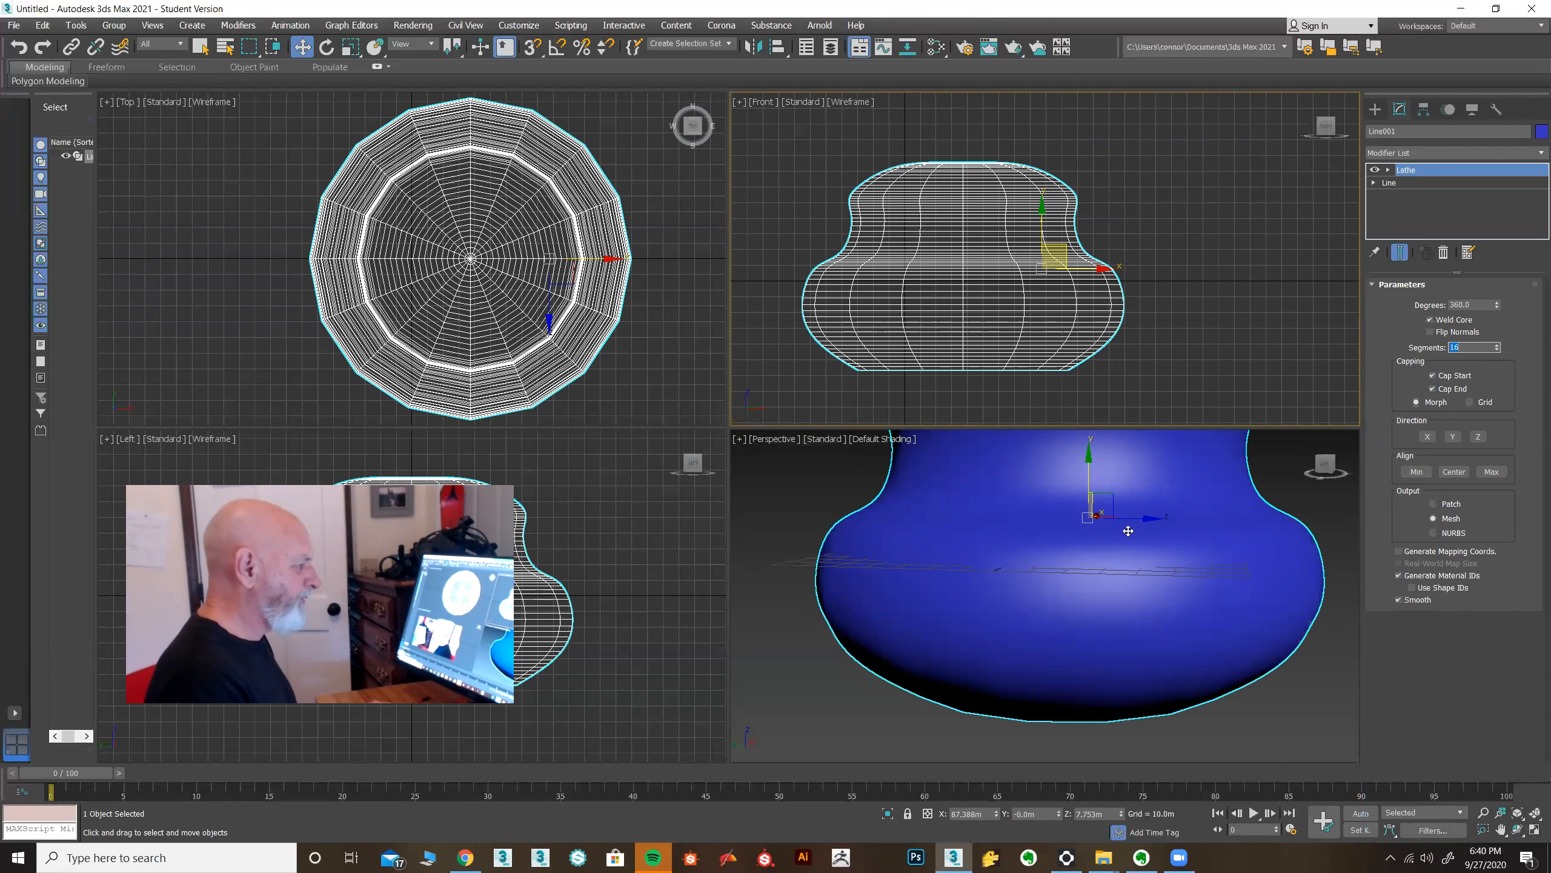
Turn on edged faces display in the perspective view.
{"action": "scroll", "coordinate": [1128, 530], "scroll_direction": "down", "scroll_amount": 5}
{"action": "middle_click_drag", "start_coordinate": [1129, 554], "coordinate": [1094, 599], "text": "alt"}
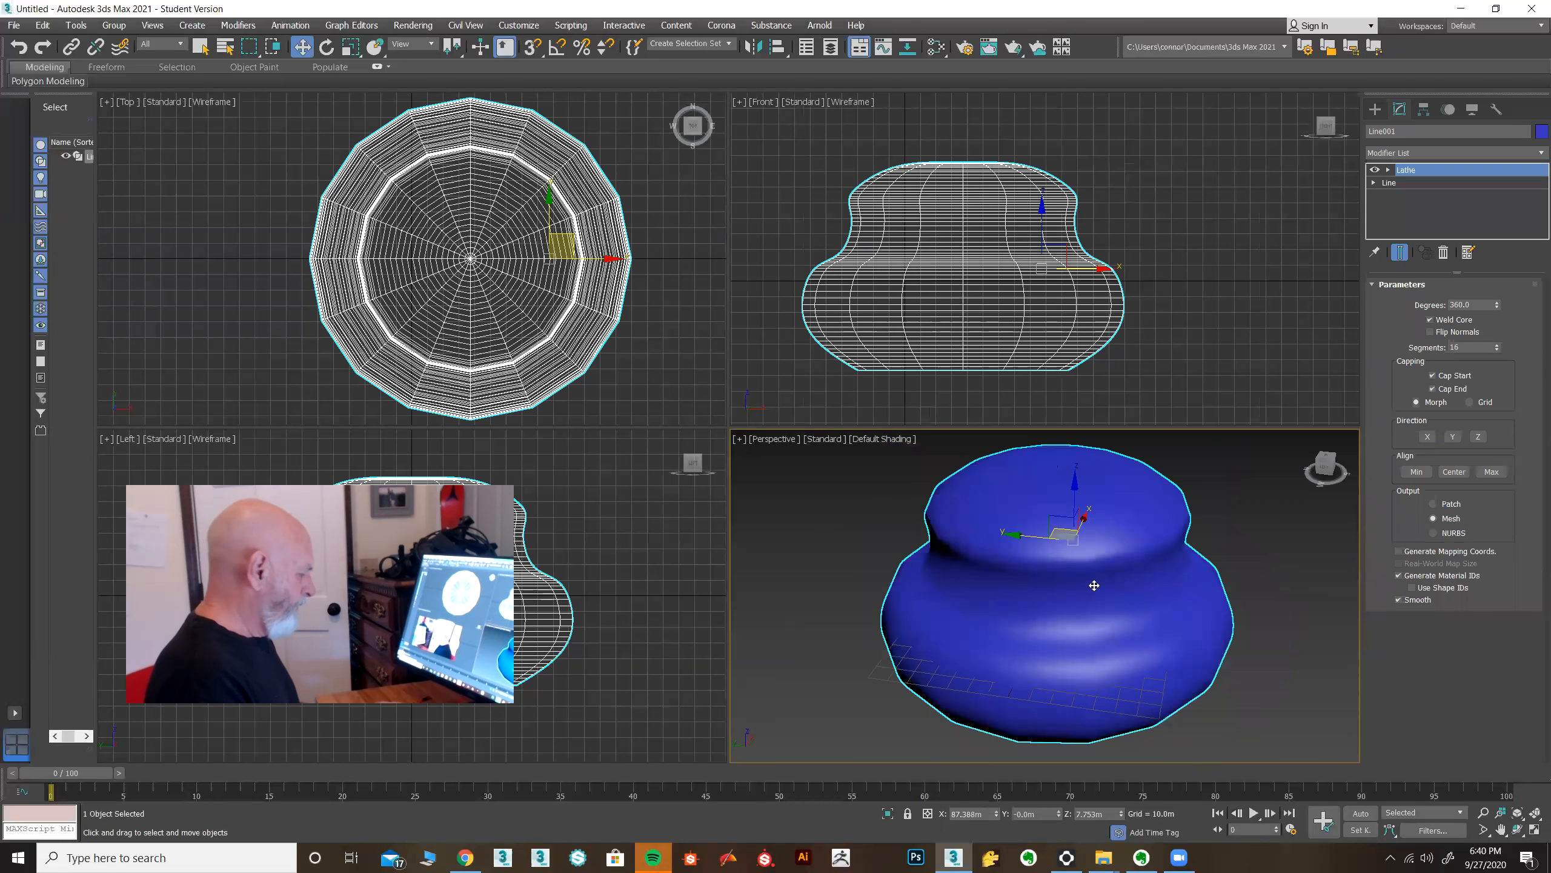
{"action": "key", "text": "F4"}
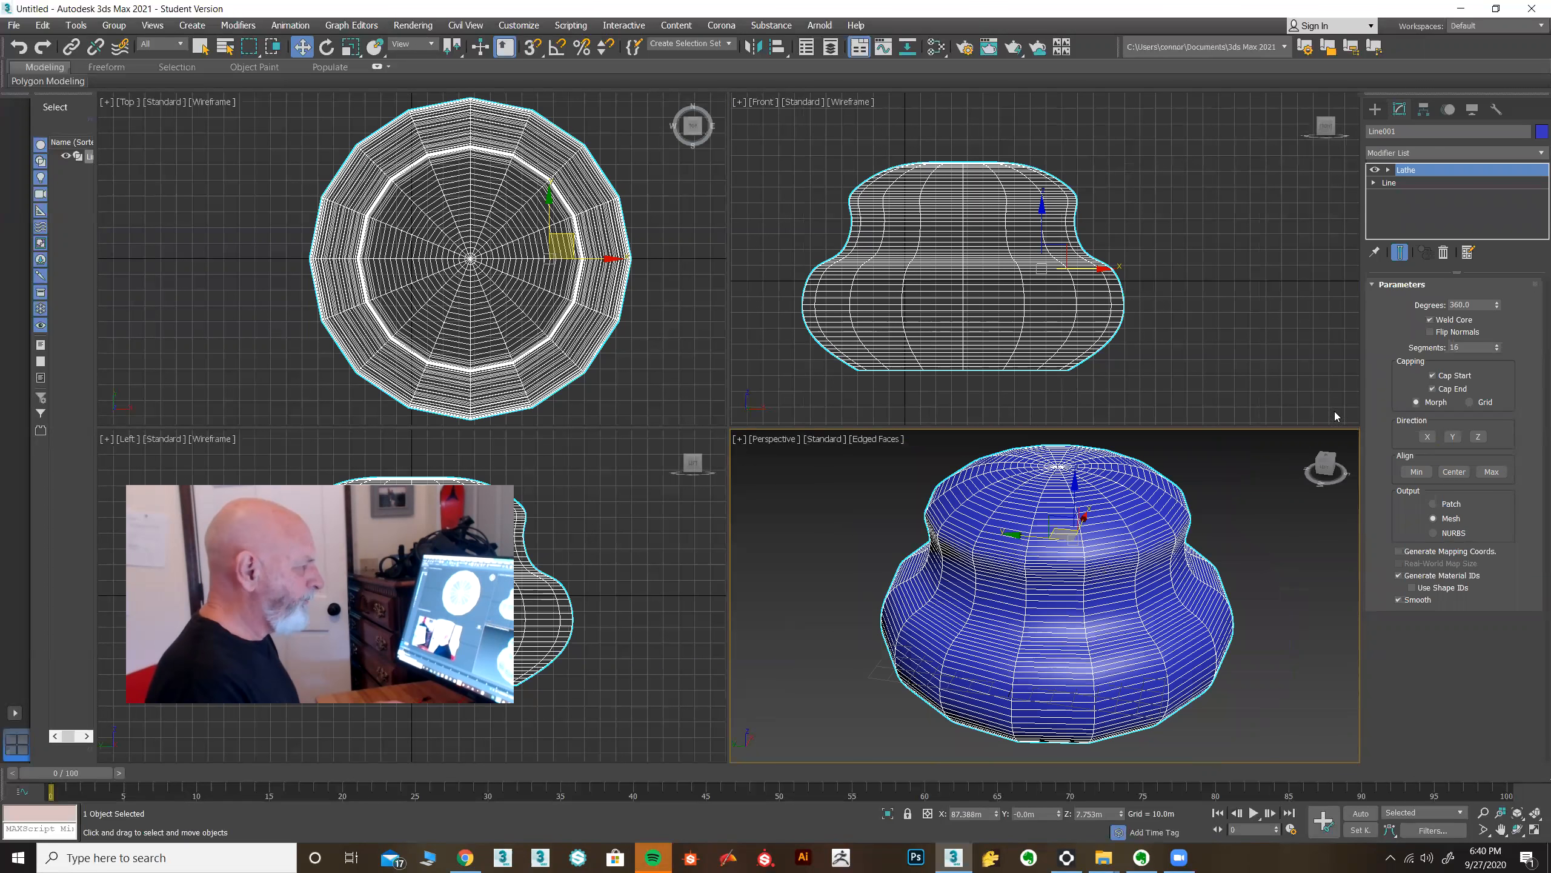
Reduce the line's interpolation steps to 6 and return to the Lathe level.
{"action": "left_click", "coordinate": [1398, 183]}
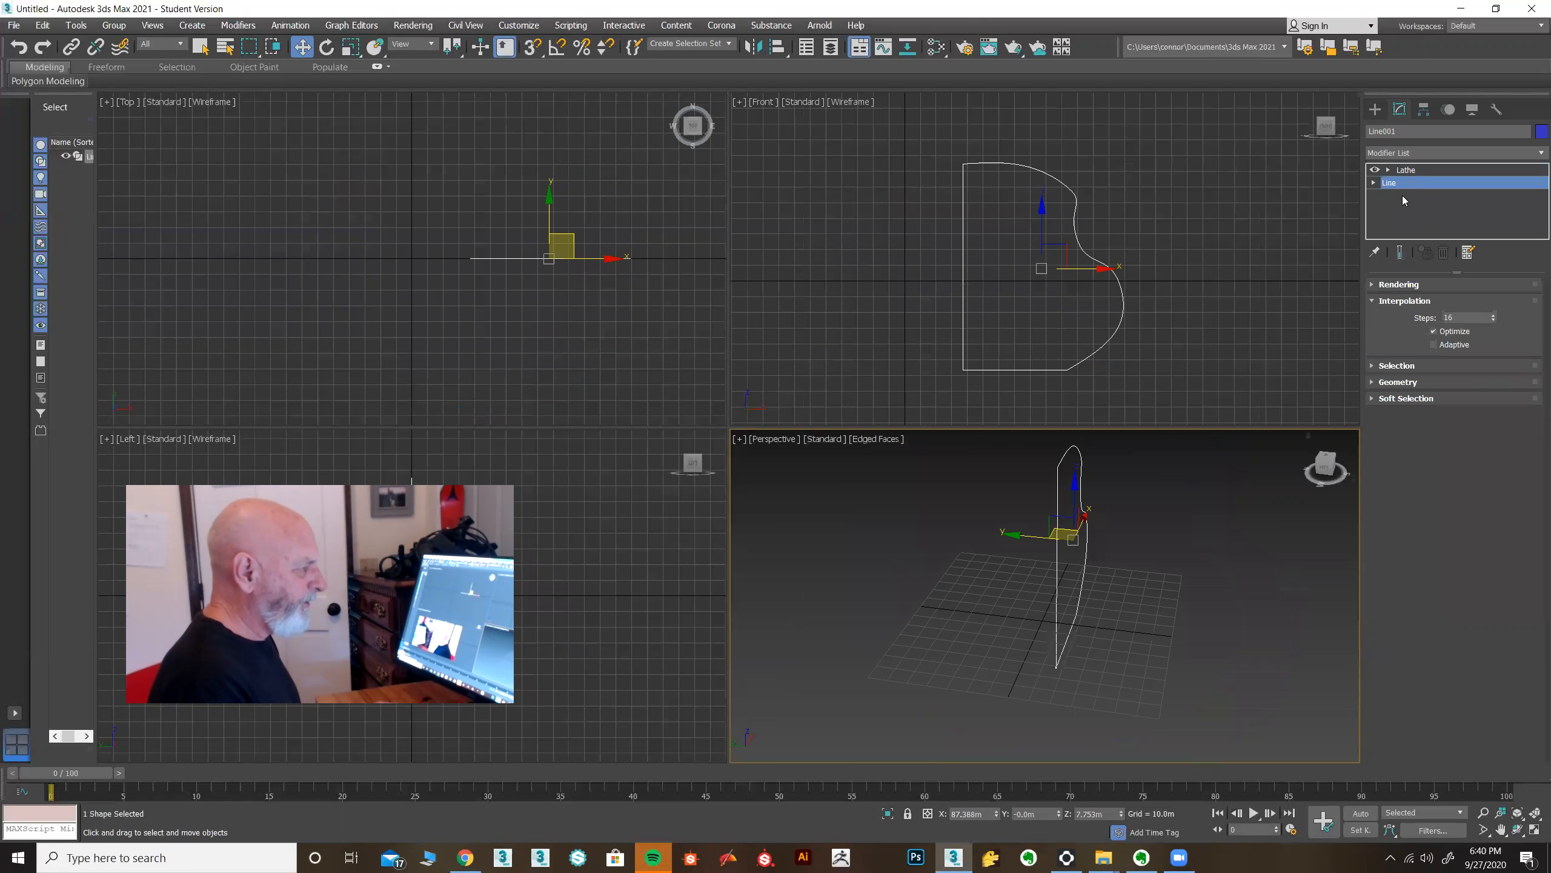
{"action": "left_click_drag", "start_coordinate": [1465, 313], "coordinate": [1431, 316]}
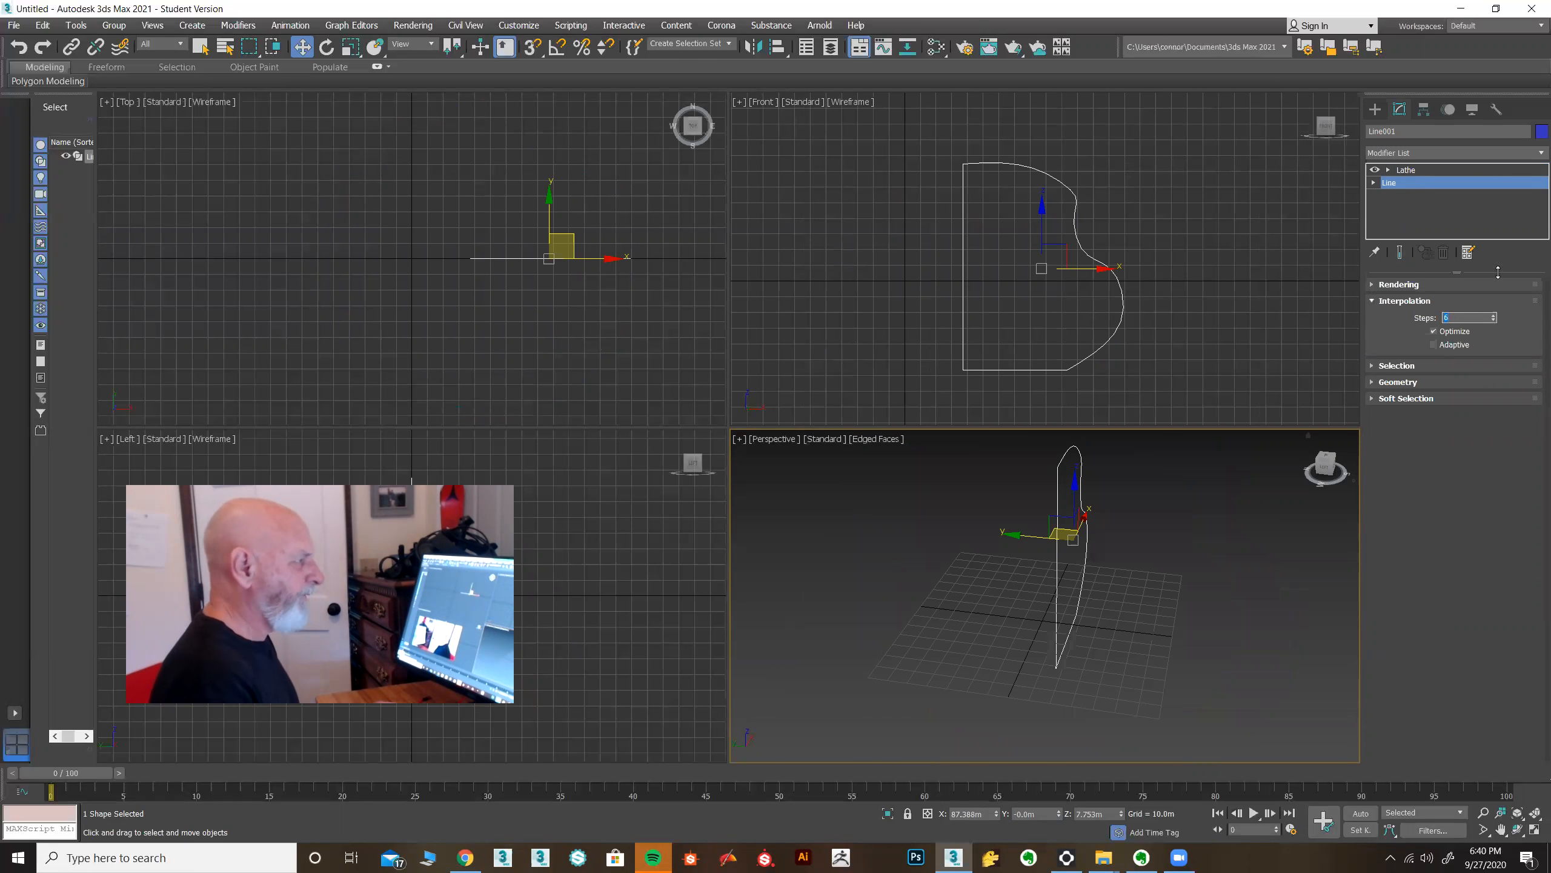
{"action": "left_click", "coordinate": [1417, 172]}
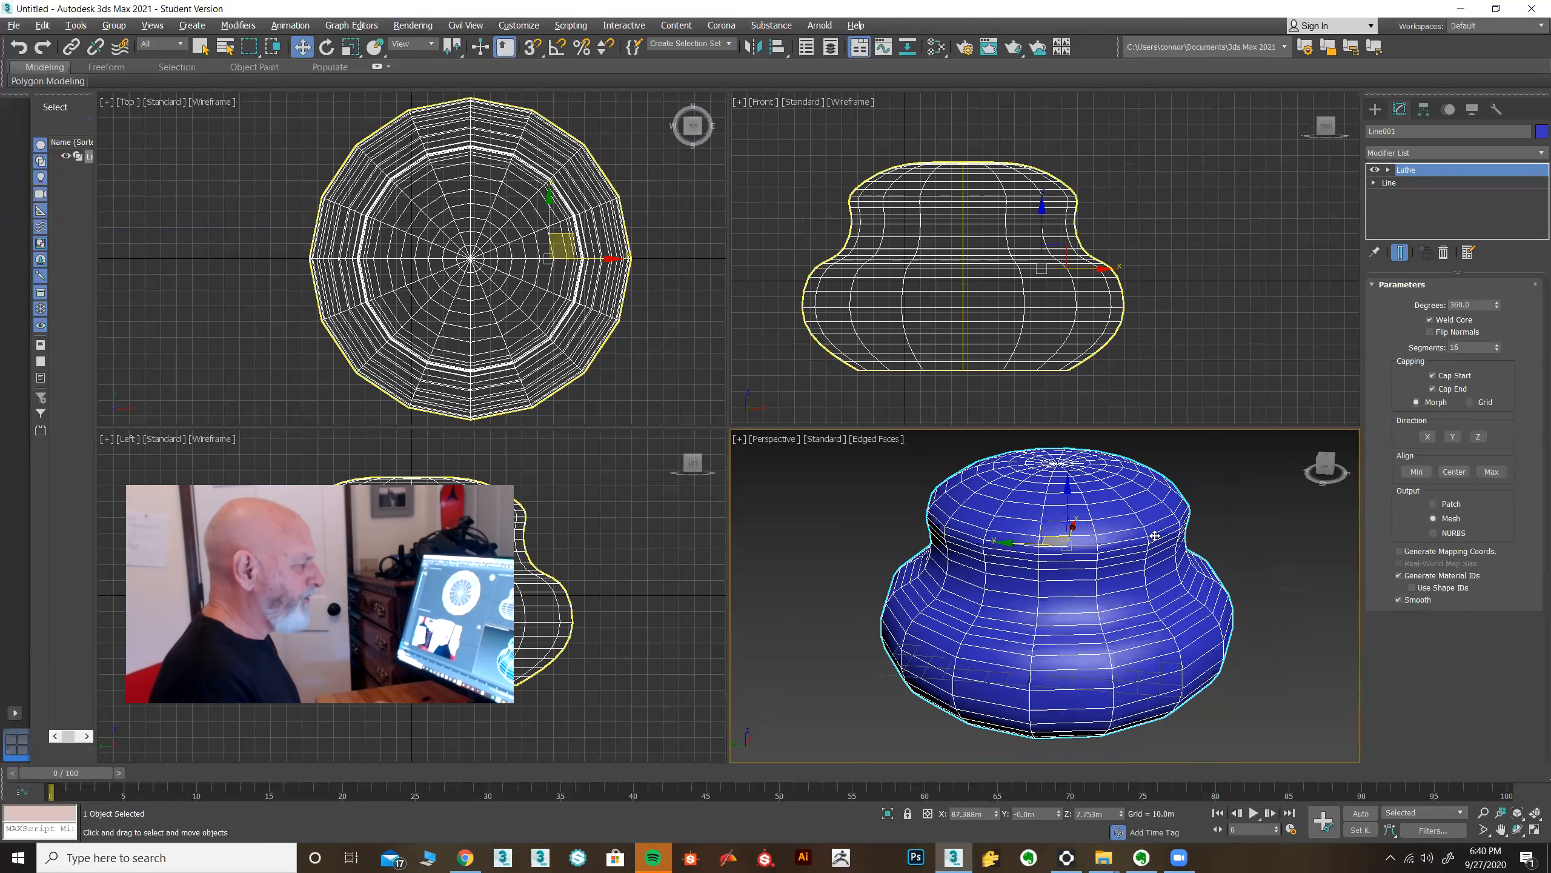
Maximize the perspective view and turn off Weld Core on the Lathe.
{"action": "key", "text": "alt+w"}
{"action": "middle_click_drag", "start_coordinate": [1094, 485], "coordinate": [1108, 526], "text": "alt"}
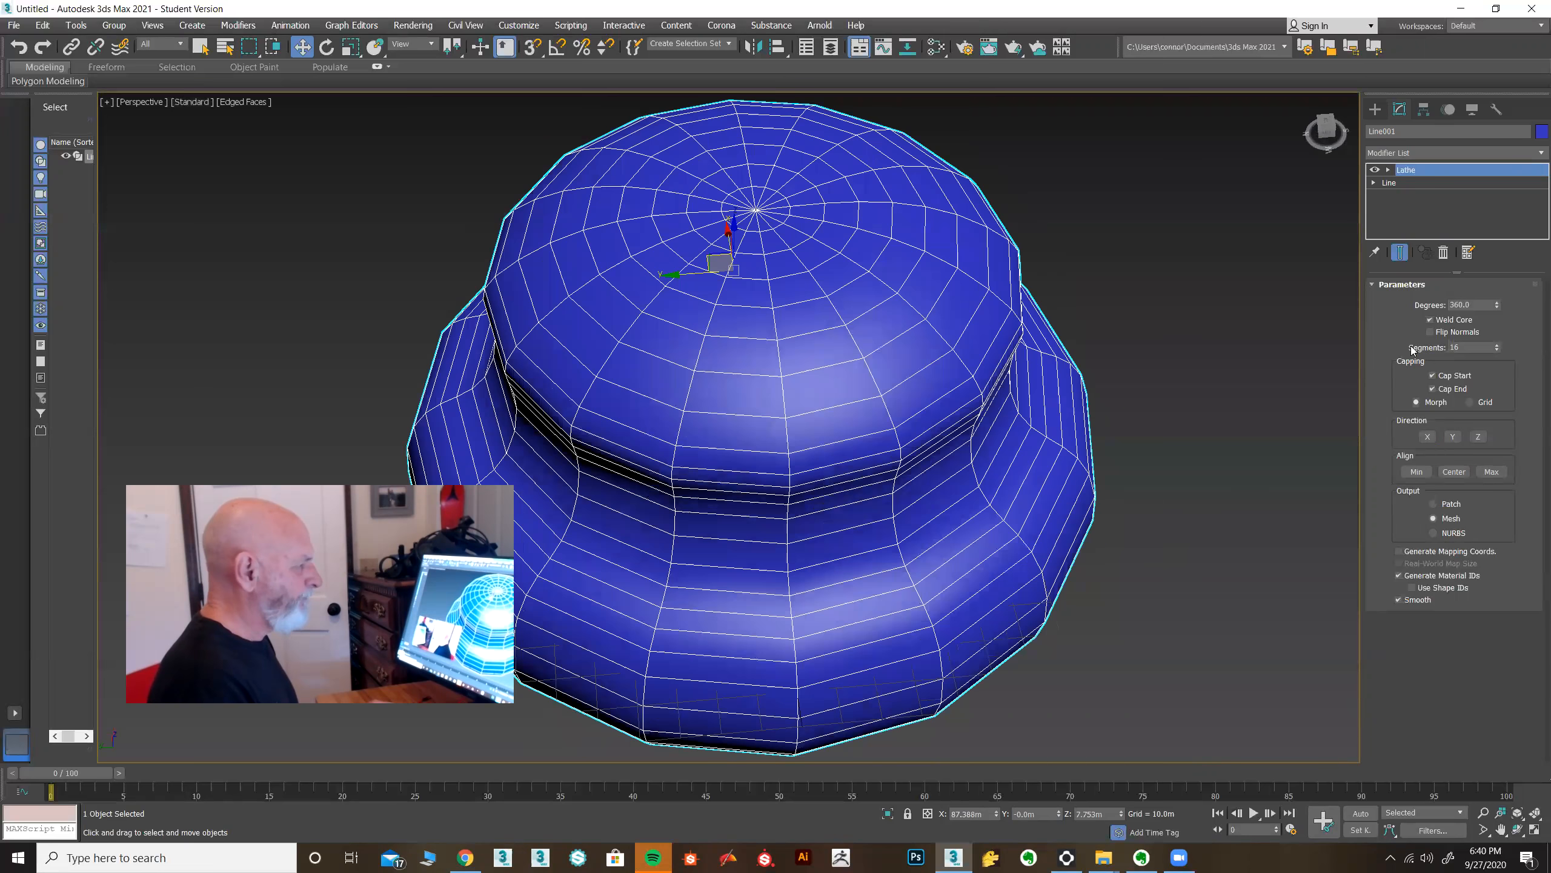
{"action": "left_click", "coordinate": [1430, 319]}
{"action": "middle_click_drag", "start_coordinate": [1146, 394], "coordinate": [1043, 357], "text": "alt"}
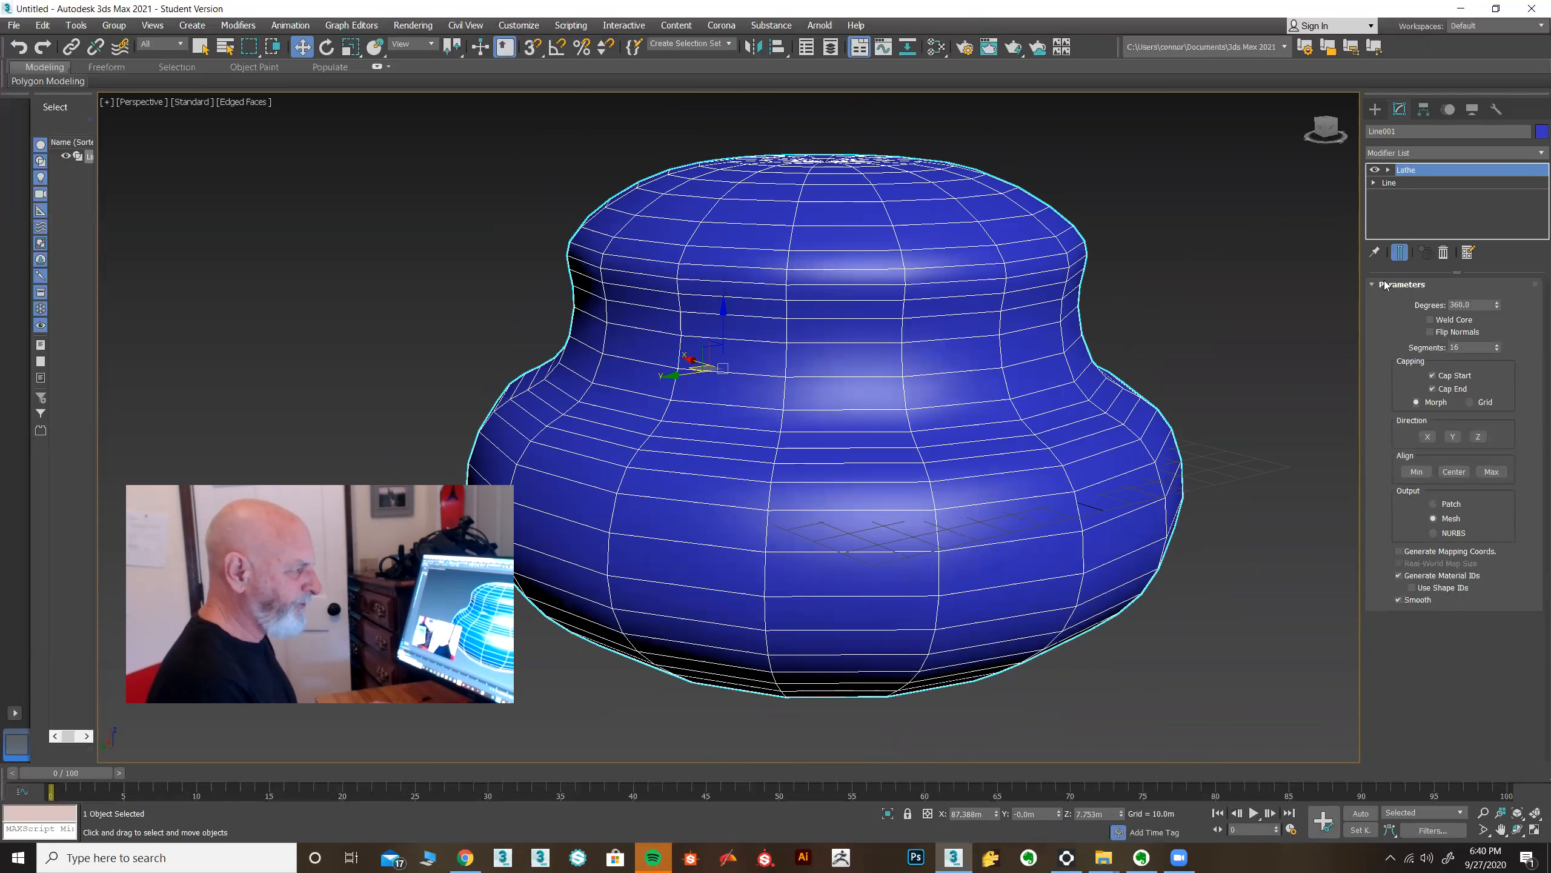
Set the Lathe segments to 30.
{"action": "double_click", "coordinate": [1466, 348]}
{"action": "middle_click_drag", "start_coordinate": [1038, 433], "coordinate": [1045, 457], "text": "alt"}
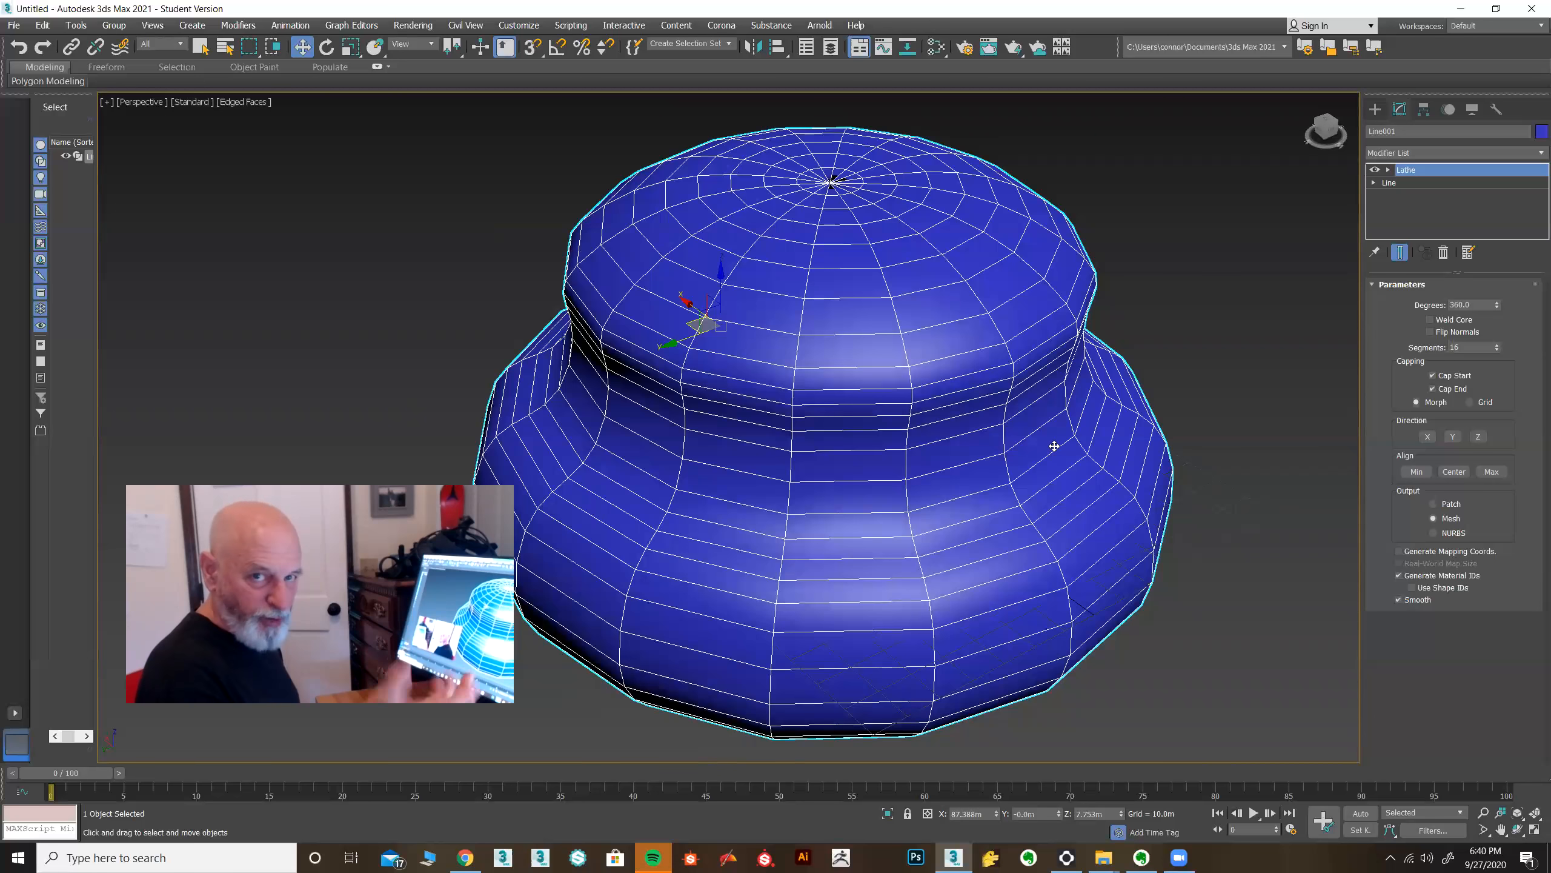
{"action": "left_click_drag", "start_coordinate": [1466, 347], "coordinate": [1427, 347]}
{"action": "type", "text": "3"}
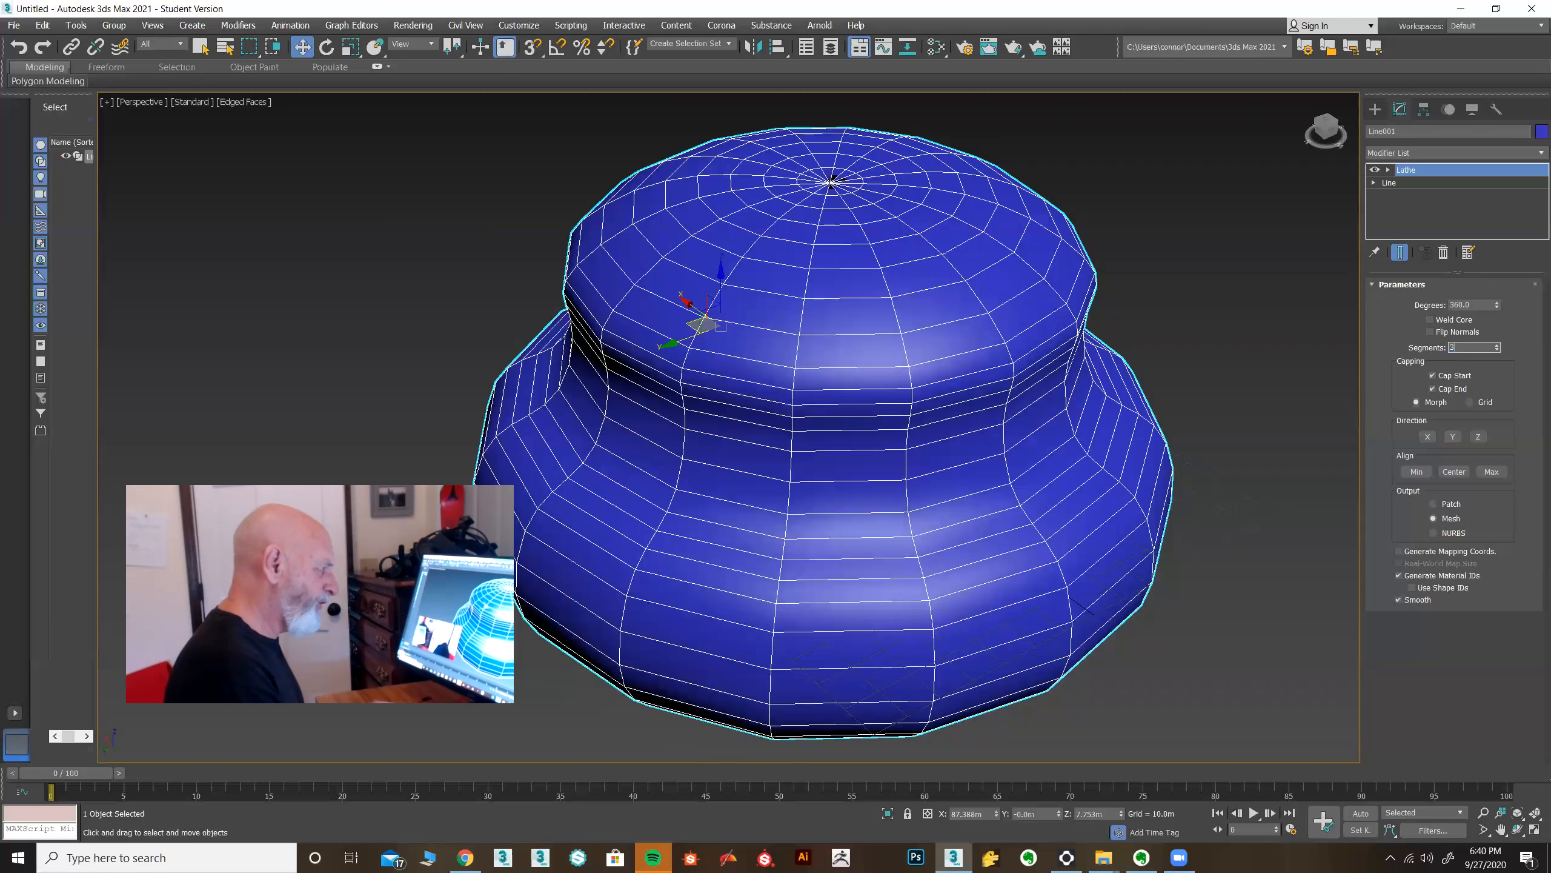
{"action": "type", "text": "0"}
{"action": "key", "text": "Return"}
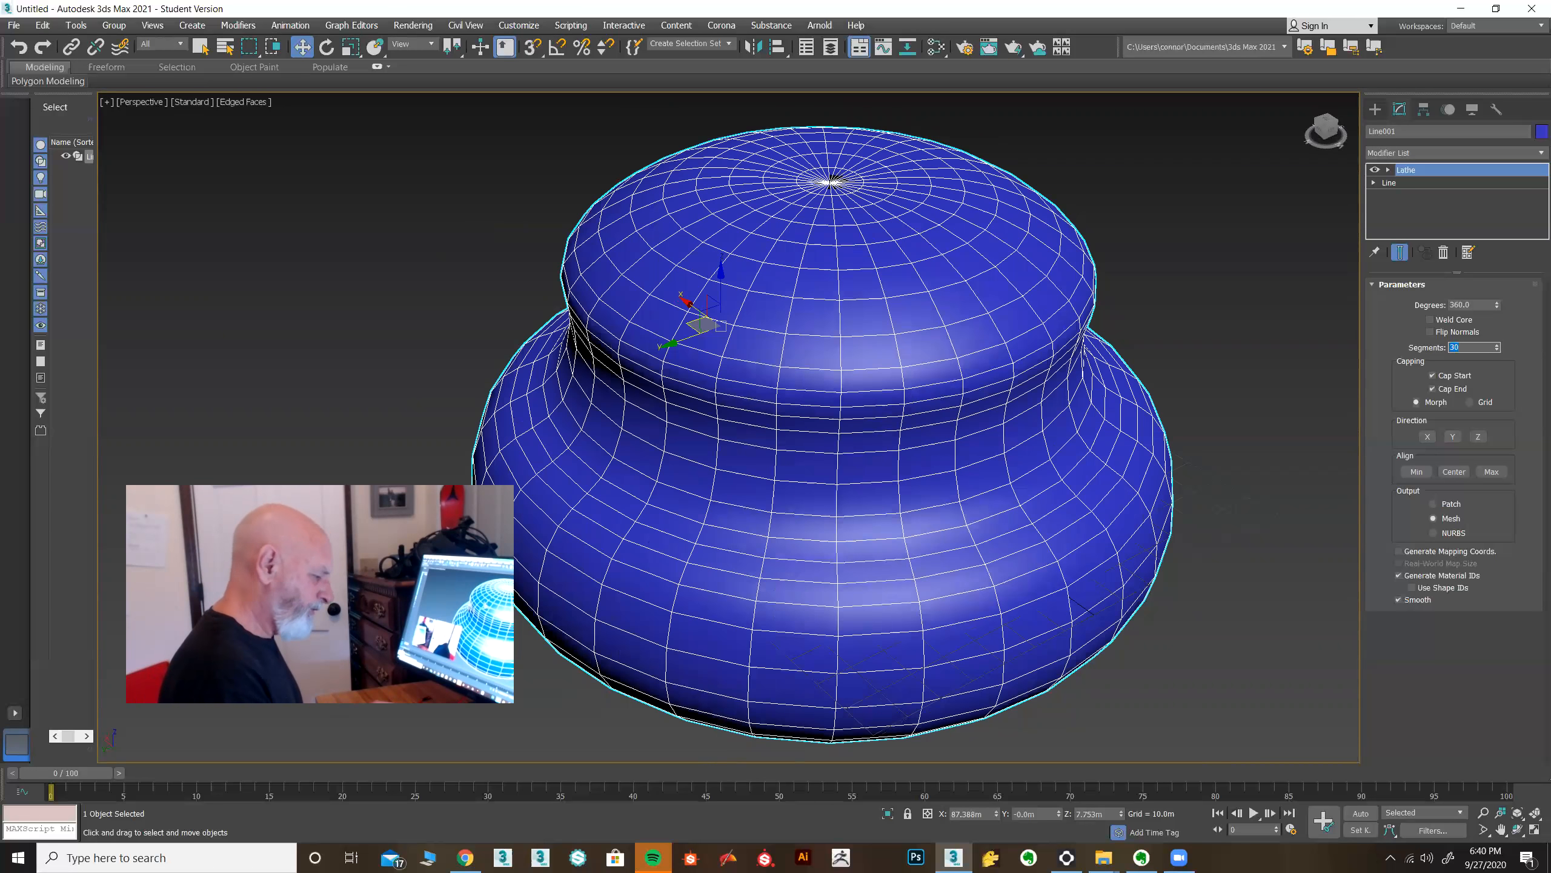
{"action": "key", "text": "Return"}
Orbit around the pot and go down to the Line level to examine the profile spline.
{"action": "middle_click_drag", "start_coordinate": [1118, 391], "coordinate": [1012, 408], "text": "alt"}
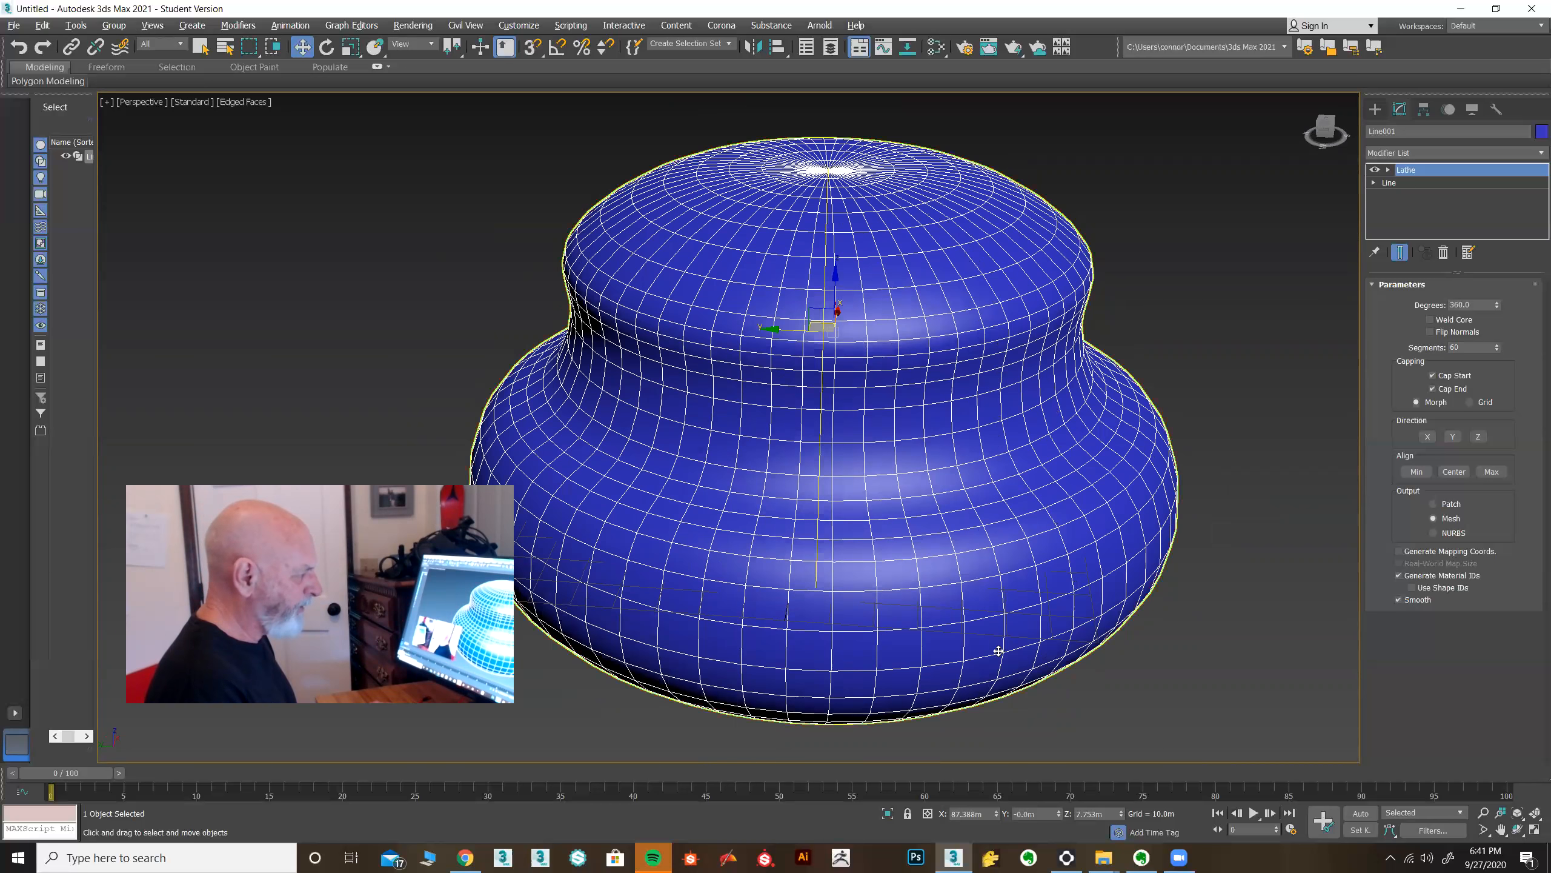
{"action": "middle_click_drag", "start_coordinate": [998, 648], "coordinate": [1018, 635], "text": "alt"}
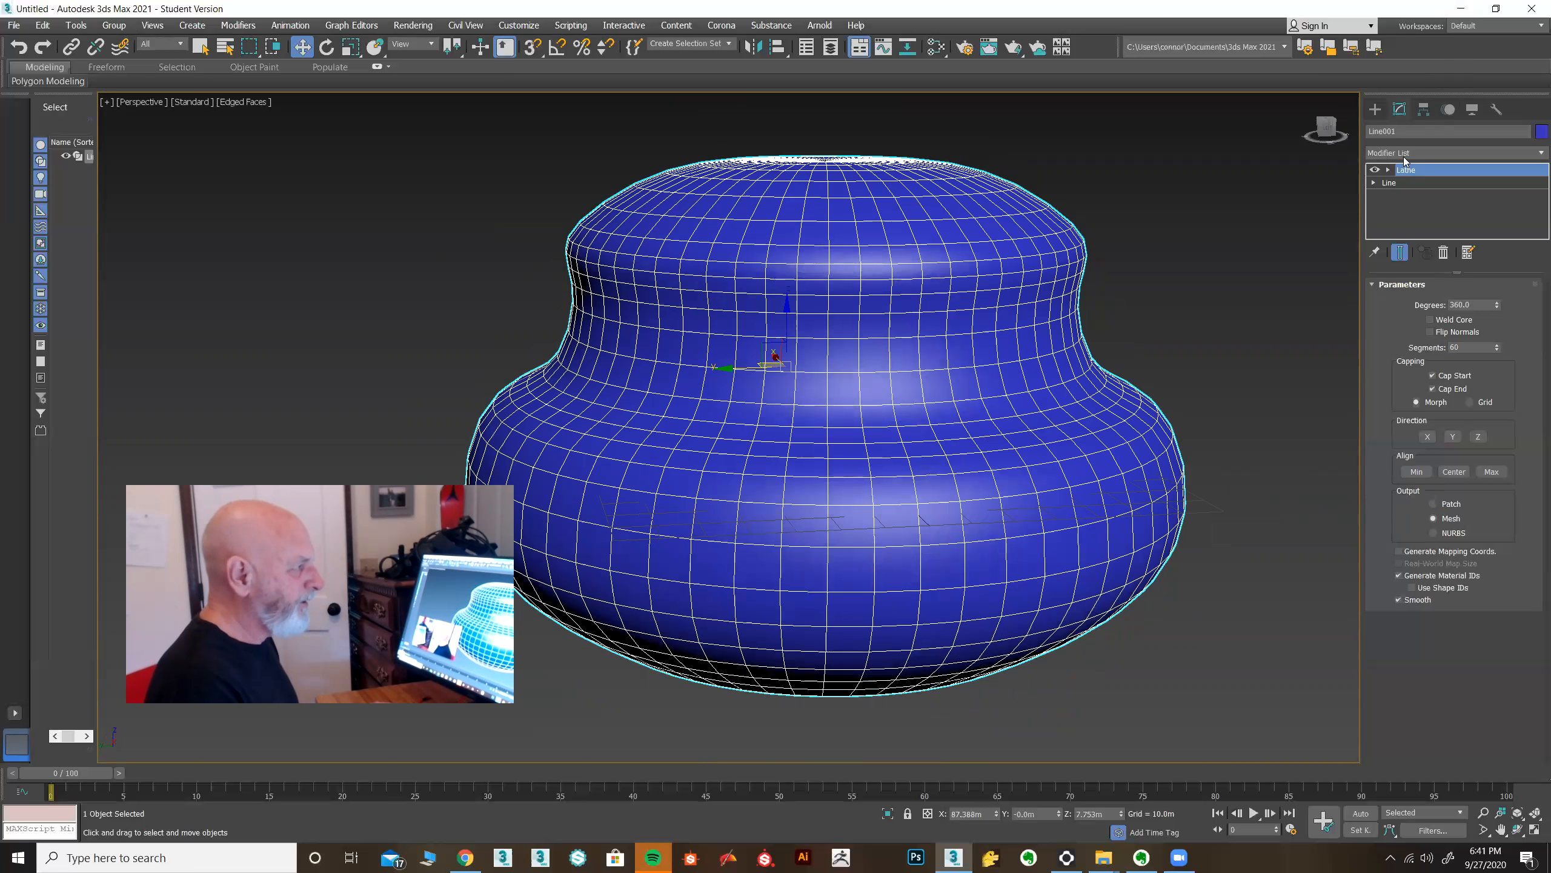
{"action": "left_click", "coordinate": [1400, 184]}
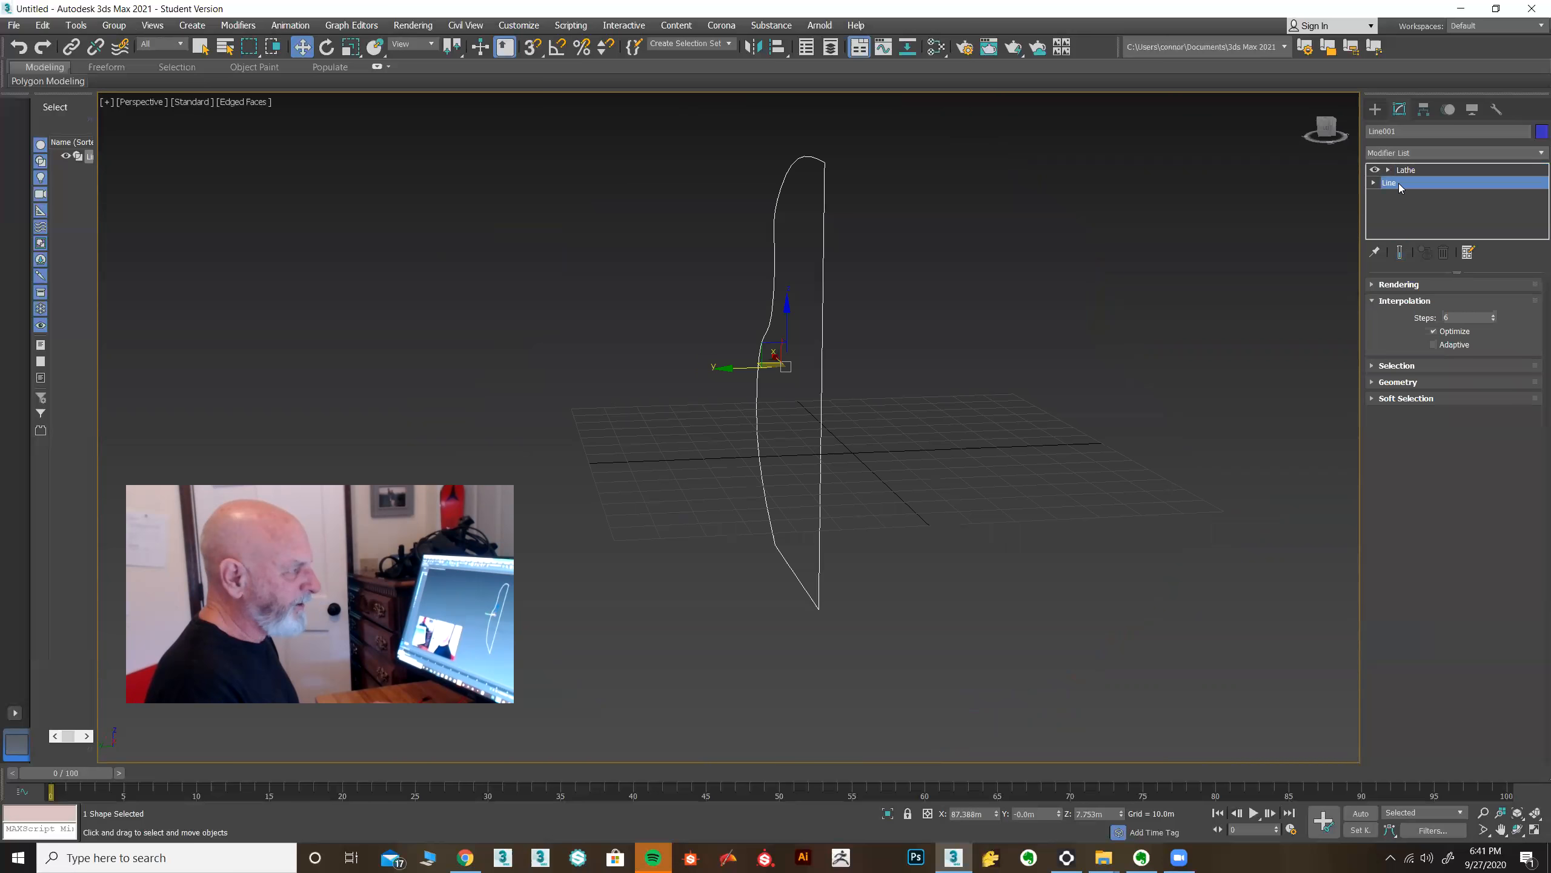
{"action": "middle_click_drag", "start_coordinate": [1154, 361], "coordinate": [1097, 368], "text": "alt"}
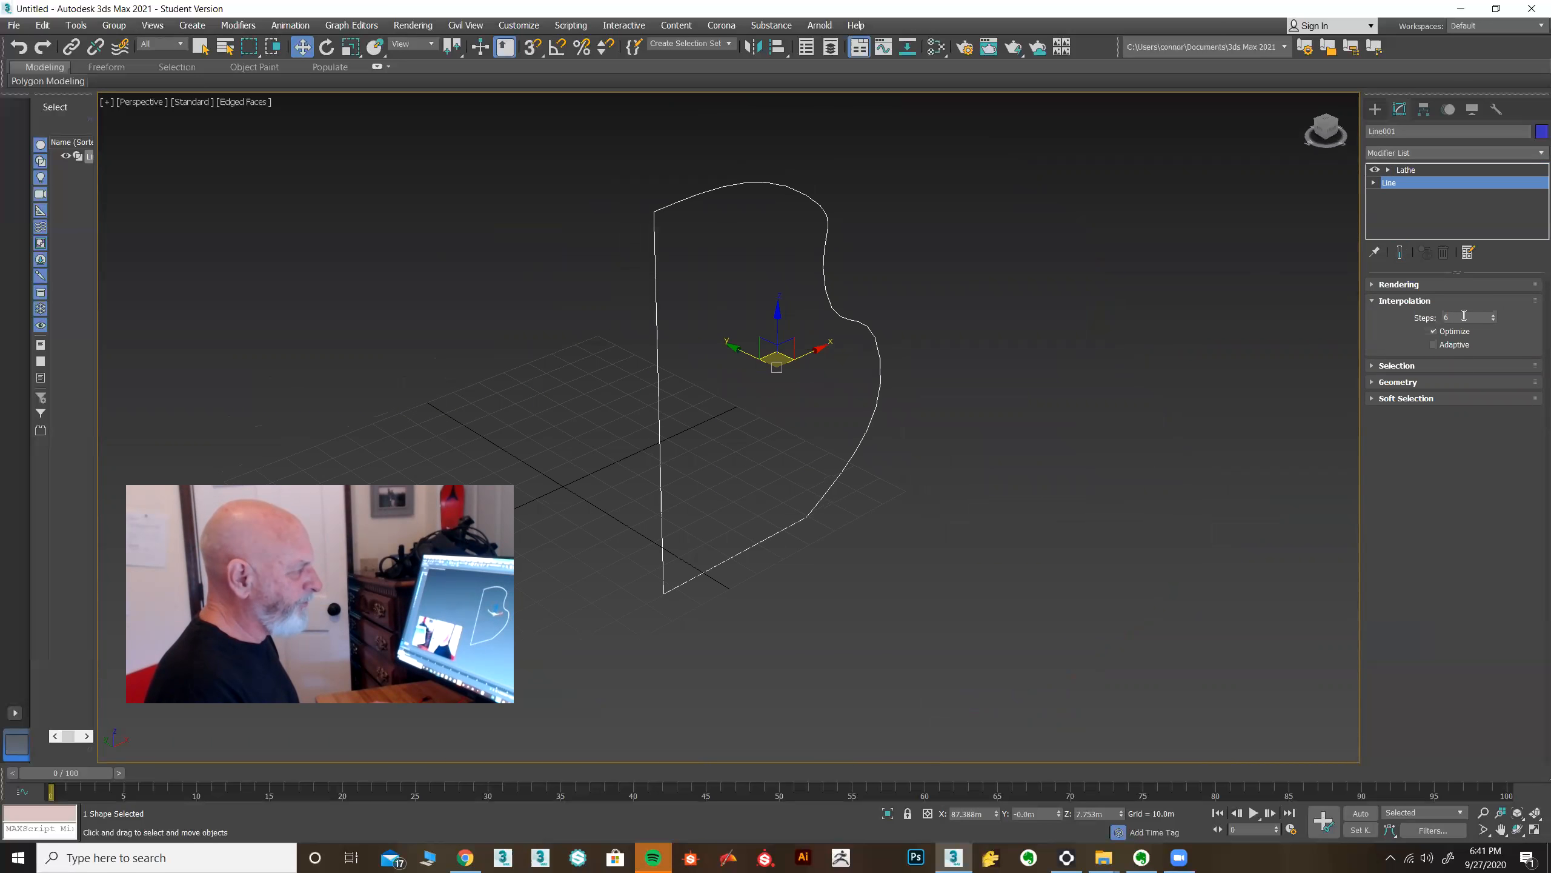
Show the Lathe end result while the Line level stays active.
{"action": "middle_click_drag", "start_coordinate": [1280, 362], "coordinate": [1153, 337], "text": "alt"}
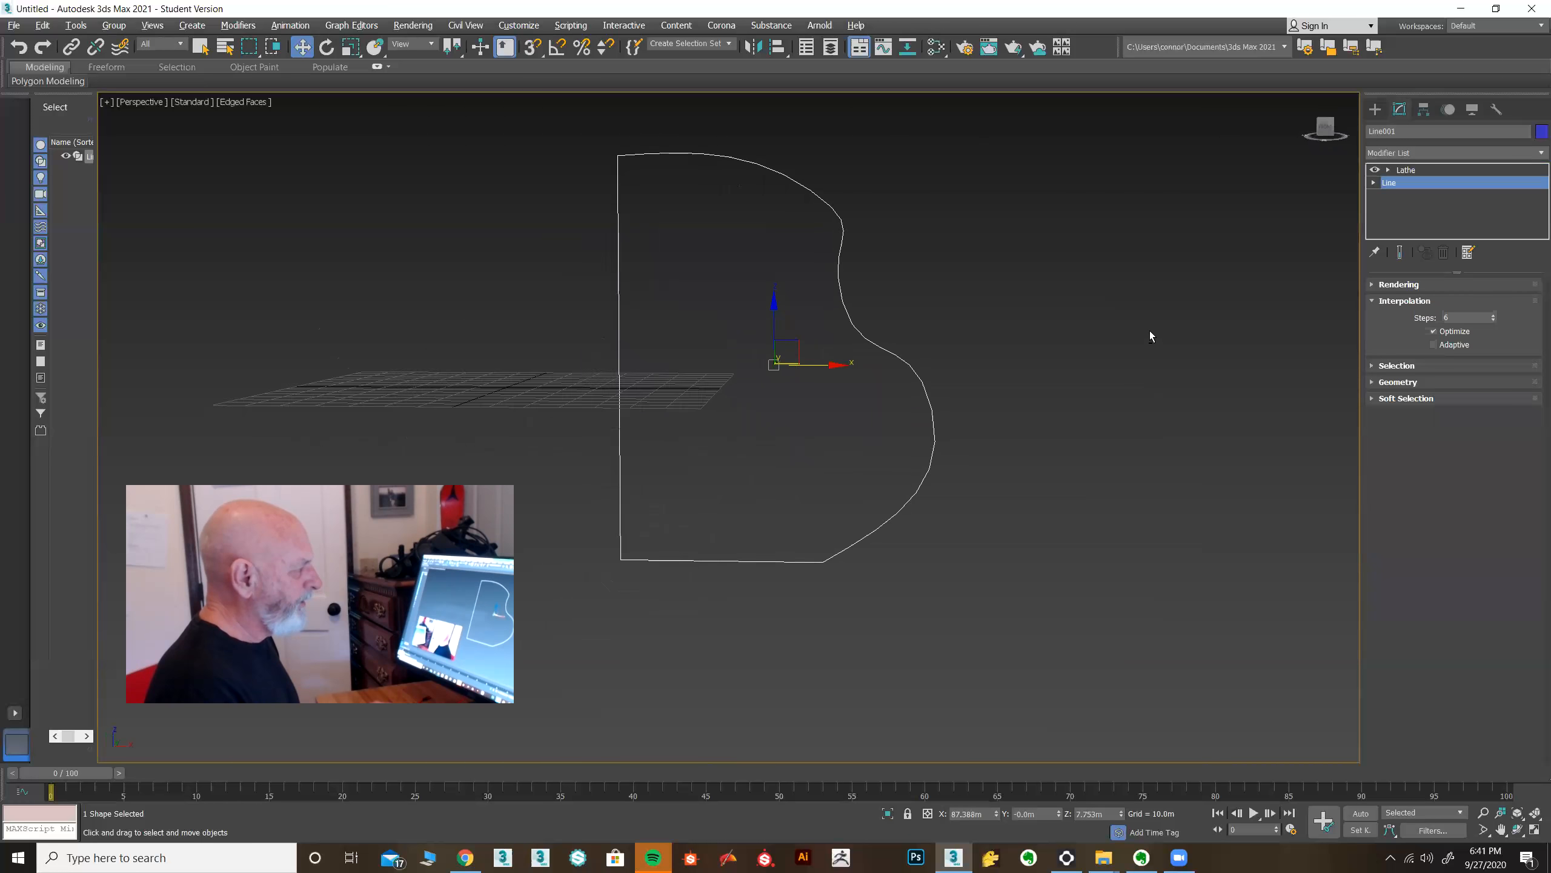
{"action": "scroll", "coordinate": [898, 293], "scroll_direction": "up", "scroll_amount": 5}
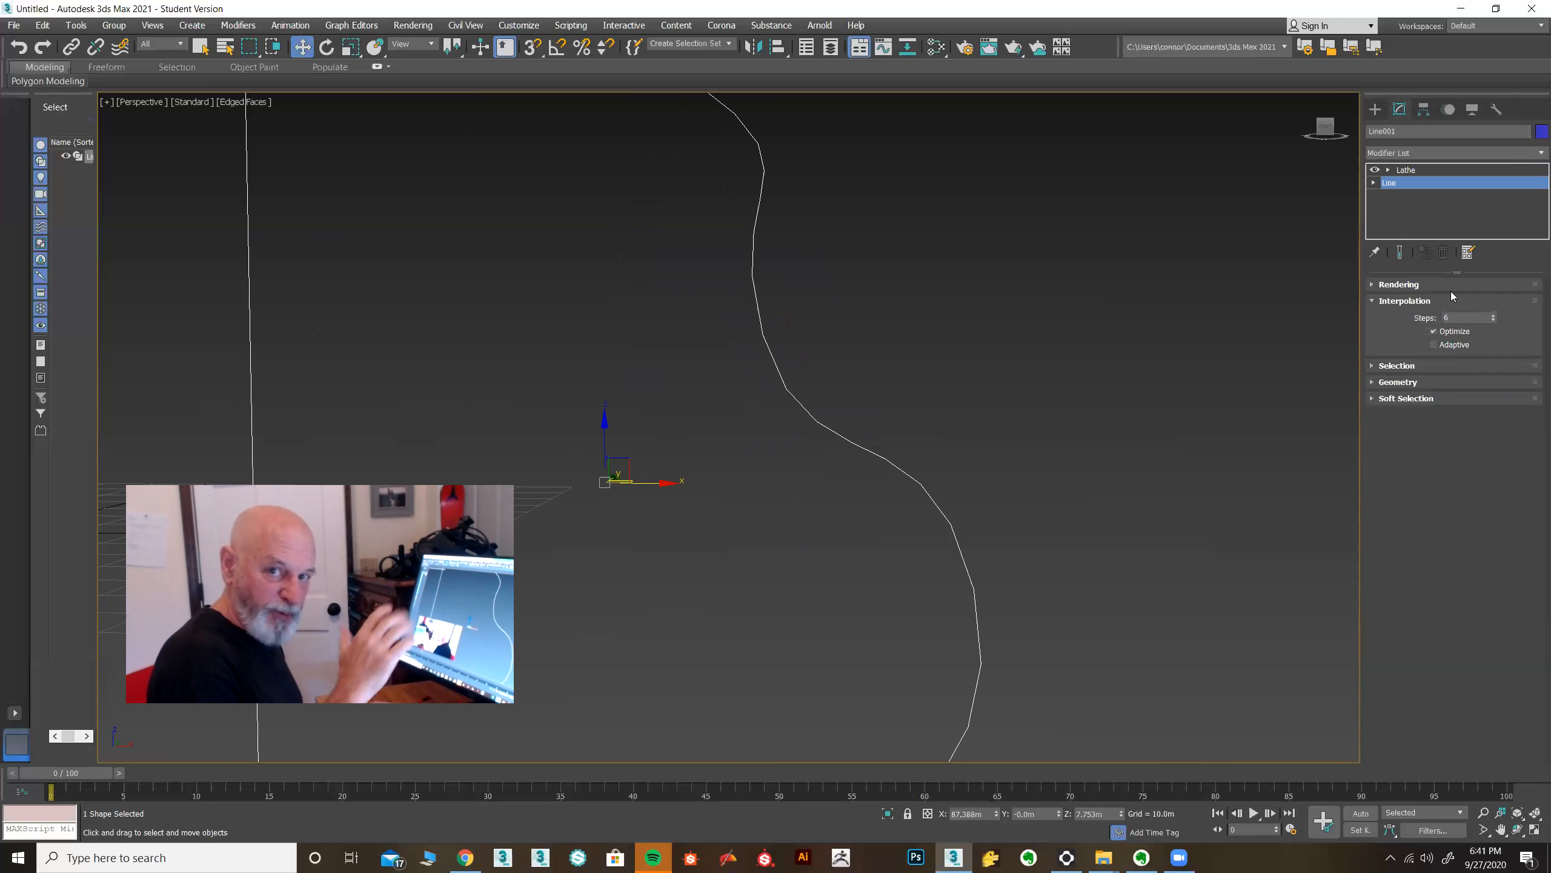
{"action": "scroll", "coordinate": [1197, 459], "scroll_direction": "down", "scroll_amount": 5}
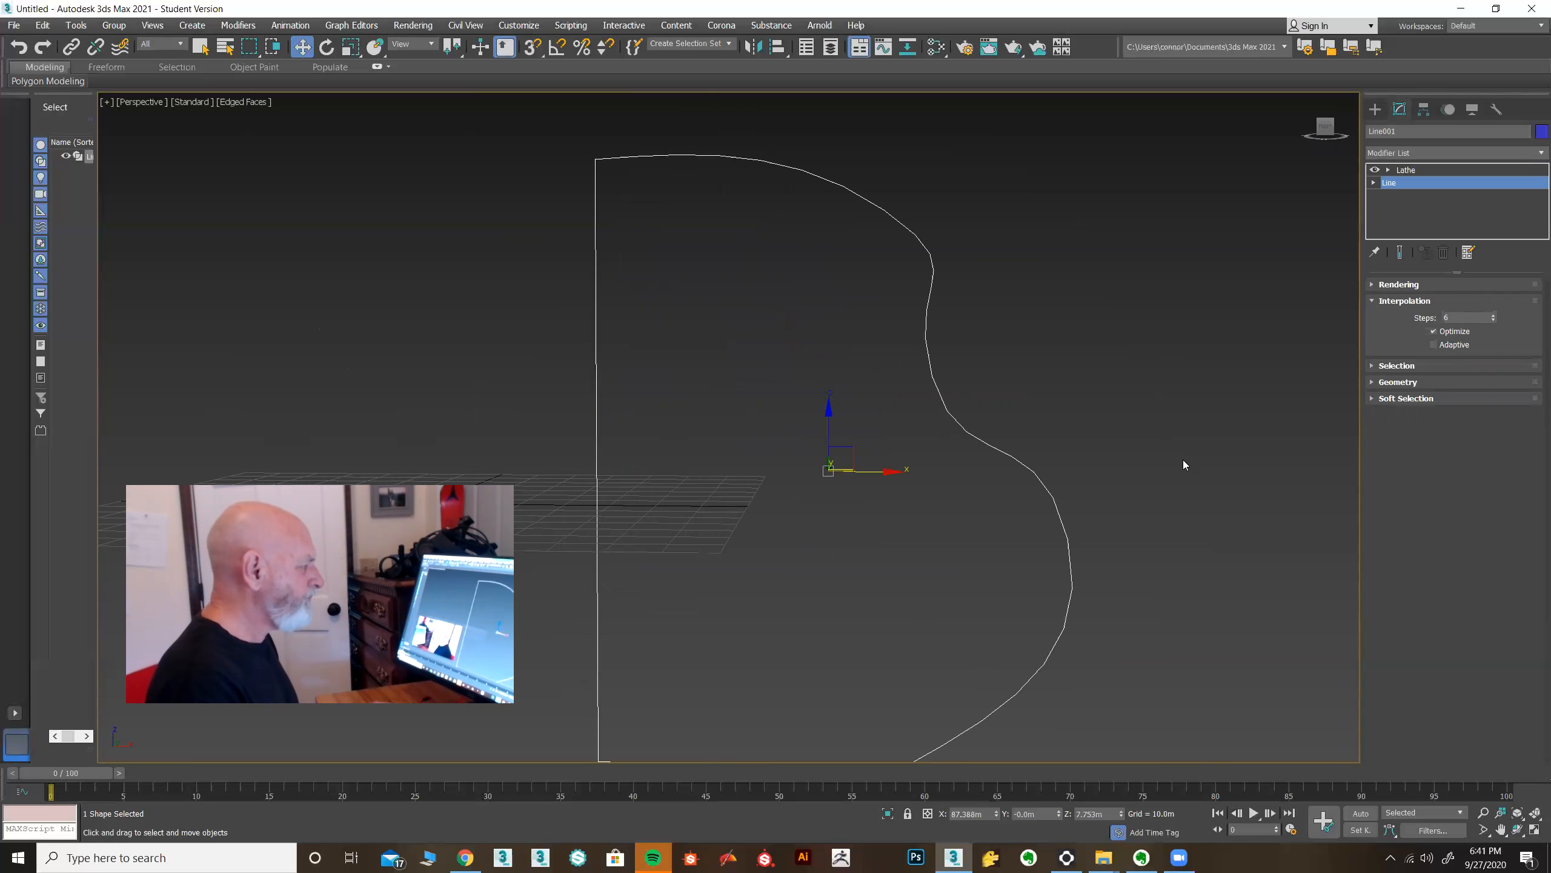
{"action": "middle_click_drag", "start_coordinate": [1115, 471], "coordinate": [1048, 381]}
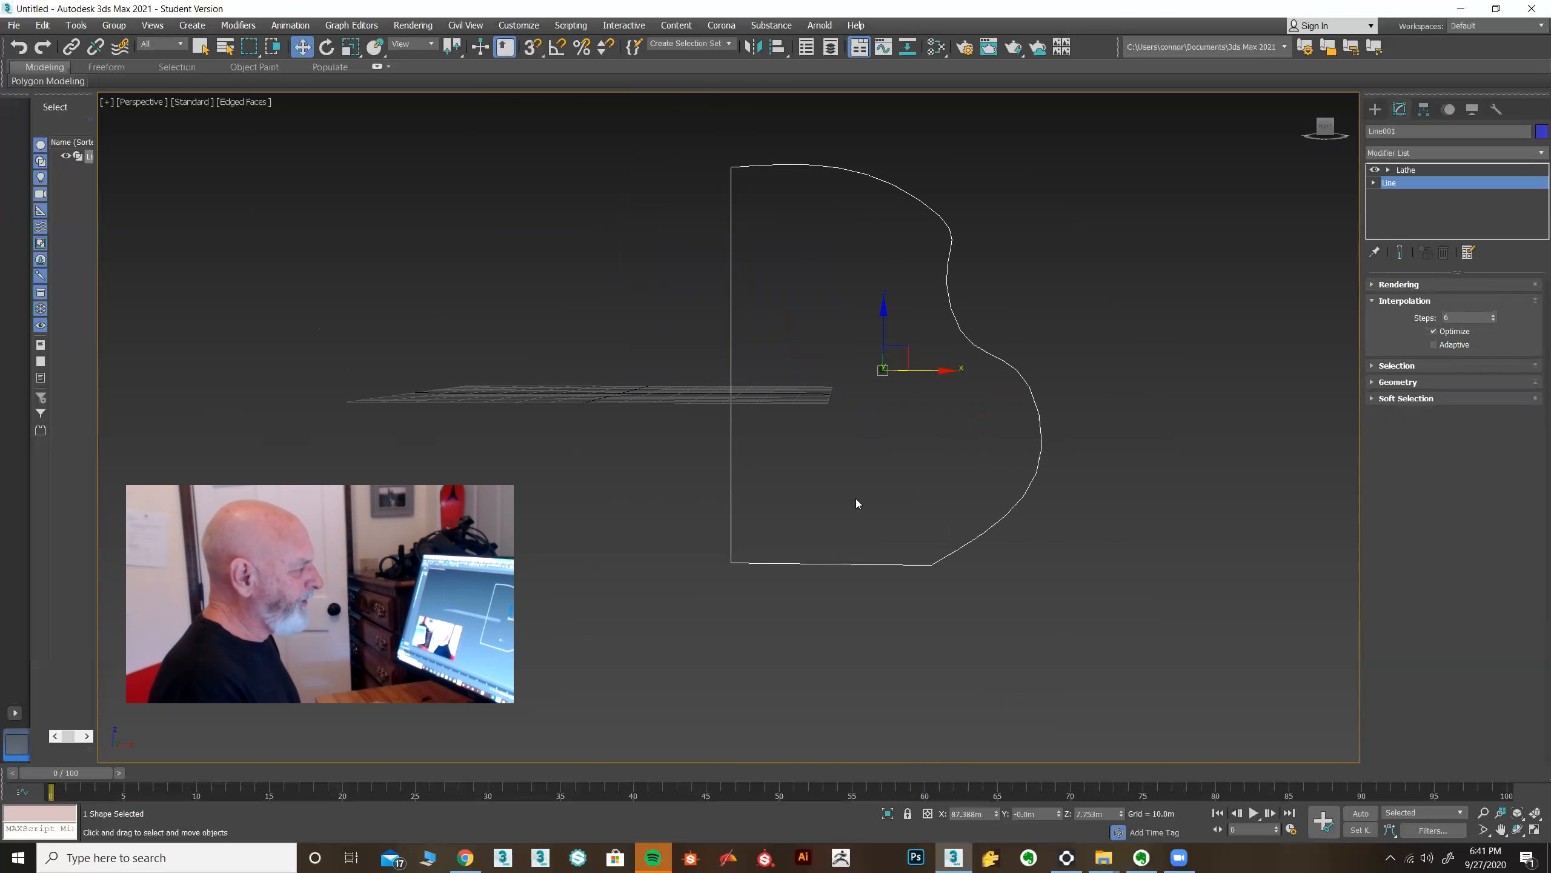
{"action": "left_click", "coordinate": [1400, 252]}
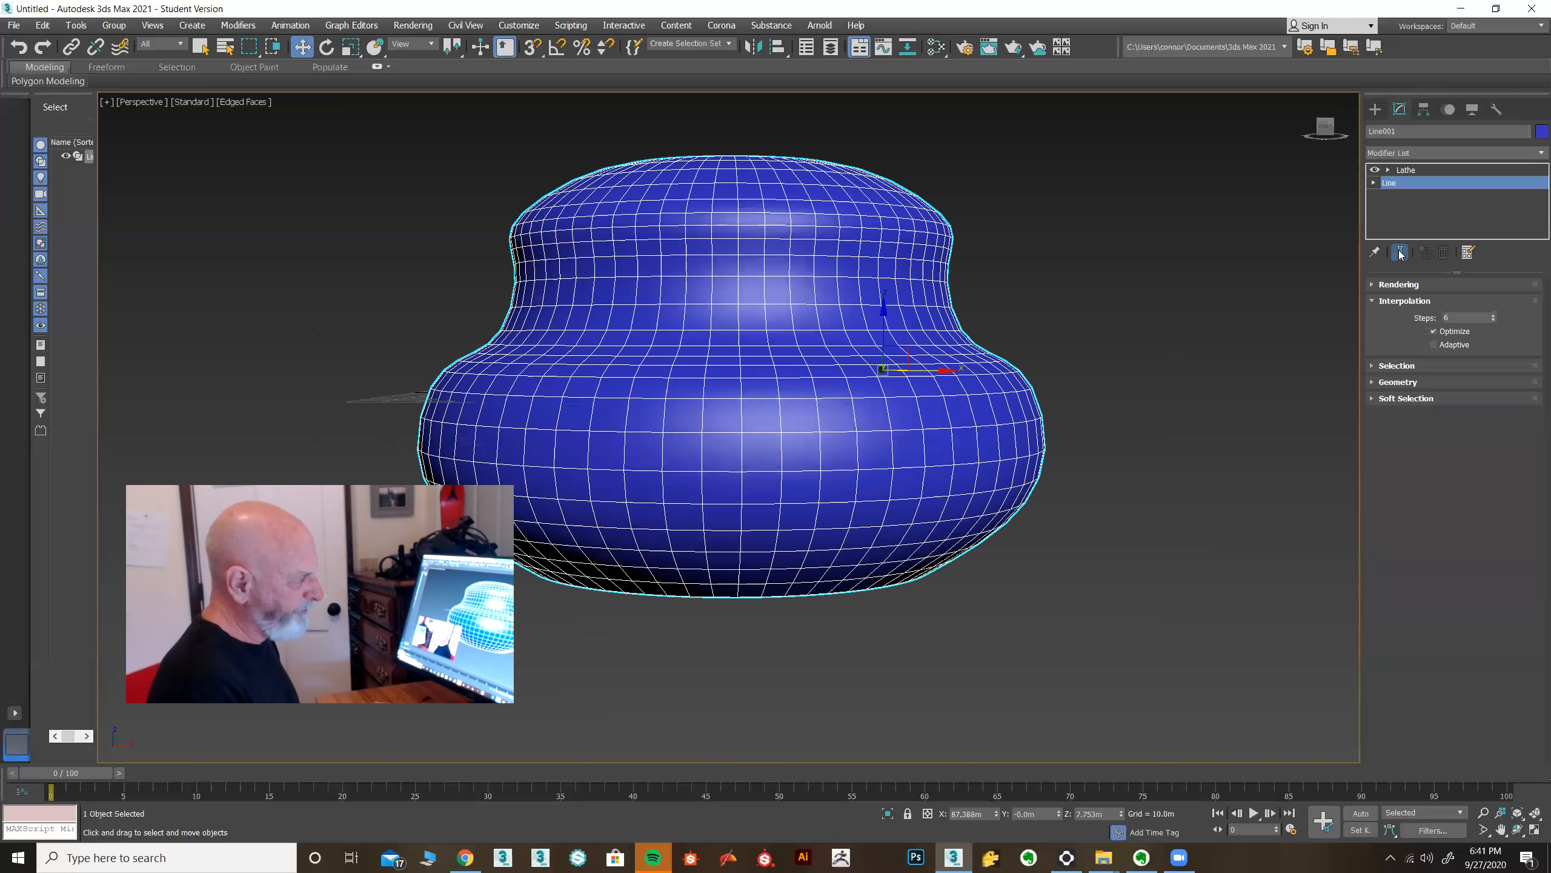
Raise the line's interpolation steps to 23.
{"action": "left_click", "coordinate": [1493, 316]}
{"action": "left_click", "coordinate": [1493, 316]}
{"action": "left_click", "coordinate": [1493, 316]}
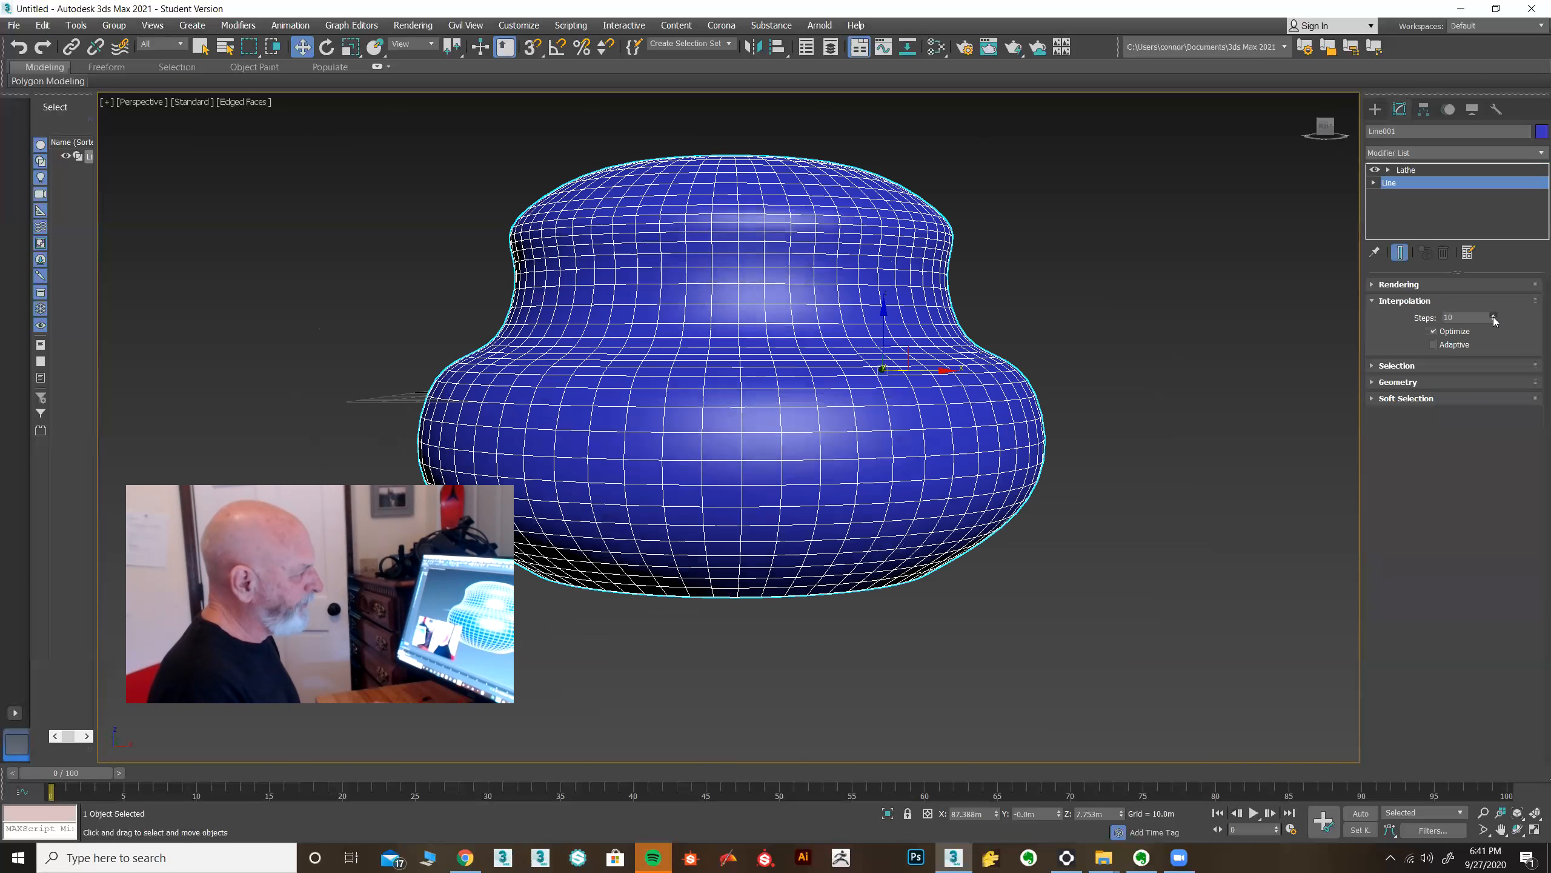
{"action": "left_click", "coordinate": [1493, 316]}
{"action": "left_click", "coordinate": [1493, 316]}
{"action": "left_click", "coordinate": [1493, 315]}
{"action": "left_click", "coordinate": [1493, 316]}
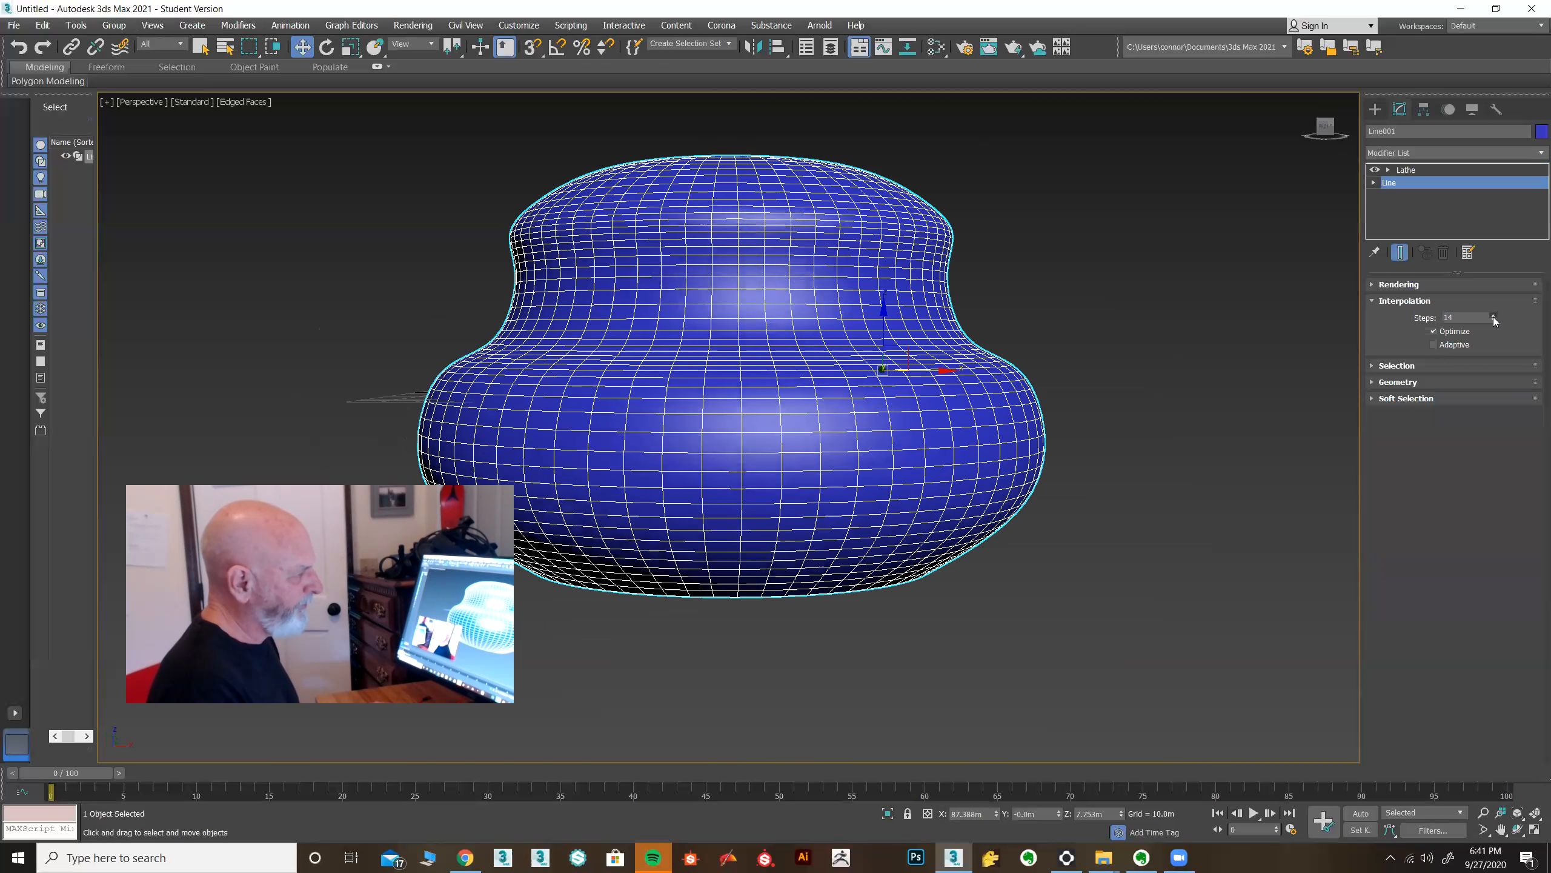
{"action": "left_click", "coordinate": [1493, 316]}
{"action": "left_click", "coordinate": [1493, 315]}
{"action": "left_click", "coordinate": [1493, 316]}
{"action": "left_click", "coordinate": [1493, 316]}
{"action": "left_click", "coordinate": [1493, 316]}
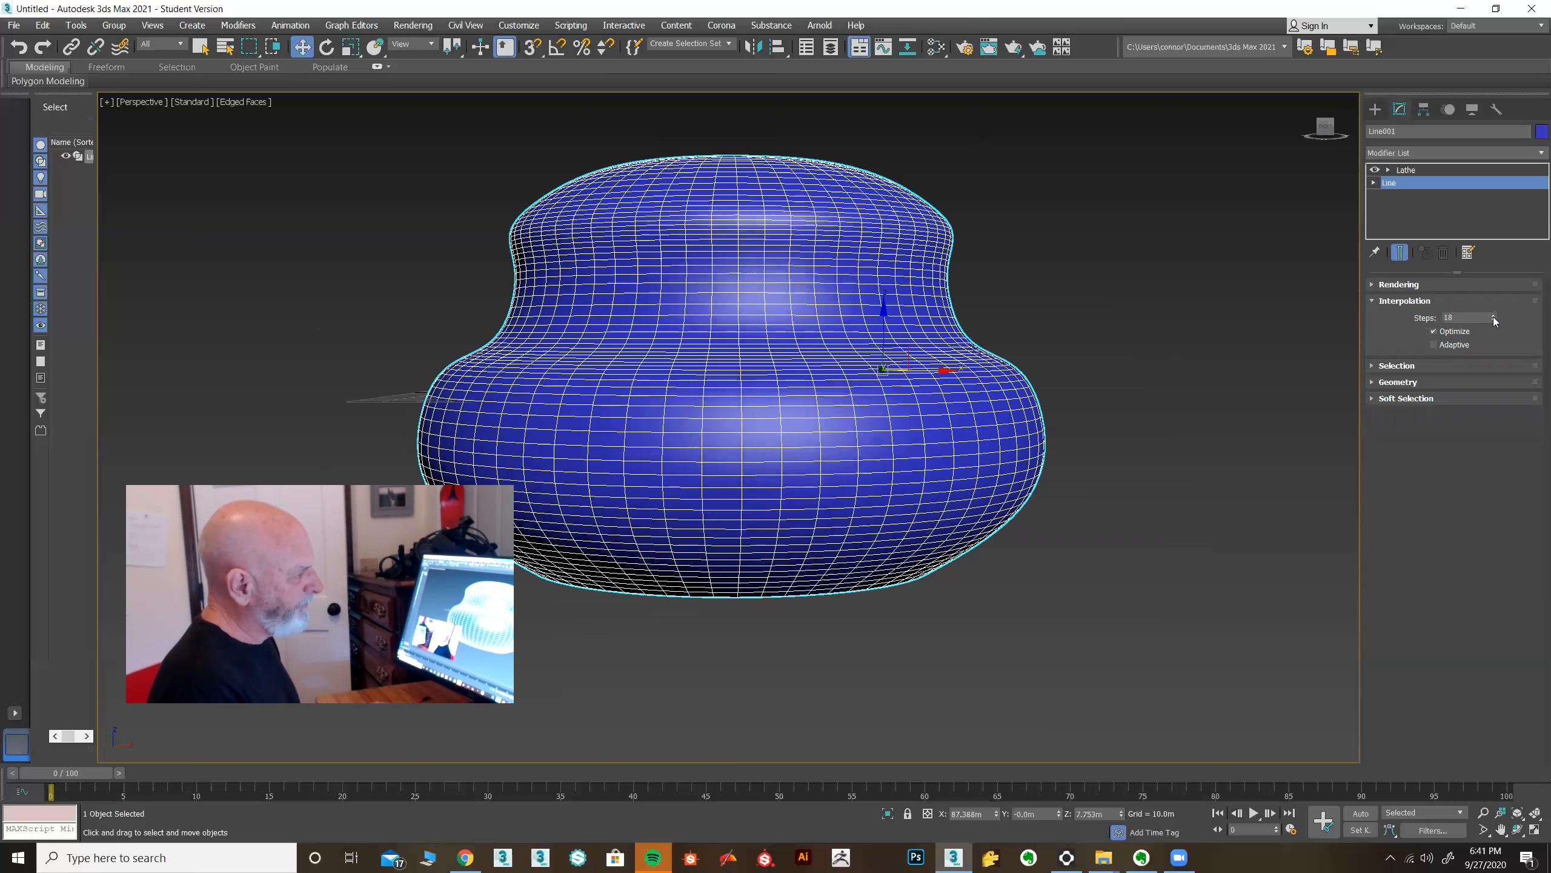
{"action": "left_click", "coordinate": [1493, 316]}
{"action": "left_click", "coordinate": [1493, 316]}
{"action": "left_click", "coordinate": [1493, 316]}
{"action": "left_click", "coordinate": [1493, 316]}
{"action": "left_click", "coordinate": [1493, 316]}
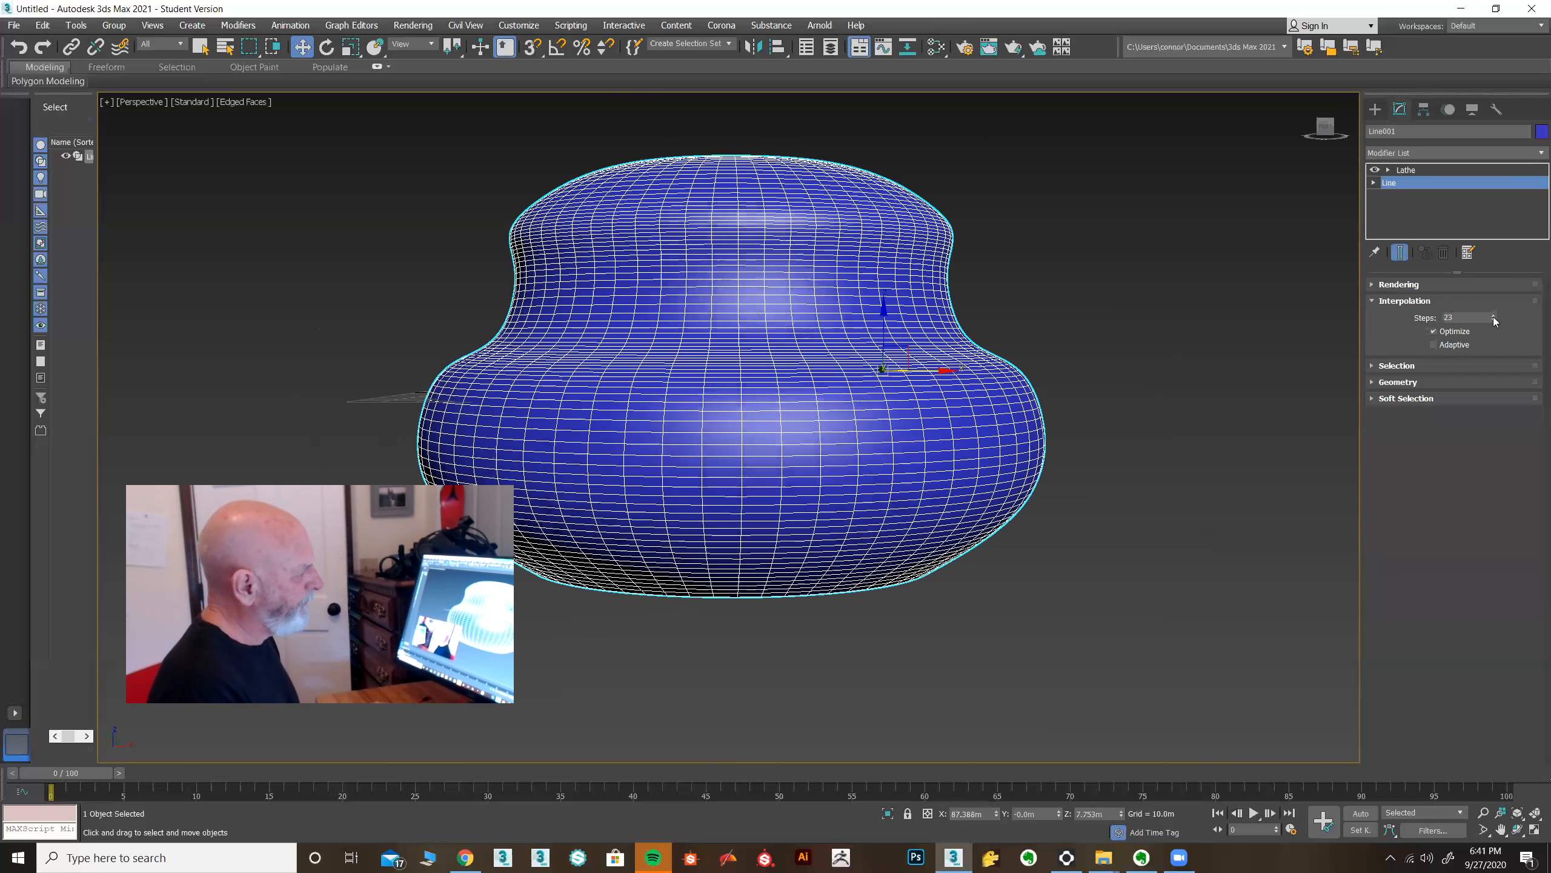
Return to the Lathe level and set its segments to 80.
{"action": "middle_click_drag", "start_coordinate": [1125, 405], "coordinate": [1057, 415], "text": "alt"}
{"action": "middle_click_drag", "start_coordinate": [976, 605], "coordinate": [1123, 575], "text": "alt"}
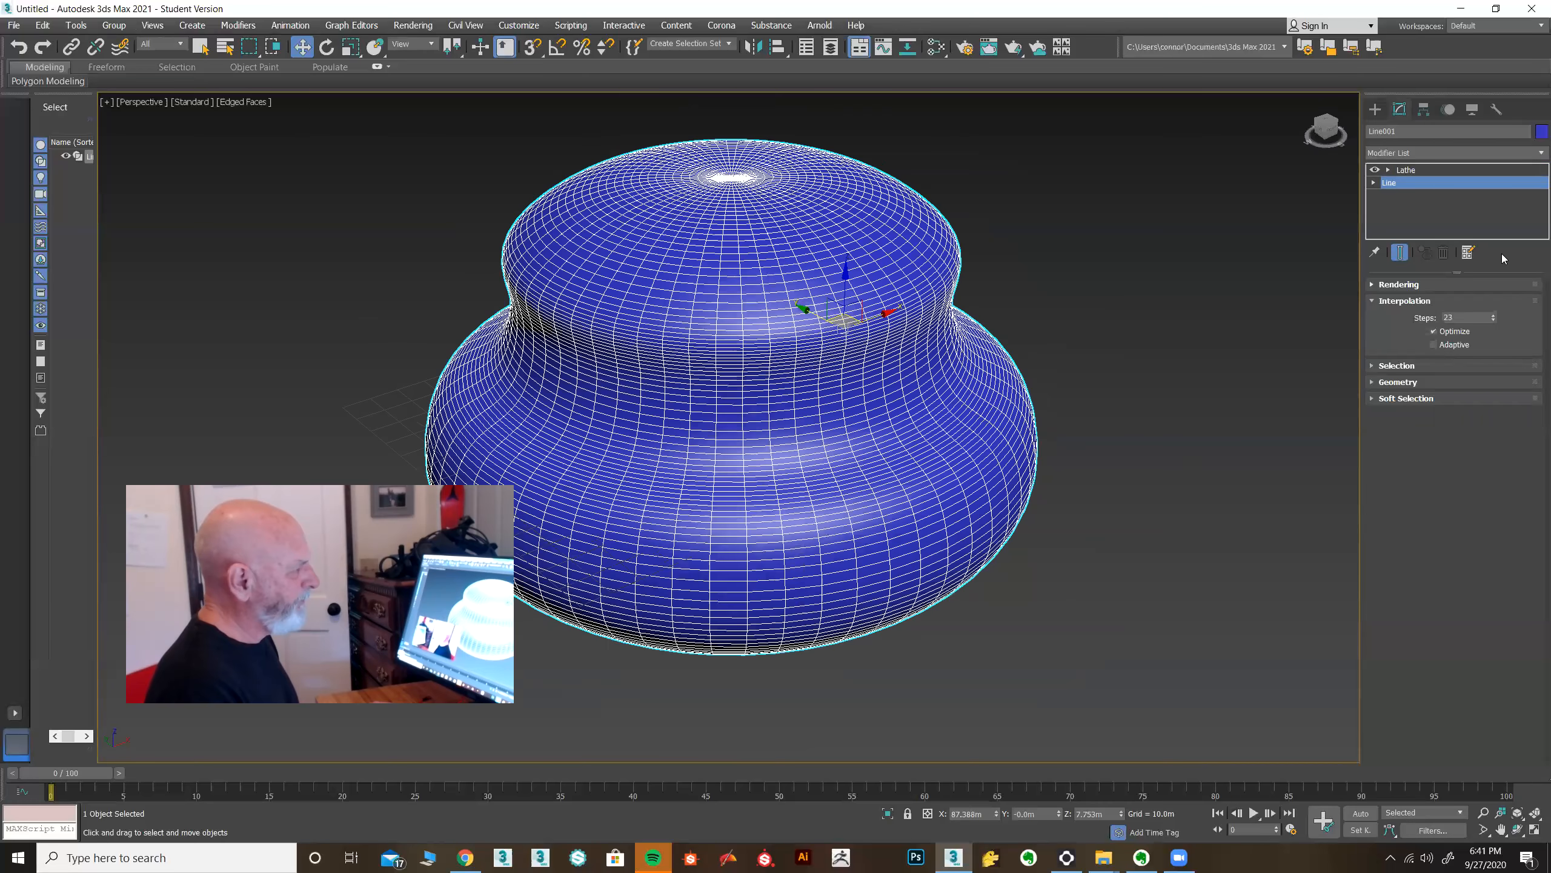
{"action": "left_click", "coordinate": [1427, 170]}
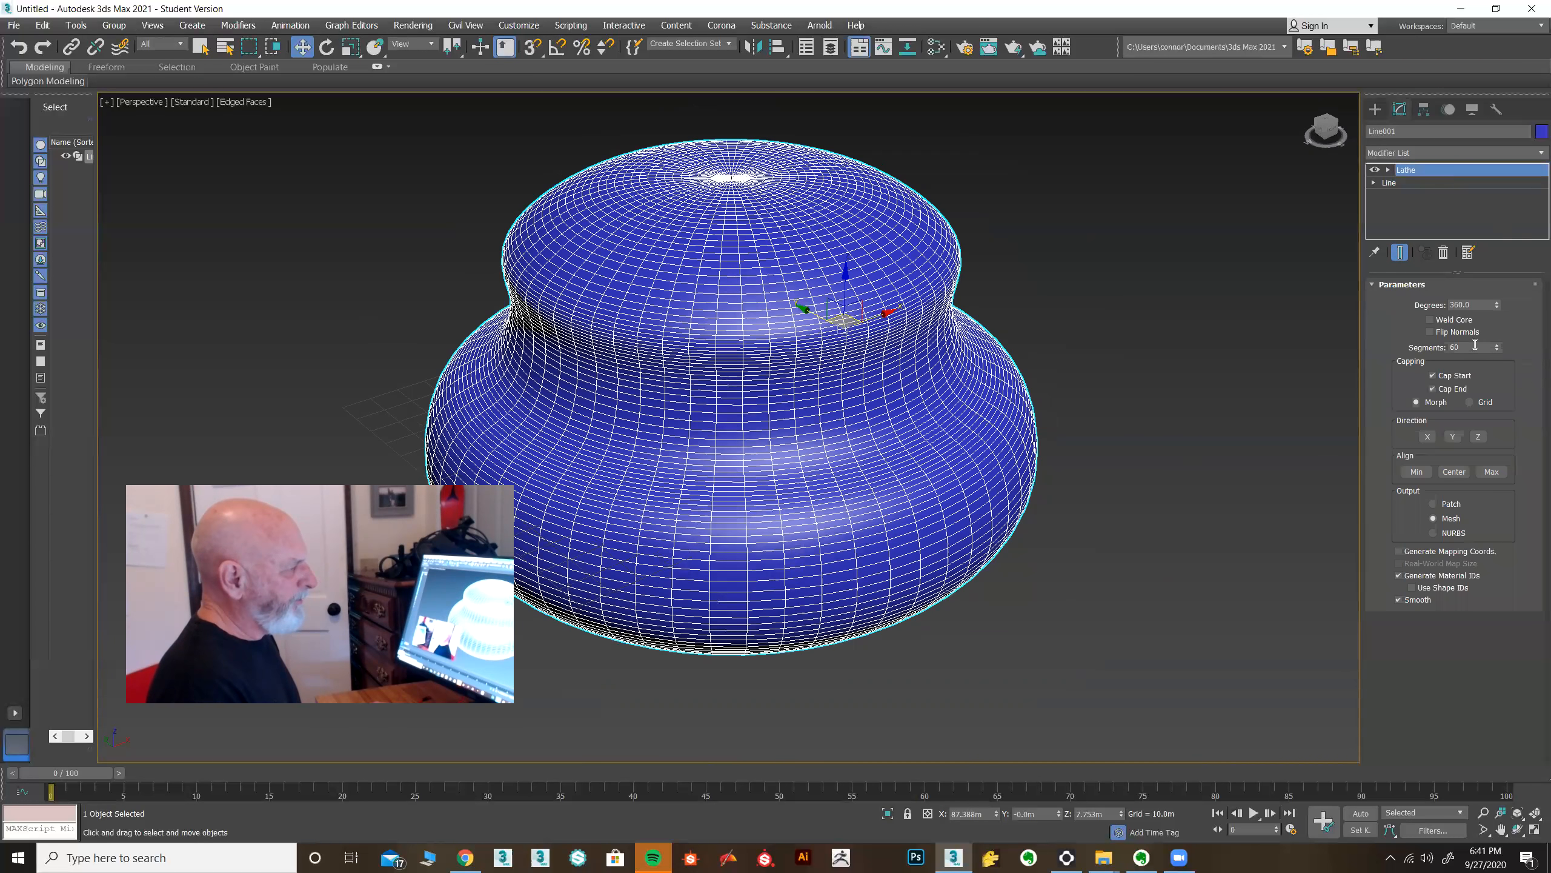
{"action": "double_click", "coordinate": [1456, 348]}
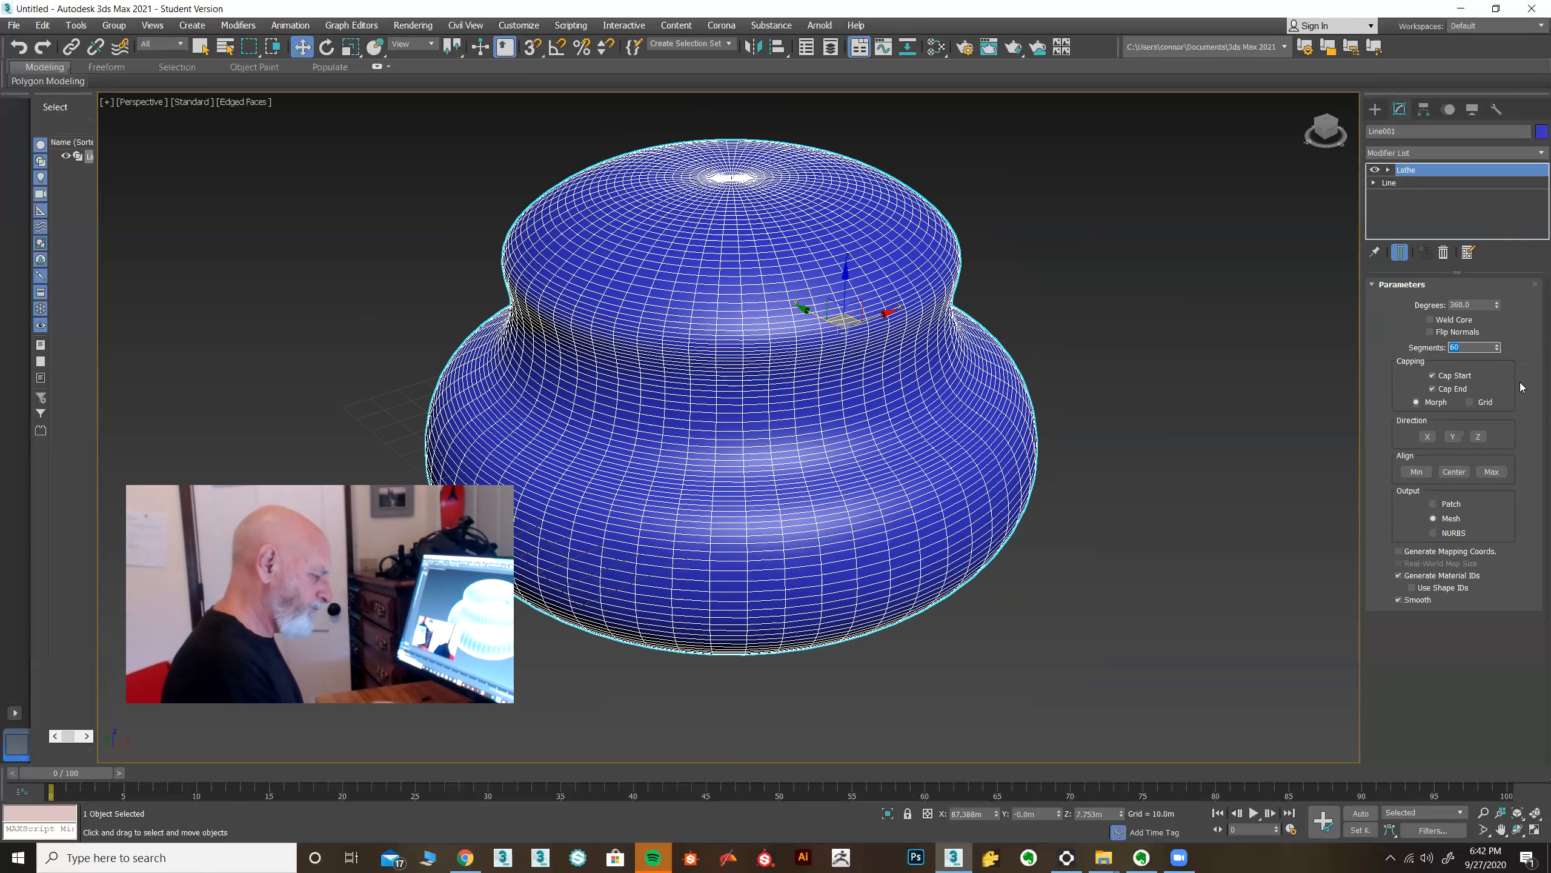
{"action": "key", "text": "Return"}
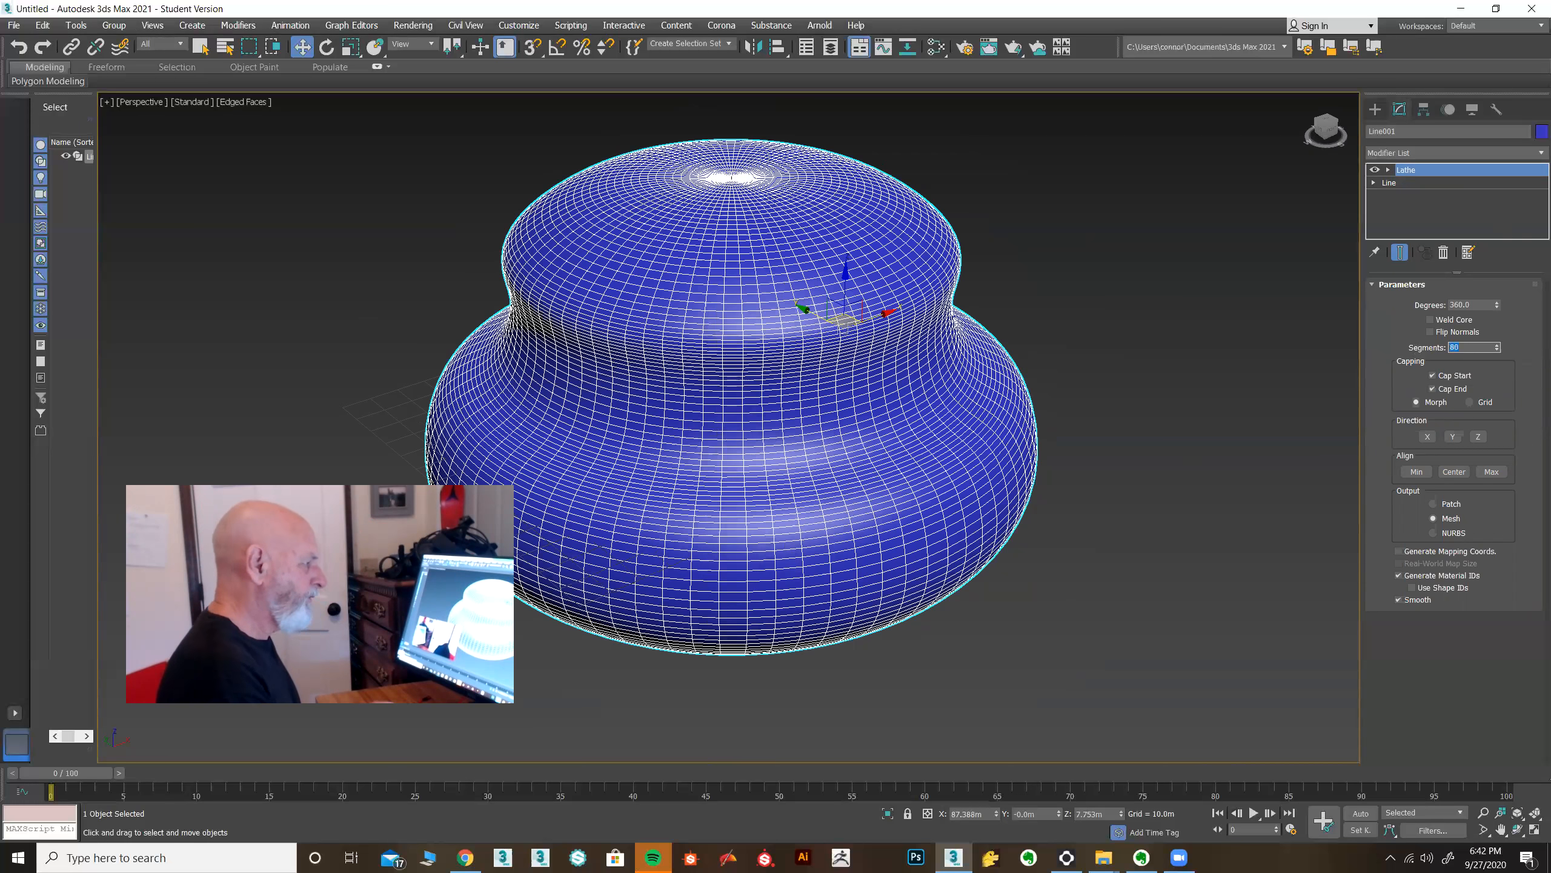
Turn off edged faces in the perspective view and turn on Weld Core on the Lathe.
{"action": "middle_click_drag", "start_coordinate": [1084, 413], "coordinate": [1166, 426]}
{"action": "key", "text": "F4"}
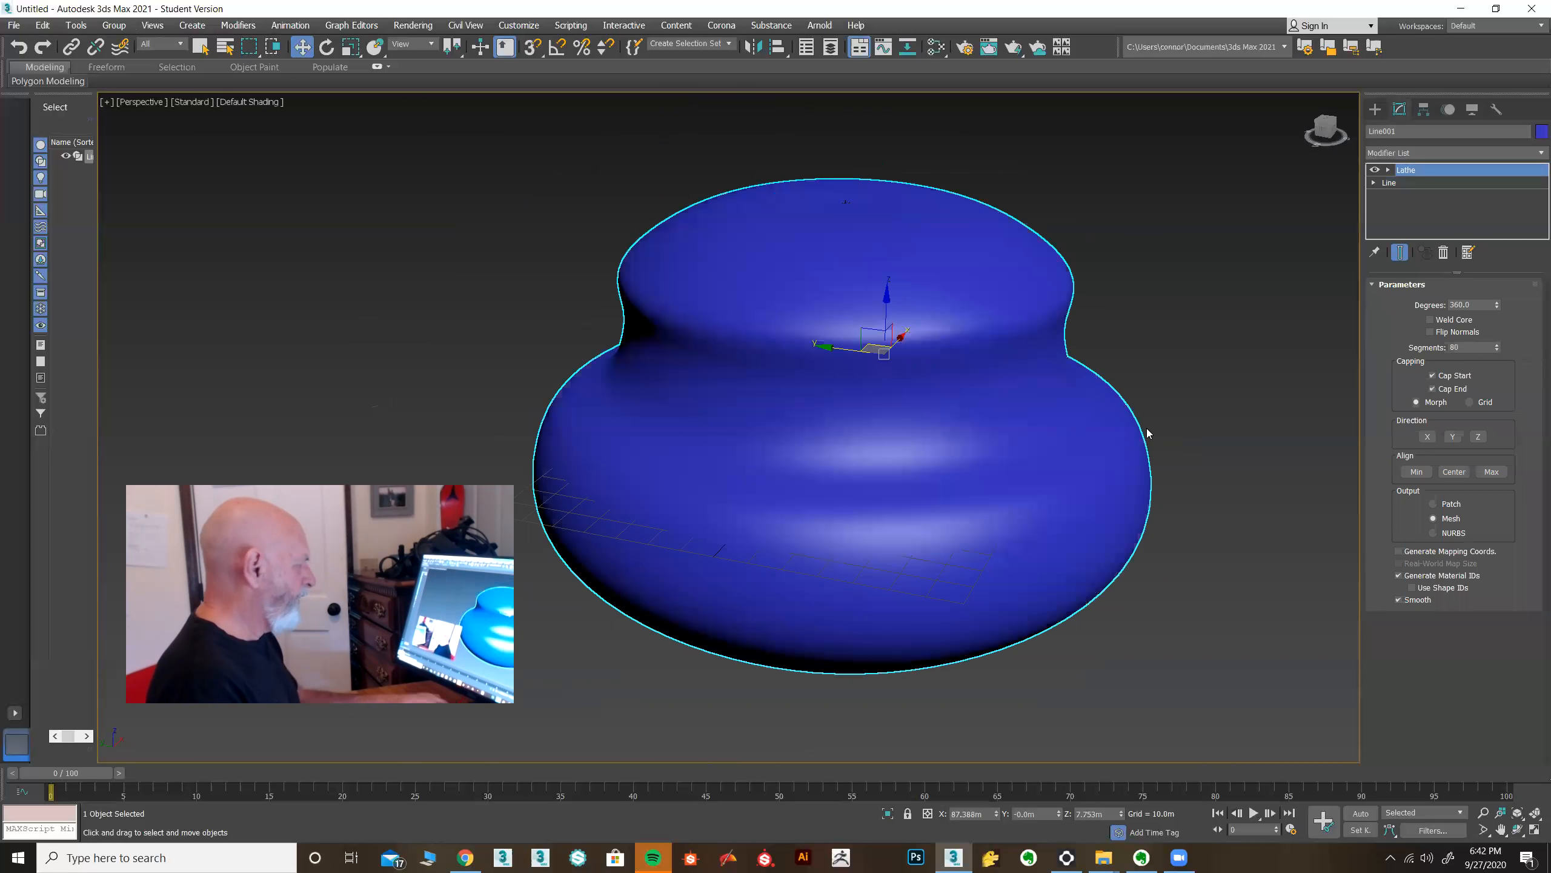
{"action": "mouse_move", "coordinate": [1122, 345]}
{"action": "middle_mouse_down", "text": "alt"}
{"action": "mouse_move", "coordinate": [1116, 397]}
{"action": "mouse_move", "coordinate": [920, 376]}
{"action": "middle_mouse_up", "text": "alt"}
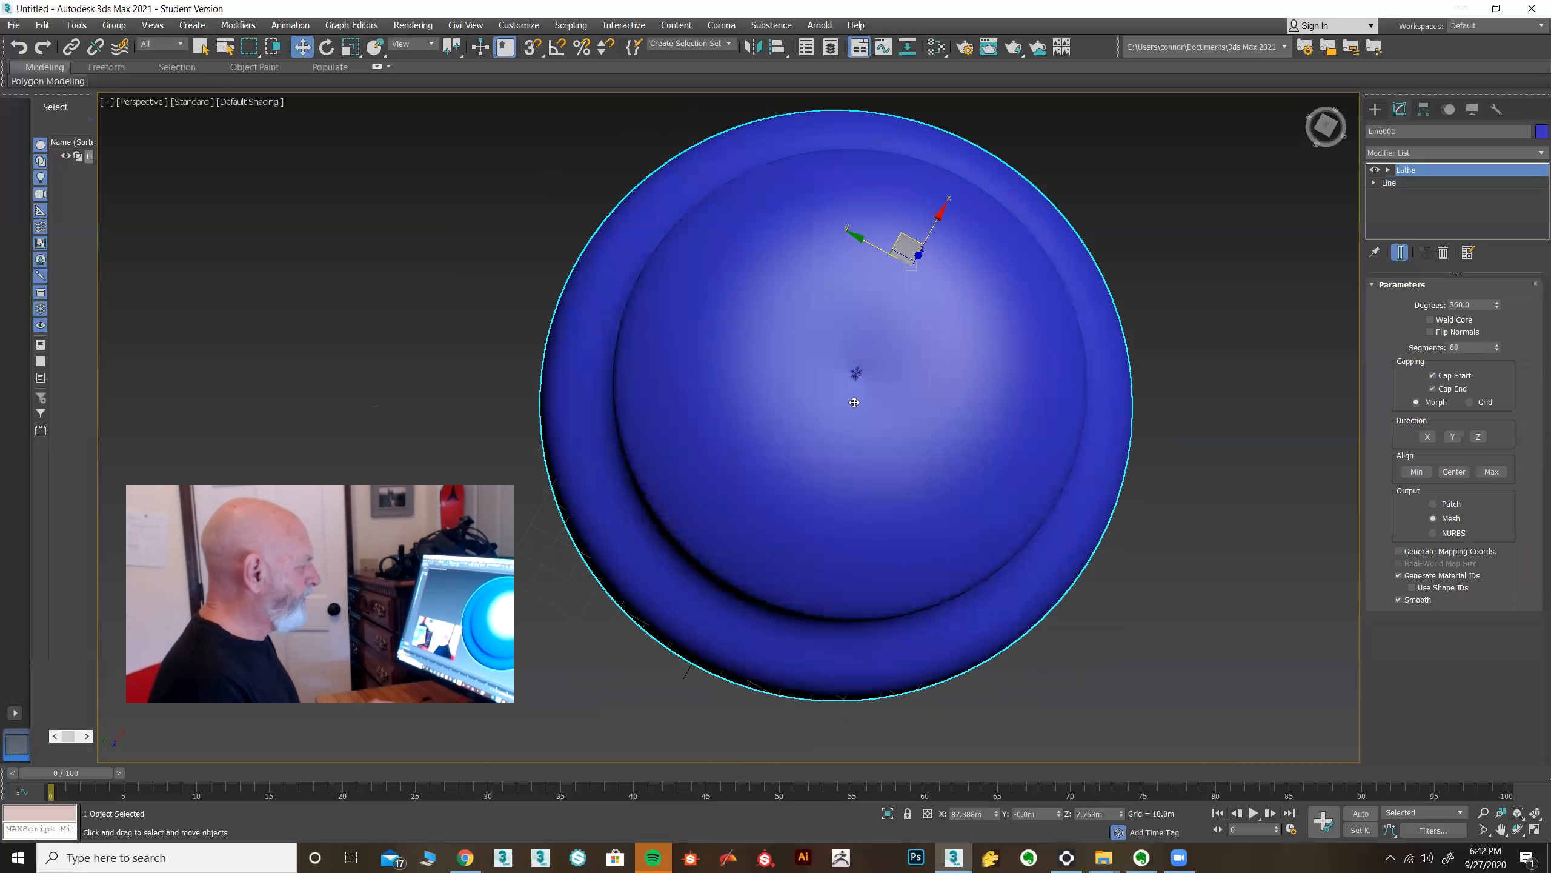
{"action": "scroll", "coordinate": [855, 401], "scroll_direction": "up", "scroll_amount": 5}
{"action": "middle_click_drag", "start_coordinate": [875, 292], "coordinate": [857, 339]}
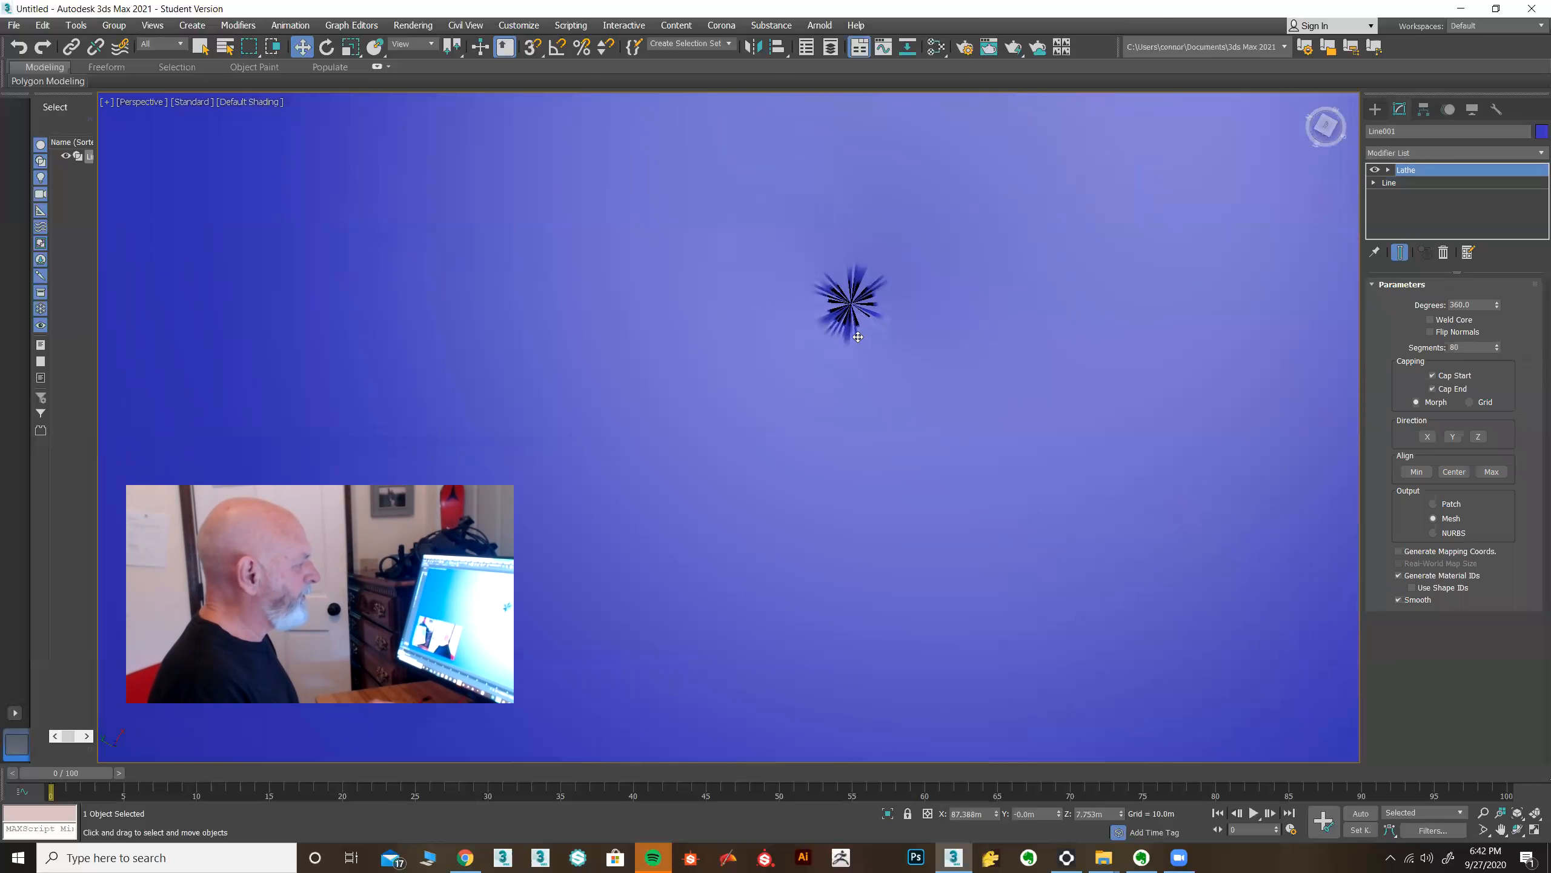
{"action": "left_click", "coordinate": [1431, 319]}
{"action": "scroll", "coordinate": [990, 405], "scroll_direction": "down", "scroll_amount": 8}
{"action": "middle_click_drag", "start_coordinate": [1025, 430], "coordinate": [1085, 349], "text": "alt"}
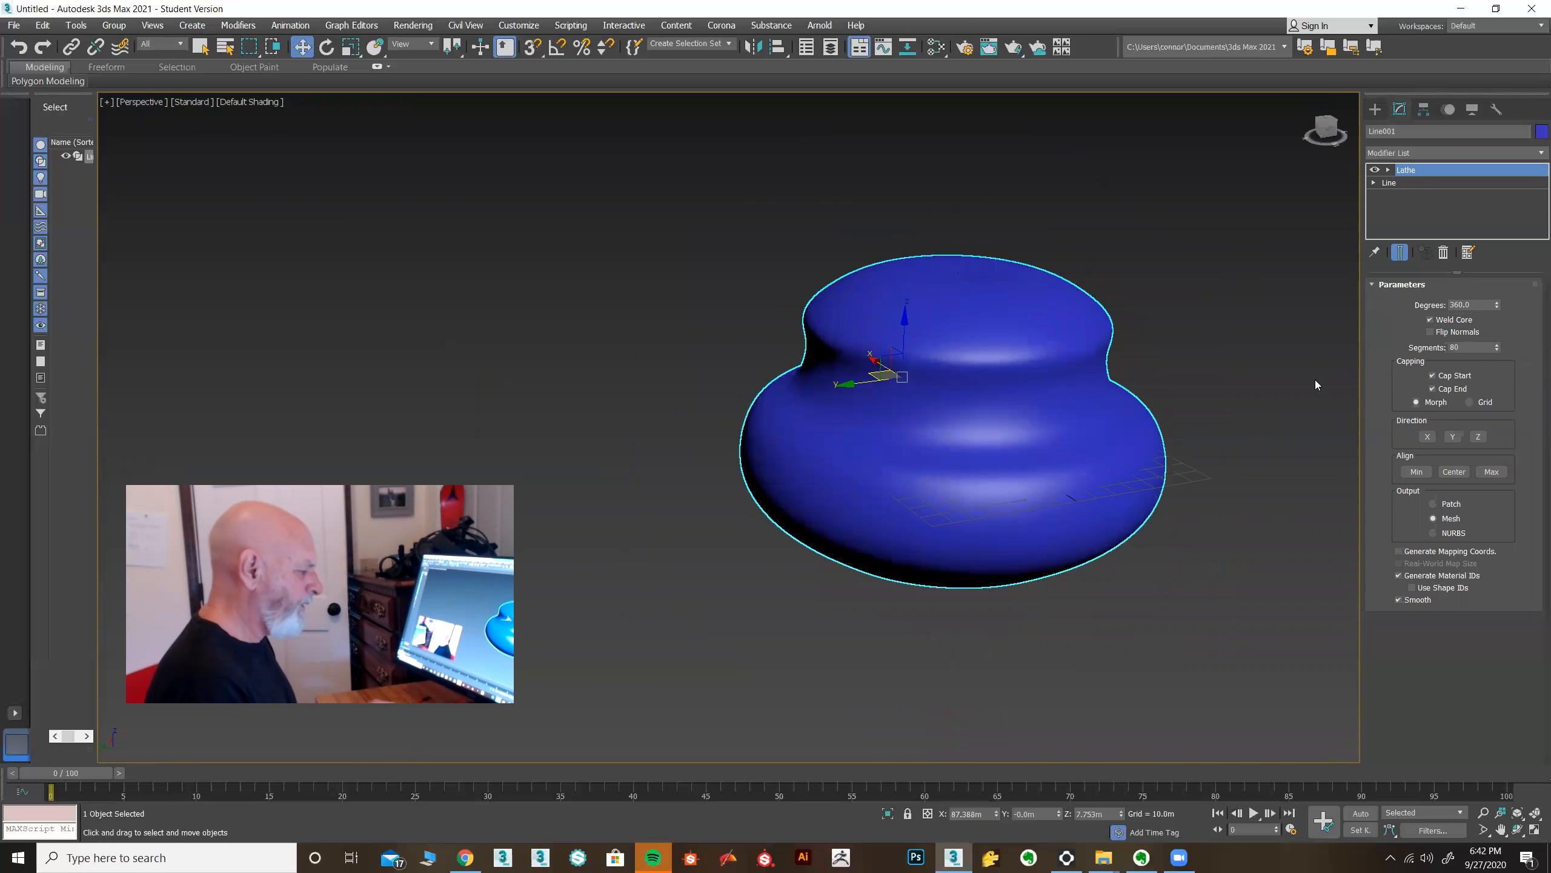
Delete the lathed pot and return to the four-viewport layout.
{"action": "key", "text": "Delete"}
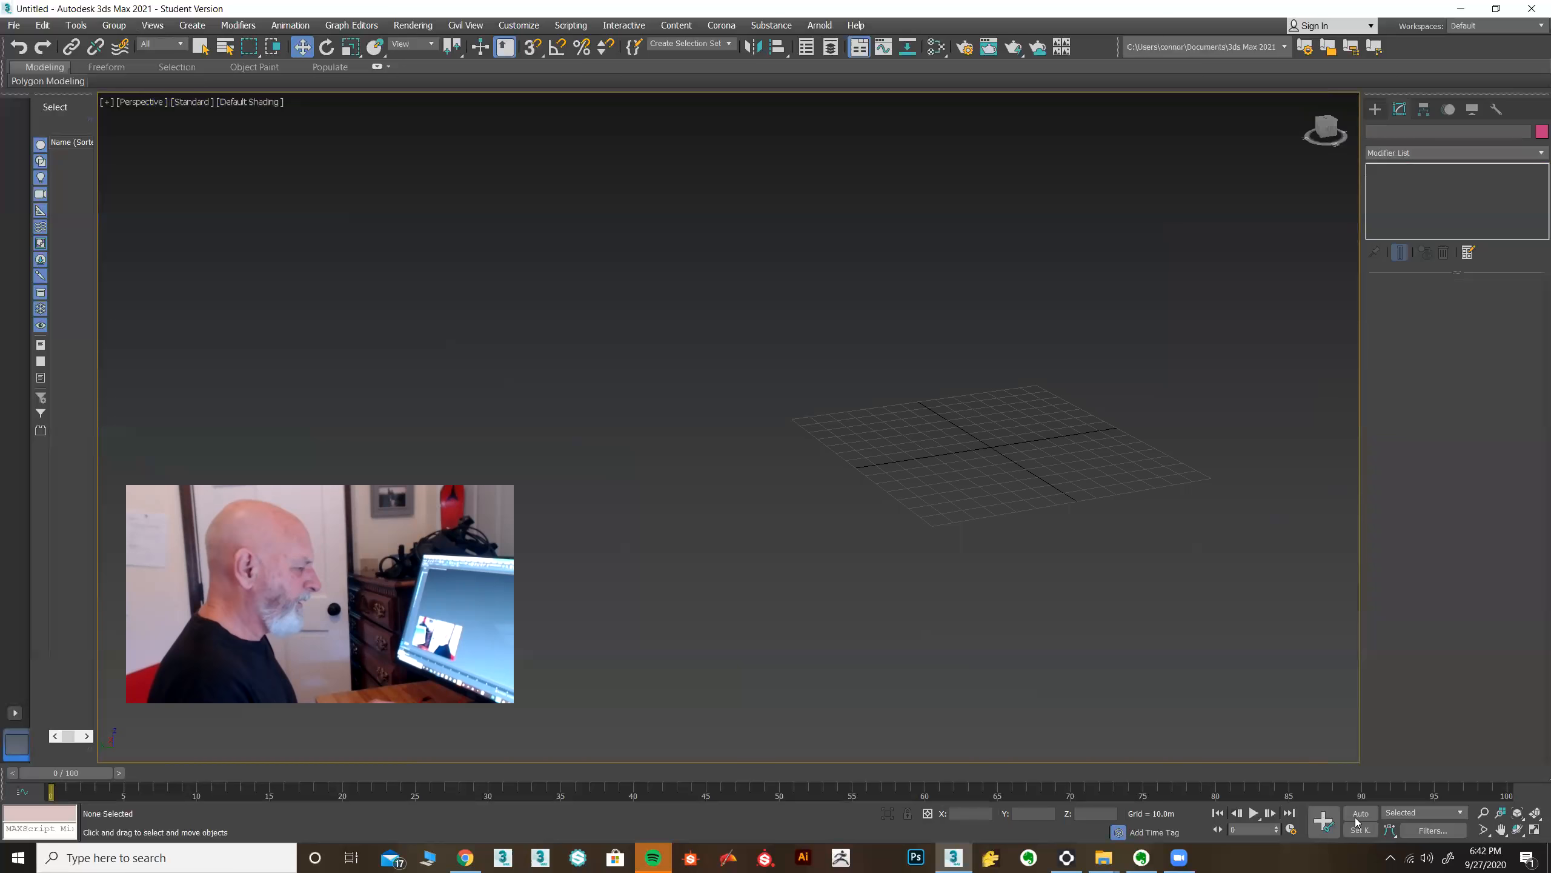
{"action": "left_click", "coordinate": [1535, 829]}
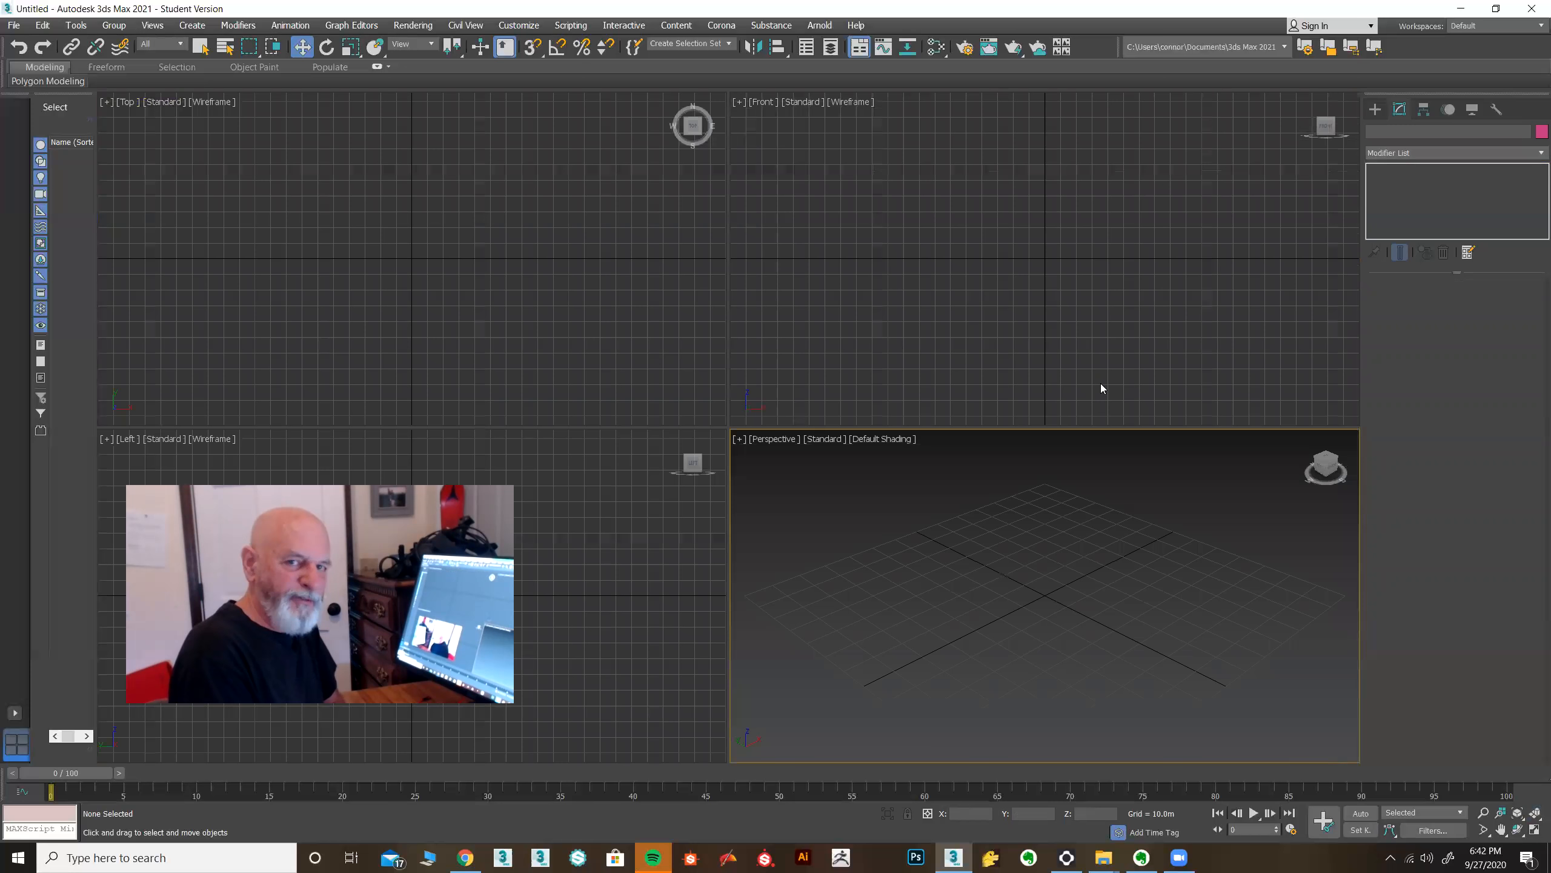
Draw a new open Line profile in the maximized Front view: a flat base and an S-curved side.
{"action": "middle_click_drag", "start_coordinate": [1038, 335], "coordinate": [950, 359]}
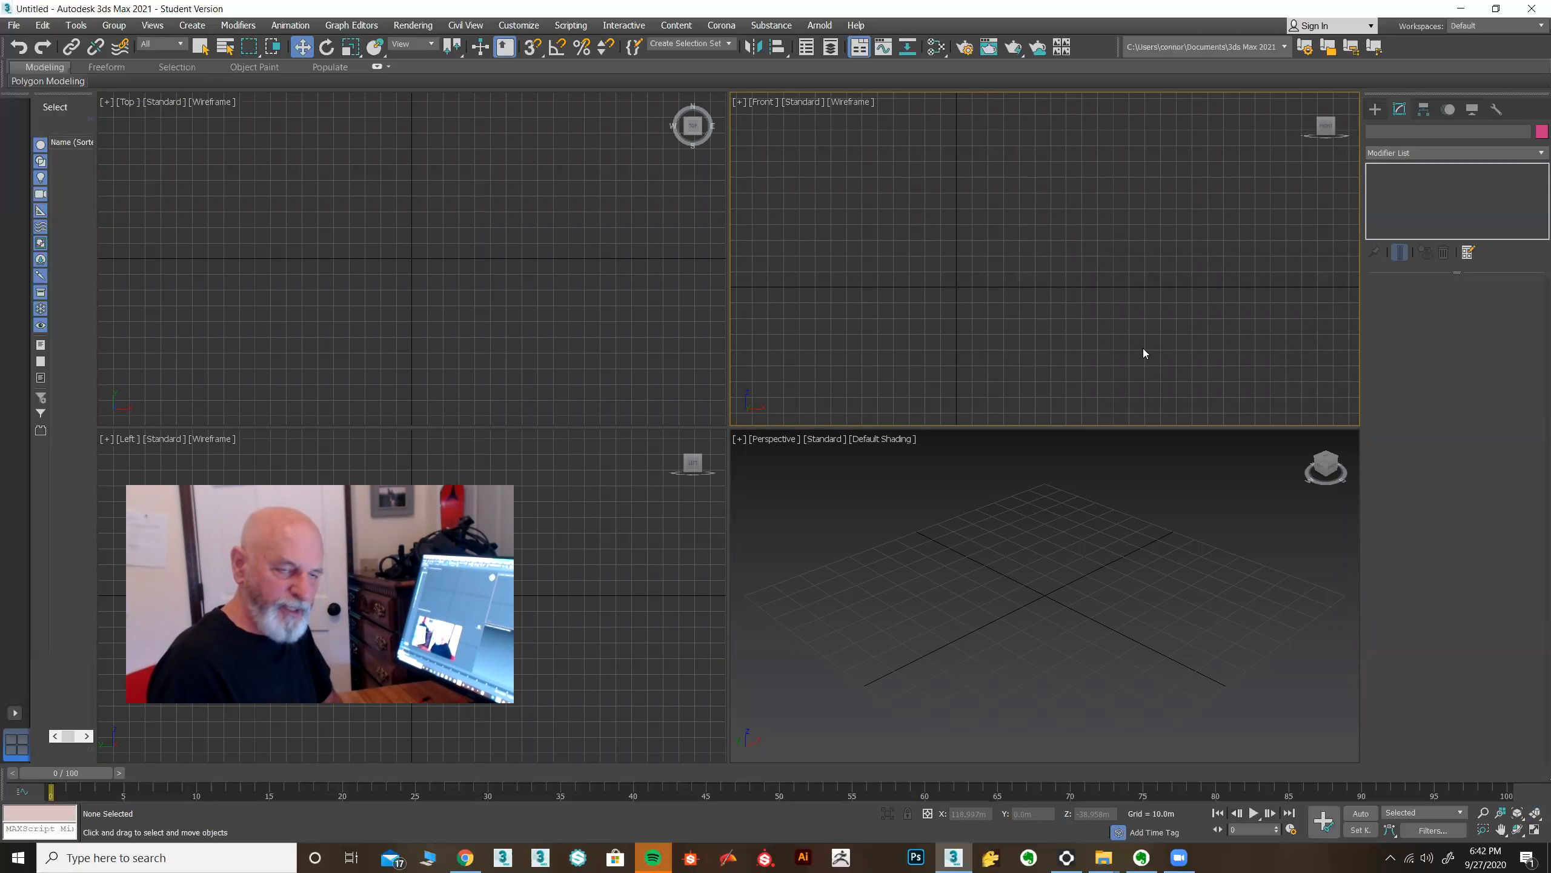
{"action": "left_click", "coordinate": [1376, 112]}
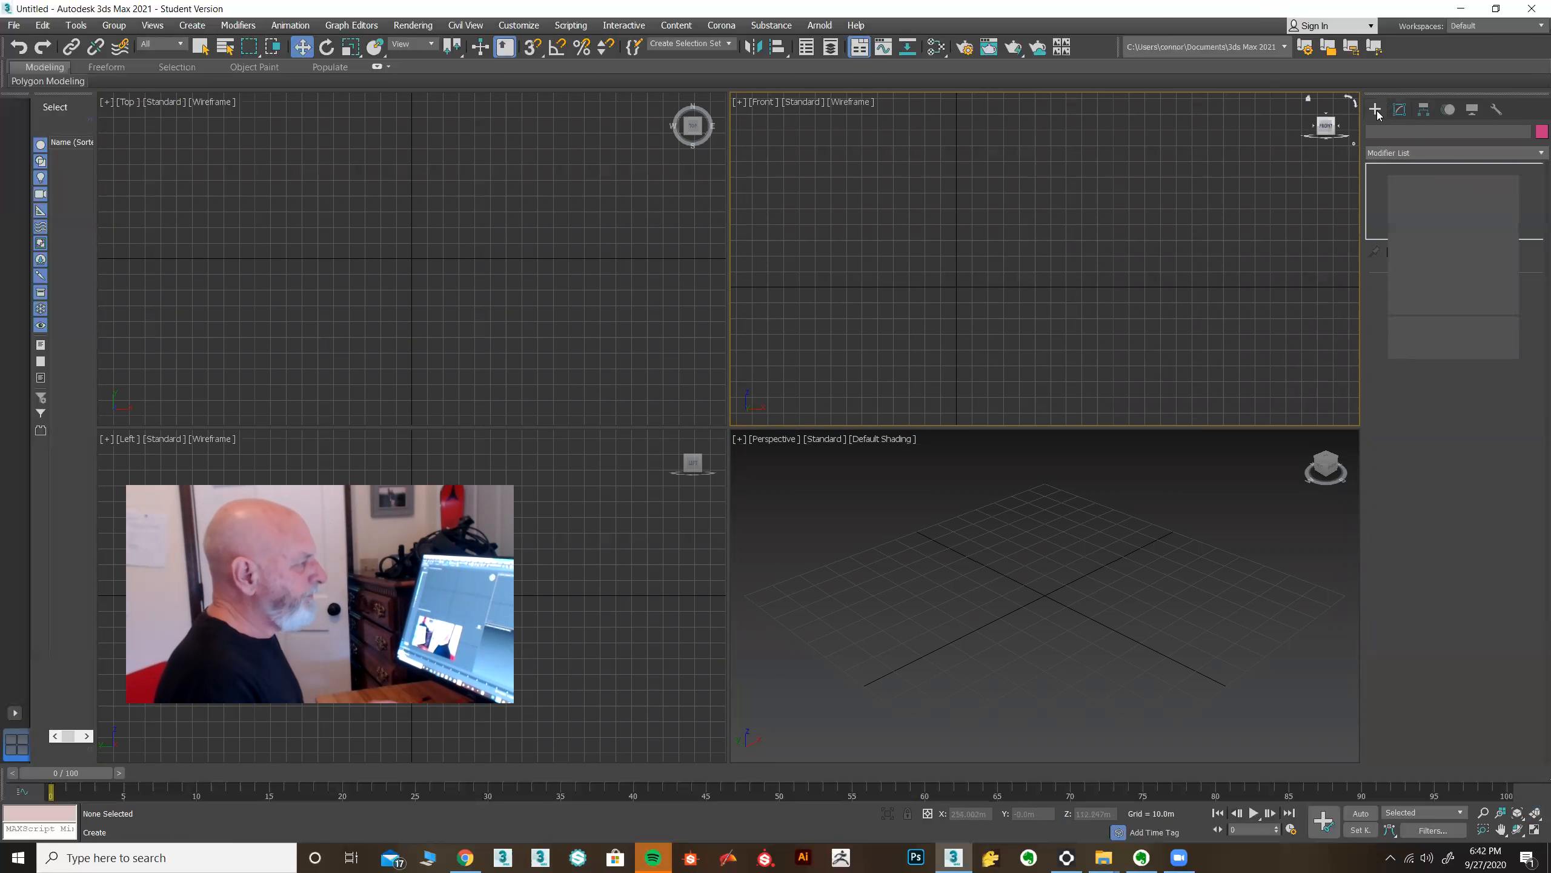
{"action": "left_click", "coordinate": [1401, 209]}
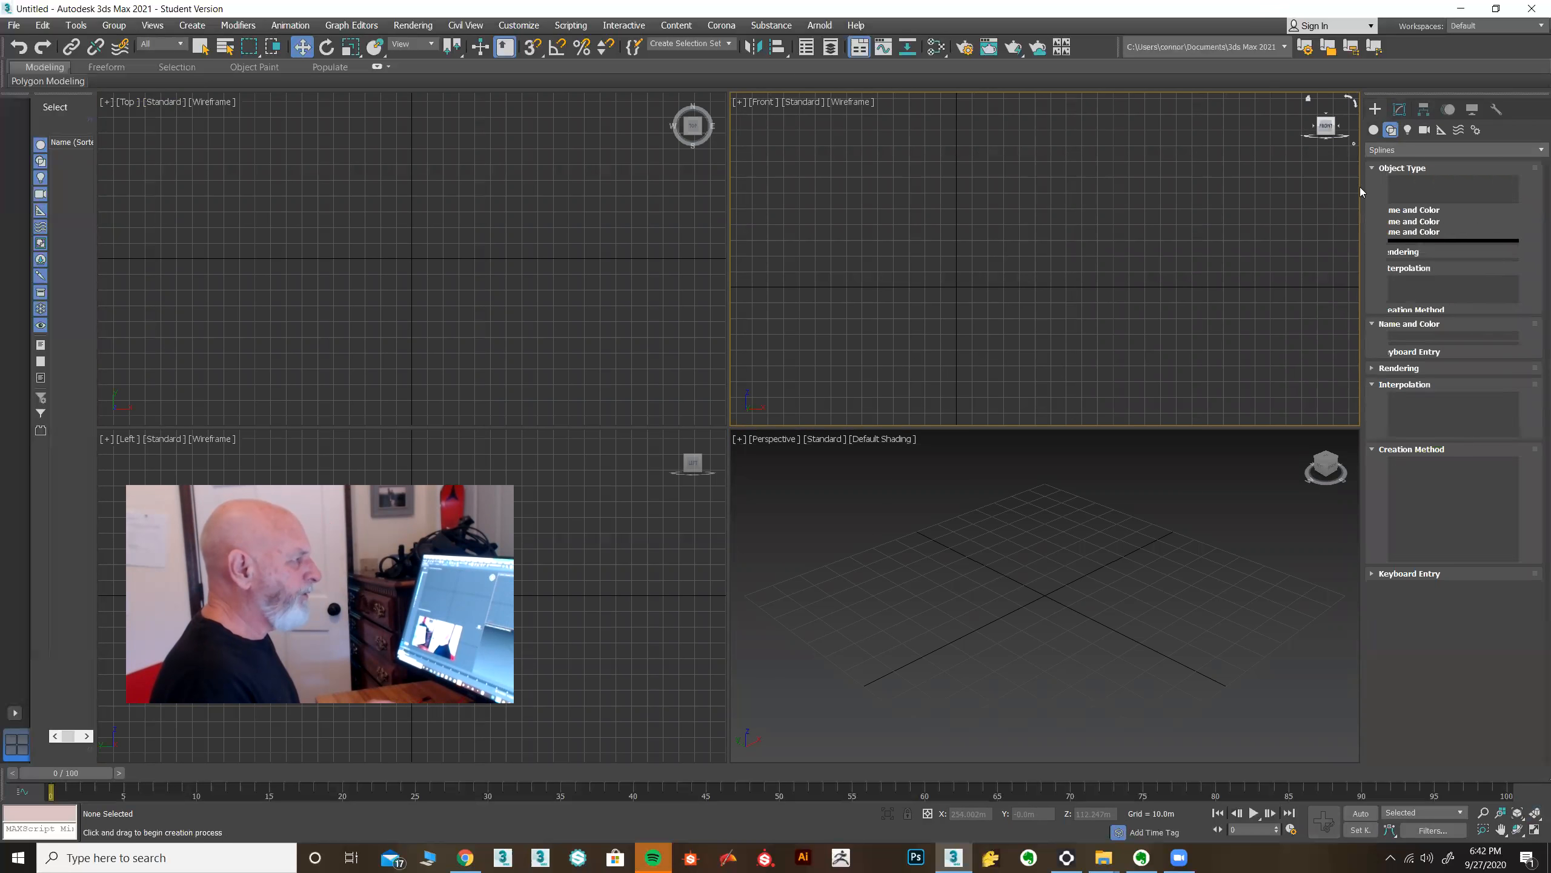
{"action": "middle_click_drag", "start_coordinate": [1002, 366], "coordinate": [1025, 344]}
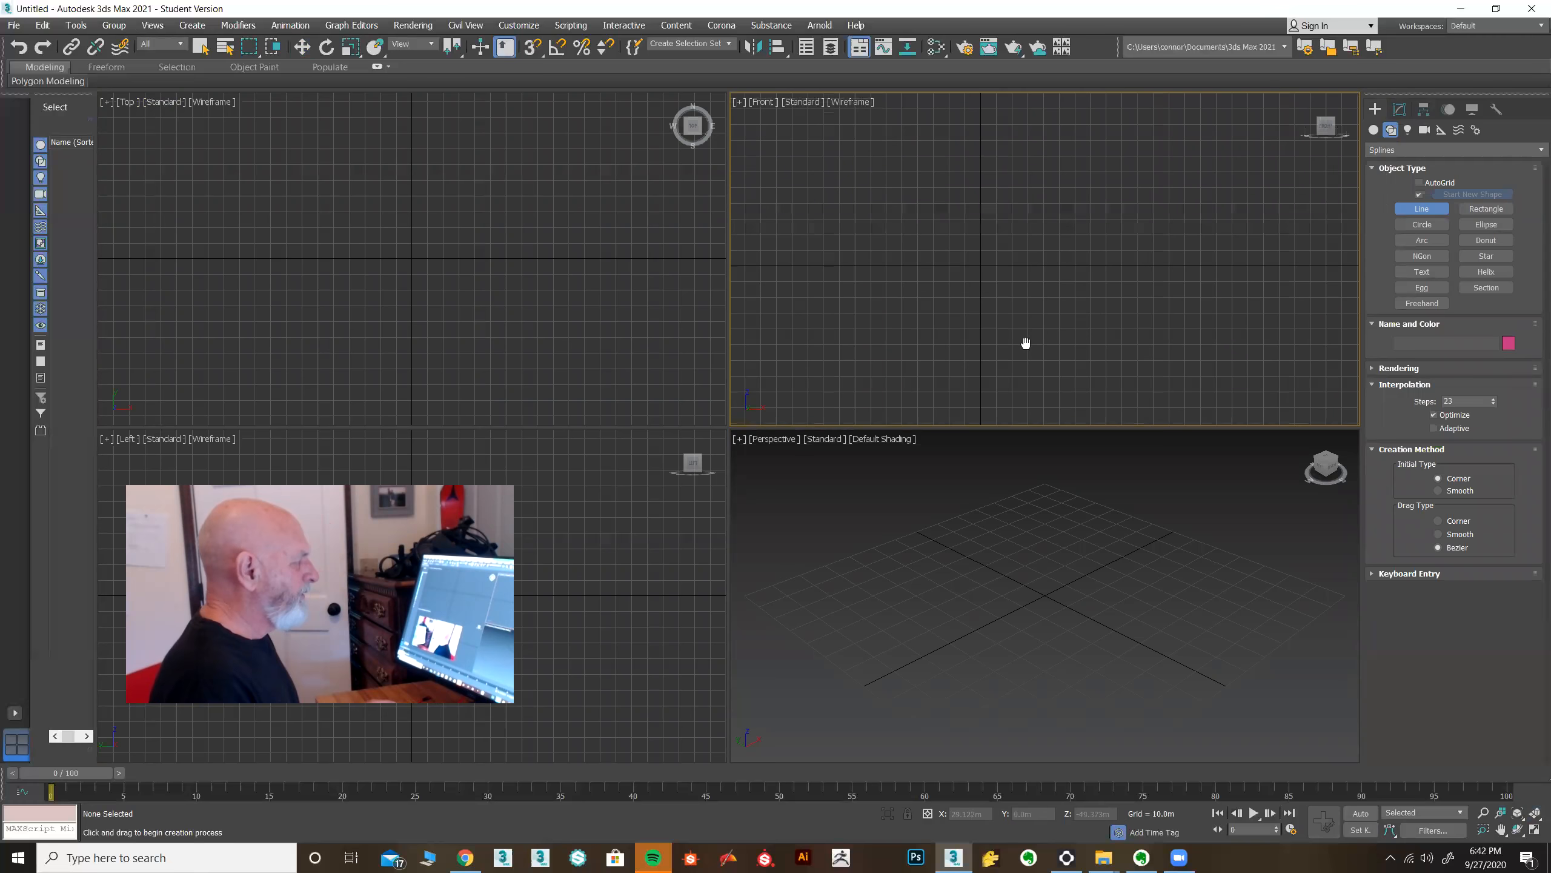
{"action": "key", "text": "alt+w"}
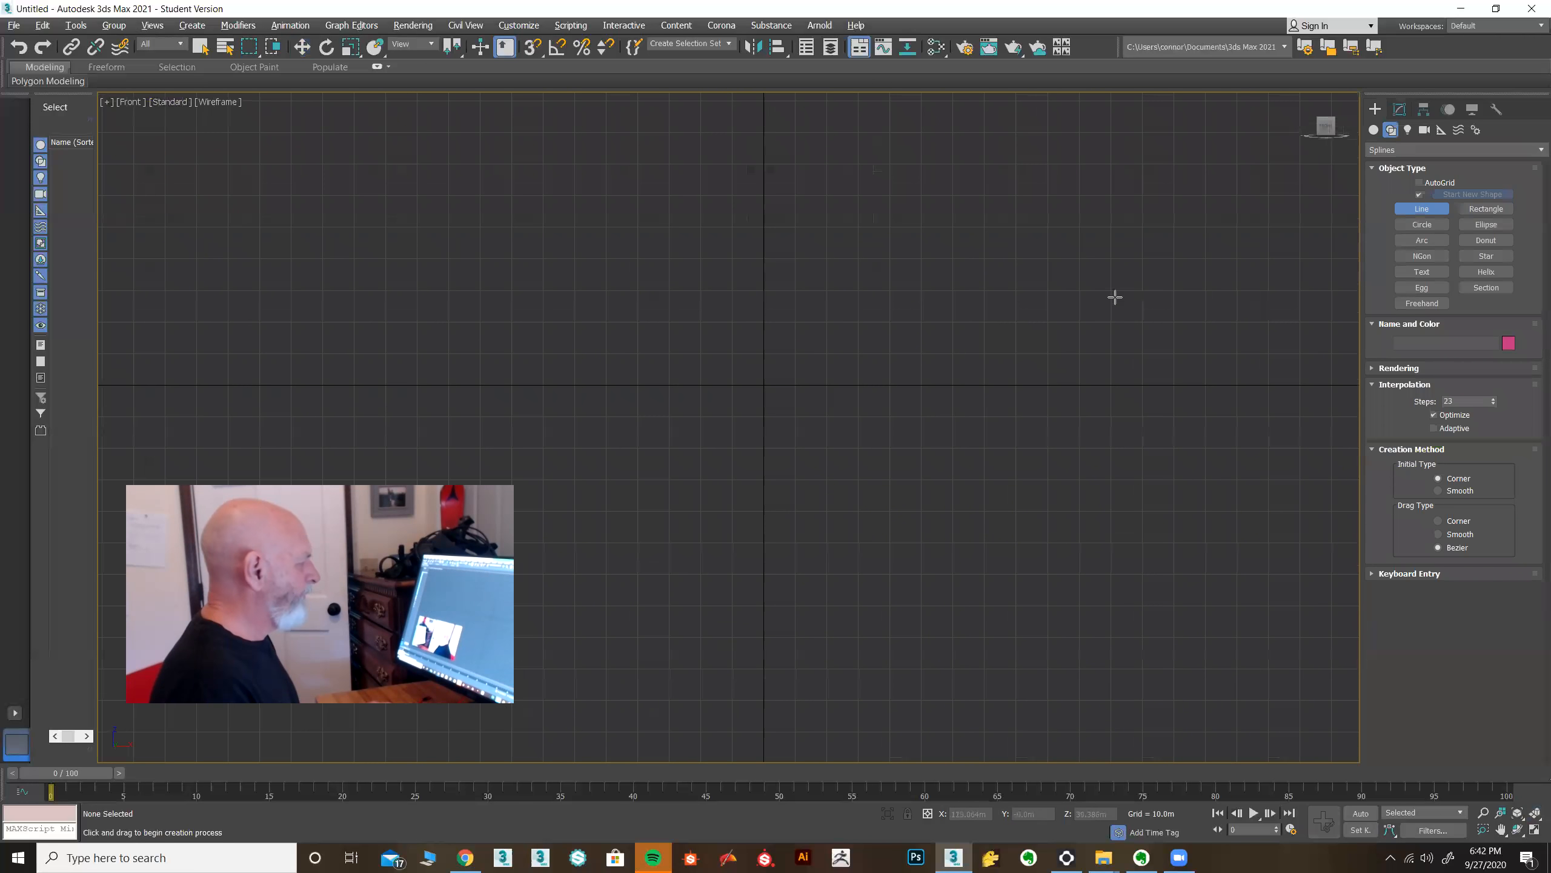
{"action": "left_click", "coordinate": [771, 569]}
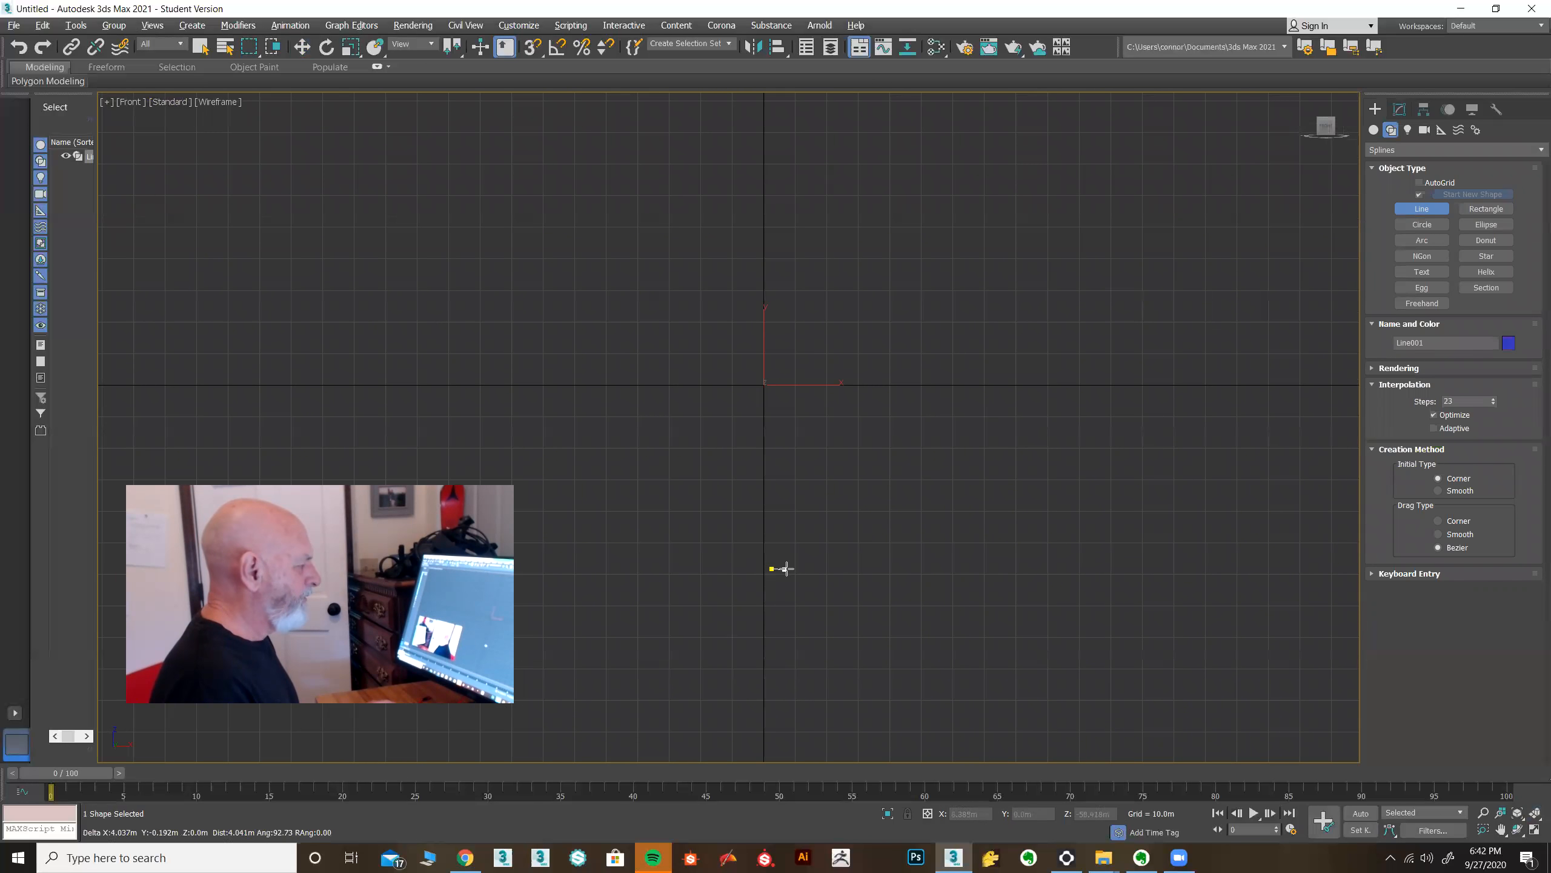
{"action": "left_click", "coordinate": [908, 569]}
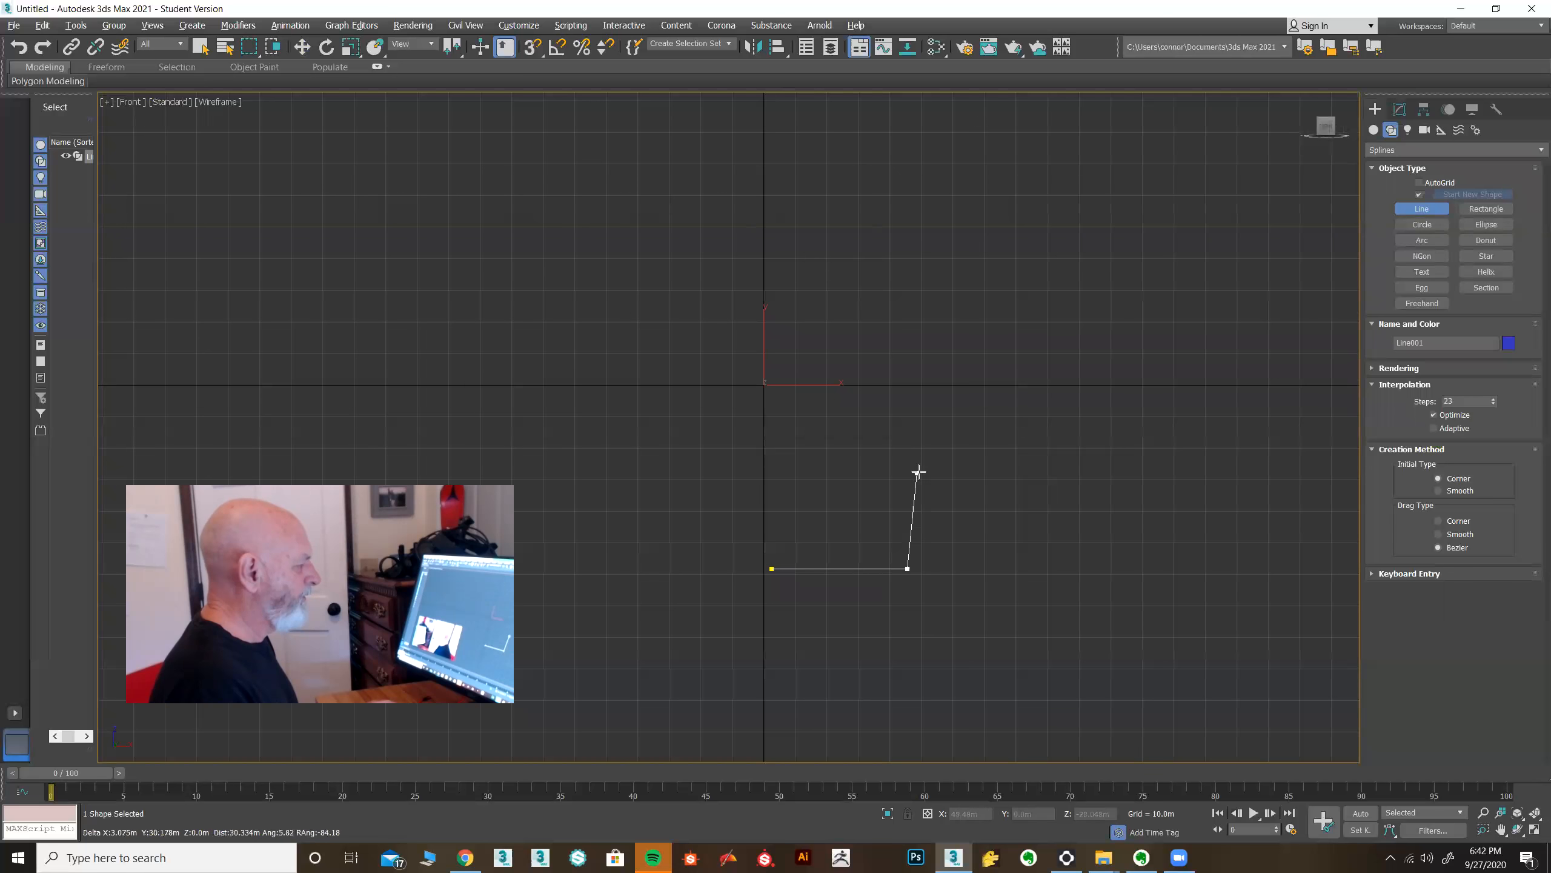
{"action": "left_click_drag", "start_coordinate": [927, 478], "coordinate": [935, 460]}
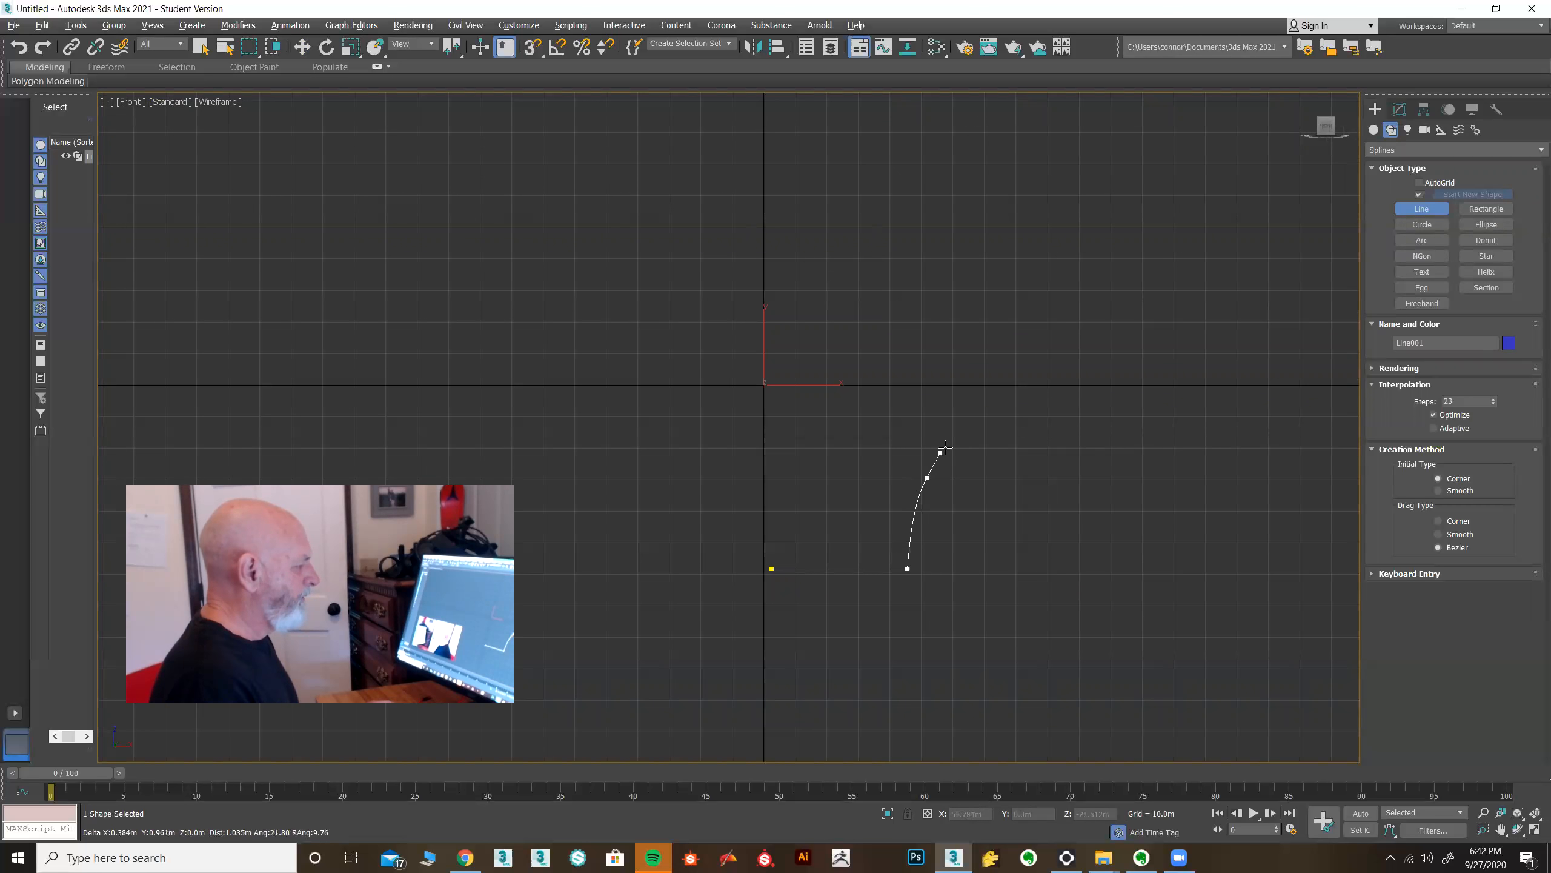
{"action": "left_click_drag", "start_coordinate": [1030, 319], "coordinate": [1030, 287]}
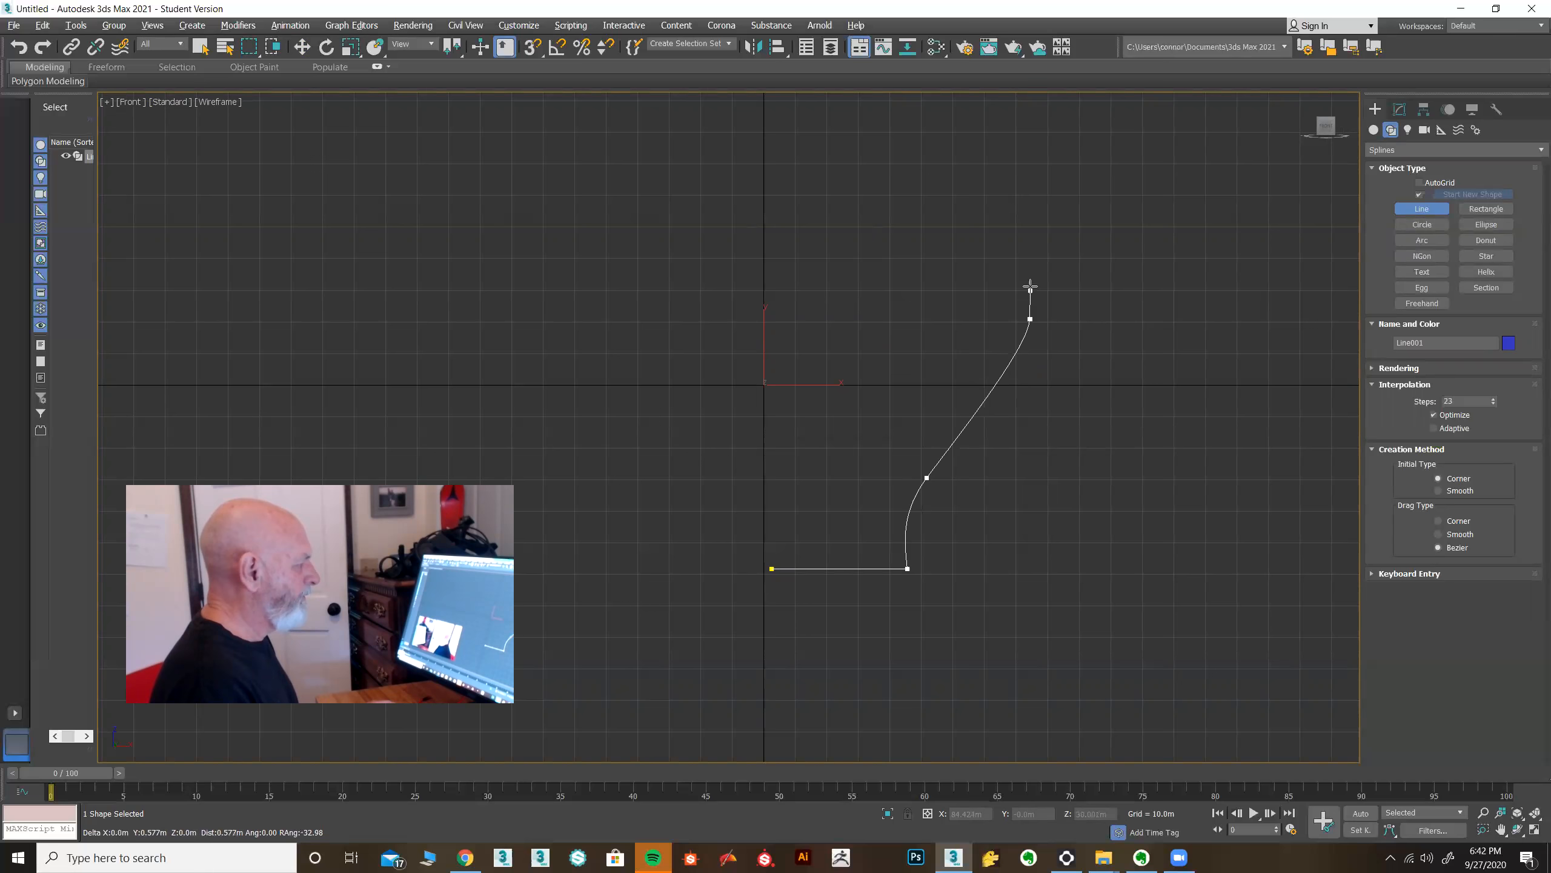
{"action": "left_click_drag", "start_coordinate": [897, 170], "coordinate": [949, 122]}
{"action": "right_click", "coordinate": [949, 122]}
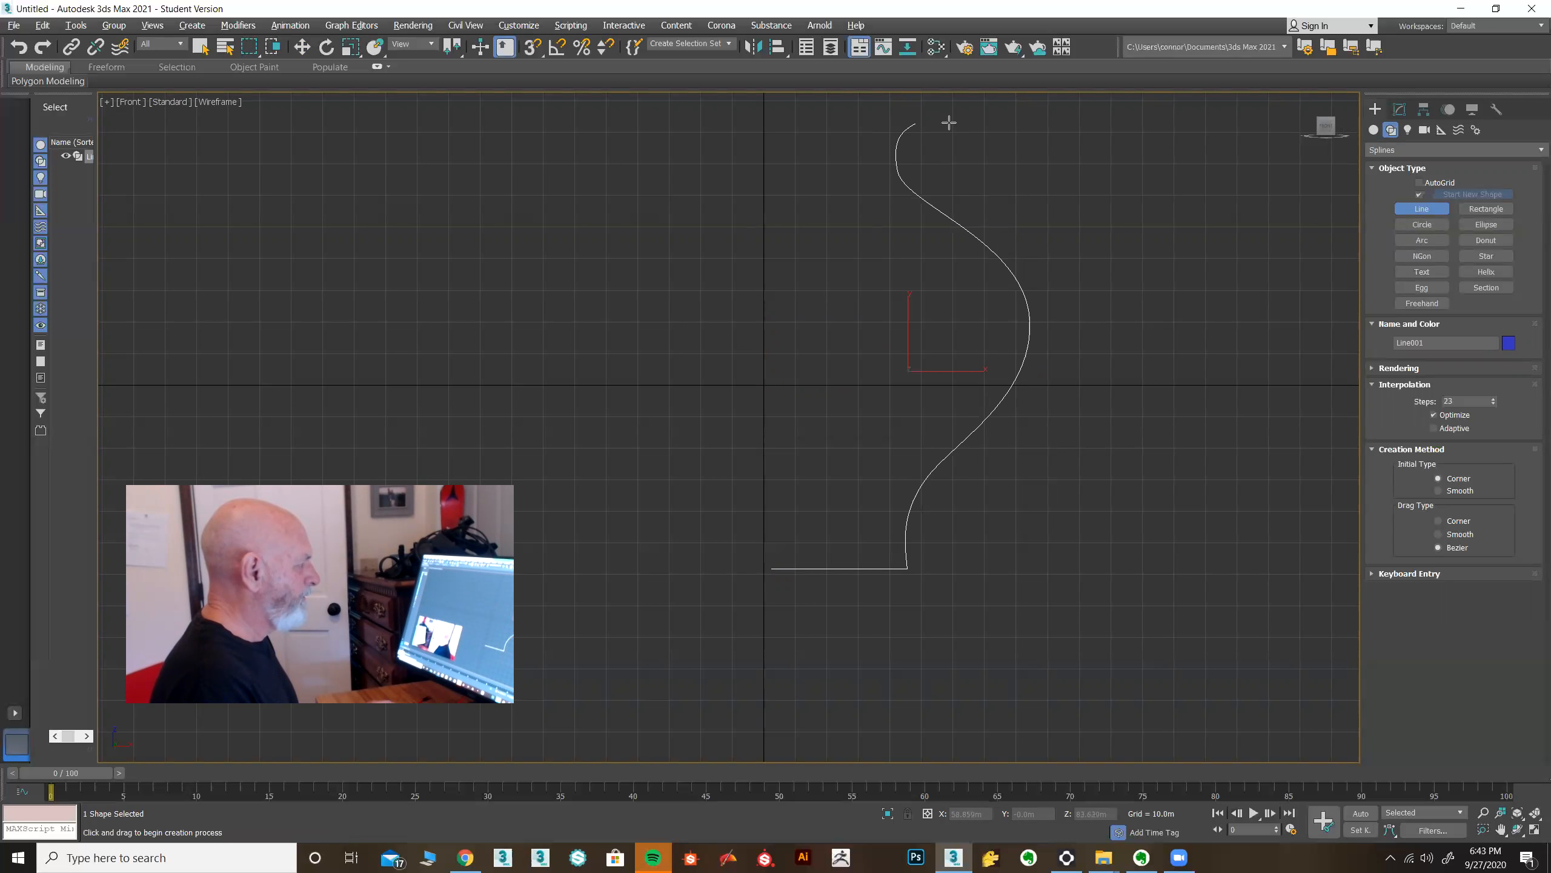
In vertex sub-object mode, move the profile's middle and lower curve vertices to reshape the S-curve.
{"action": "left_click", "coordinate": [1398, 111]}
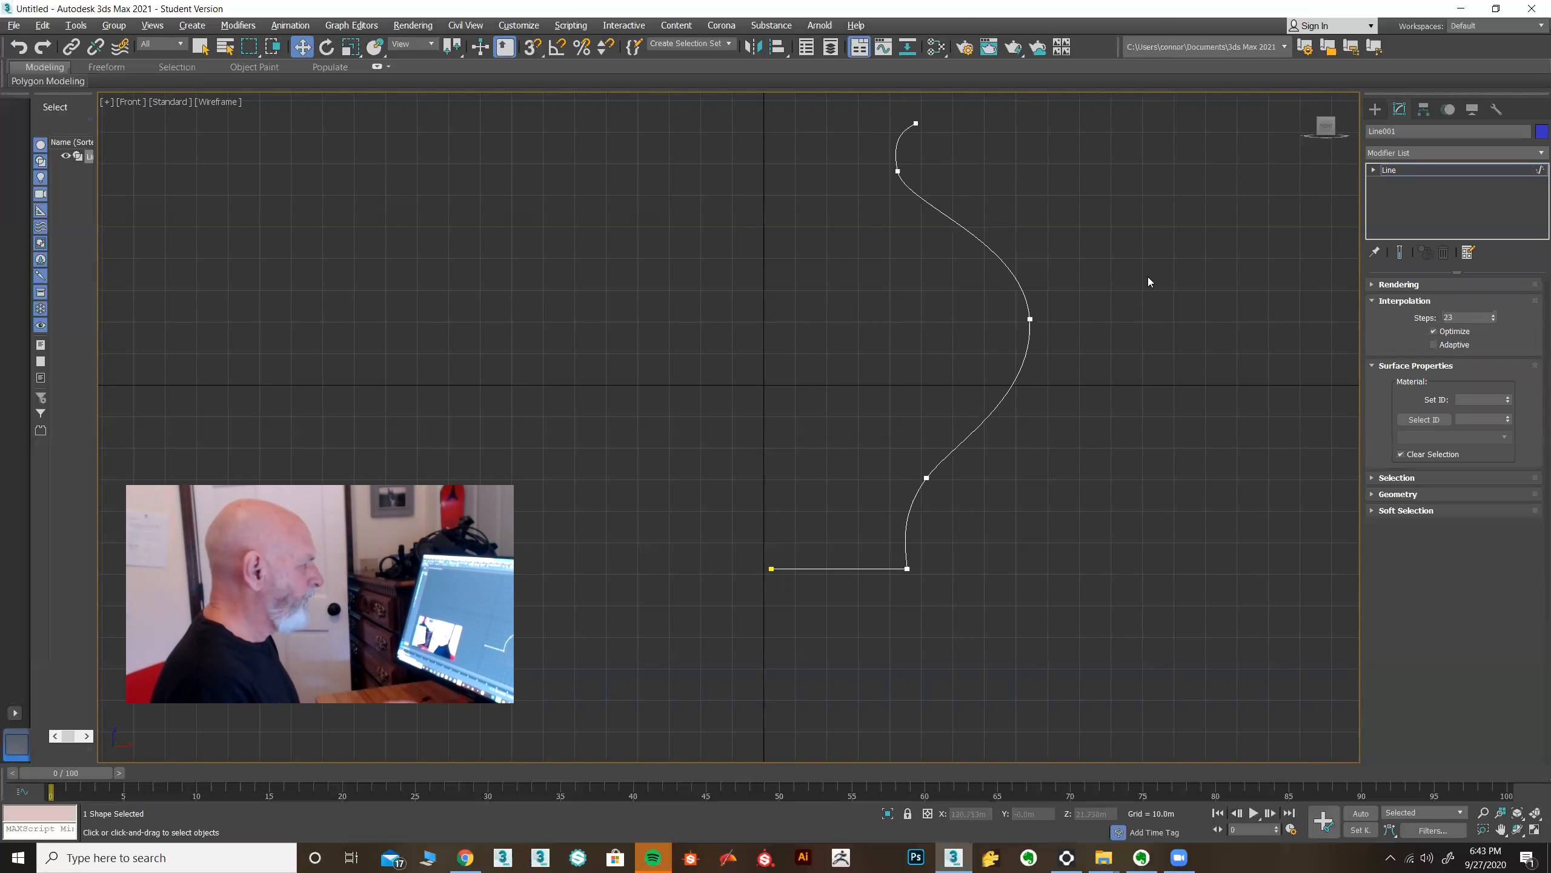
{"action": "key", "text": "1"}
{"action": "left_click", "coordinate": [1029, 319]}
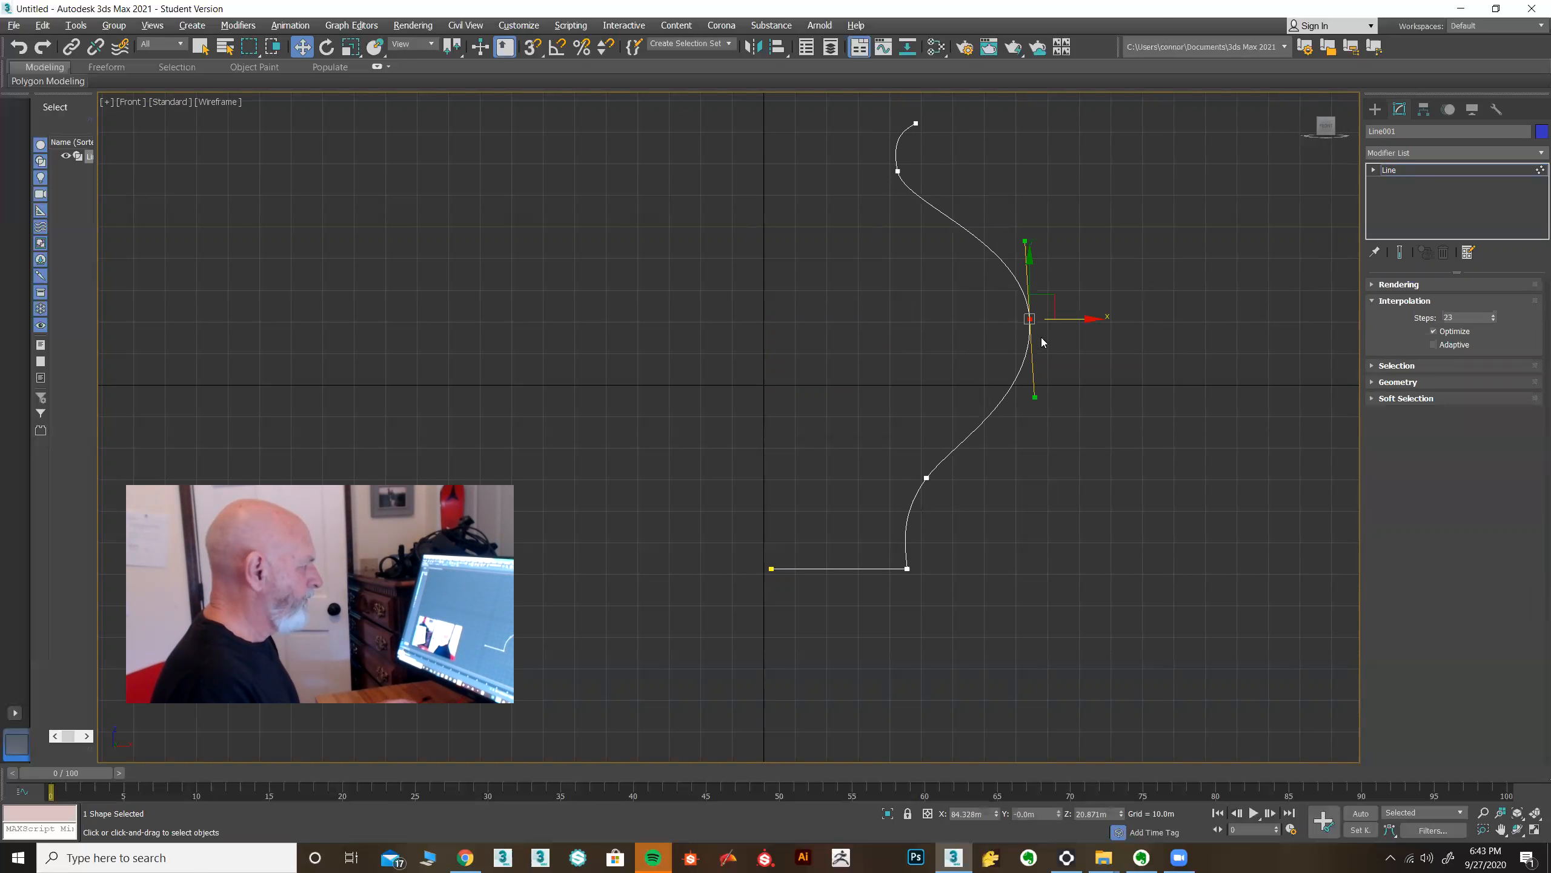
{"action": "left_click_drag", "start_coordinate": [1088, 317], "coordinate": [1070, 317]}
{"action": "left_click", "coordinate": [1373, 170]}
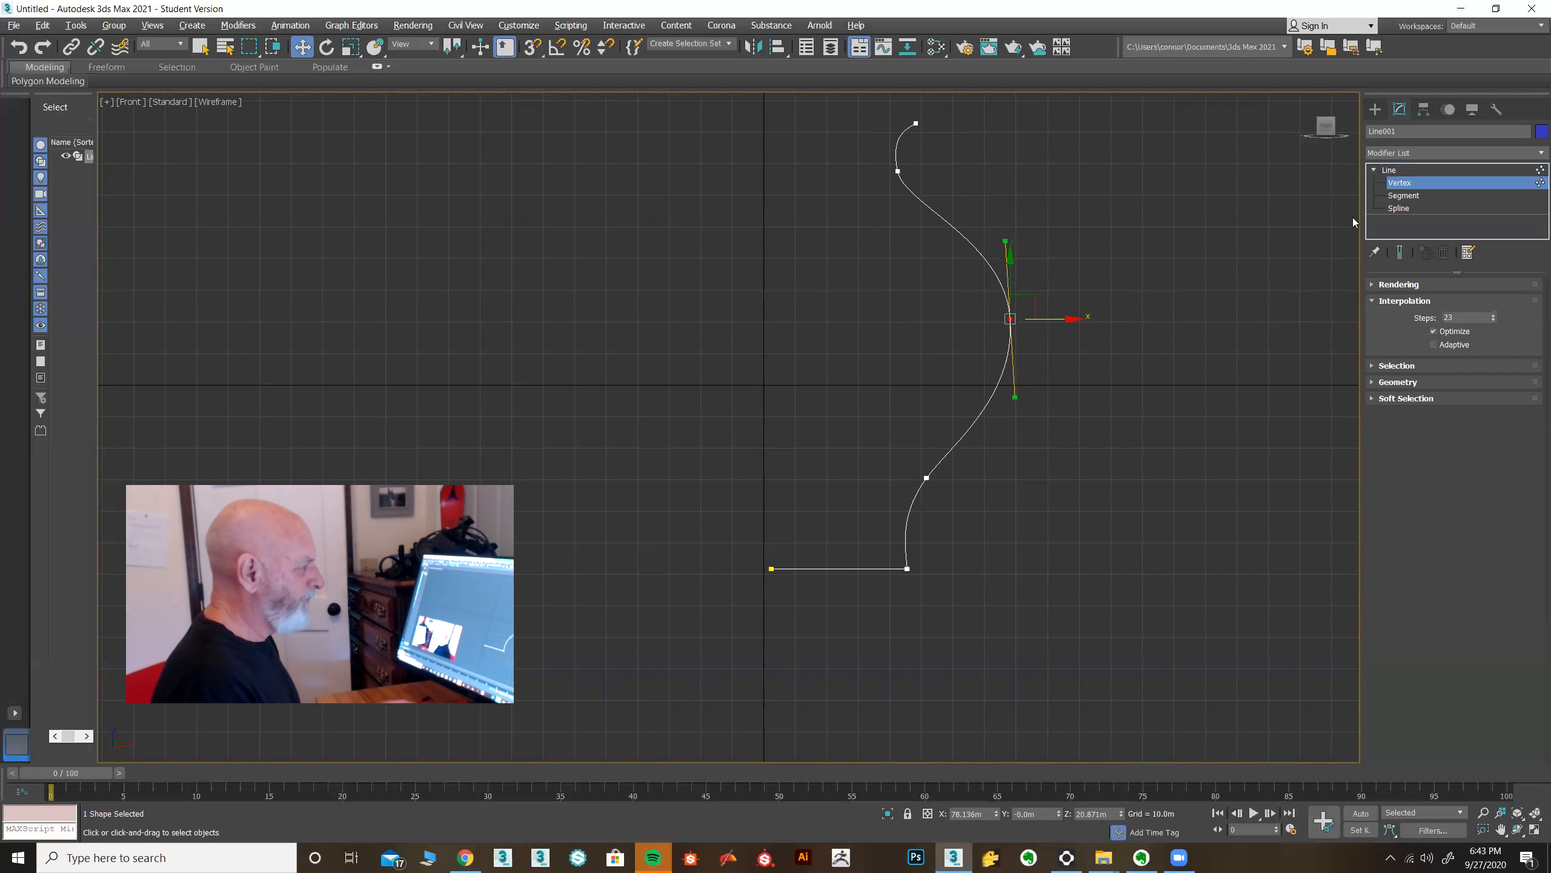
{"action": "left_click_drag", "start_coordinate": [1034, 300], "coordinate": [1029, 315]}
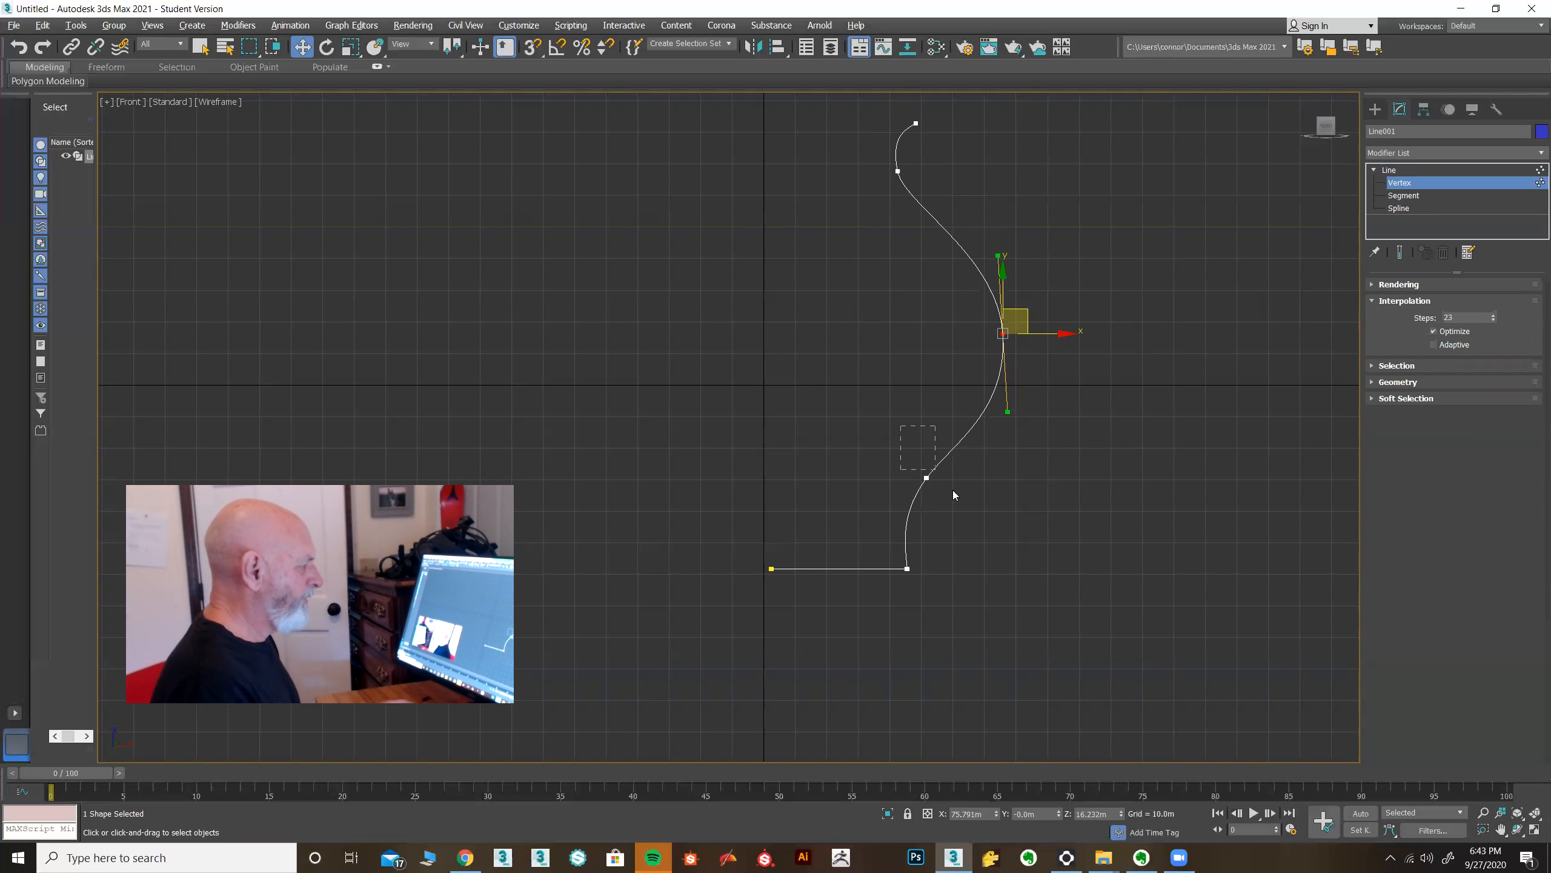
{"action": "left_click", "coordinate": [927, 478]}
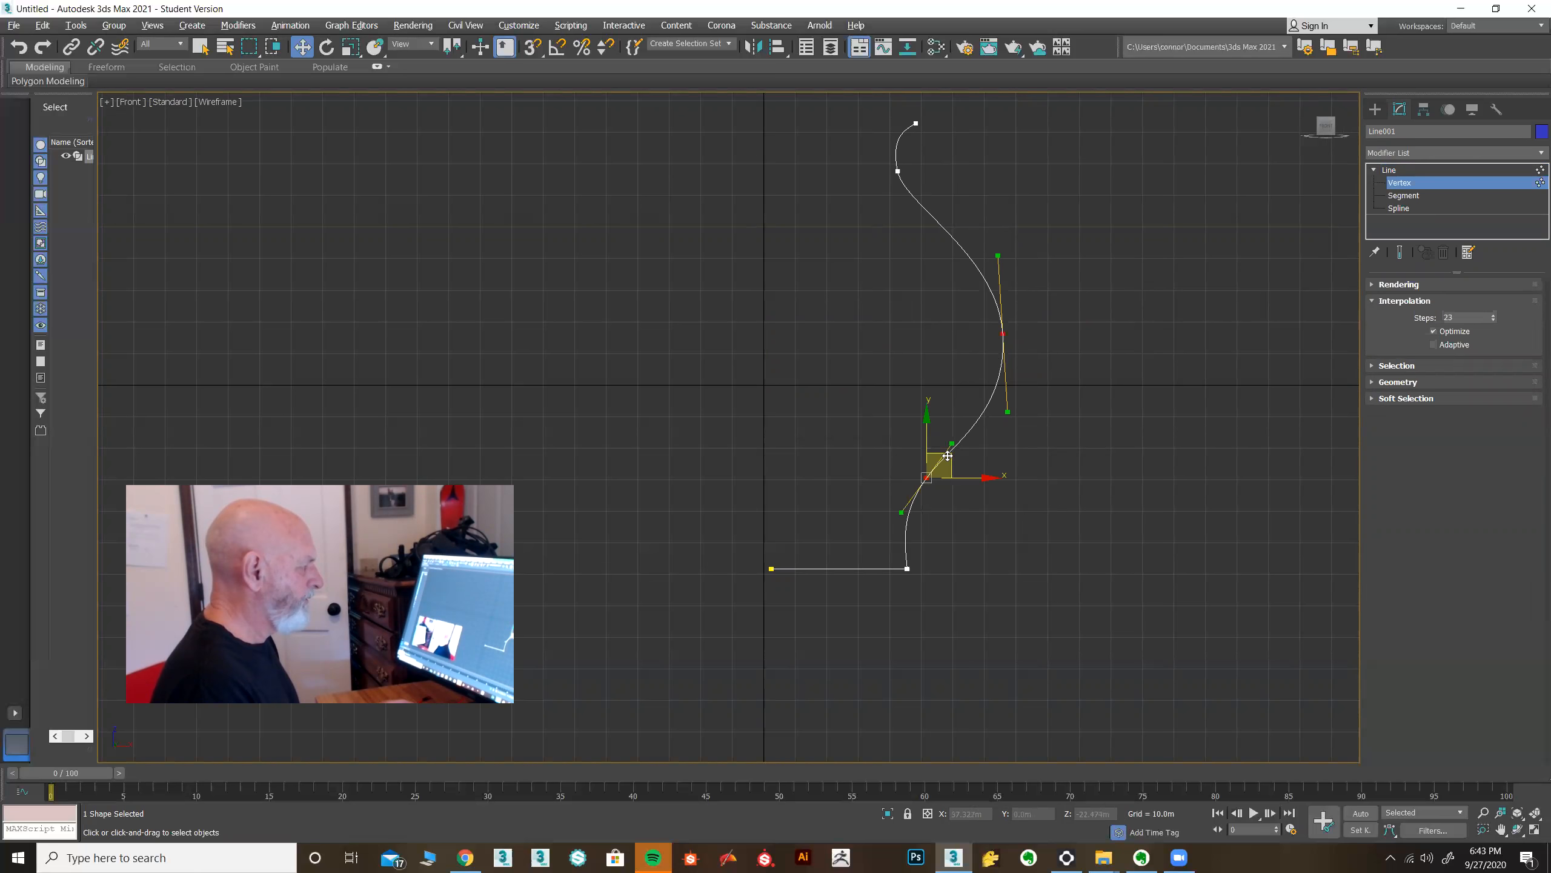
{"action": "left_click_drag", "start_coordinate": [948, 457], "coordinate": [955, 482]}
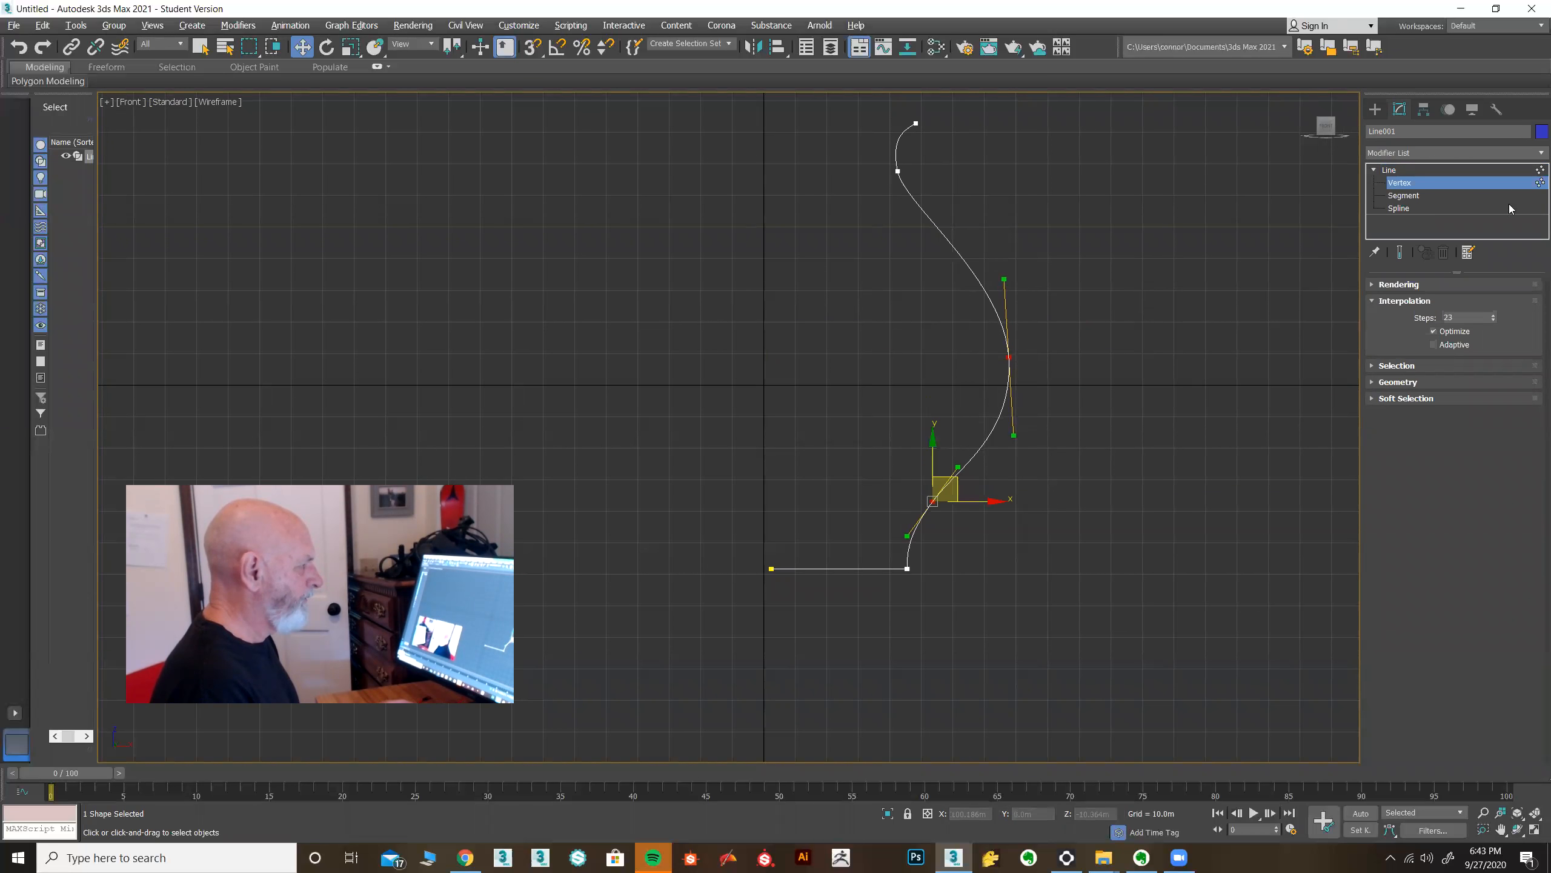
Leave vertex sub-object mode and return to the four-viewport layout with the perspective view active.
{"action": "left_click", "coordinate": [1414, 172]}
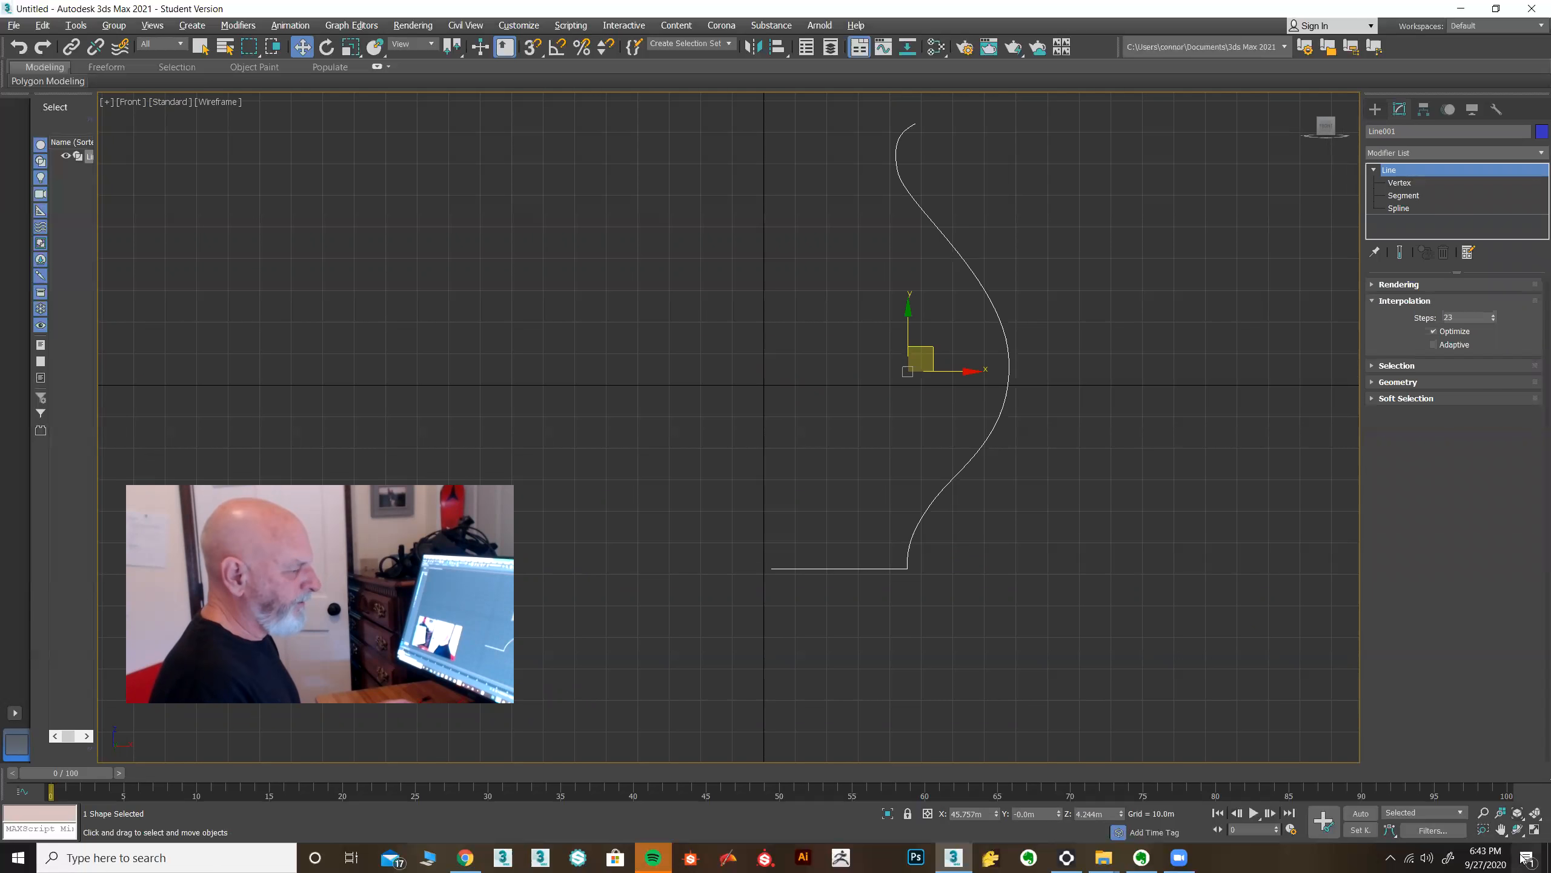
{"action": "left_click", "coordinate": [1534, 829]}
{"action": "right_click", "coordinate": [1264, 622]}
{"action": "middle_click_drag", "start_coordinate": [1264, 622], "coordinate": [1226, 635]}
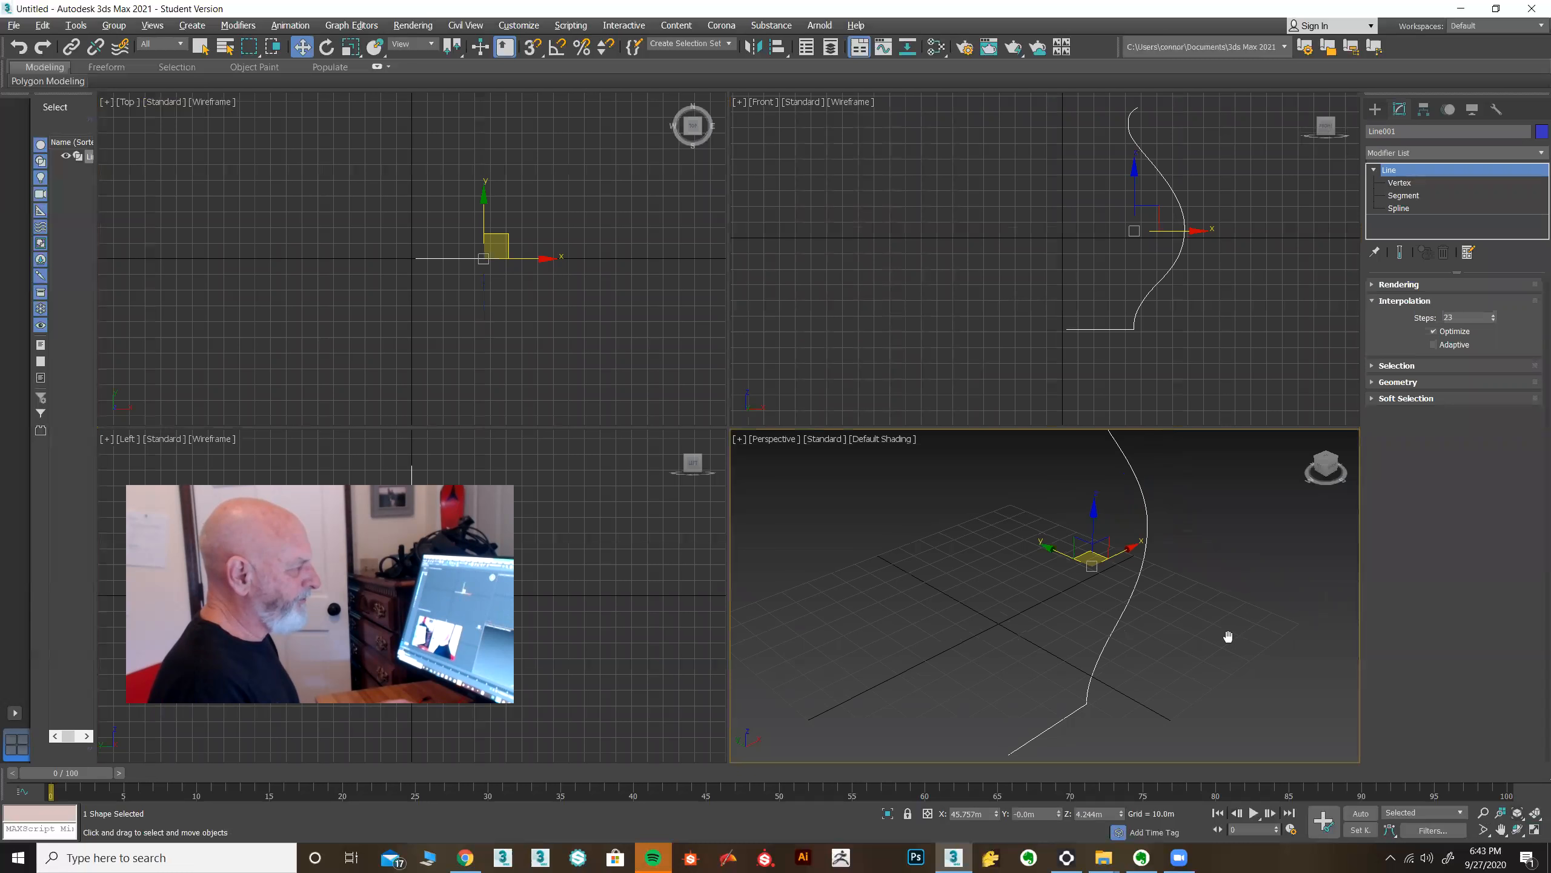
Apply a Lathe modifier to the profile and align its axis to Min.
{"action": "left_click", "coordinate": [1522, 160]}
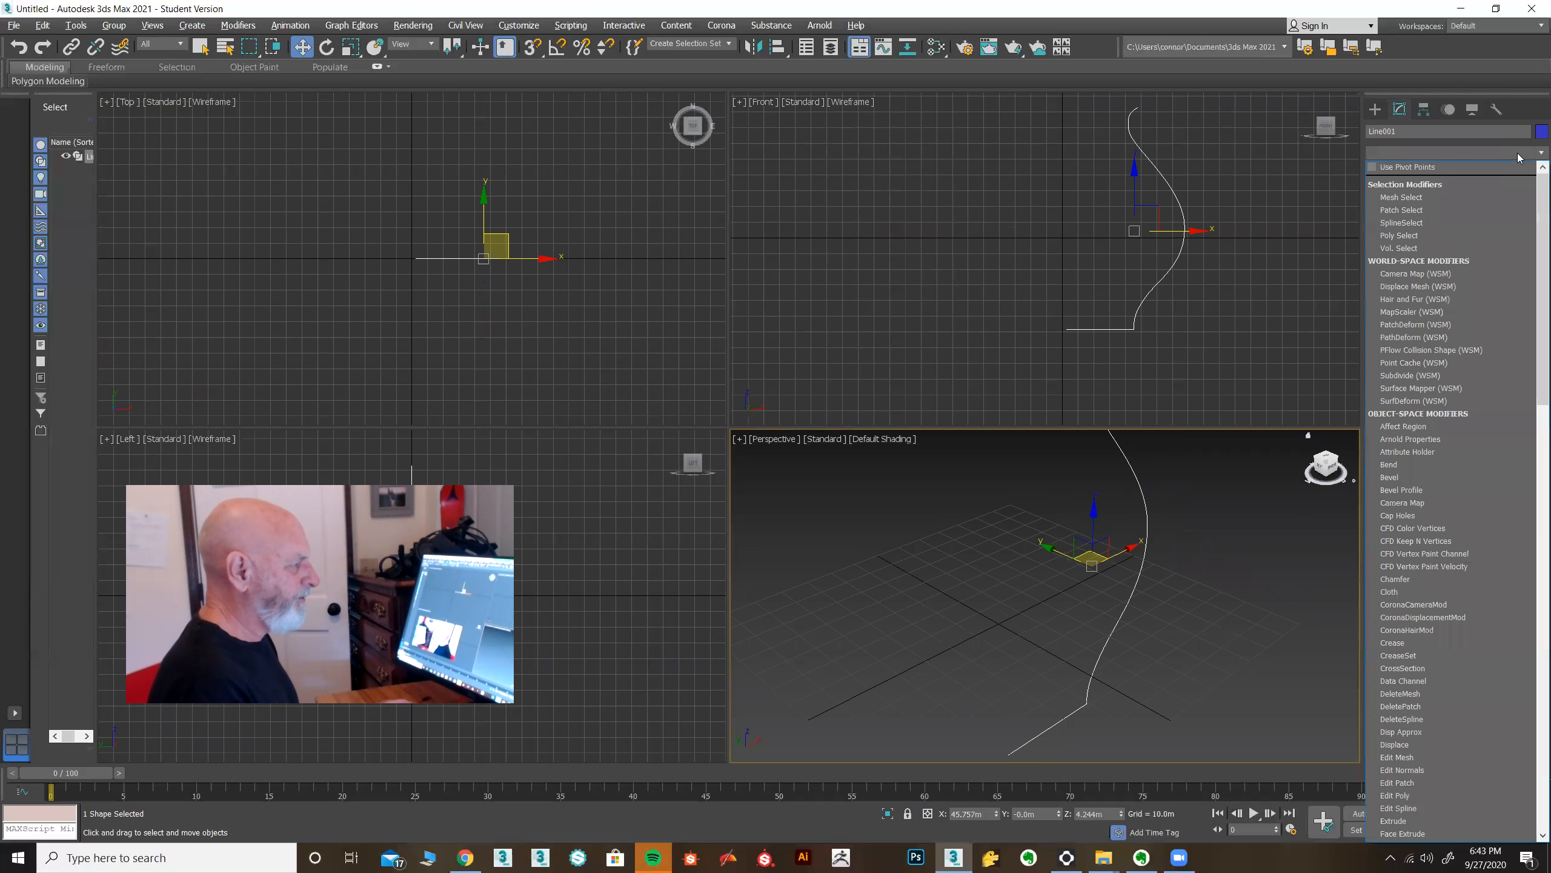
{"action": "key", "text": "l"}
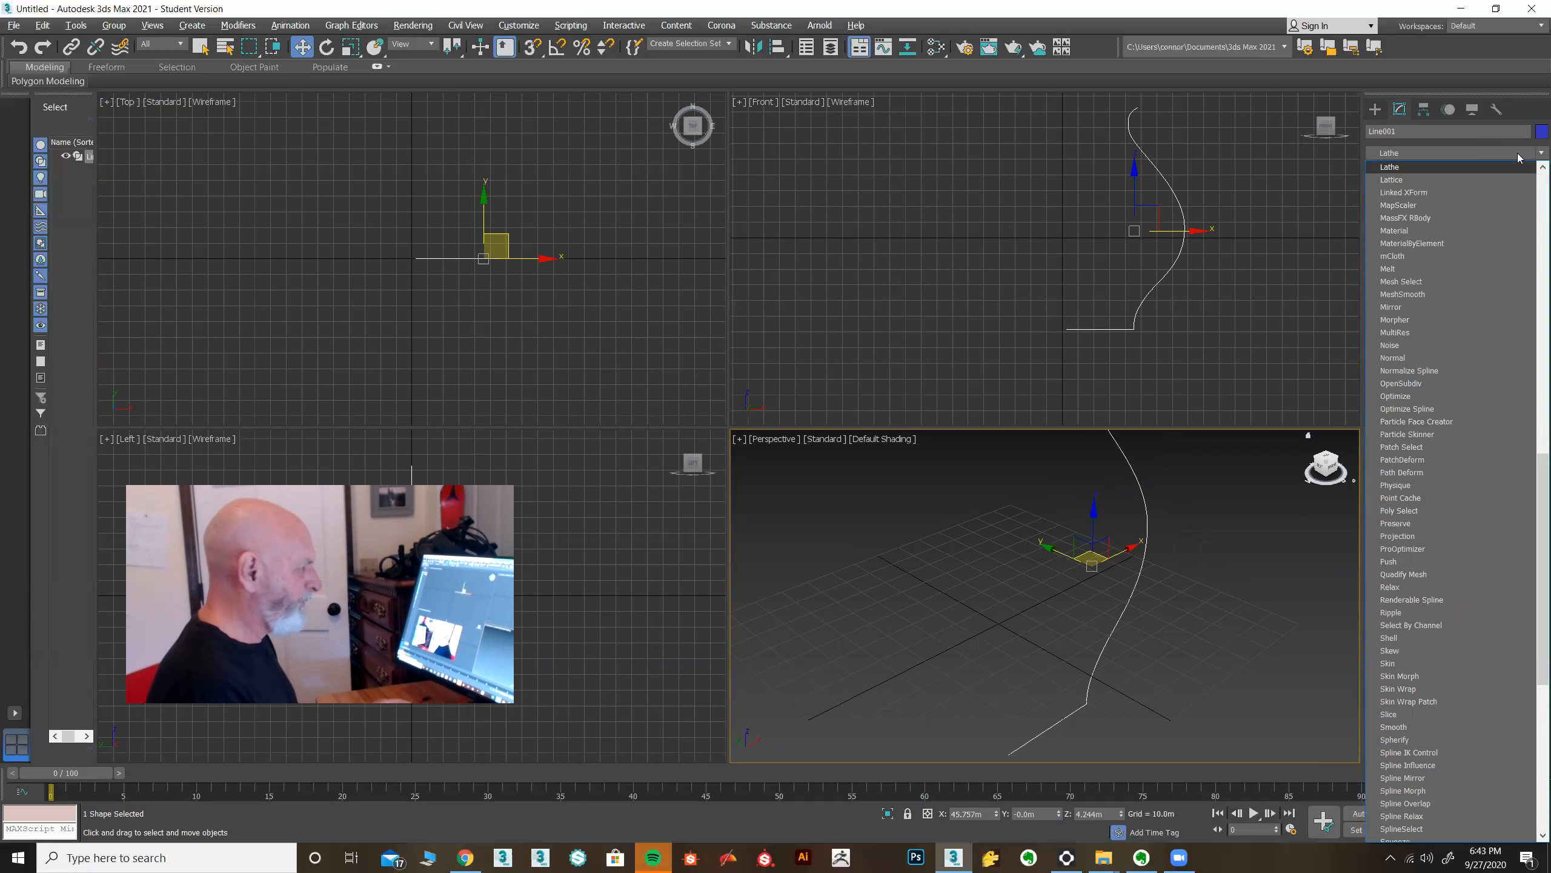
{"action": "left_click", "coordinate": [1419, 170]}
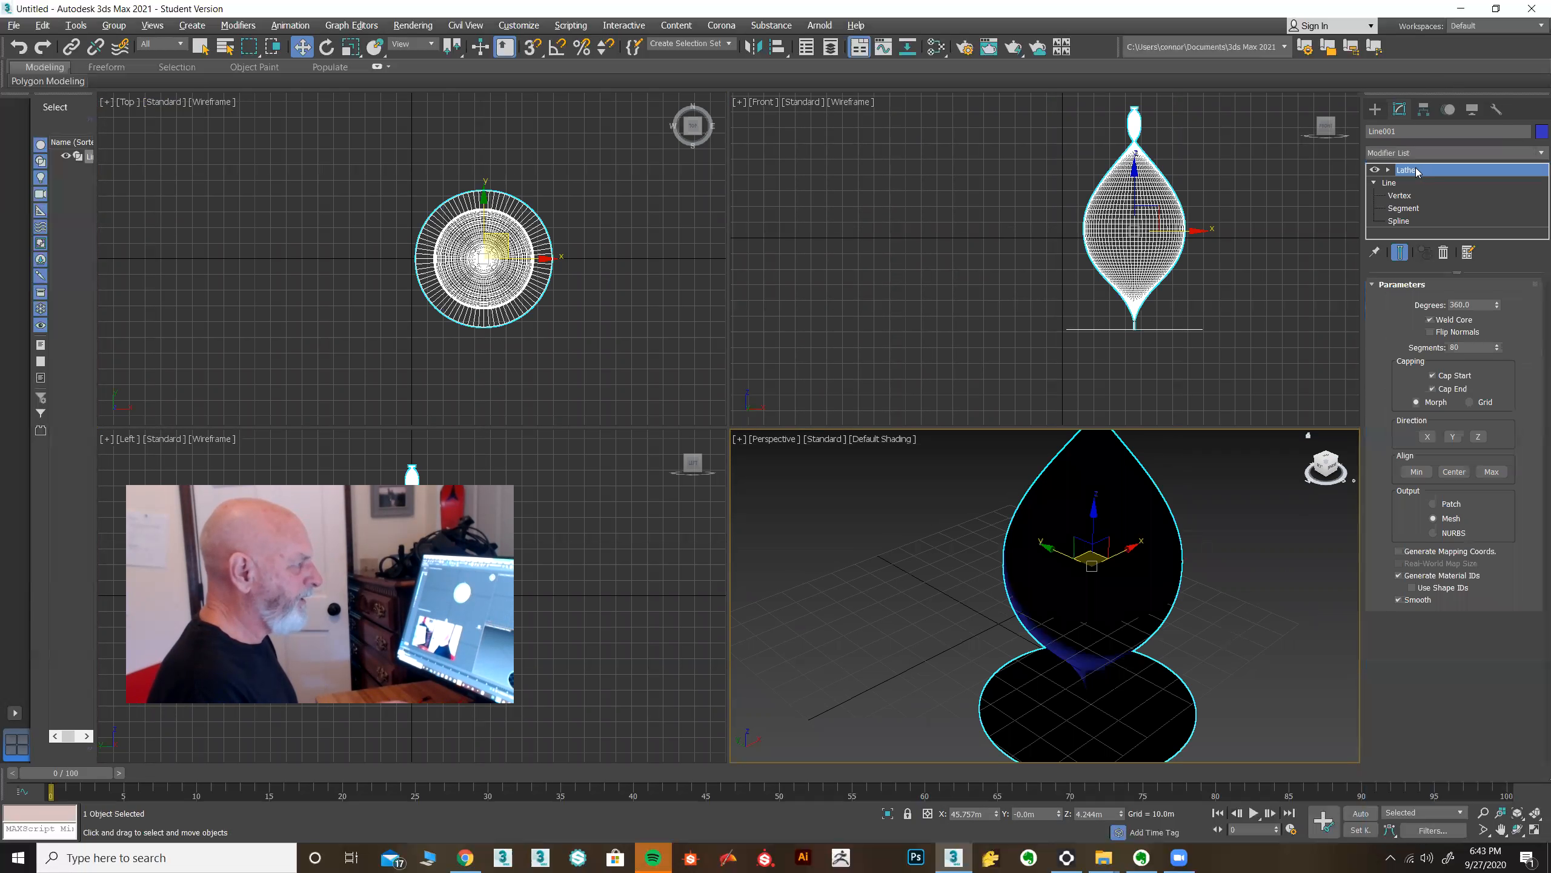
{"action": "left_click", "coordinate": [1415, 472]}
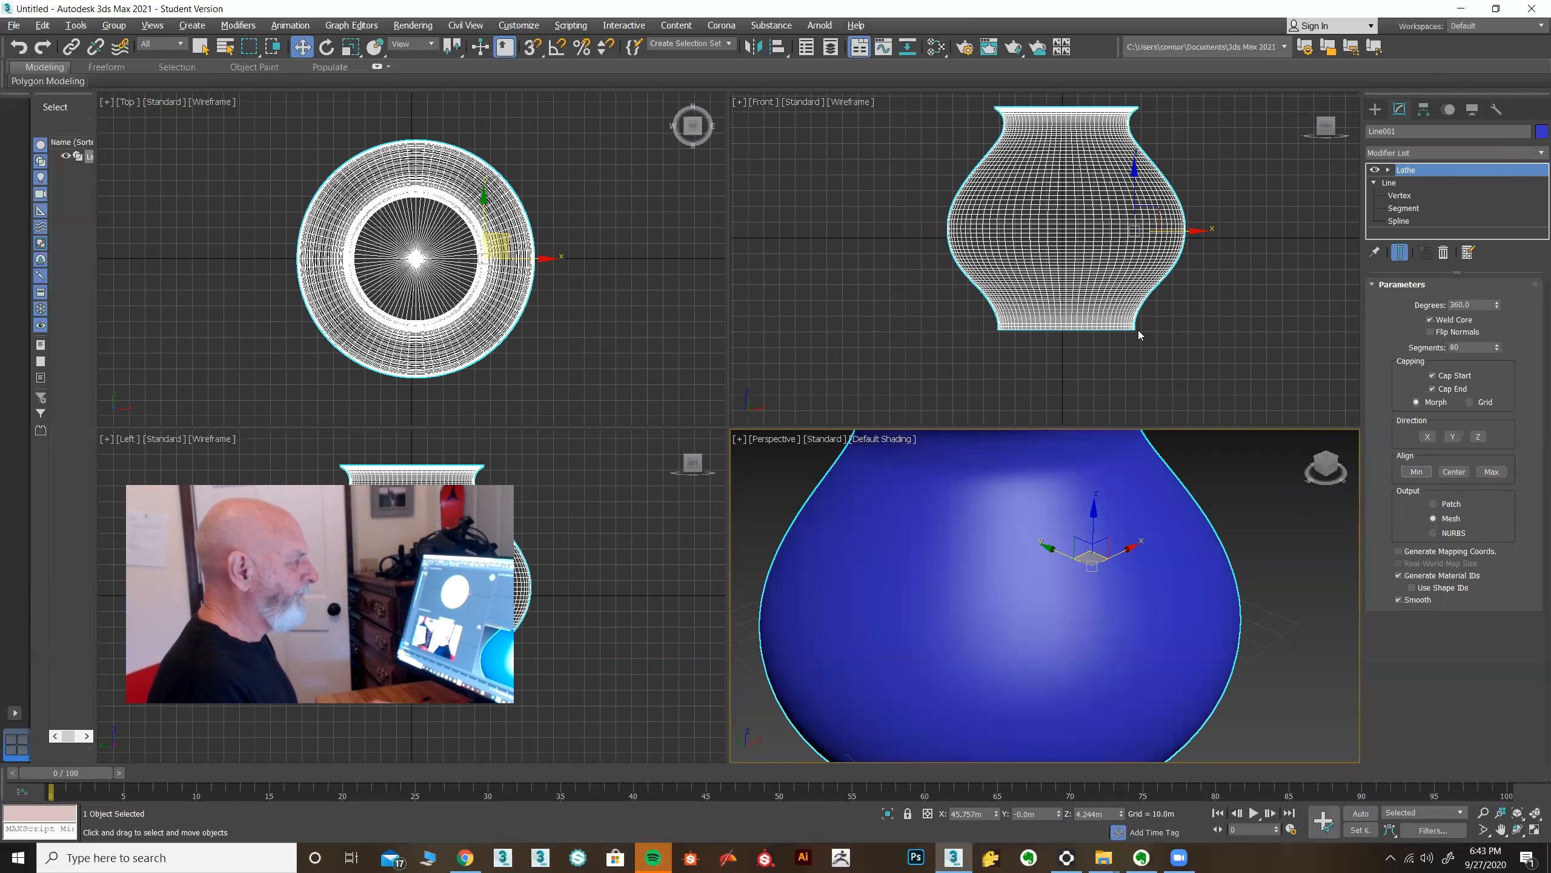
Maximize the perspective view on the lathed vase and turn on edged faces.
{"action": "middle_click_drag", "start_coordinate": [1139, 302], "coordinate": [1129, 304]}
{"action": "scroll", "coordinate": [1193, 577], "scroll_direction": "down", "scroll_amount": 5}
{"action": "mouse_move", "coordinate": [1170, 557]}
{"action": "middle_mouse_down", "text": "alt"}
{"action": "mouse_move", "coordinate": [1167, 575]}
{"action": "mouse_move", "coordinate": [1171, 545]}
{"action": "middle_mouse_up", "text": "alt"}
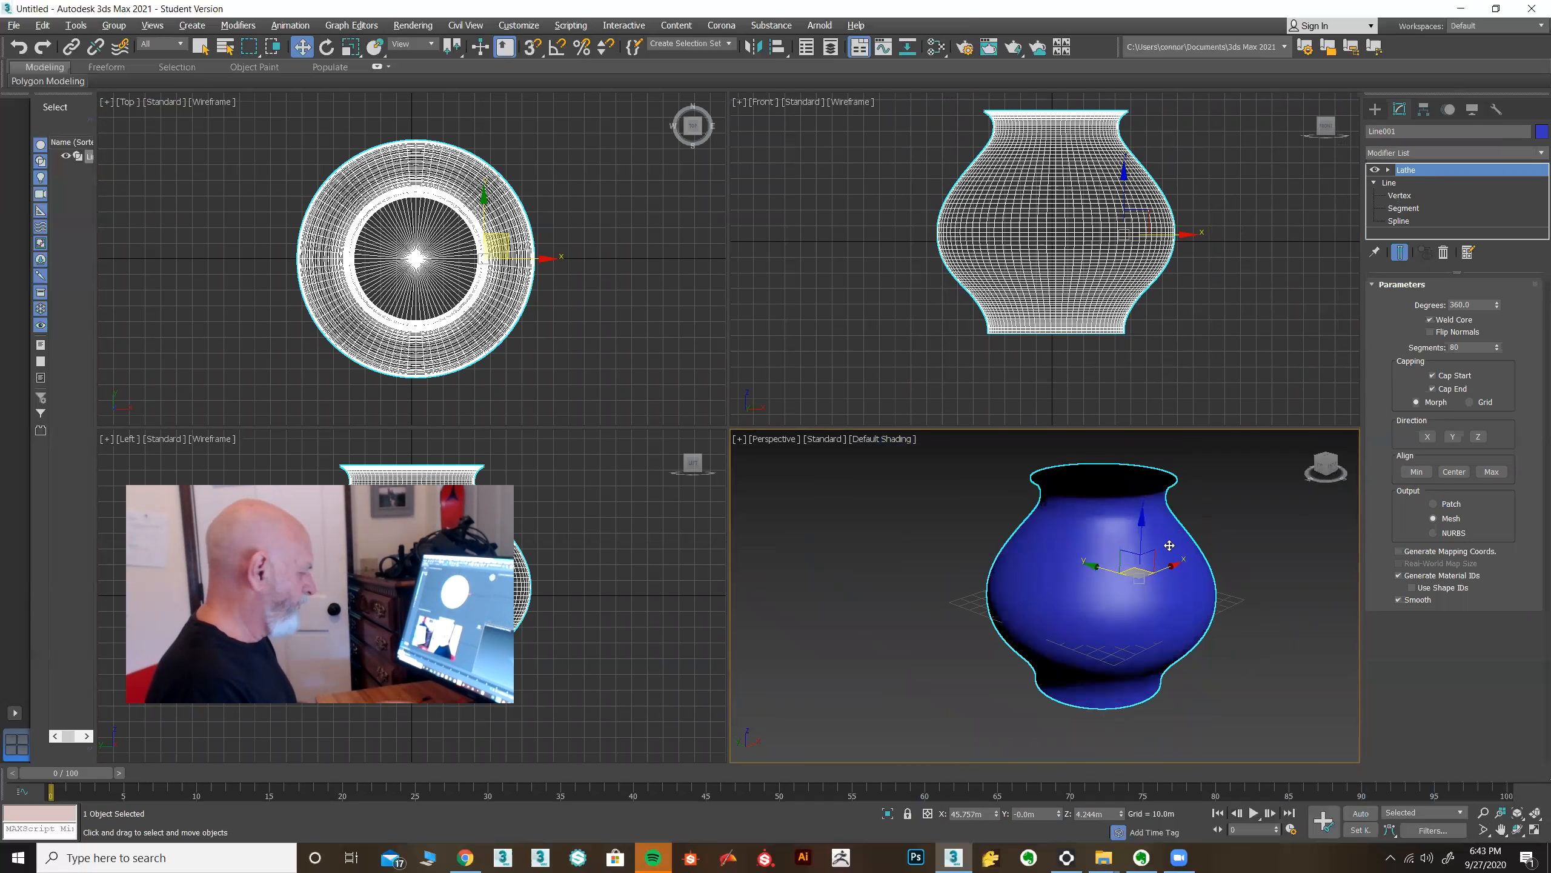
{"action": "key", "text": "alt+w"}
{"action": "mouse_move", "coordinate": [1080, 505]}
{"action": "middle_mouse_down", "text": "alt"}
{"action": "mouse_move", "coordinate": [1088, 526]}
{"action": "mouse_move", "coordinate": [1077, 450]}
{"action": "mouse_move", "coordinate": [1079, 497]}
{"action": "middle_mouse_up", "text": "alt"}
{"action": "key", "text": "F4"}
{"action": "key", "text": "F4"}
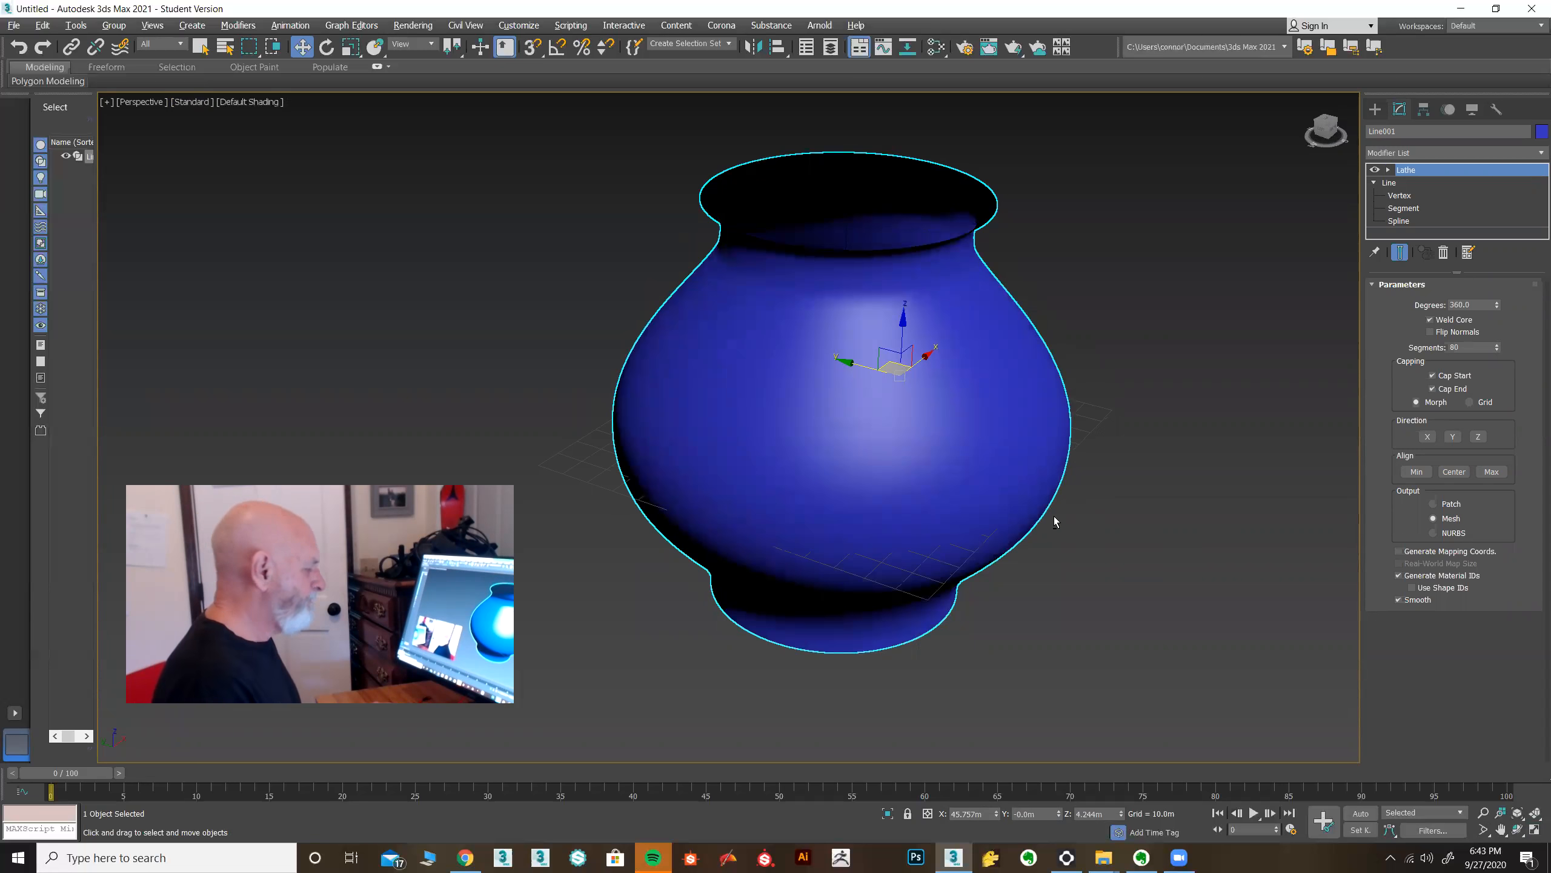
{"action": "middle_click_drag", "start_coordinate": [1054, 519], "coordinate": [1053, 515], "text": "alt"}
{"action": "key", "text": "F4"}
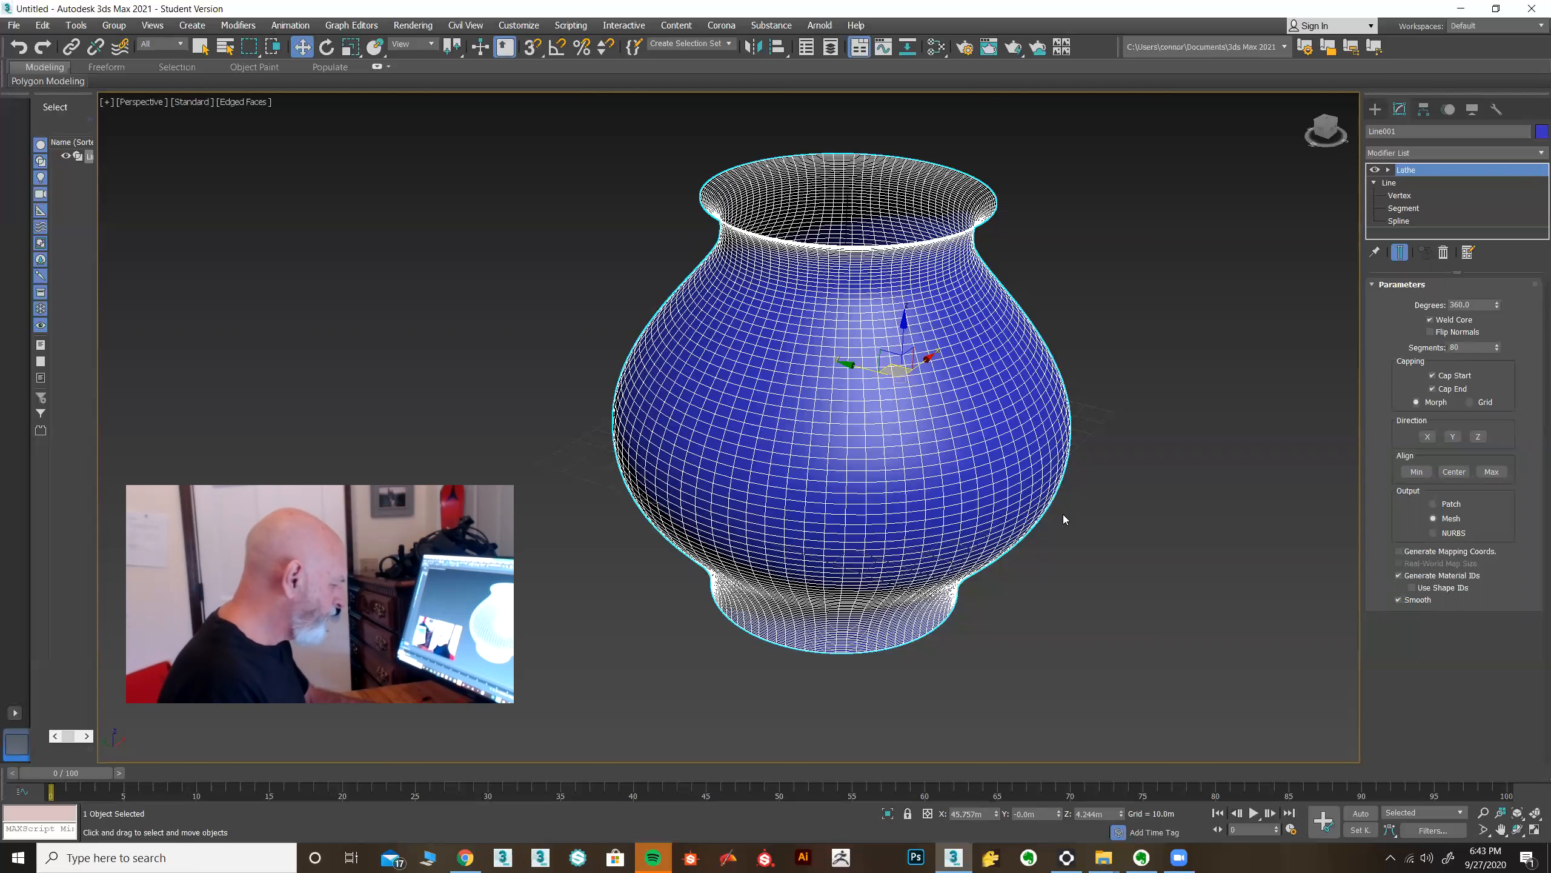
Render the vase from two perspective angles, closing the render window each time, and inspect its rim up close.
{"action": "key", "text": "shift+q"}
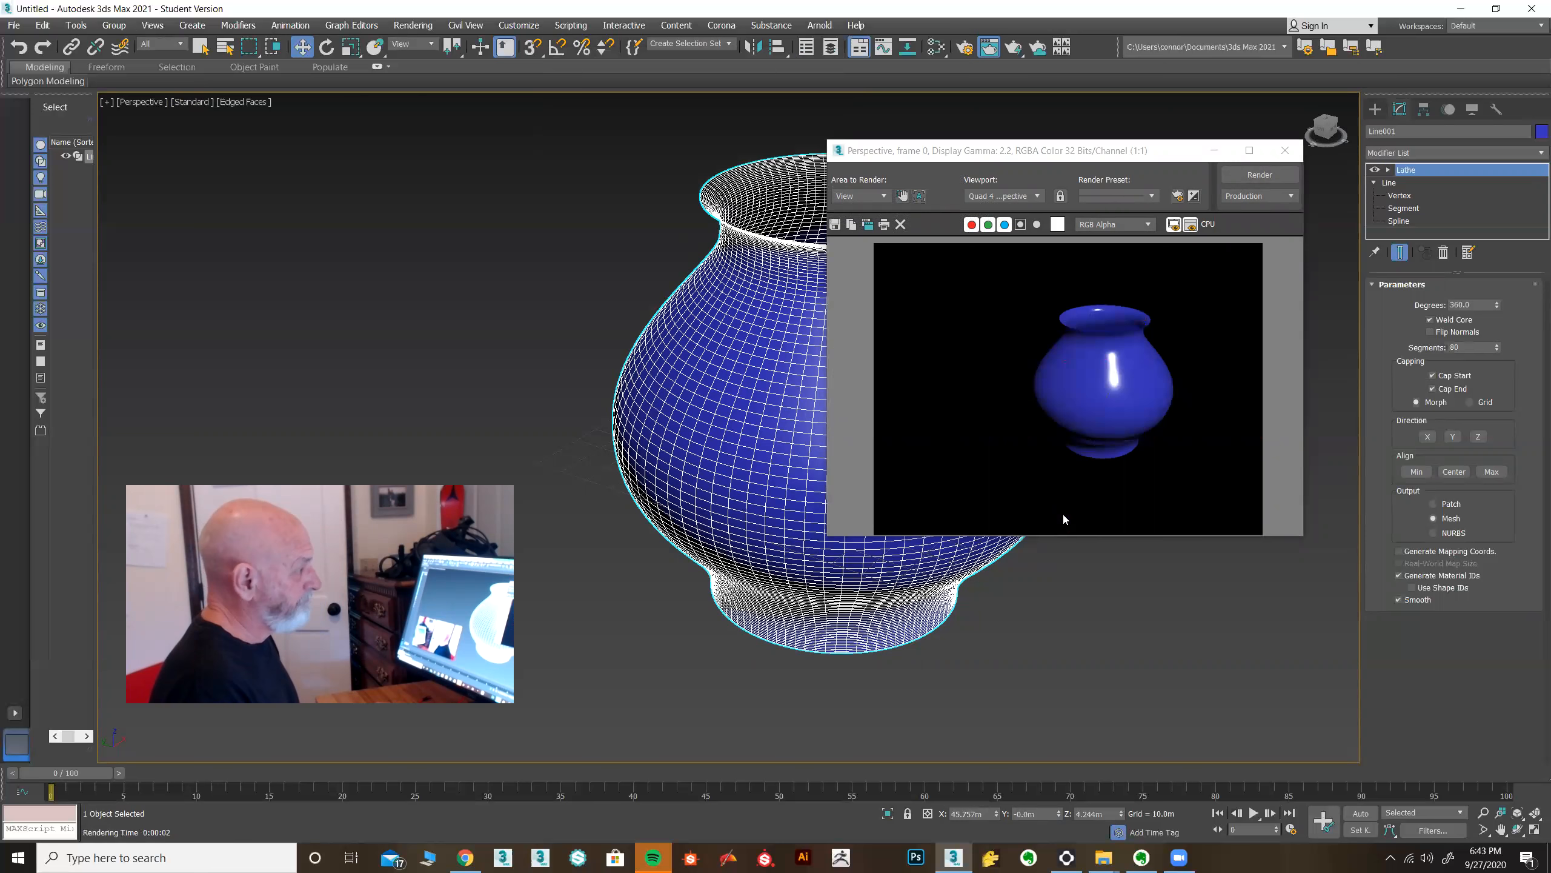
{"action": "left_click_drag", "start_coordinate": [1104, 157], "coordinate": [859, 247]}
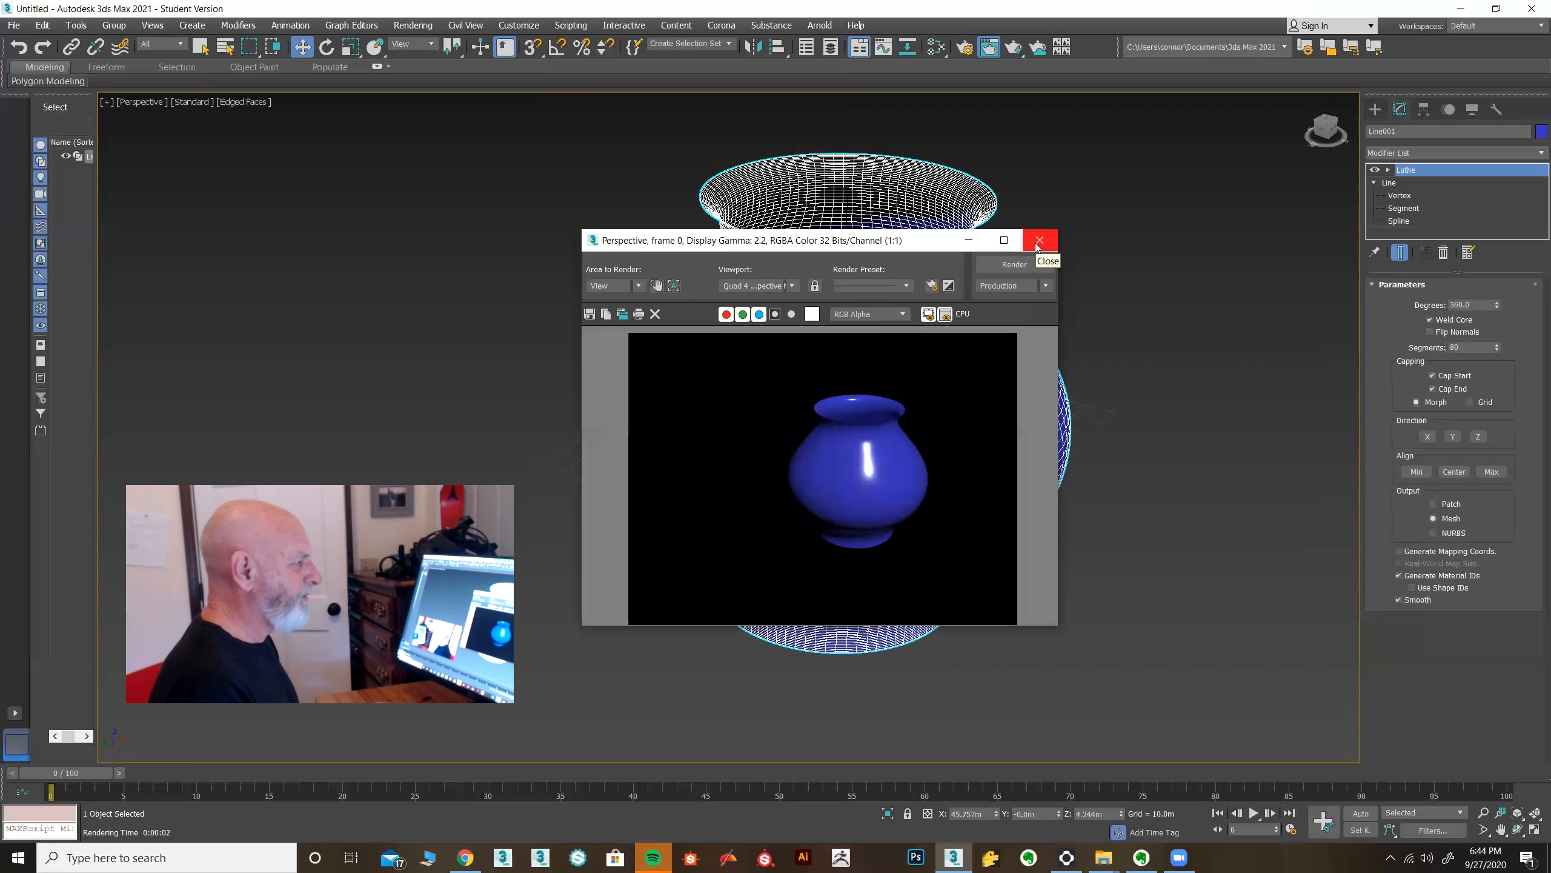
{"action": "left_click", "coordinate": [1038, 241]}
{"action": "middle_click_drag", "start_coordinate": [1053, 370], "coordinate": [1044, 414], "text": "alt"}
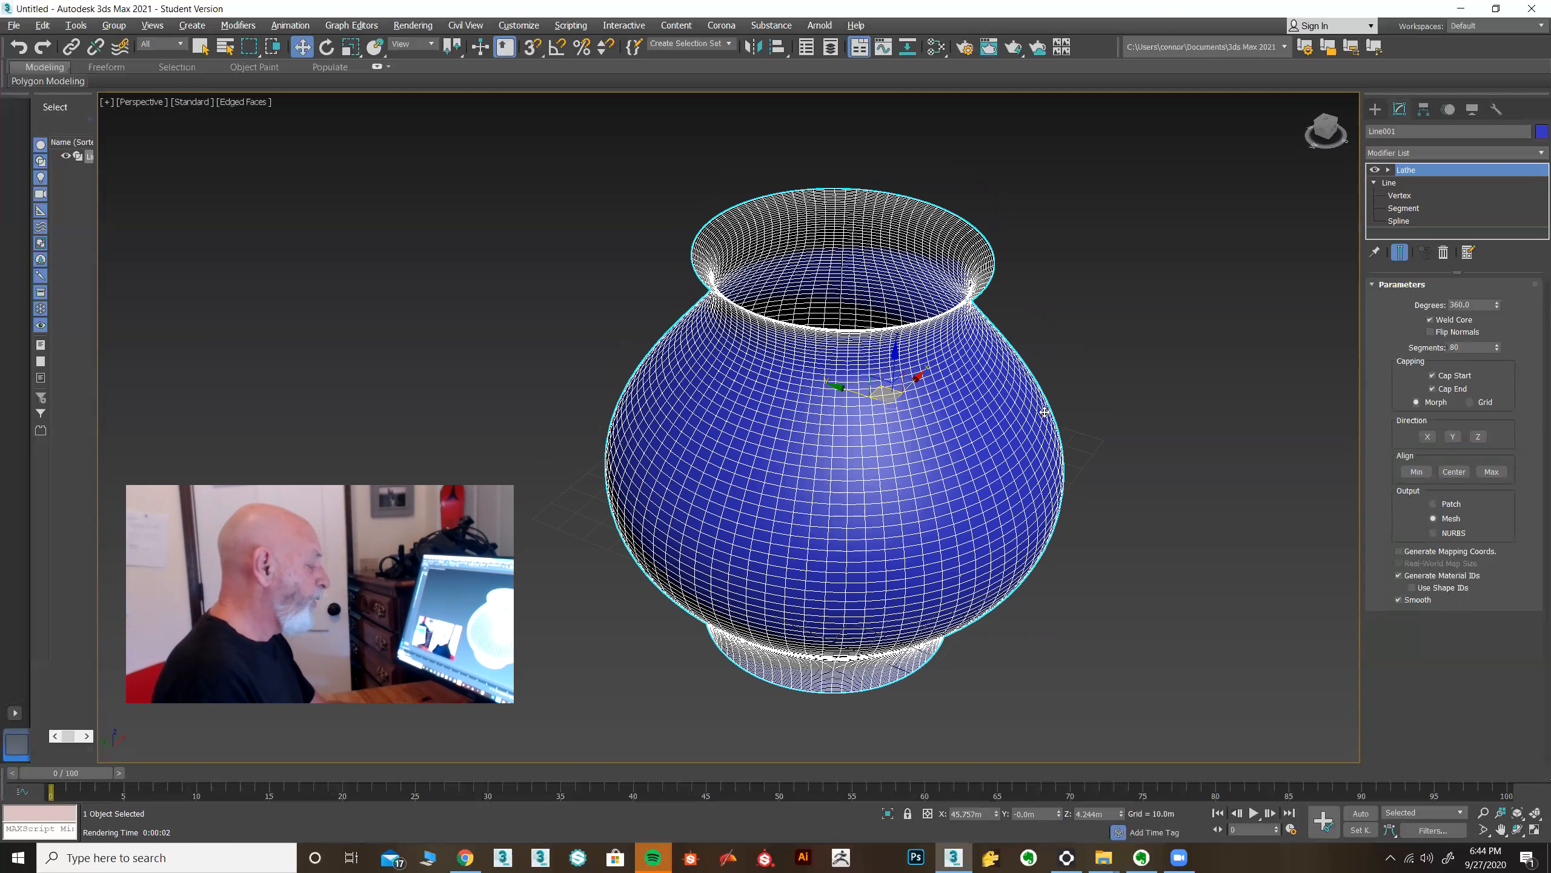
{"action": "key", "text": "shift+q"}
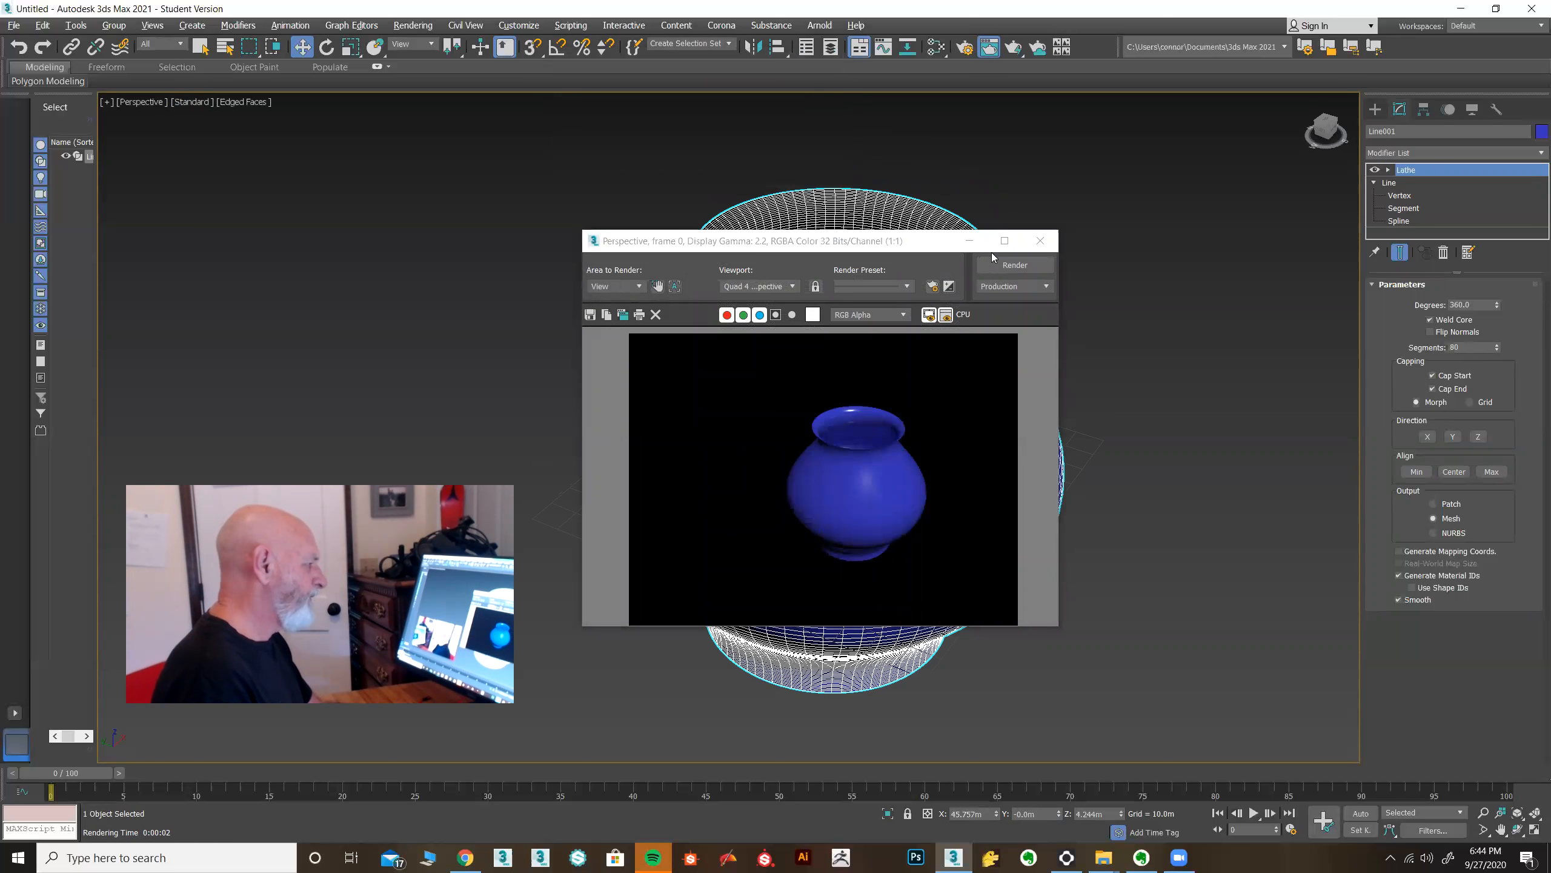
{"action": "left_click", "coordinate": [1038, 243]}
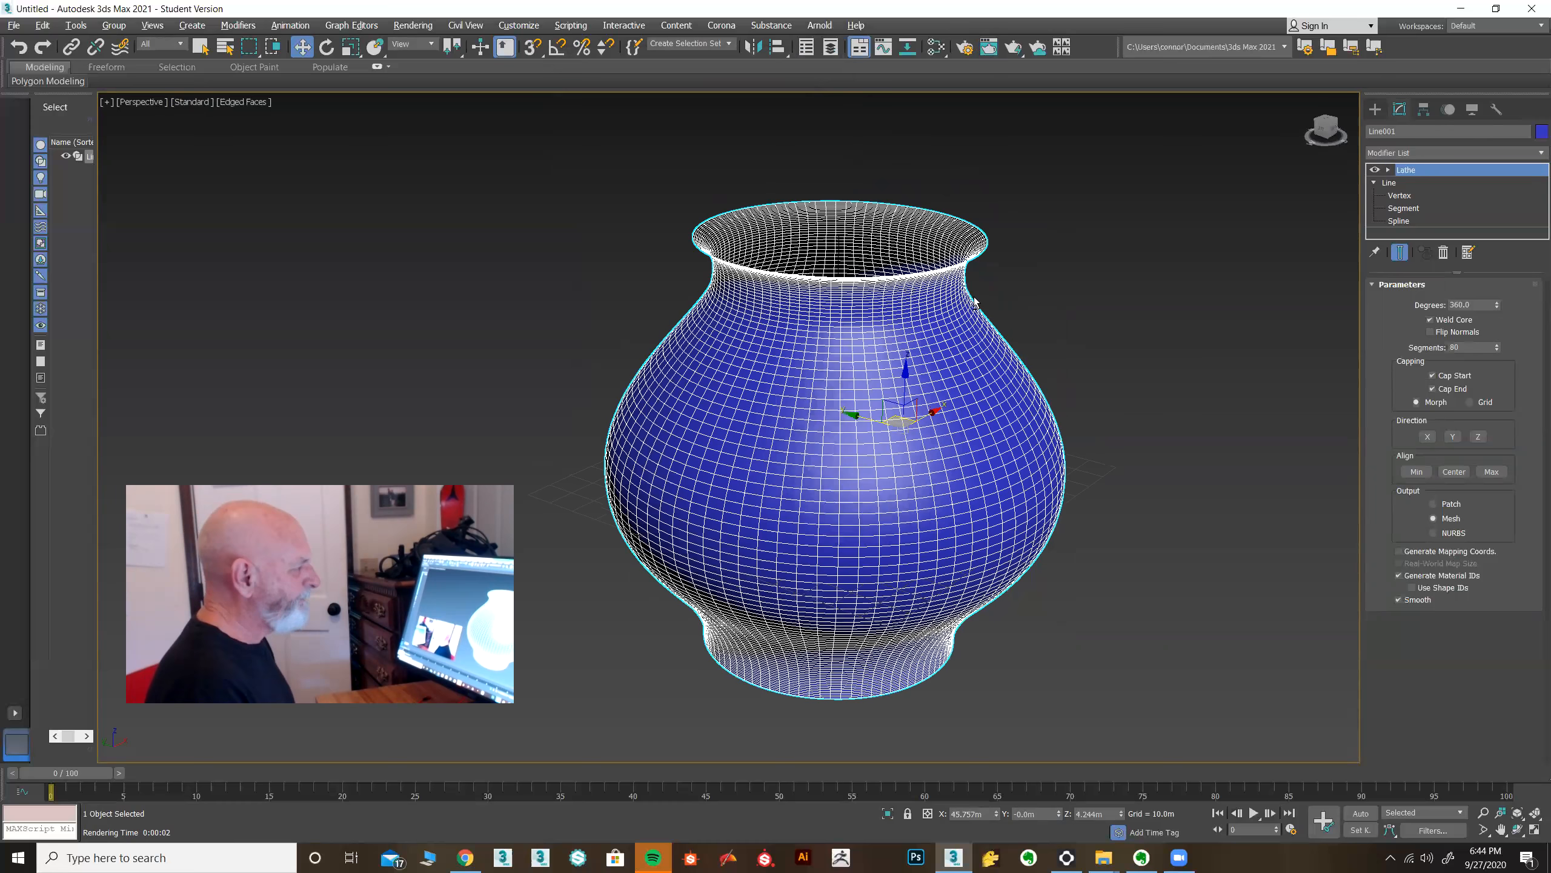
{"action": "middle_click_drag", "start_coordinate": [954, 281], "coordinate": [1000, 292], "text": "alt"}
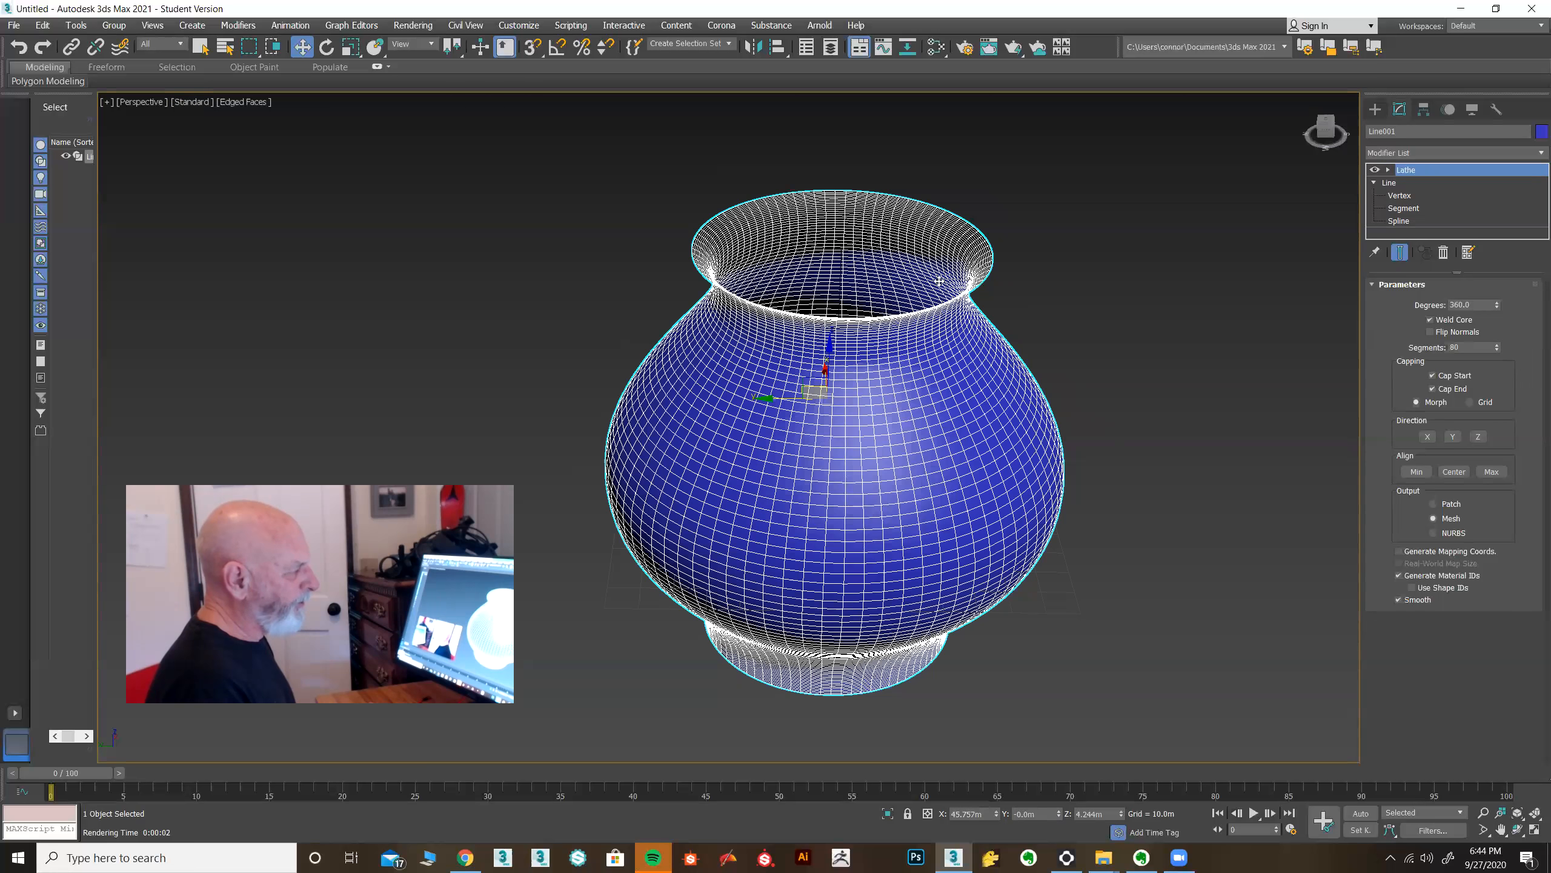
{"action": "middle_click_drag", "start_coordinate": [994, 263], "coordinate": [998, 274], "text": "alt"}
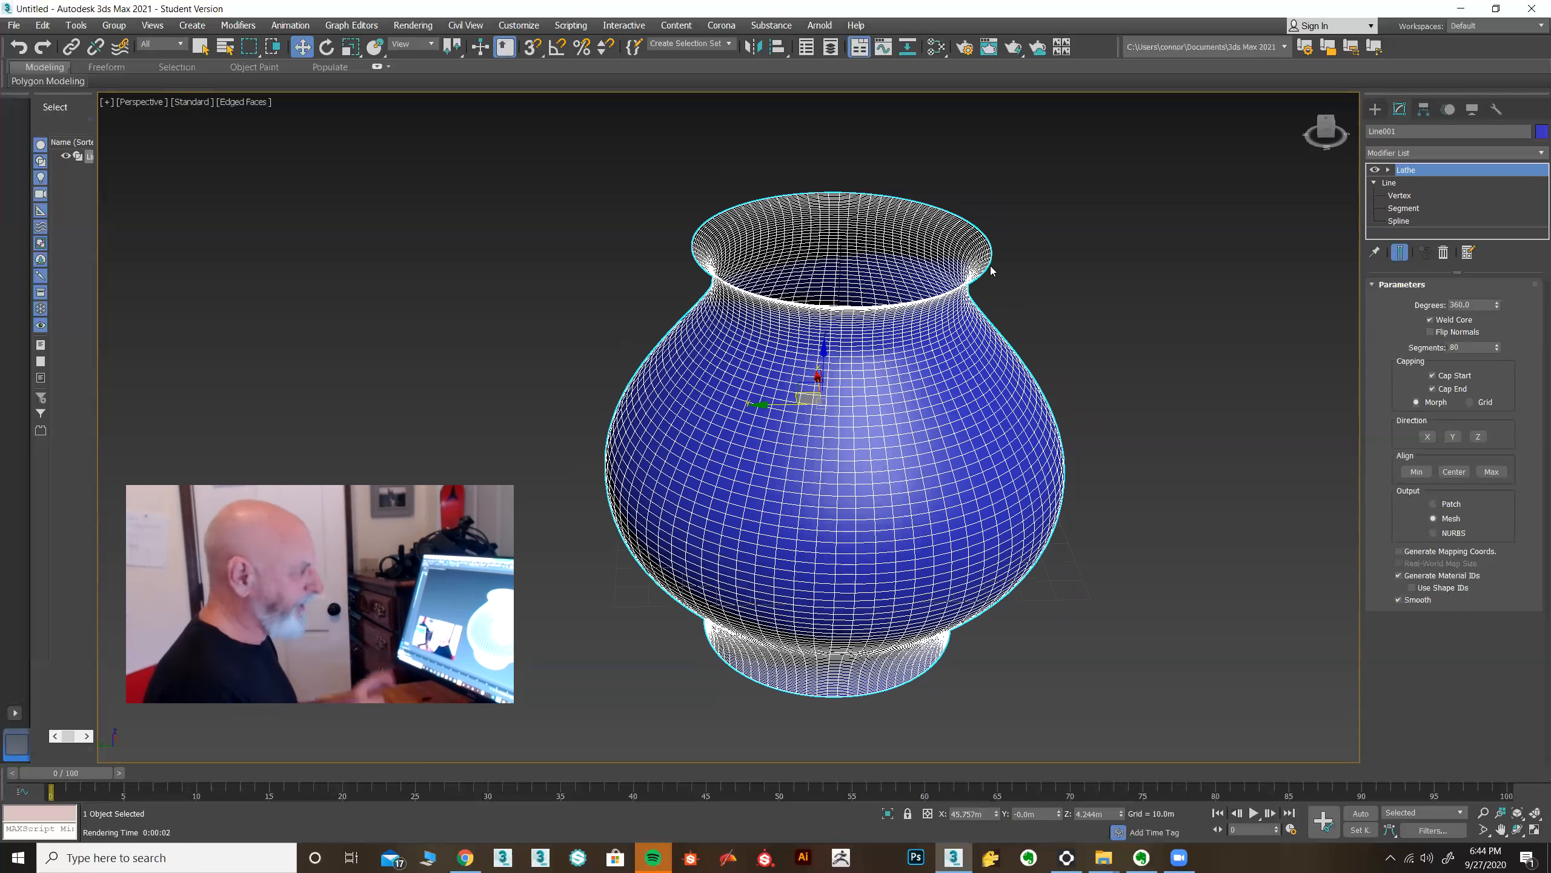
{"action": "scroll", "coordinate": [924, 257], "scroll_direction": "up", "scroll_amount": 8}
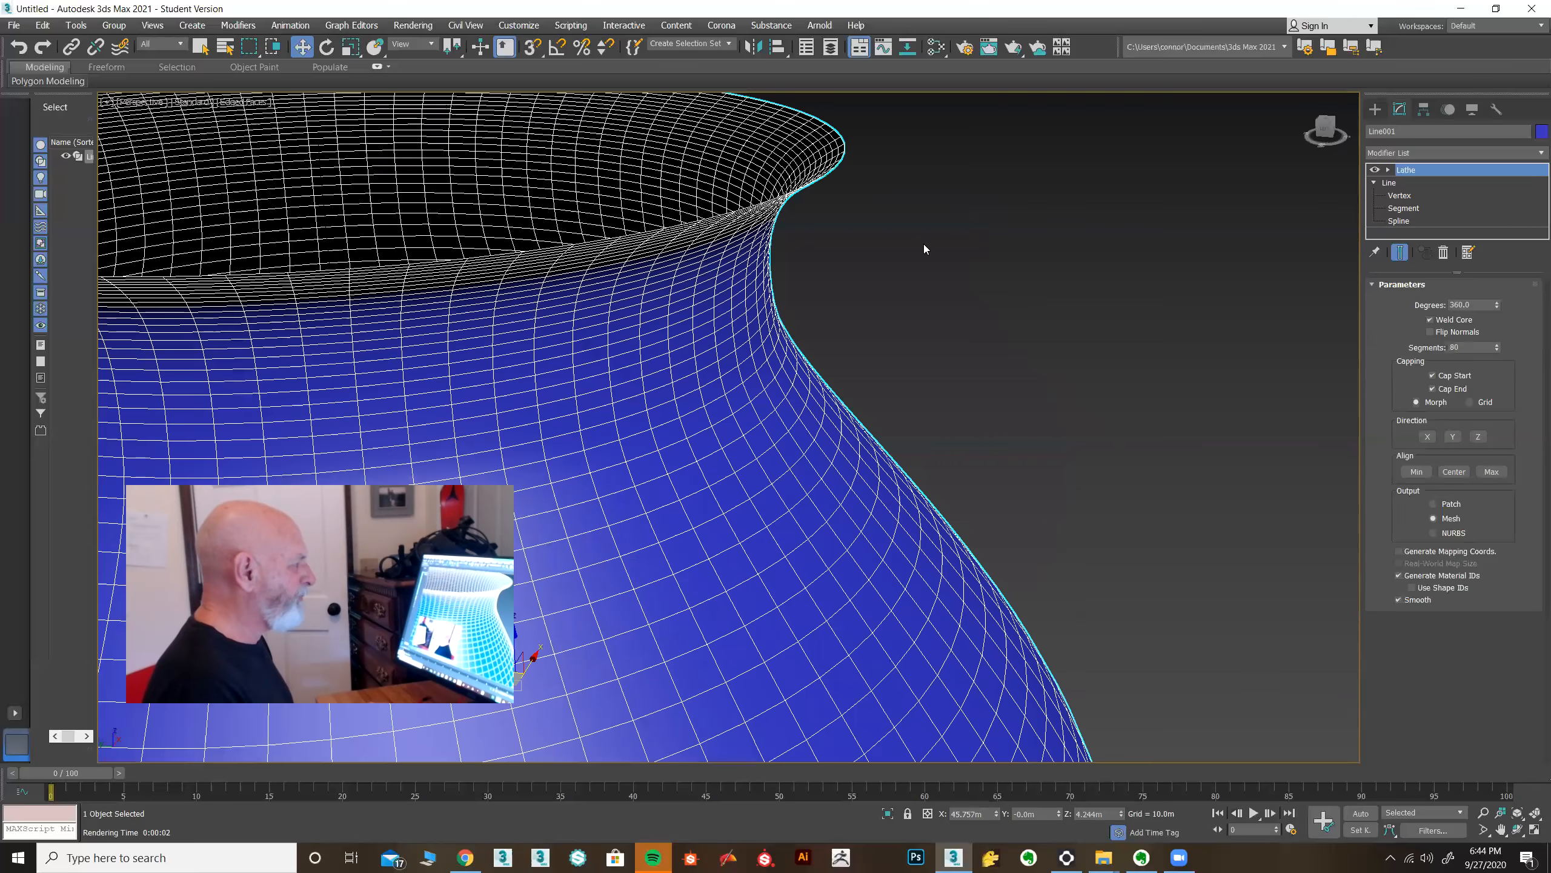
{"action": "scroll", "coordinate": [907, 283], "scroll_direction": "up", "scroll_amount": 3}
{"action": "scroll", "coordinate": [955, 368], "scroll_direction": "down", "scroll_amount": 5}
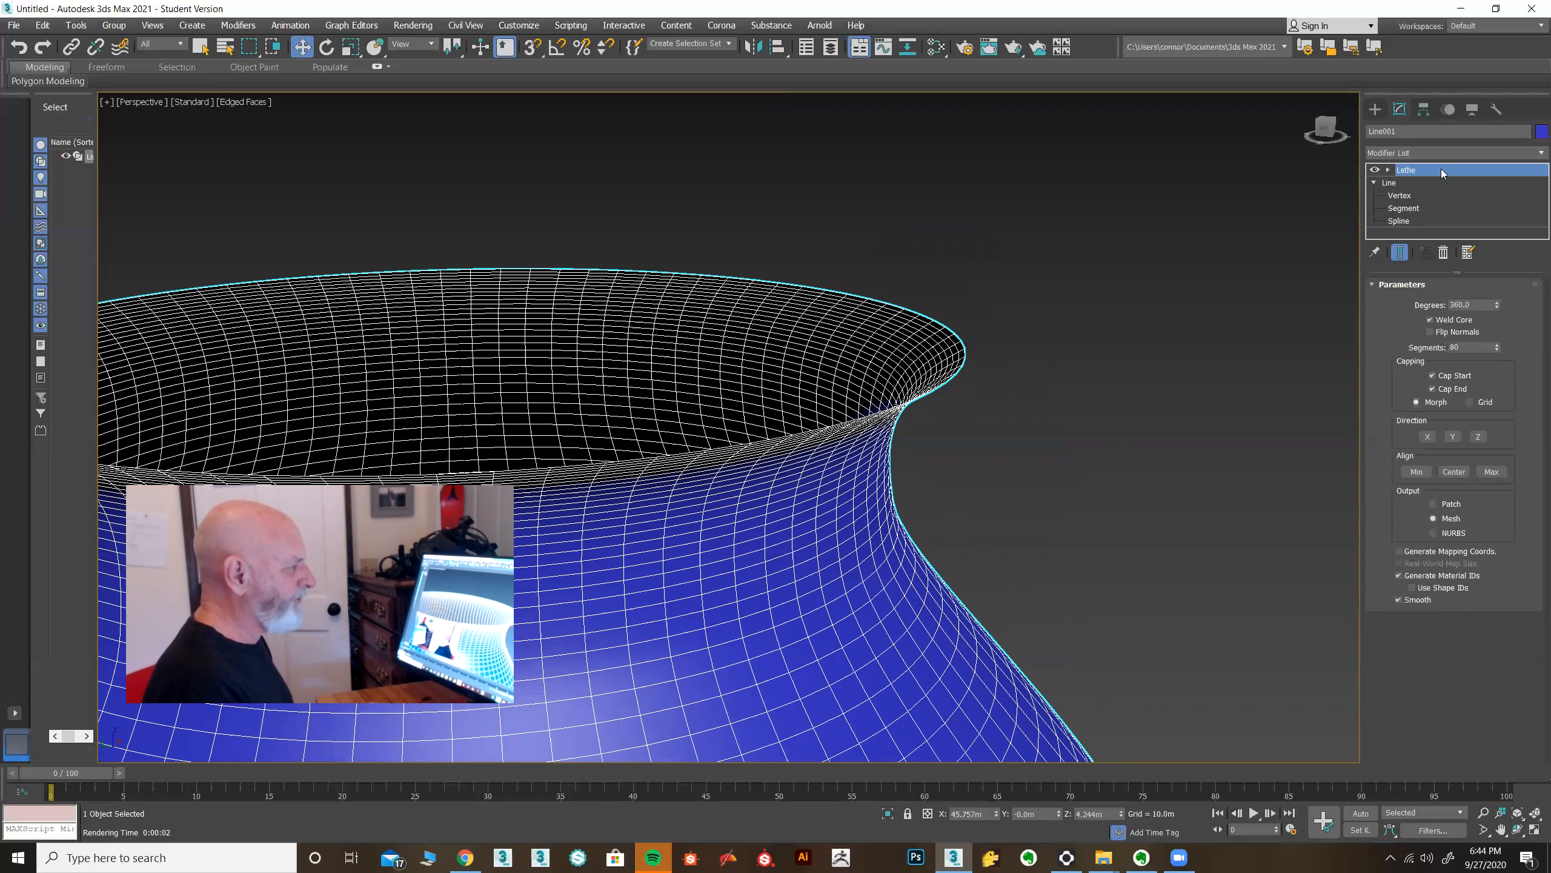
Return to the Line level, maximize the Front view, and select the profile spline in Spline sub-object mode.
{"action": "left_click", "coordinate": [1442, 253]}
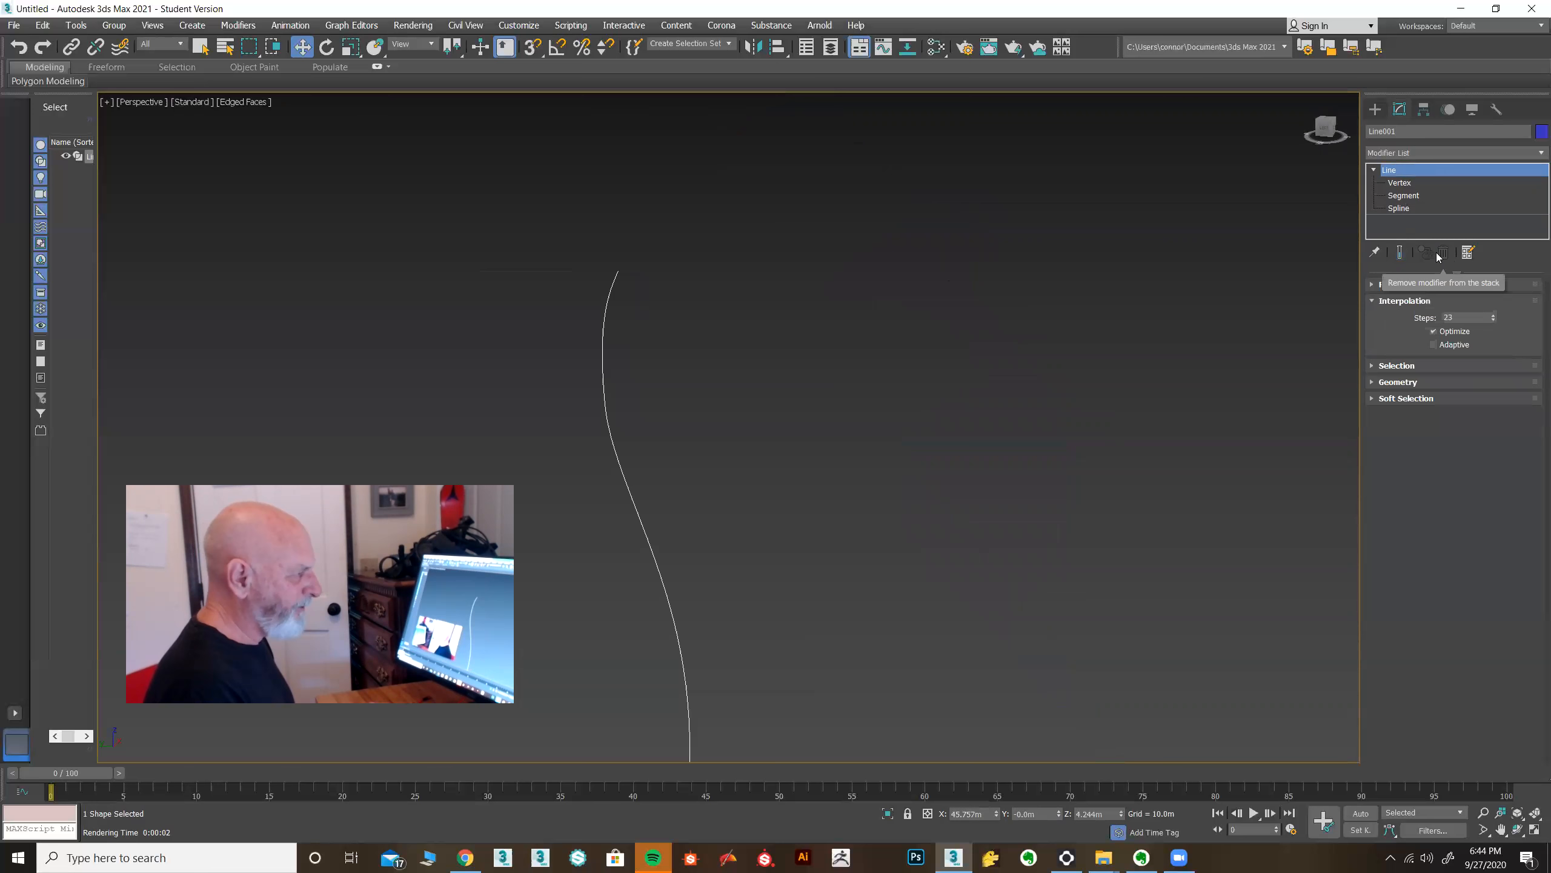
{"action": "left_click", "coordinate": [1535, 829]}
{"action": "middle_click_drag", "start_coordinate": [986, 258], "coordinate": [904, 305]}
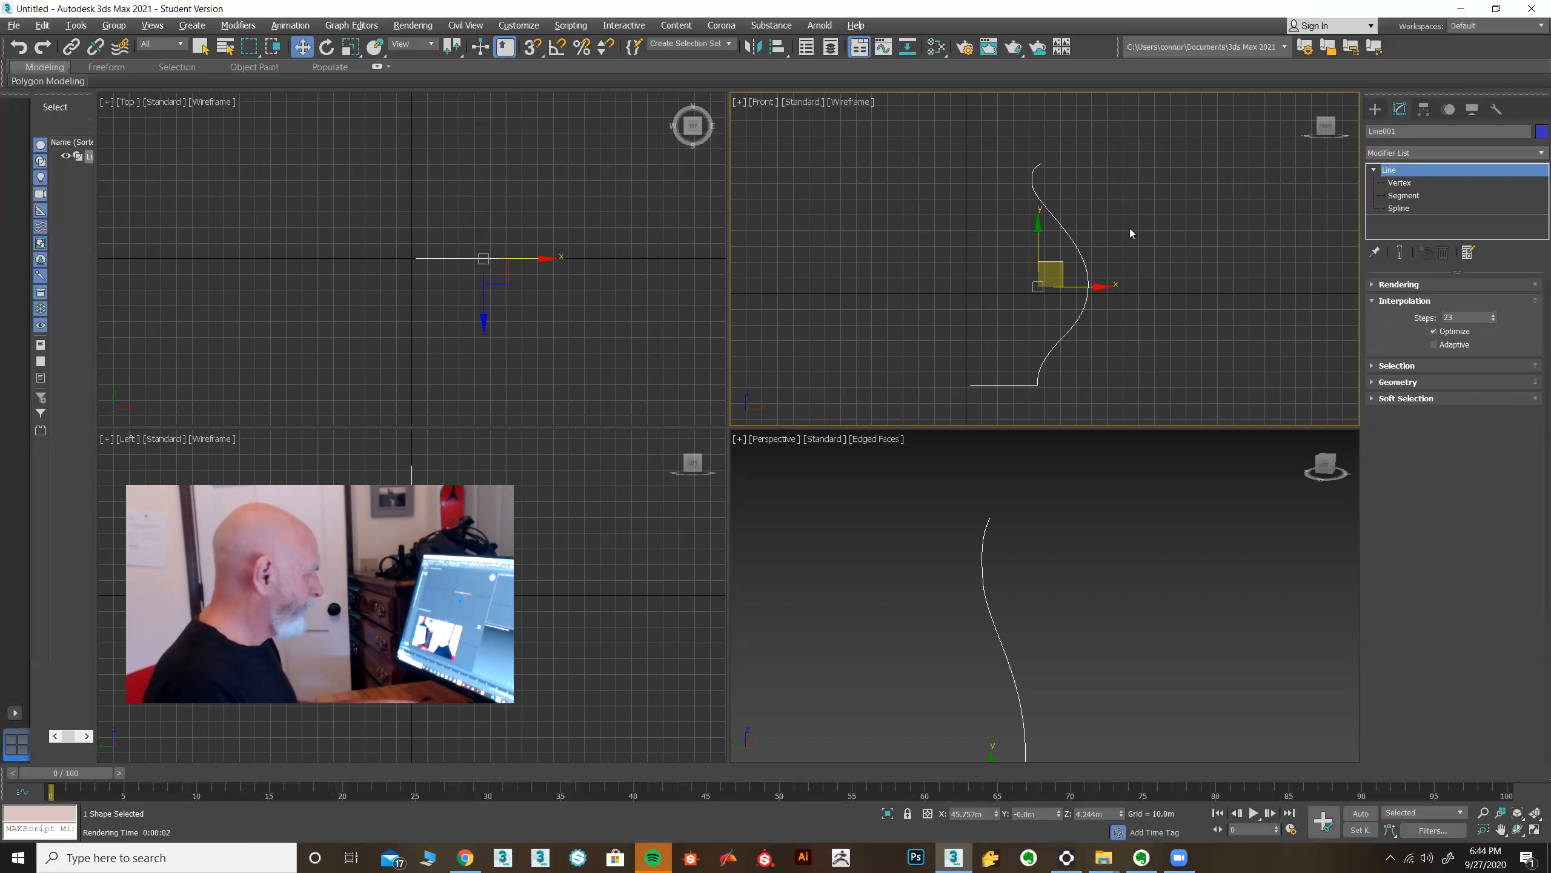
{"action": "key", "text": "alt+w"}
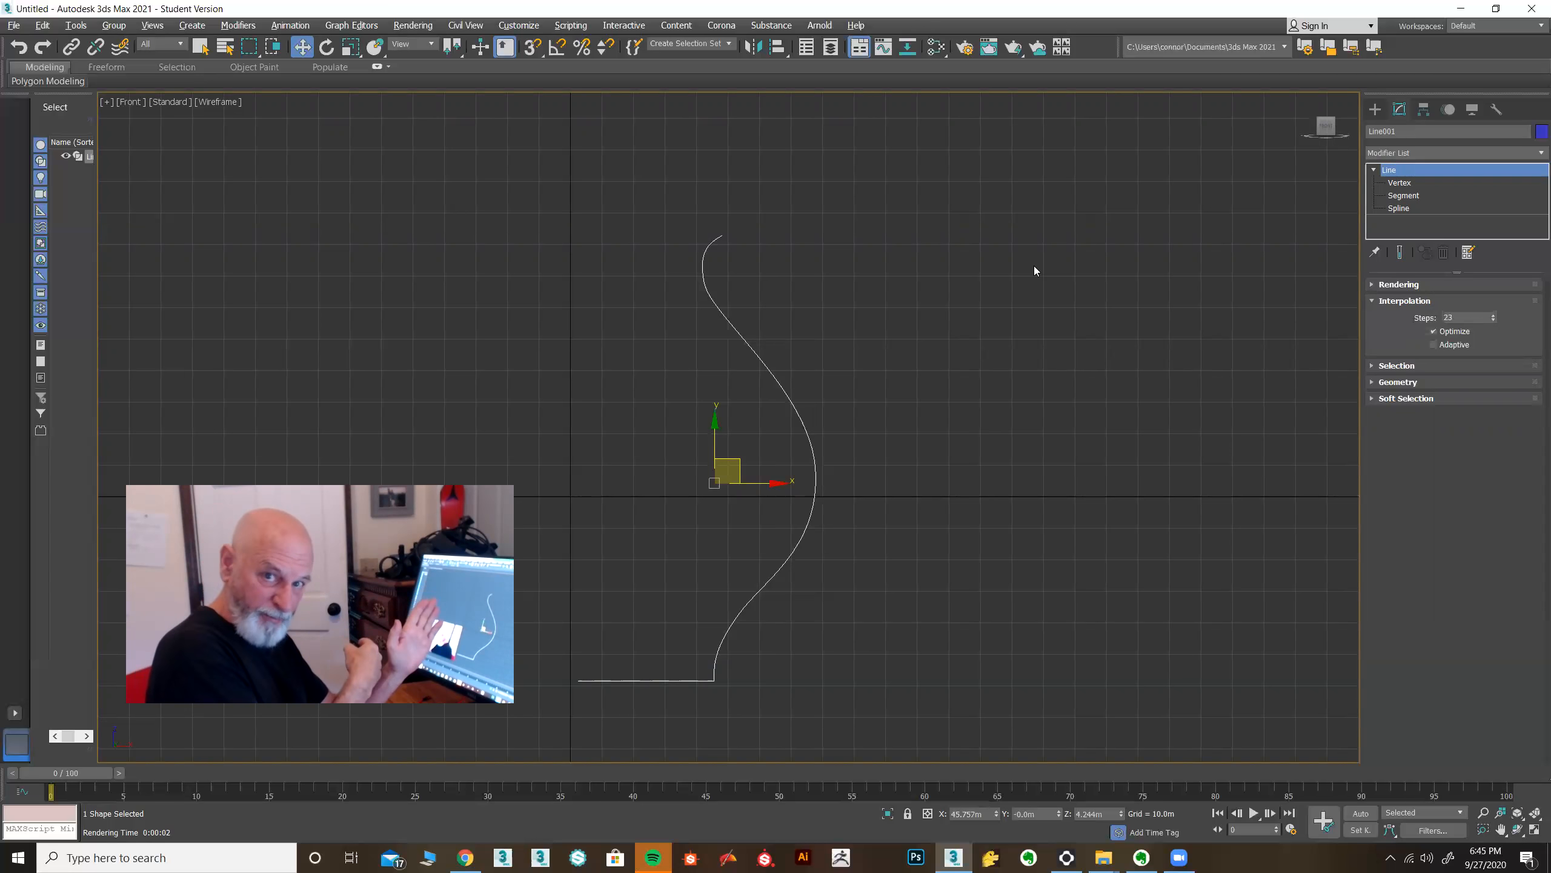
{"action": "middle_click_drag", "start_coordinate": [987, 408], "coordinate": [1123, 345]}
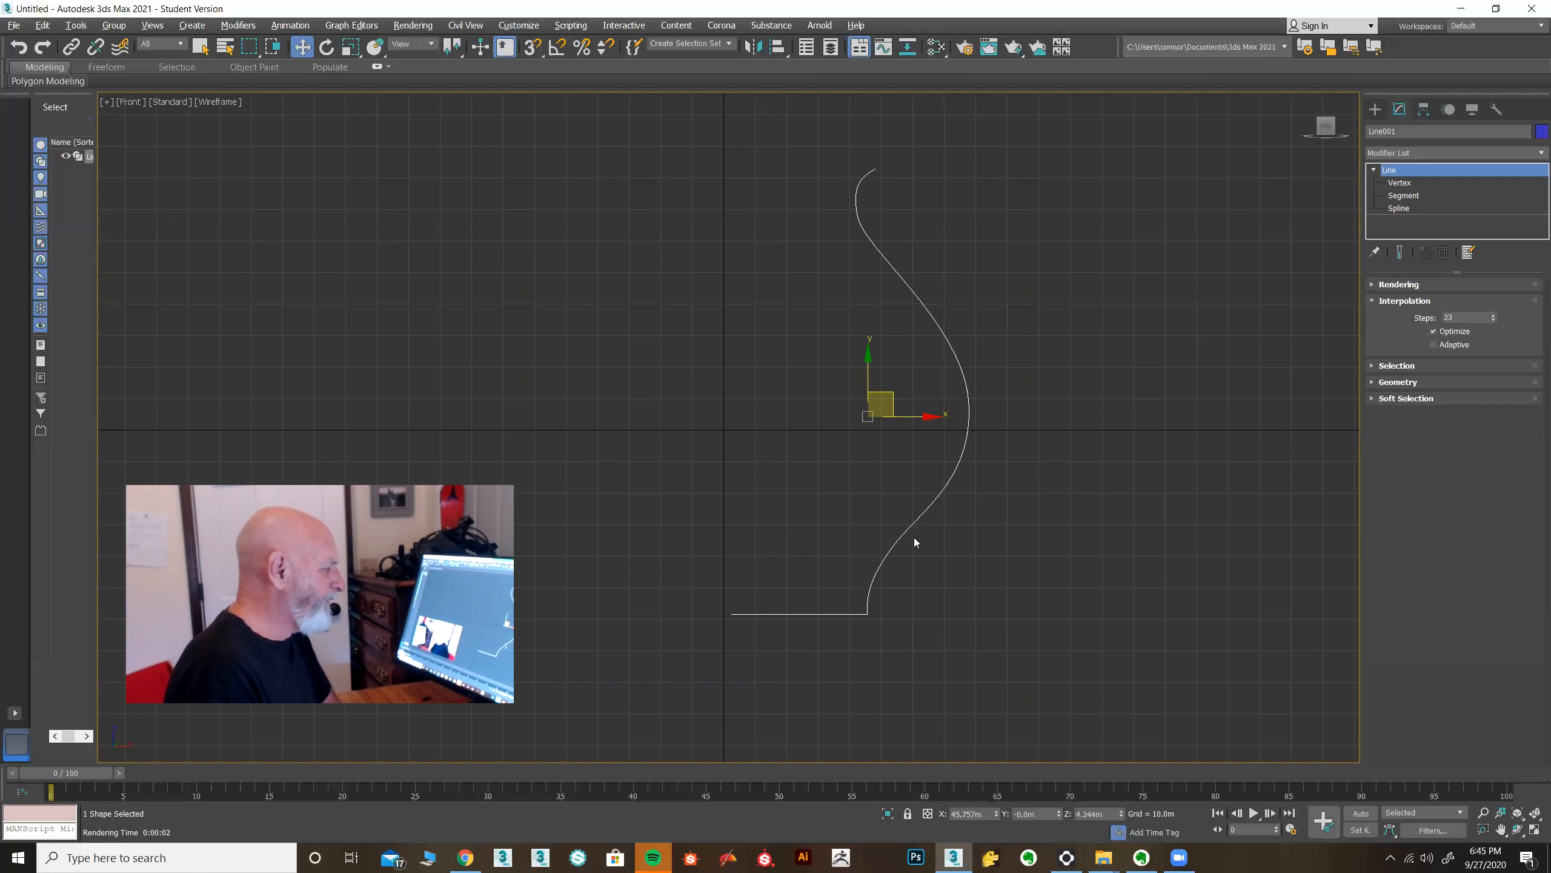
{"action": "left_click", "coordinate": [1403, 208]}
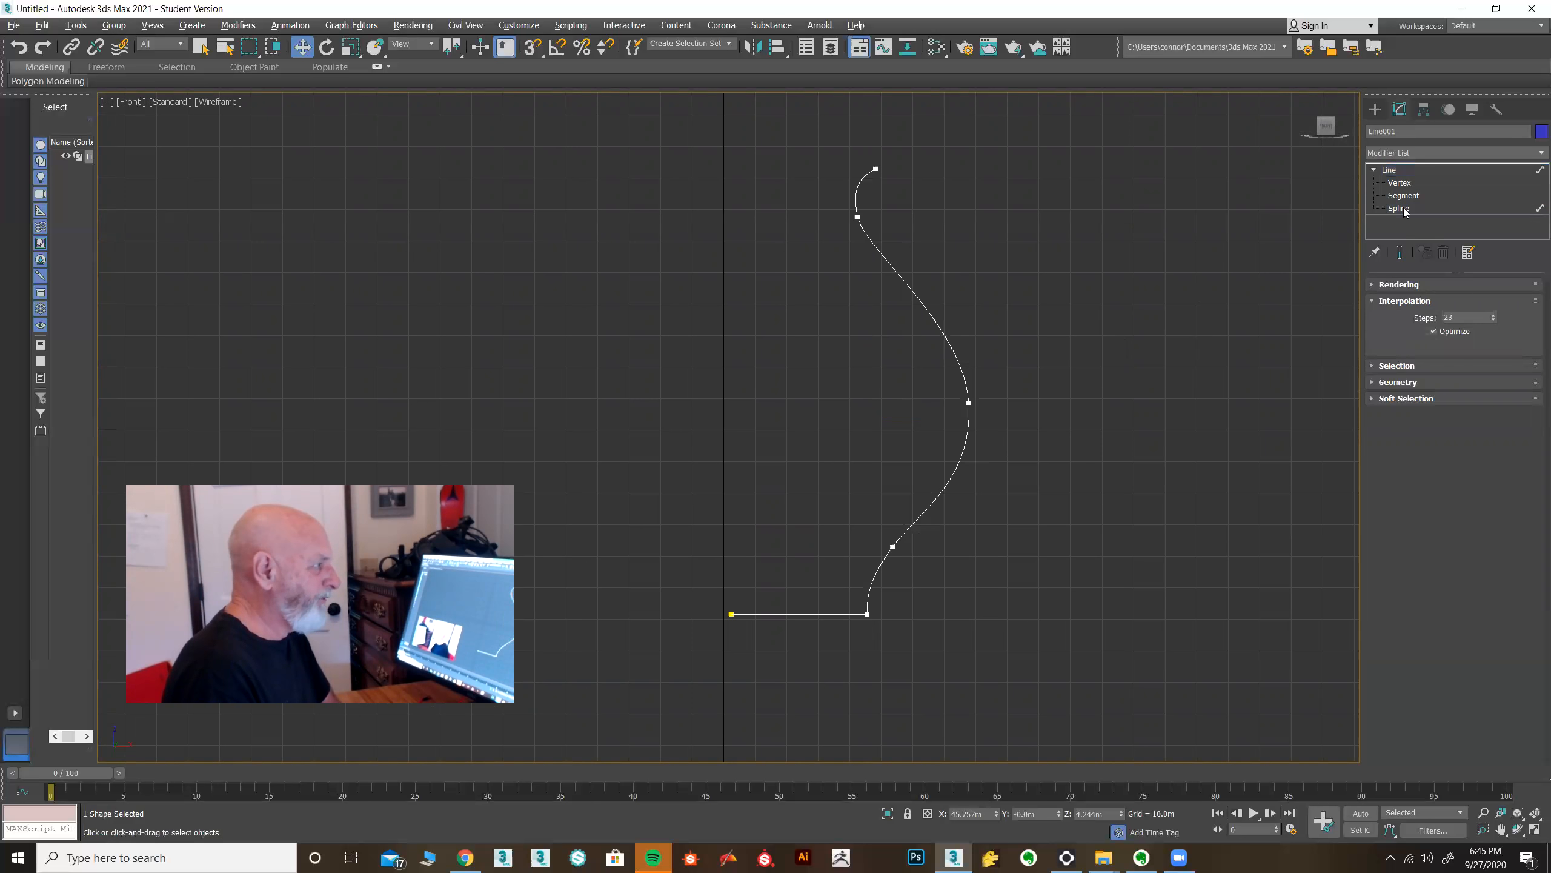
{"action": "left_click", "coordinate": [949, 479]}
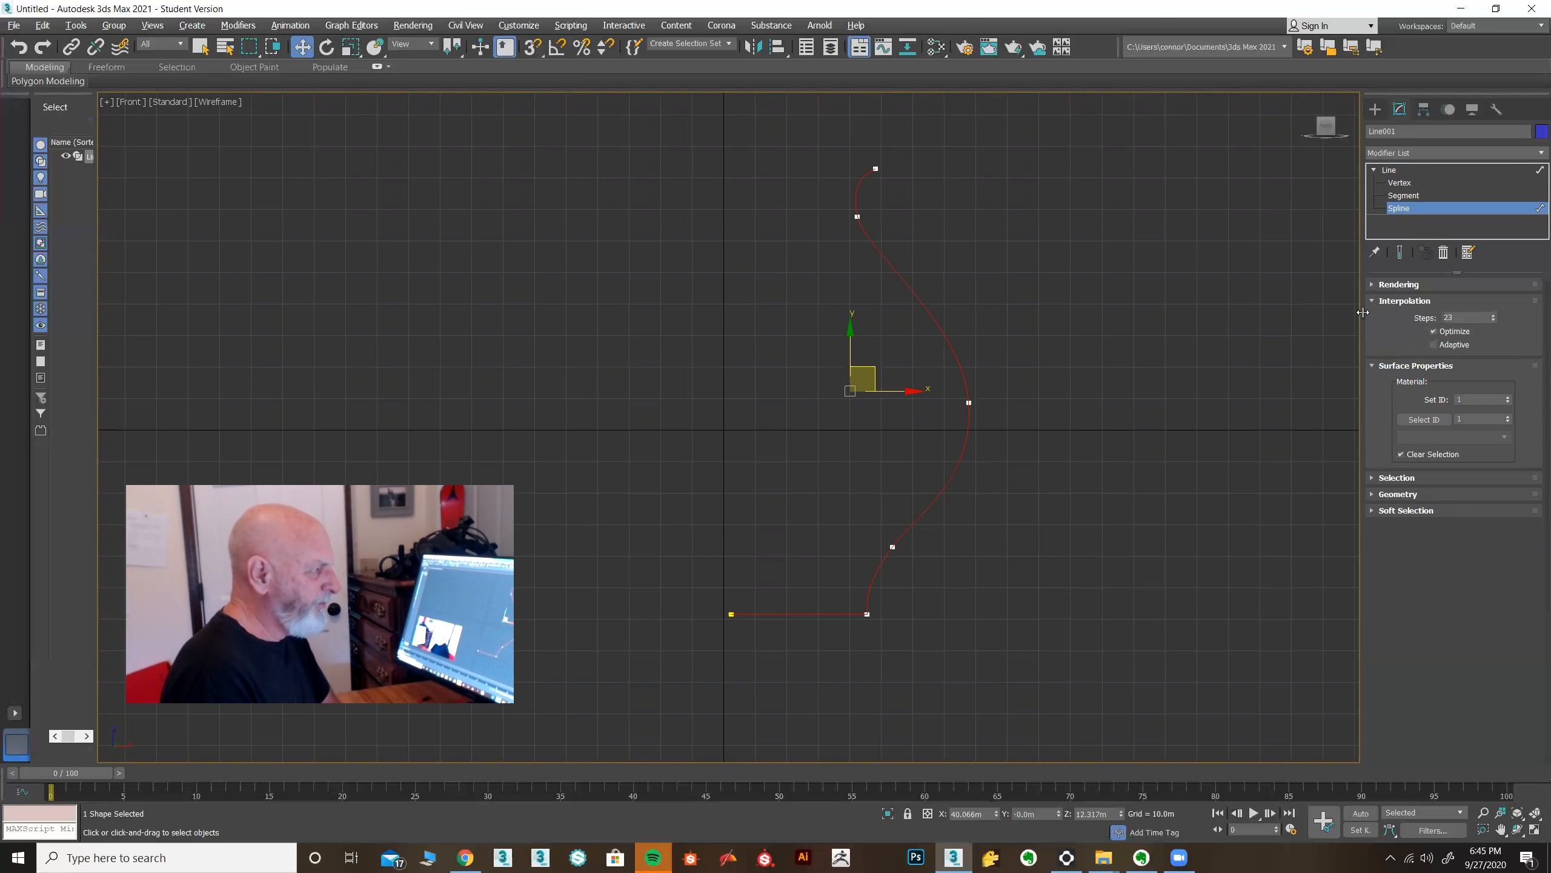
Try outlining the selected spline with the Outline spinner, undoing each attempt.
{"action": "left_click", "coordinate": [1403, 299]}
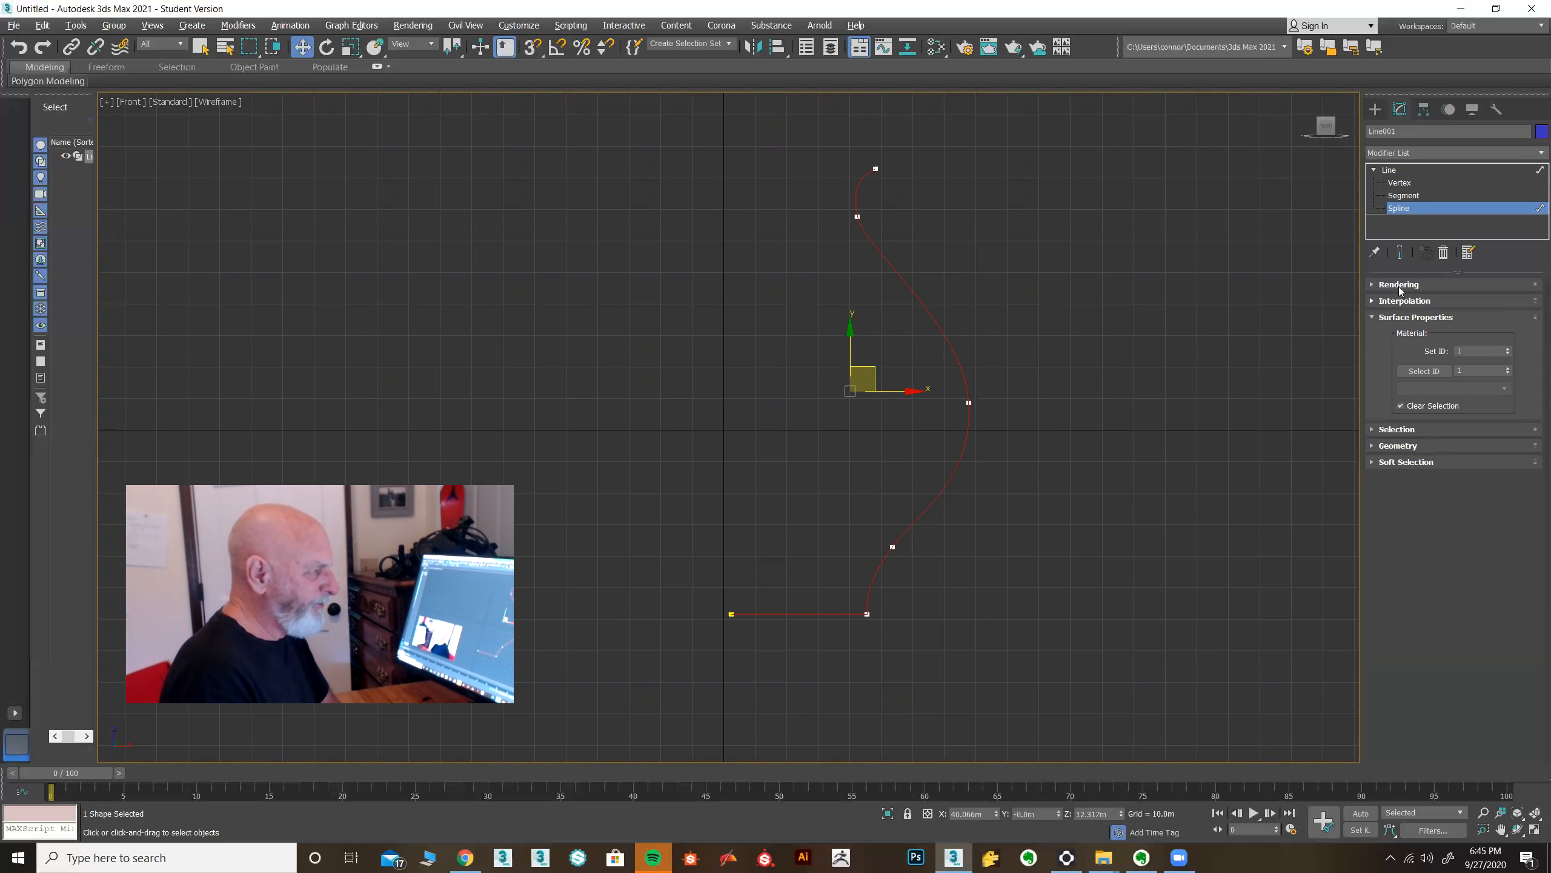
{"action": "left_click", "coordinate": [1373, 317]}
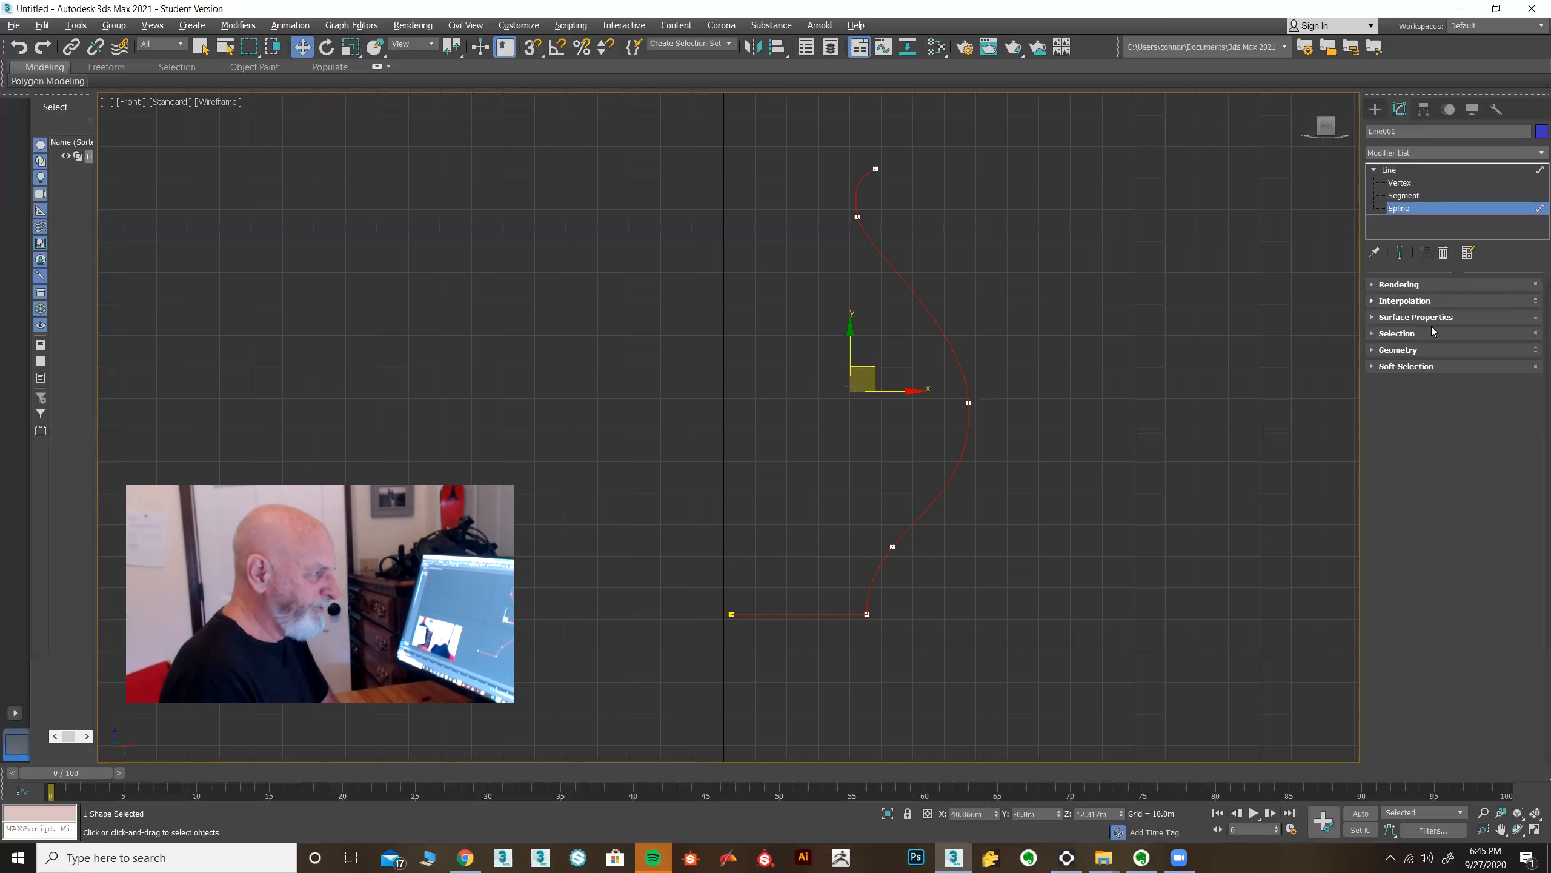
{"action": "left_click", "coordinate": [1373, 350]}
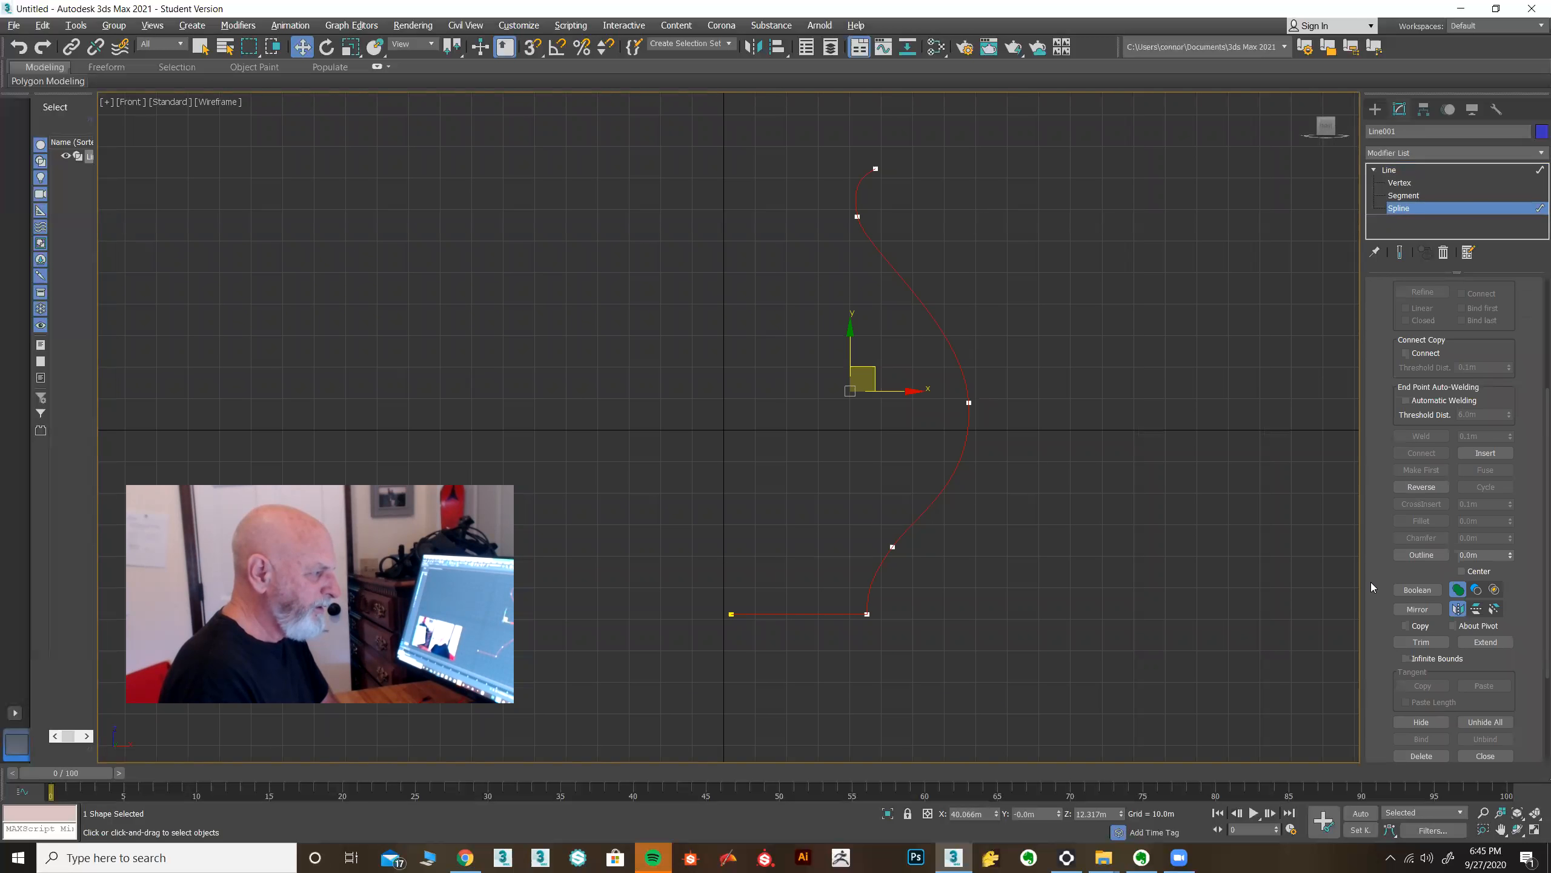
{"action": "scroll", "coordinate": [1371, 582], "scroll_direction": "down", "scroll_amount": 2}
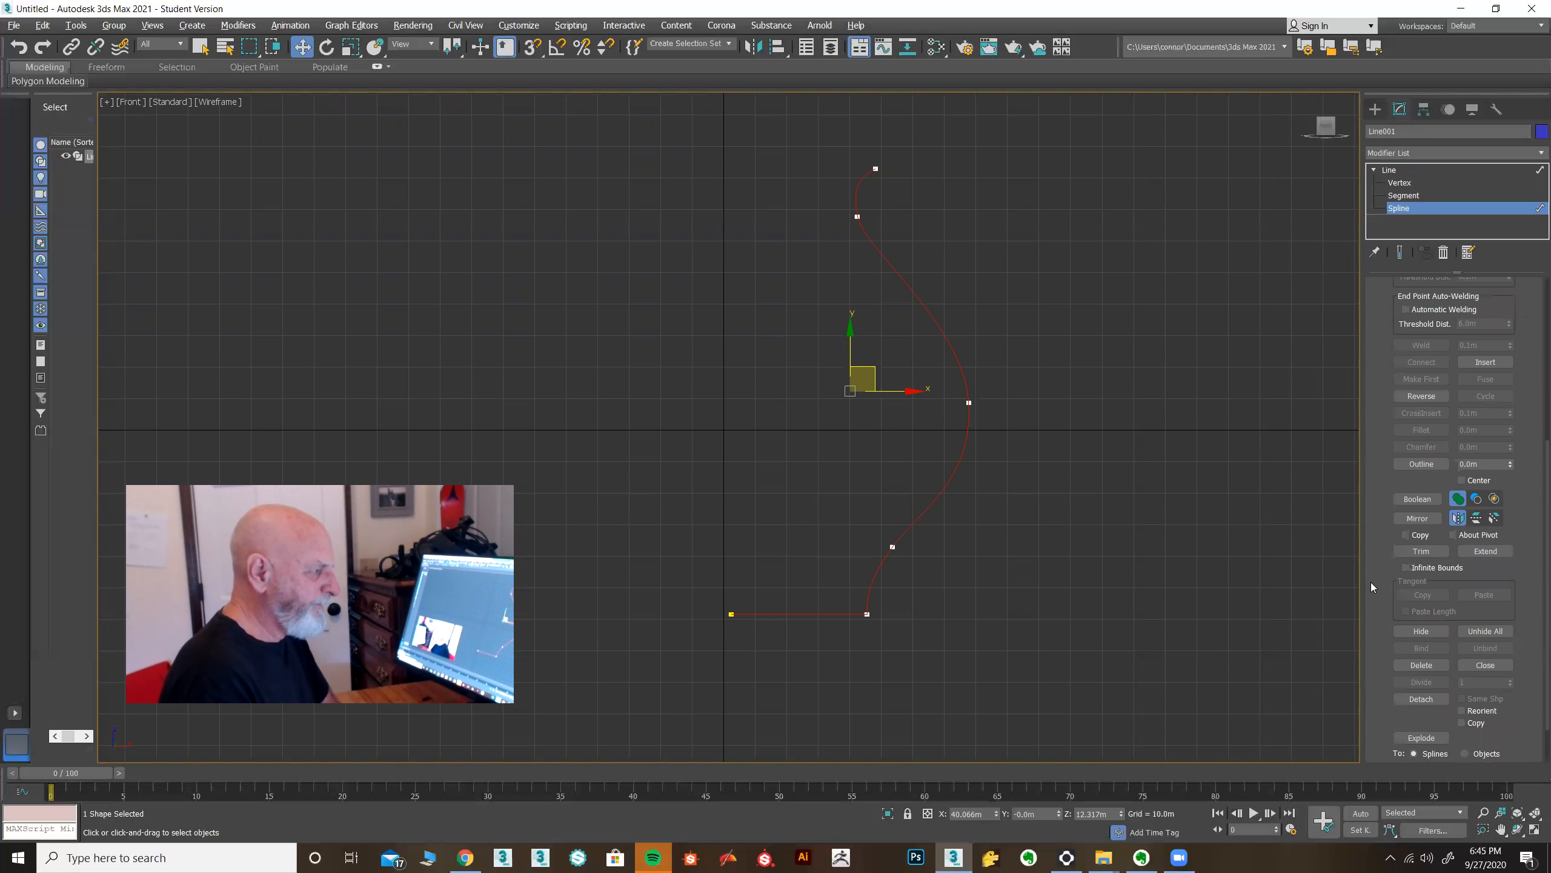
{"action": "scroll", "coordinate": [1371, 581], "scroll_direction": "down", "scroll_amount": 2}
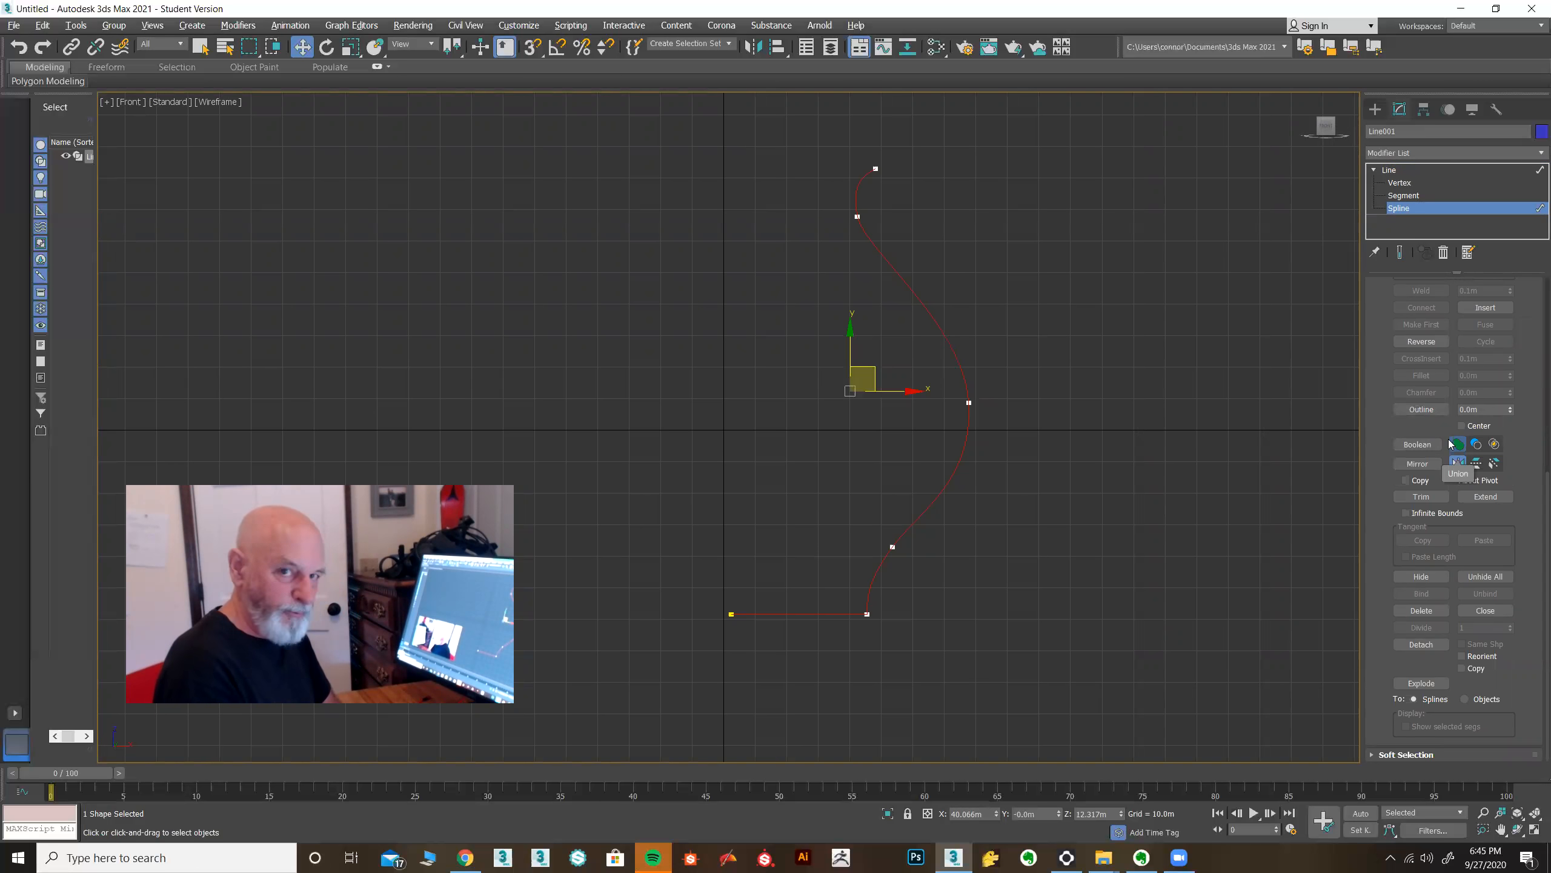
{"action": "left_click", "coordinate": [1423, 410]}
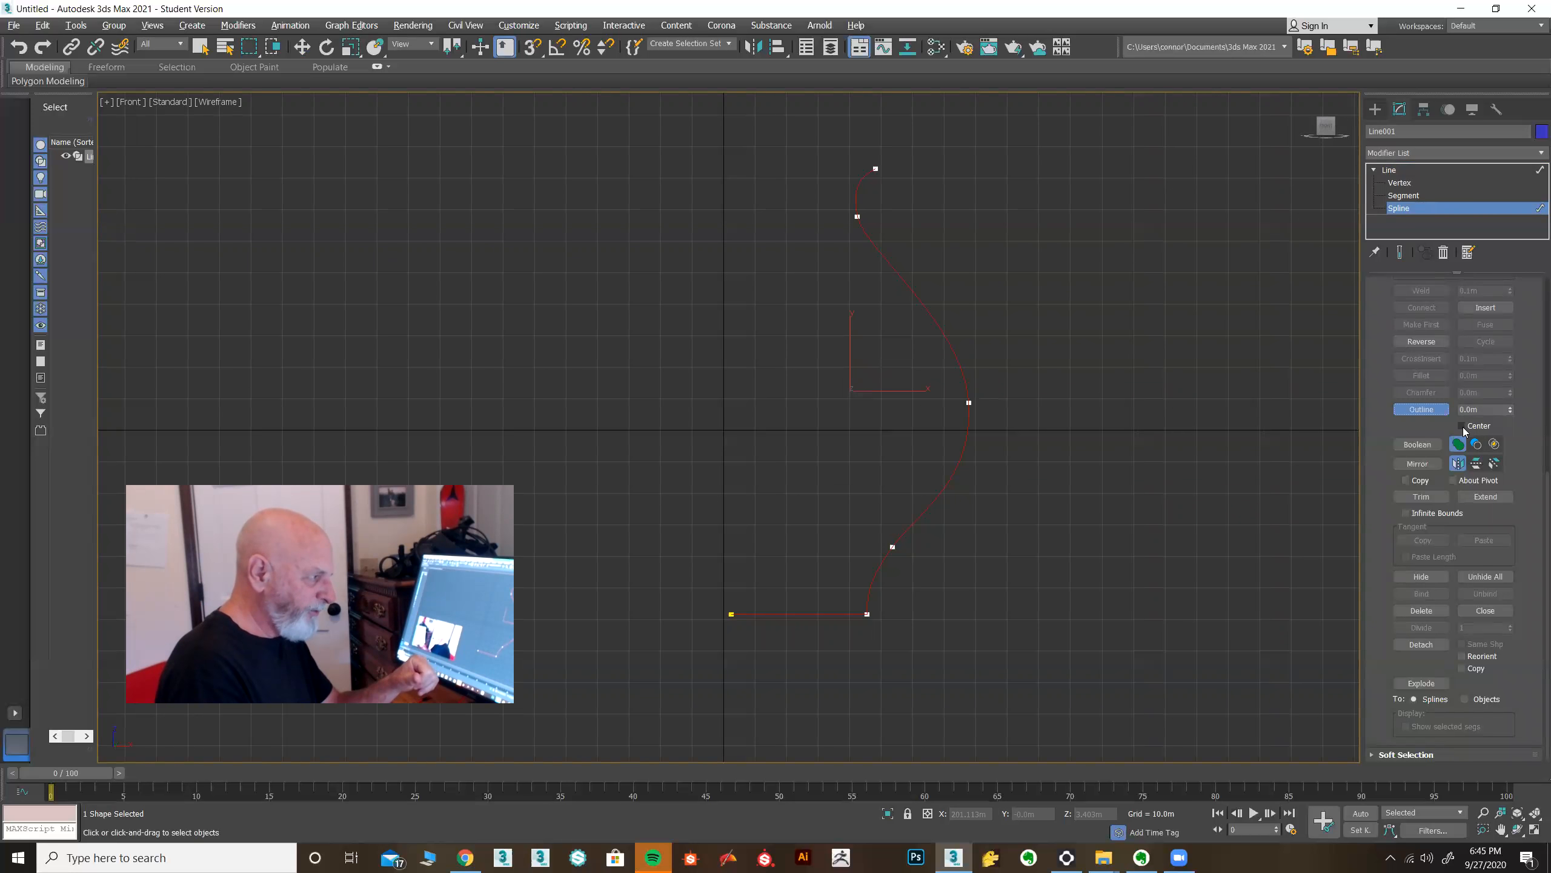
{"action": "left_click_drag", "start_coordinate": [1515, 416], "coordinate": [1515, 388]}
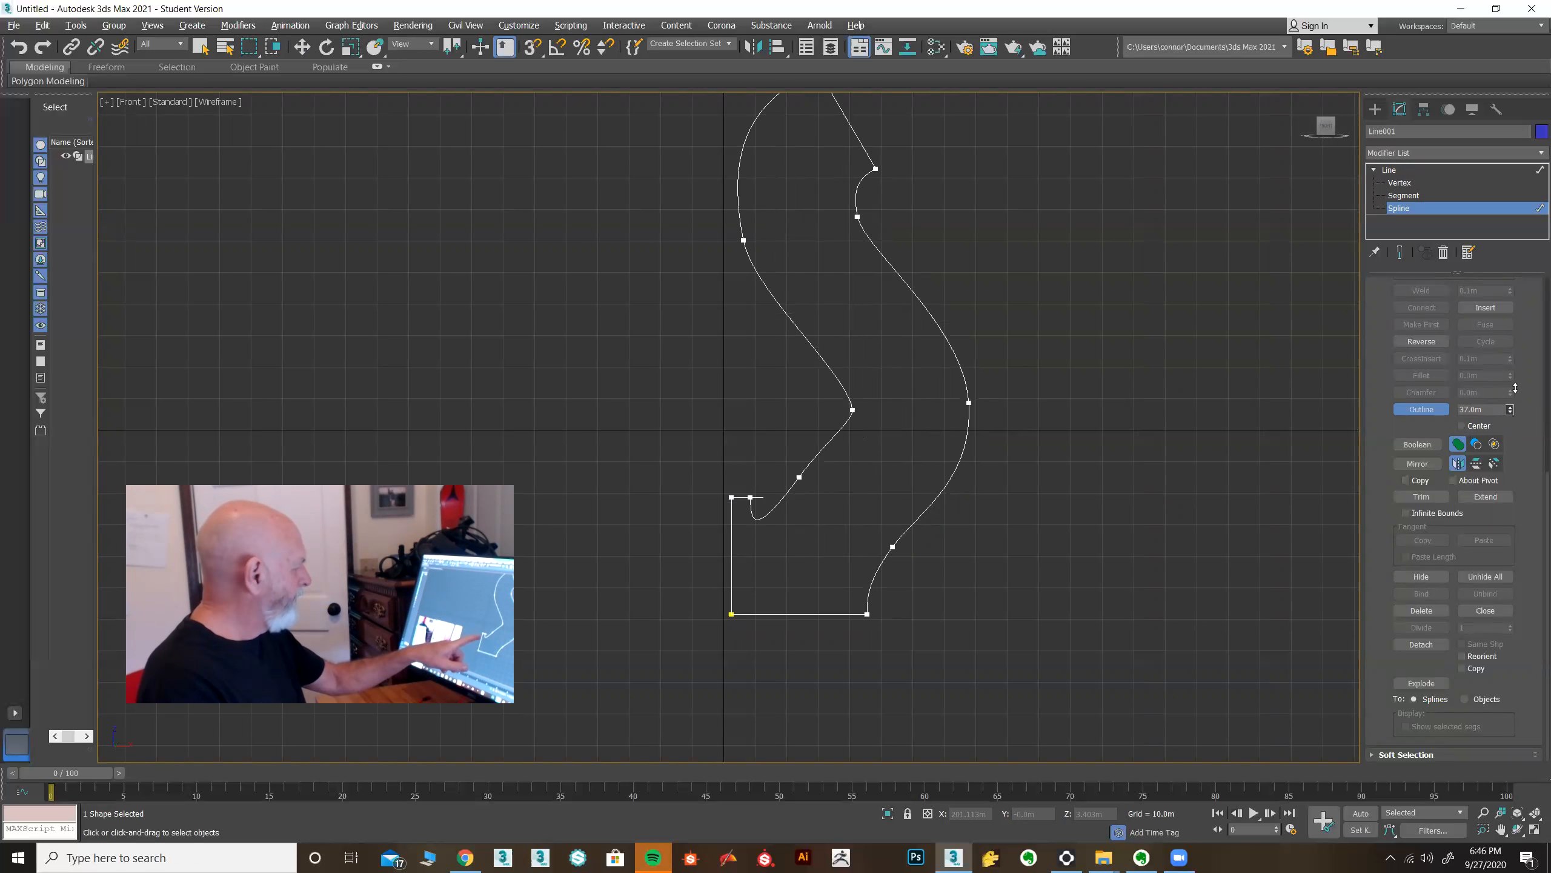
{"action": "left_click_drag", "start_coordinate": [1516, 388], "coordinate": [1526, 413]}
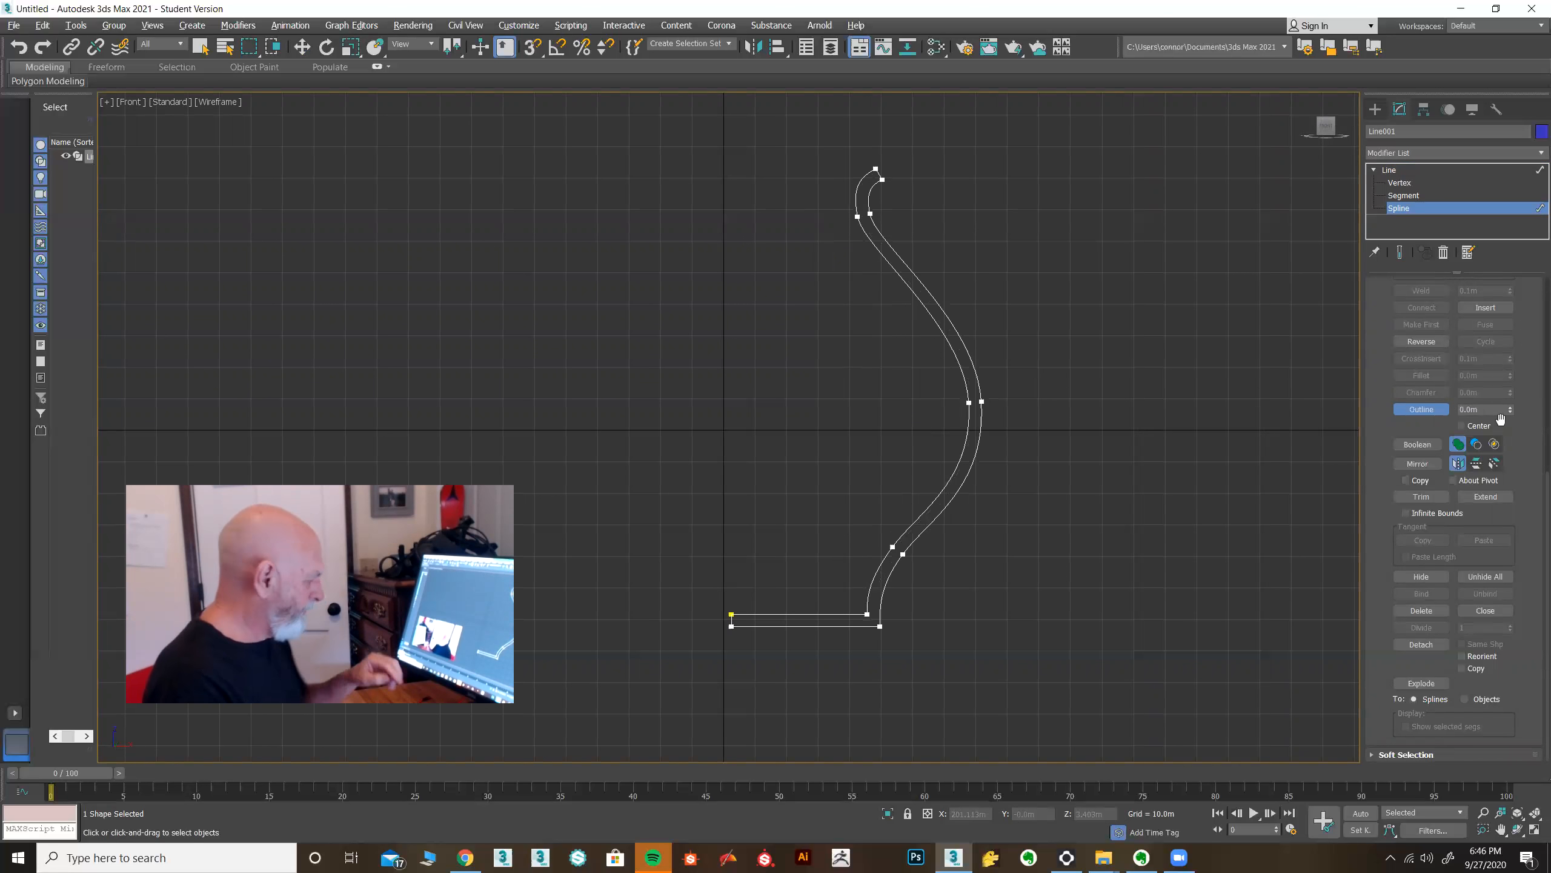
{"action": "key", "text": "ctrl+z"}
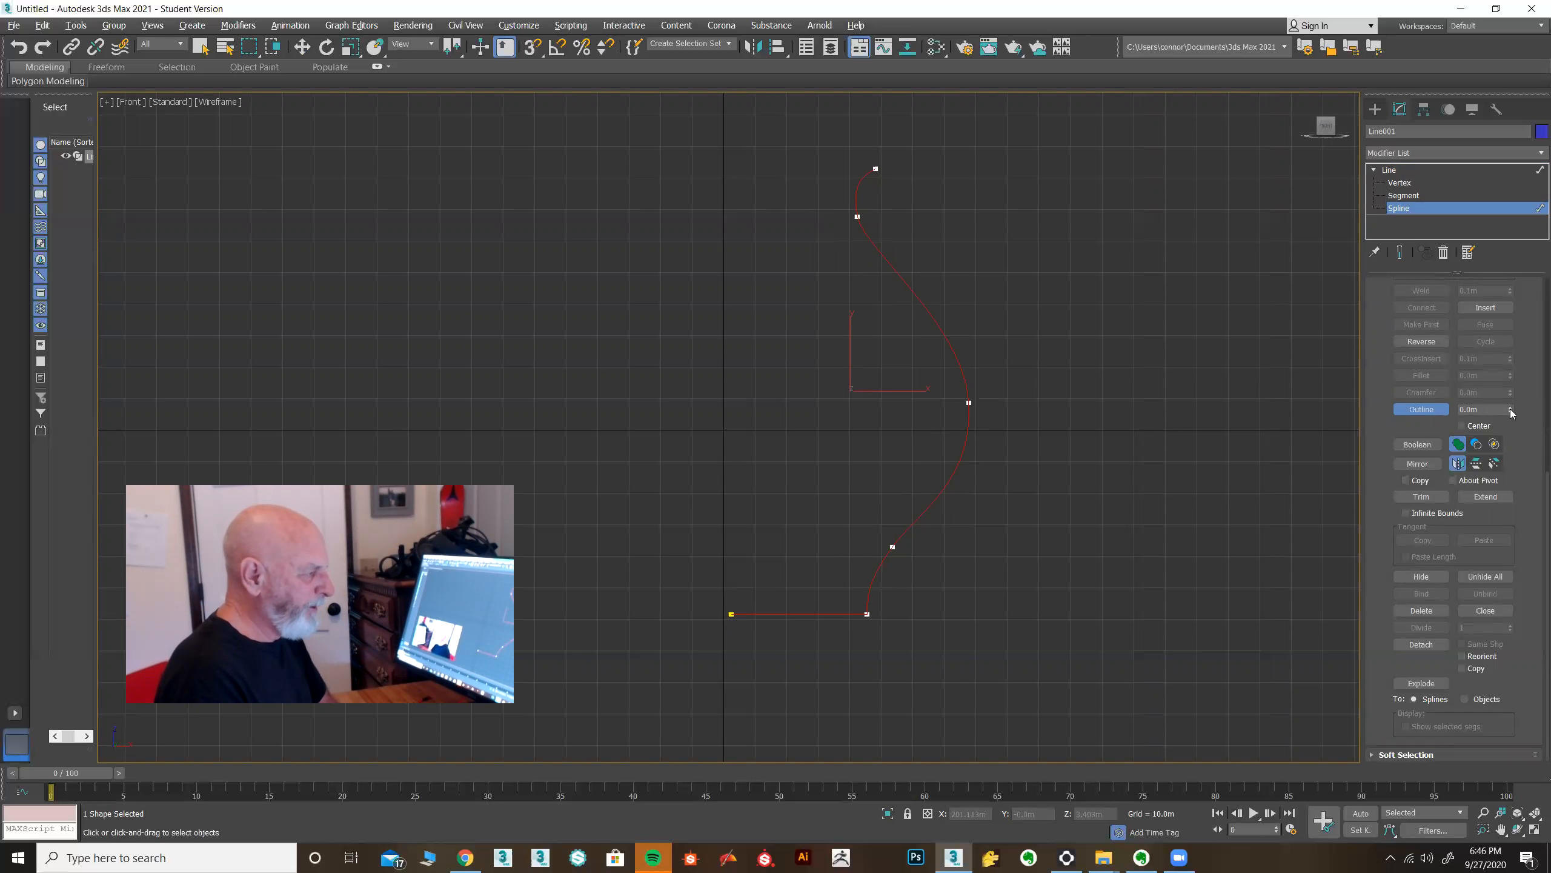
{"action": "left_click_drag", "start_coordinate": [1510, 408], "coordinate": [1510, 408]}
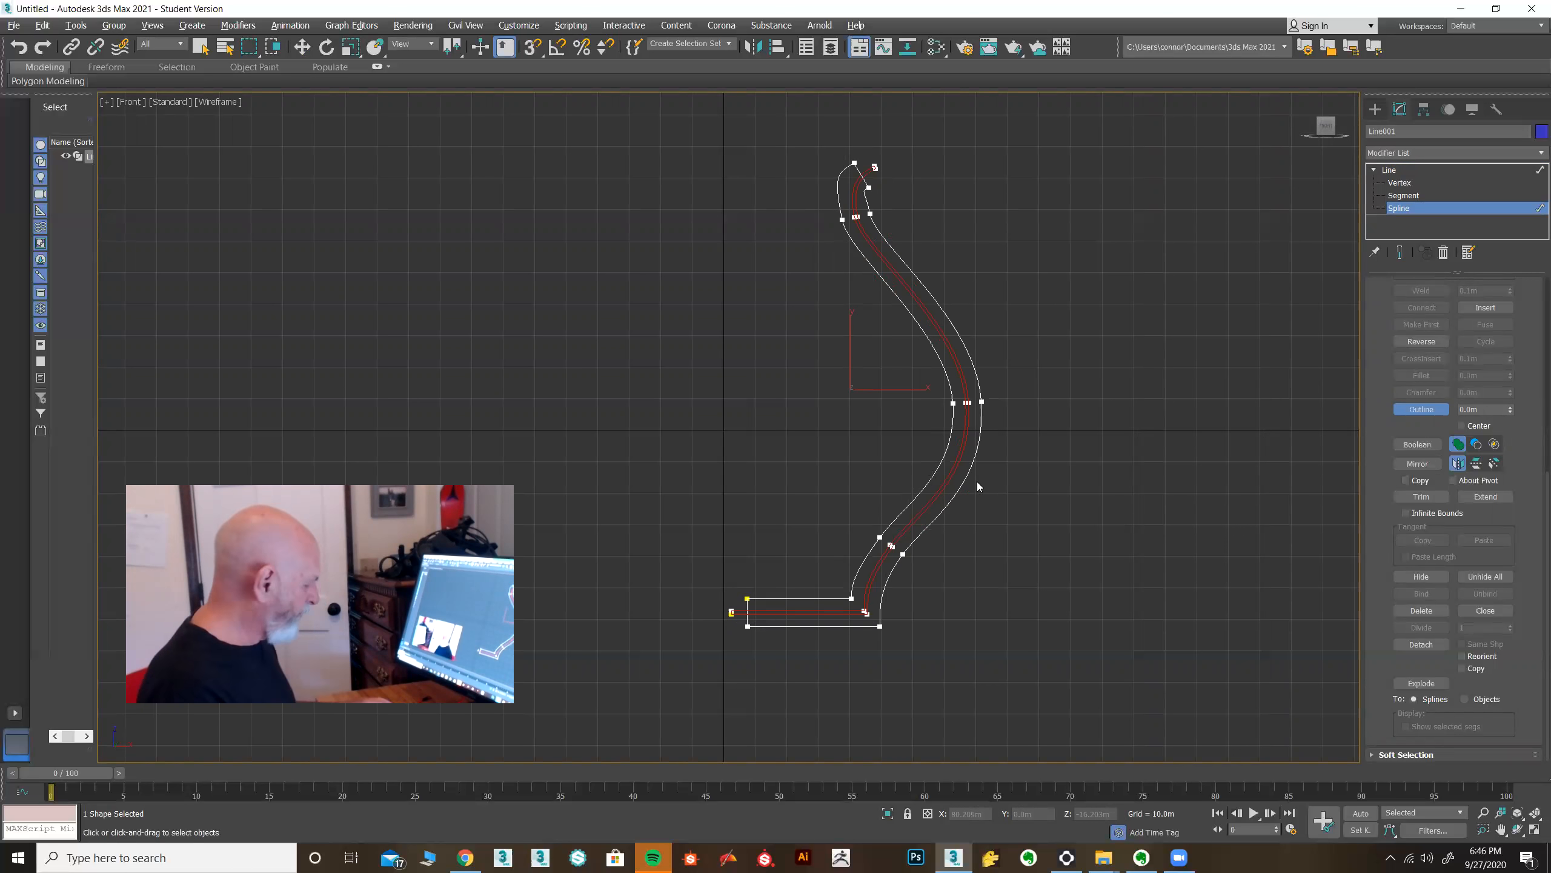
{"action": "key", "text": "ctrl+z"}
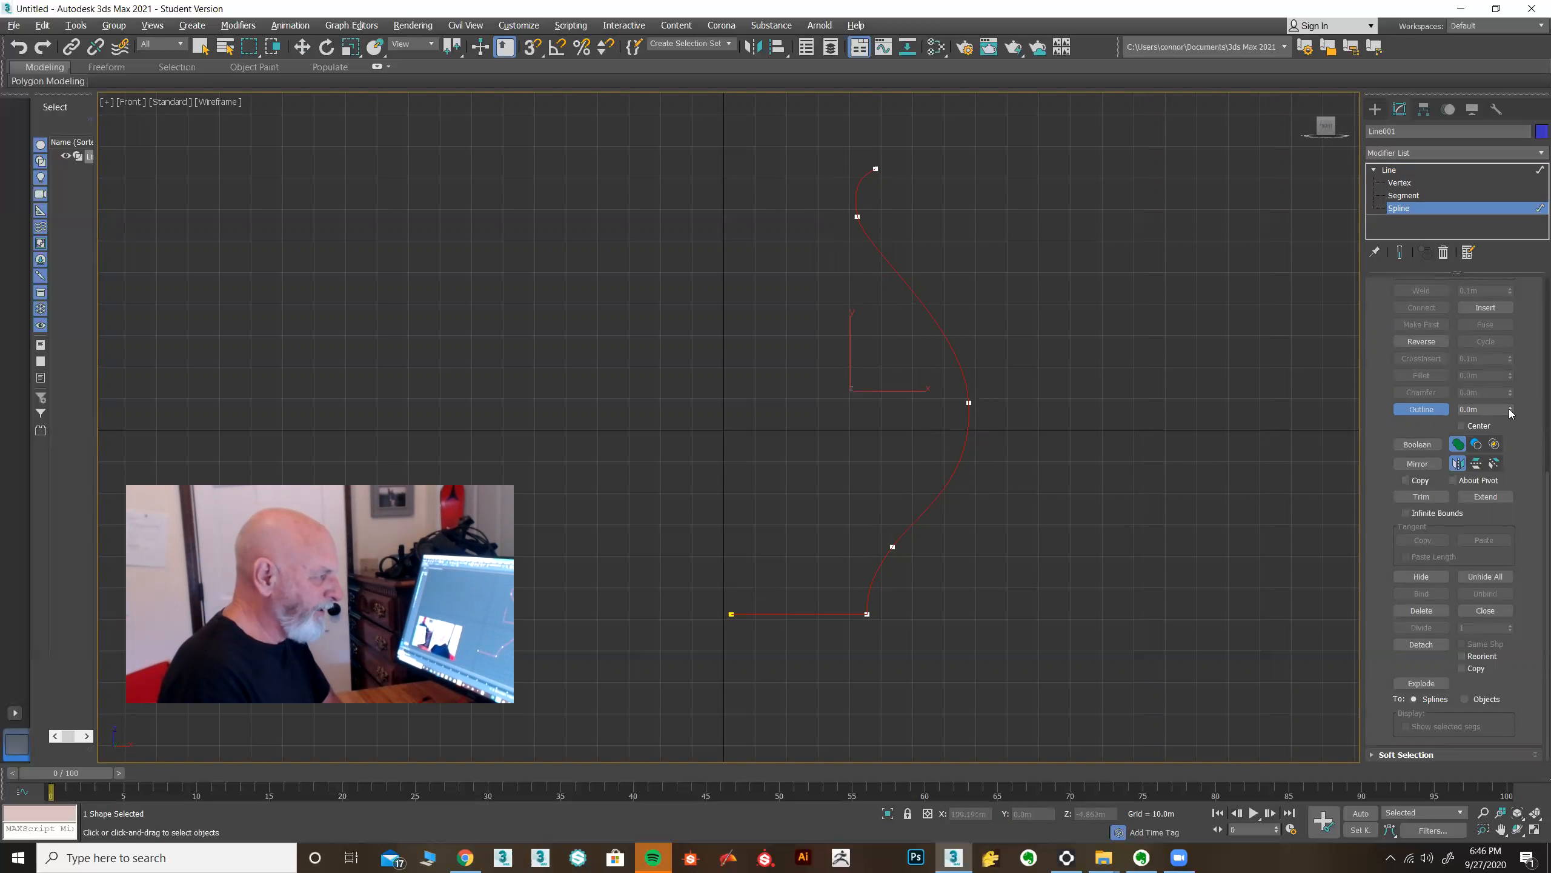
{"action": "left_click", "coordinate": [1478, 409]}
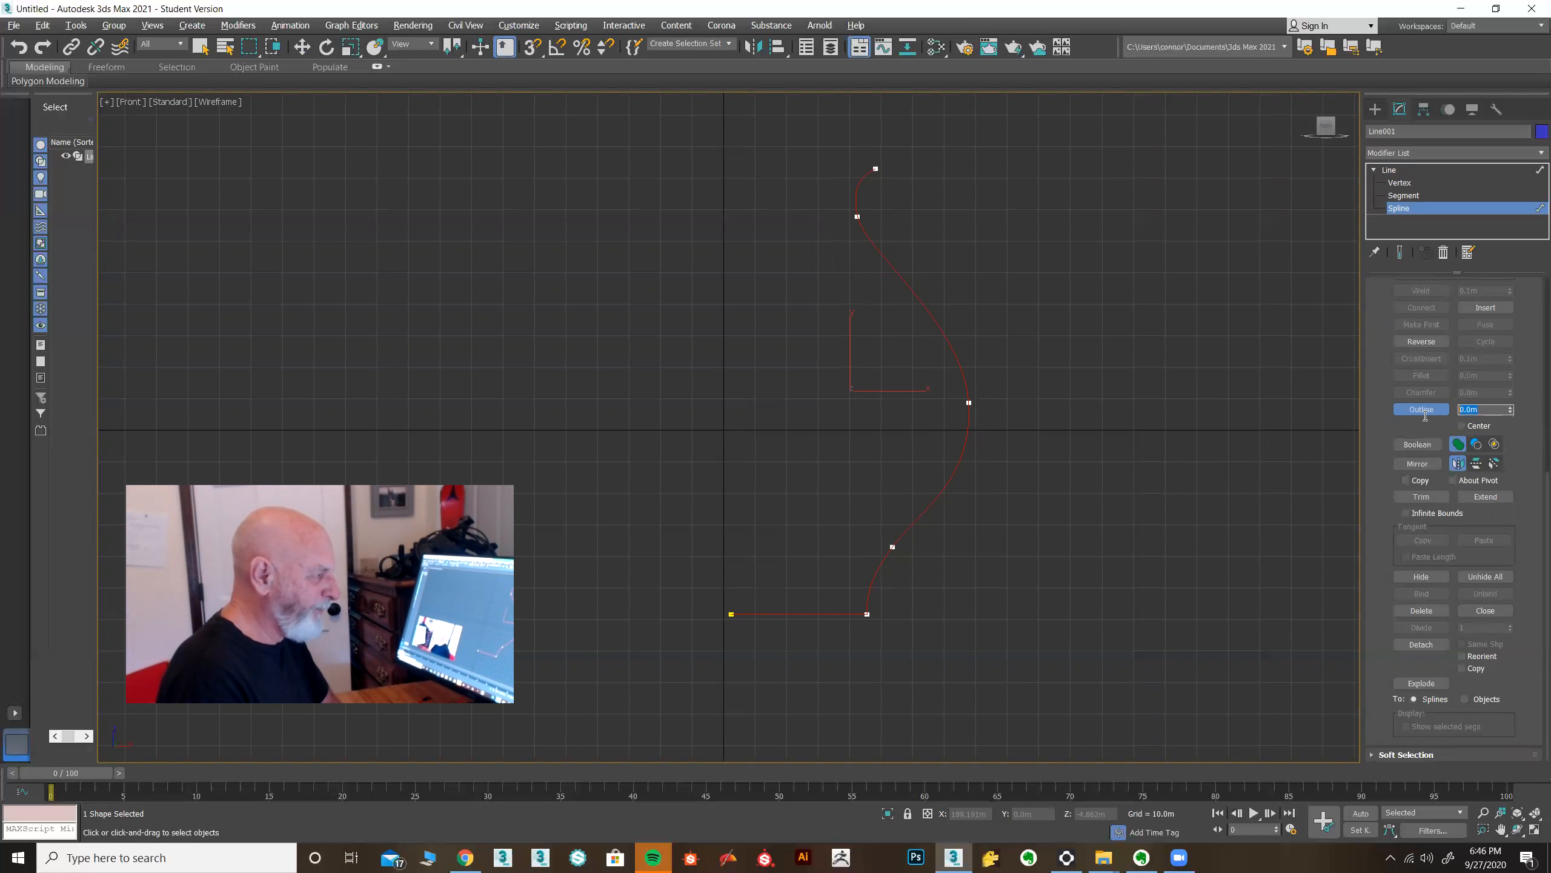
{"action": "type", "text": "10"}
{"action": "key", "text": "Return"}
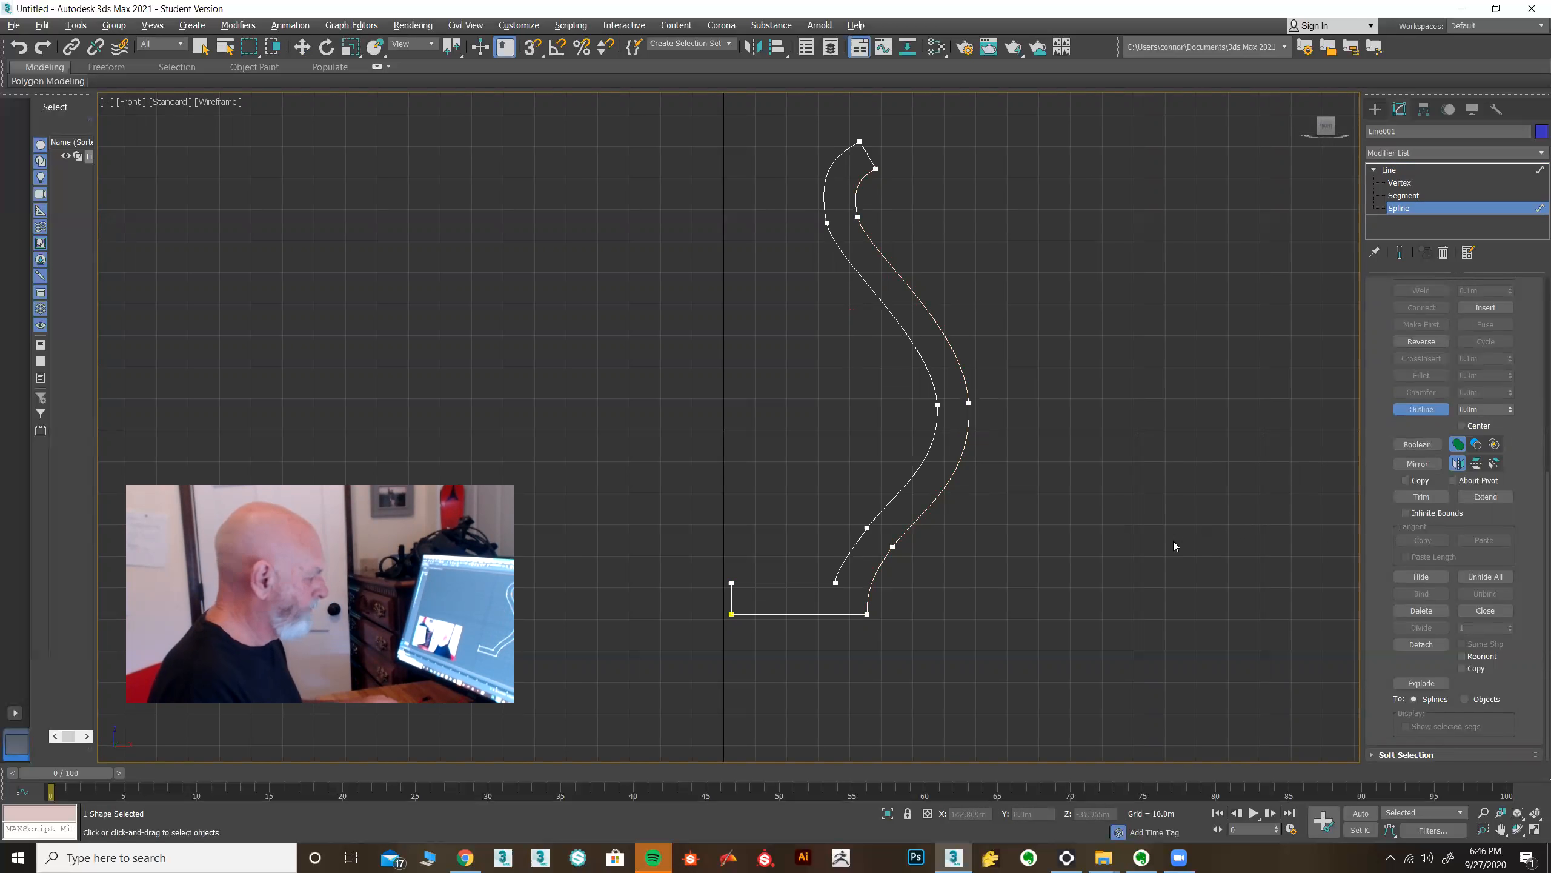
{"action": "key", "text": "ctrl+z"}
Turn on Center and outline the profile spline with the Outline spinner to give the wall thickness.
{"action": "left_click", "coordinate": [1461, 425]}
{"action": "left_click_drag", "start_coordinate": [1510, 414], "coordinate": [1511, 409]}
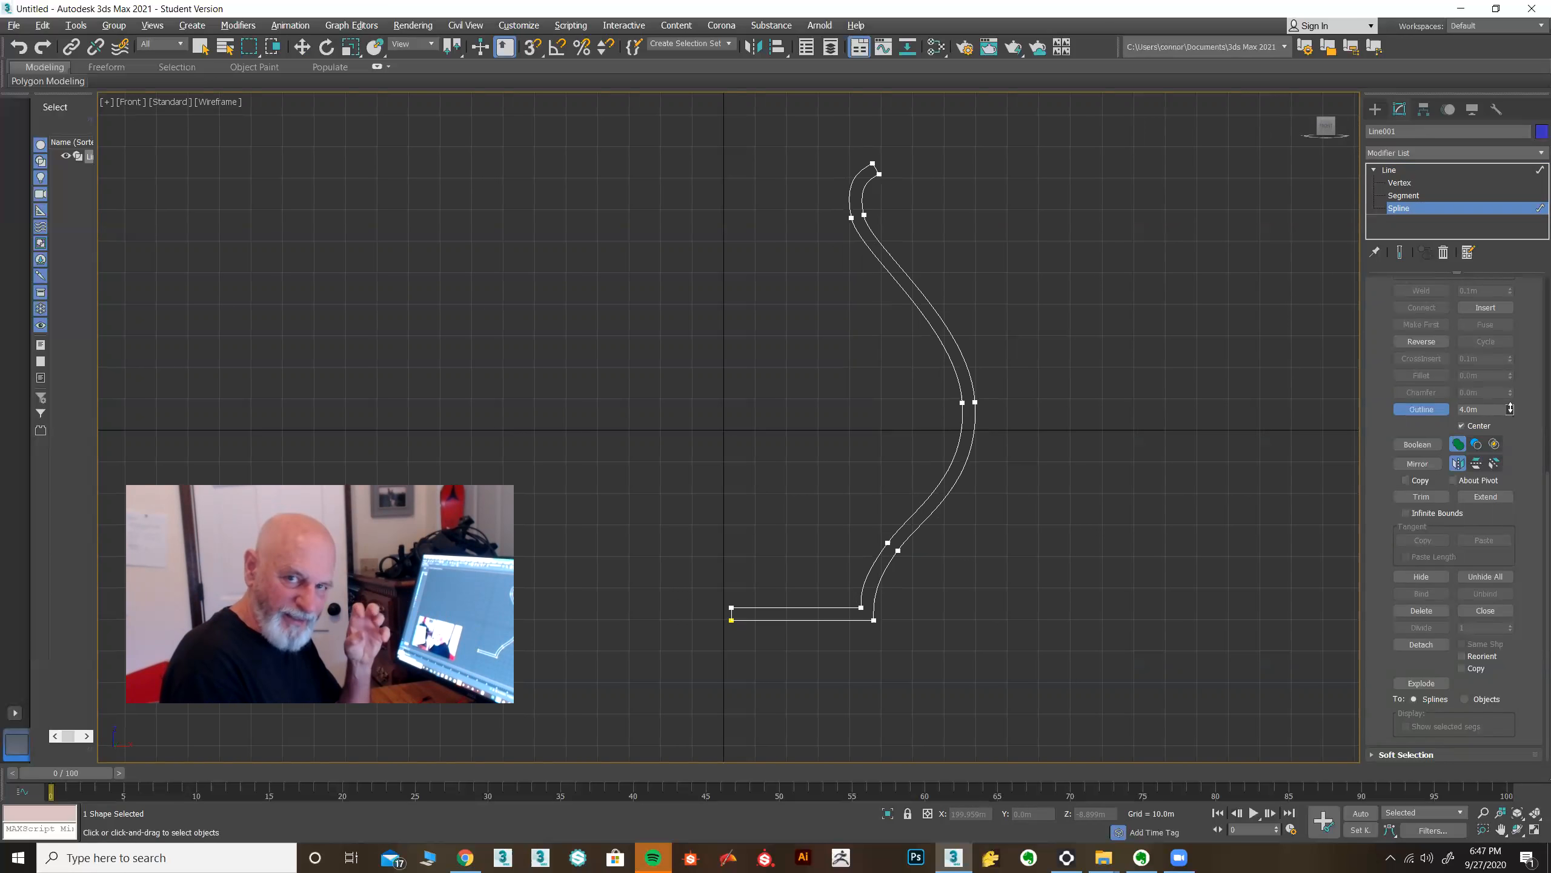
{"action": "left_click_drag", "start_coordinate": [1510, 408], "coordinate": [1510, 409]}
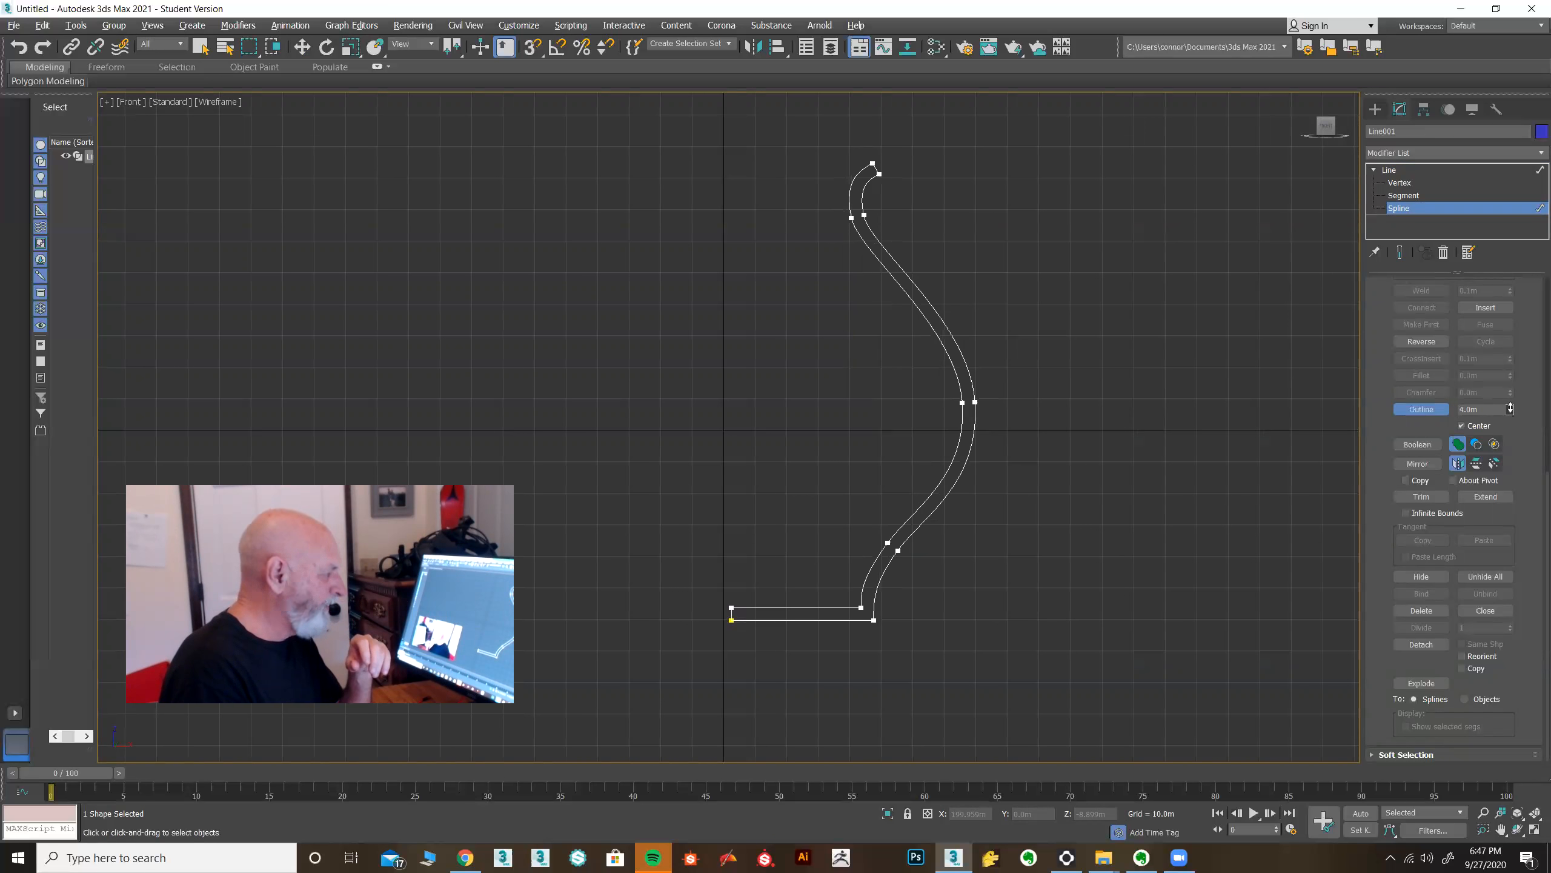
{"action": "left_click_drag", "start_coordinate": [1510, 409], "coordinate": [1510, 409]}
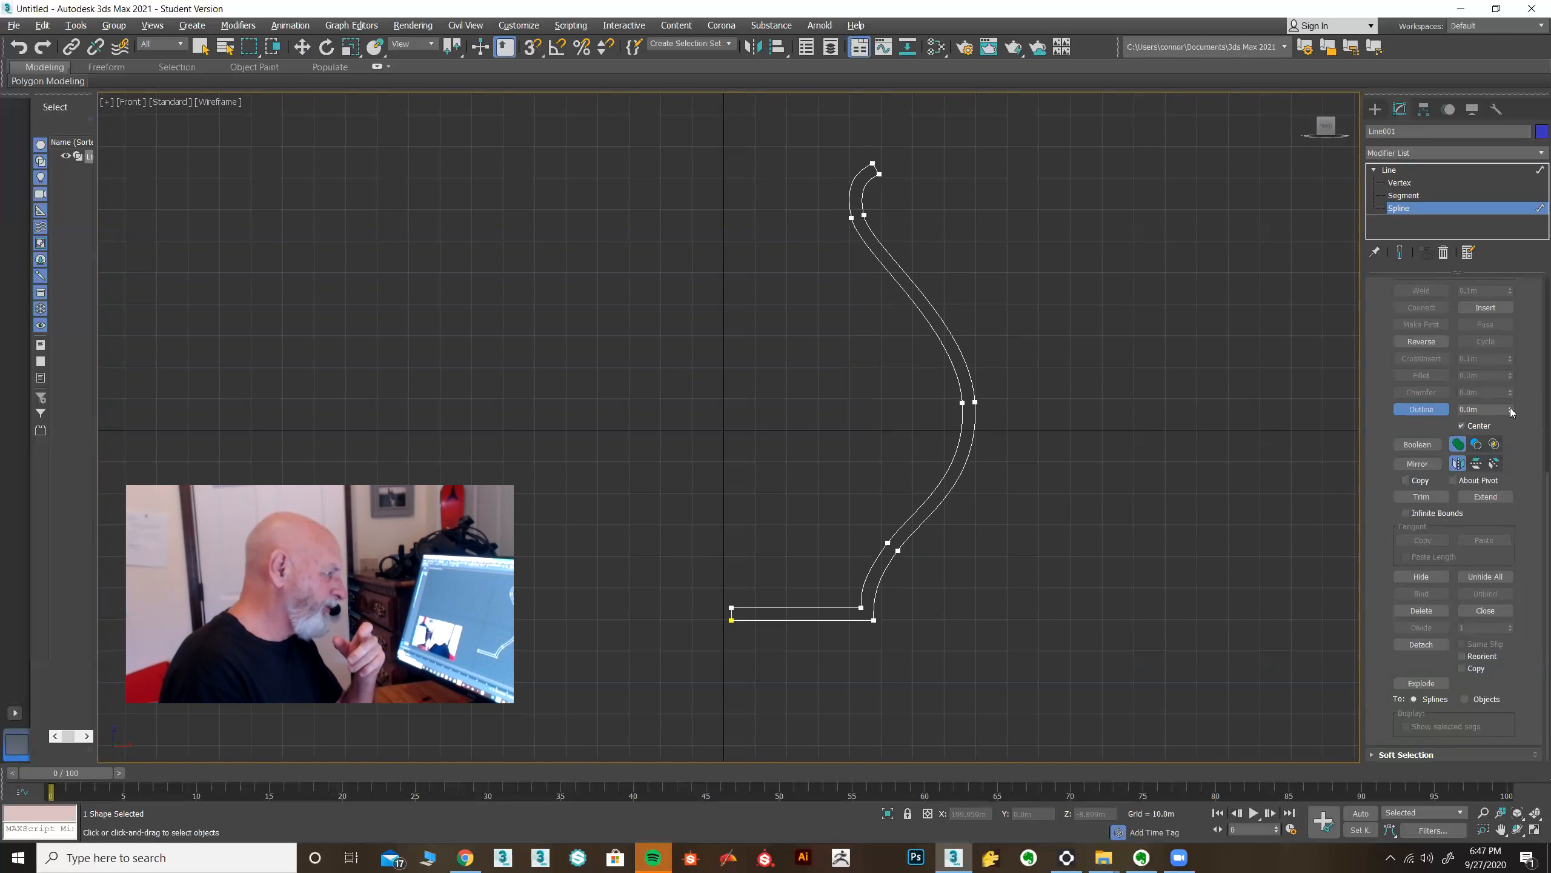
Return to the Line level, apply a Lathe modifier to the outlined profile, and align it to Min.
{"action": "key", "text": "w"}
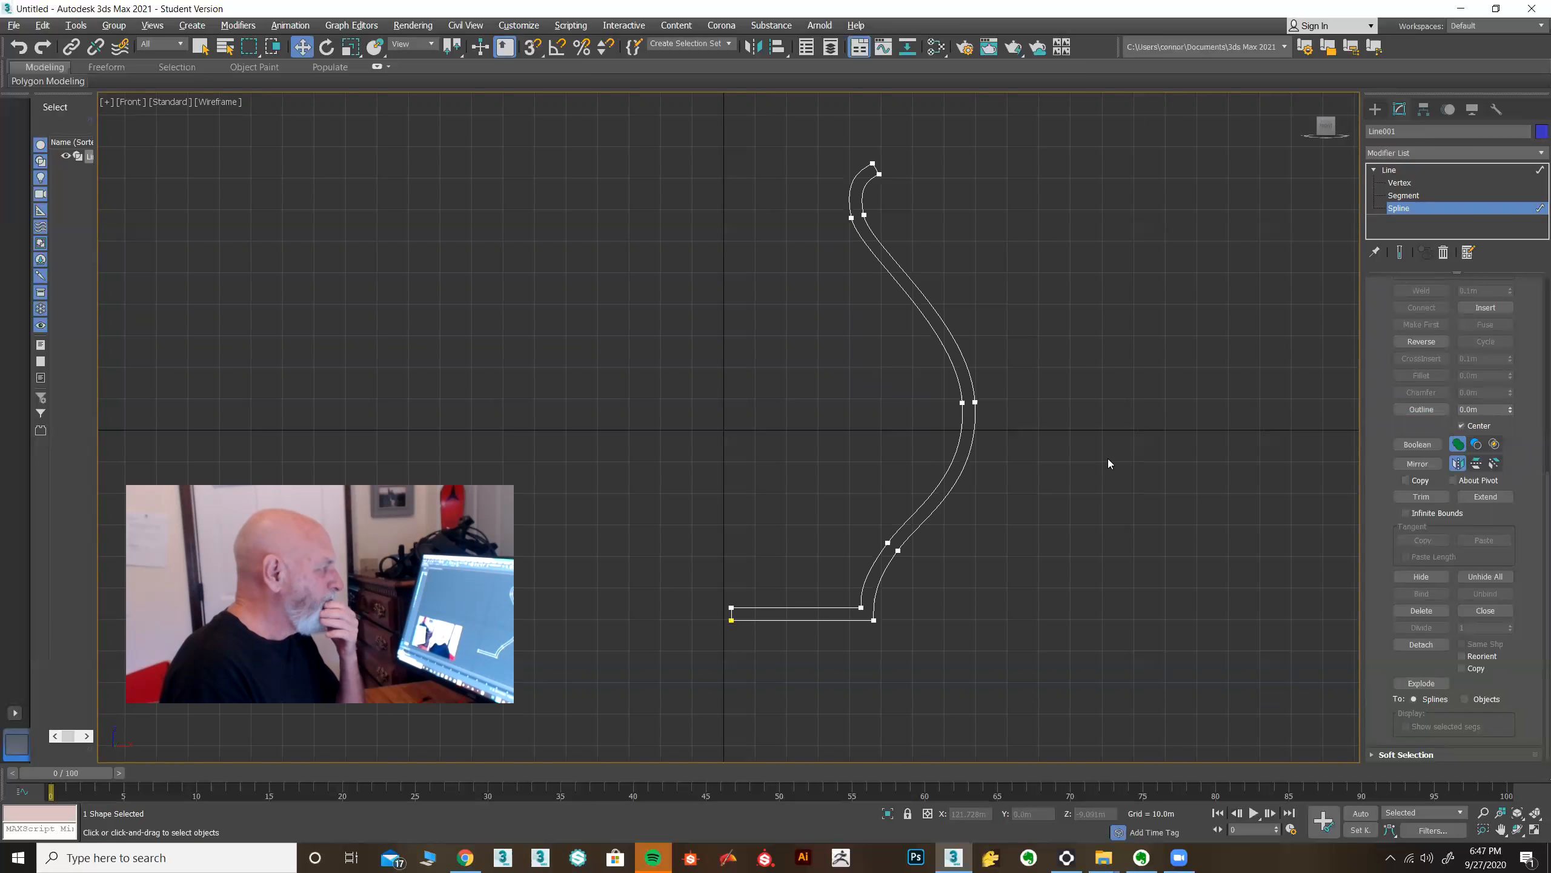
{"action": "left_click", "coordinate": [1423, 170]}
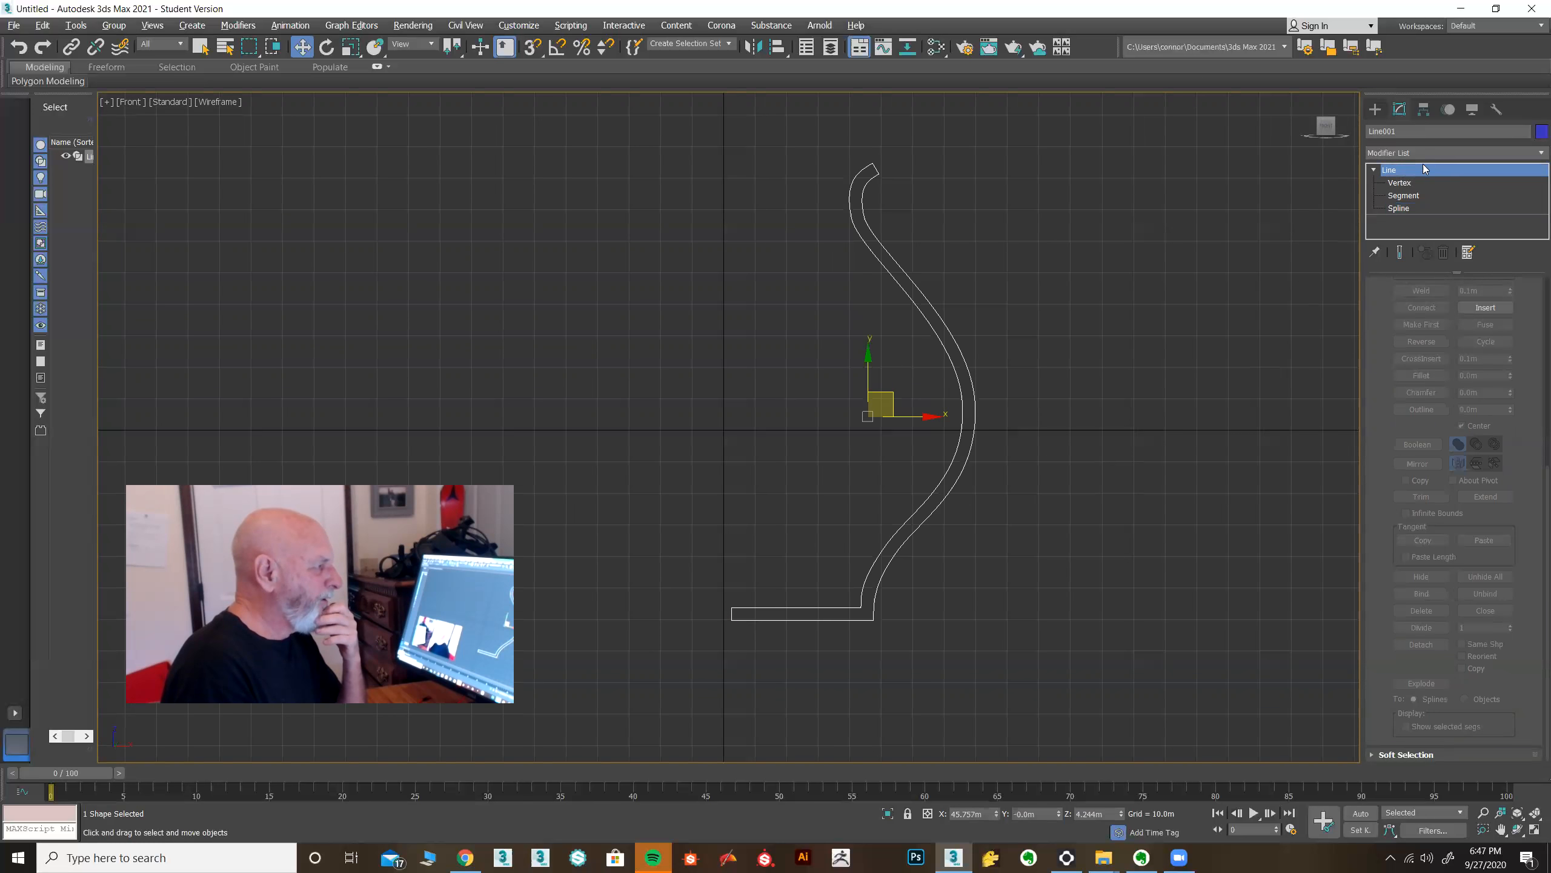
{"action": "left_click", "coordinate": [1464, 153]}
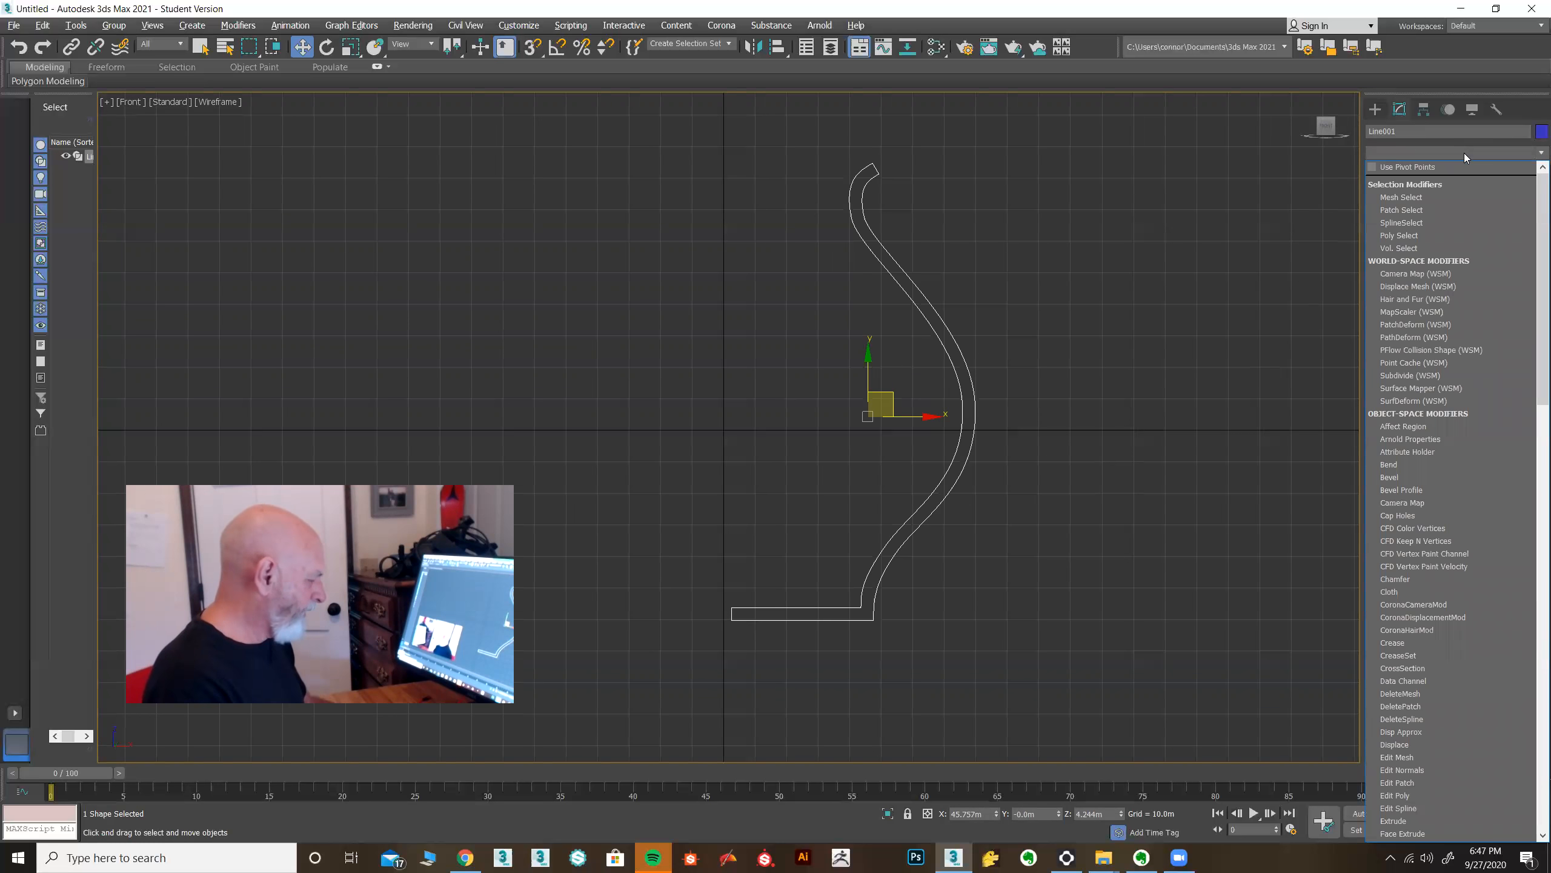
{"action": "key", "text": "l"}
{"action": "left_click", "coordinate": [1444, 166]}
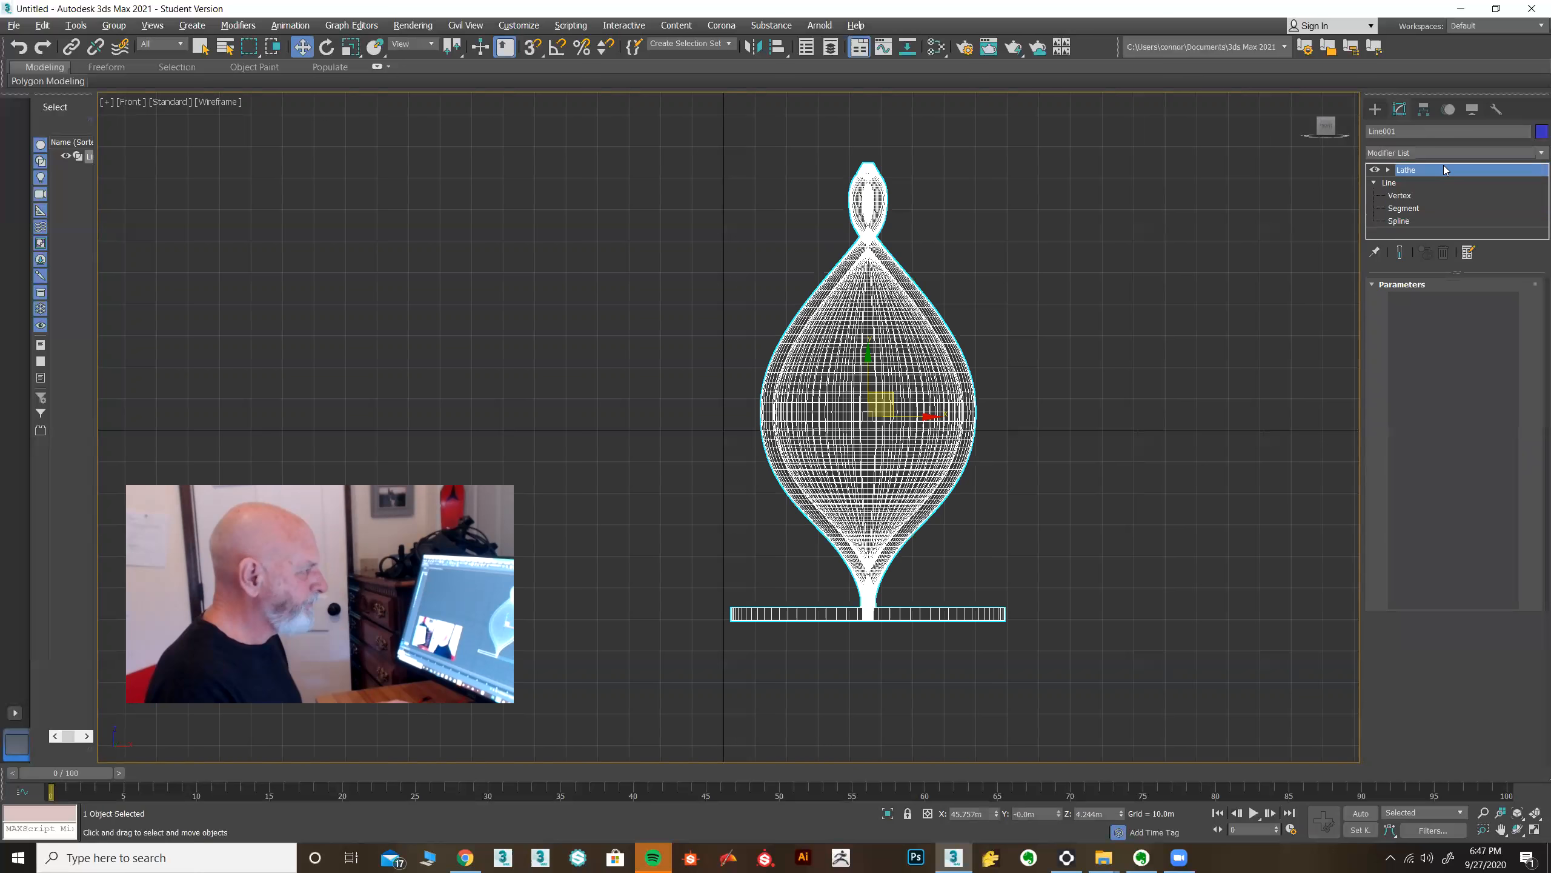
{"action": "left_click", "coordinate": [1416, 471]}
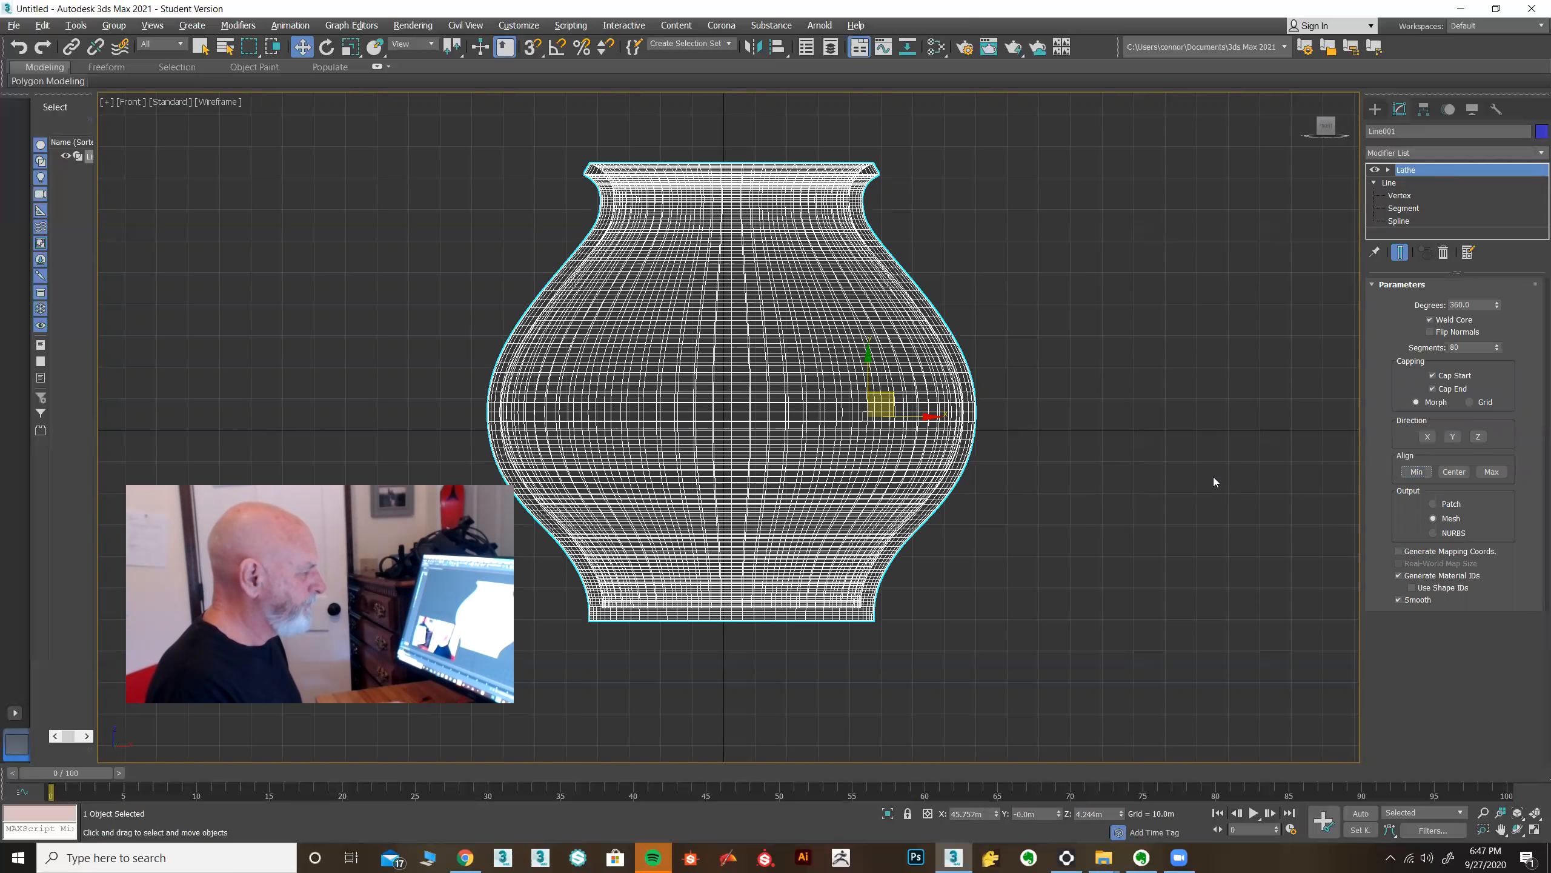
Restore the four viewports and inspect the pot's rim up close in the perspective view with edged faces off.
{"action": "left_click", "coordinate": [1534, 829]}
{"action": "left_click", "coordinate": [1117, 660]}
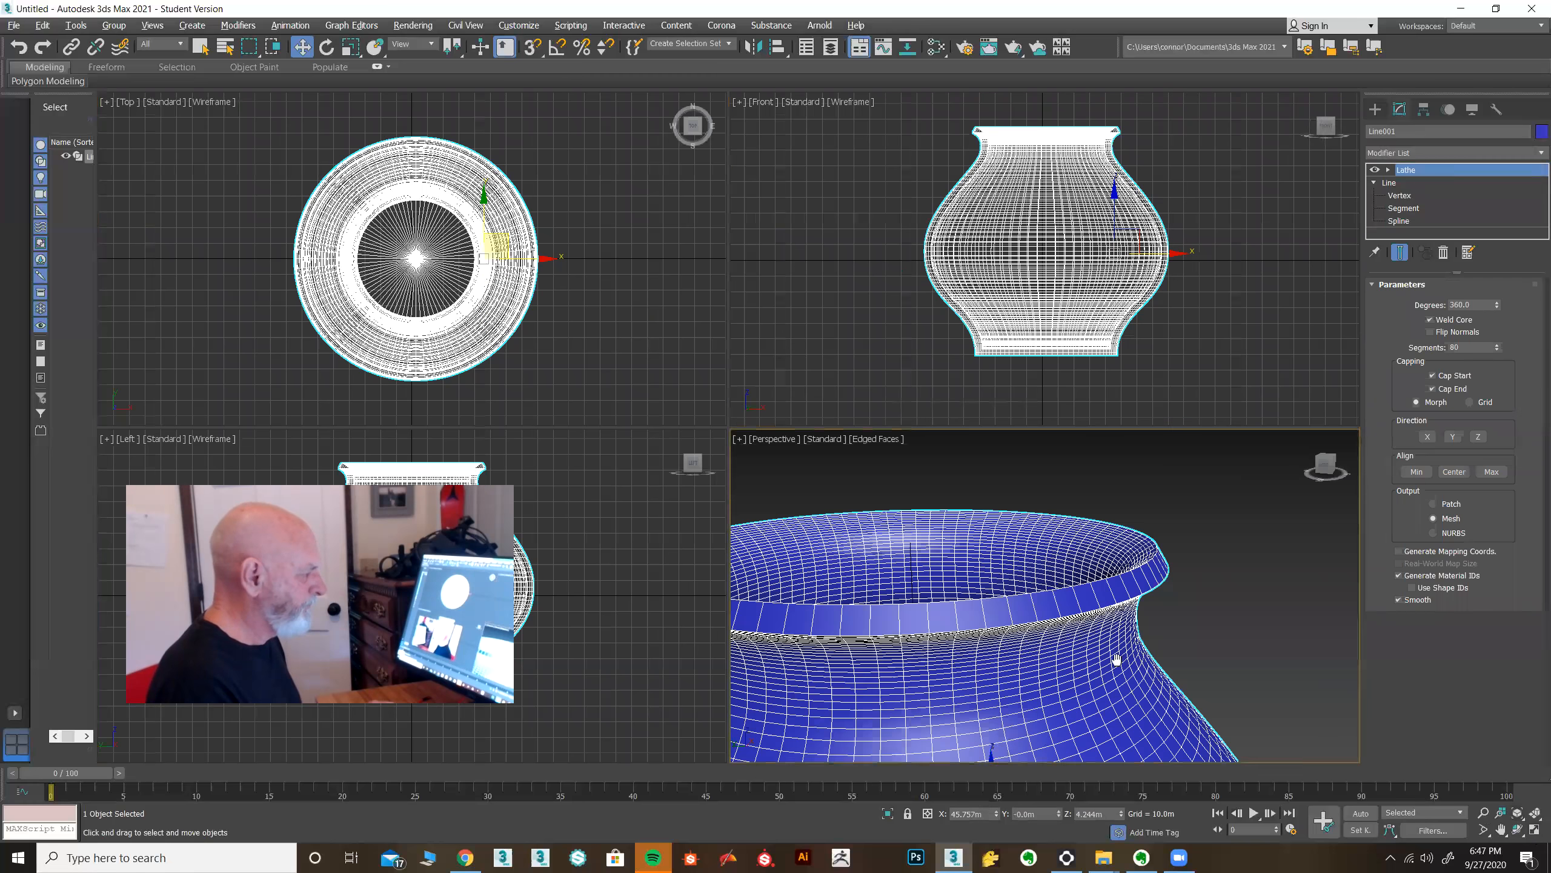
{"action": "scroll", "coordinate": [1195, 614], "scroll_direction": "down", "scroll_amount": 6}
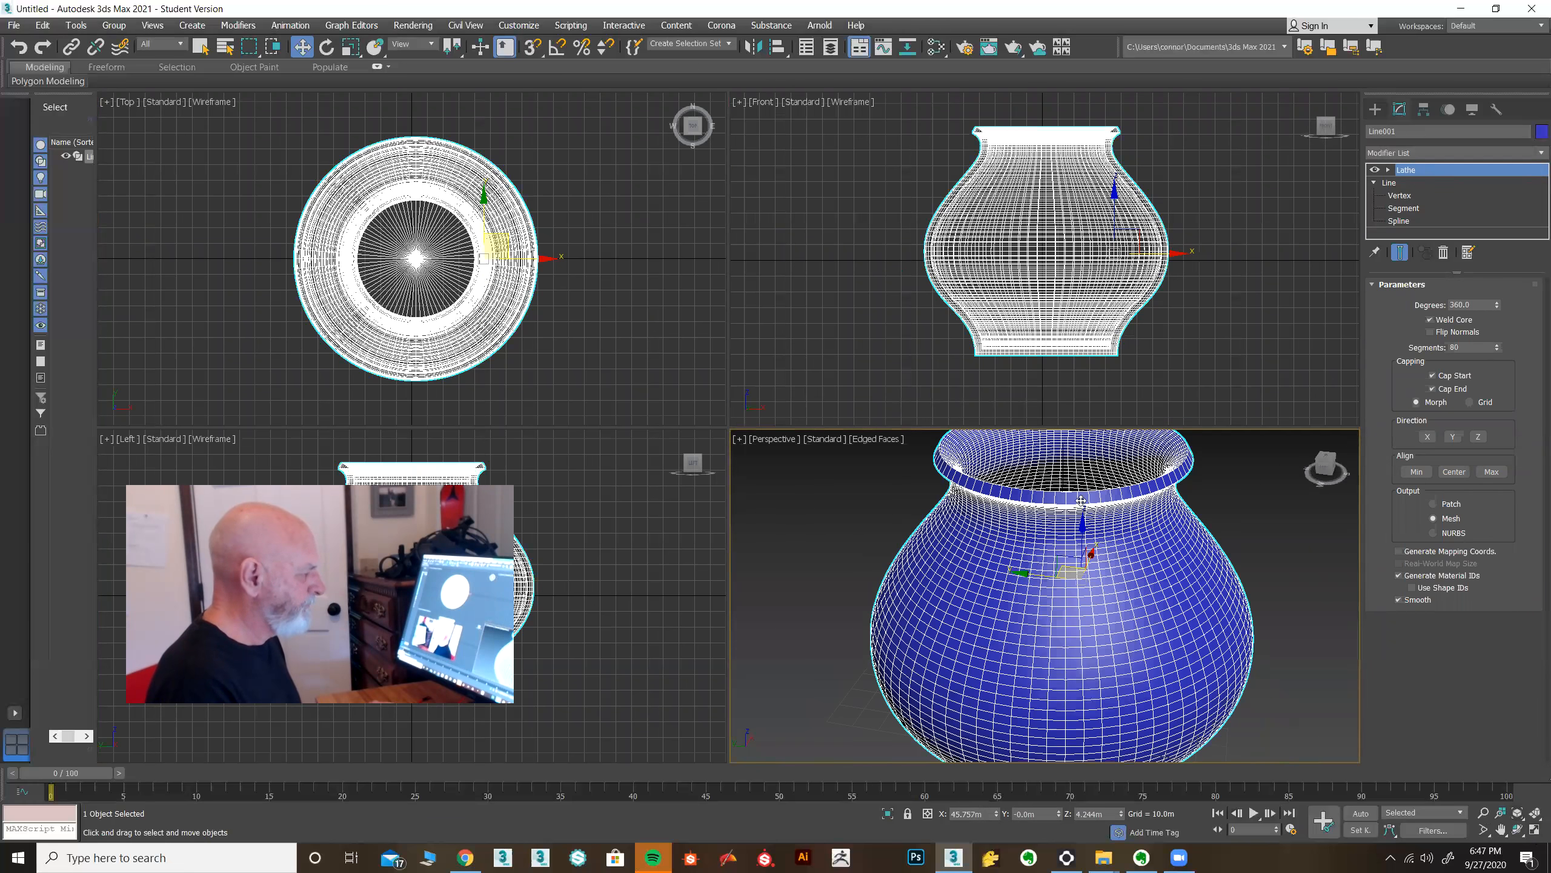
{"action": "mouse_move", "coordinate": [1072, 535]}
{"action": "middle_mouse_down", "text": "alt"}
{"action": "mouse_move", "coordinate": [1081, 464]}
{"action": "mouse_move", "coordinate": [1097, 613]}
{"action": "mouse_move", "coordinate": [1117, 639]}
{"action": "mouse_move", "coordinate": [1143, 565]}
{"action": "mouse_move", "coordinate": [1183, 598]}
{"action": "mouse_move", "coordinate": [1172, 548]}
{"action": "middle_mouse_up", "text": "alt"}
{"action": "key", "text": "F4"}
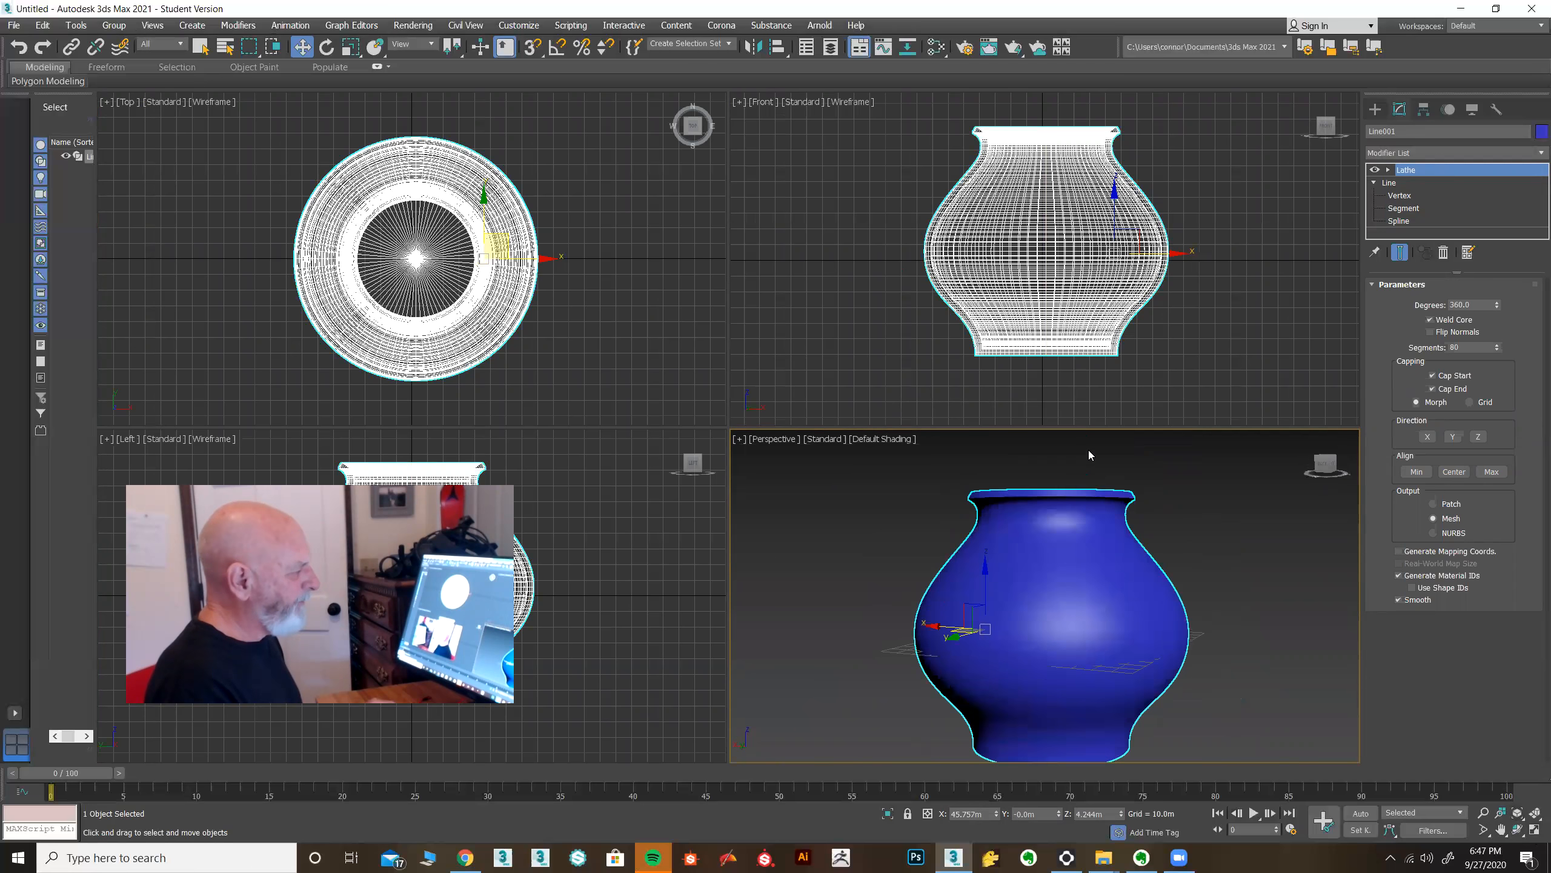
{"action": "scroll", "coordinate": [1087, 454], "scroll_direction": "up", "scroll_amount": 5}
{"action": "middle_click_drag", "start_coordinate": [1105, 484], "coordinate": [1049, 508], "text": "alt"}
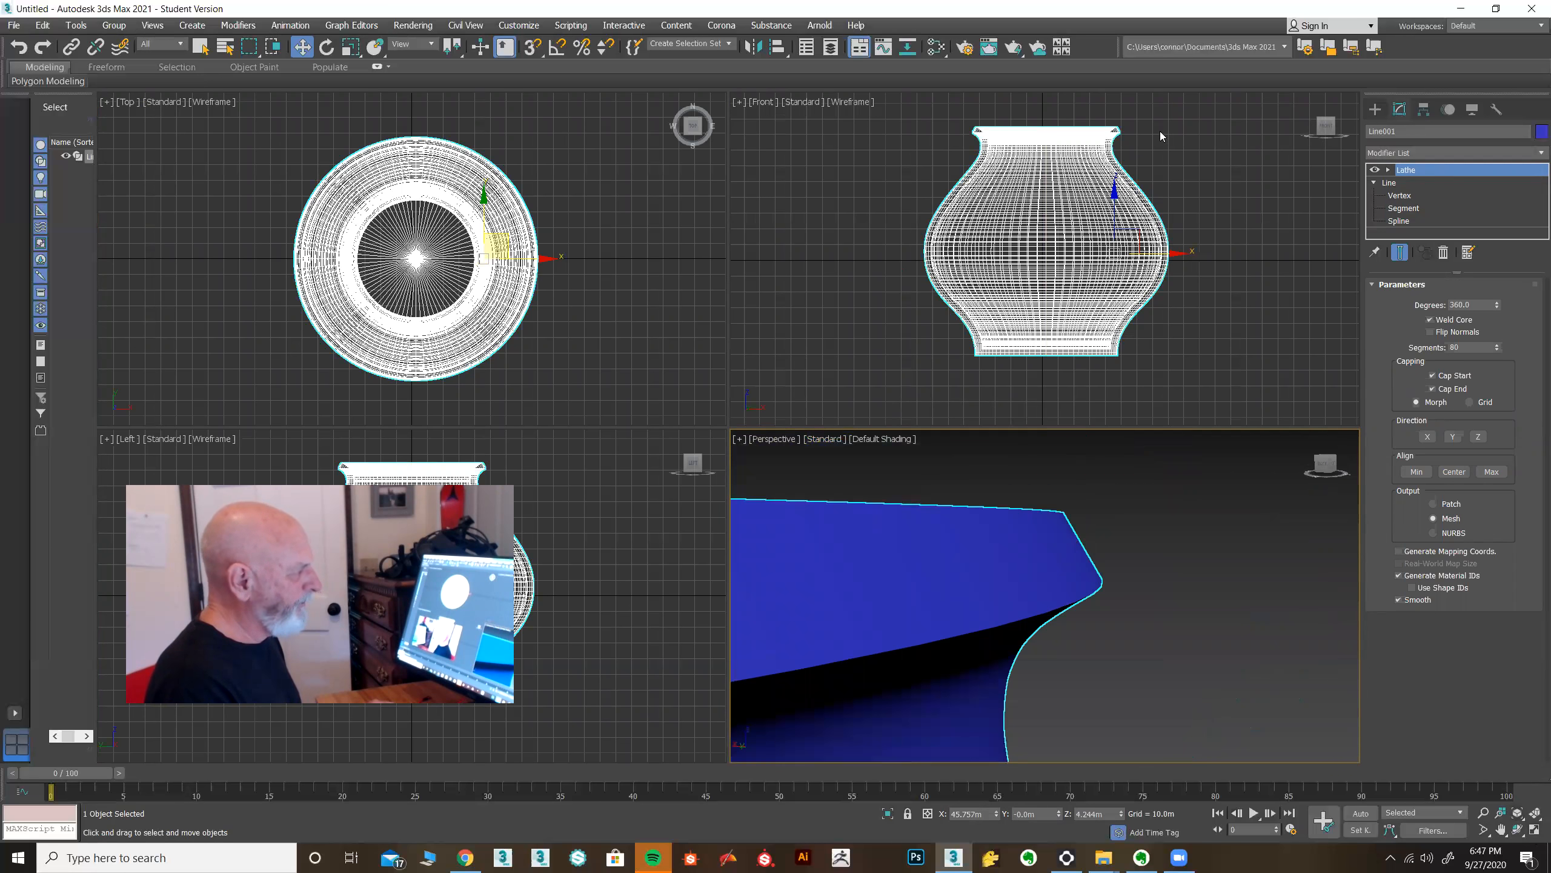
{"action": "scroll", "coordinate": [1160, 131], "scroll_direction": "up", "scroll_amount": 4}
{"action": "scroll", "coordinate": [1054, 270], "scroll_direction": "up", "scroll_amount": 2}
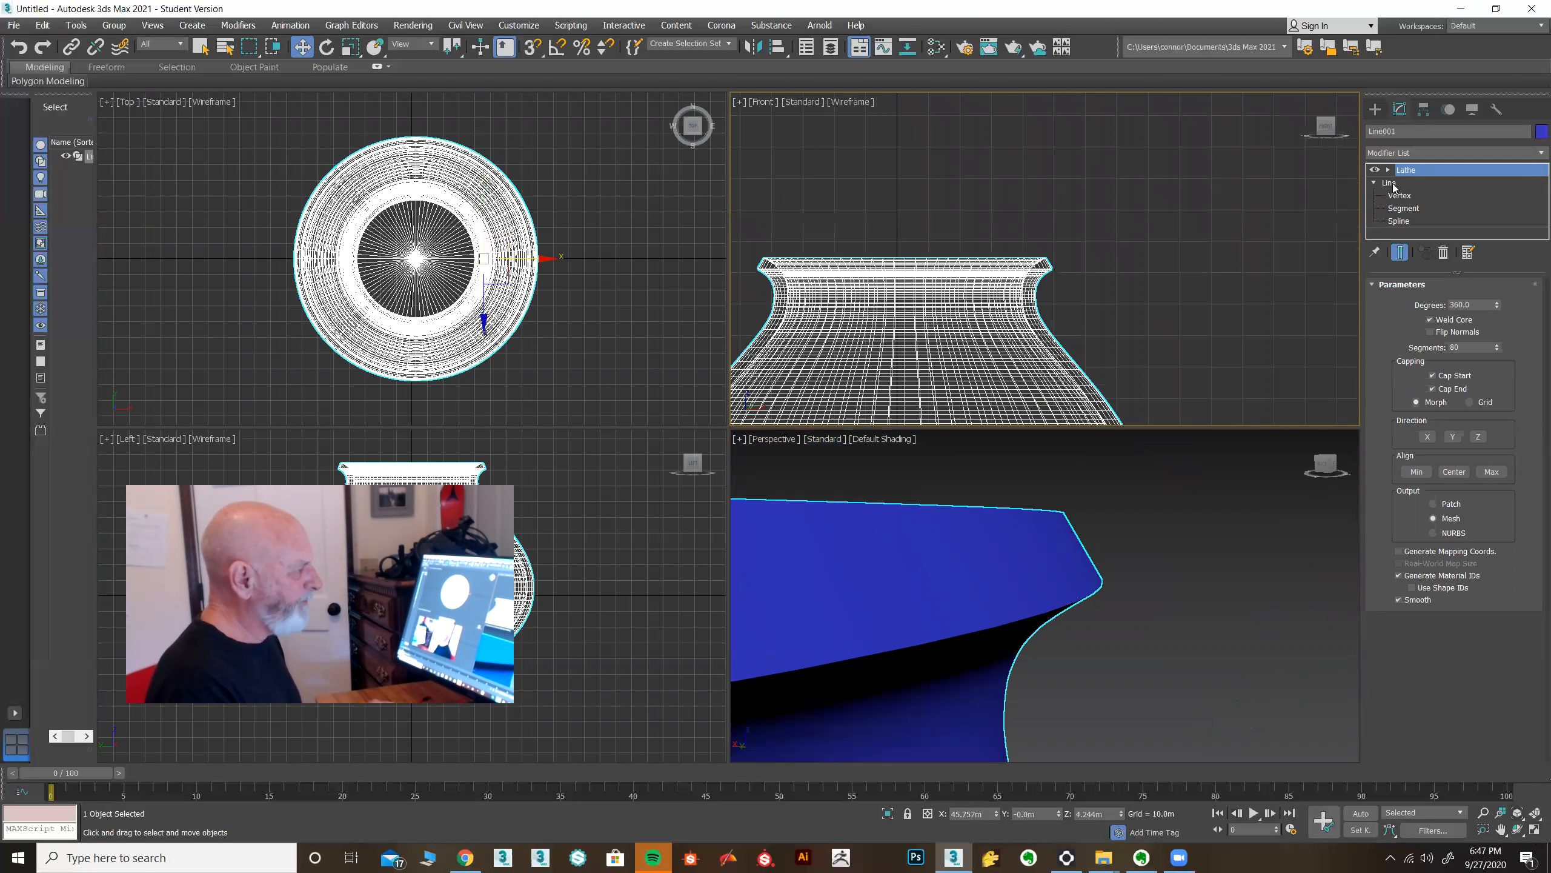
Drop to the Line level and zoom the maximized Front view in on the rim end of the profile.
{"action": "left_click", "coordinate": [1392, 184]}
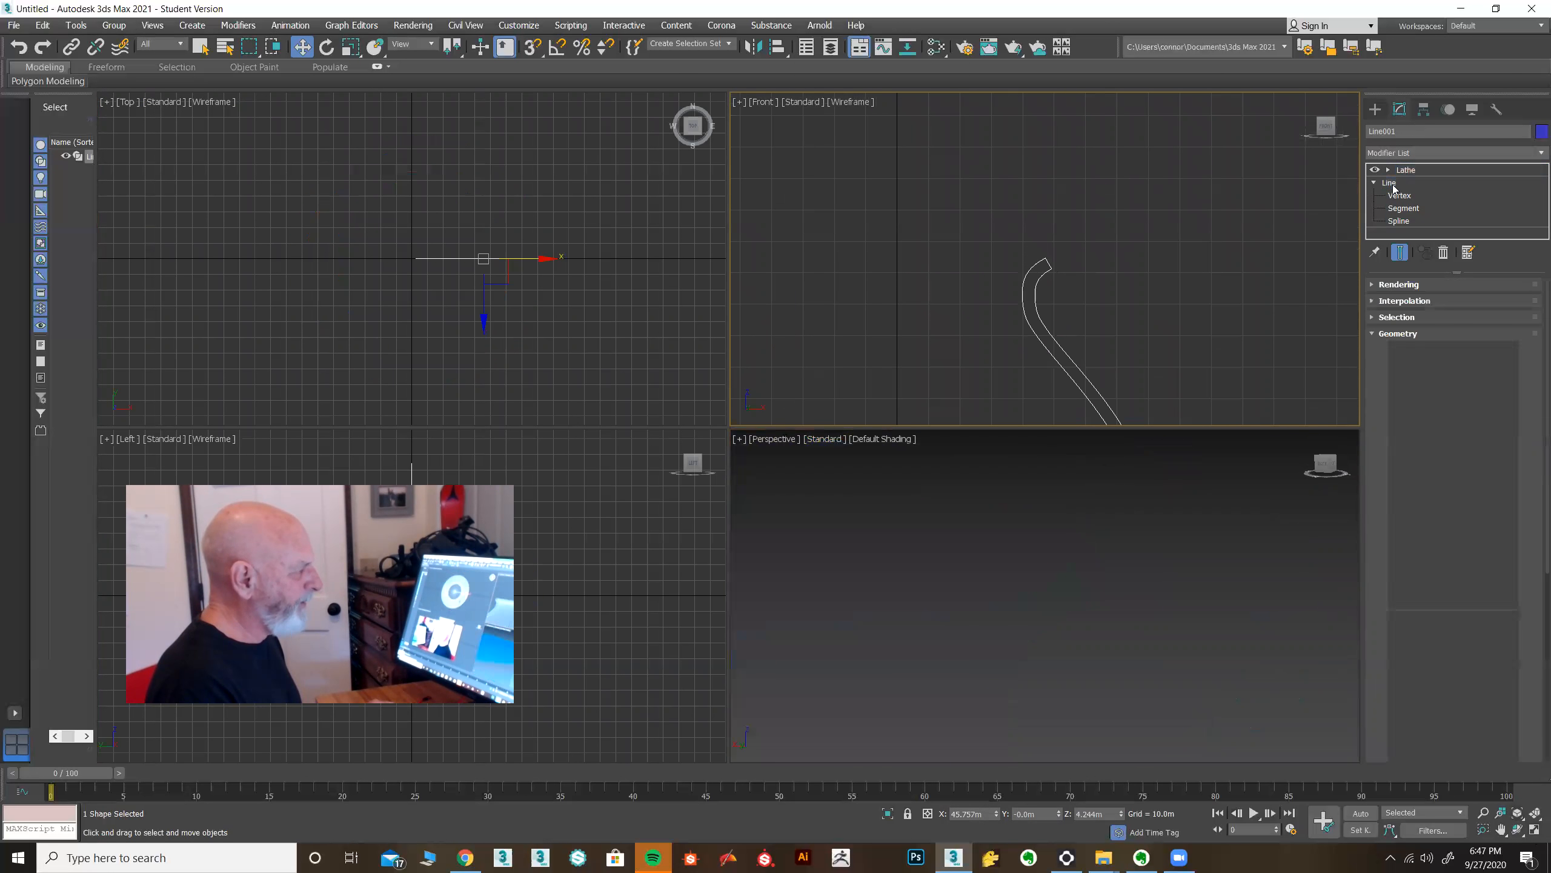
{"action": "left_click", "coordinate": [1399, 254]}
{"action": "left_click", "coordinate": [1400, 252]}
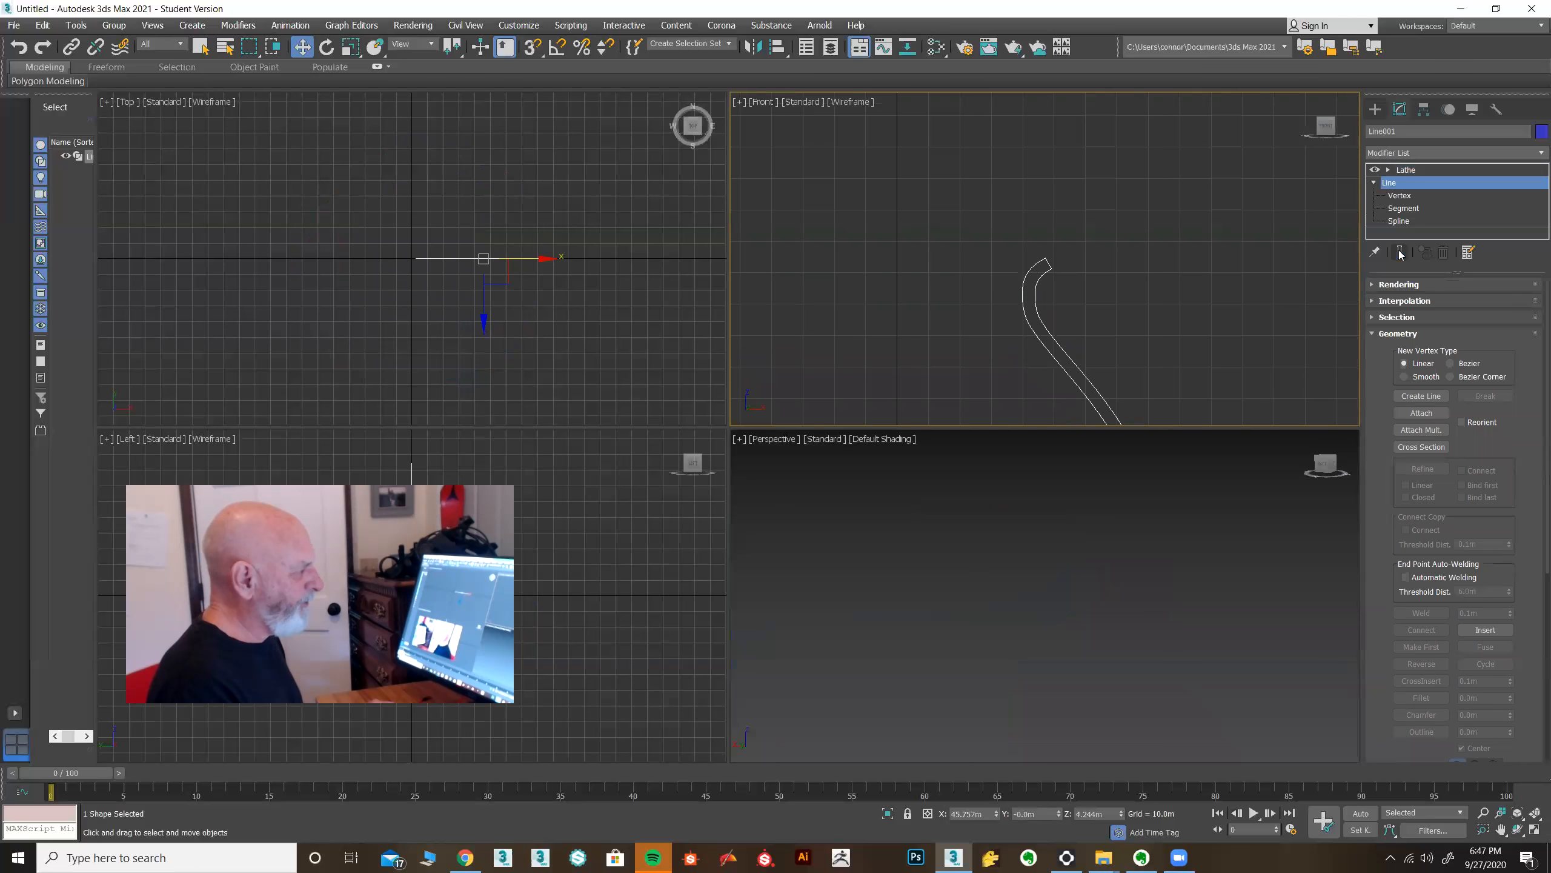
{"action": "left_click", "coordinate": [1400, 252]}
{"action": "left_click", "coordinate": [1400, 252]}
{"action": "middle_click_drag", "start_coordinate": [1177, 303], "coordinate": [1153, 299]}
{"action": "scroll", "coordinate": [1045, 270], "scroll_direction": "up", "scroll_amount": 2}
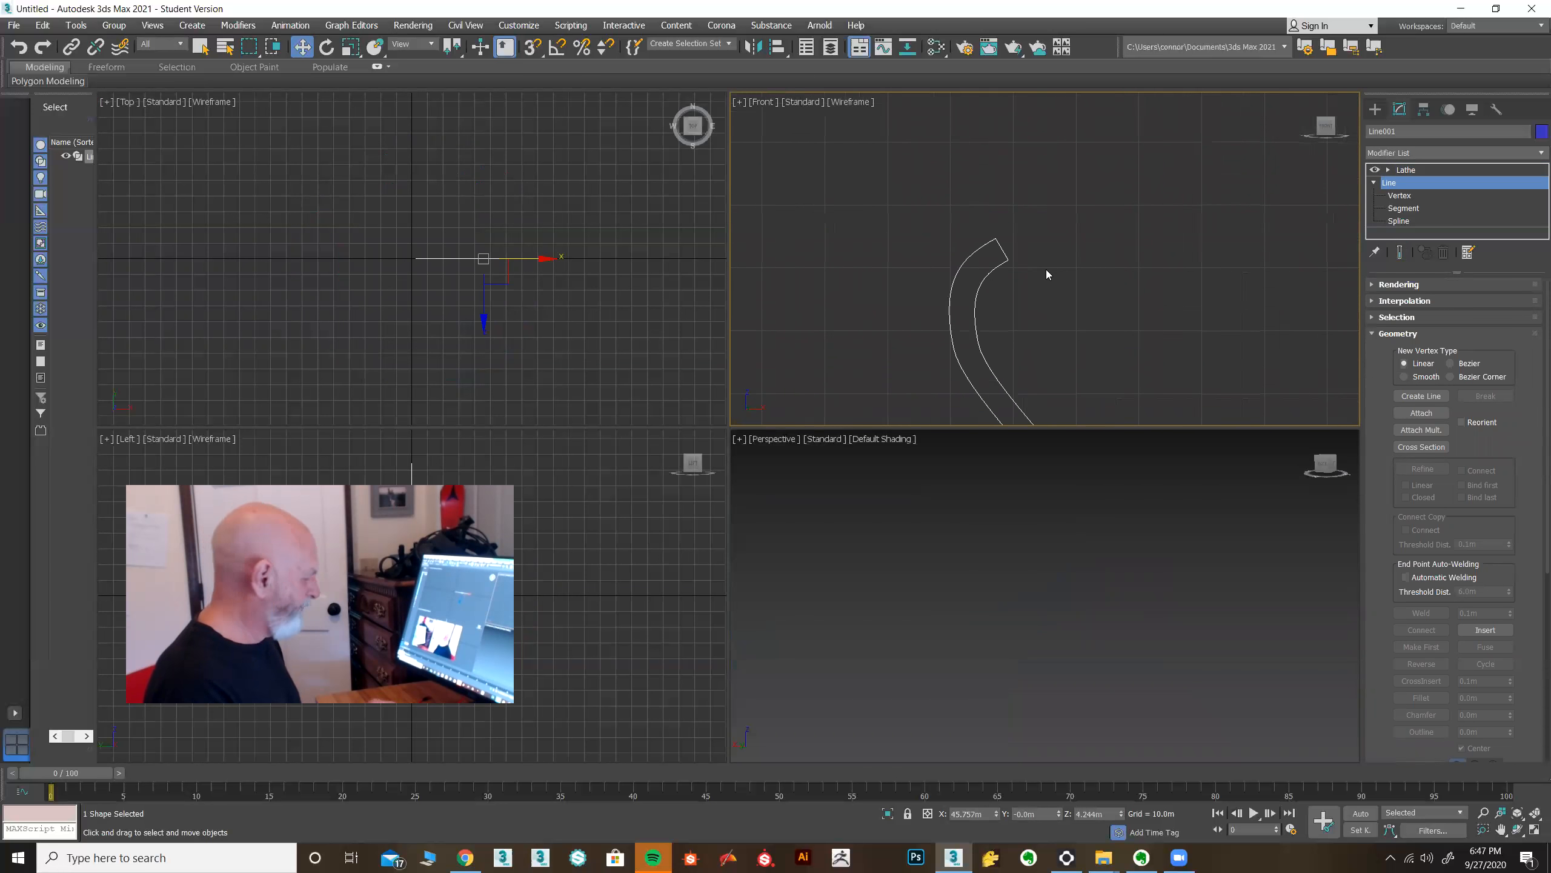
{"action": "key", "text": "alt+w"}
{"action": "middle_click_drag", "start_coordinate": [994, 298], "coordinate": [1256, 180]}
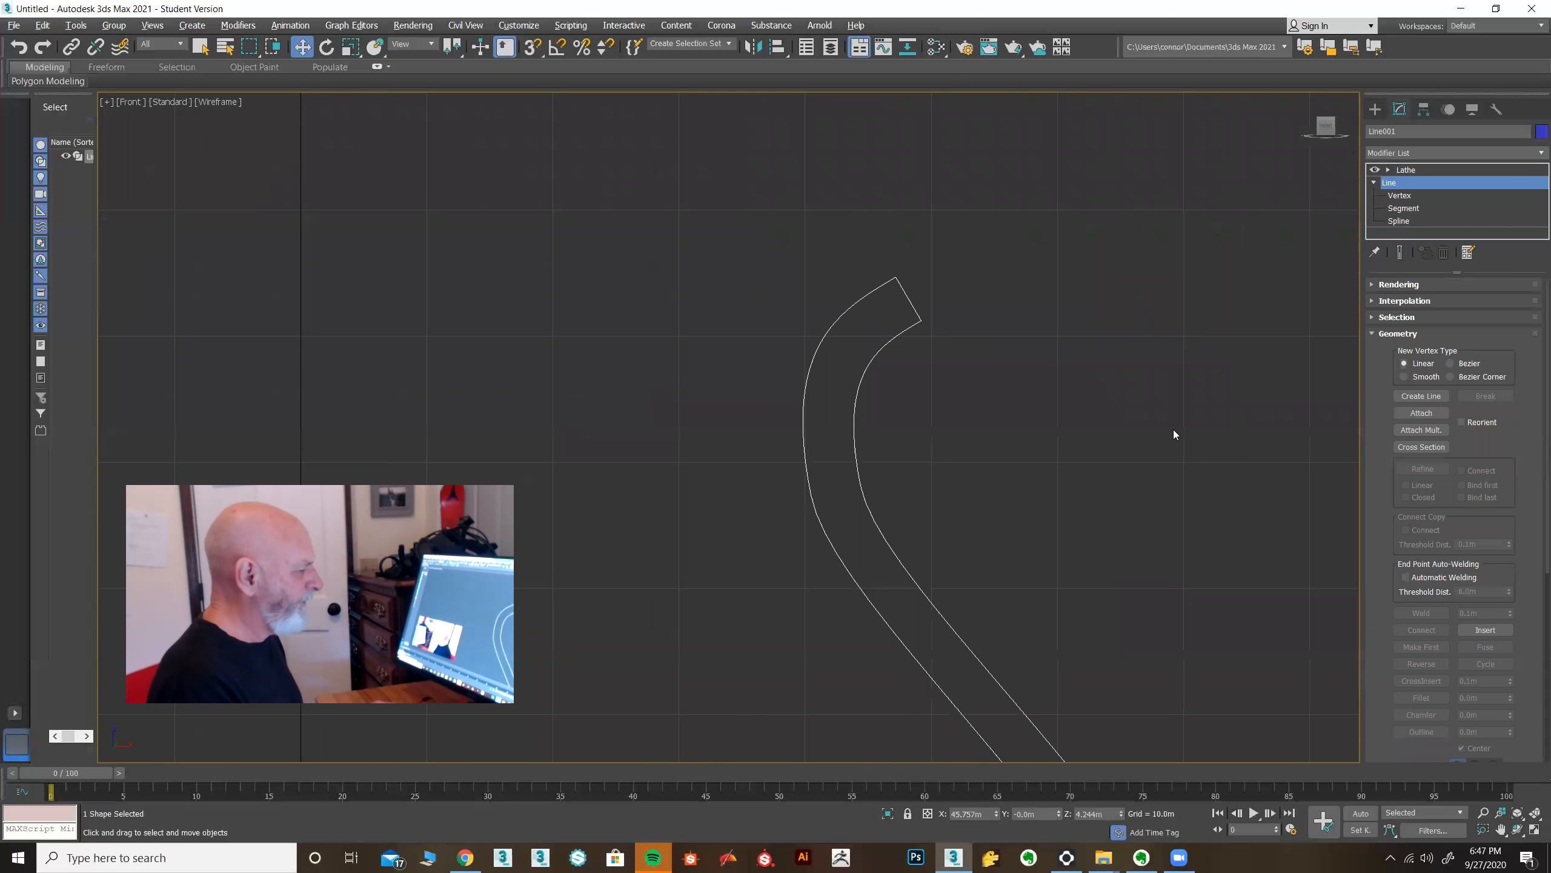
{"action": "key", "text": "alt+w"}
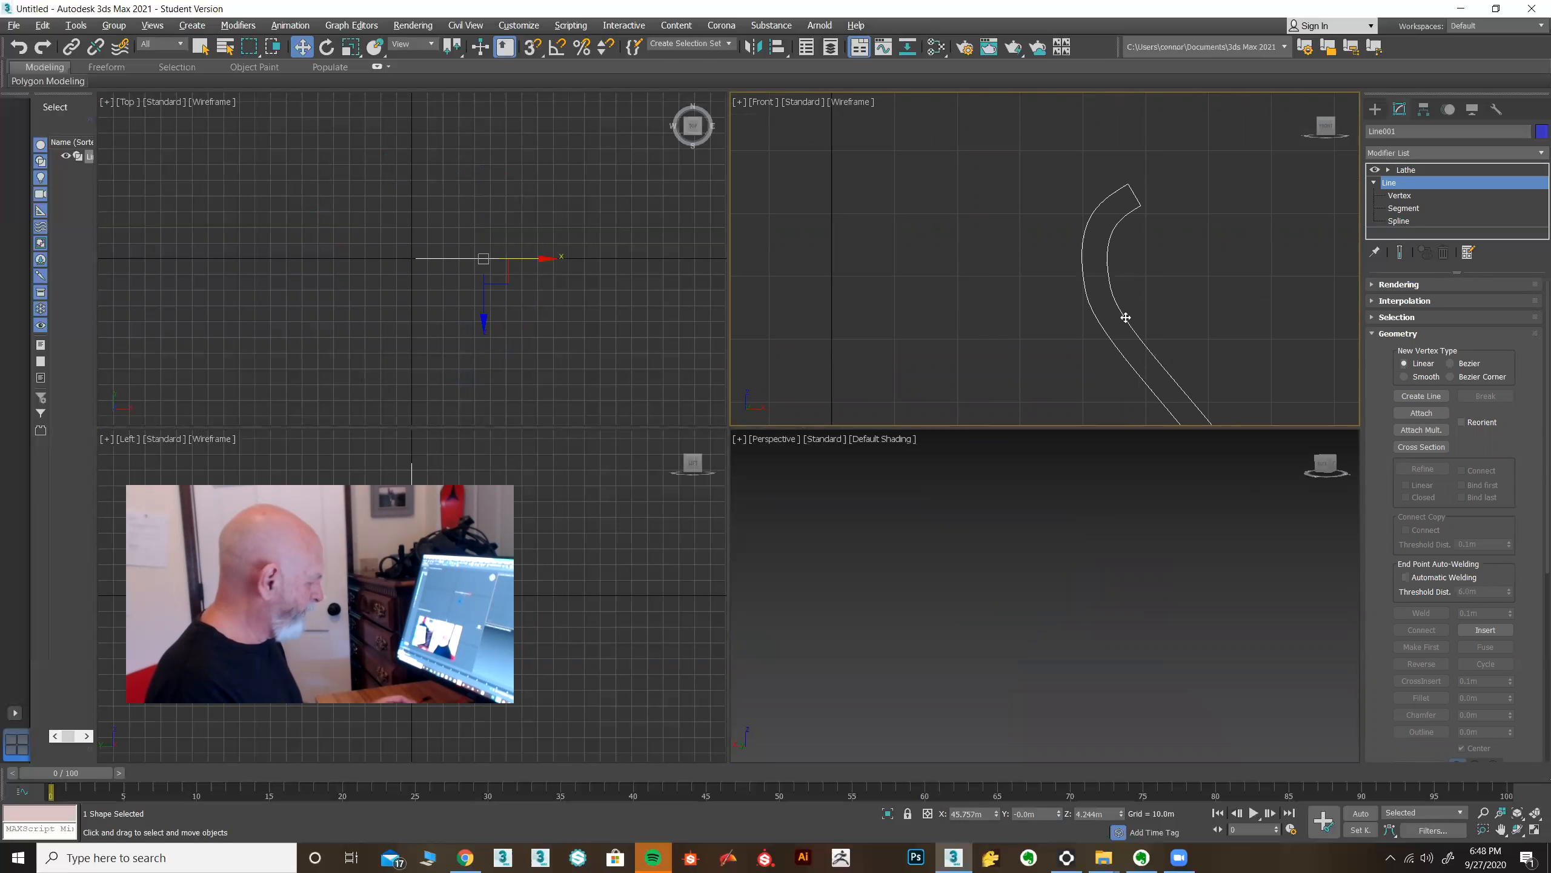
{"action": "key", "text": "alt+w"}
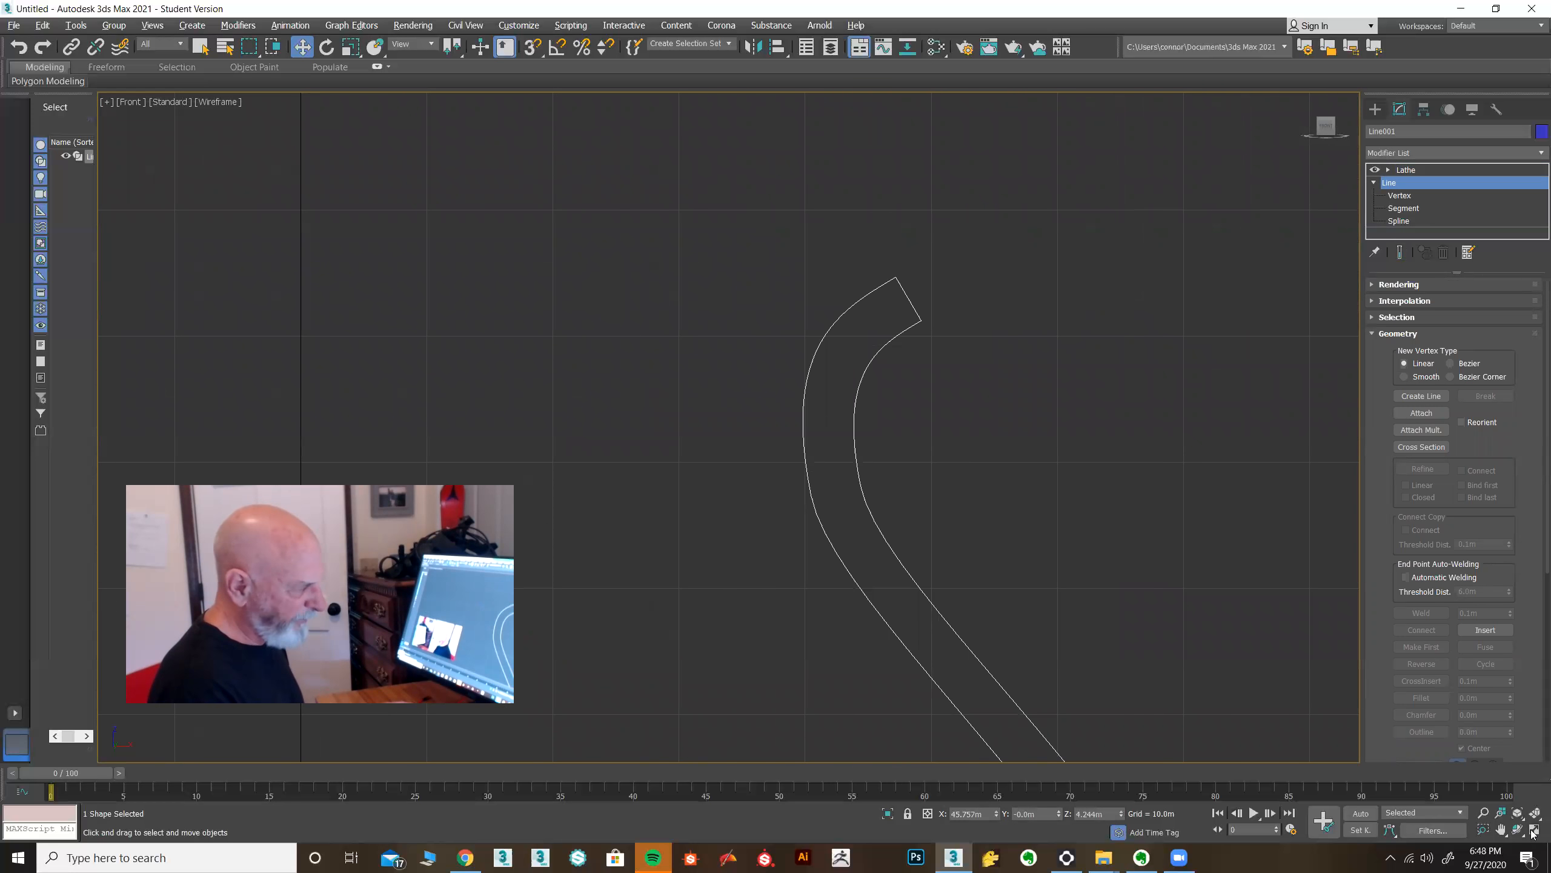
{"action": "left_click", "coordinate": [1535, 832]}
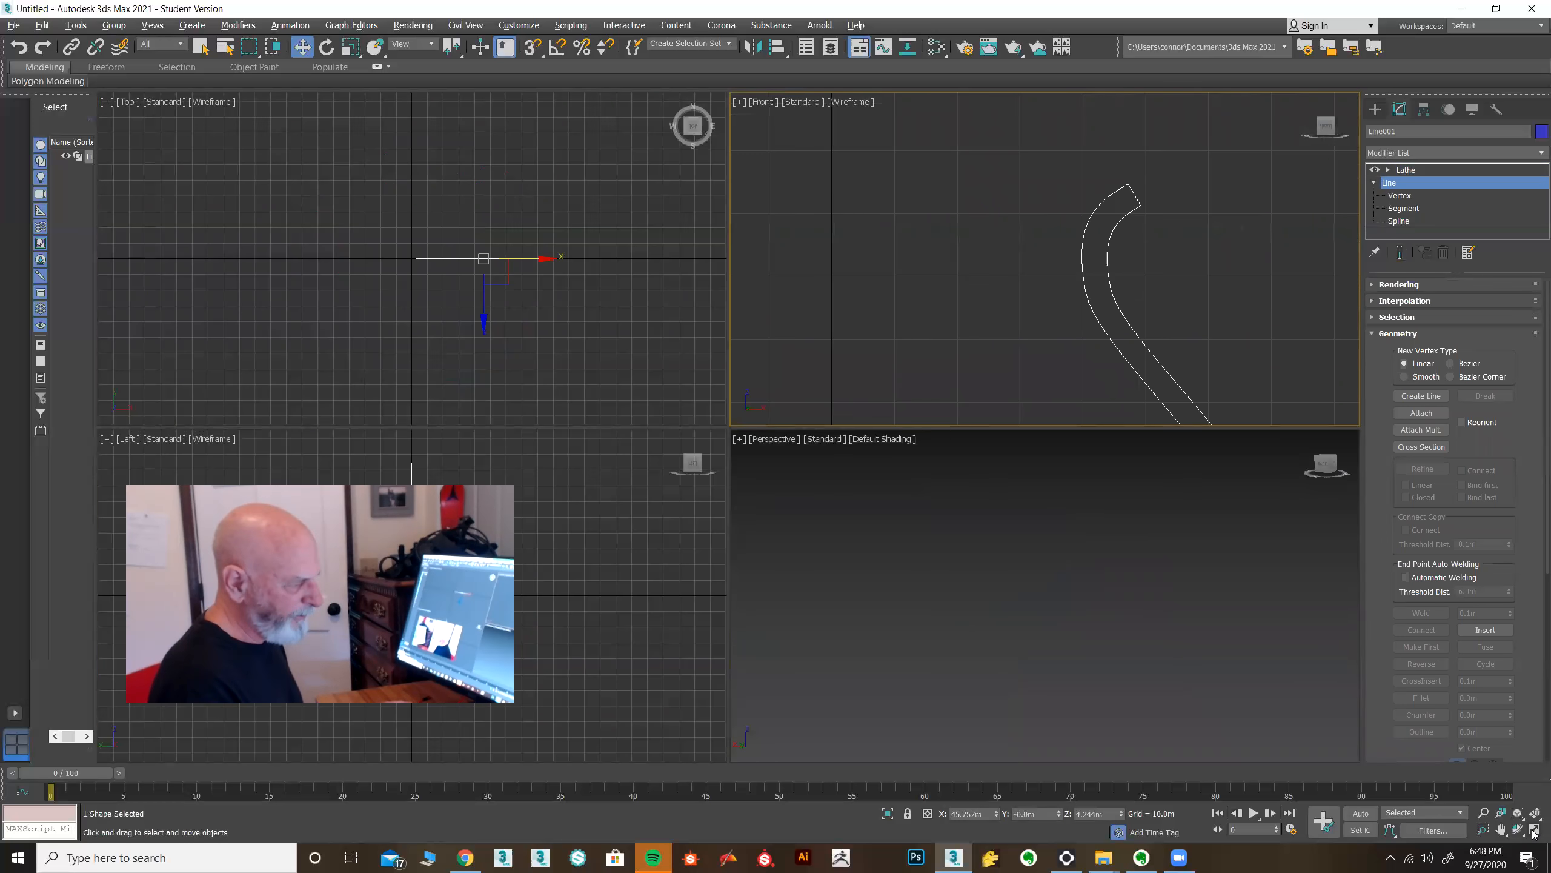
{"action": "left_click", "coordinate": [1535, 832]}
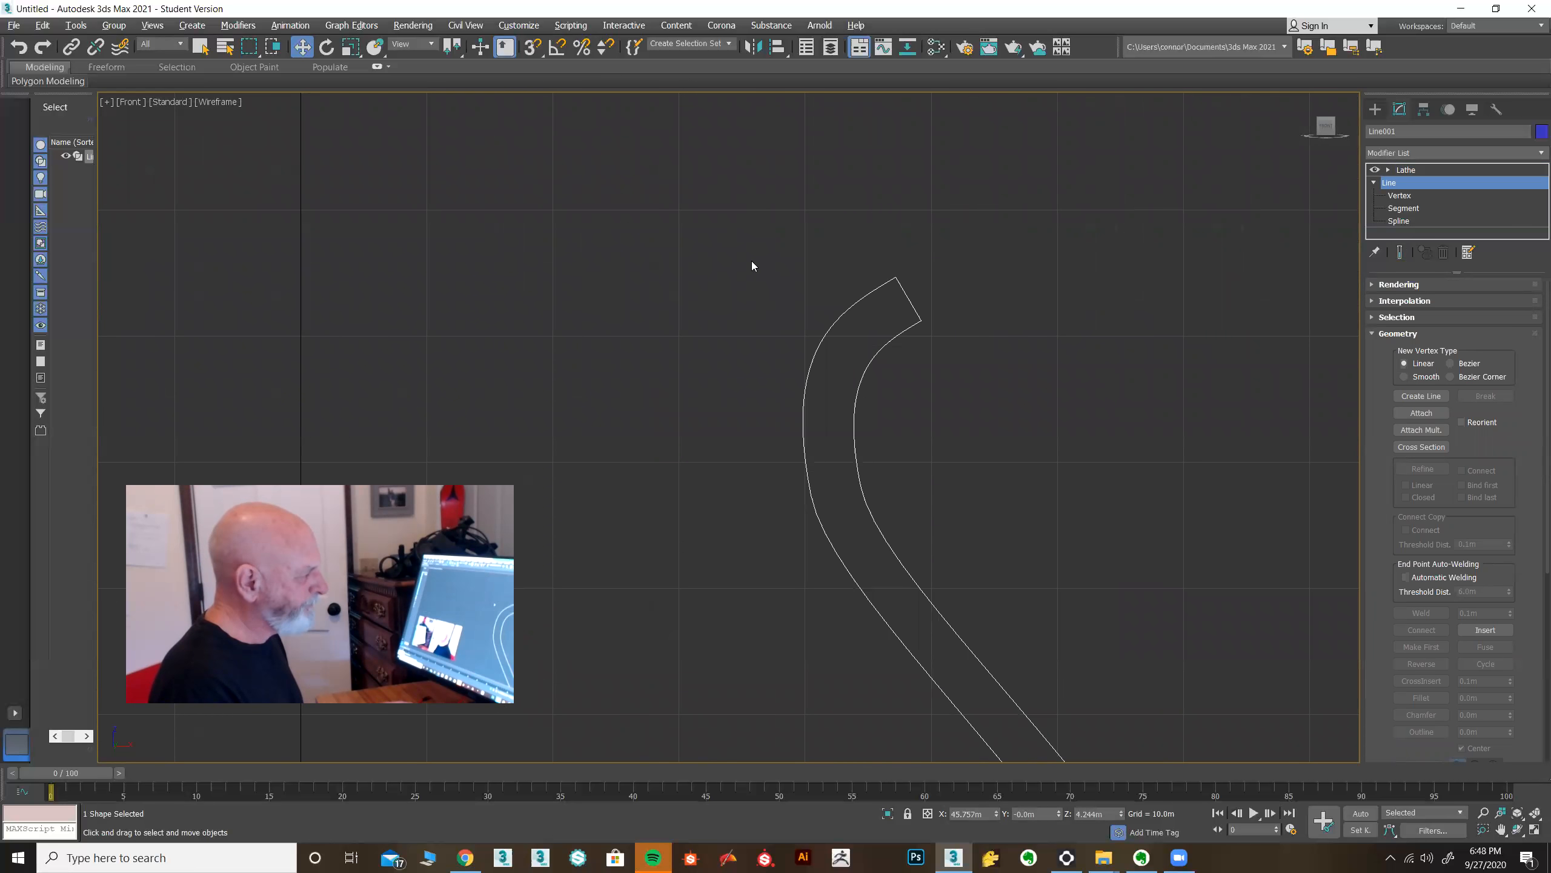
{"action": "scroll", "coordinate": [911, 308], "scroll_direction": "up", "scroll_amount": 8}
{"action": "middle_click_drag", "start_coordinate": [965, 307], "coordinate": [853, 317]}
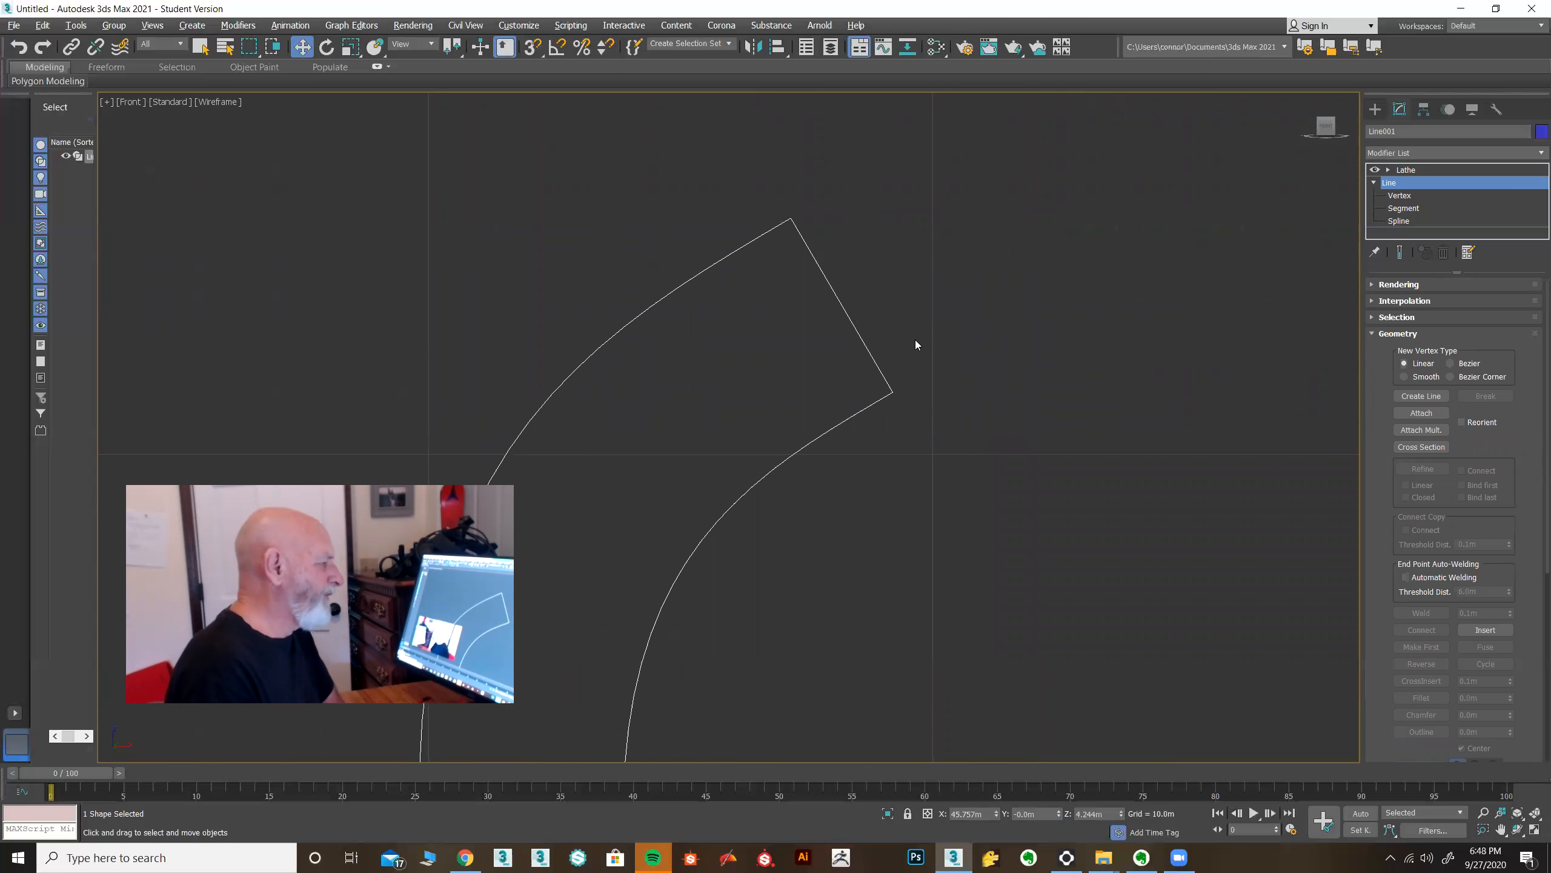
Select the two rim corner vertices in Vertex mode and fillet them to round the lip.
{"action": "left_click", "coordinate": [1404, 199]}
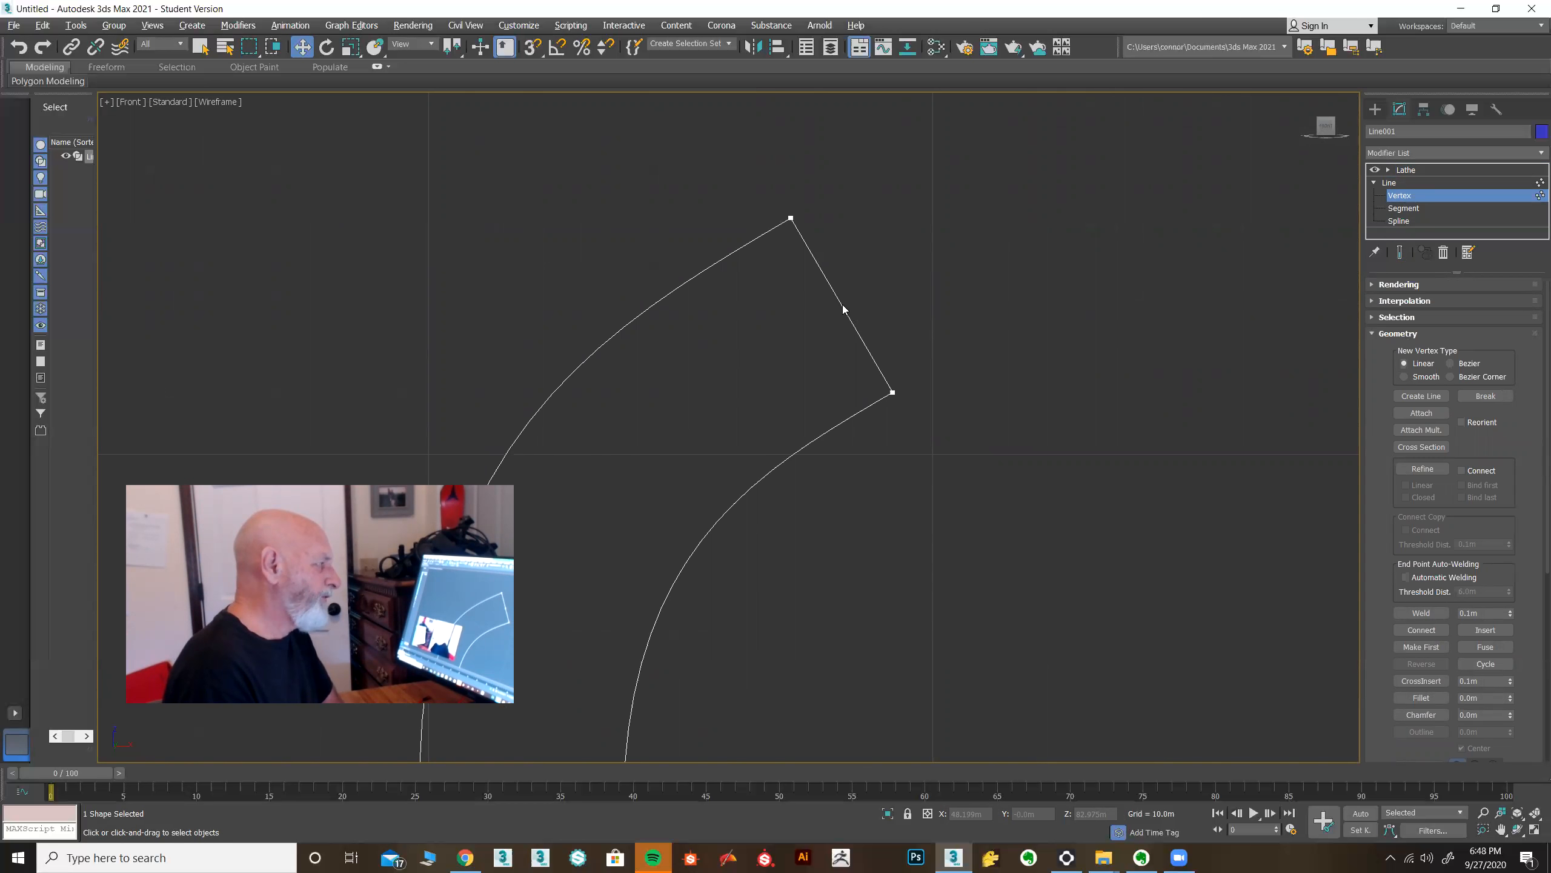
{"action": "left_click_drag", "start_coordinate": [1372, 622], "coordinate": [1370, 436]}
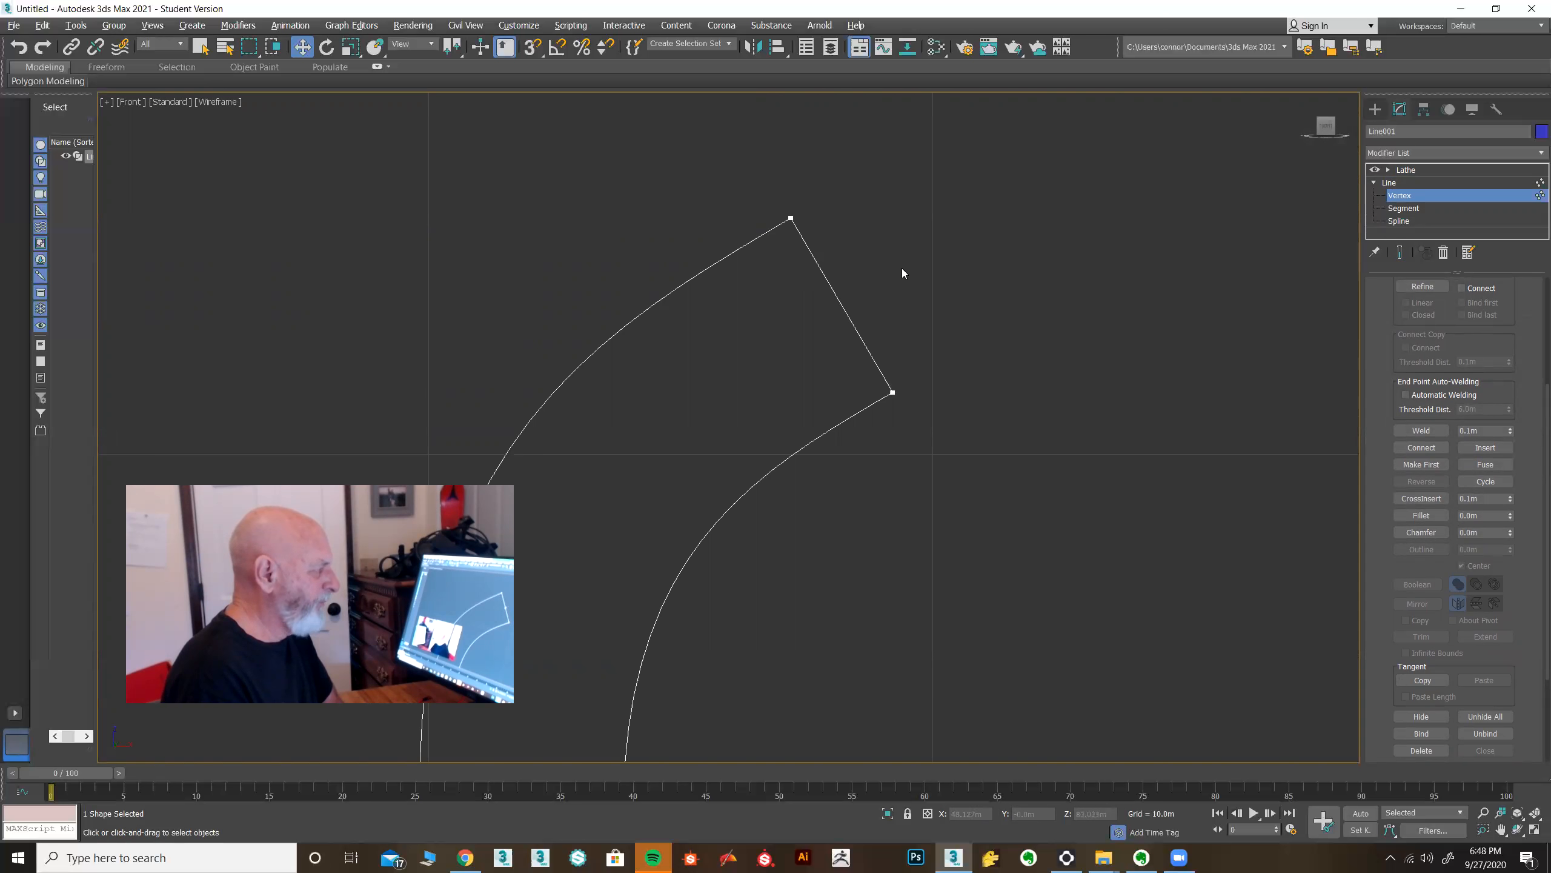
{"action": "left_click_drag", "start_coordinate": [736, 175], "coordinate": [935, 484]}
{"action": "left_click", "coordinate": [1423, 515]}
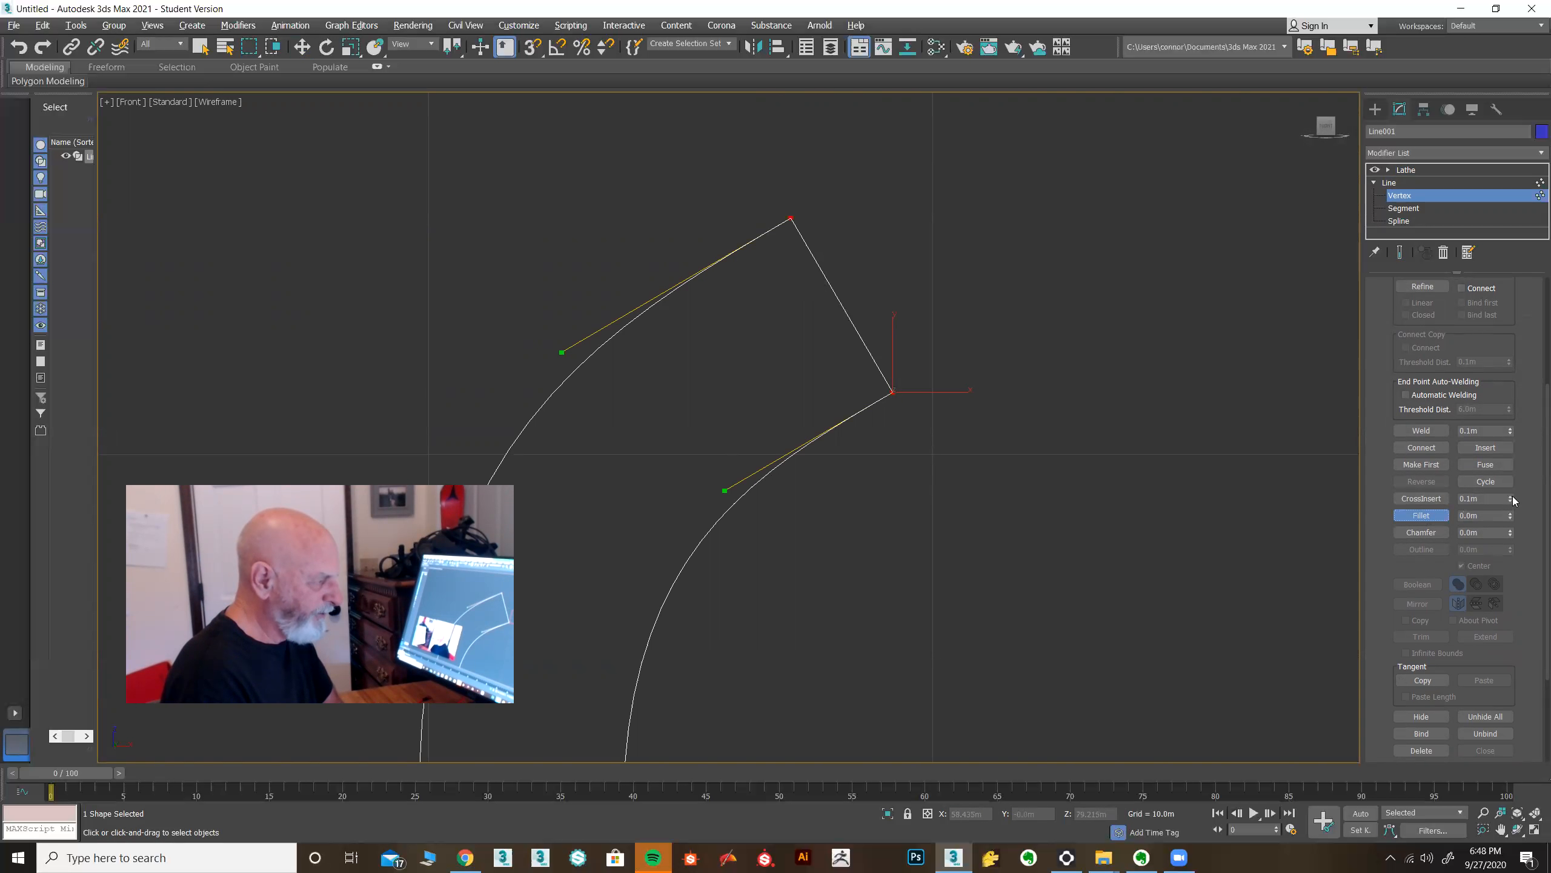
{"action": "left_click_drag", "start_coordinate": [894, 384], "coordinate": [904, 302]}
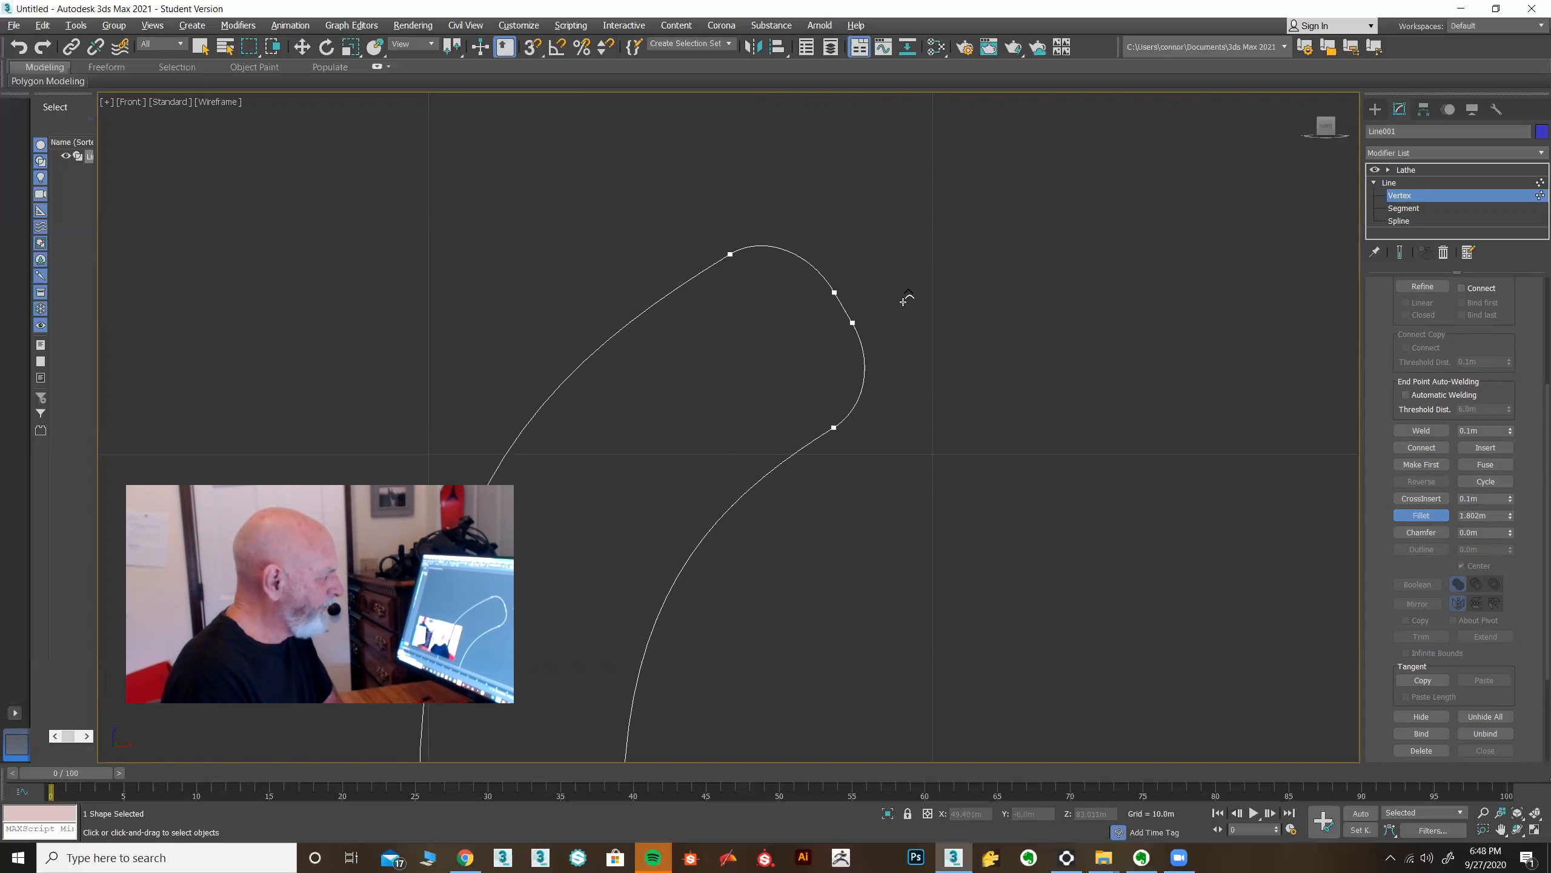
Return to the Lathe level and review the rounded-rim pot in the perspective and Front views.
{"action": "left_click", "coordinate": [1405, 169]}
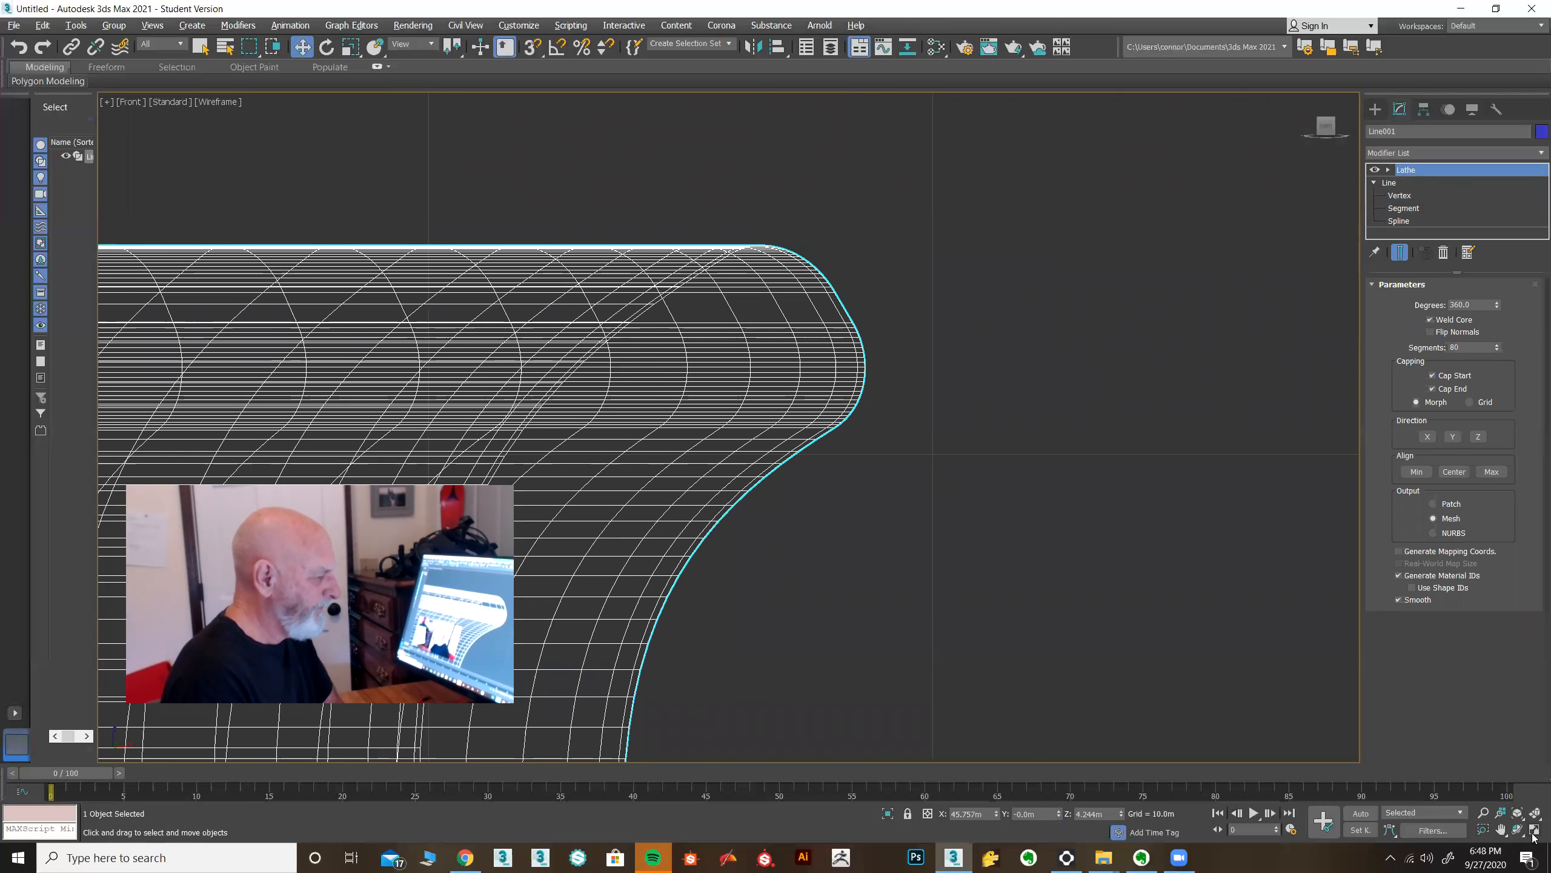
{"action": "left_click", "coordinate": [1535, 829]}
{"action": "scroll", "coordinate": [1232, 675], "scroll_direction": "up", "scroll_amount": 5}
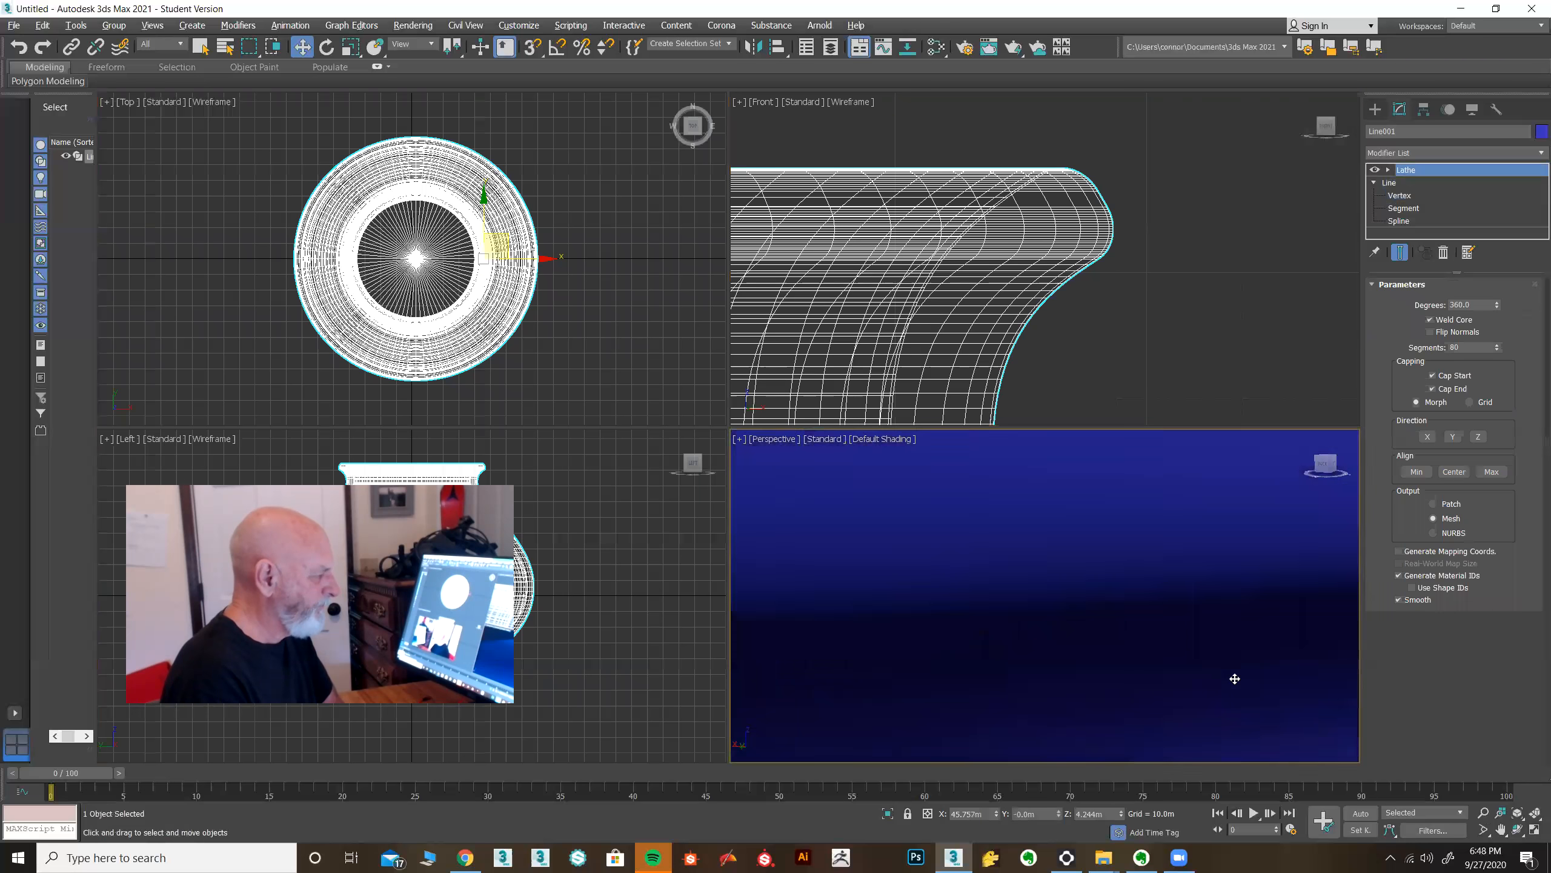
{"action": "scroll", "coordinate": [1234, 678], "scroll_direction": "up", "scroll_amount": 5}
{"action": "scroll", "coordinate": [1235, 678], "scroll_direction": "down", "scroll_amount": 5}
{"action": "middle_click_drag", "start_coordinate": [1207, 693], "coordinate": [1212, 693], "text": "alt"}
{"action": "middle_click_drag", "start_coordinate": [1212, 693], "coordinate": [1115, 580]}
{"action": "scroll", "coordinate": [1113, 595], "scroll_direction": "down", "scroll_amount": 4}
{"action": "middle_click_drag", "start_coordinate": [1119, 688], "coordinate": [1054, 652], "text": "alt"}
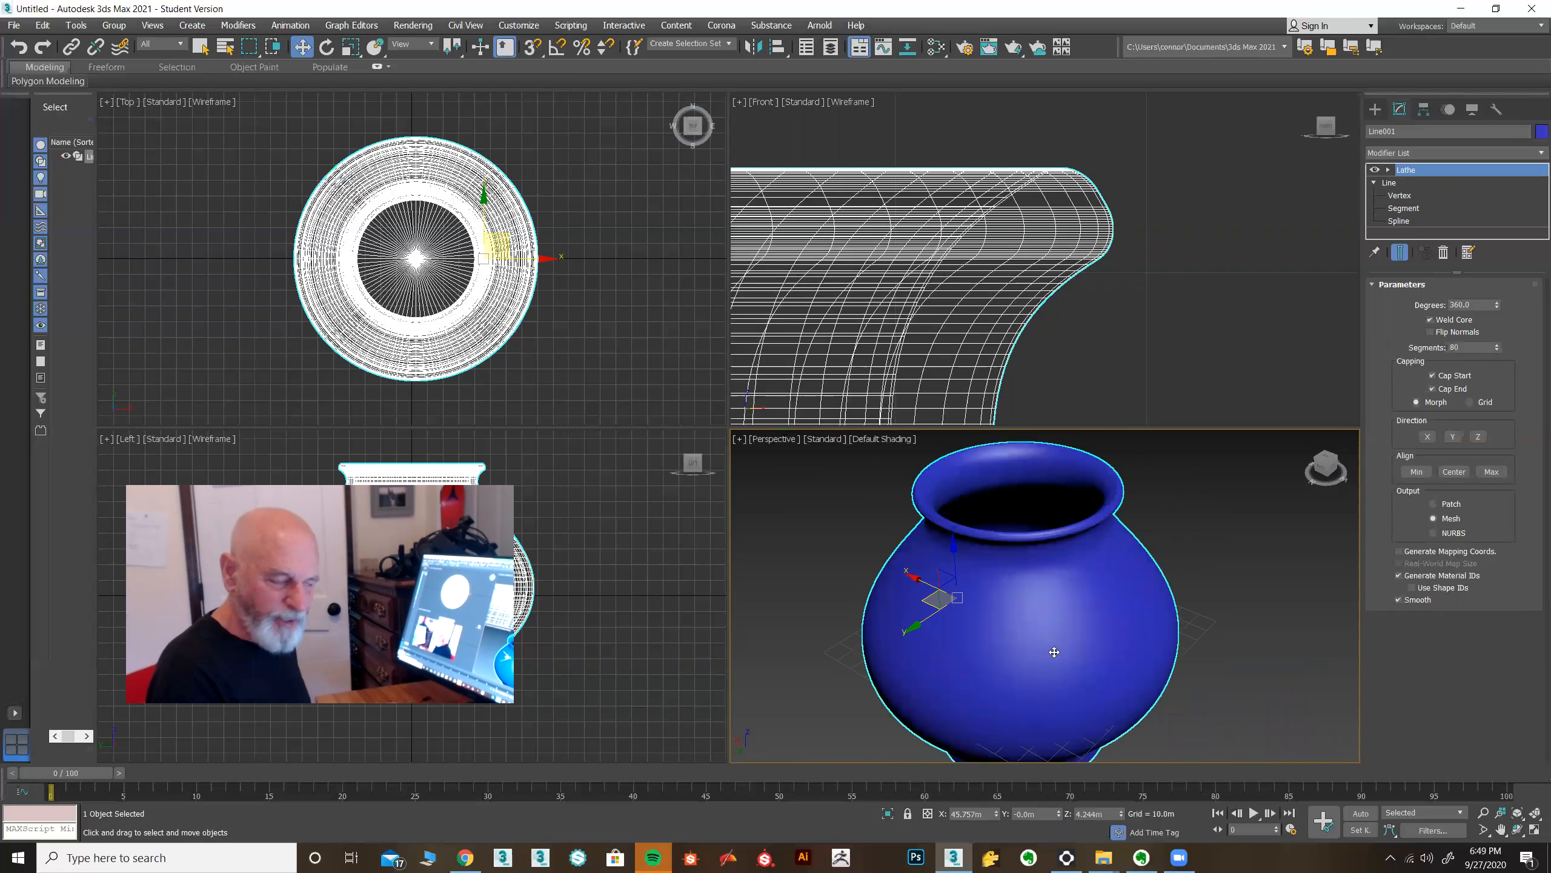
{"action": "scroll", "coordinate": [1072, 382], "scroll_direction": "down", "scroll_amount": 5}
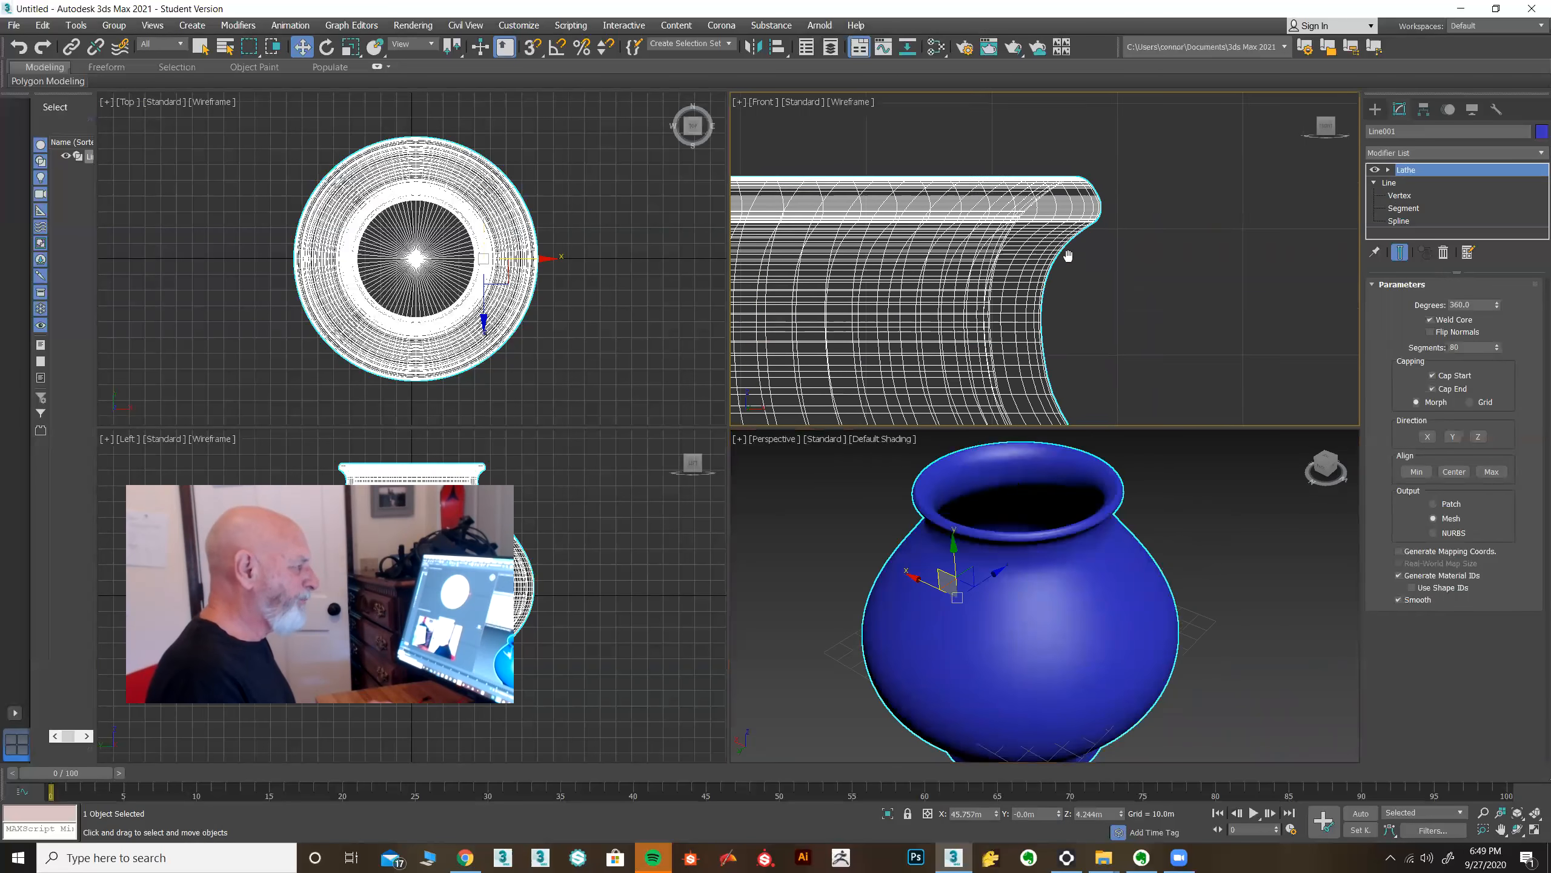
{"action": "scroll", "coordinate": [1038, 247], "scroll_direction": "down", "scroll_amount": 4}
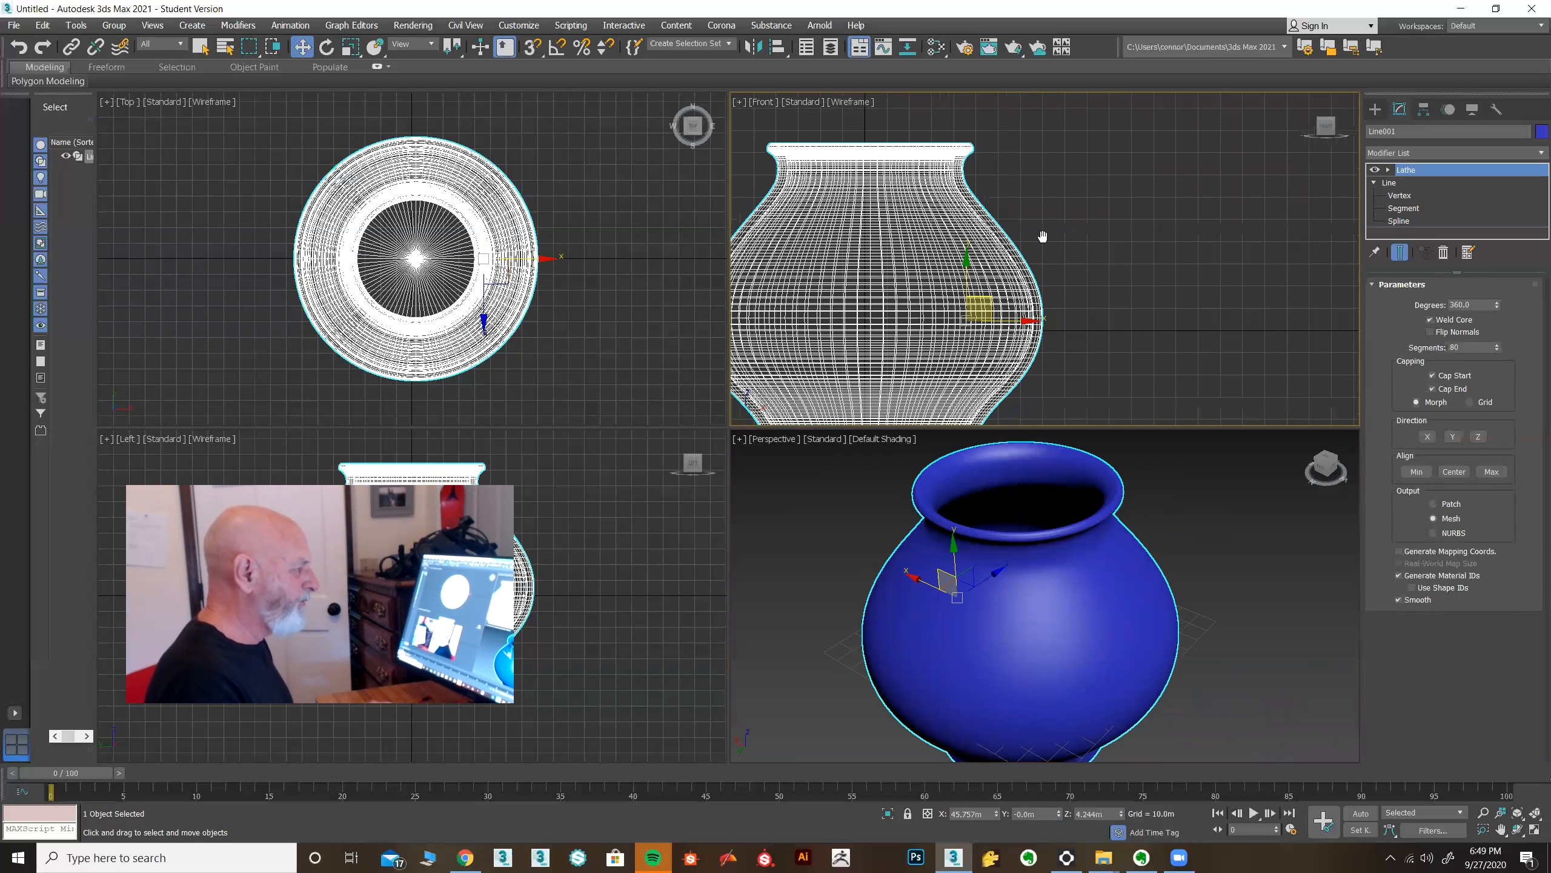
{"action": "middle_click_drag", "start_coordinate": [1079, 338], "coordinate": [1079, 343], "text": "alt"}
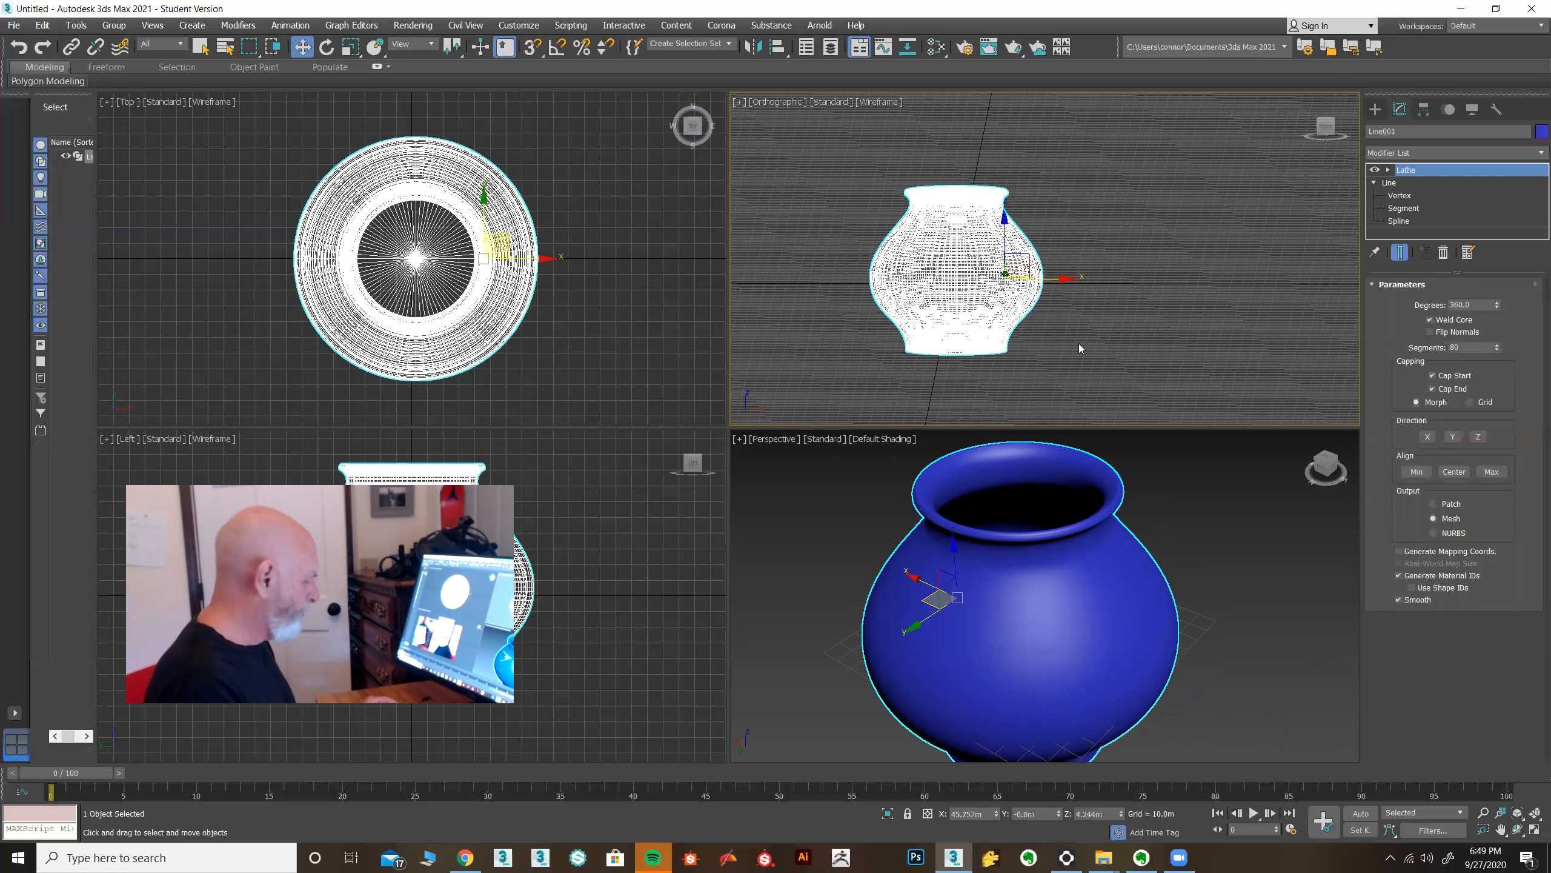
{"action": "key", "text": "f"}
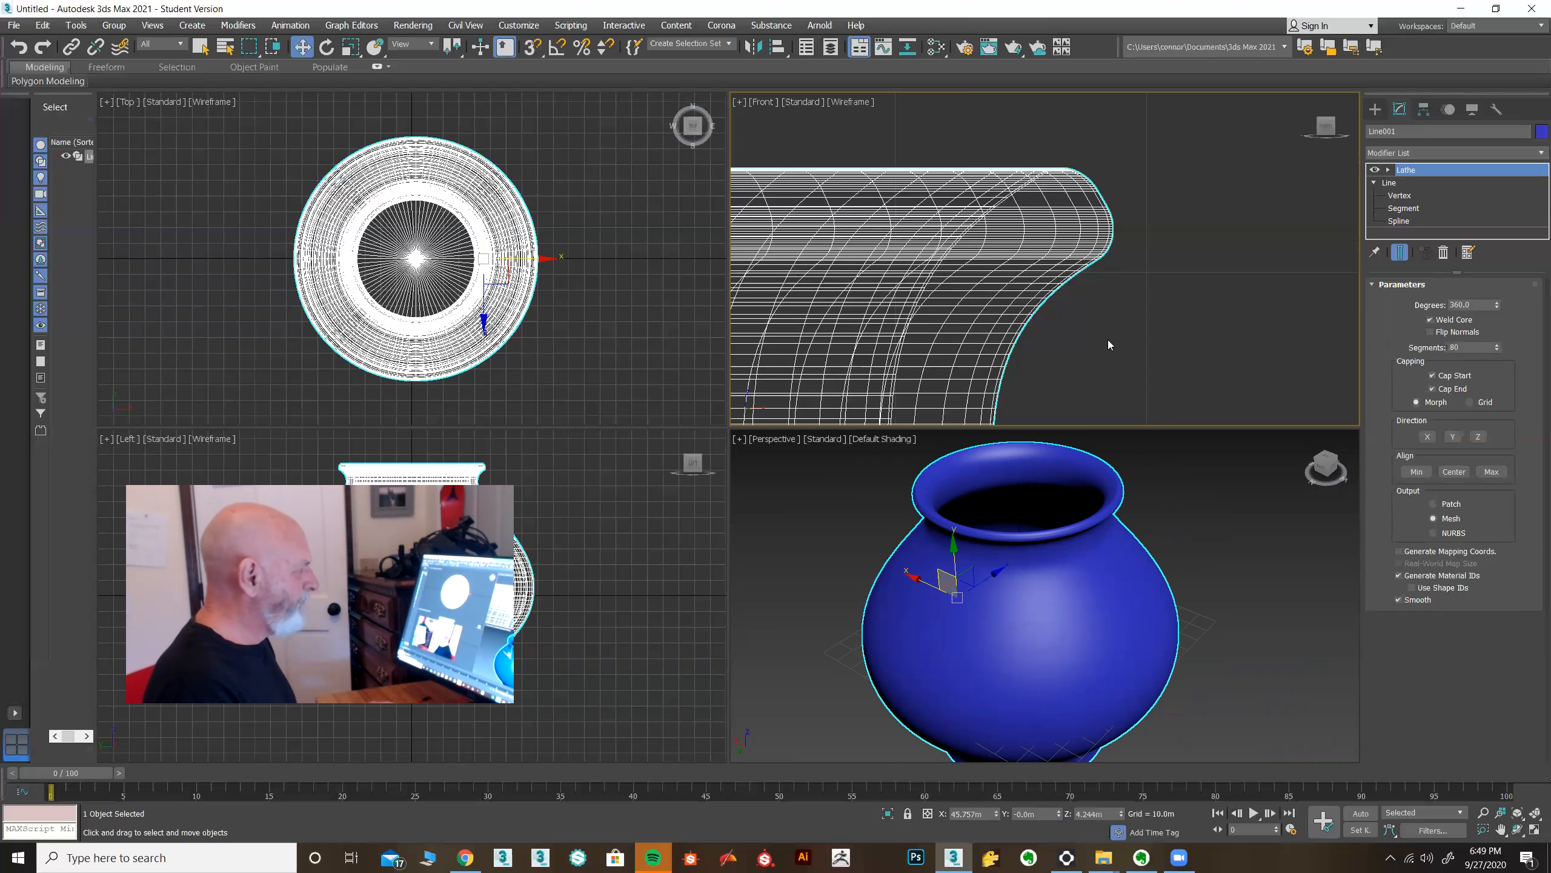
Move the finished pot aside along X to clear the work area for a new object.
{"action": "scroll", "coordinate": [1059, 346], "scroll_direction": "down", "scroll_amount": 6}
{"action": "scroll", "coordinate": [1060, 347], "scroll_direction": "down", "scroll_amount": 4}
{"action": "middle_click_drag", "start_coordinate": [1013, 362], "coordinate": [998, 202]}
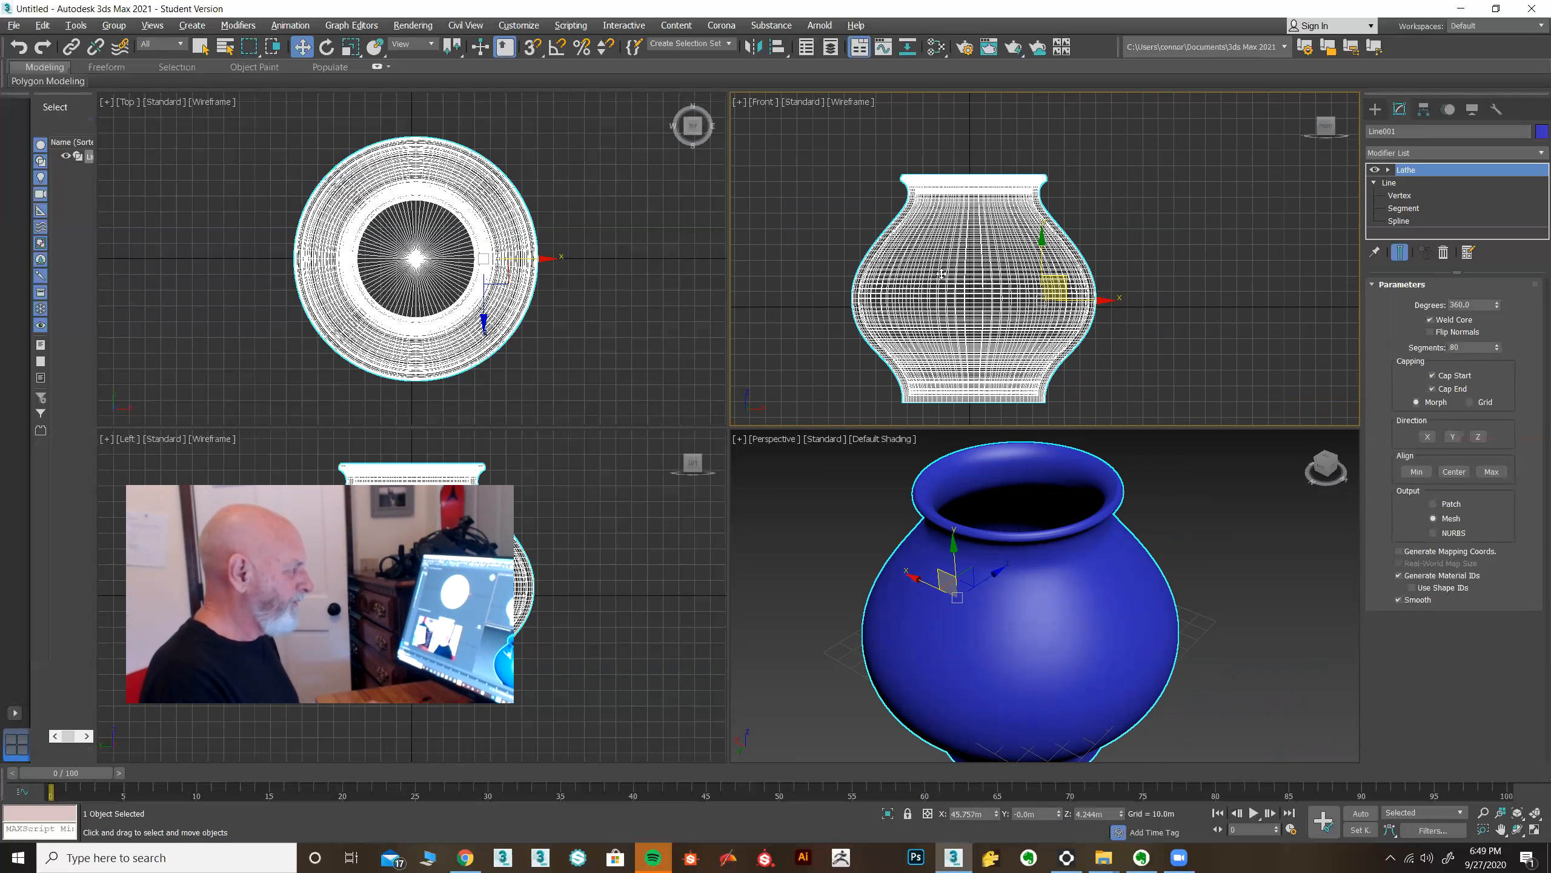
{"action": "middle_click_drag", "start_coordinate": [829, 227], "coordinate": [813, 233], "text": "alt"}
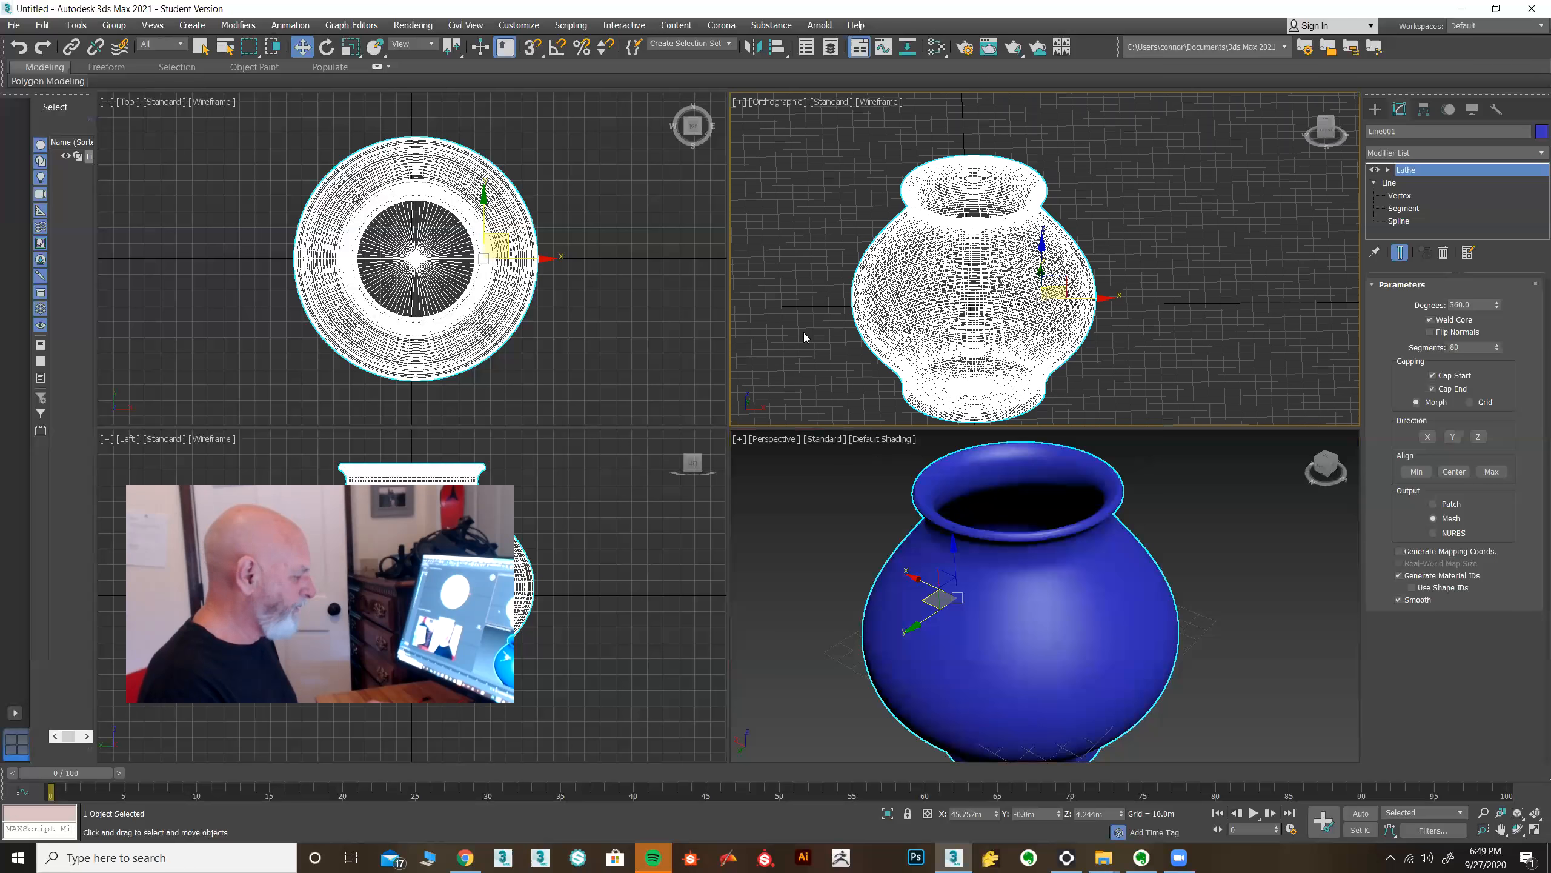
{"action": "key", "text": "f"}
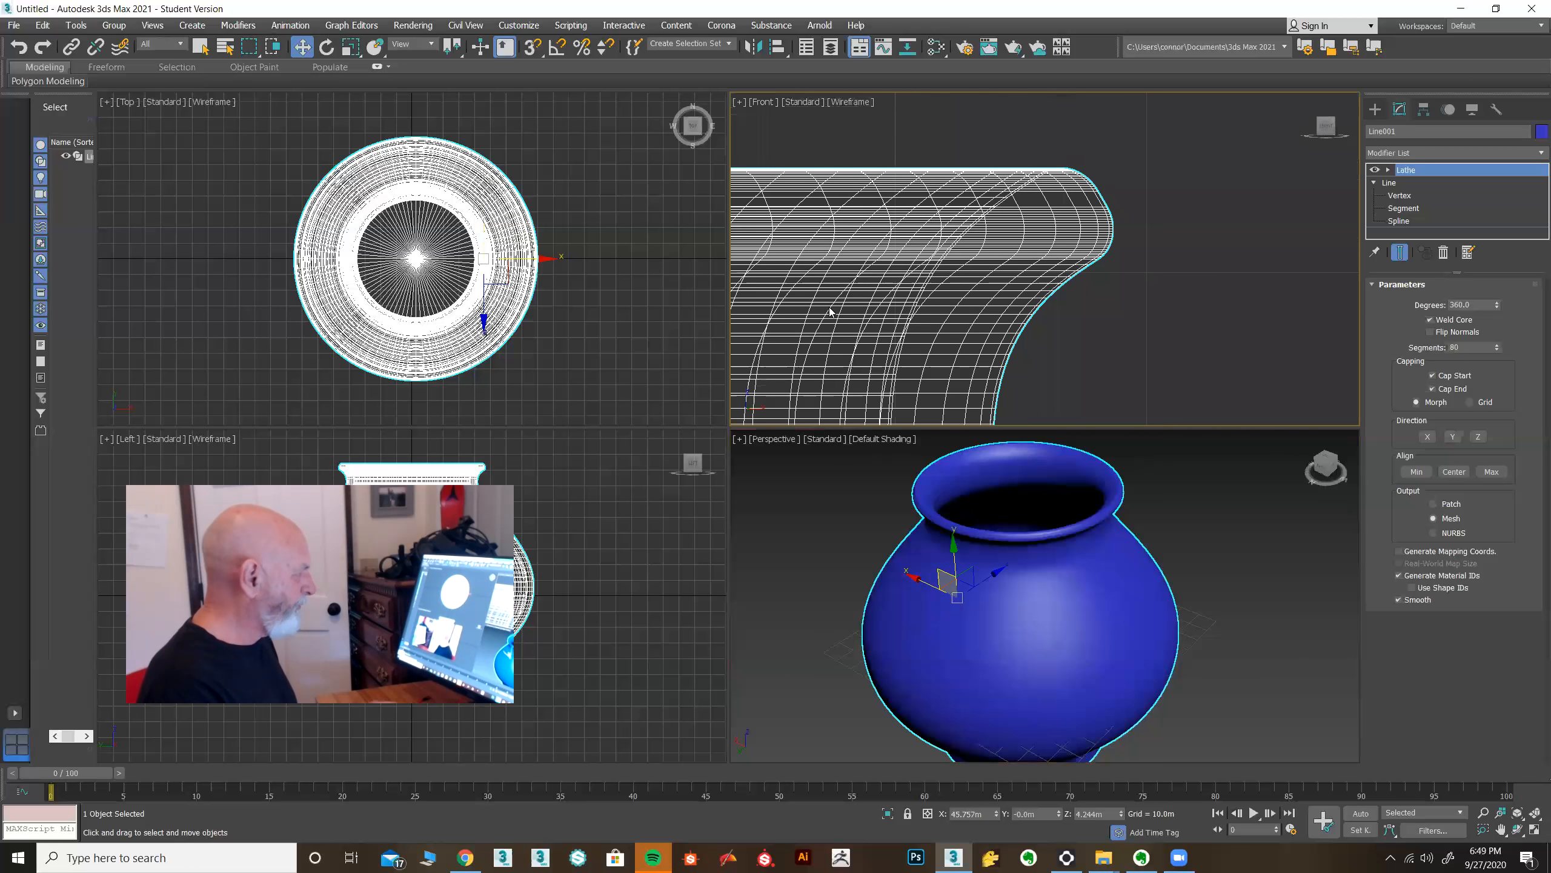
{"action": "scroll", "coordinate": [831, 311], "scroll_direction": "down", "scroll_amount": 8}
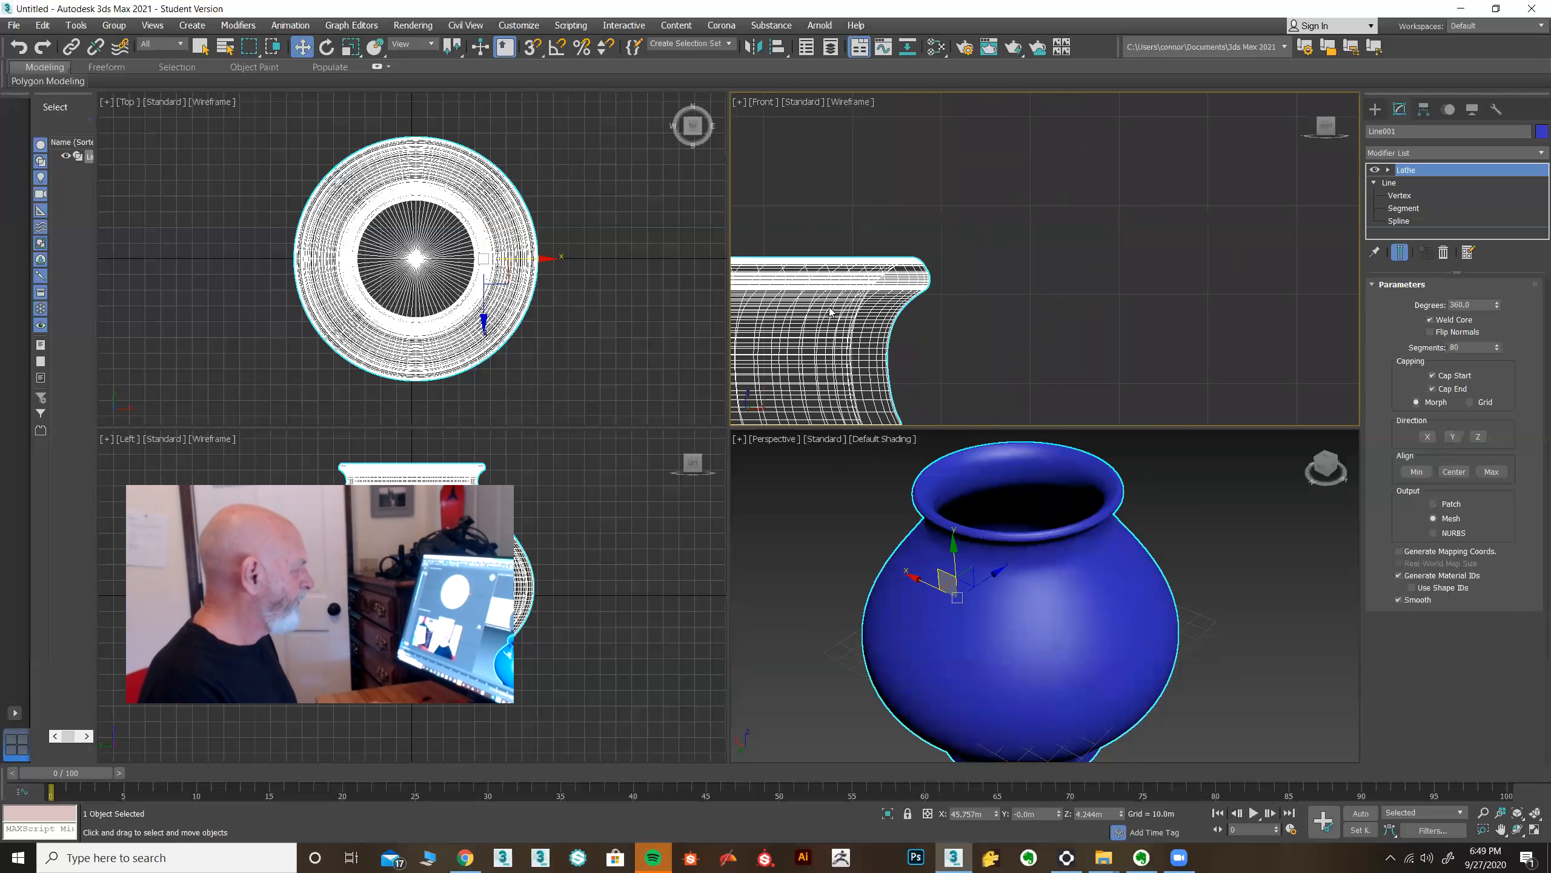
{"action": "left_click", "coordinate": [1535, 815]}
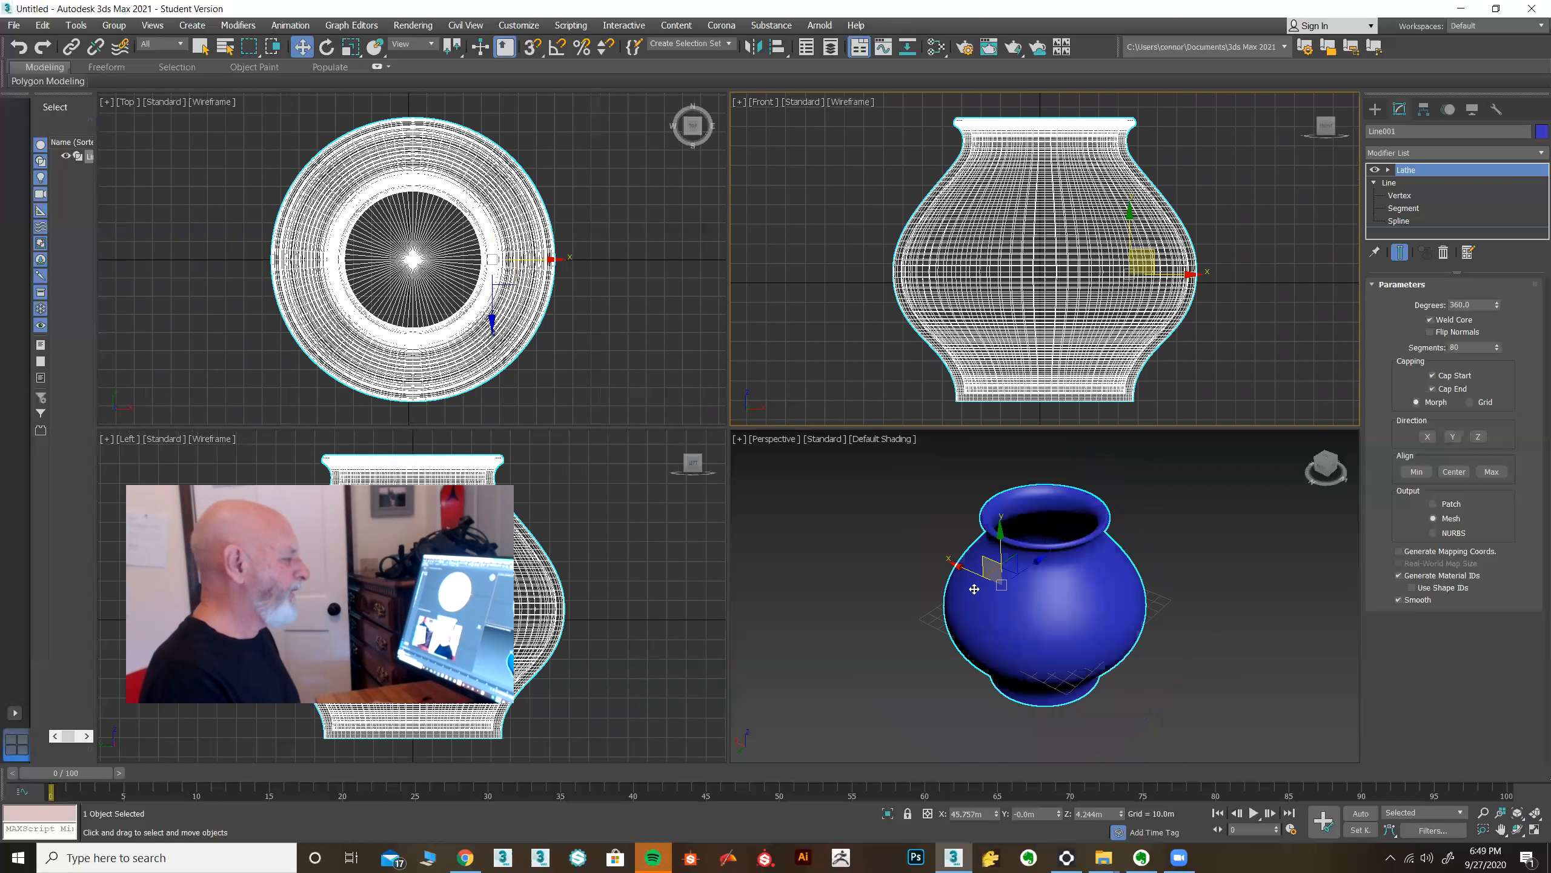
{"action": "left_click", "coordinate": [951, 580]}
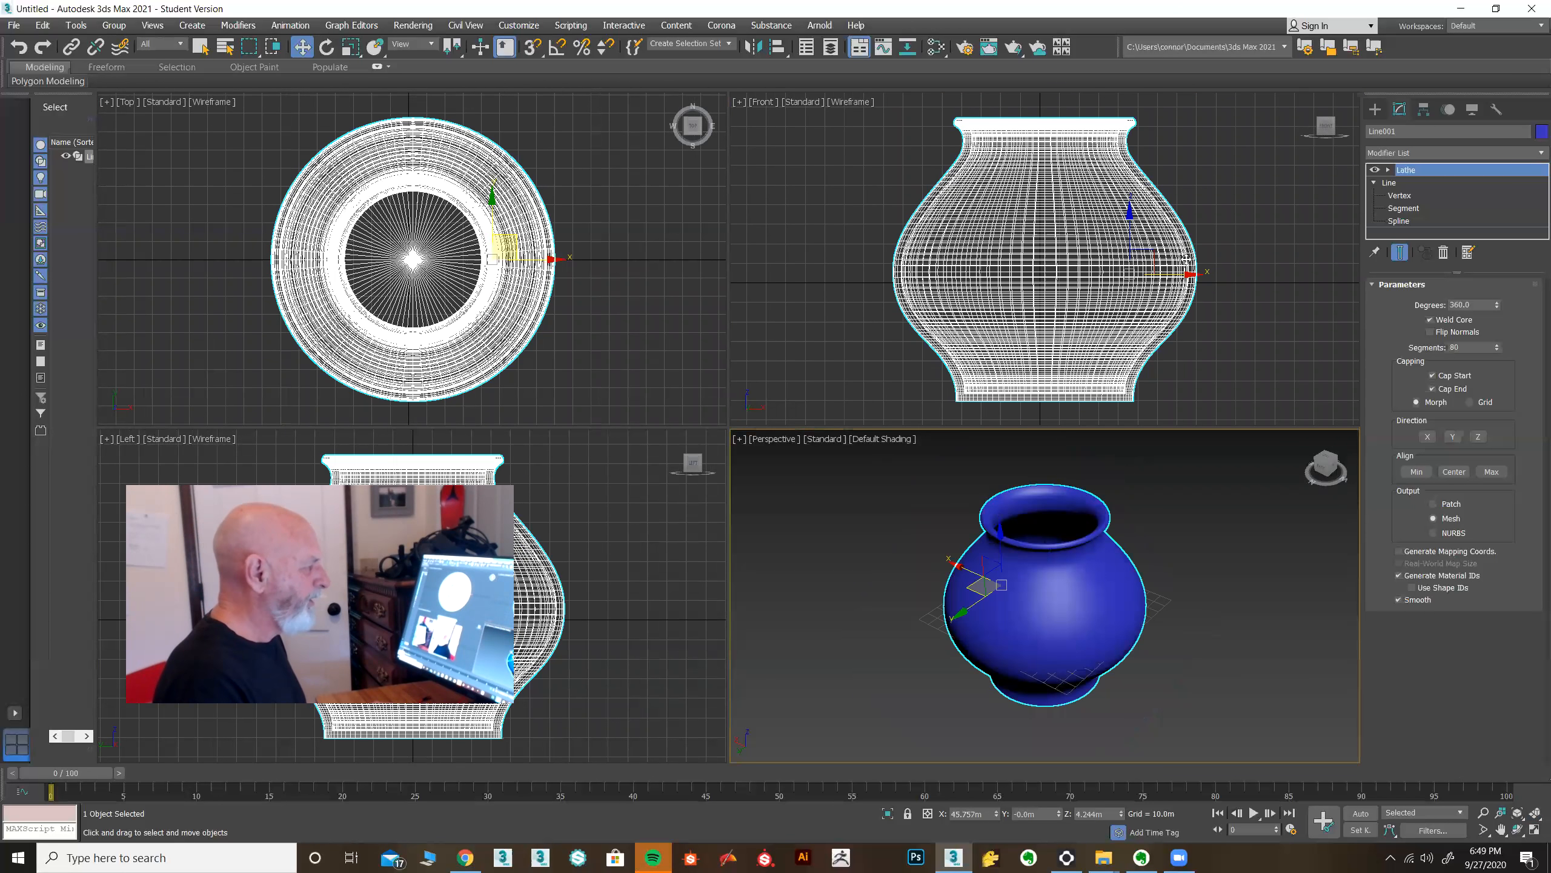
{"action": "left_click", "coordinate": [1186, 260]}
{"action": "left_click_drag", "start_coordinate": [1162, 275], "coordinate": [584, 266]}
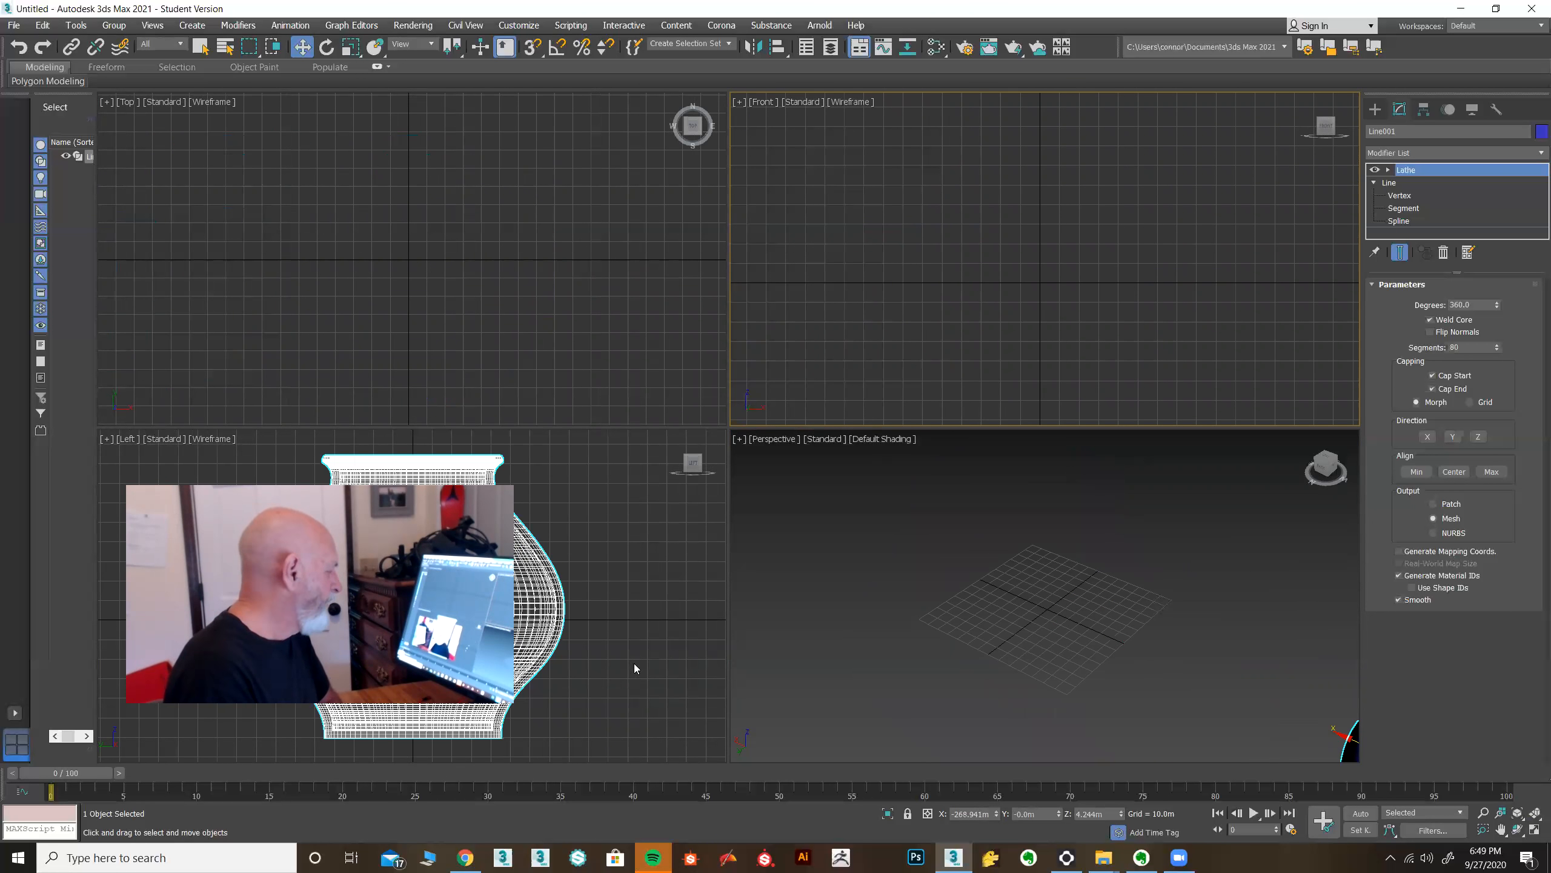
Draw a closed Line profile for a vase in the Front view: flat base, curved belly, narrow neck and rim.
{"action": "left_click", "coordinate": [1376, 110]}
{"action": "left_click", "coordinate": [1426, 211]}
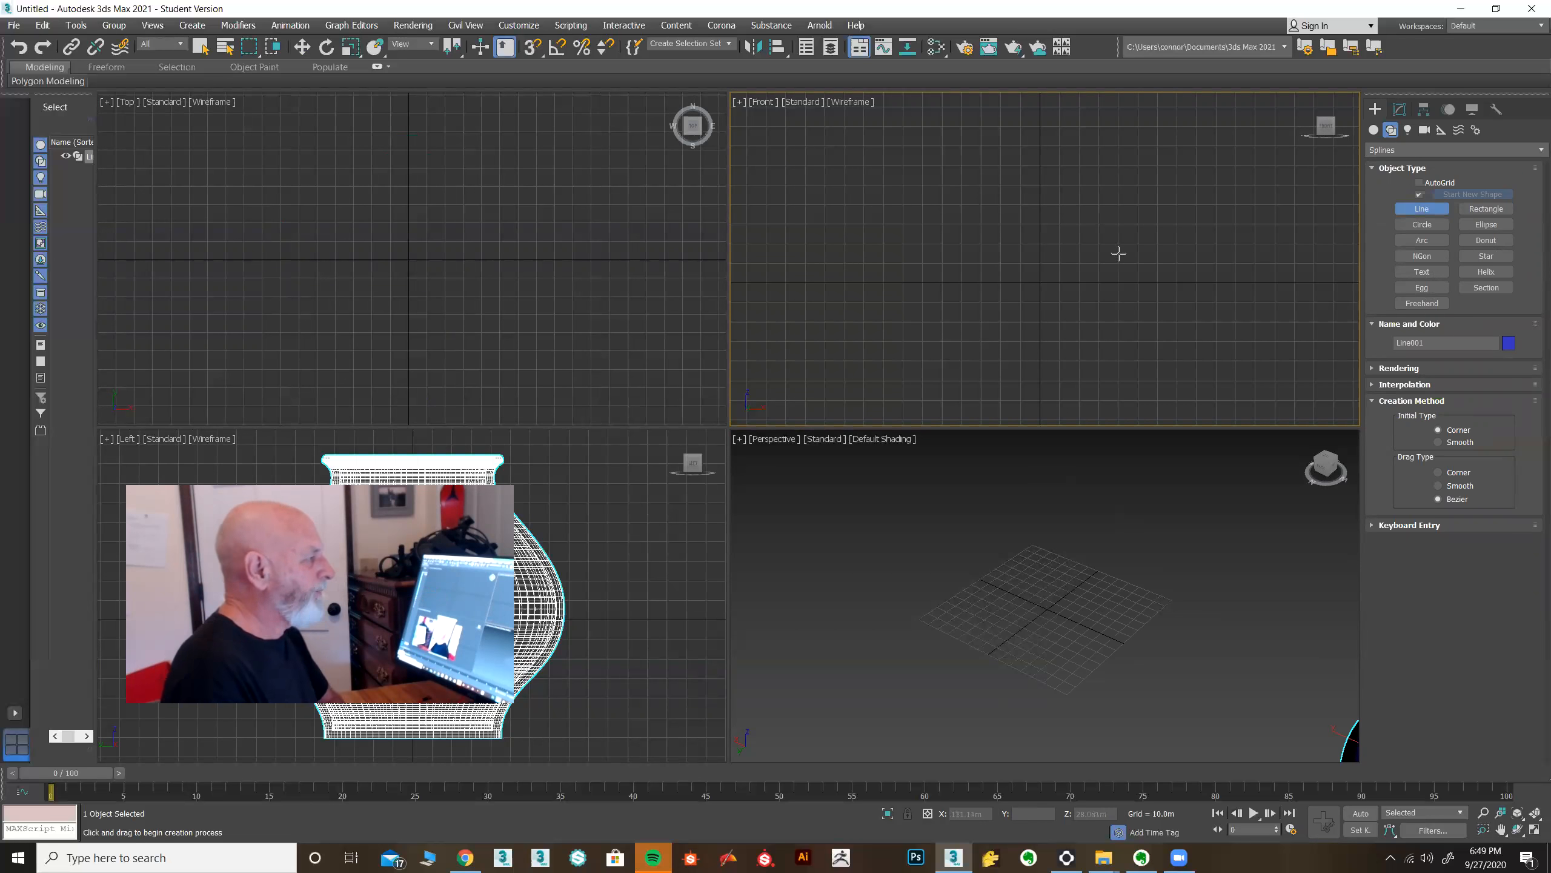
{"action": "left_click", "coordinate": [1038, 192]}
{"action": "left_click", "coordinate": [1038, 406]}
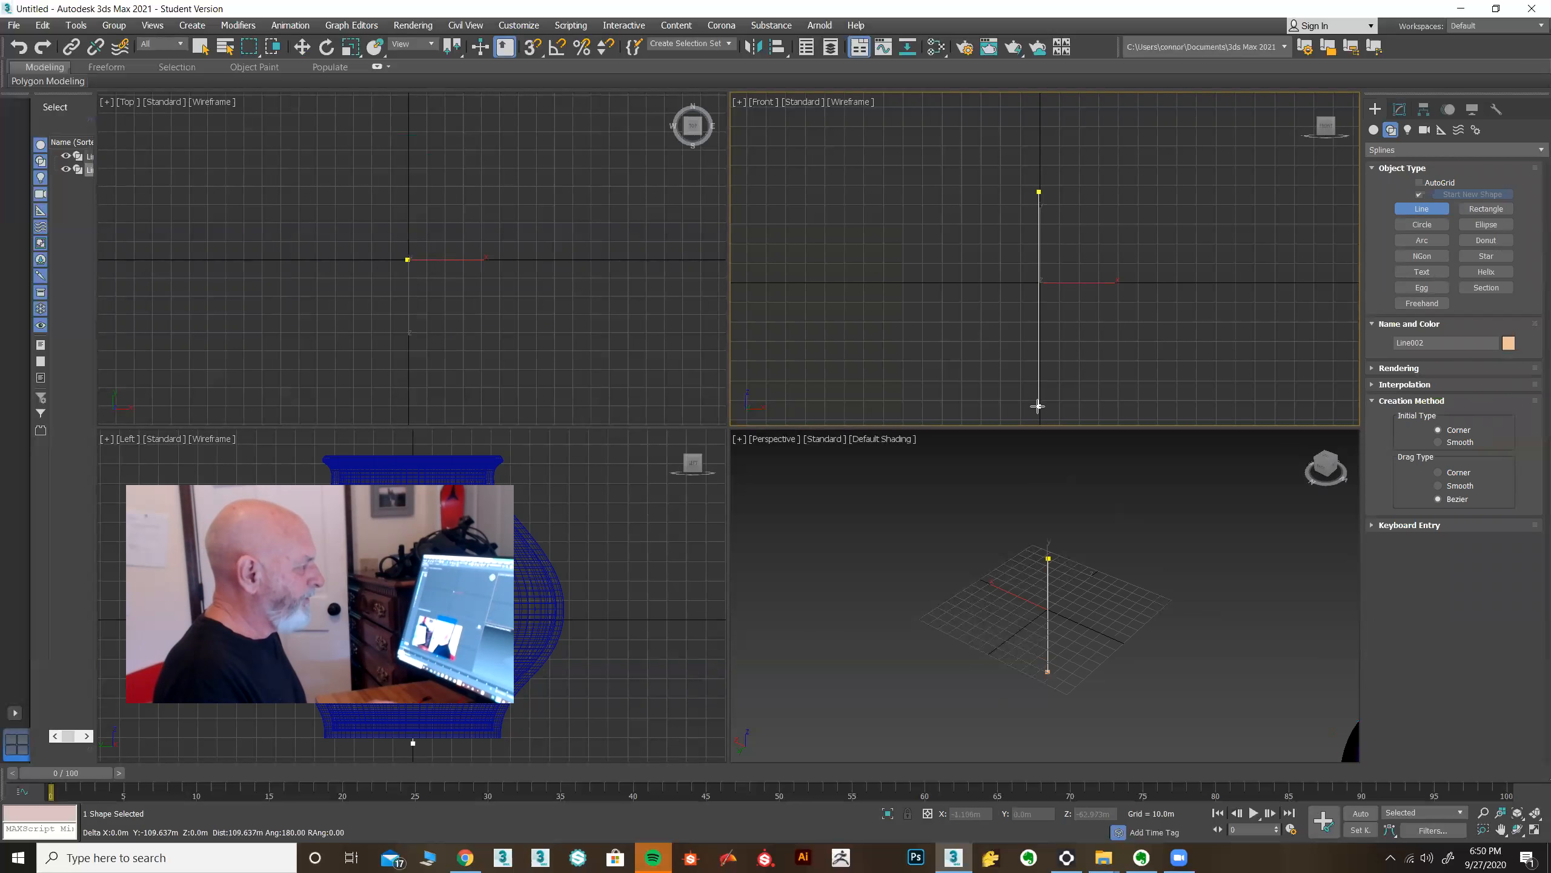
{"action": "left_click", "coordinate": [1113, 406]}
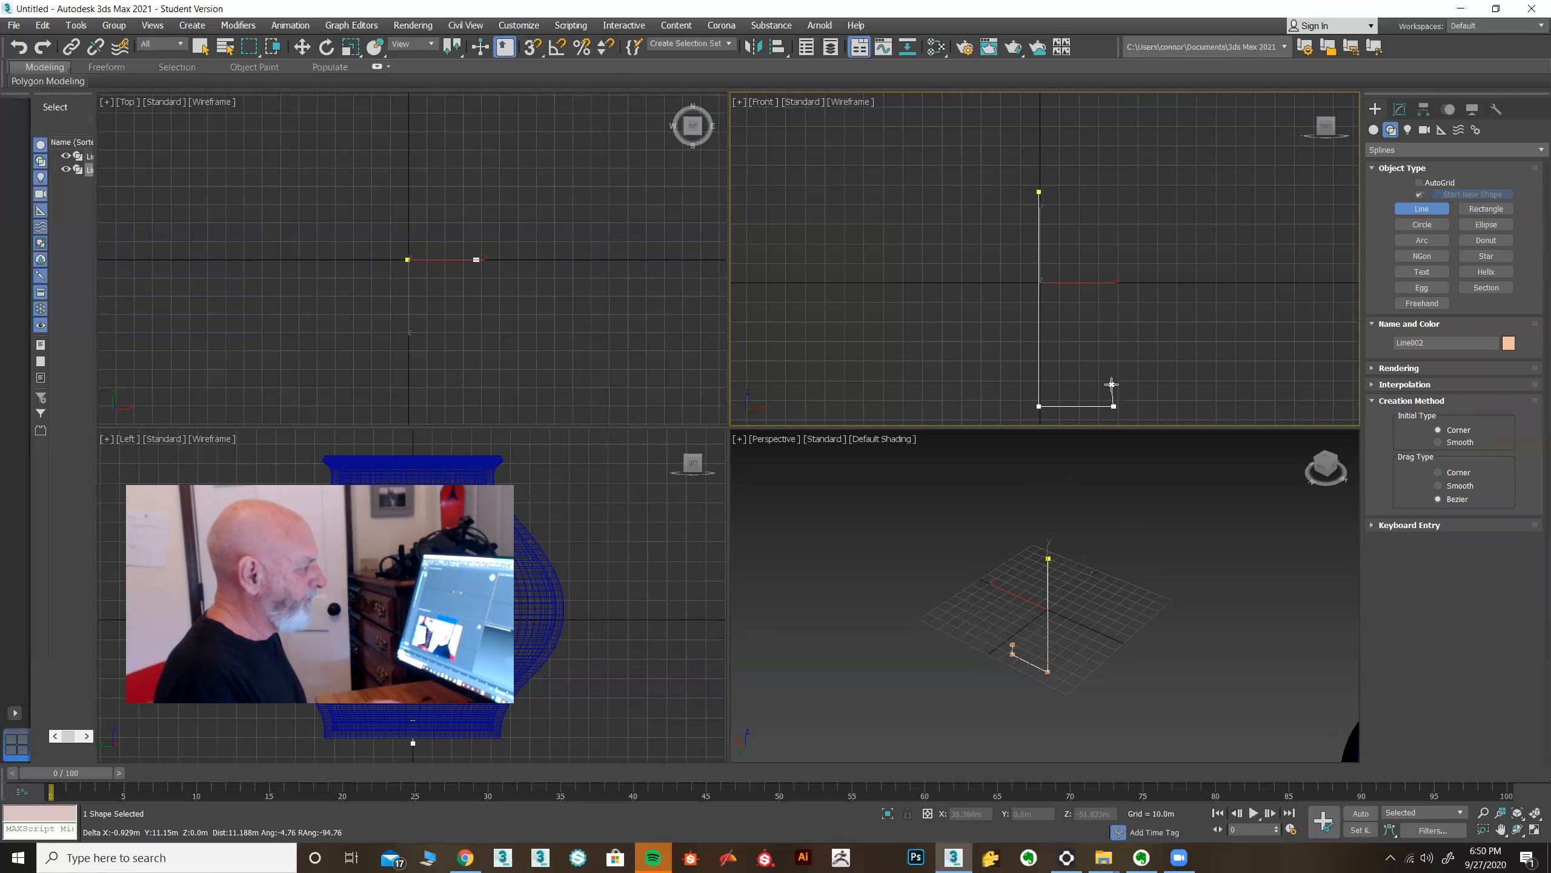
{"action": "left_click", "coordinate": [1112, 382]}
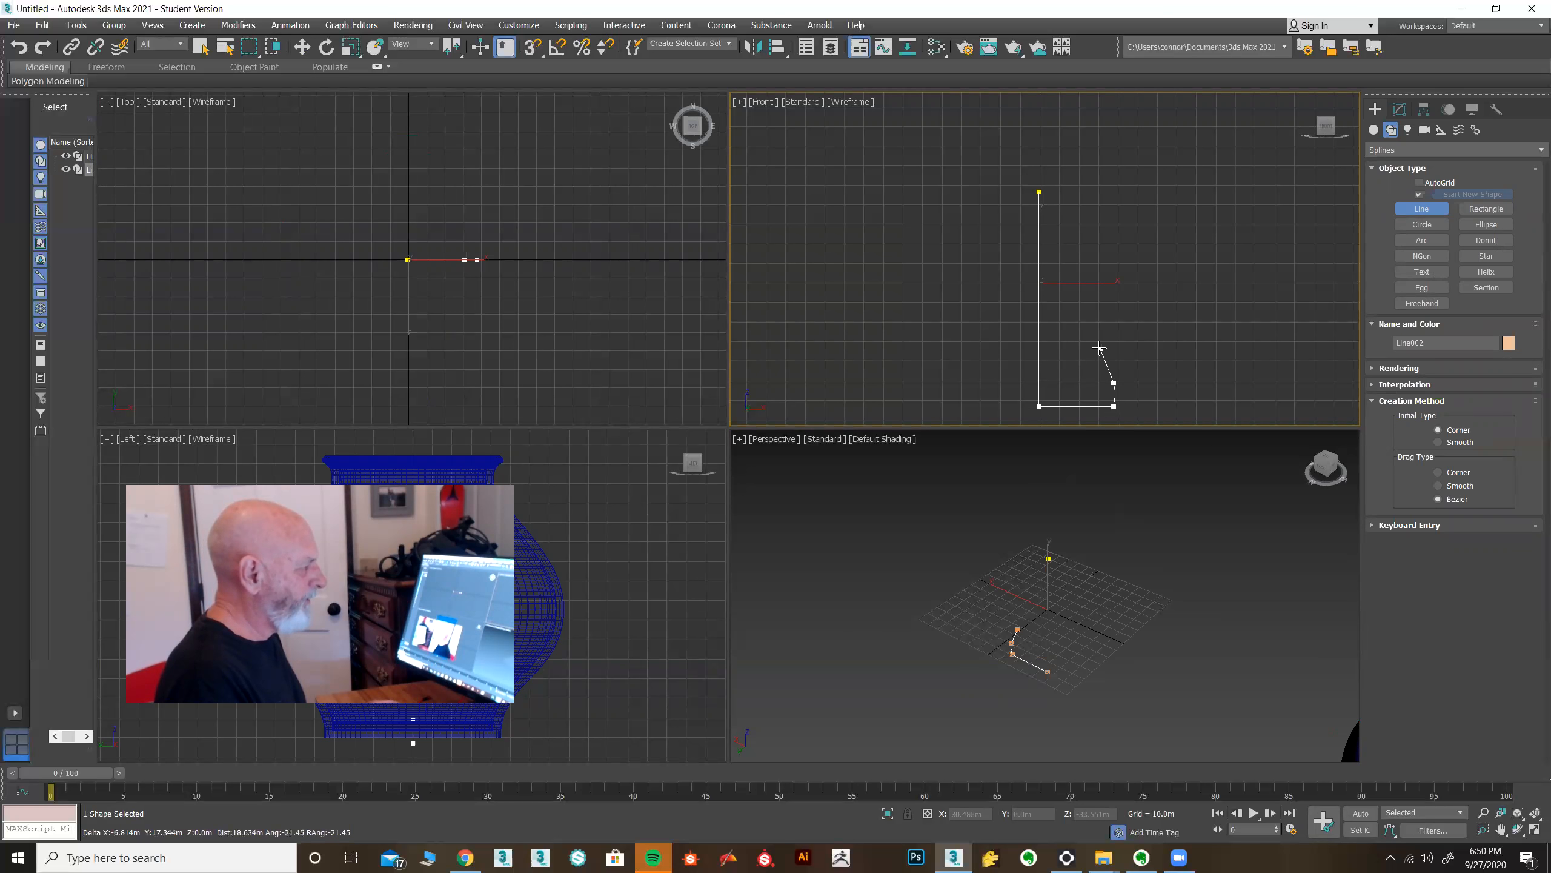
{"action": "left_click_drag", "start_coordinate": [1138, 272], "coordinate": [1136, 254]}
{"action": "left_click", "coordinate": [1110, 216]}
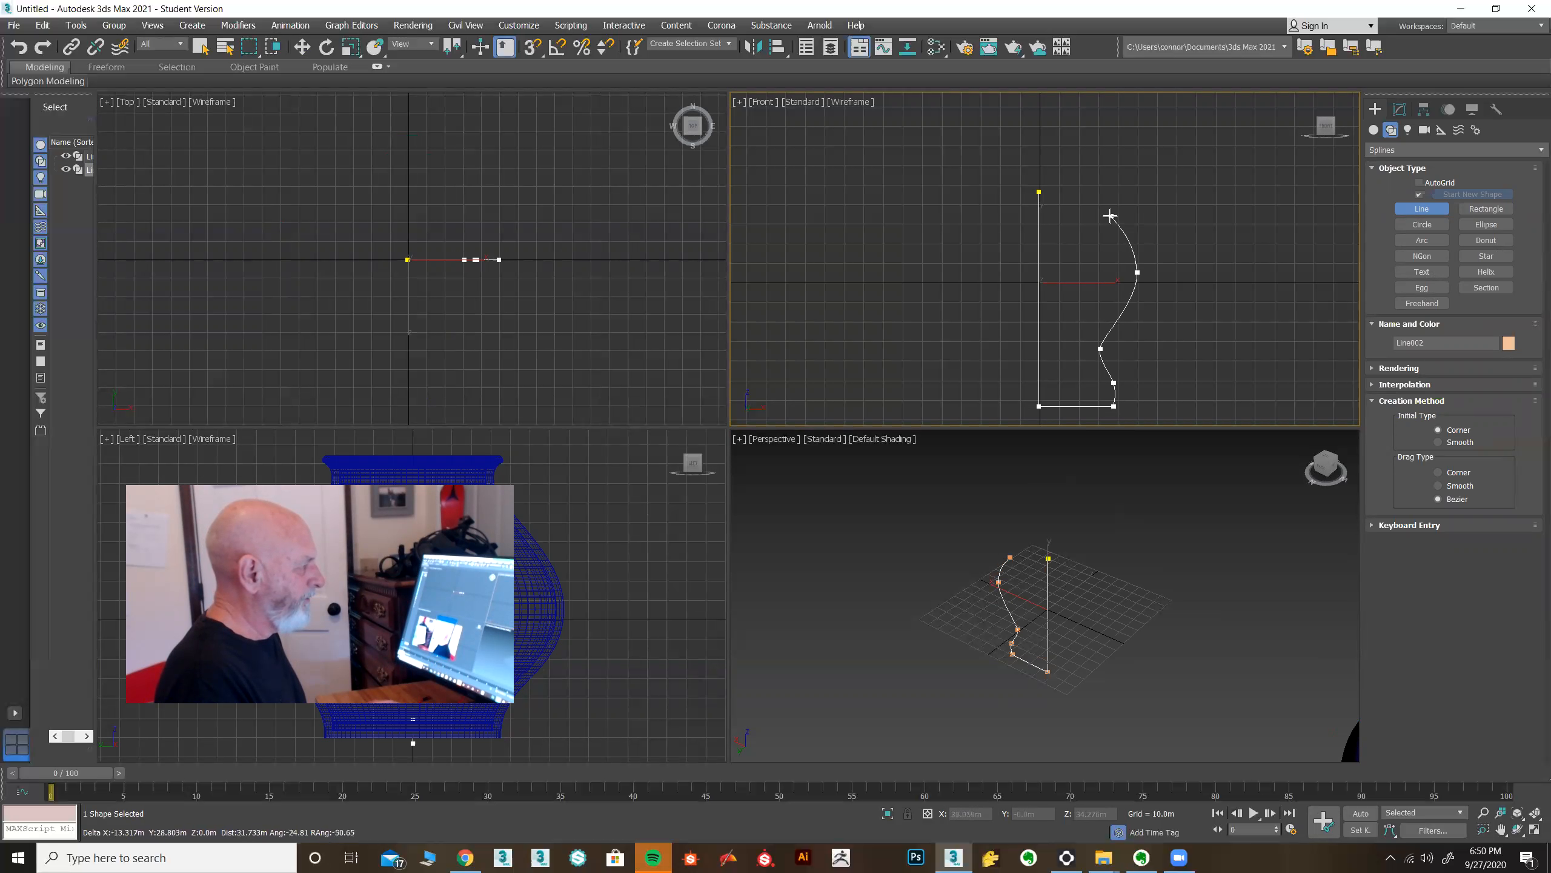
{"action": "left_click", "coordinate": [1081, 196]}
{"action": "left_click", "coordinate": [1077, 197]}
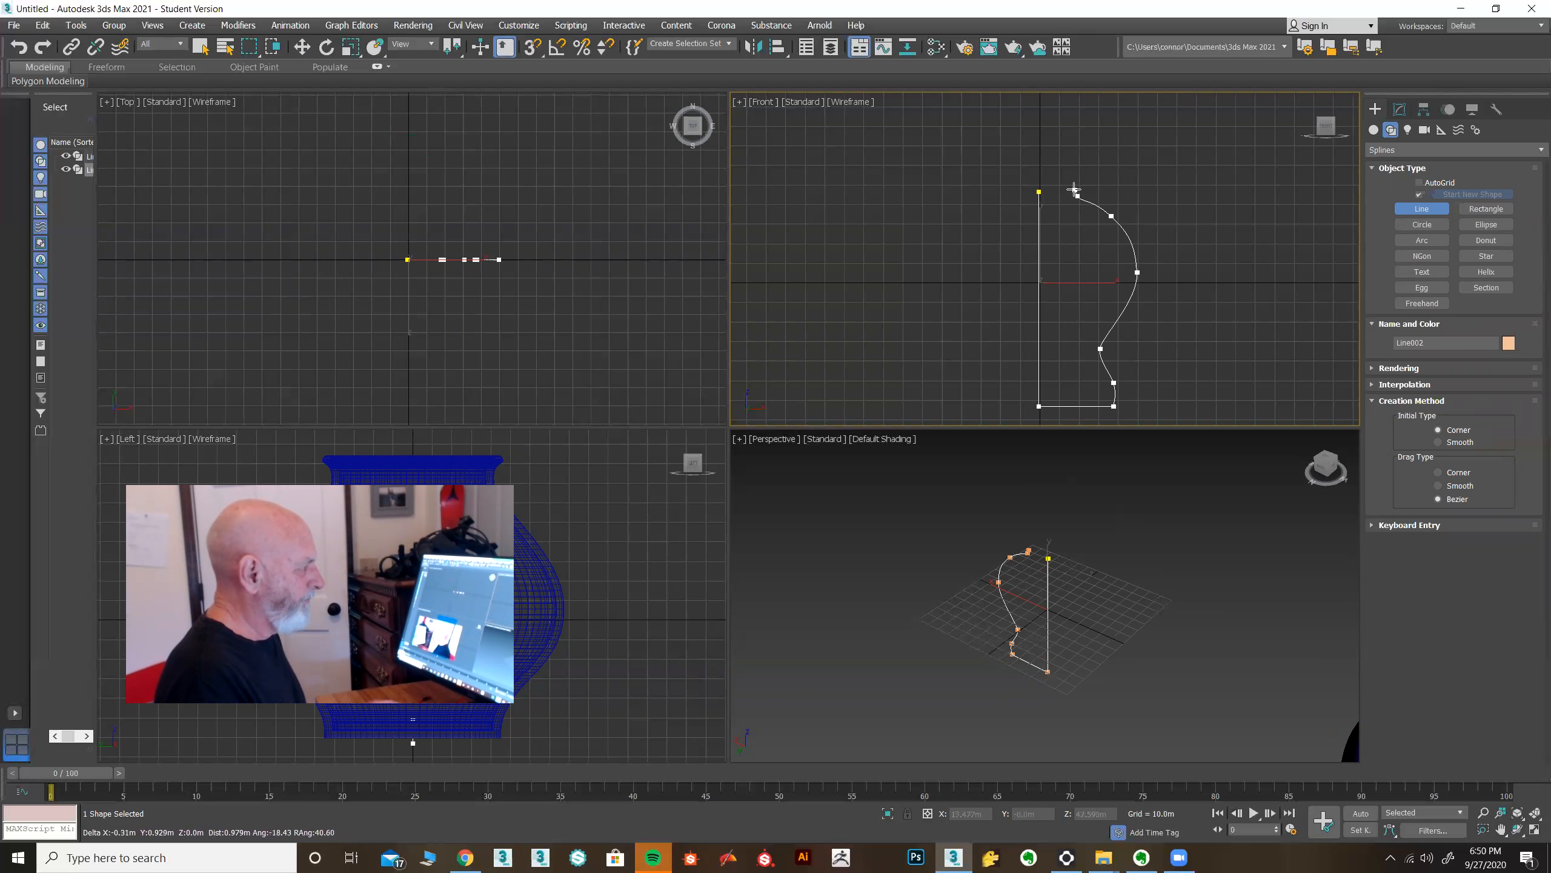
{"action": "left_click", "coordinate": [1075, 190]}
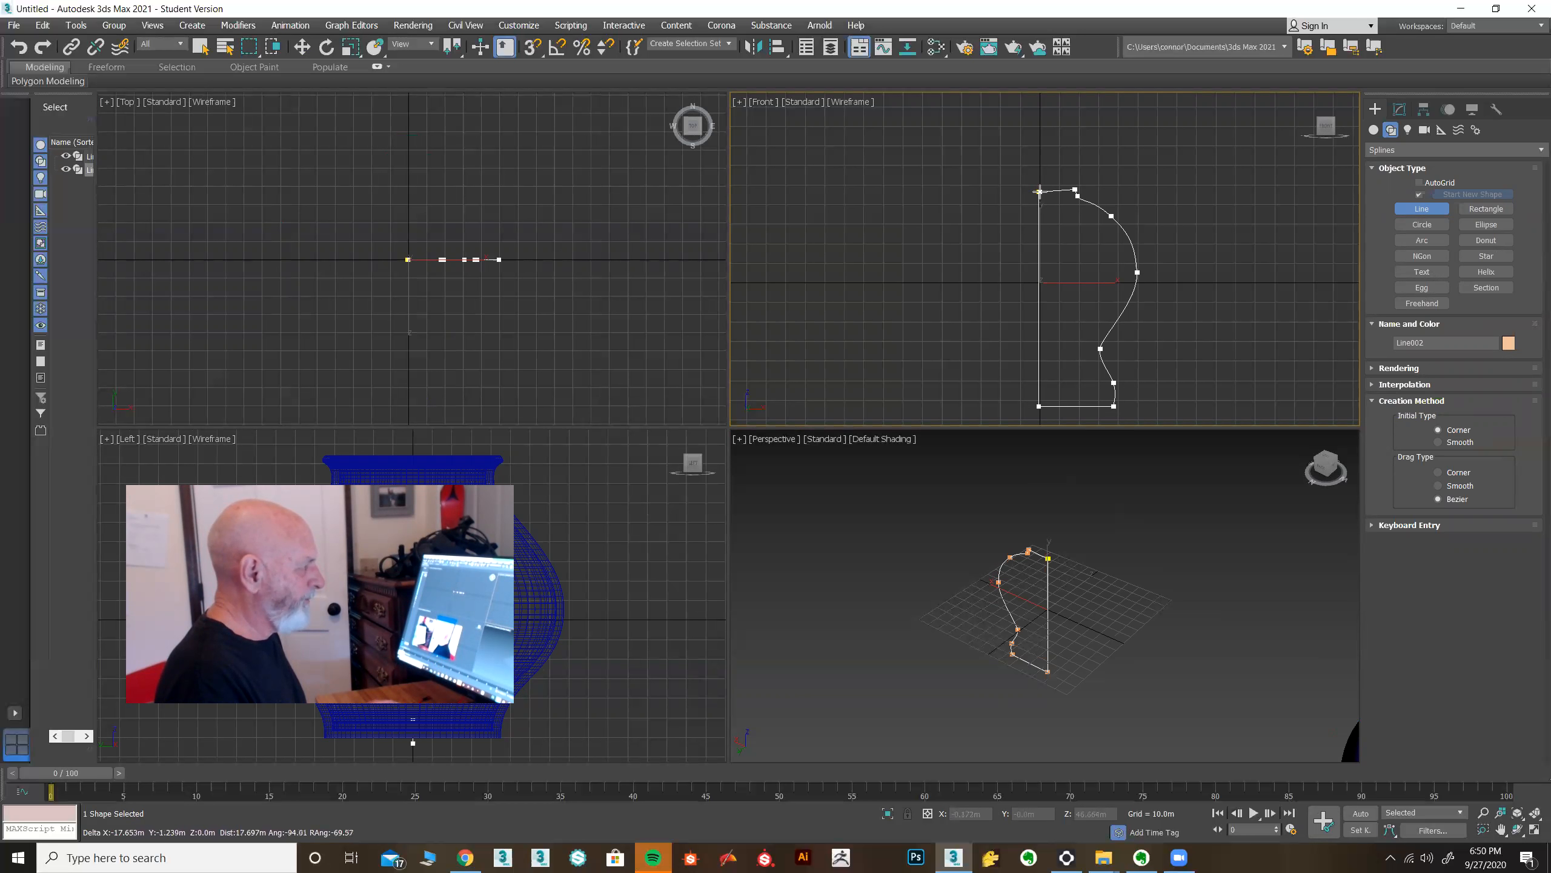
{"action": "left_click", "coordinate": [1040, 192]}
{"action": "left_click", "coordinate": [749, 440]}
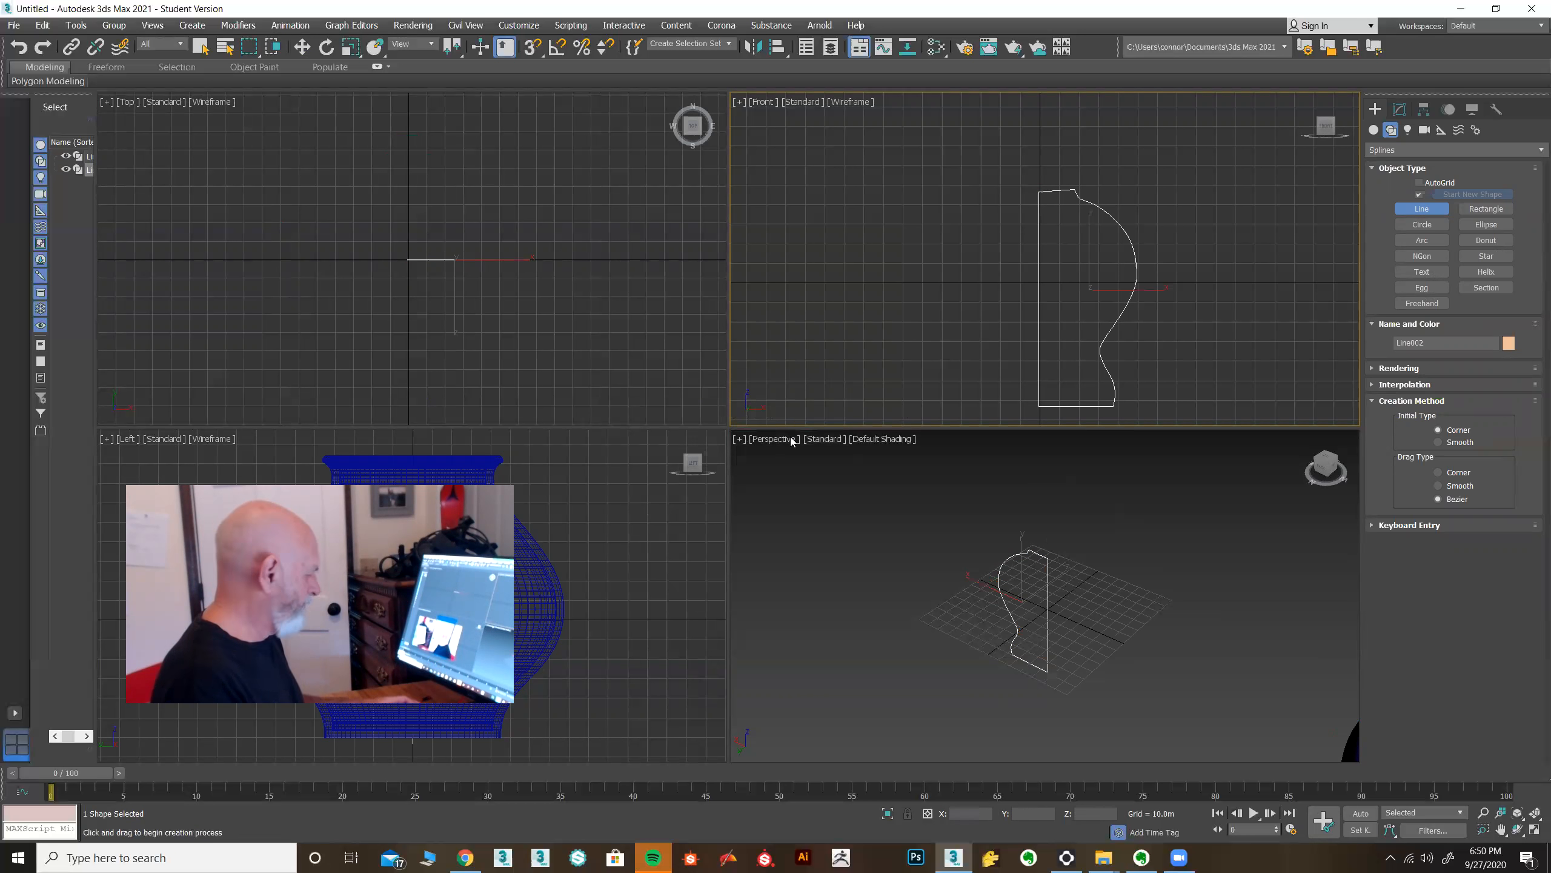
Maximize the Front view and reshape the profile's belly and base by moving vertices and their handles.
{"action": "key", "text": "alt+w"}
{"action": "key", "text": "alt+w"}
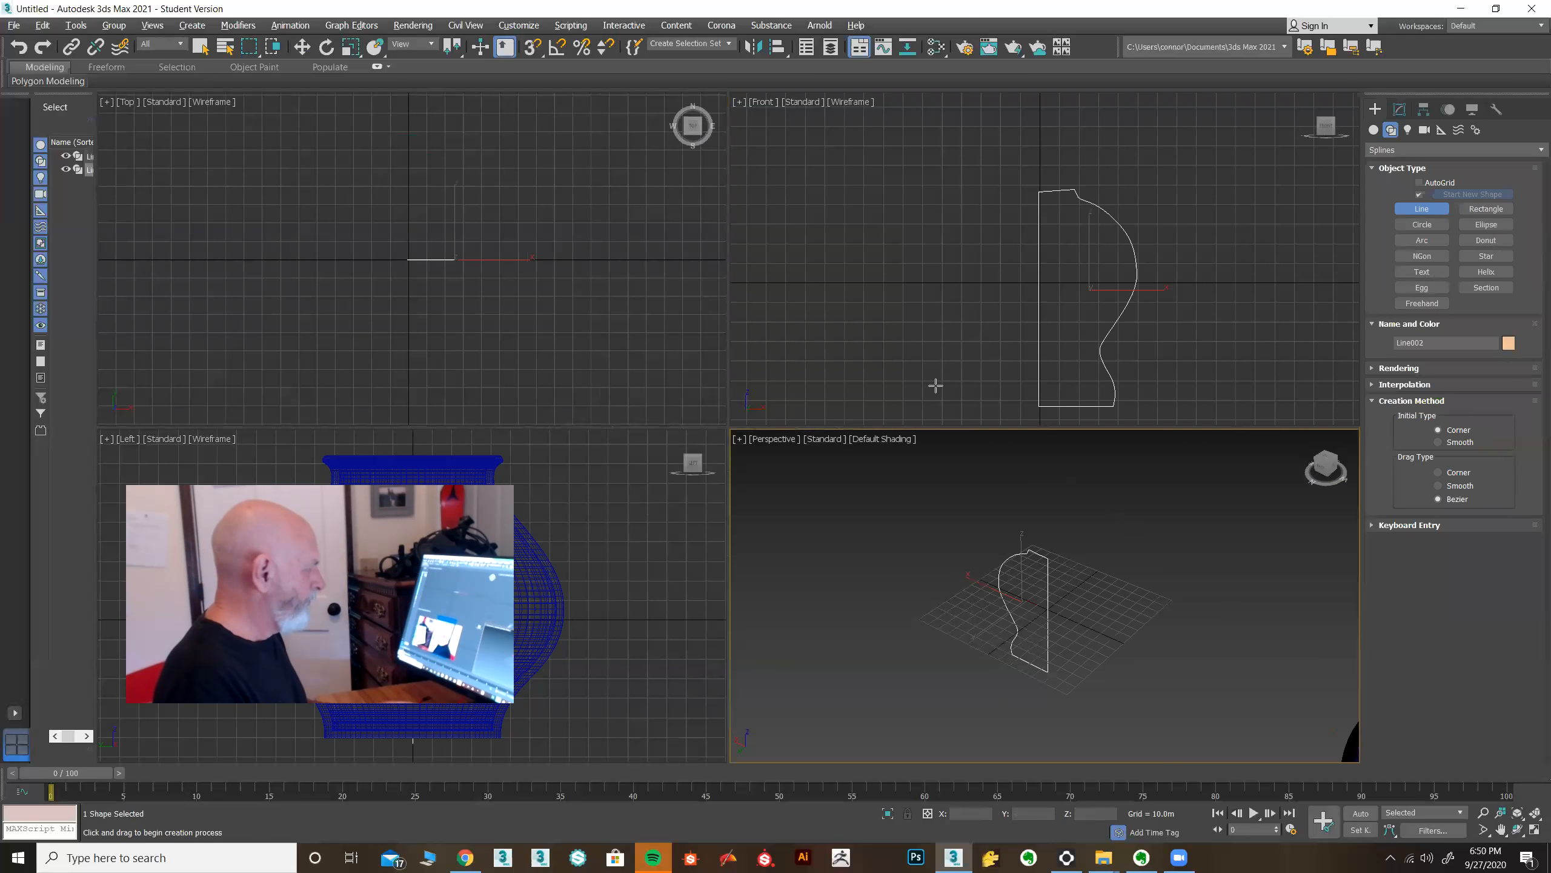
{"action": "key", "text": "alt+w"}
{"action": "middle_click_drag", "start_coordinate": [935, 357], "coordinate": [973, 334]}
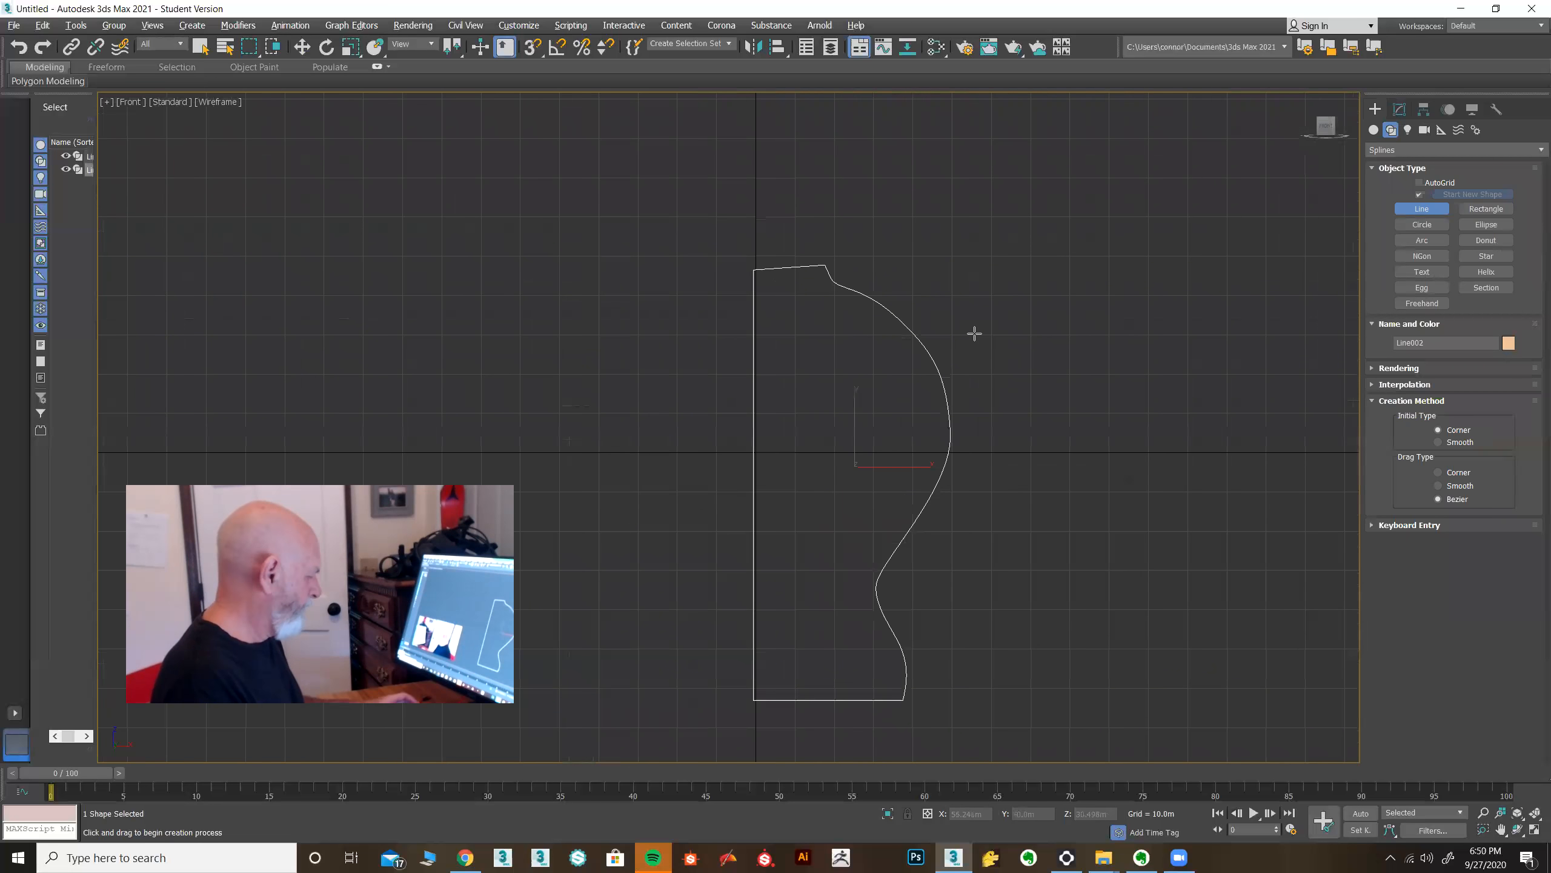
{"action": "key", "text": "w"}
{"action": "key", "text": "1"}
{"action": "left_click_drag", "start_coordinate": [819, 242], "coordinate": [845, 288]}
{"action": "left_click", "coordinate": [950, 431]}
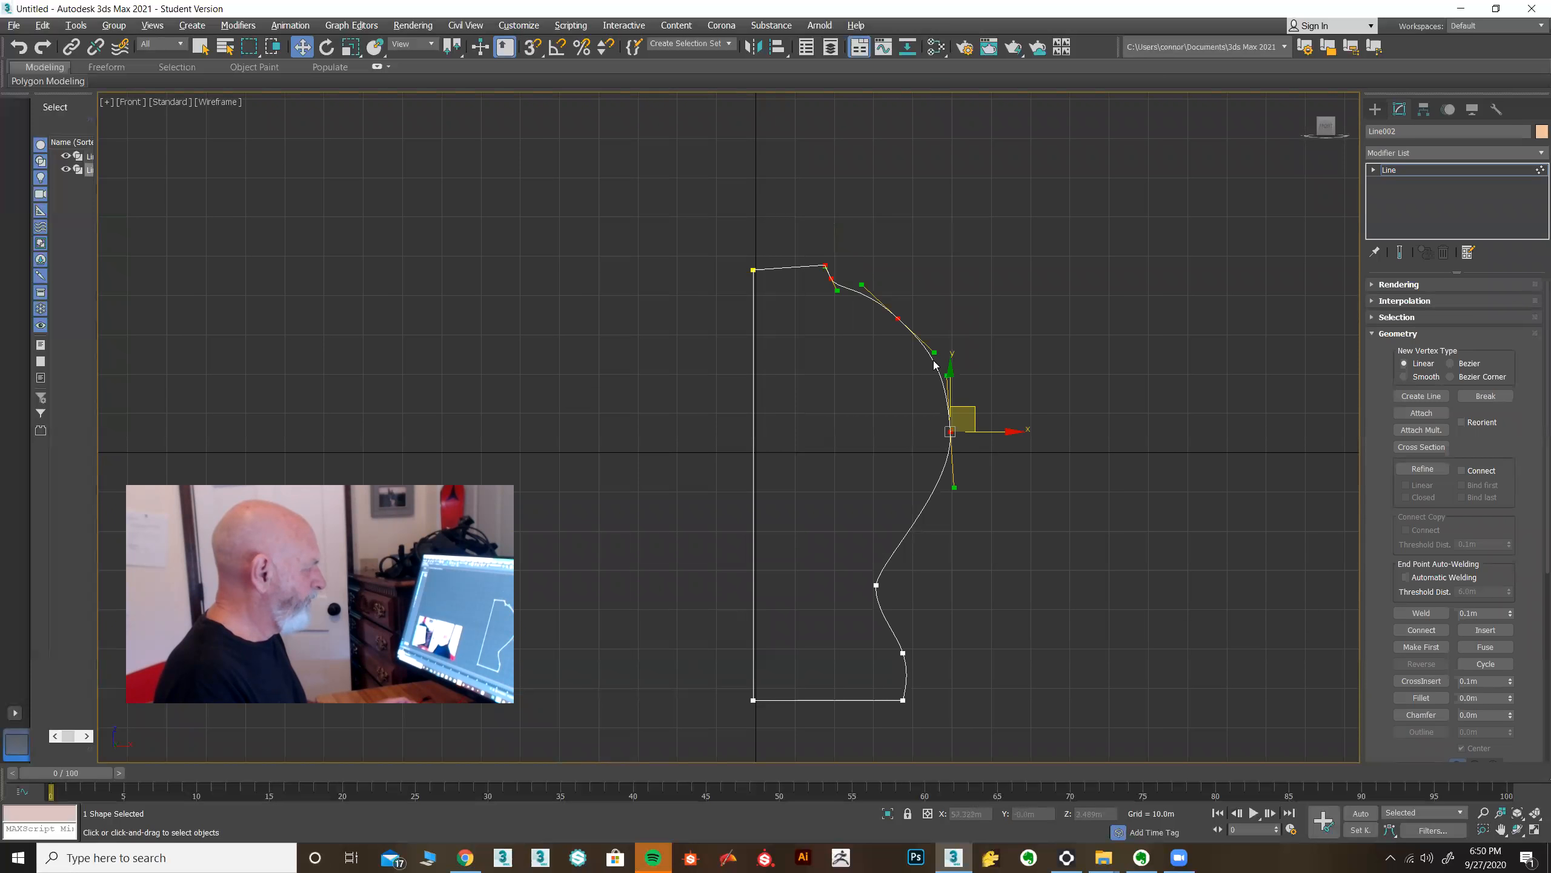
{"action": "left_click_drag", "start_coordinate": [977, 413], "coordinate": [974, 414]}
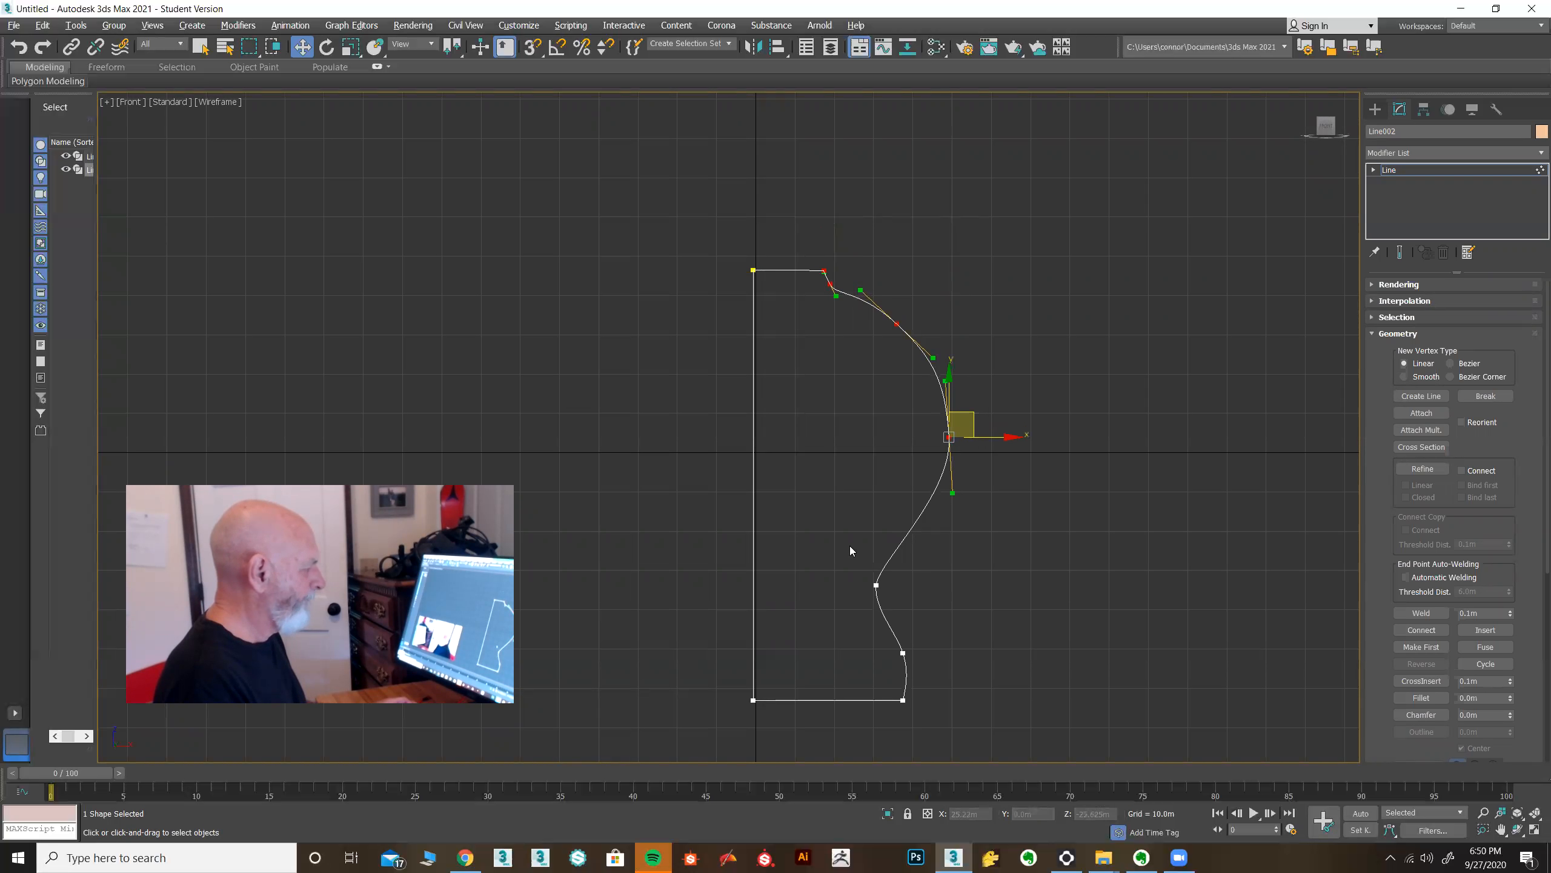
{"action": "left_click", "coordinate": [876, 585]}
{"action": "left_click_drag", "start_coordinate": [937, 590], "coordinate": [967, 585]}
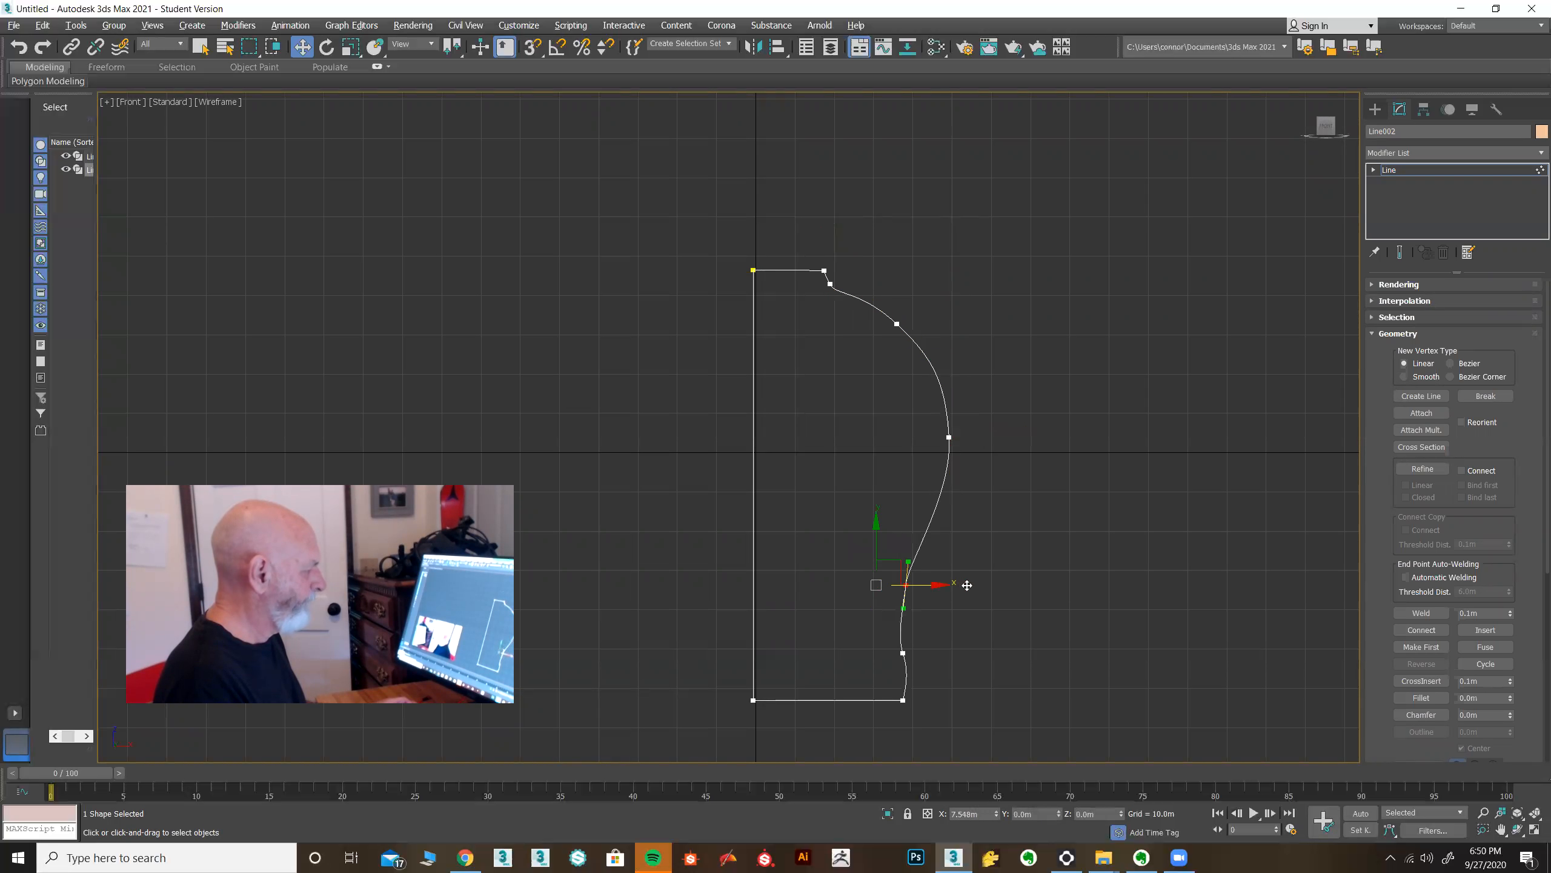
{"action": "left_click_drag", "start_coordinate": [903, 670], "coordinate": [983, 700]}
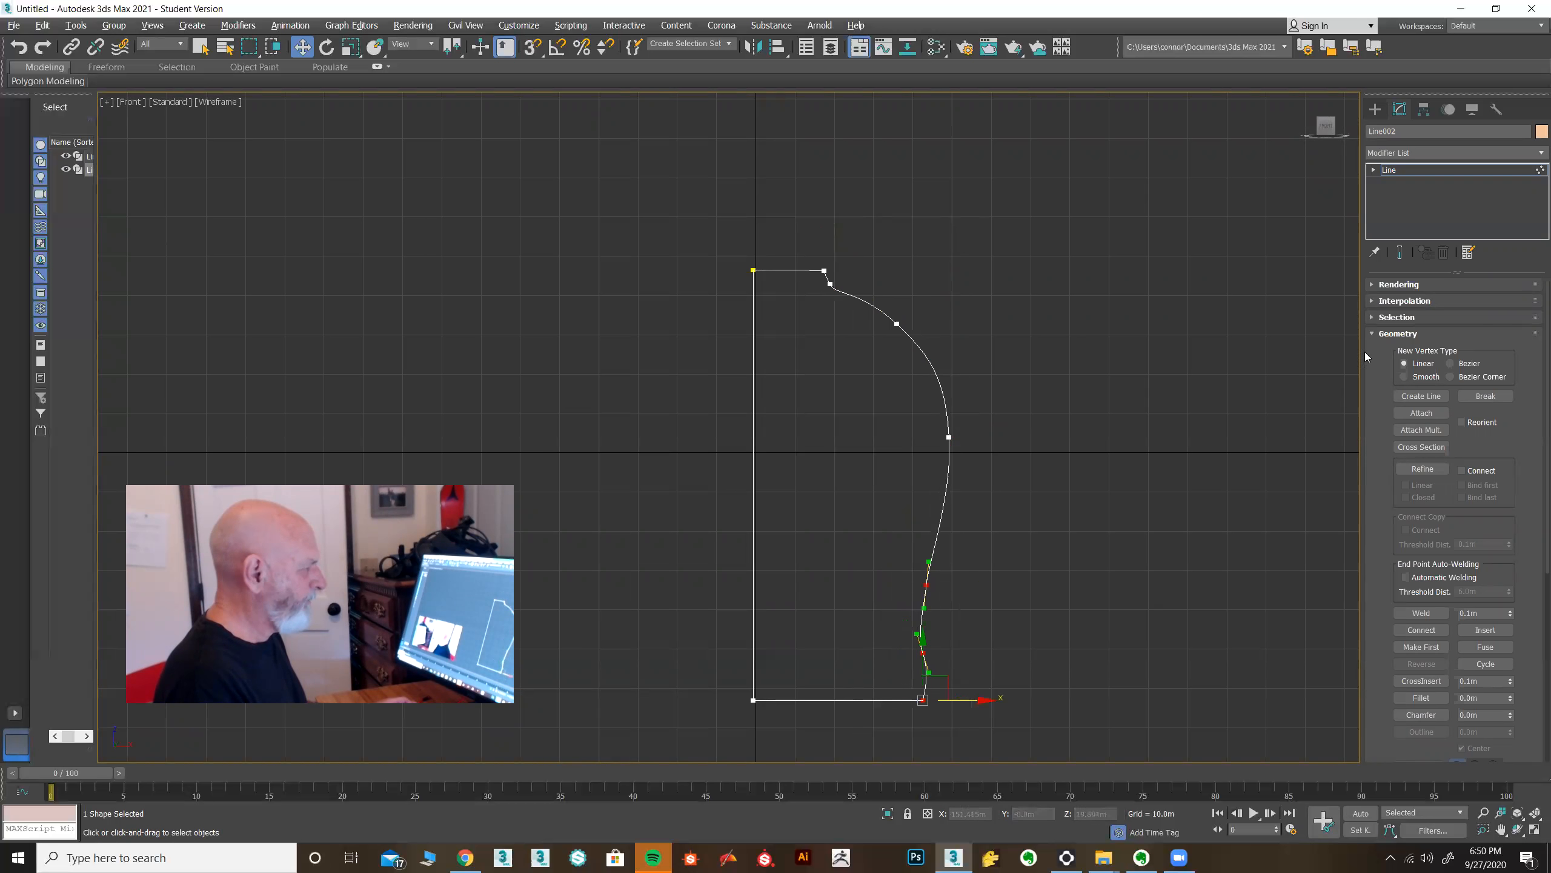
{"action": "left_click", "coordinate": [1398, 171]}
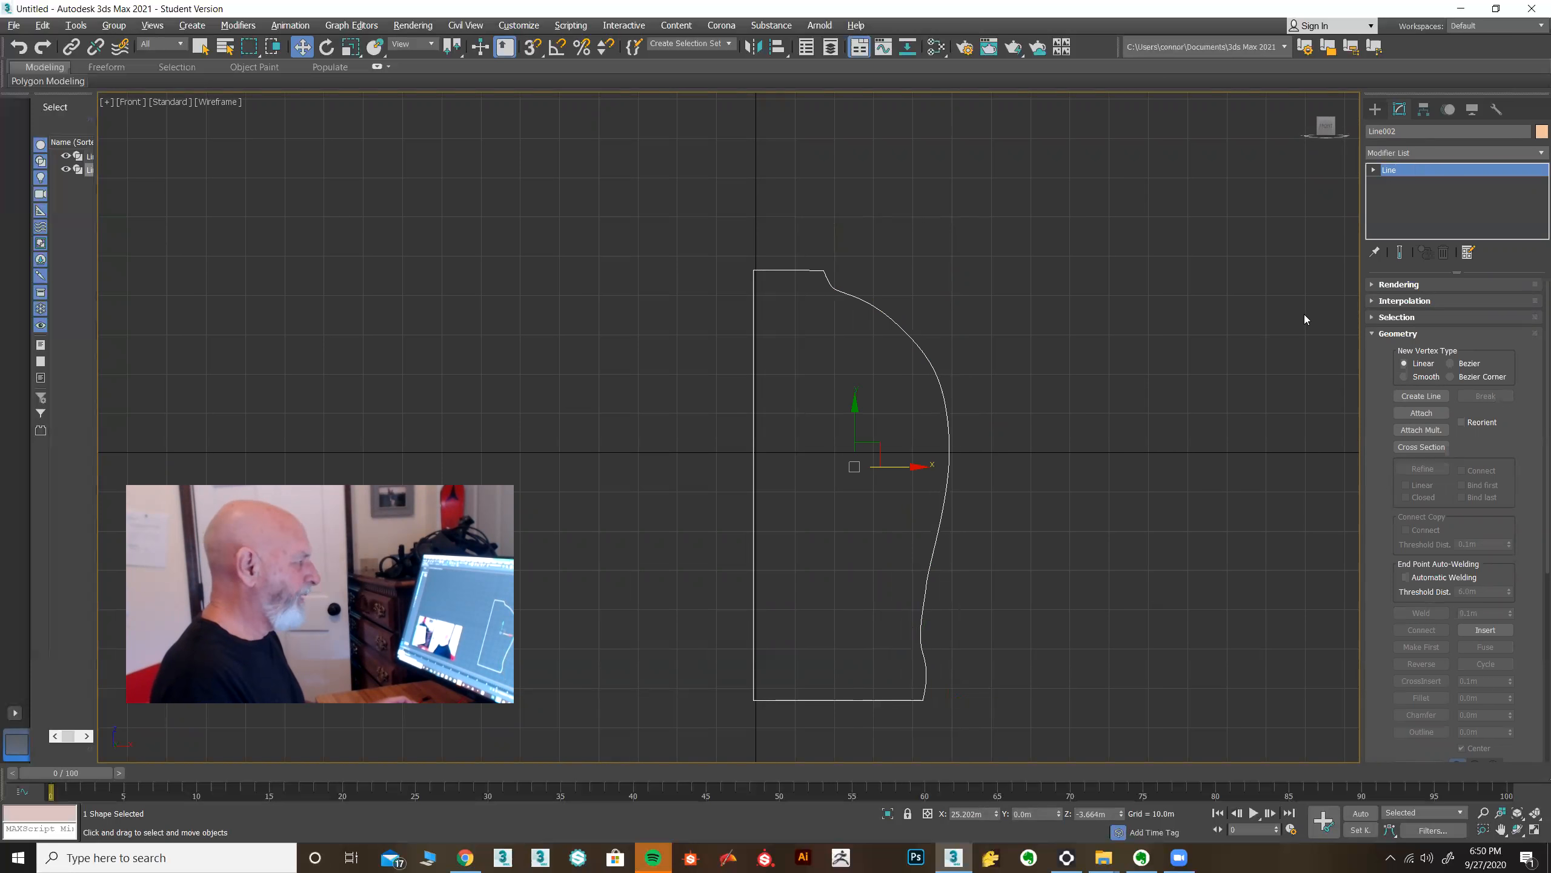
Move the neck vertex at the rim to reshape the top of the profile.
{"action": "key", "text": "1"}
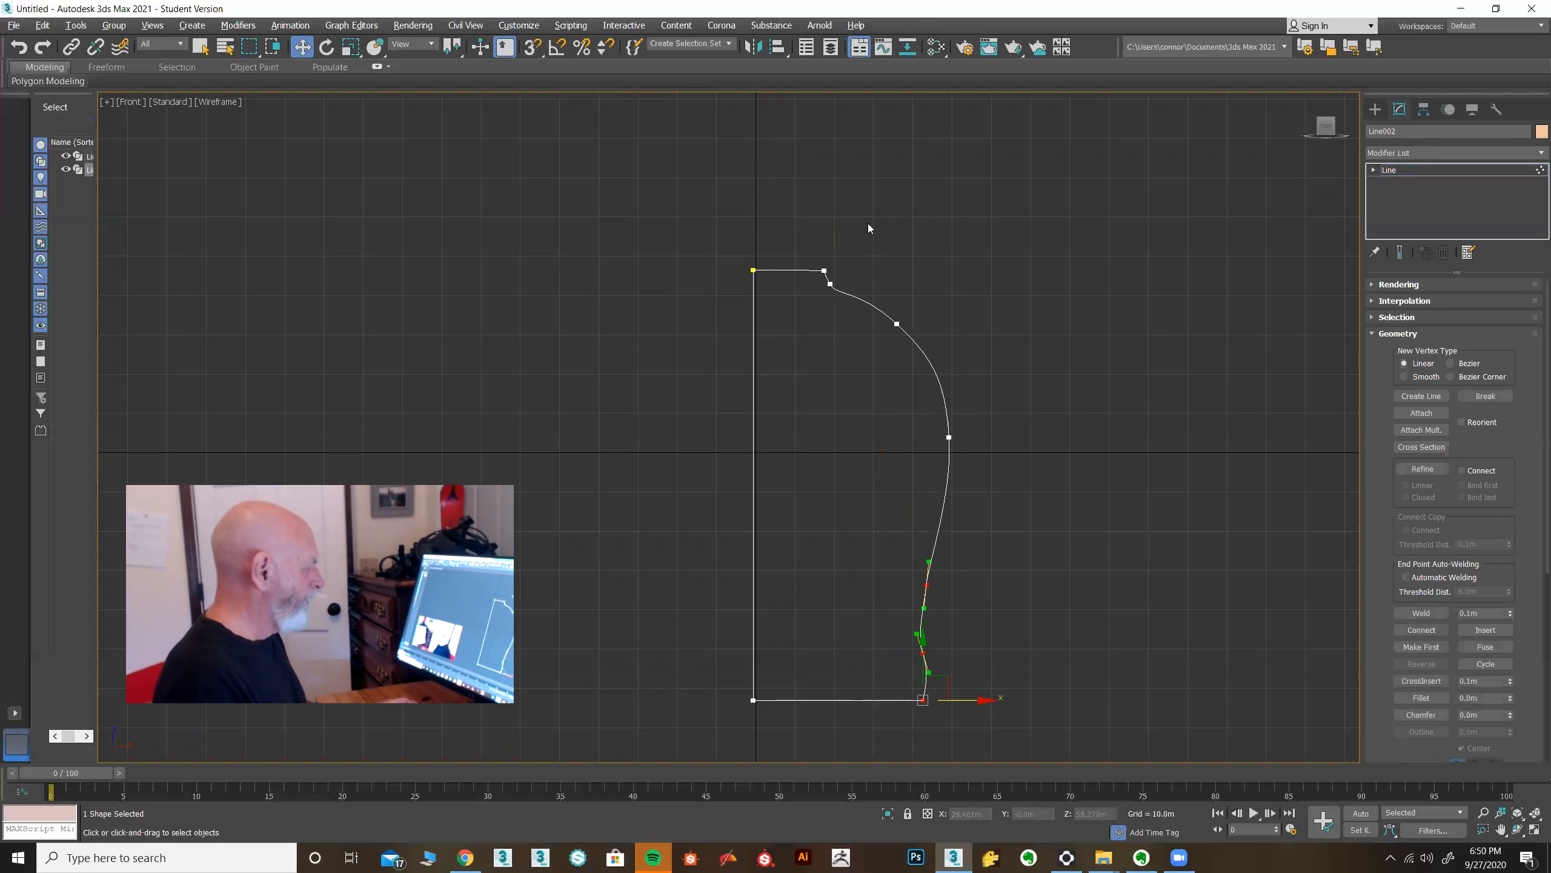
{"action": "mouse_move", "coordinate": [821, 291]}
{"action": "left_mouse_down"}
{"action": "mouse_move", "coordinate": [887, 284]}
{"action": "mouse_move", "coordinate": [836, 270]}
{"action": "left_mouse_up"}
{"action": "left_click", "coordinate": [1429, 169]}
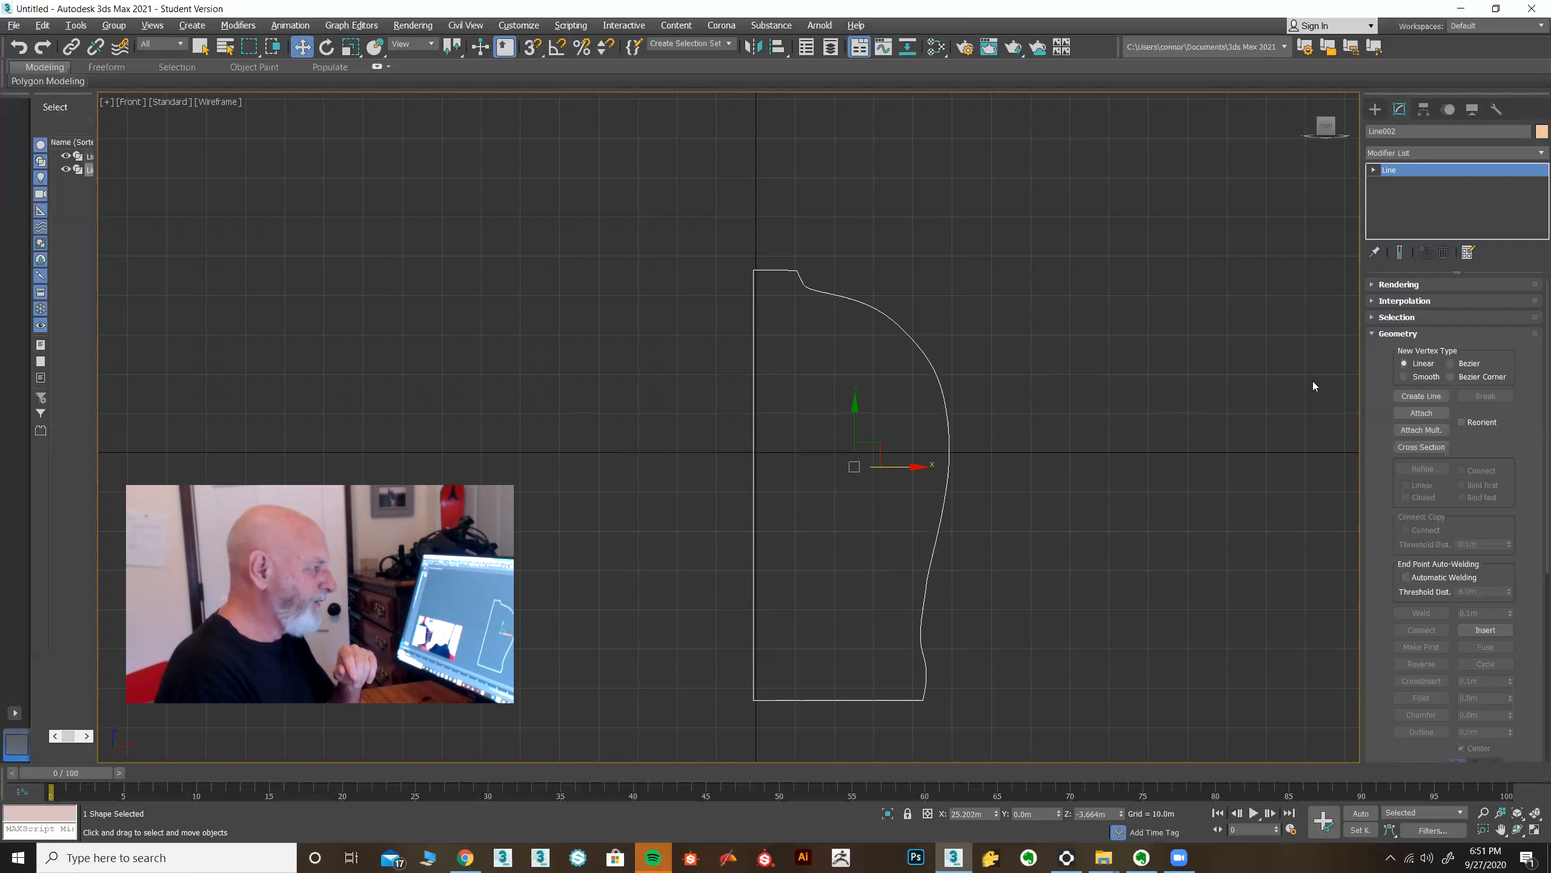
Apply a Lathe modifier to the vase profile and align it to Min.
{"action": "left_click", "coordinate": [1516, 157]}
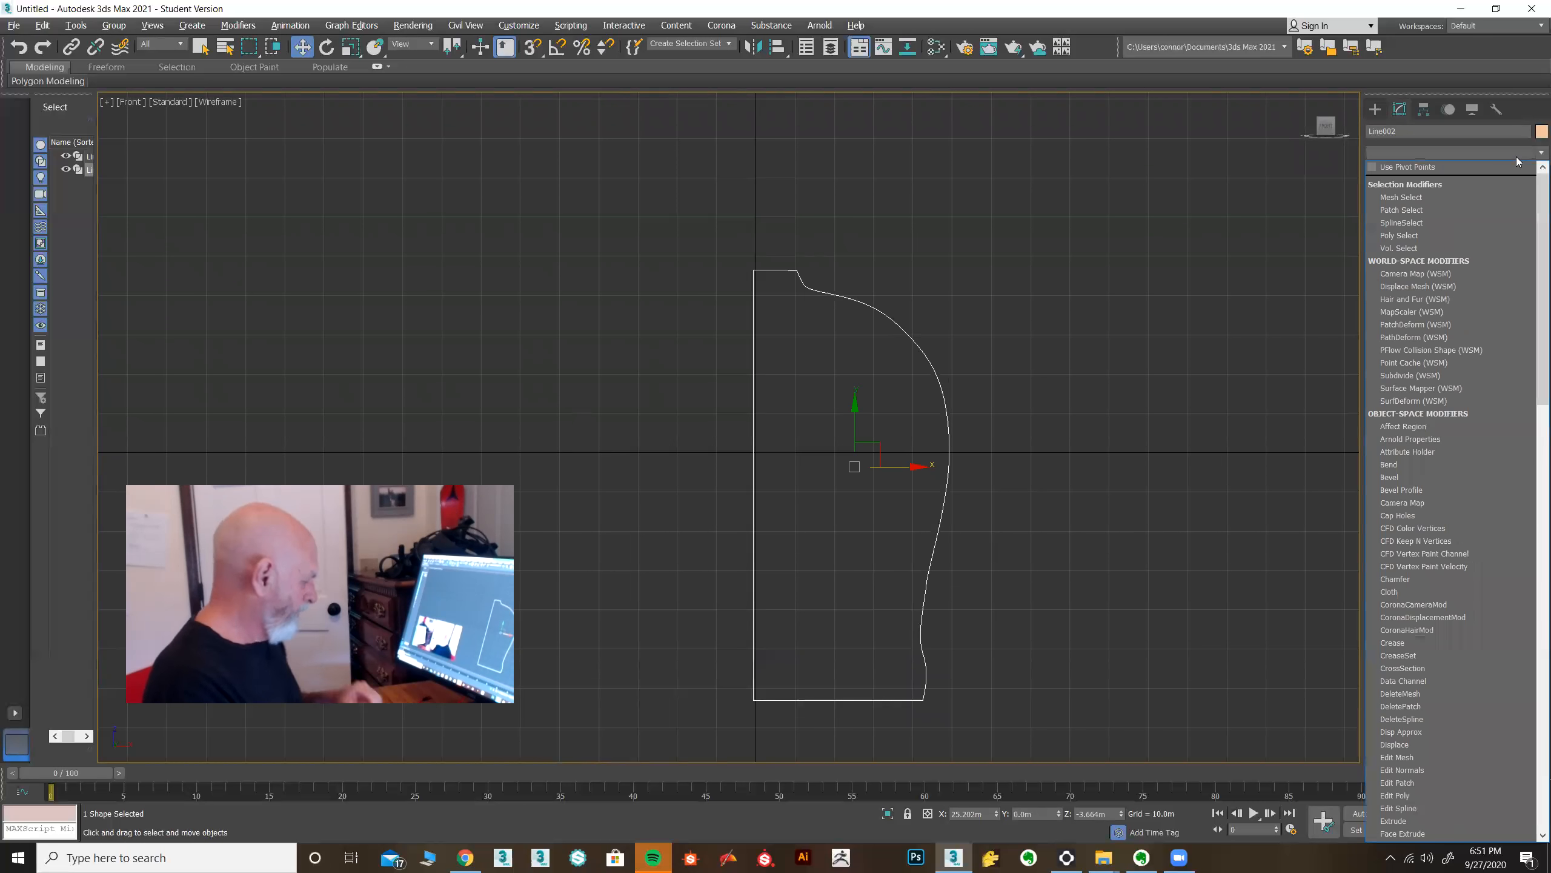
{"action": "type", "text": "l"}
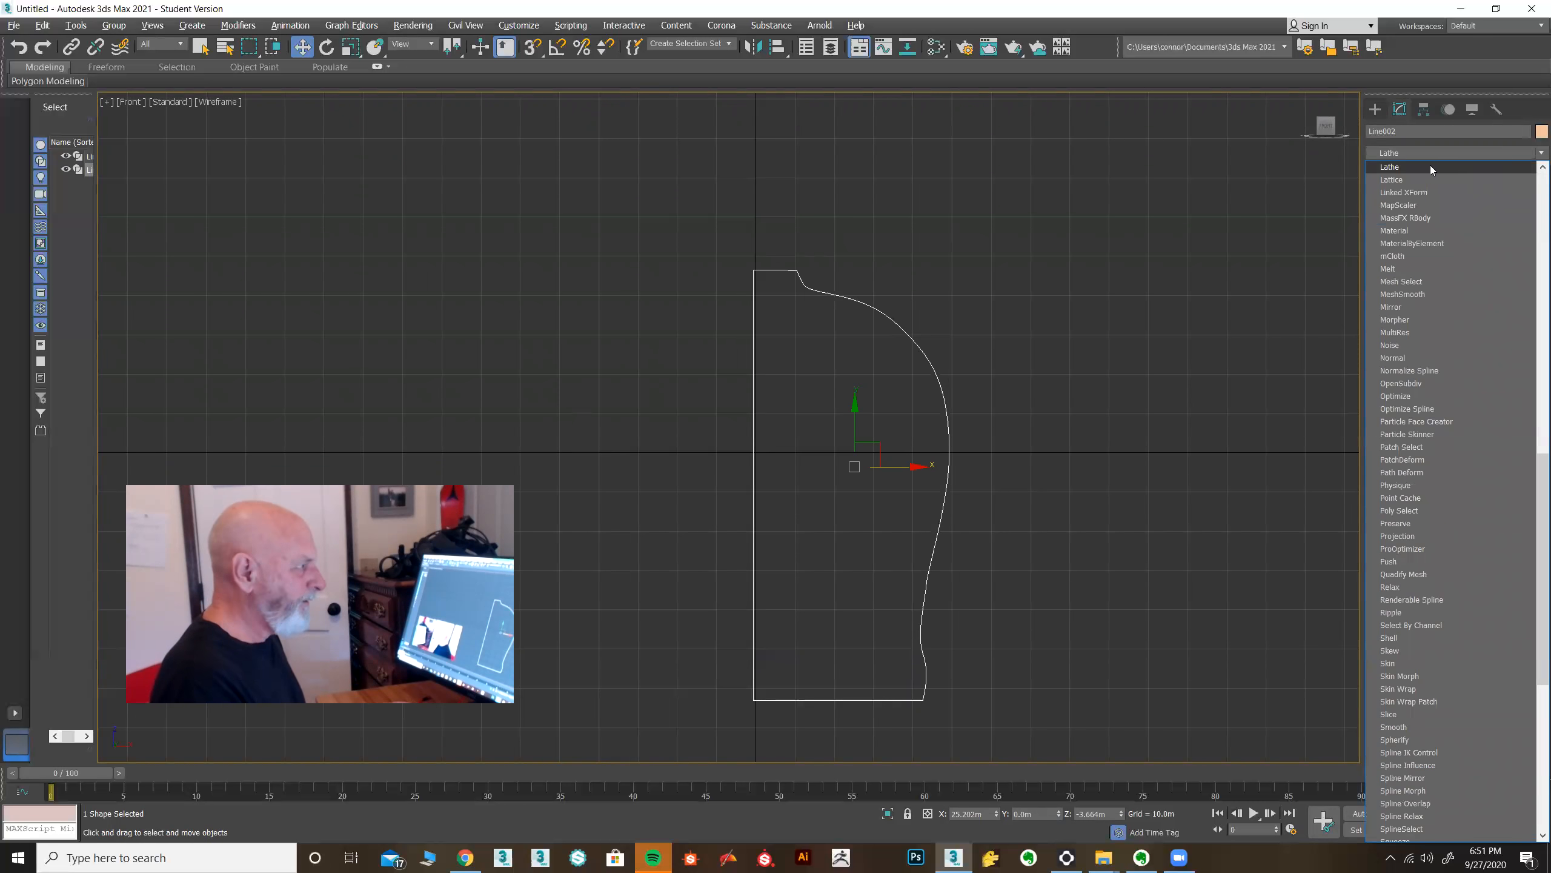
{"action": "left_click", "coordinate": [1426, 166]}
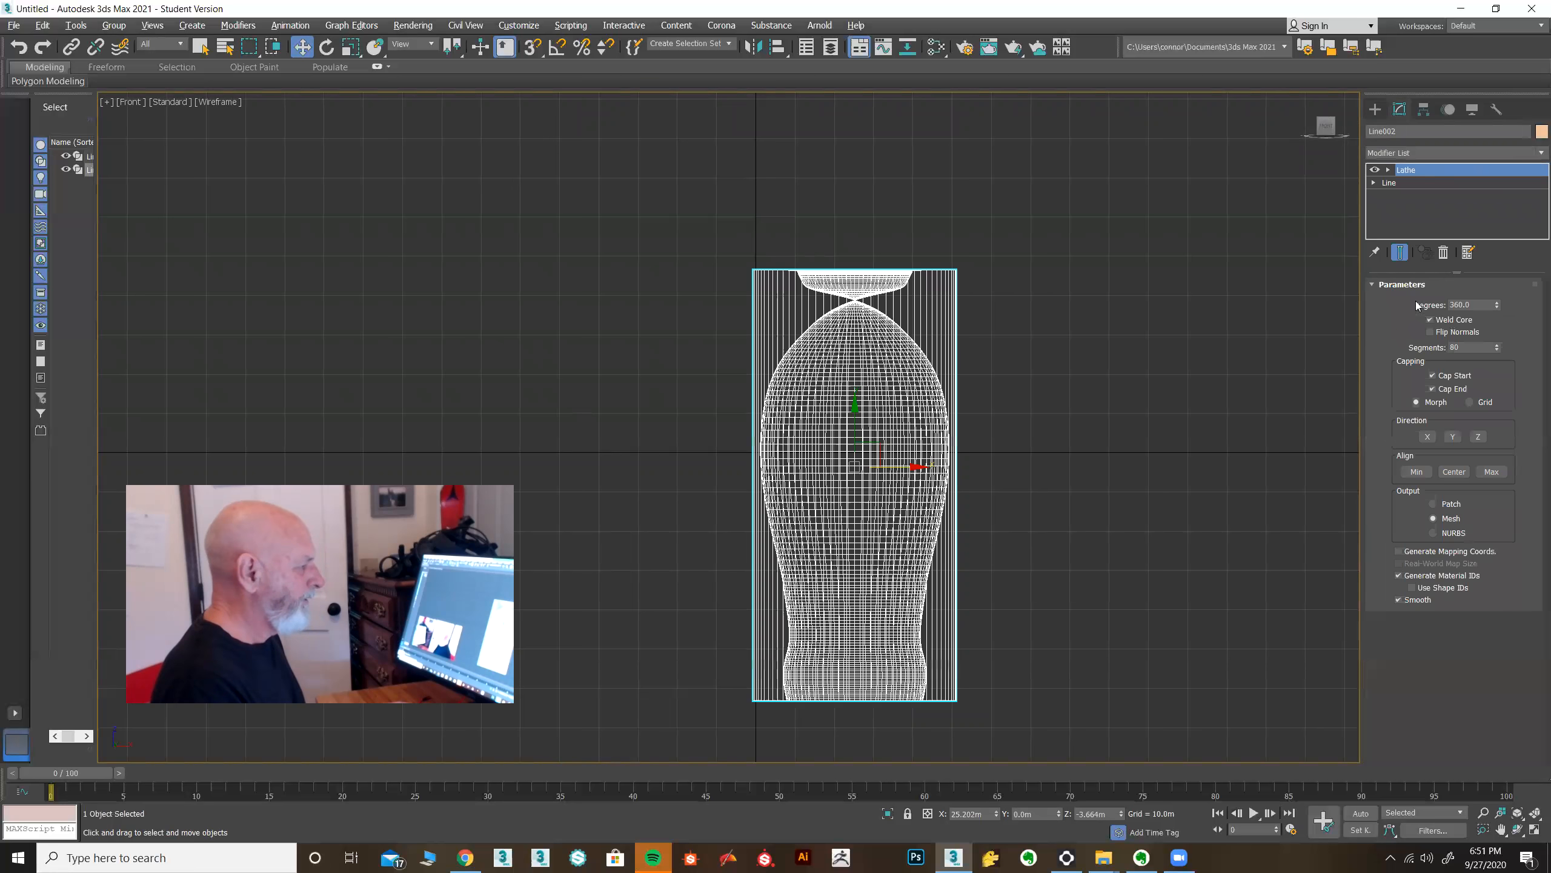
{"action": "left_click", "coordinate": [1414, 471]}
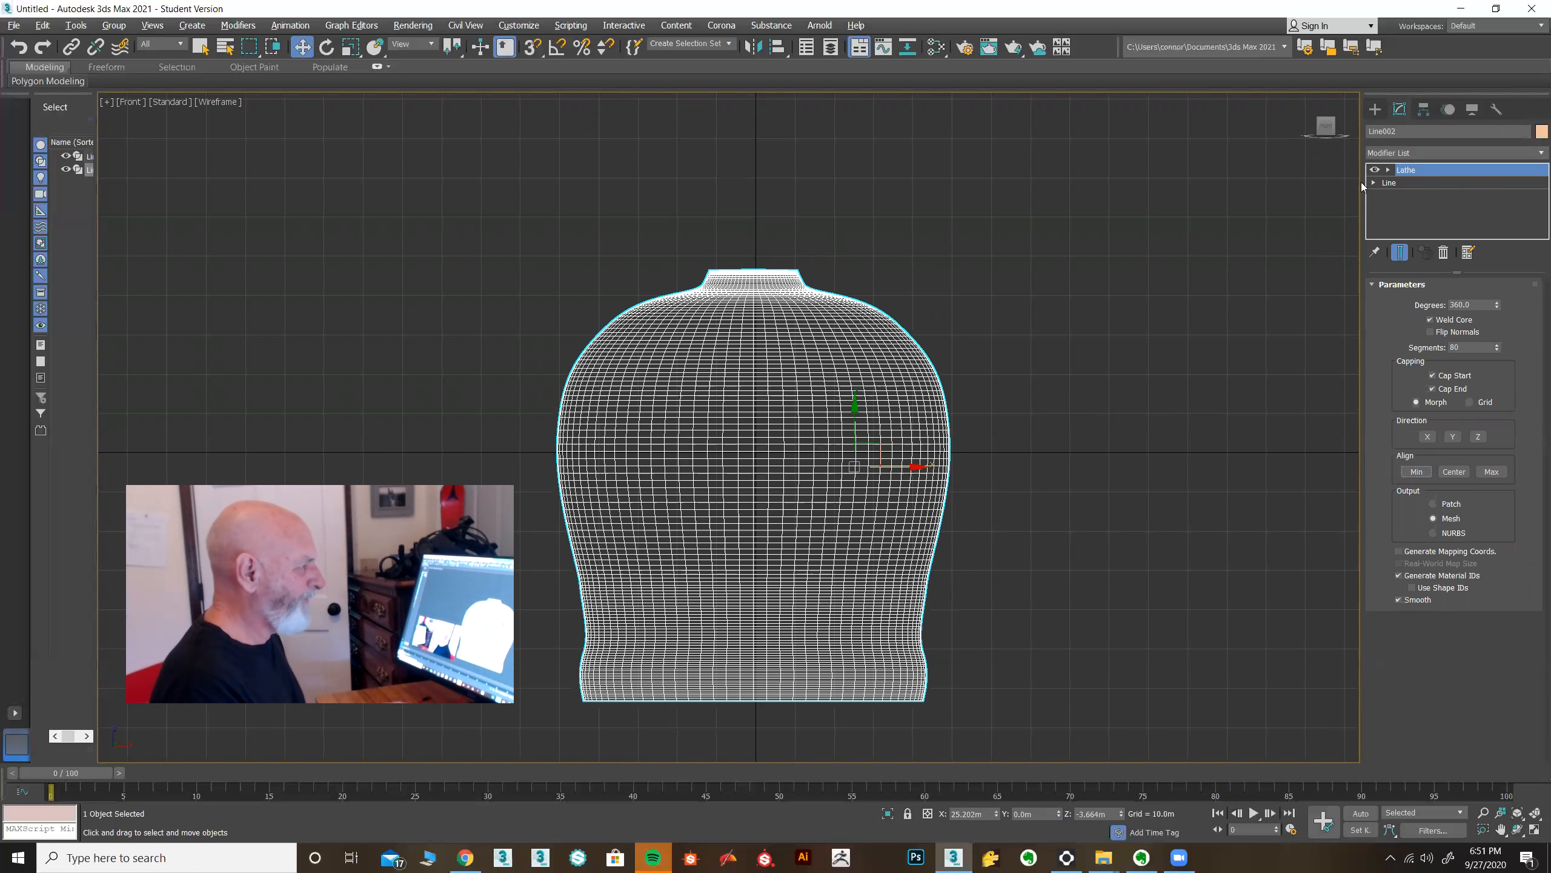
With the end result shown, move profile vertices to narrow the vase's lower body and widen its base, then return to Lathe.
{"action": "left_click", "coordinate": [1390, 183]}
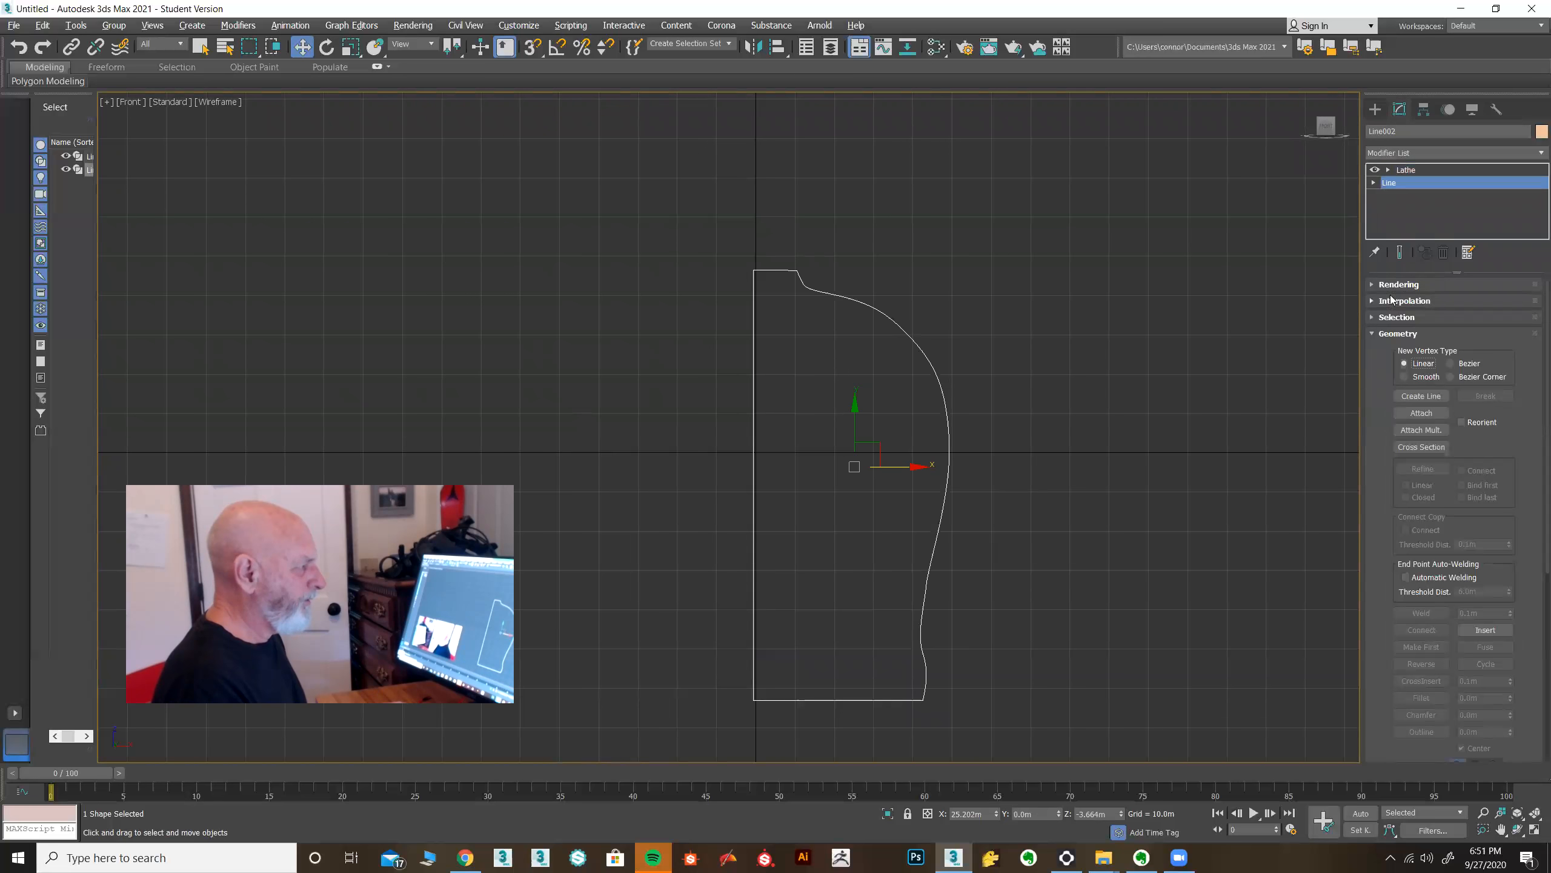
{"action": "left_click", "coordinate": [1399, 252]}
{"action": "left_click", "coordinate": [1374, 183]}
{"action": "left_click", "coordinate": [1401, 195]}
{"action": "left_click_drag", "start_coordinate": [1072, 270], "coordinate": [858, 732]}
{"action": "left_click_drag", "start_coordinate": [978, 699], "coordinate": [941, 697]}
{"action": "left_click_drag", "start_coordinate": [963, 568], "coordinate": [848, 662]}
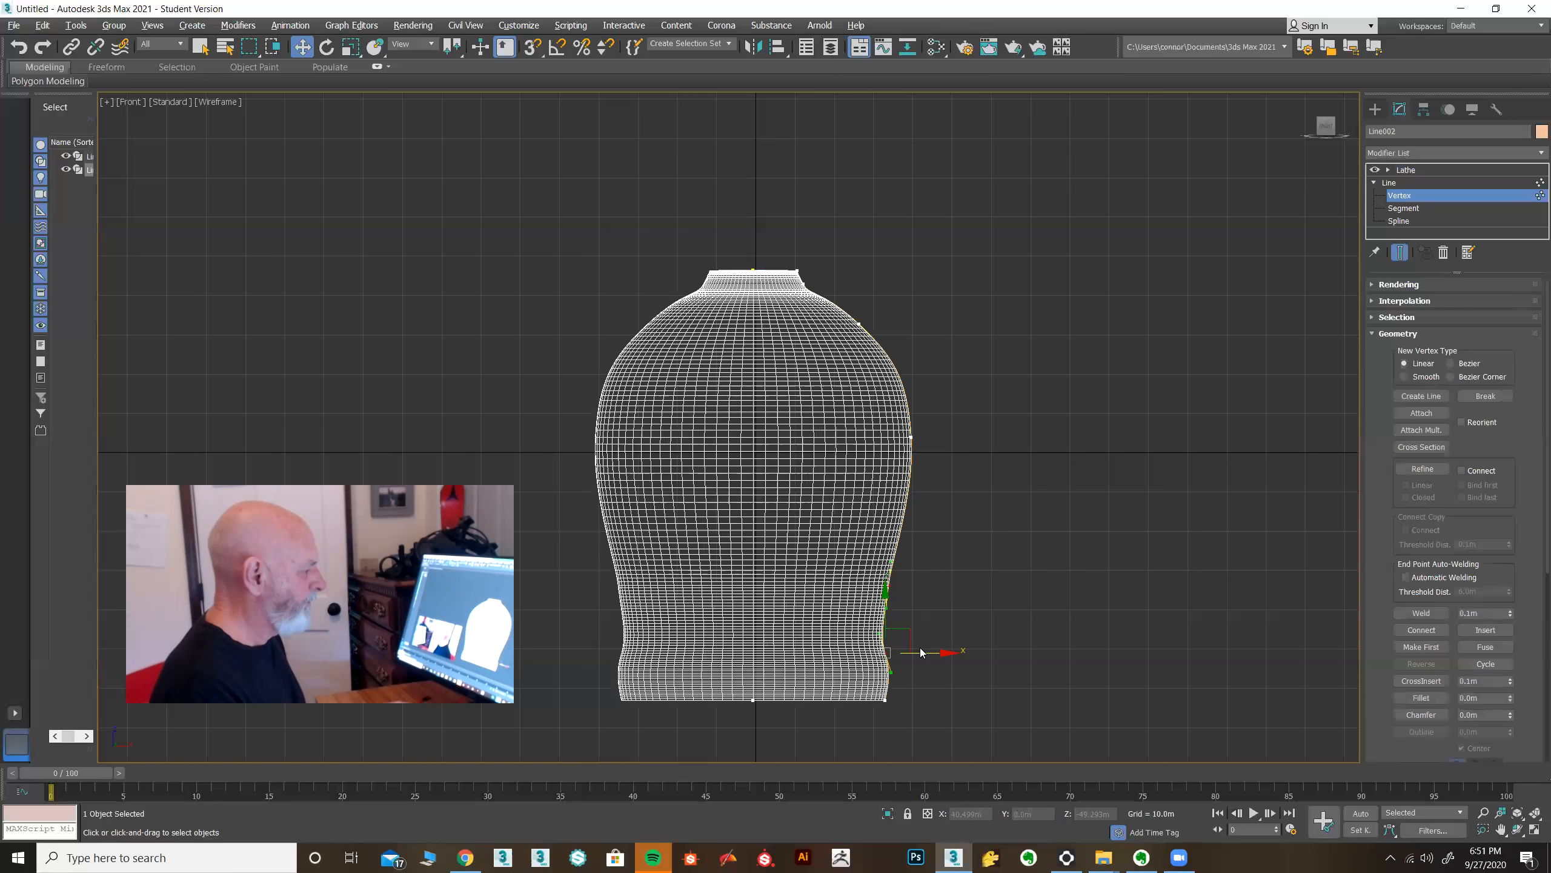
{"action": "left_click_drag", "start_coordinate": [940, 650], "coordinate": [926, 649]}
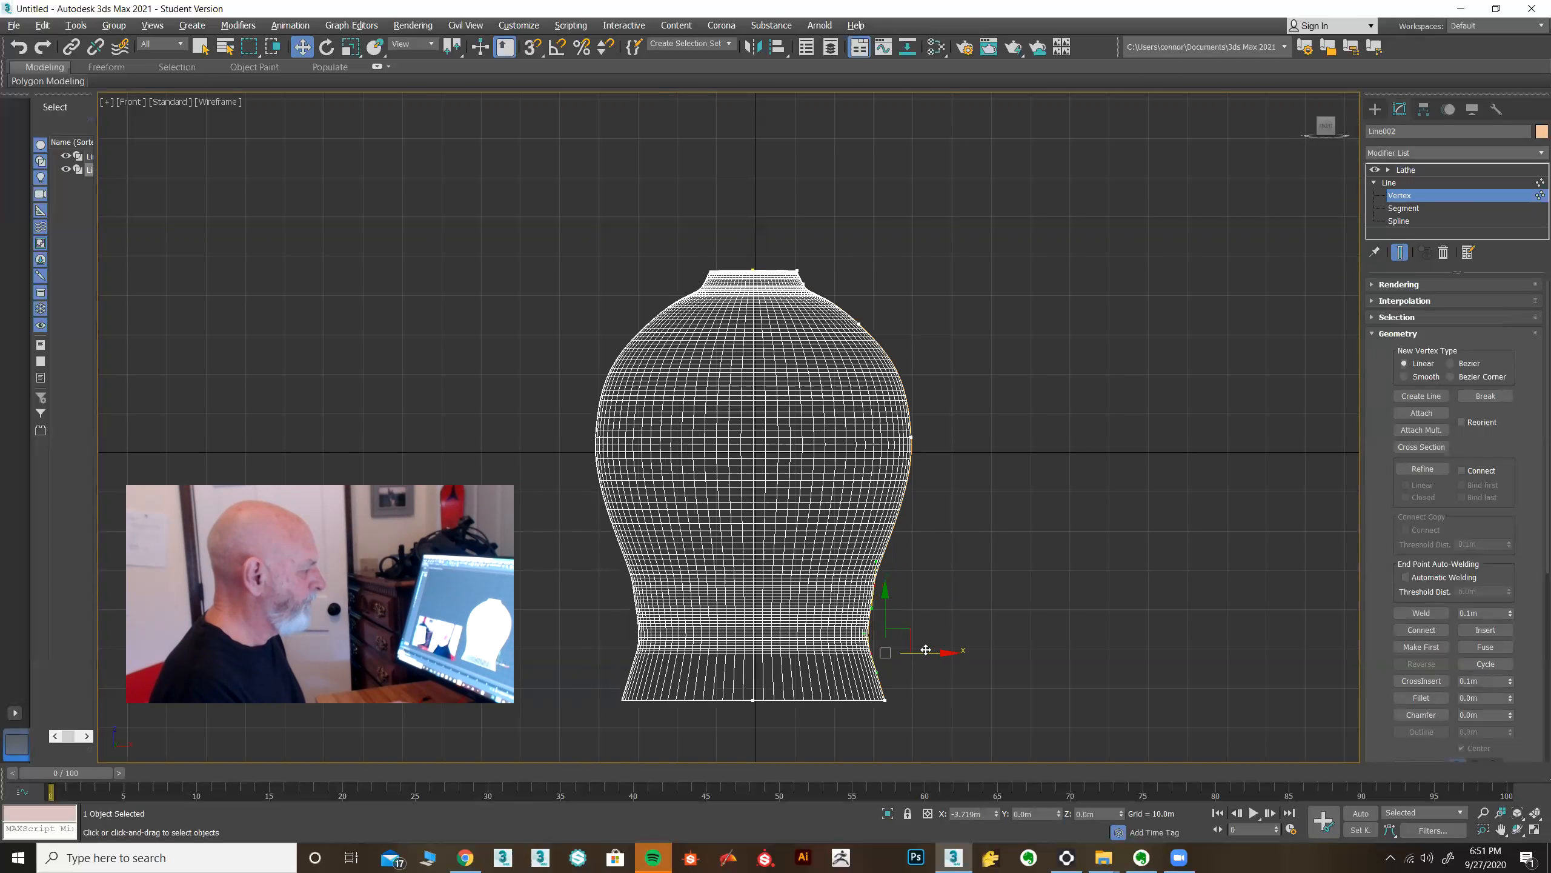
{"action": "left_click", "coordinate": [914, 680]}
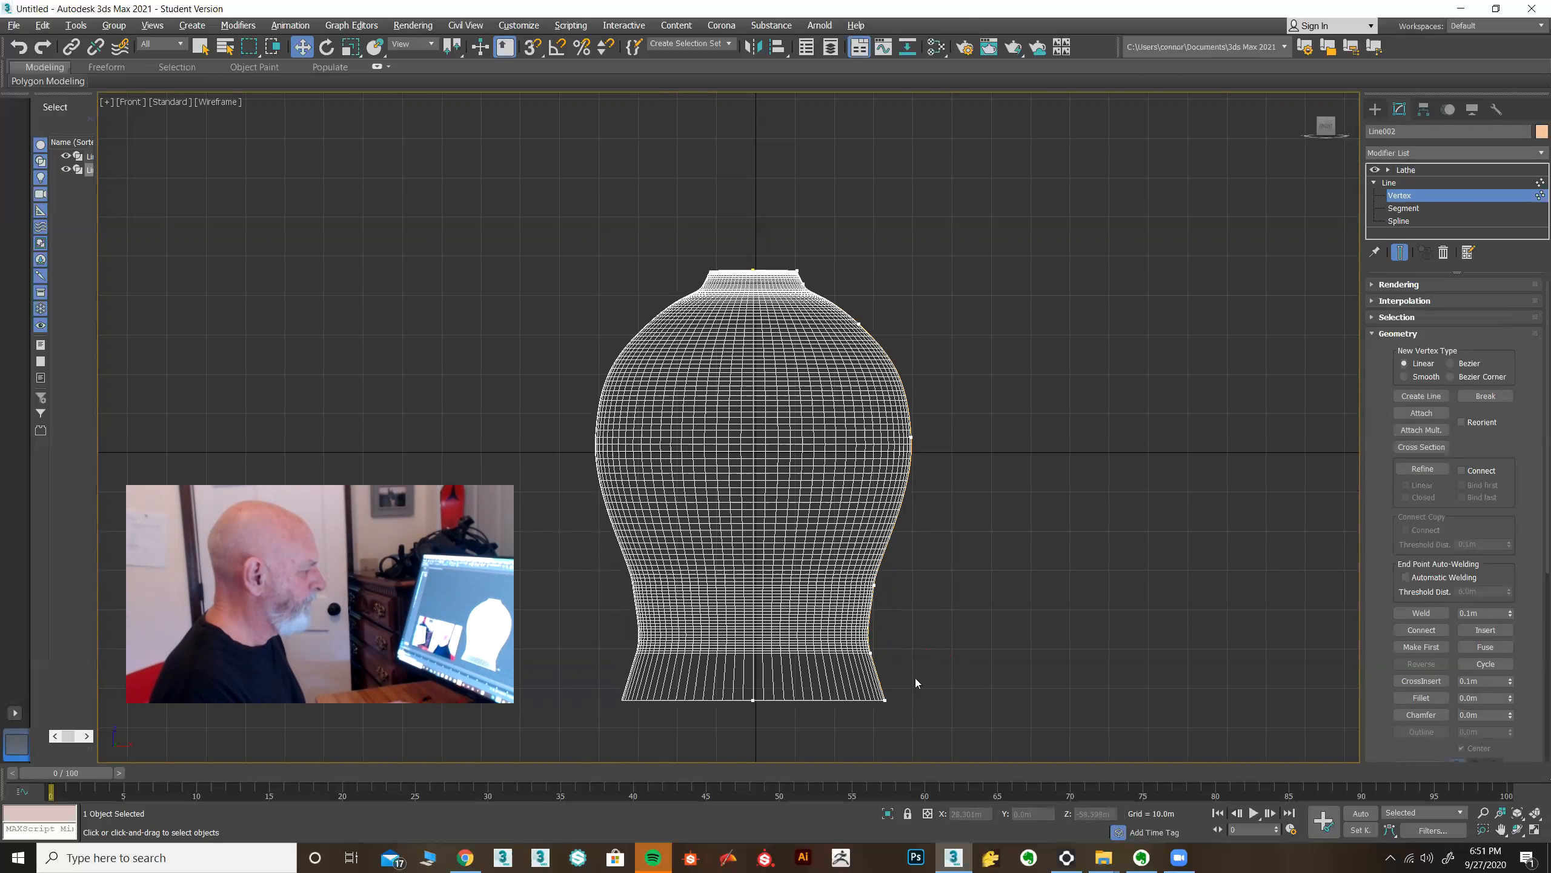
{"action": "left_click", "coordinate": [871, 652]}
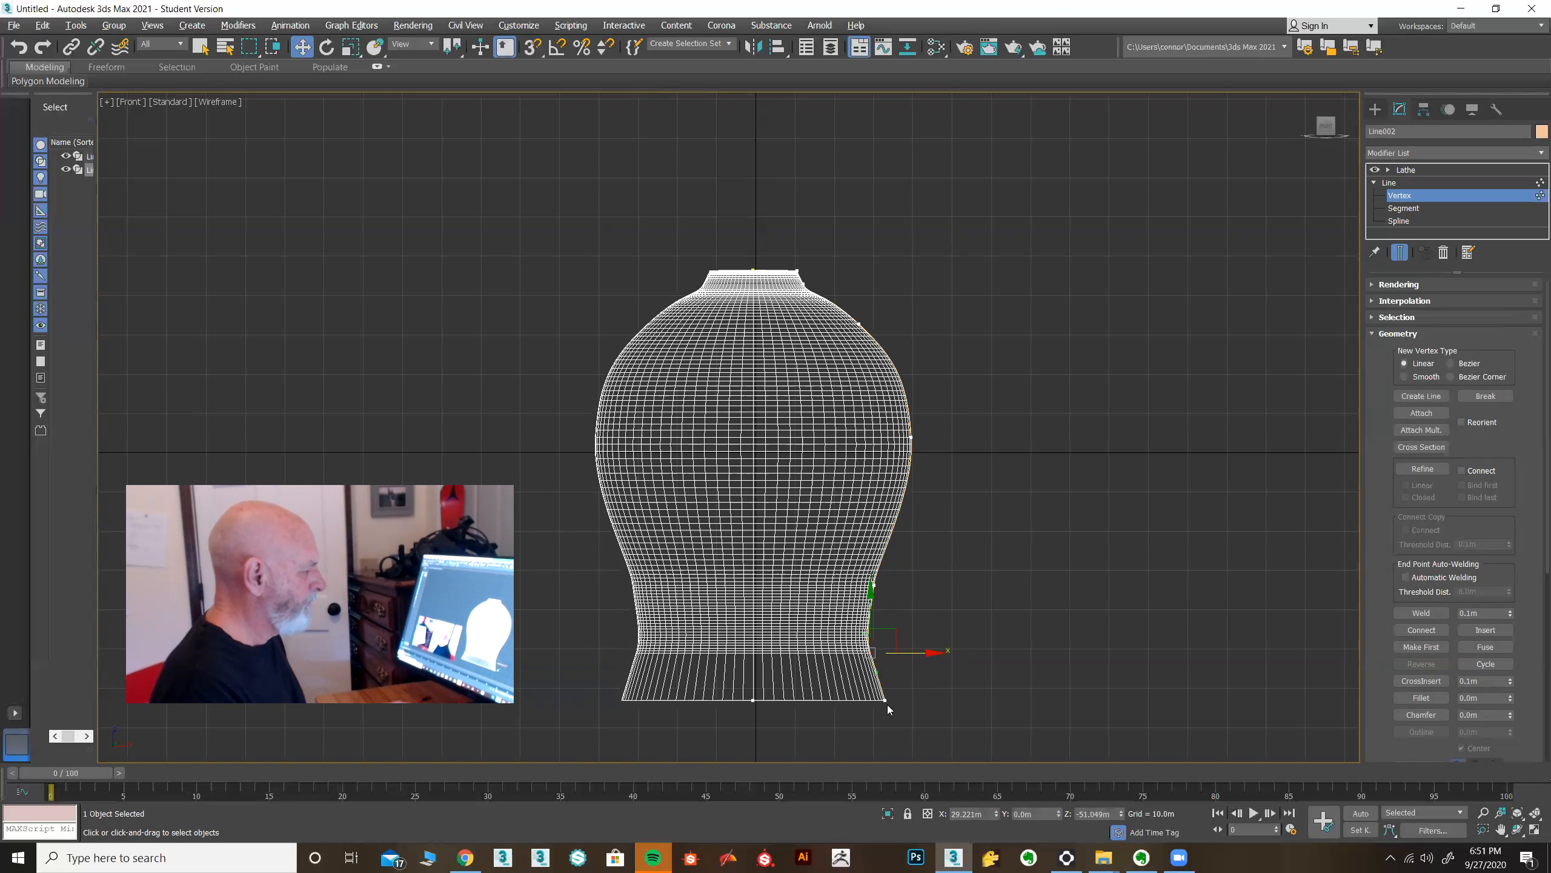
{"action": "left_click_drag", "start_coordinate": [864, 707], "coordinate": [933, 699]}
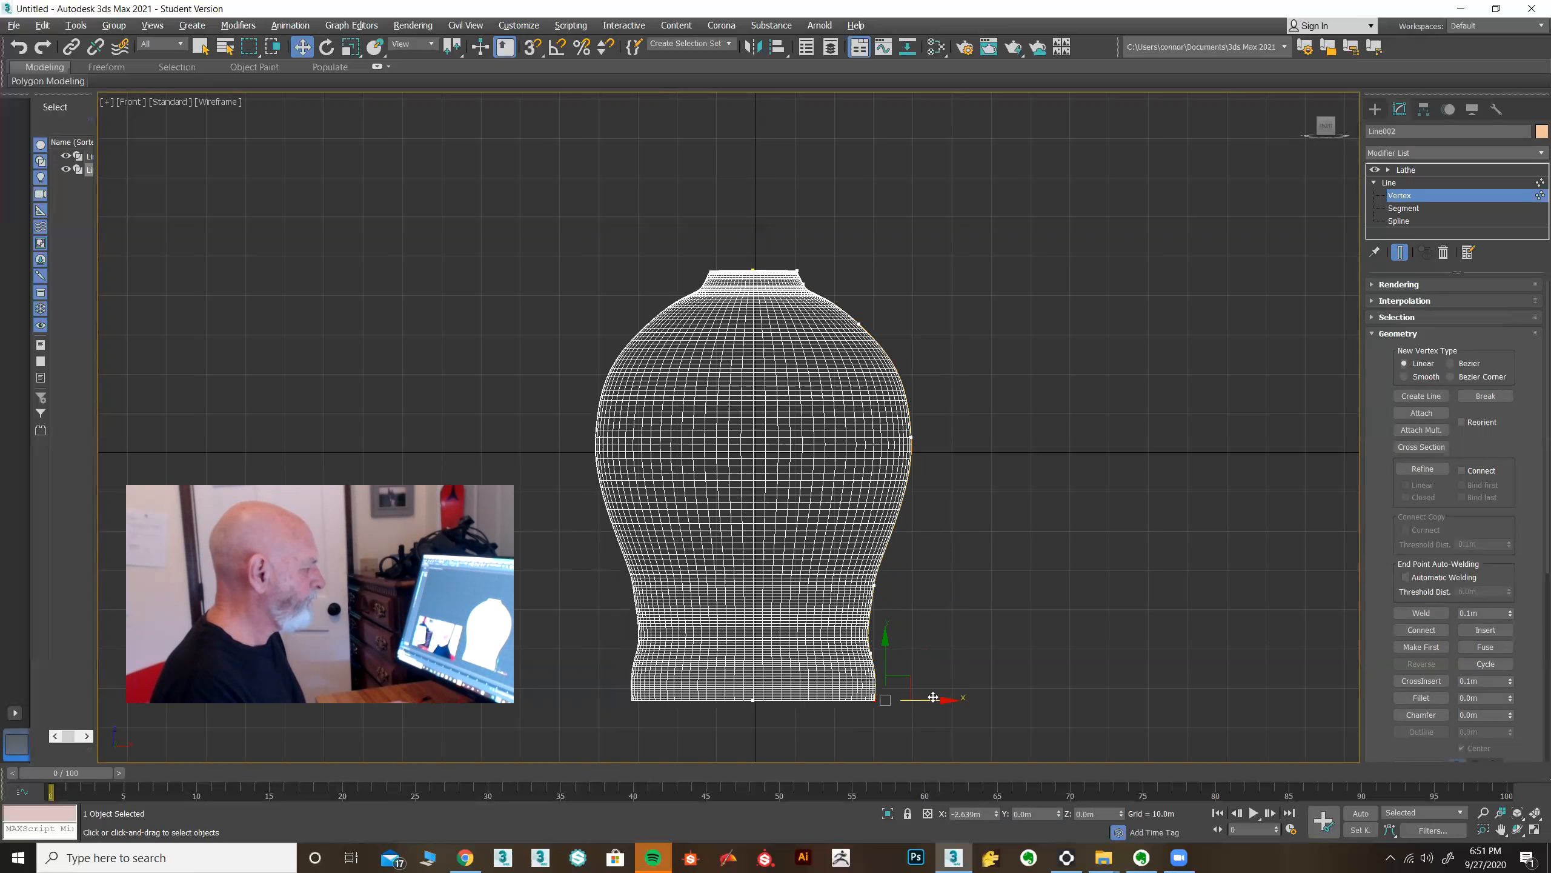
{"action": "left_click", "coordinate": [1421, 170]}
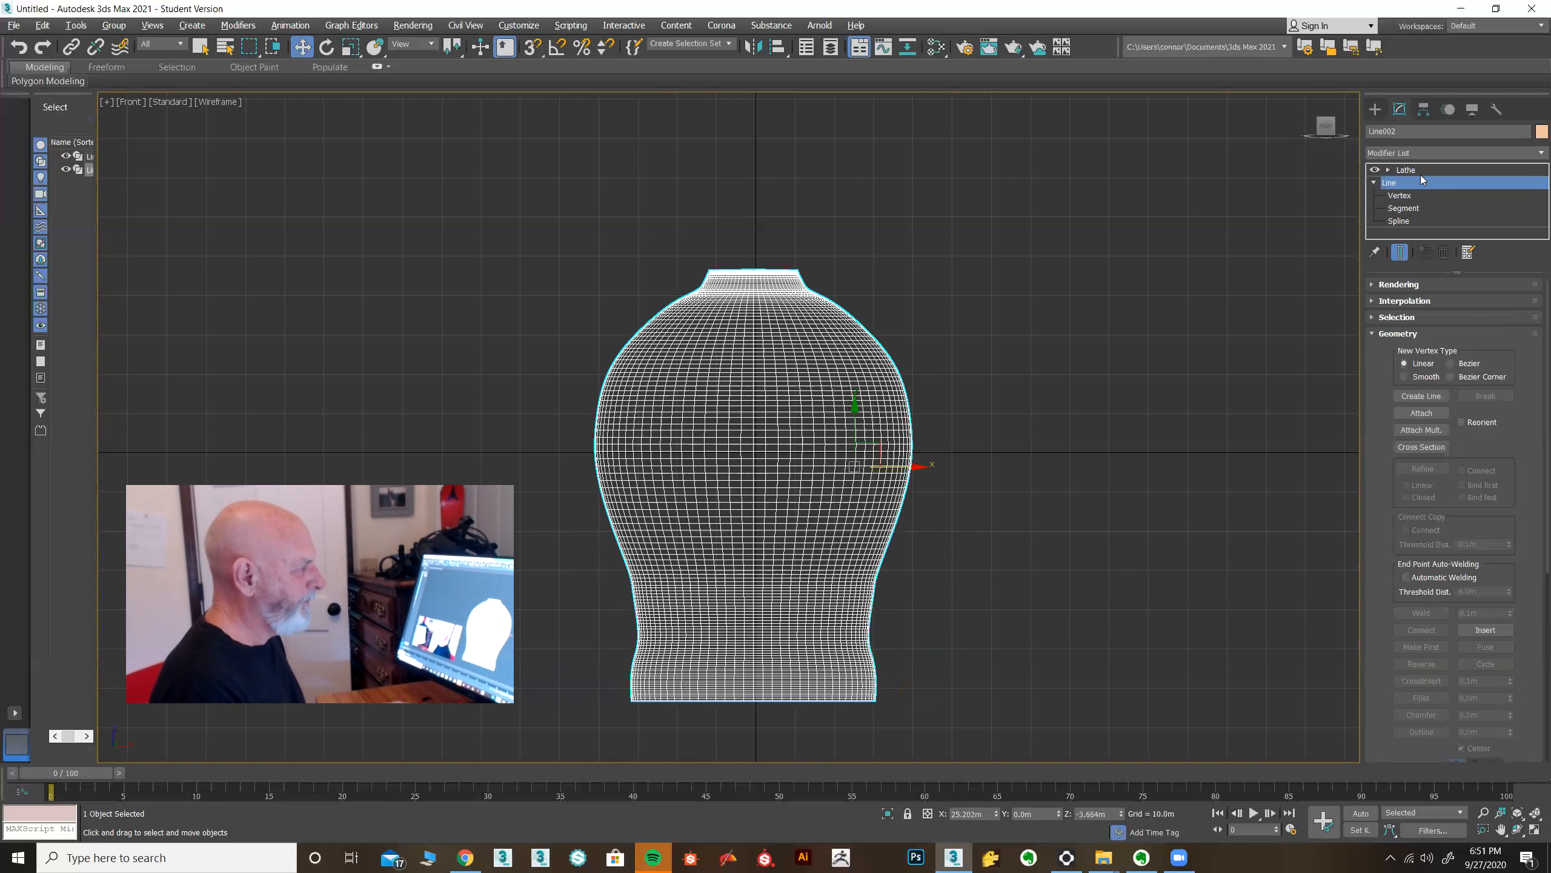
{"action": "left_click", "coordinate": [1535, 829]}
{"action": "right_click", "coordinate": [1114, 659]}
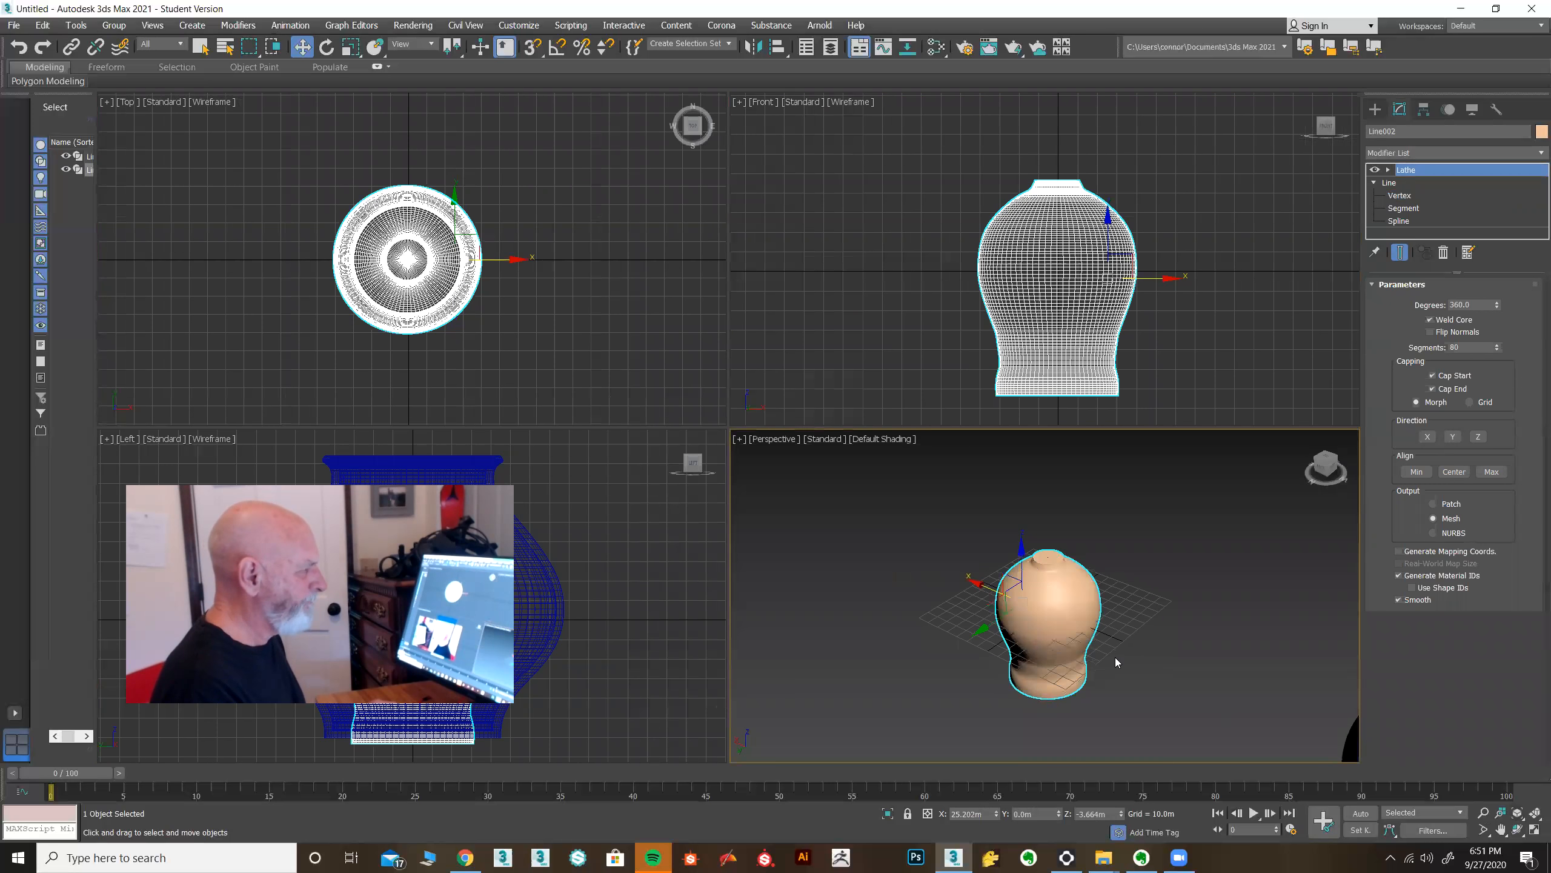
{"action": "mouse_move", "coordinate": [1115, 658]}
{"action": "middle_mouse_down", "text": "alt"}
{"action": "mouse_move", "coordinate": [1111, 601]}
{"action": "mouse_move", "coordinate": [1120, 645]}
{"action": "middle_mouse_up", "text": "alt"}
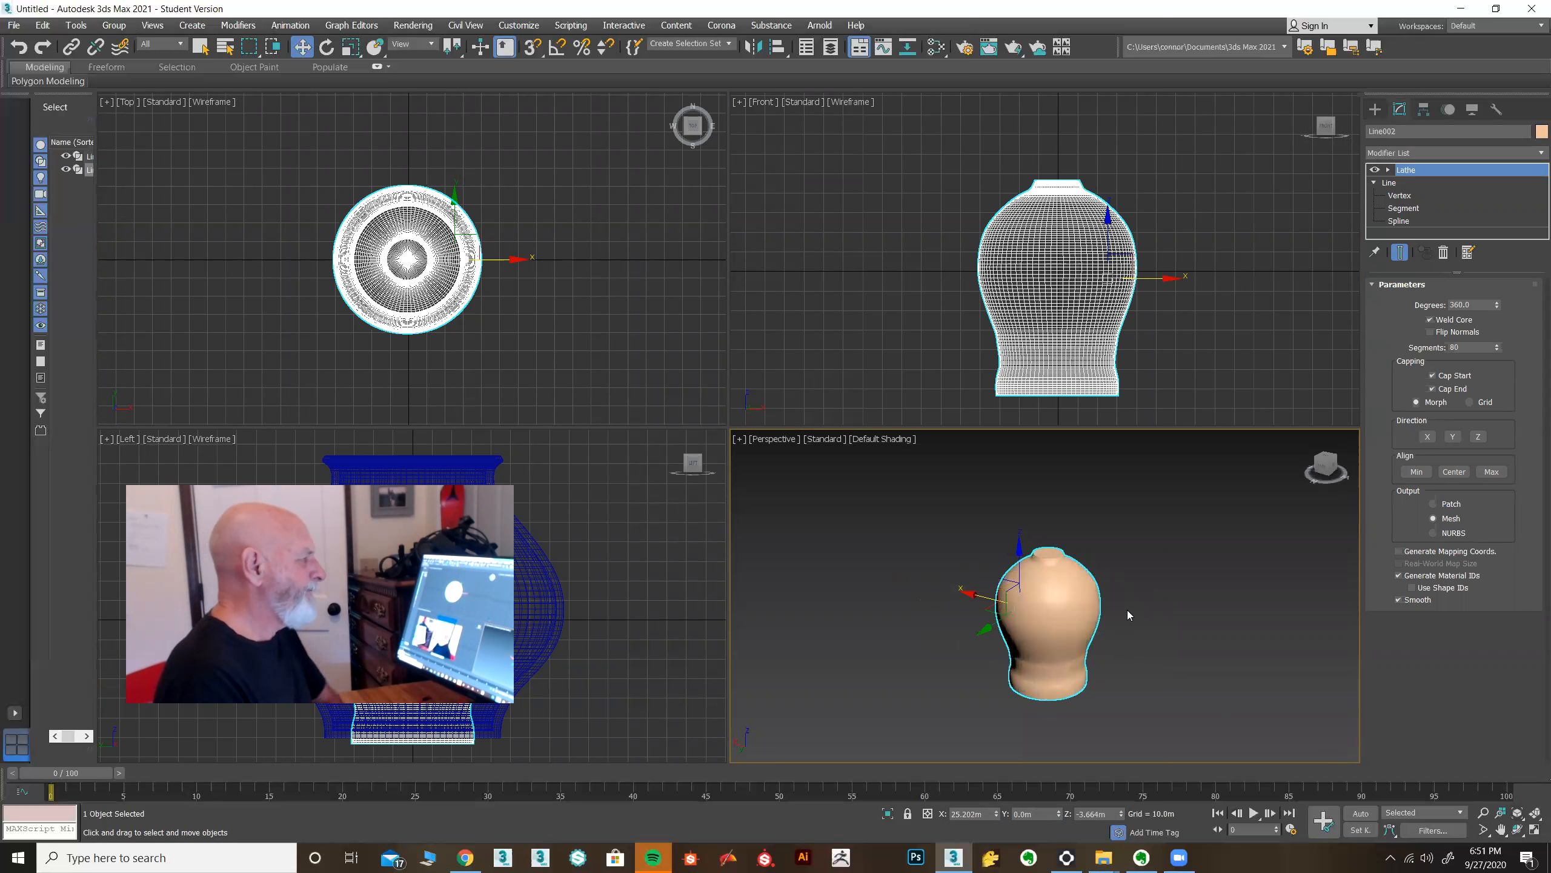
{"action": "middle_click_drag", "start_coordinate": [946, 191], "coordinate": [897, 315]}
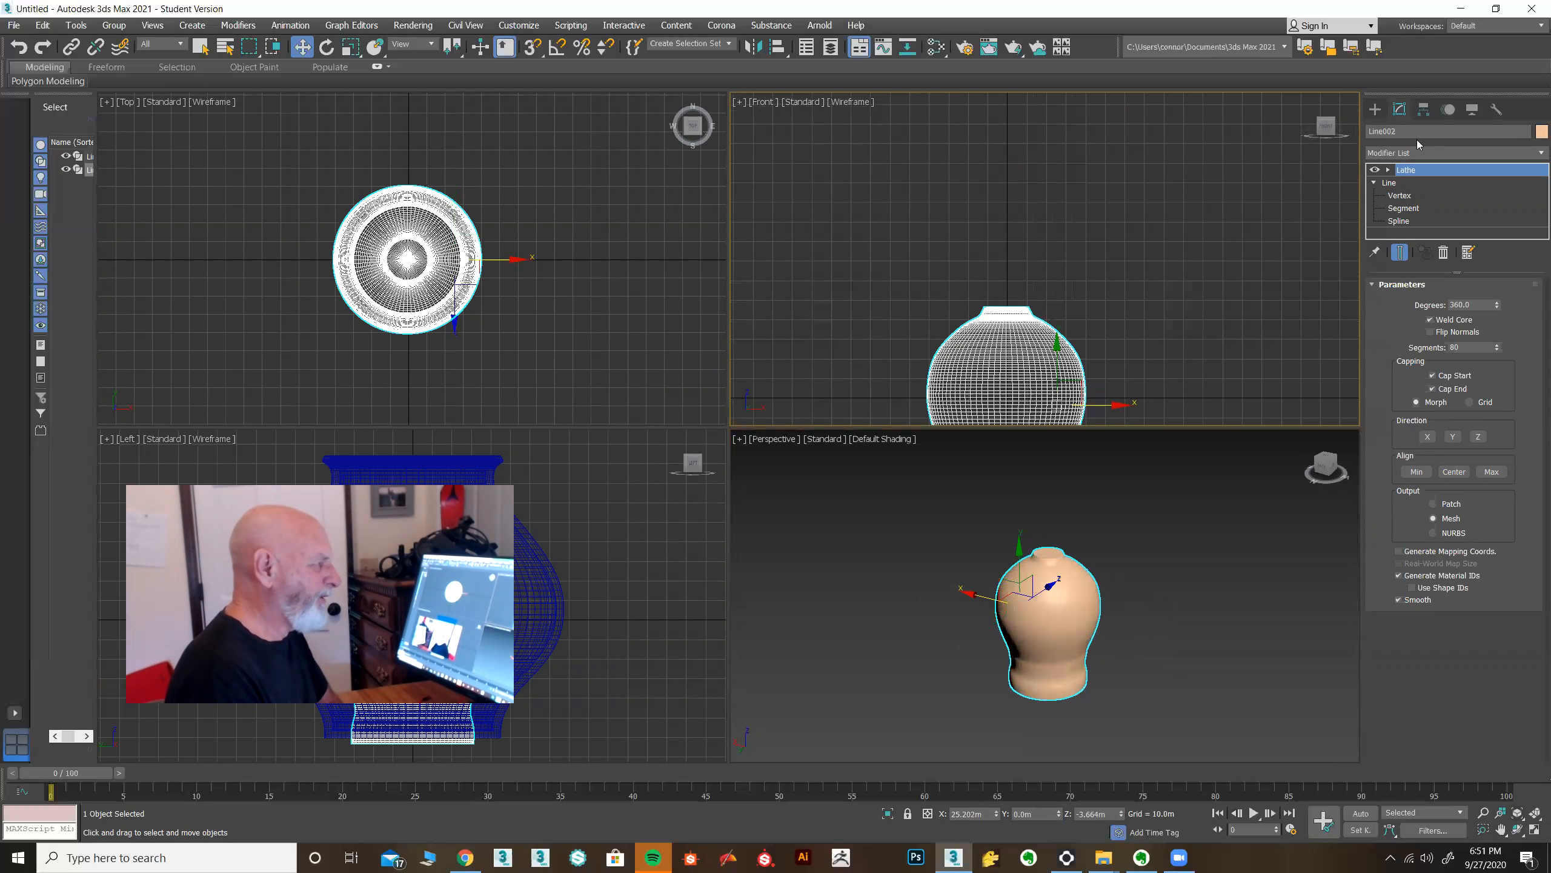
{"action": "left_click", "coordinate": [1376, 110]}
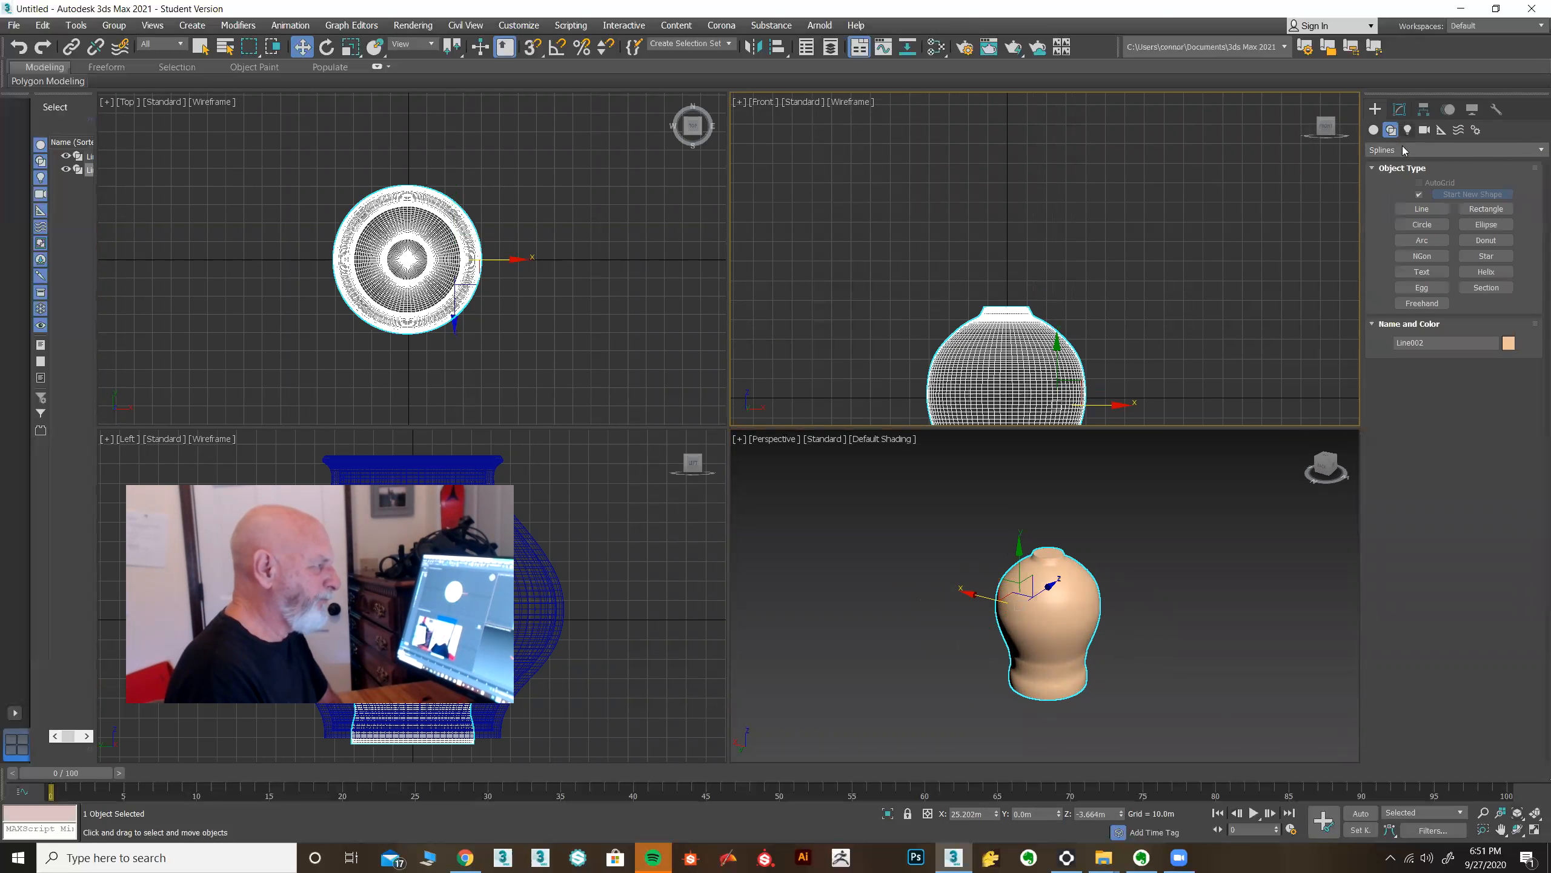
{"action": "left_click", "coordinate": [1422, 208]}
{"action": "scroll", "coordinate": [1037, 308], "scroll_direction": "up", "scroll_amount": 4}
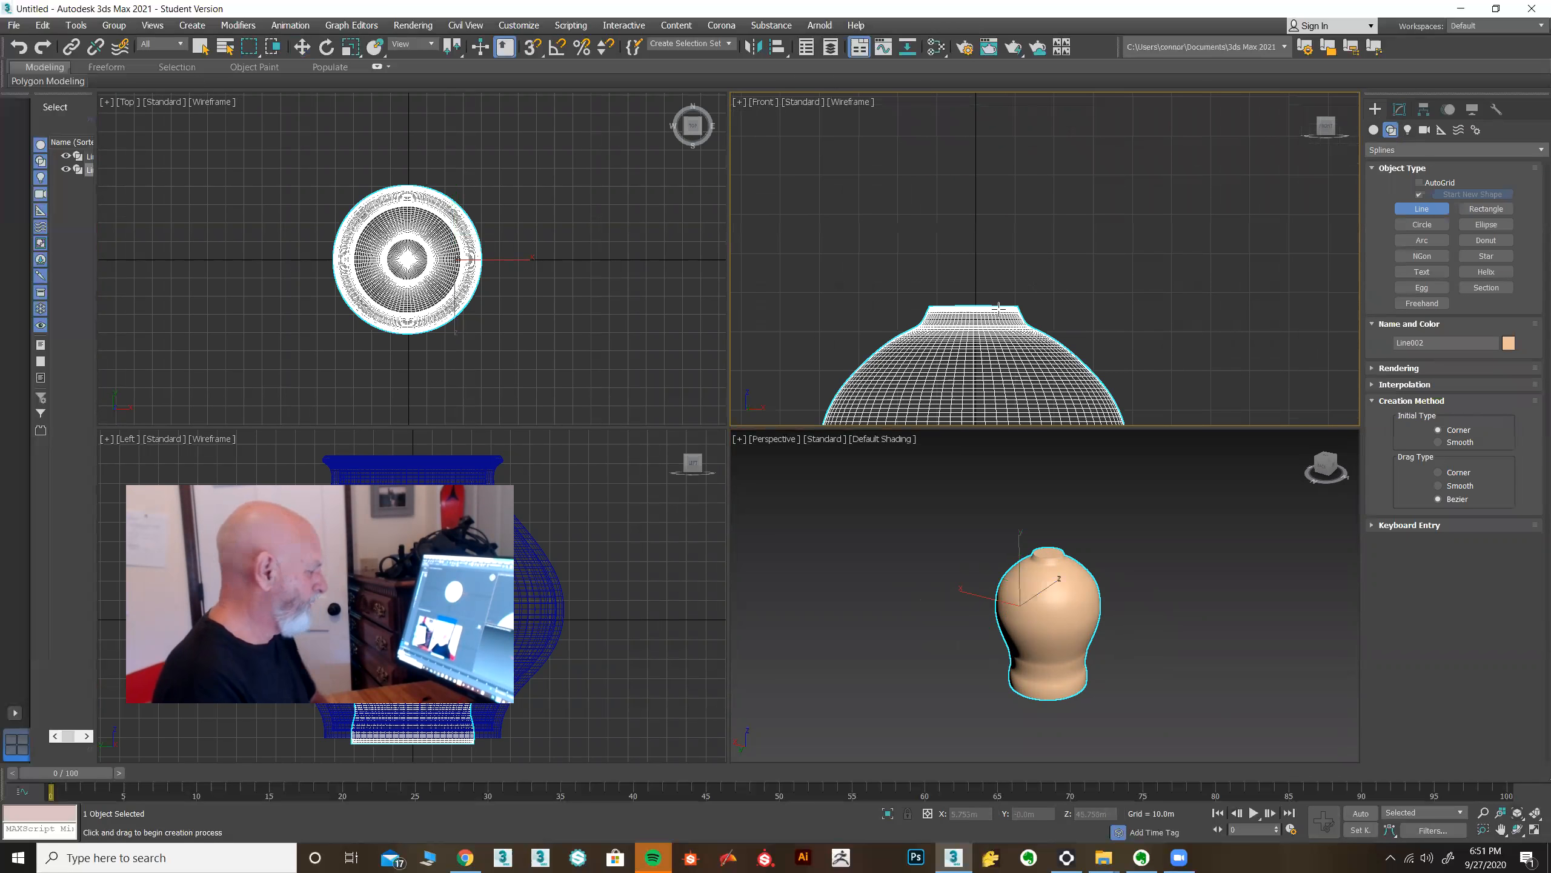
{"action": "key", "text": "alt+w"}
{"action": "scroll", "coordinate": [1107, 245], "scroll_direction": "down", "scroll_amount": 3}
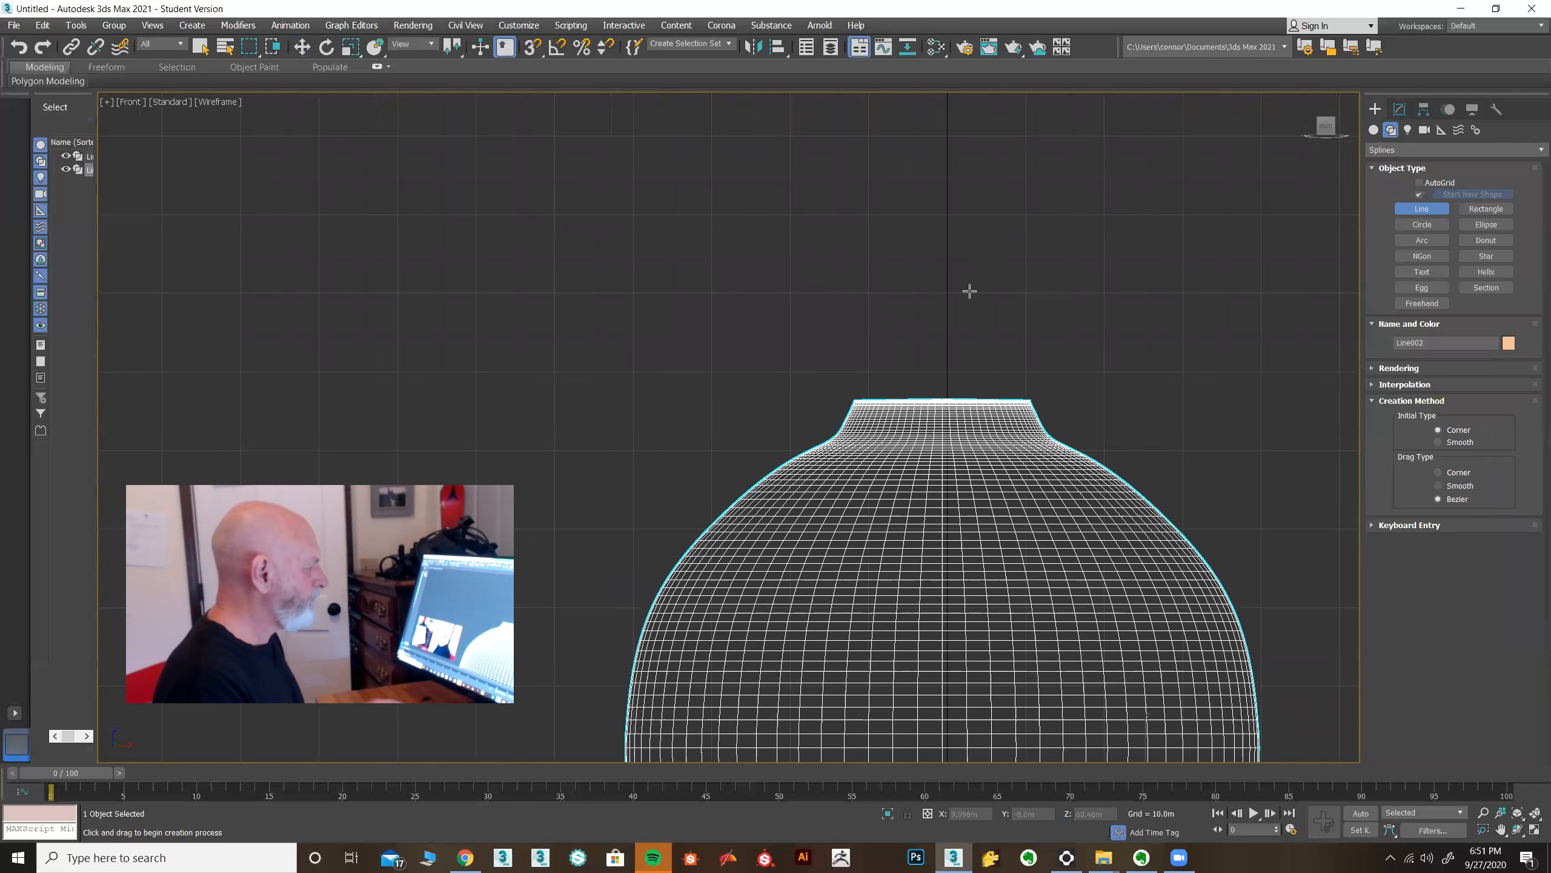
{"action": "left_click", "coordinate": [953, 143]}
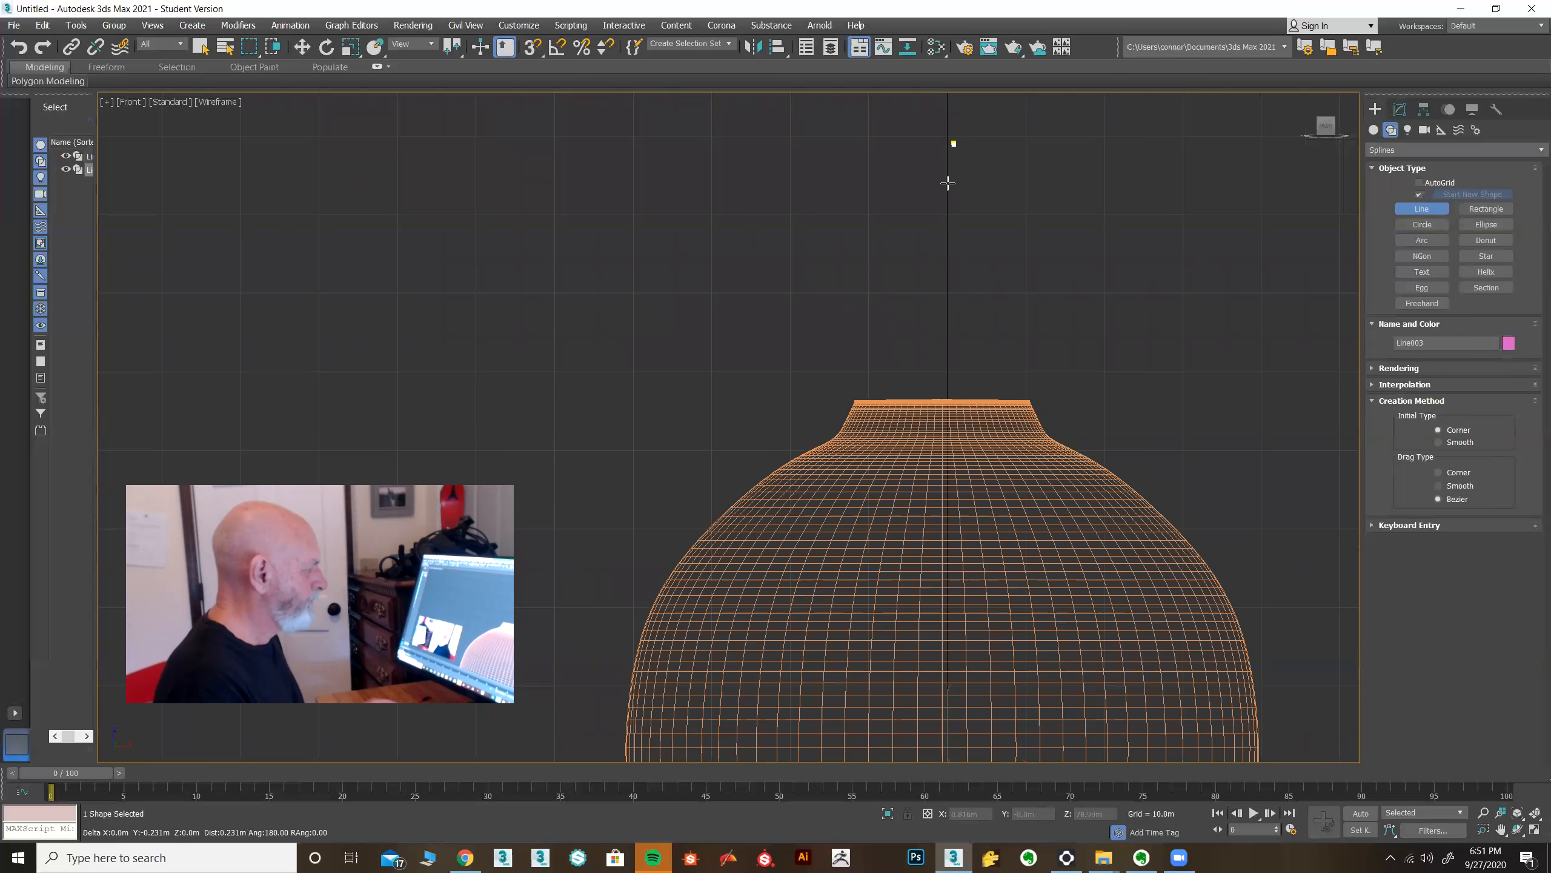
{"action": "left_click", "coordinate": [951, 401]}
{"action": "left_click", "coordinate": [1012, 400]}
{"action": "left_click", "coordinate": [1012, 299]}
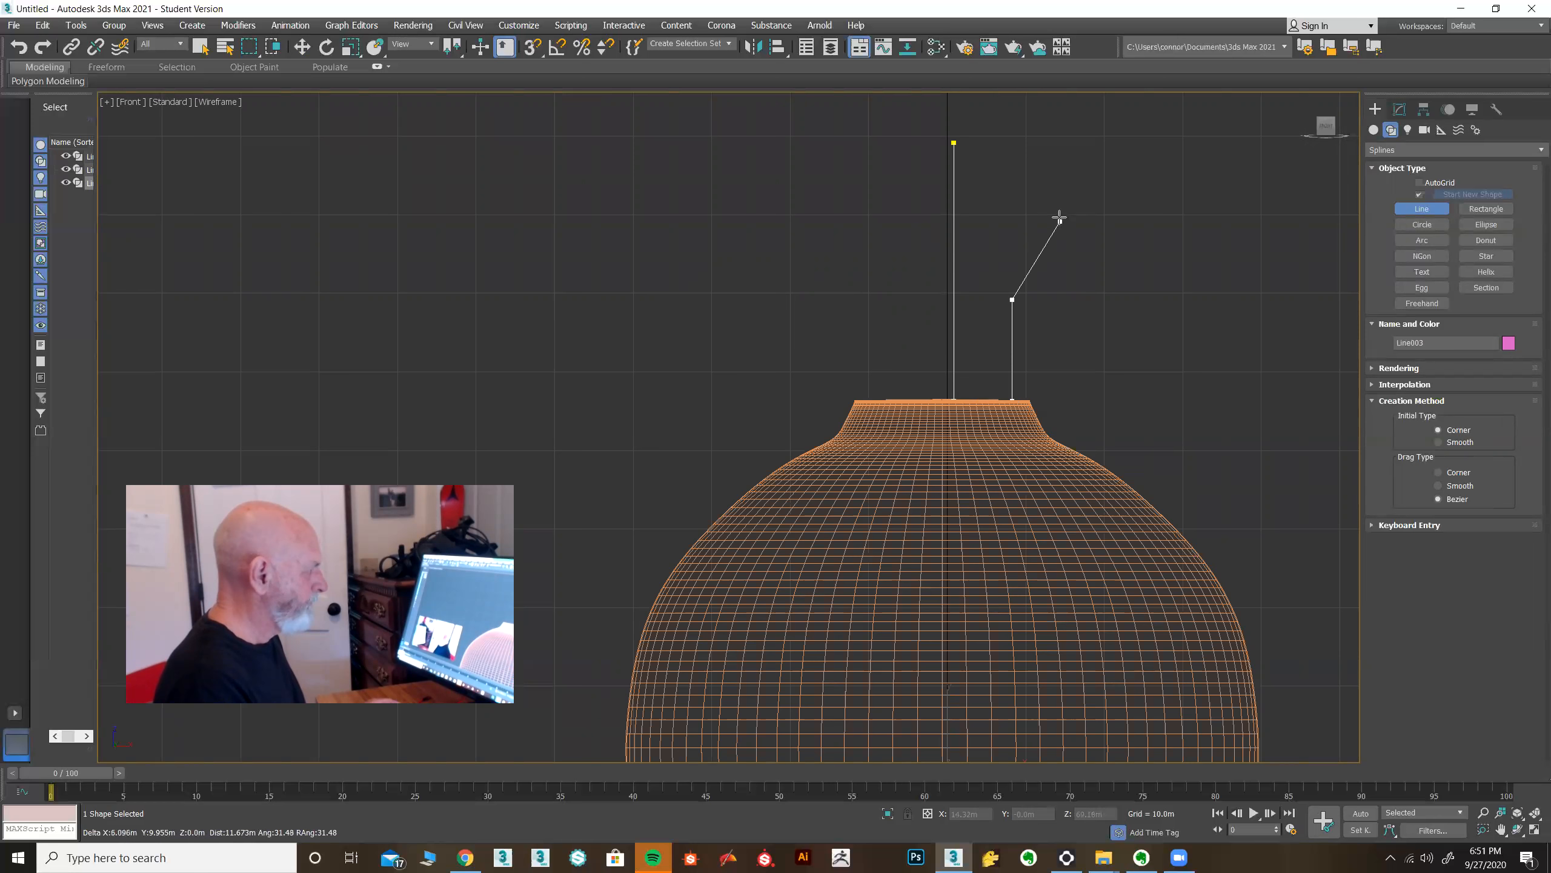
{"action": "left_click", "coordinate": [1037, 260]}
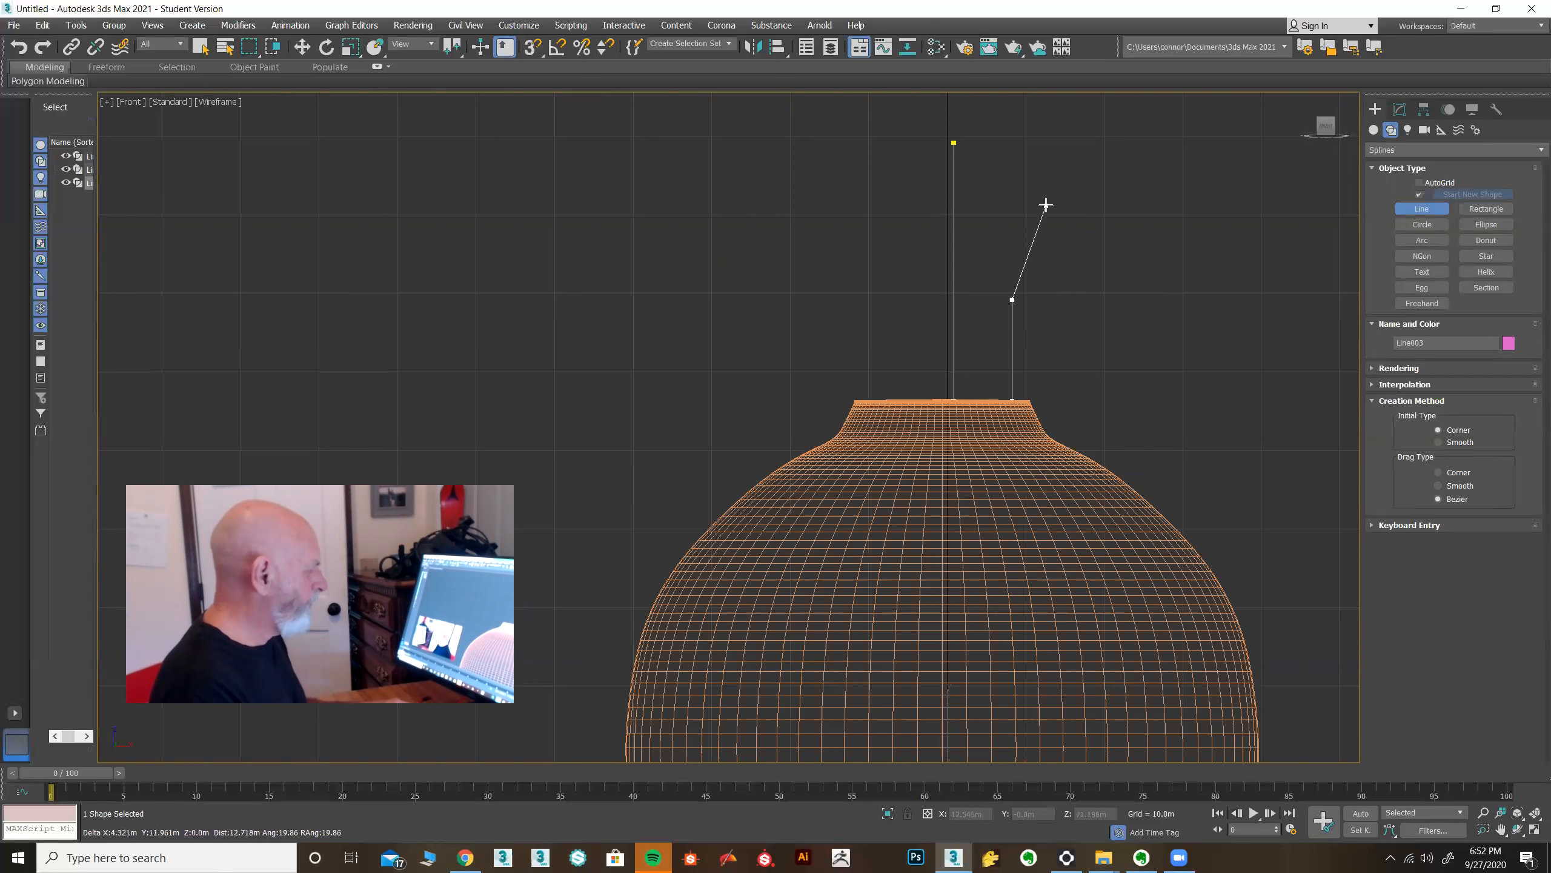
{"action": "right_click", "coordinate": [1059, 189]}
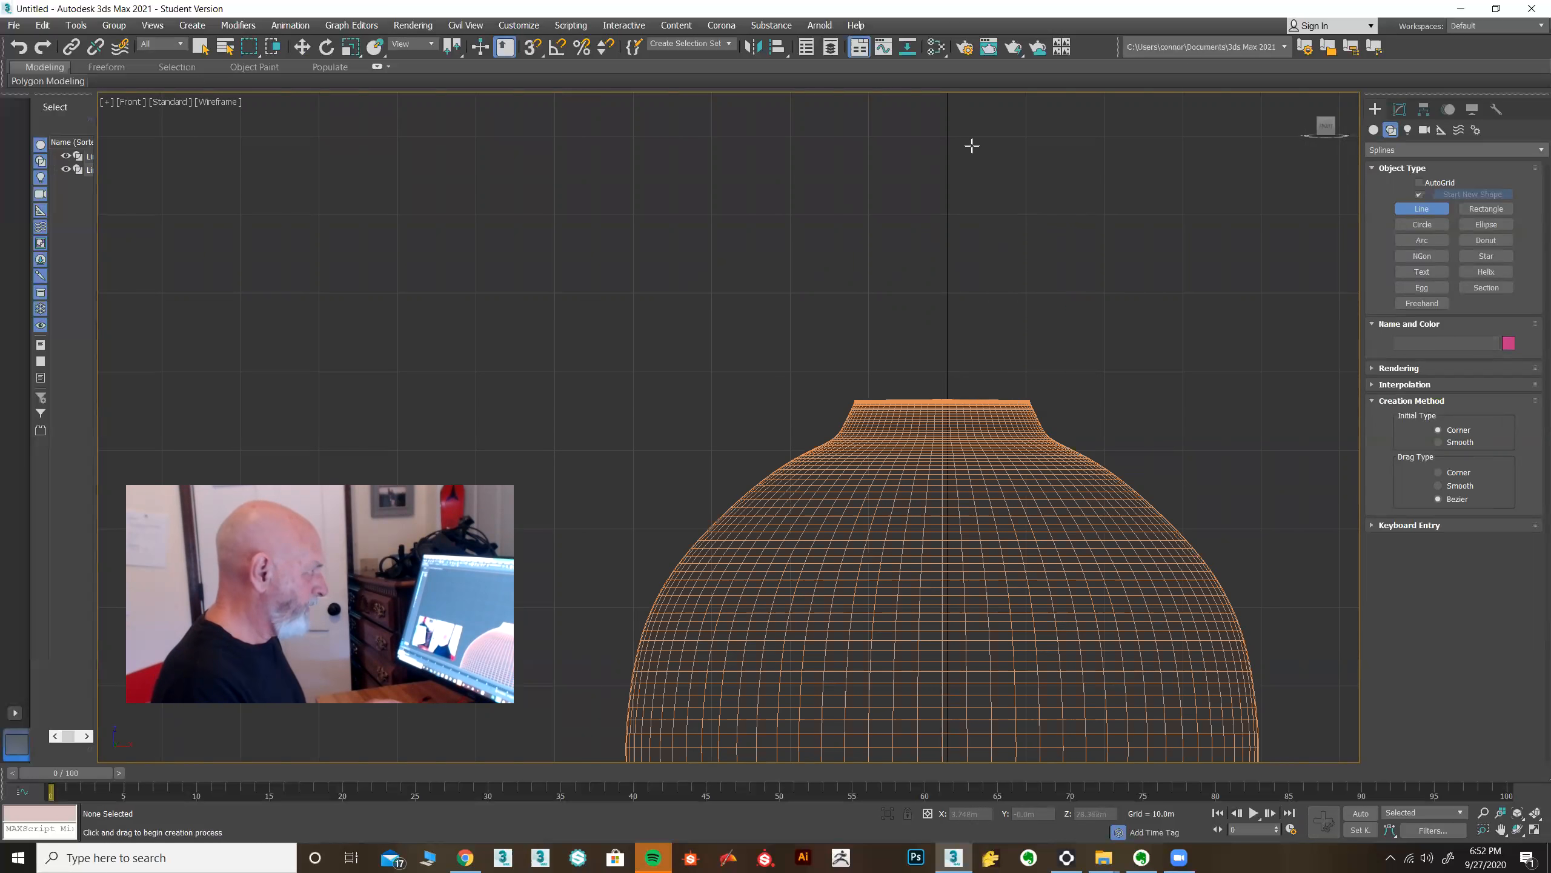
Draw a closed curved stopper profile on the vase's axis, rising from the top of the neck.
{"action": "left_click", "coordinate": [953, 138]}
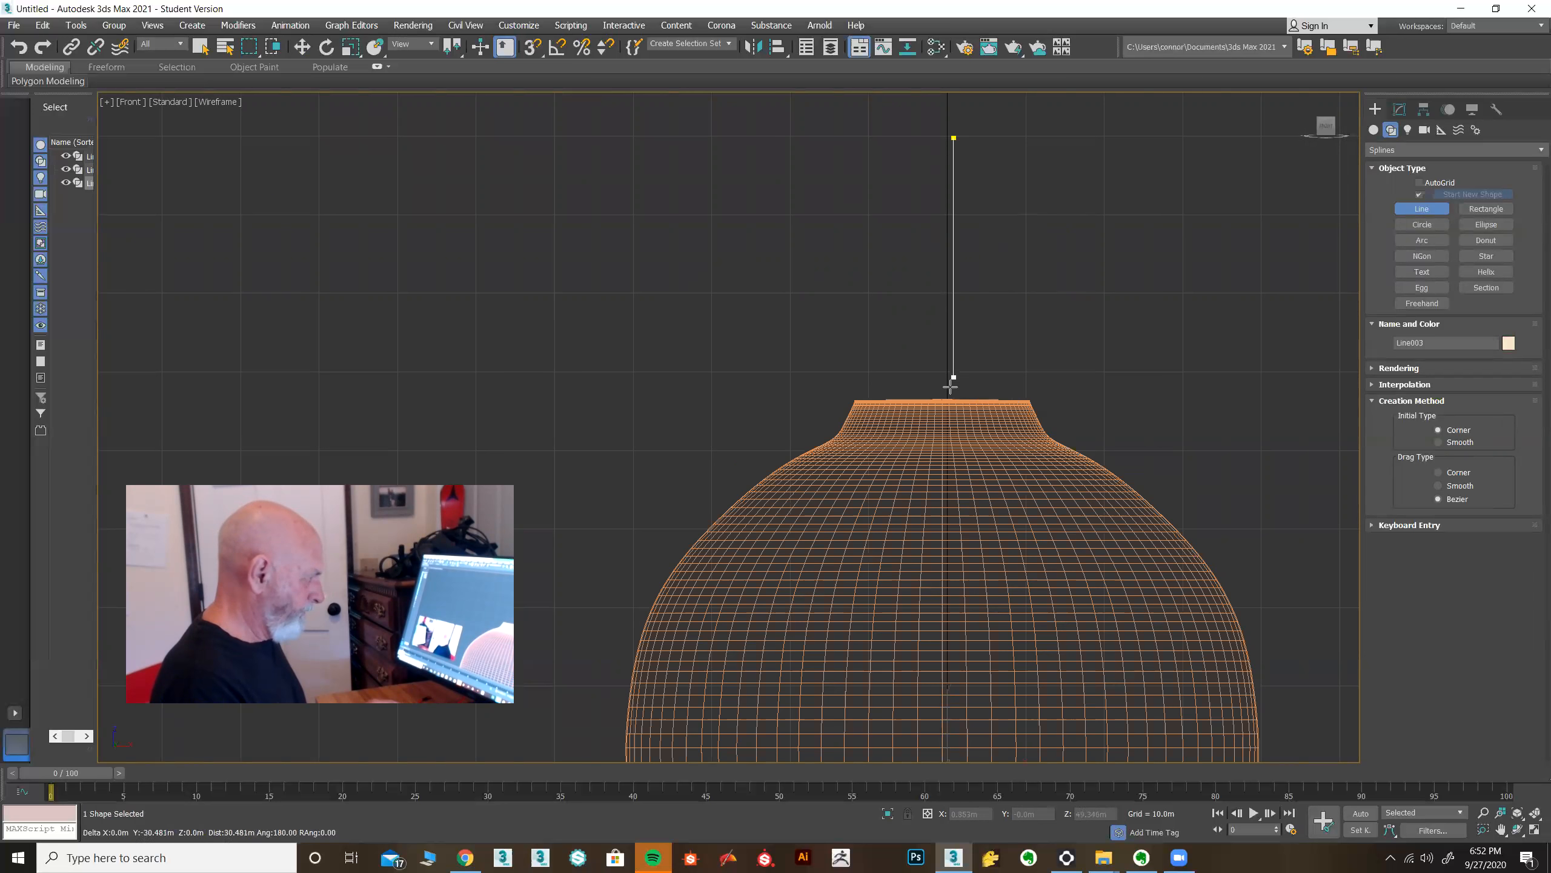
{"action": "left_click", "coordinate": [952, 398]}
{"action": "left_click", "coordinate": [1007, 400], "text": "shift"}
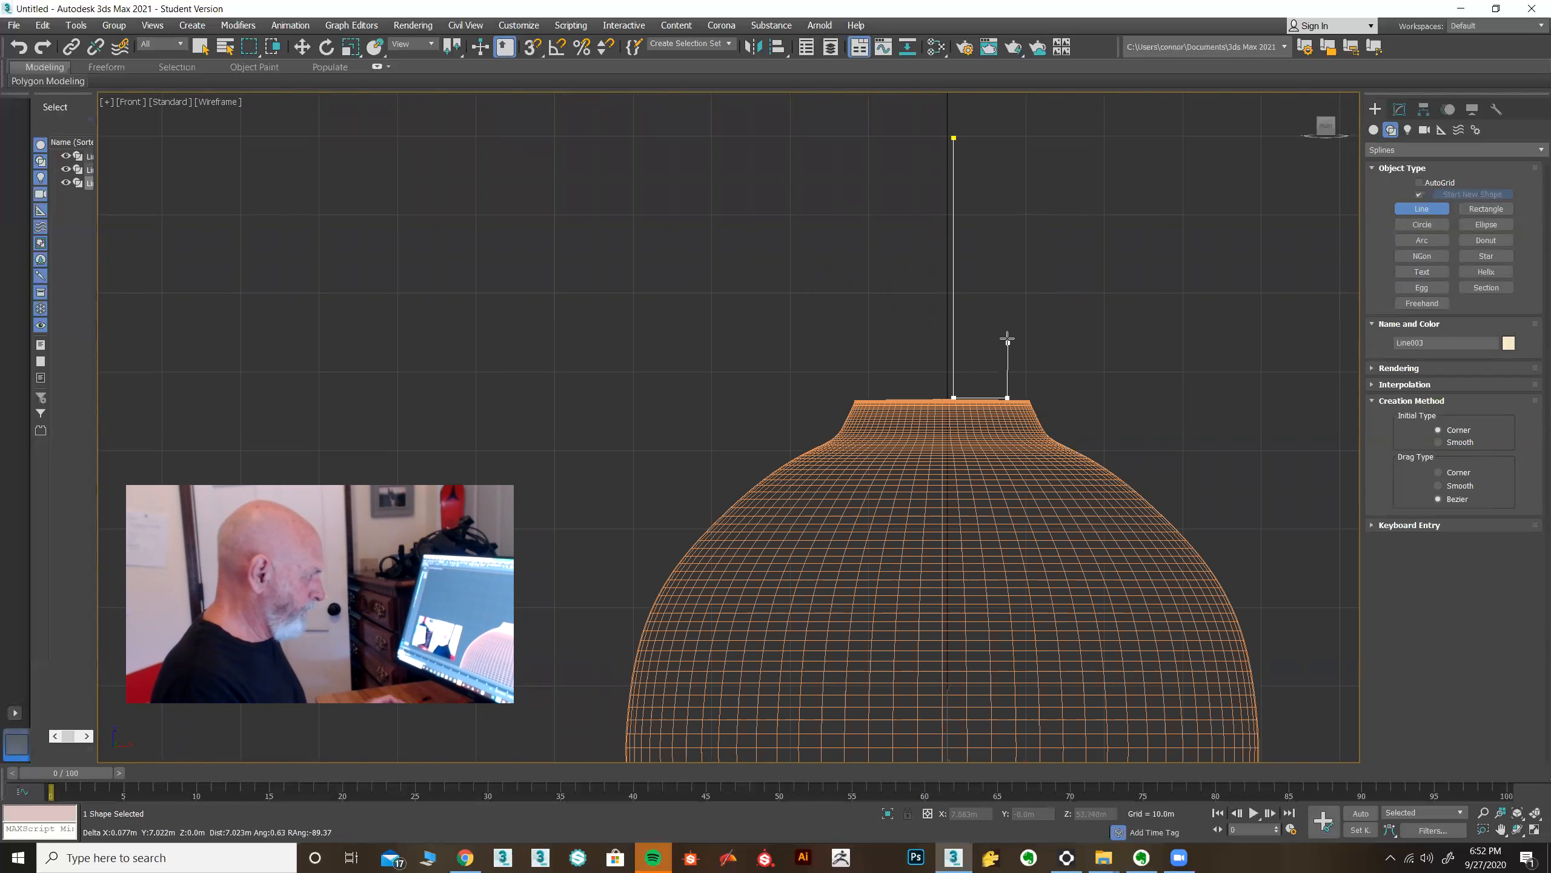
{"action": "left_click_drag", "start_coordinate": [1011, 327], "coordinate": [1045, 103]}
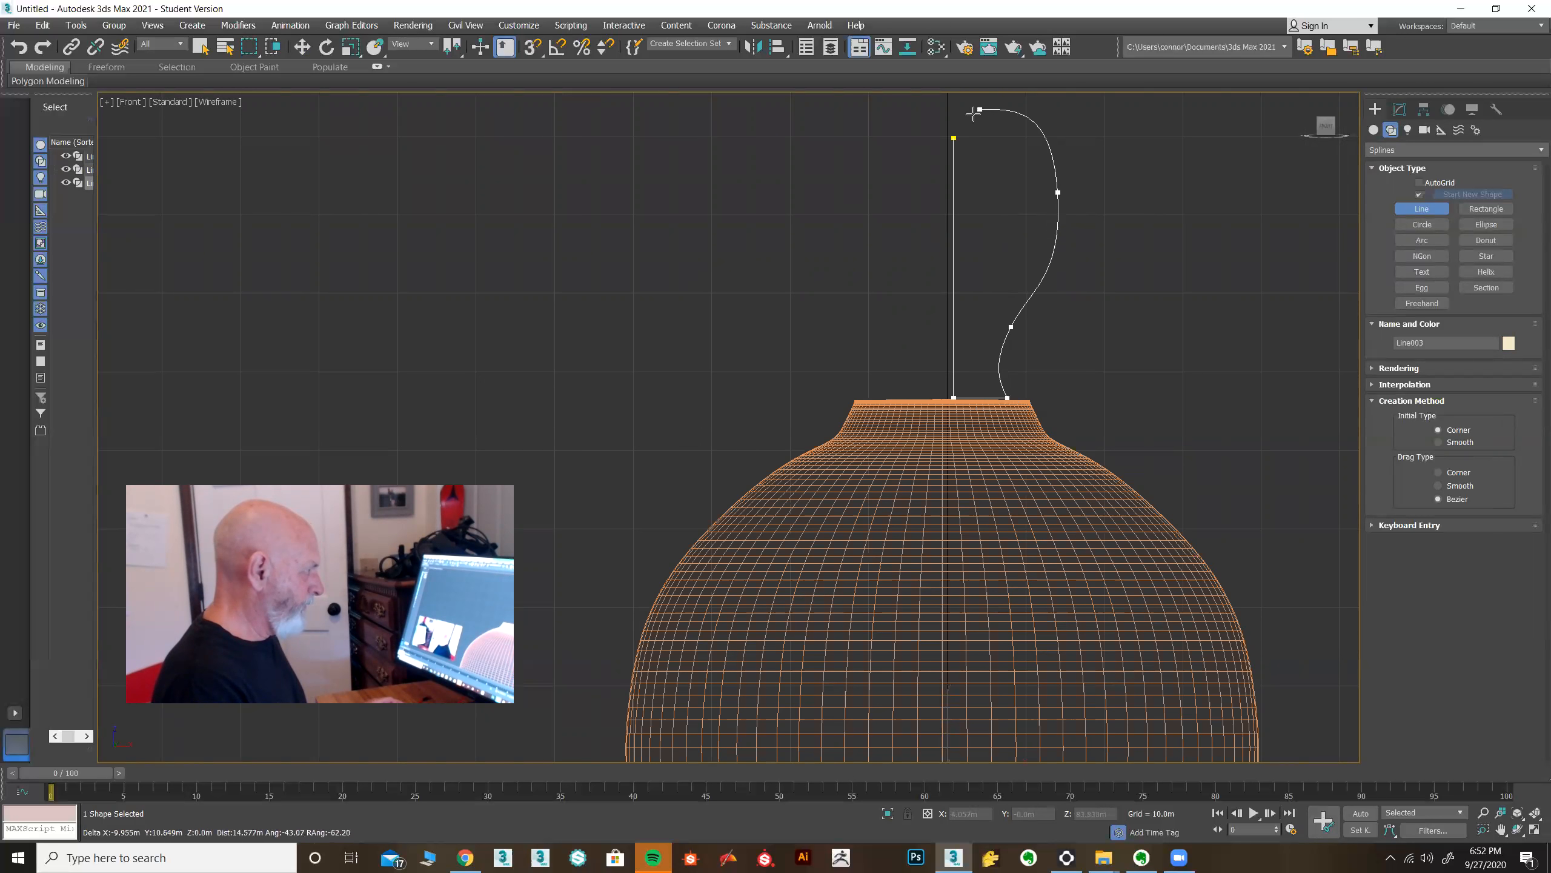
{"action": "left_click", "coordinate": [955, 138]}
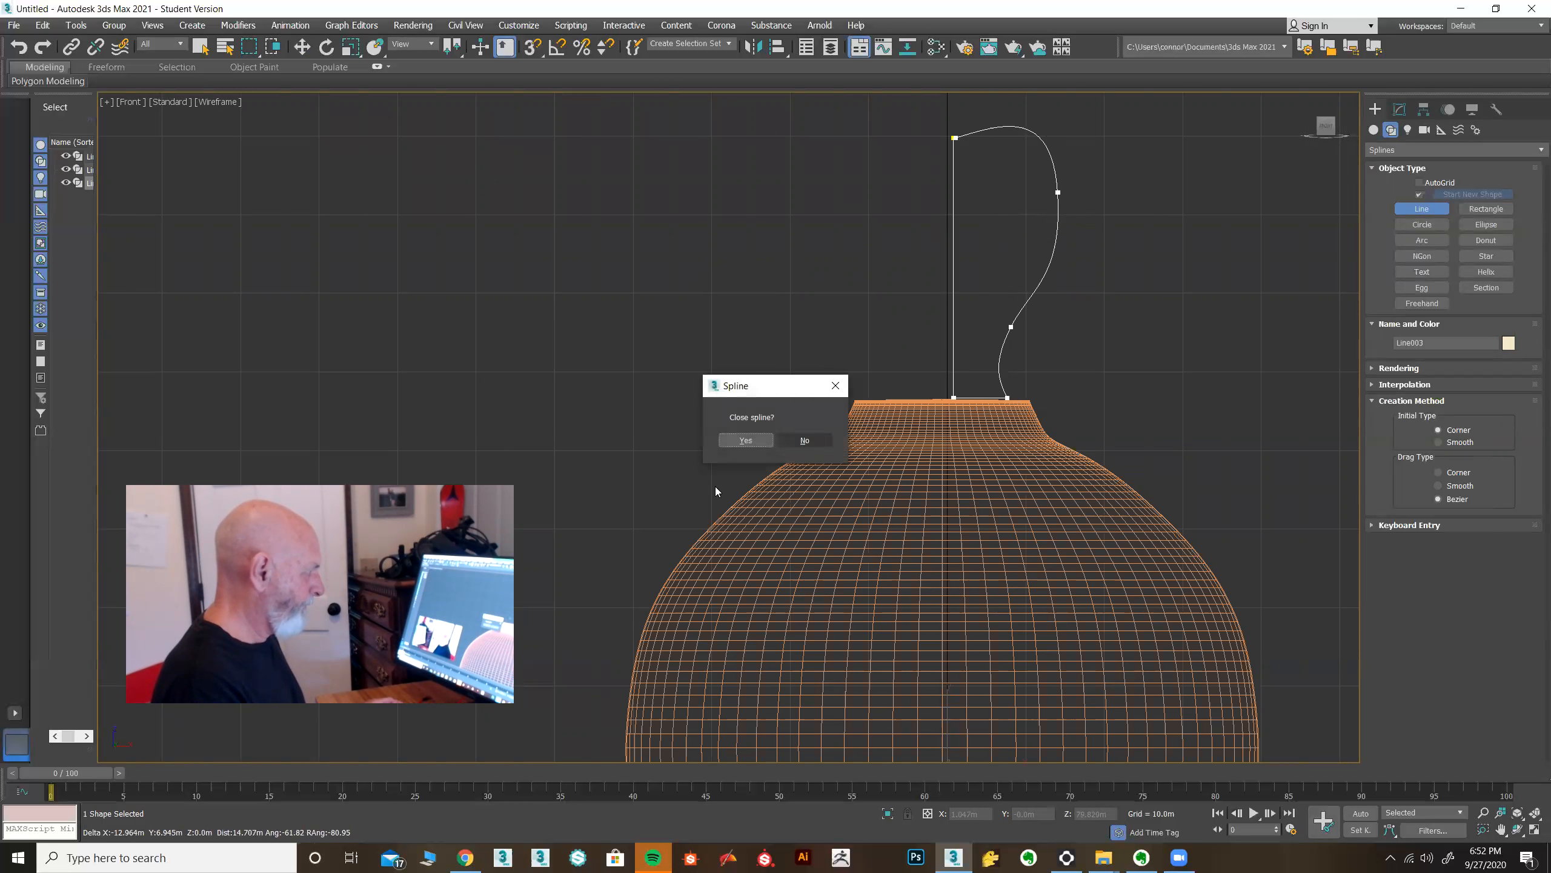
{"action": "left_click", "coordinate": [747, 440]}
Move the stopper profile's vertices and handles to refine its rounded bulb shape.
{"action": "key", "text": "w"}
{"action": "key", "text": "1"}
{"action": "left_click_drag", "start_coordinate": [1087, 173], "coordinate": [1046, 226]}
{"action": "left_click_drag", "start_coordinate": [1083, 168], "coordinate": [1087, 196]}
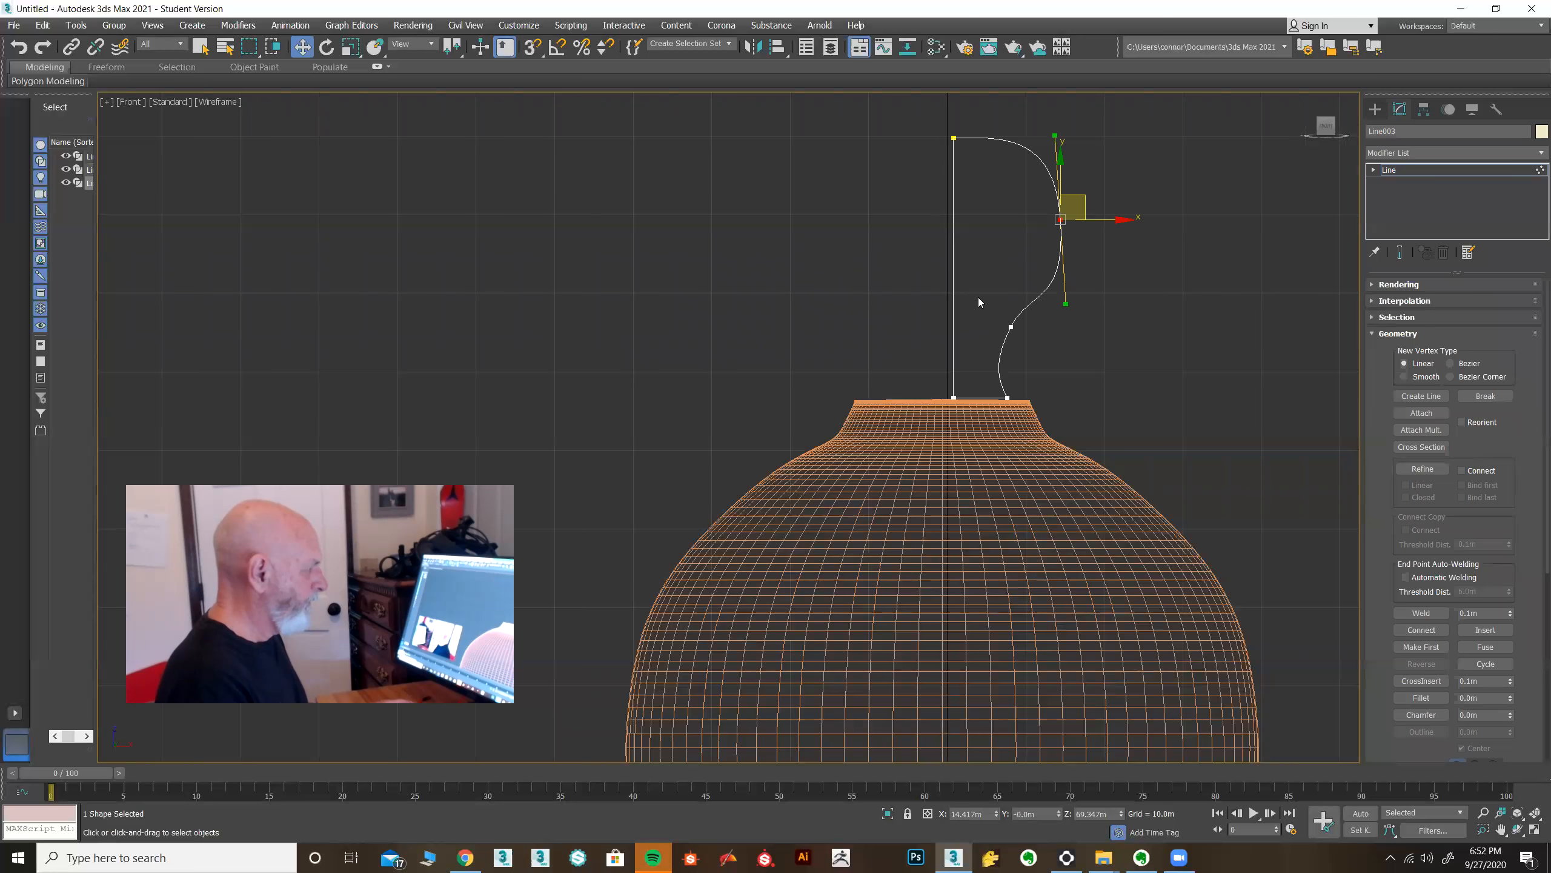
{"action": "left_click_drag", "start_coordinate": [1018, 353], "coordinate": [1046, 309]}
{"action": "left_click", "coordinate": [1061, 219]}
{"action": "left_click_drag", "start_coordinate": [1054, 134], "coordinate": [1075, 186]}
Apply a Lathe modifier to the stopper profile and align it to Min.
{"action": "left_click", "coordinate": [1421, 169]}
{"action": "left_click", "coordinate": [1453, 149]}
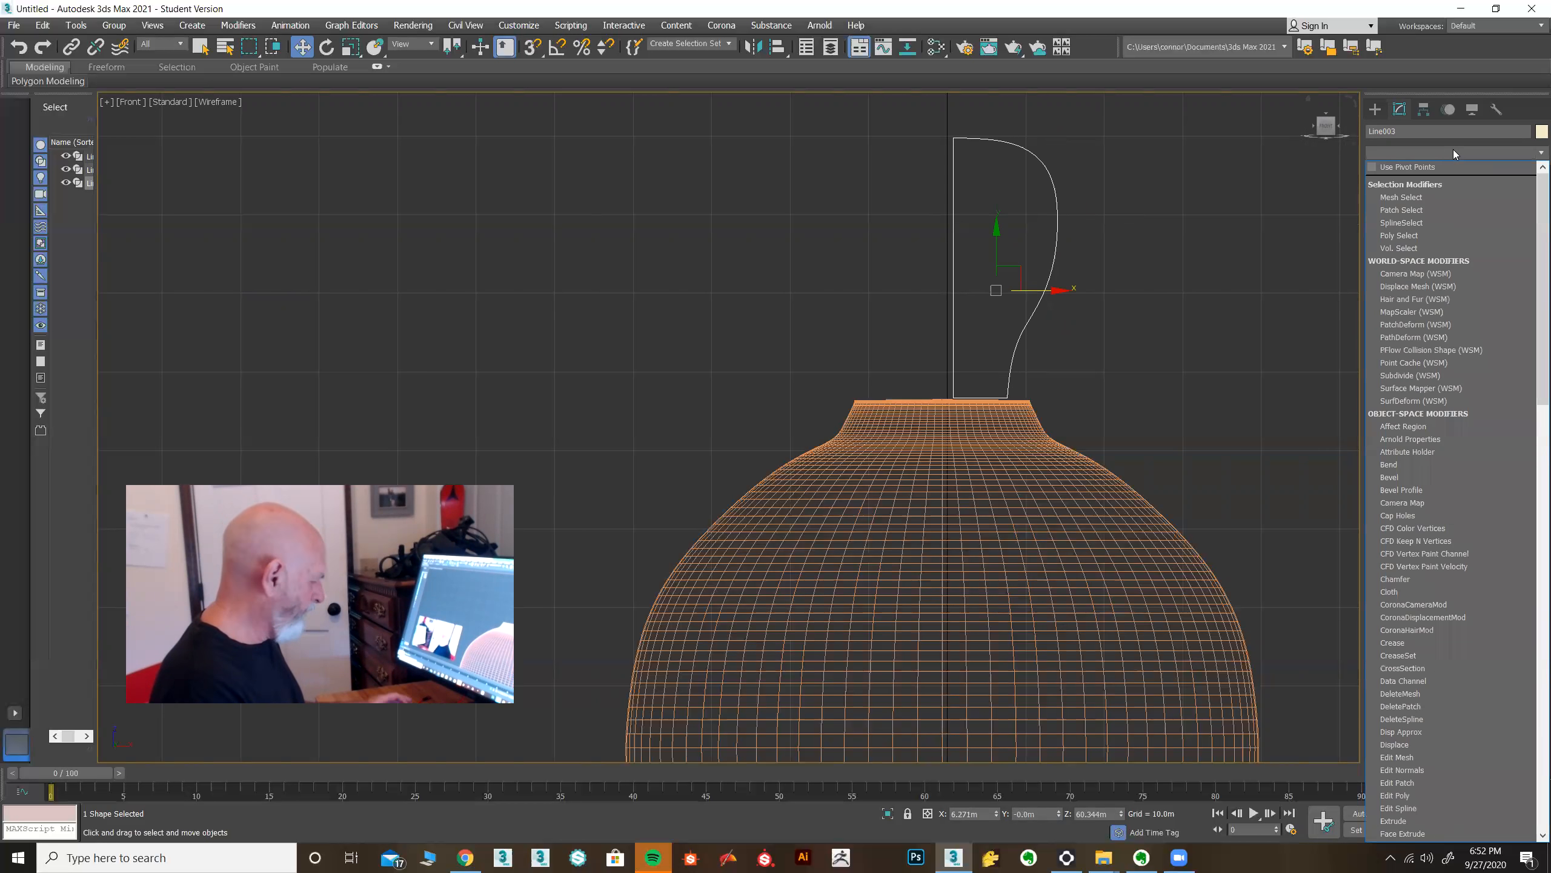
{"action": "key", "text": "l"}
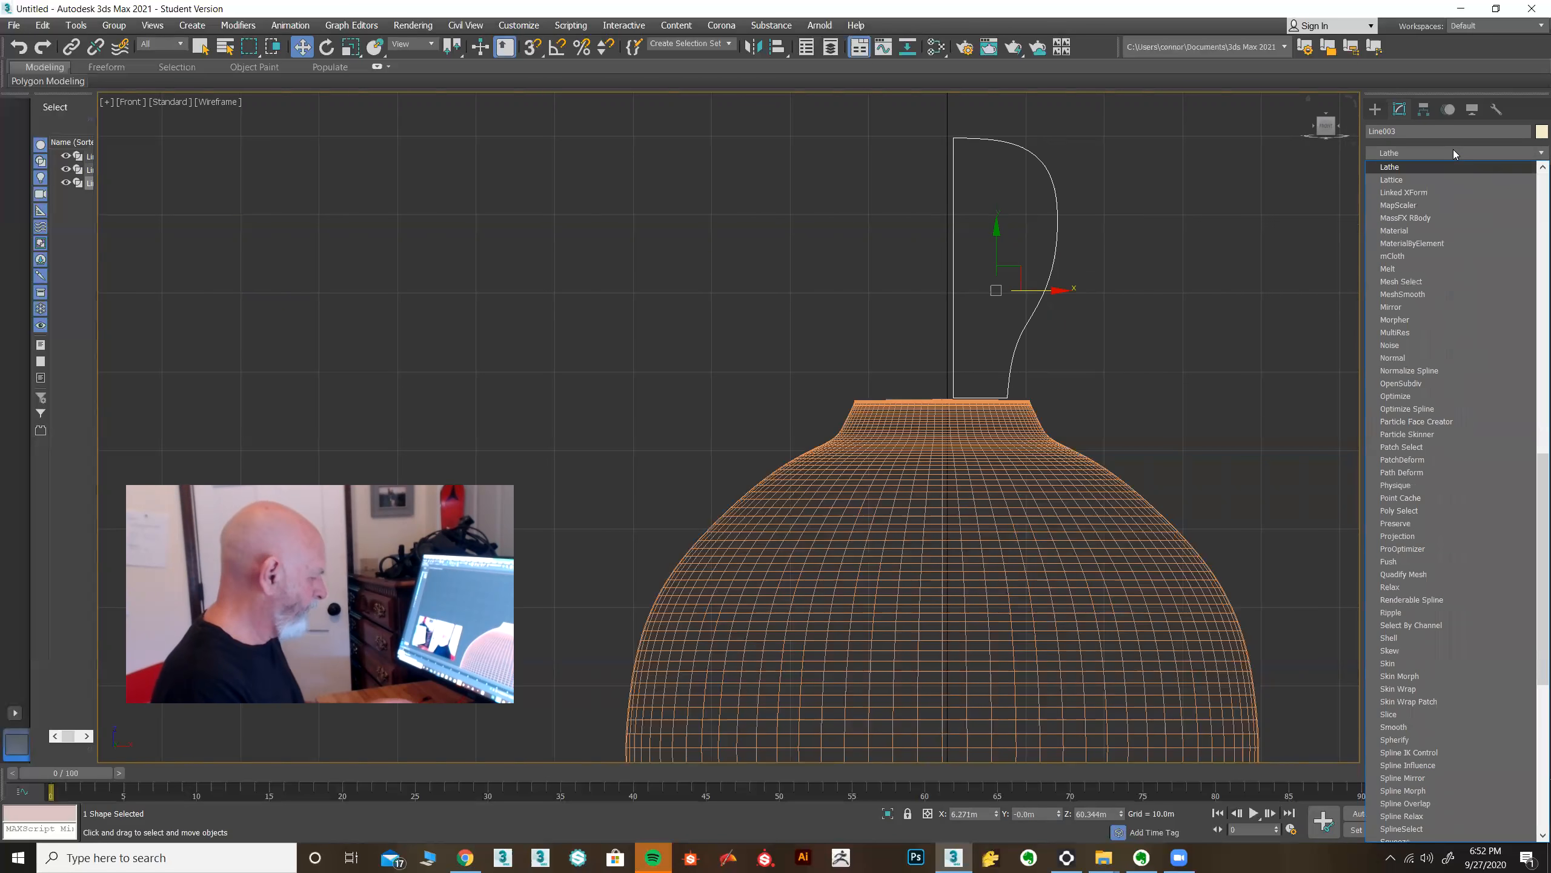
{"action": "left_click", "coordinate": [1401, 168]}
{"action": "left_click", "coordinate": [1416, 472]}
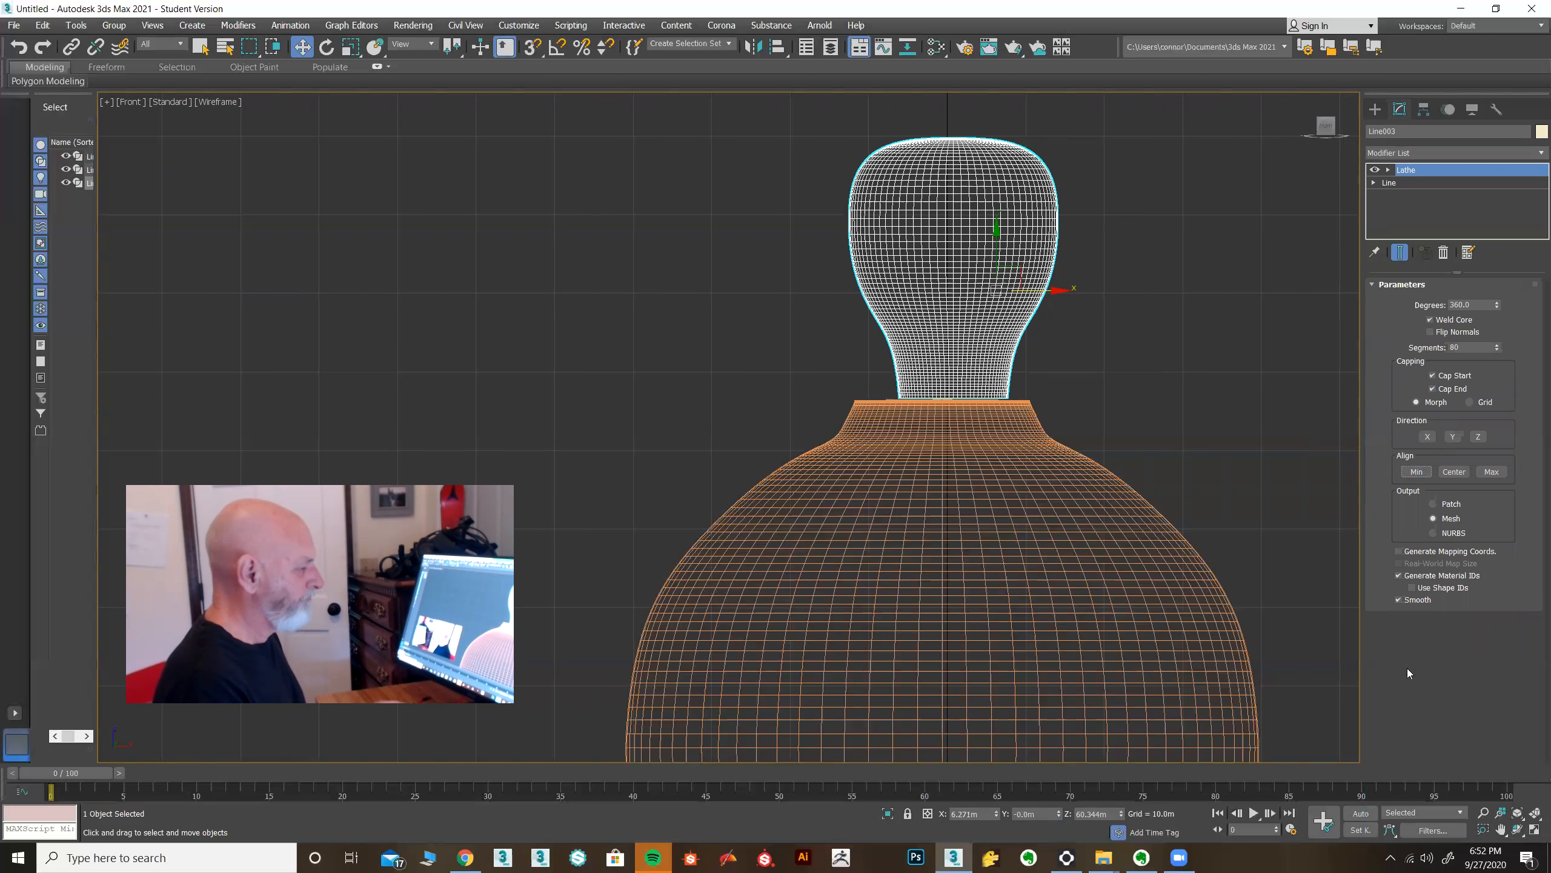
Move the lathed stopper upward above the vase's neck.
{"action": "left_click", "coordinate": [1534, 830]}
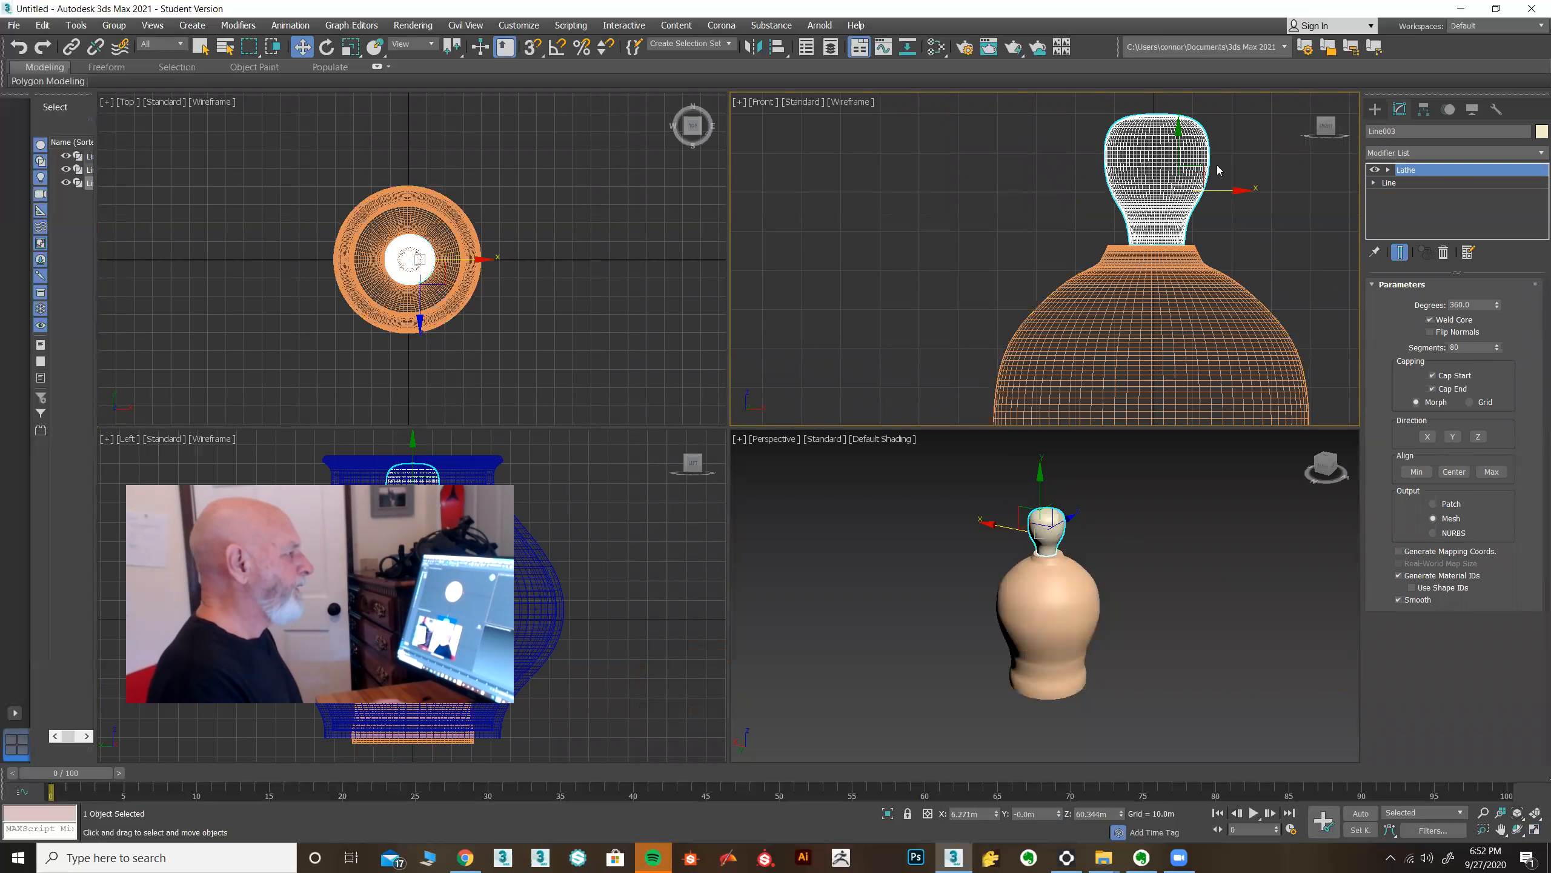
{"action": "left_click_drag", "start_coordinate": [1238, 190], "coordinate": [1235, 191]}
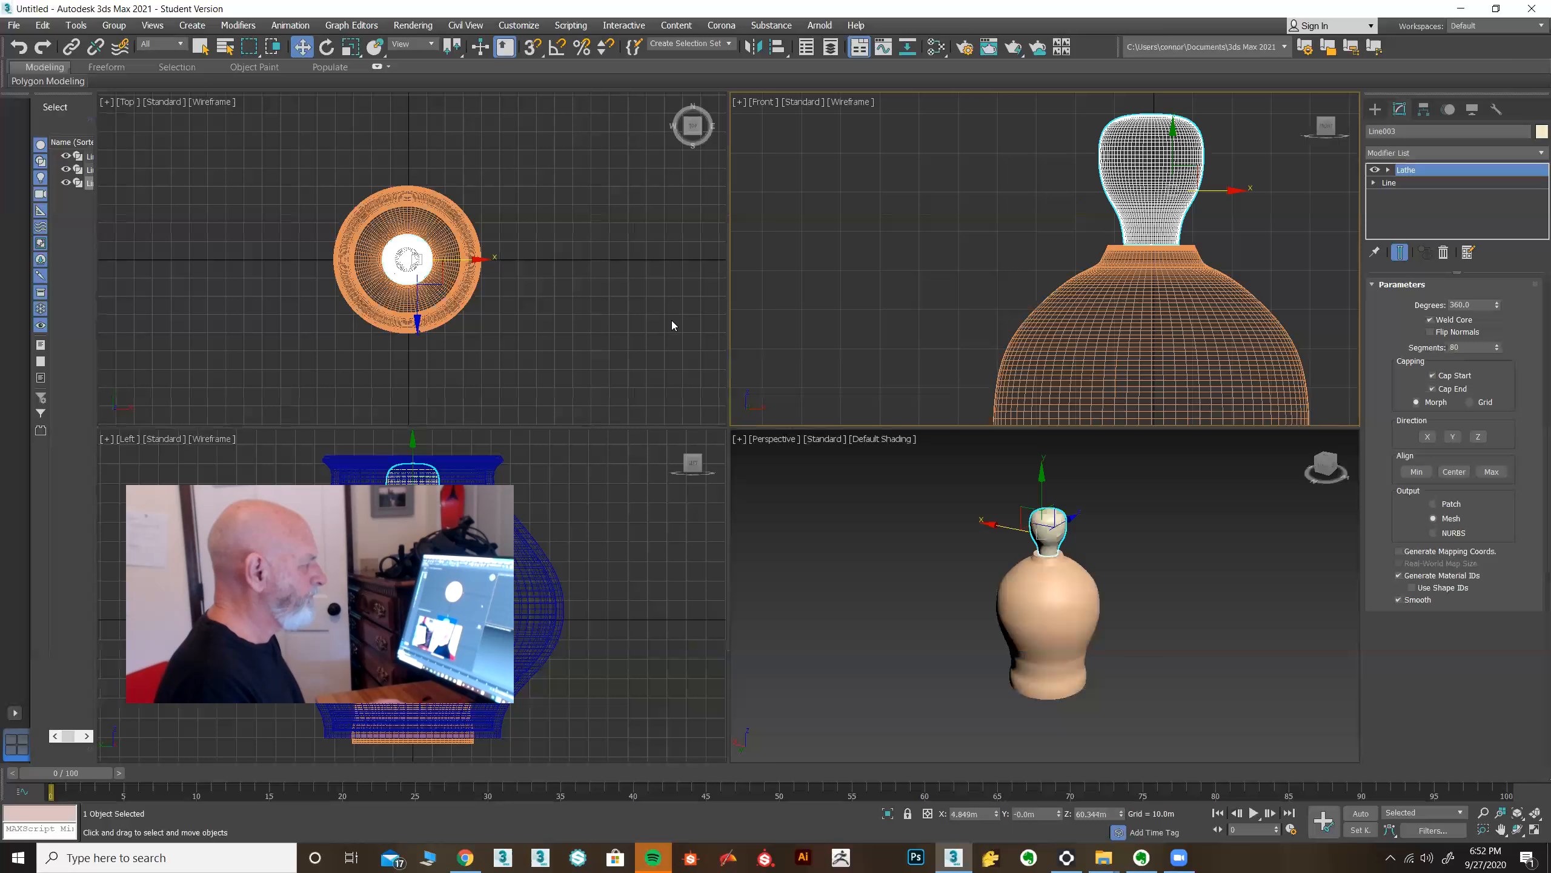
{"action": "left_click", "coordinate": [1026, 345]}
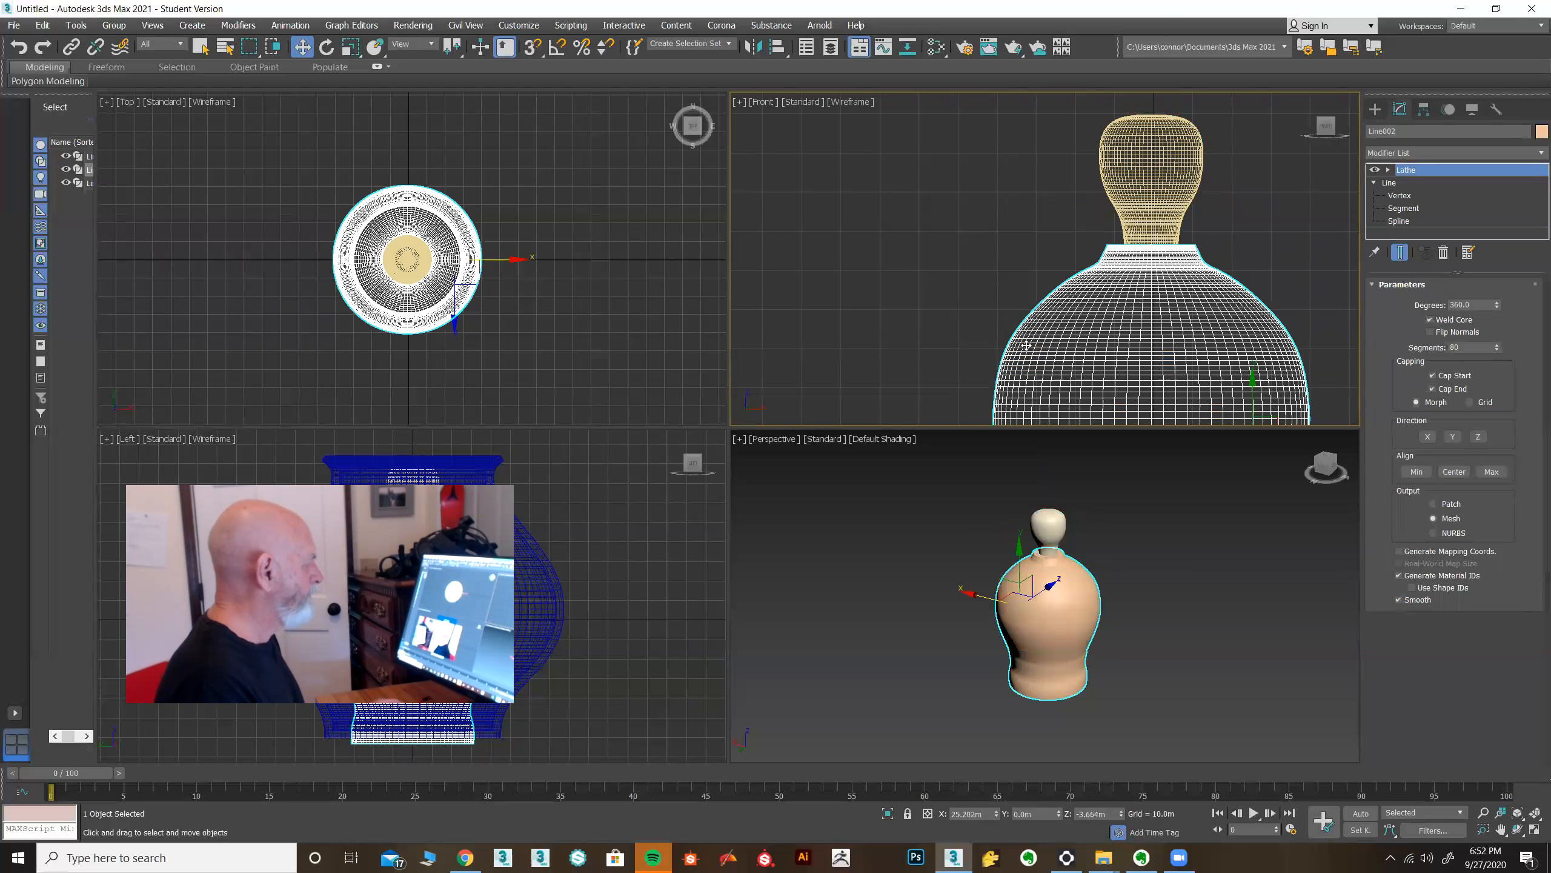
{"action": "left_click", "coordinate": [1126, 150]}
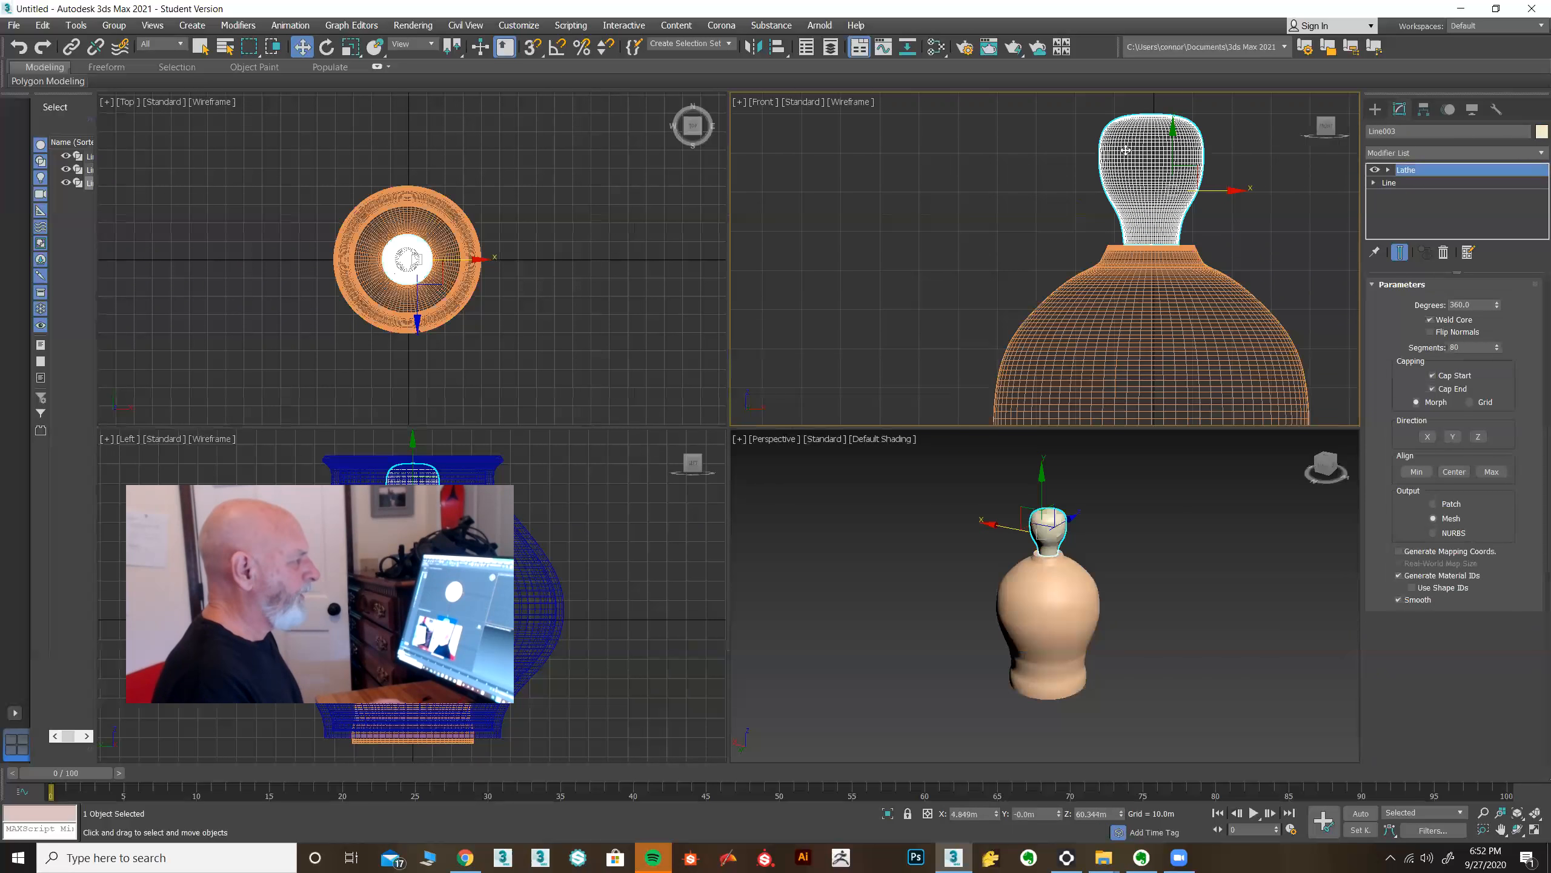
{"action": "left_click_drag", "start_coordinate": [1165, 126], "coordinate": [1173, 101]}
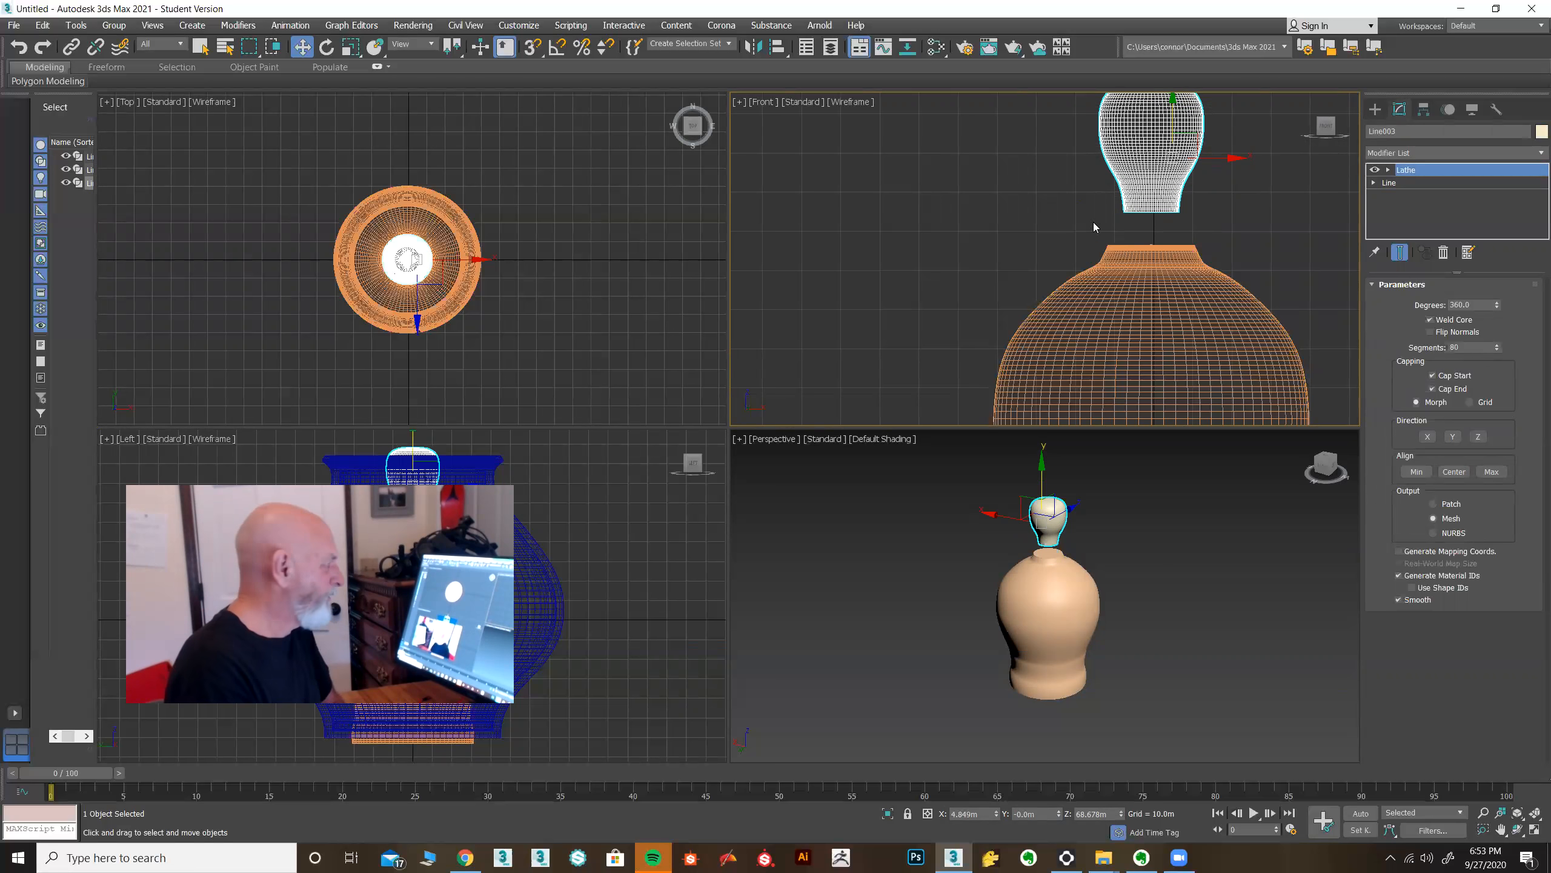
Create a cylinder centred on the vase's axis in the Top view with about 6.9 m radius.
{"action": "scroll", "coordinate": [335, 265], "scroll_direction": "up", "scroll_amount": 6}
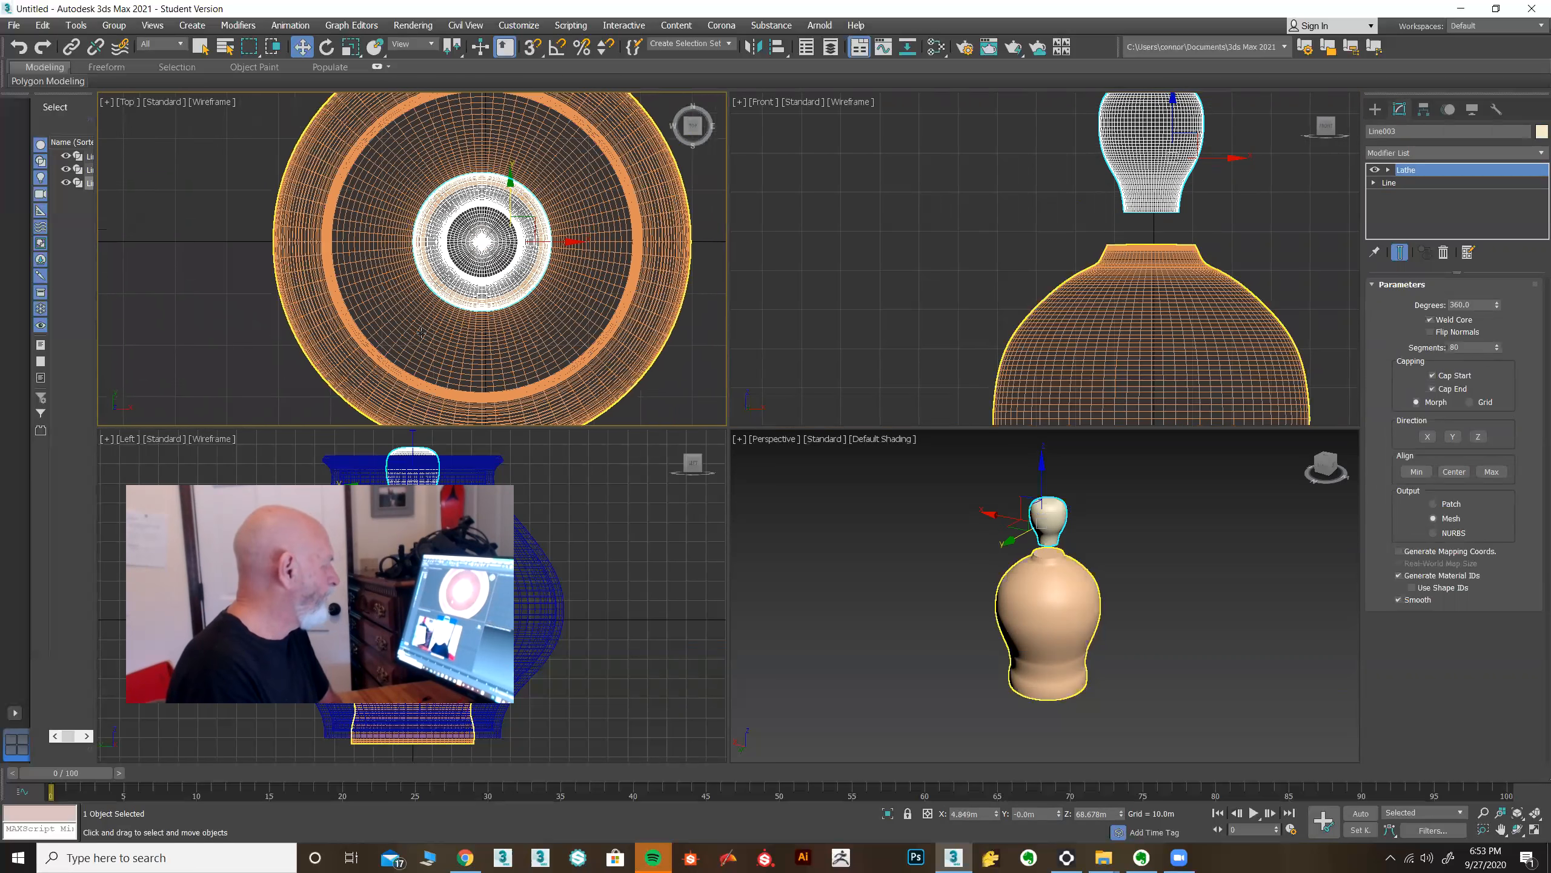
{"action": "left_click", "coordinate": [1375, 108]}
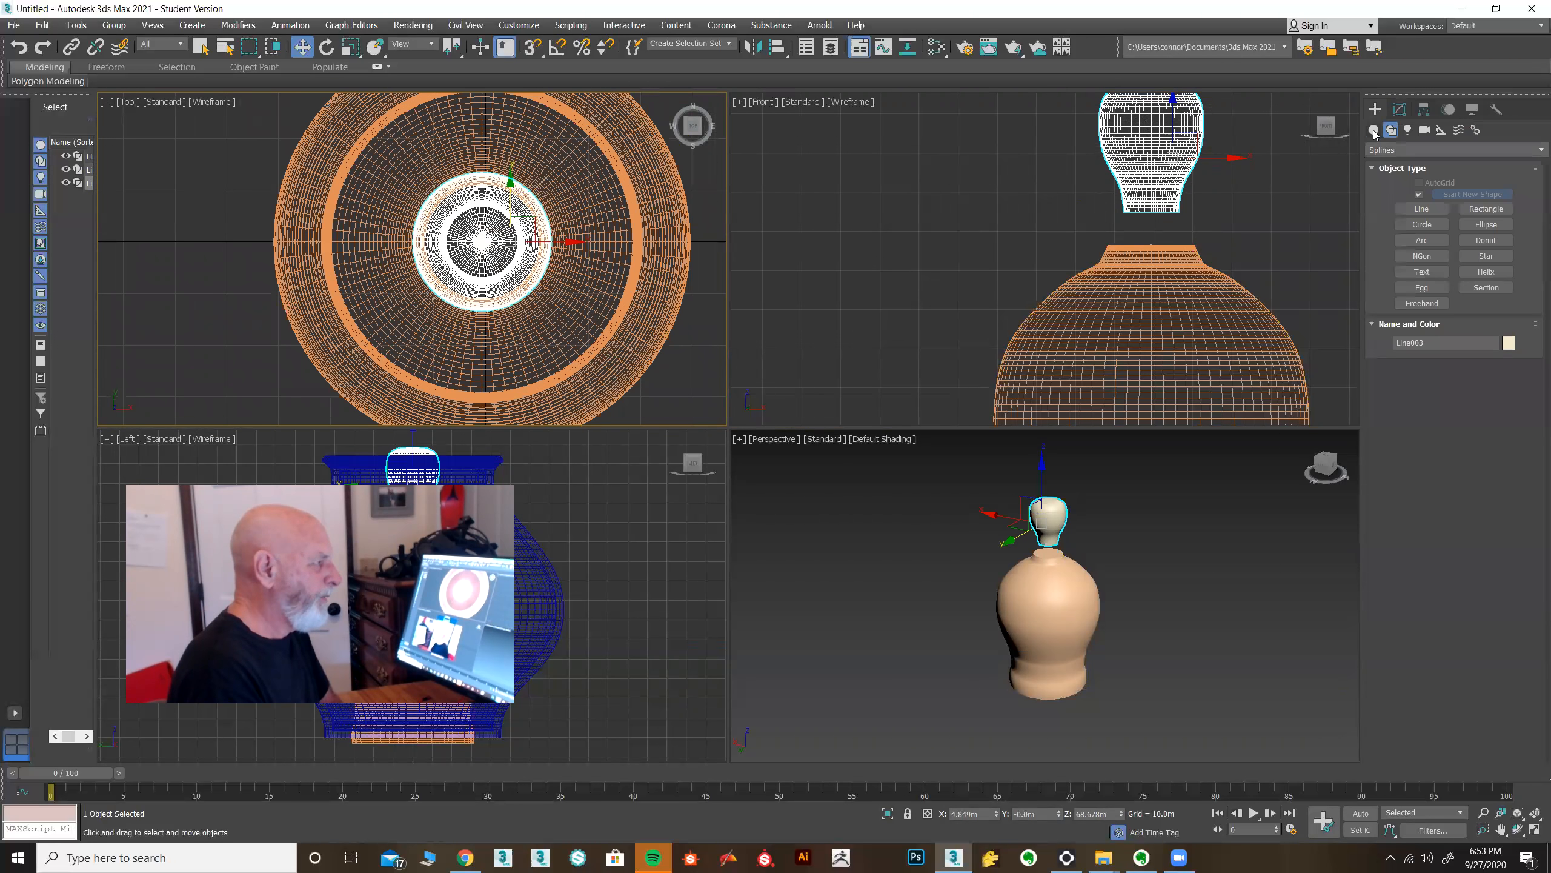
{"action": "left_click", "coordinate": [1374, 130]}
{"action": "left_click", "coordinate": [1421, 227]}
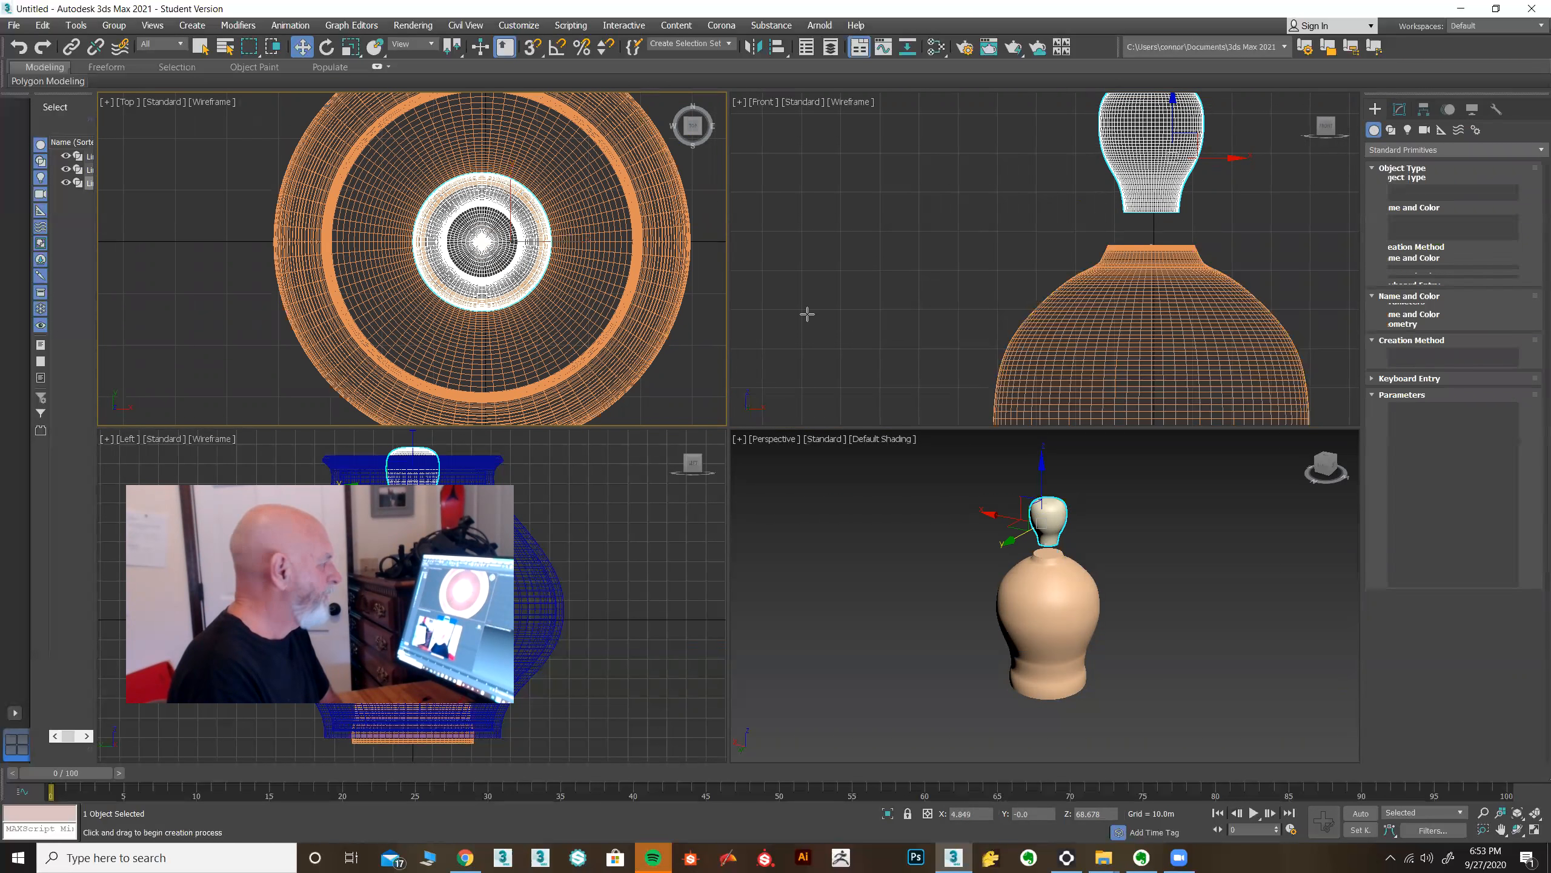
{"action": "left_click_drag", "start_coordinate": [481, 241], "coordinate": [500, 275]}
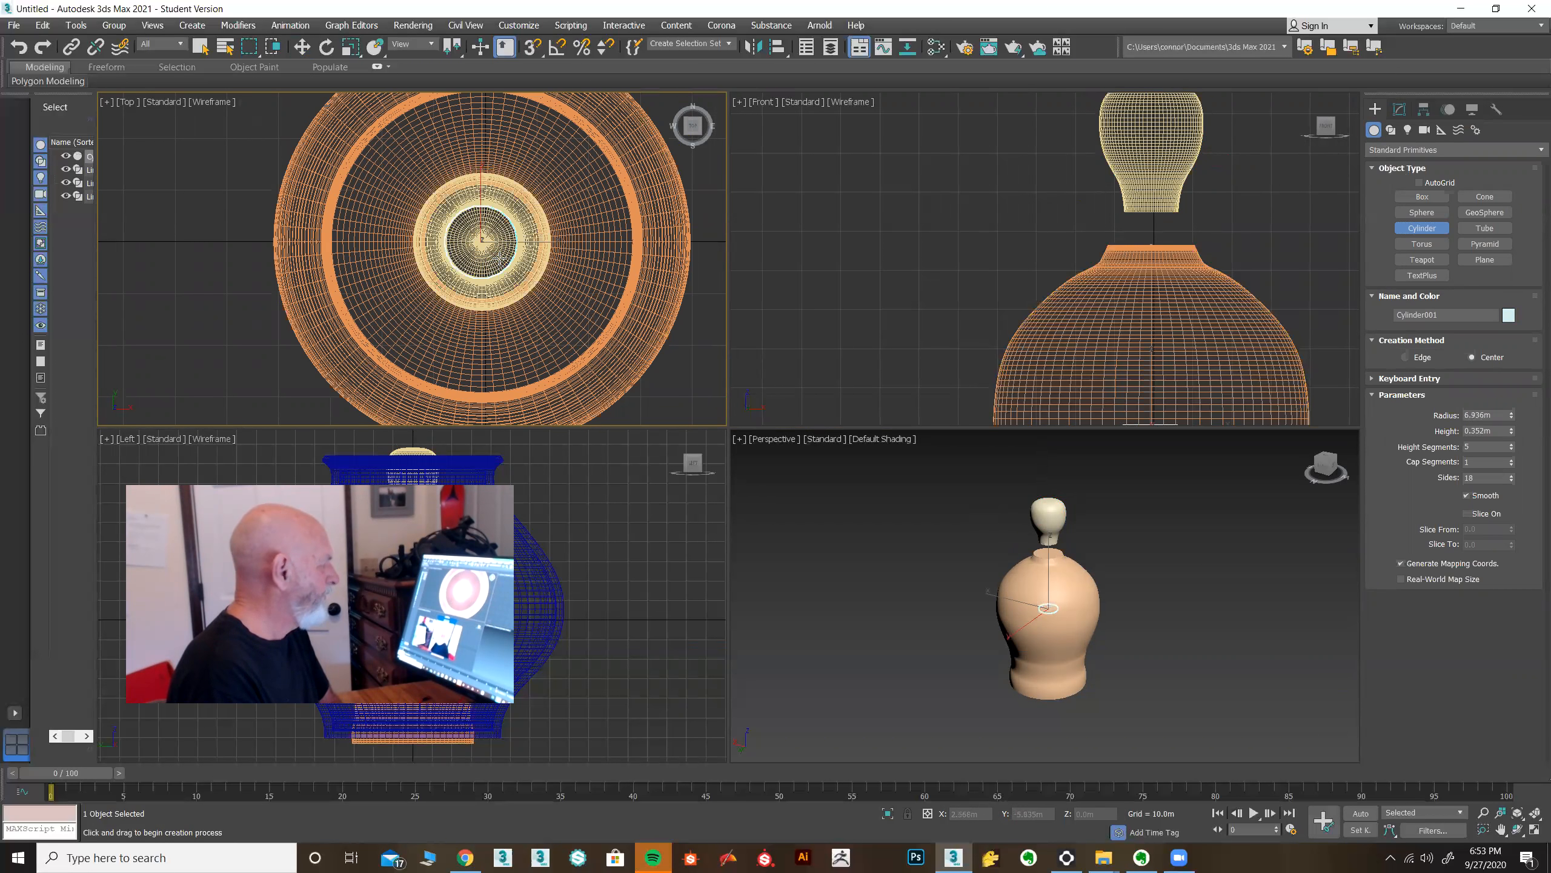
{"action": "left_click", "coordinate": [302, 47]}
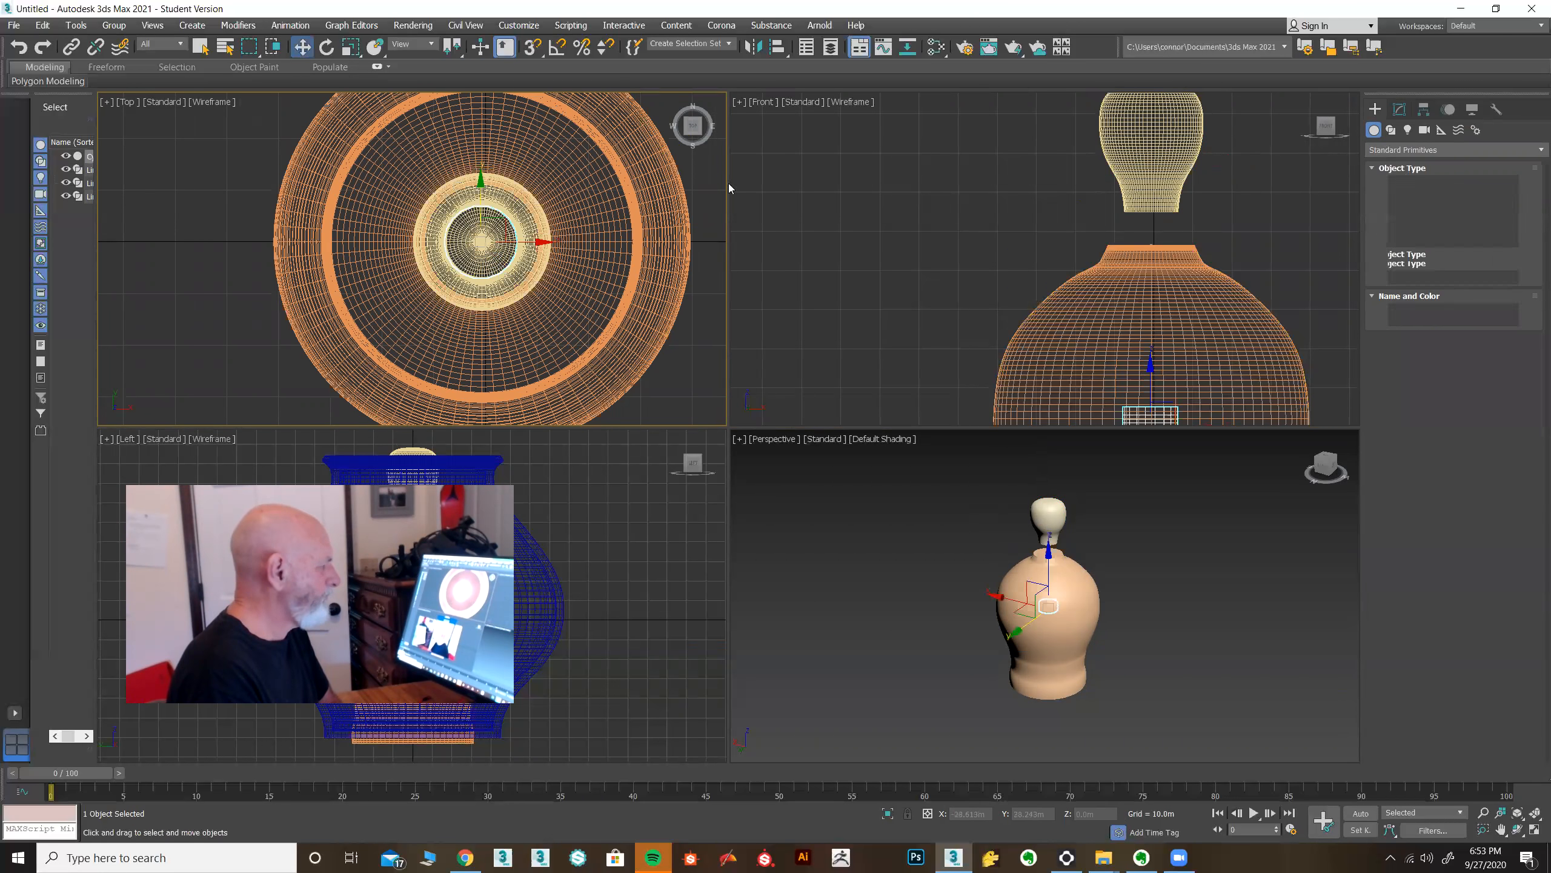
Move the cylinder up to sit on top of the vase's neck.
{"action": "left_click", "coordinate": [1093, 347]}
{"action": "left_click_drag", "start_coordinate": [1151, 416], "coordinate": [1151, 235]}
Set the cylinder's height to about 6.6 m, its sides to 40 and height segments to 1.
{"action": "left_click", "coordinate": [1399, 108]}
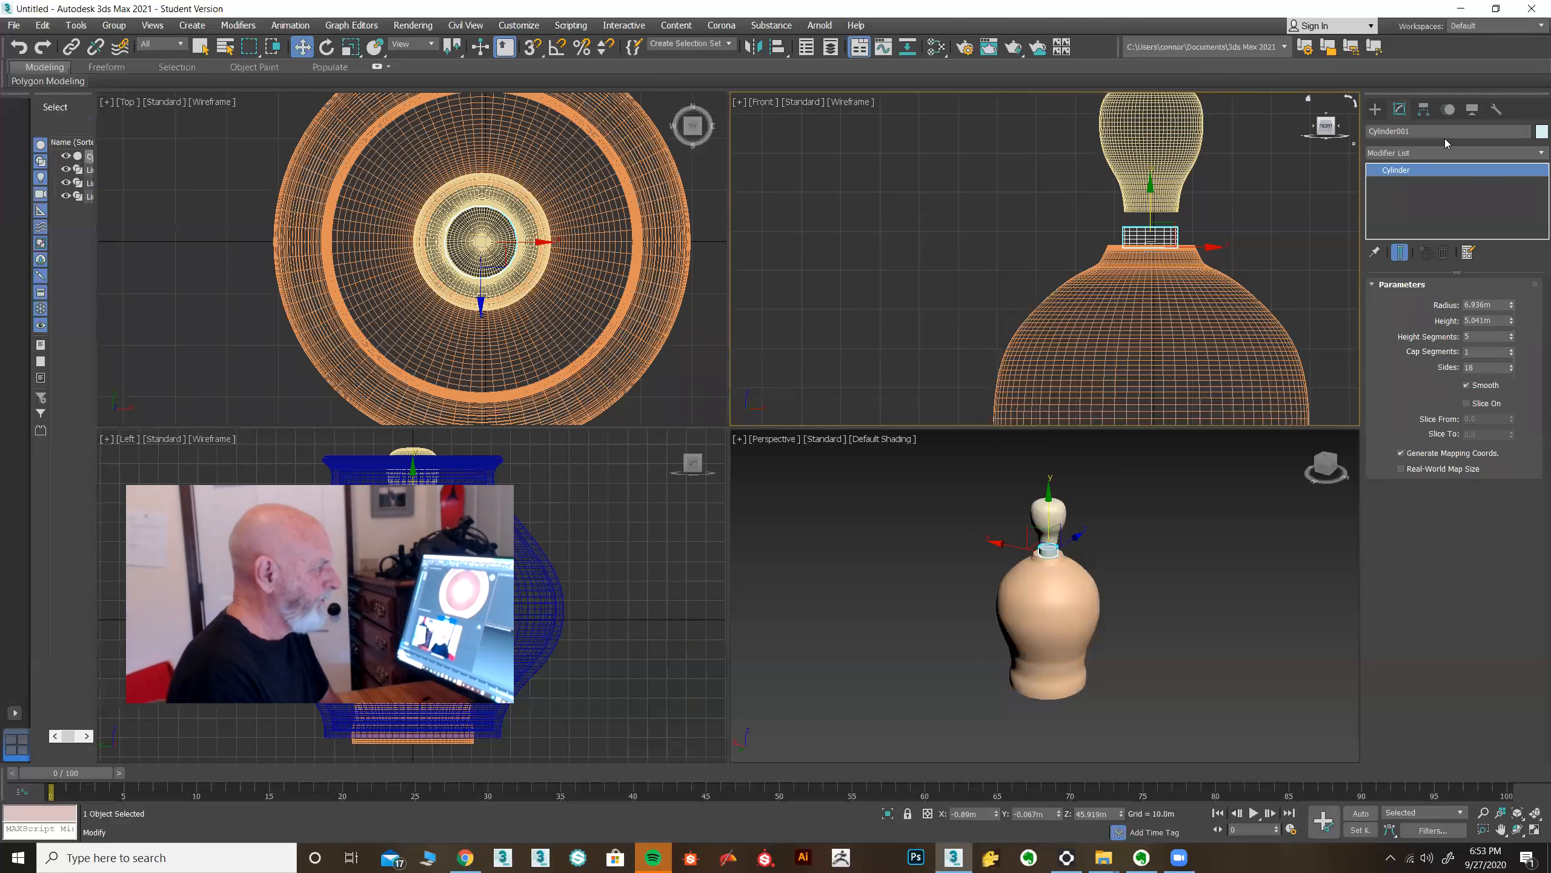
{"action": "left_click_drag", "start_coordinate": [1511, 323], "coordinate": [1511, 303]}
{"action": "left_click_drag", "start_coordinate": [1477, 369], "coordinate": [1430, 372]}
{"action": "type", "text": "40"}
{"action": "key", "text": "Return"}
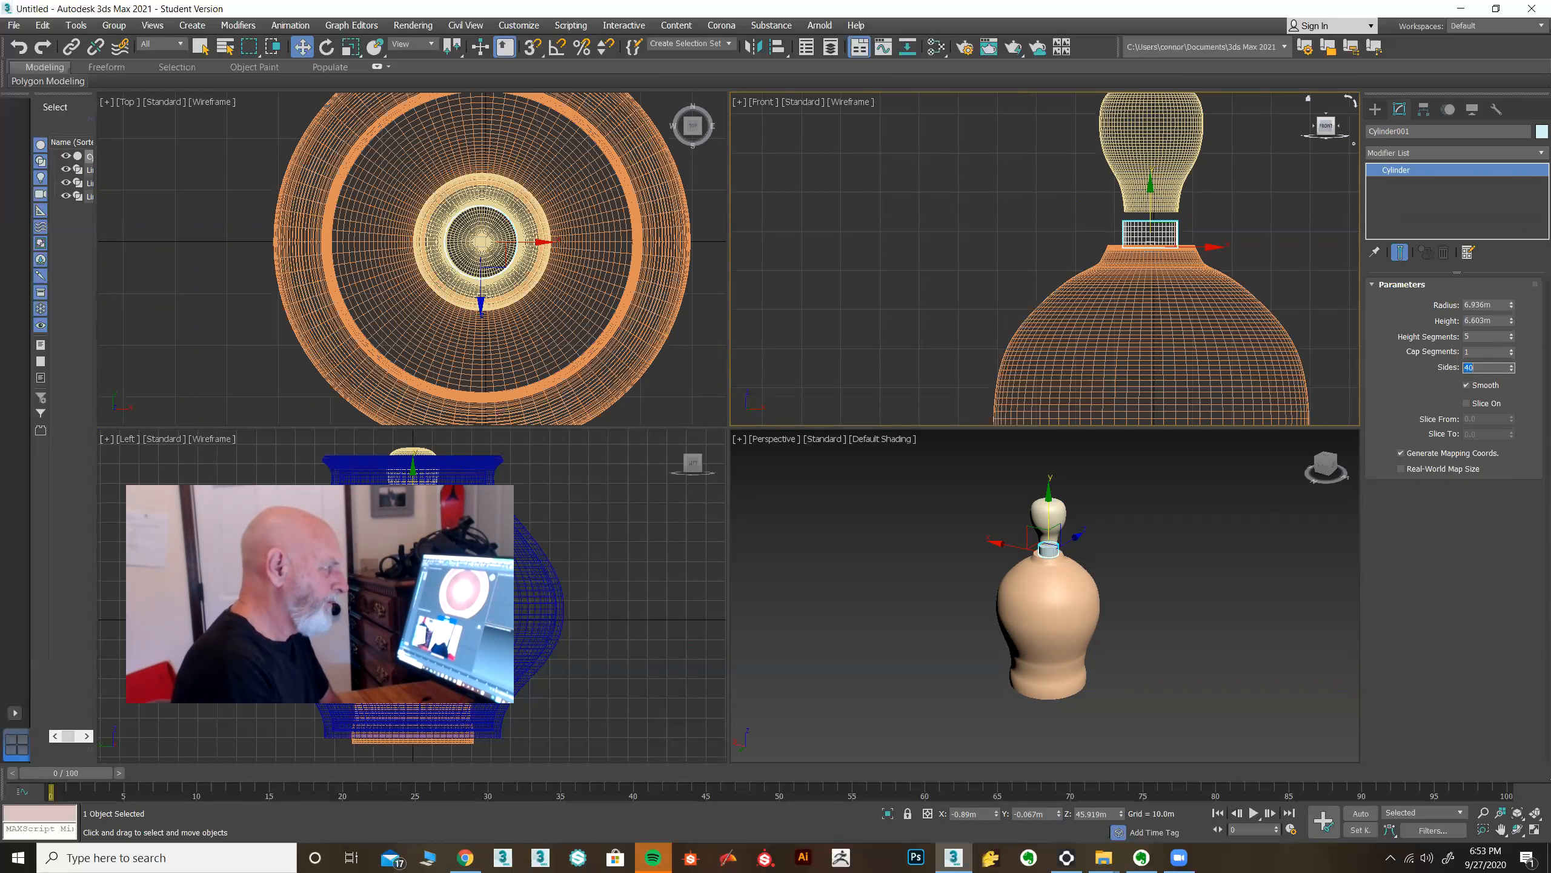
{"action": "right_click", "coordinate": [1513, 338]}
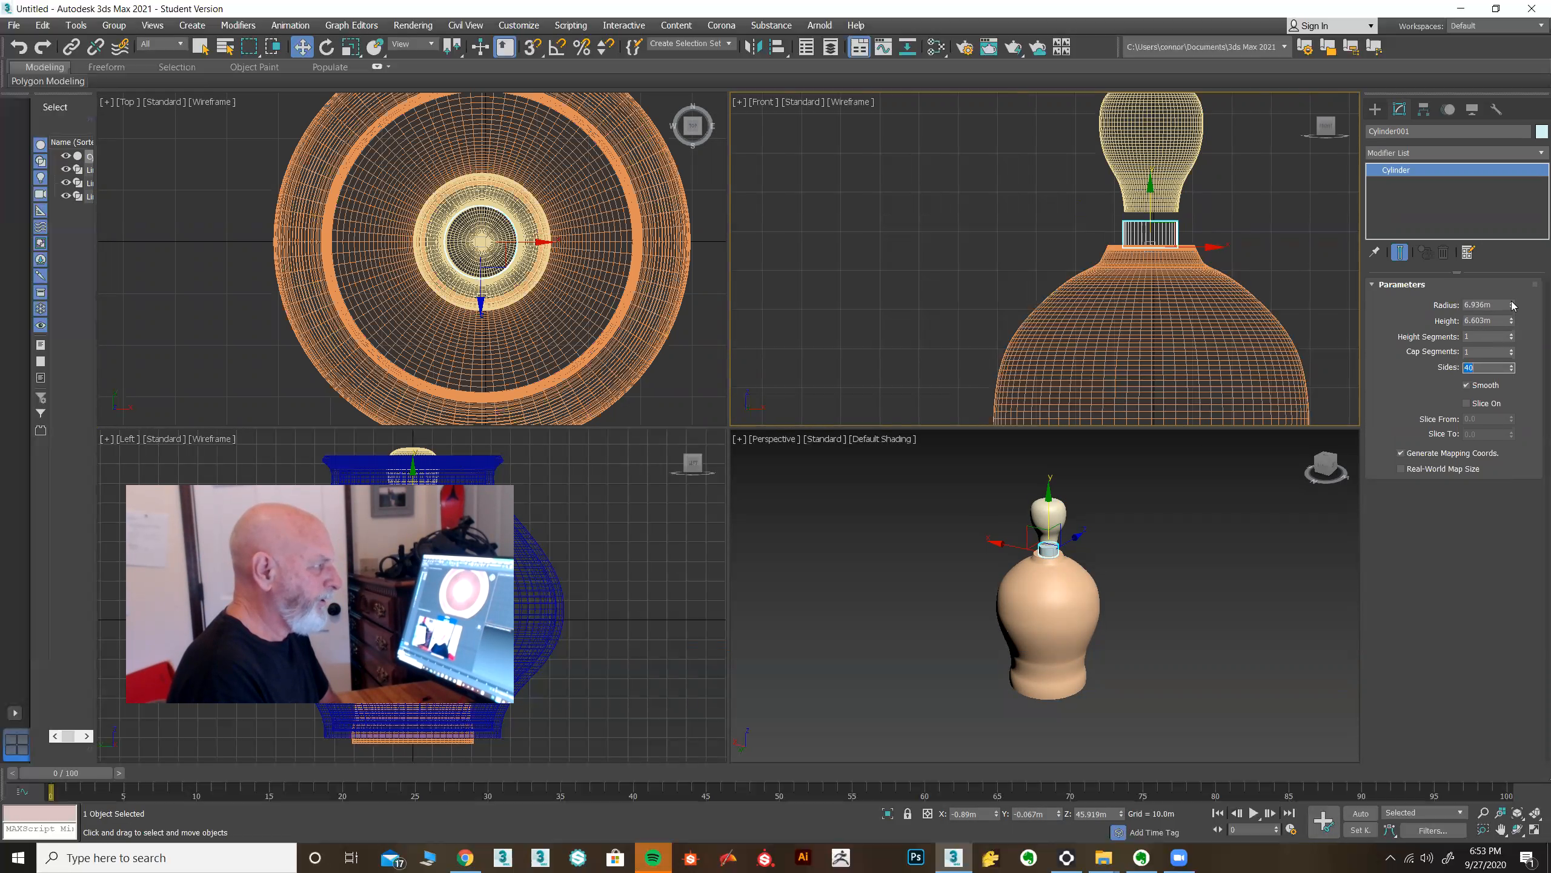
Examine the assembled vase, neck cylinder and stopper in the Front view.
{"action": "left_click", "coordinate": [1155, 154]}
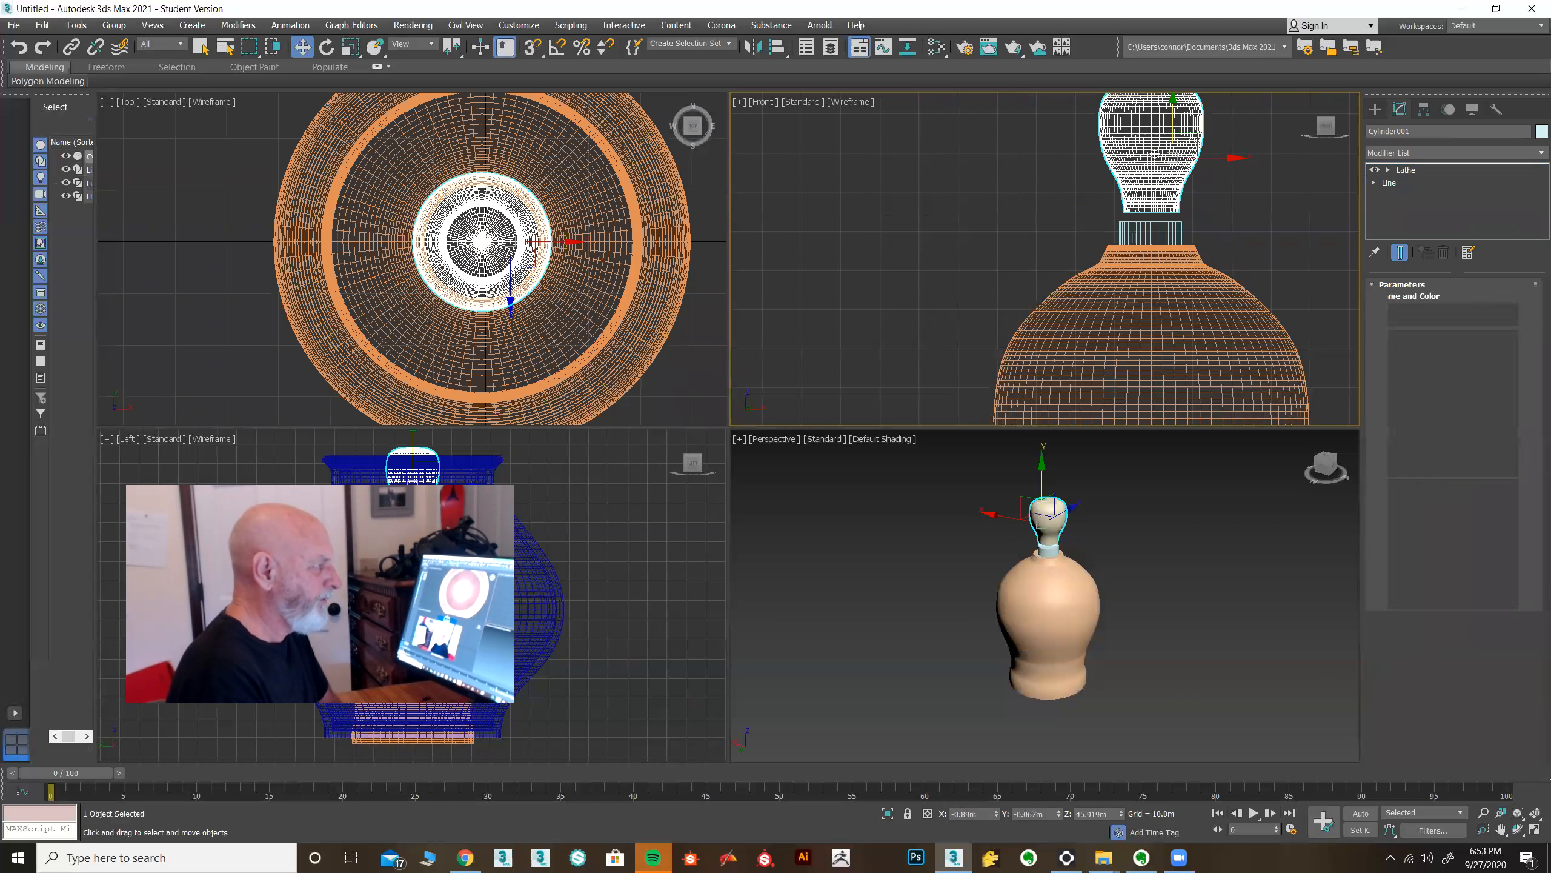
{"action": "left_click", "coordinate": [1168, 120]}
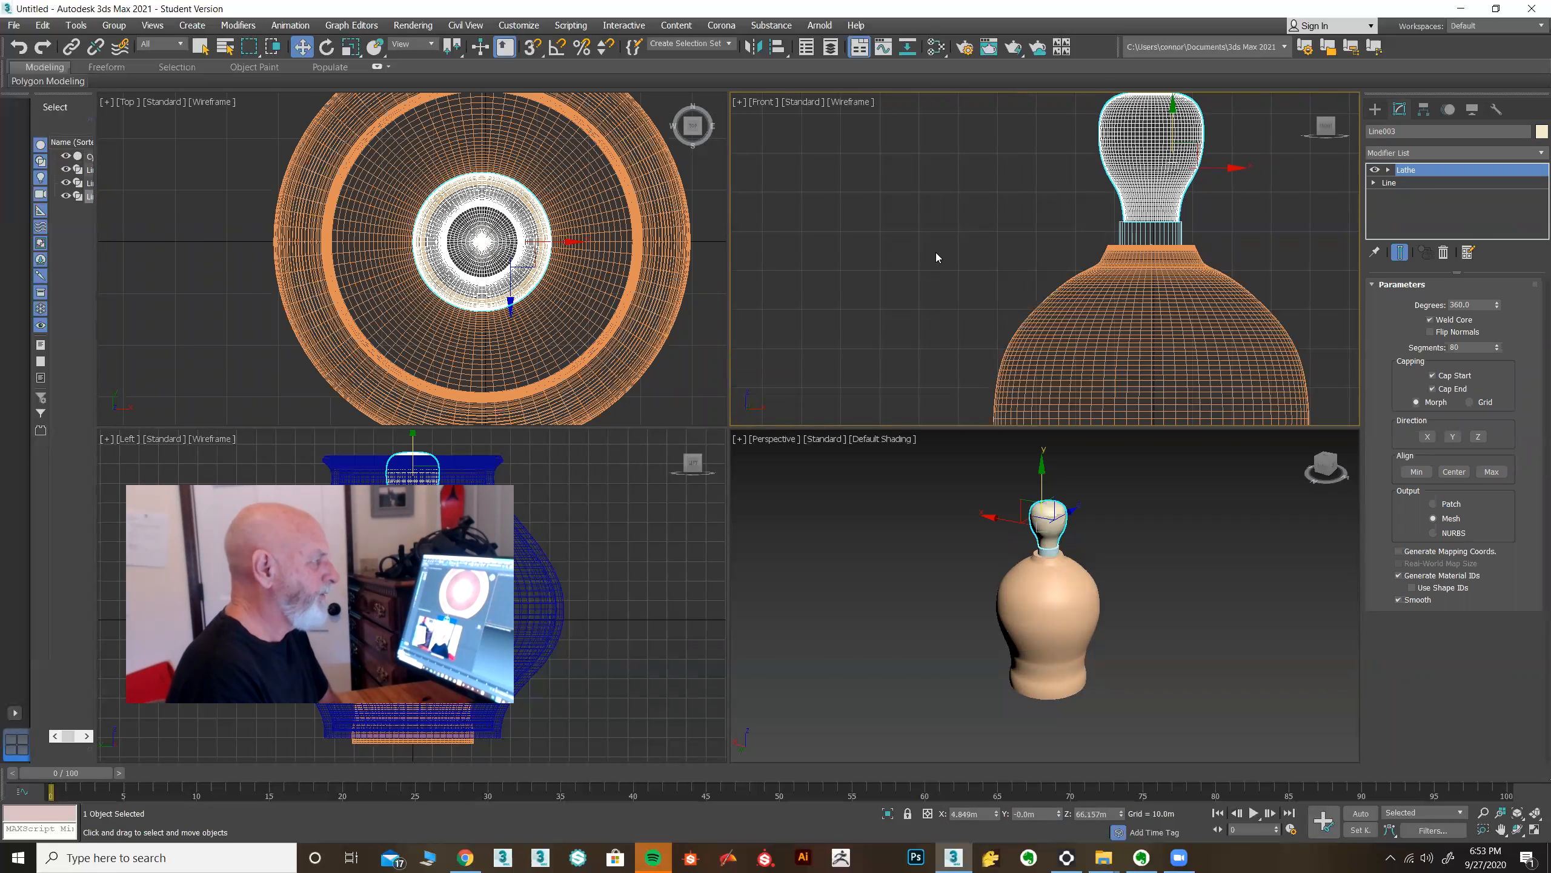
{"action": "left_click", "coordinate": [918, 269]}
{"action": "scroll", "coordinate": [912, 306], "scroll_direction": "down", "scroll_amount": 4}
{"action": "middle_click_drag", "start_coordinate": [916, 656], "coordinate": [921, 655]}
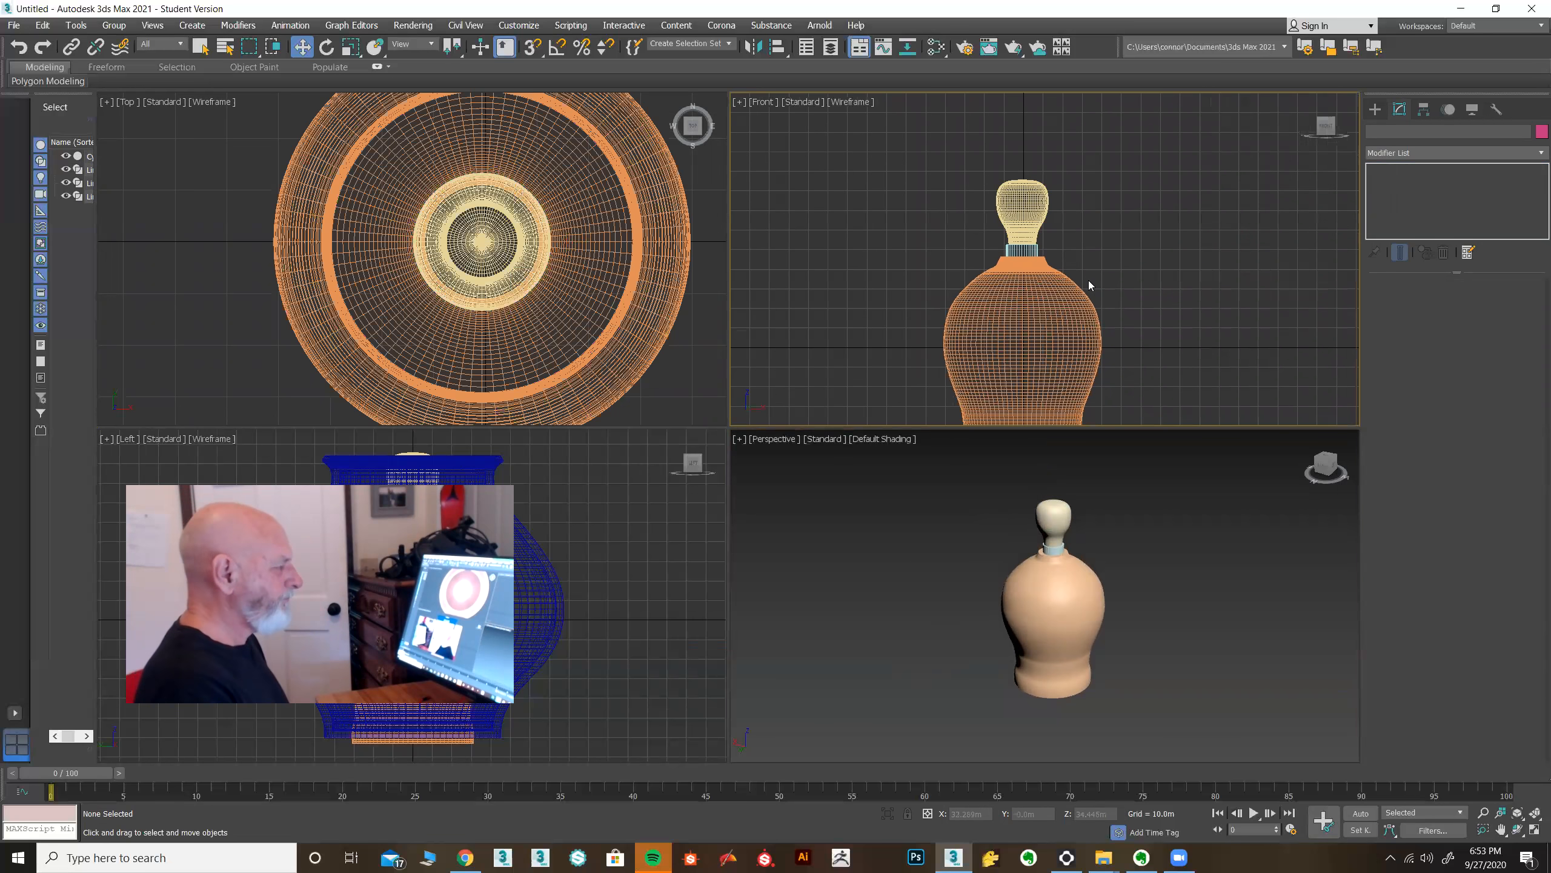
{"action": "scroll", "coordinate": [1081, 279], "scroll_direction": "down", "scroll_amount": 2}
{"action": "scroll", "coordinate": [1057, 270], "scroll_direction": "up", "scroll_amount": 5}
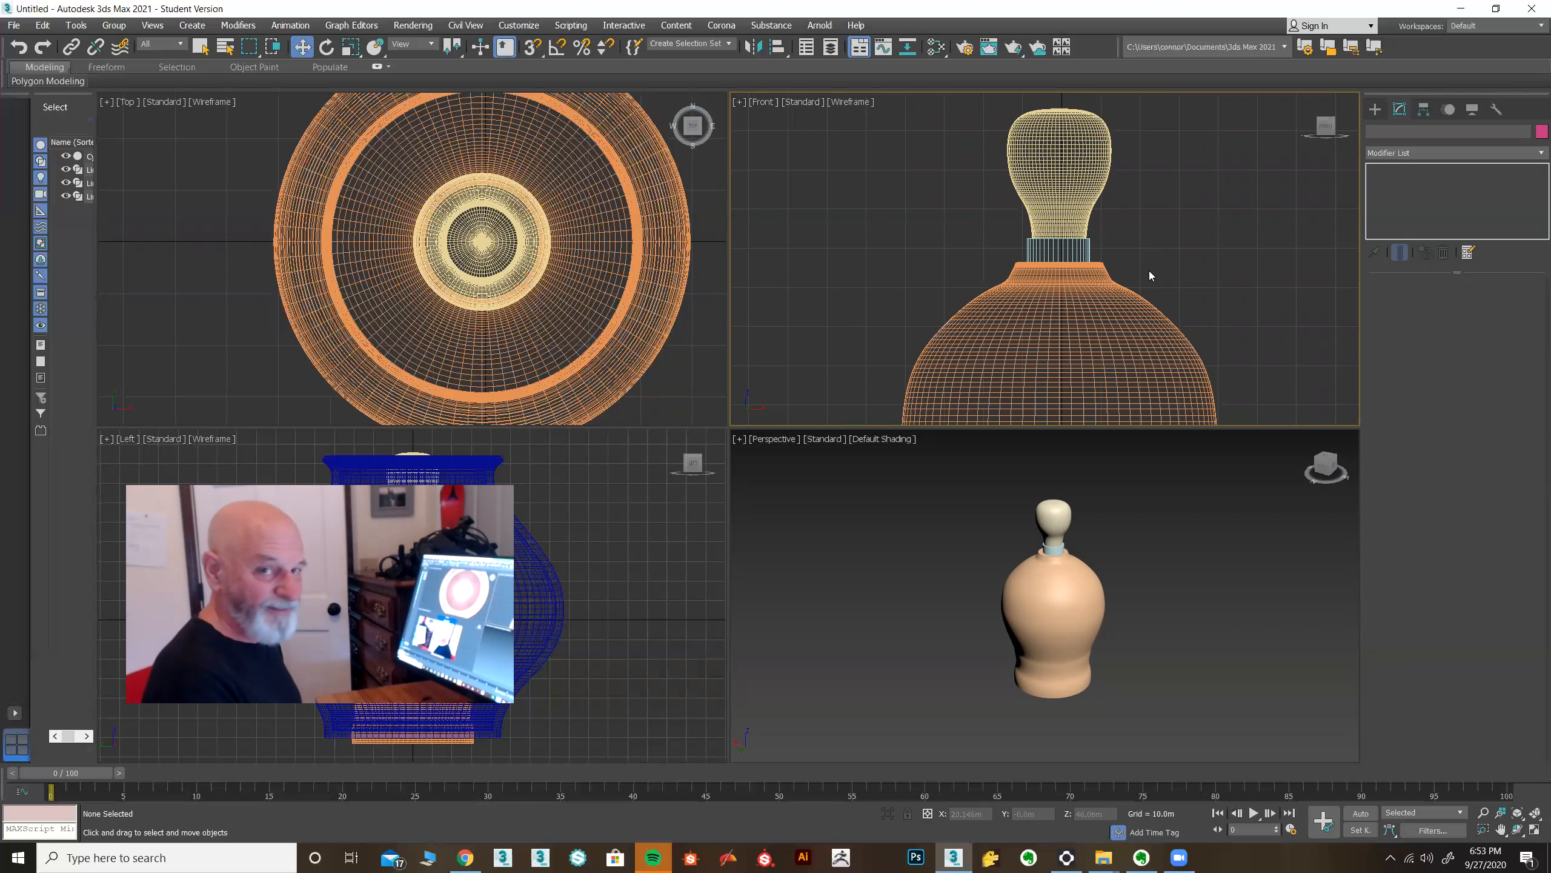
Draw a closed, stepped line profile beside the vase's neck in the Front view.
{"action": "scroll", "coordinate": [1106, 232], "scroll_direction": "up", "scroll_amount": 15}
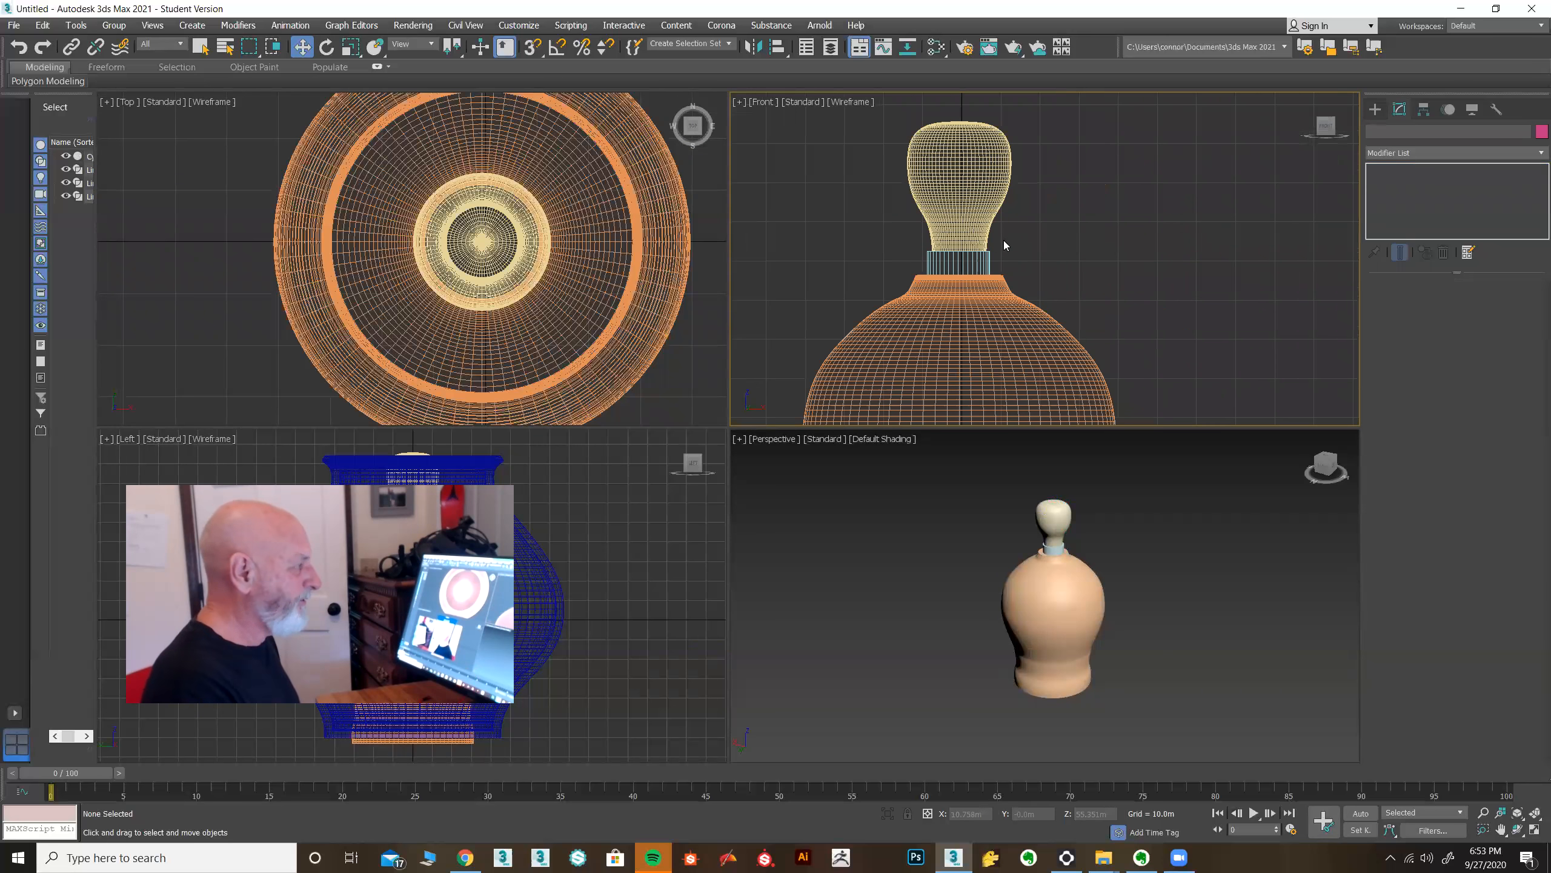
{"action": "middle_click_drag", "start_coordinate": [1106, 239], "coordinate": [973, 316]}
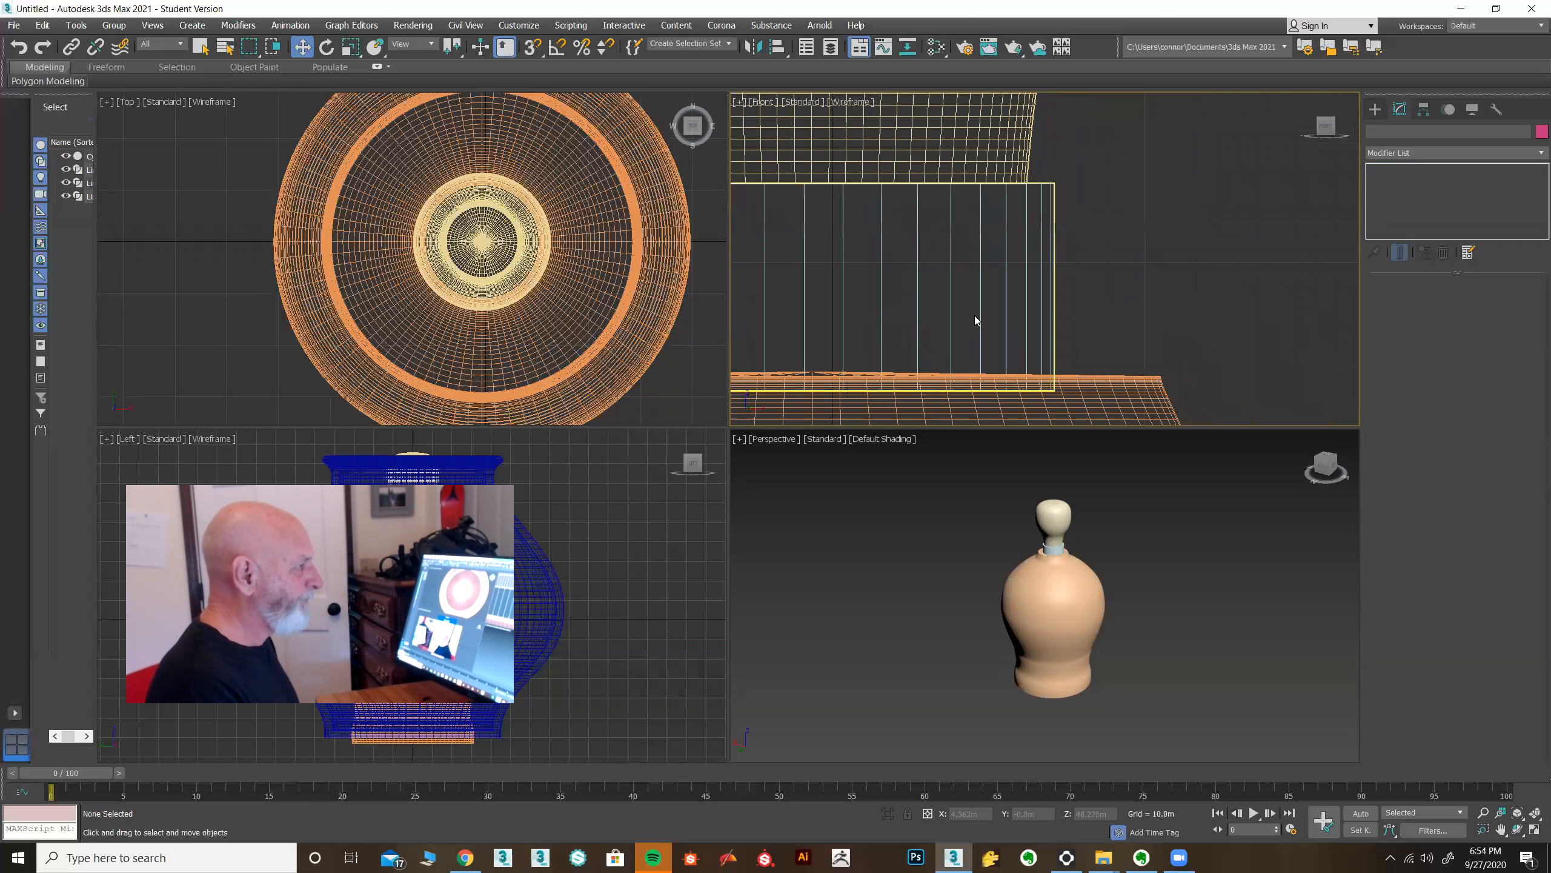
{"action": "left_click", "coordinate": [1375, 109]}
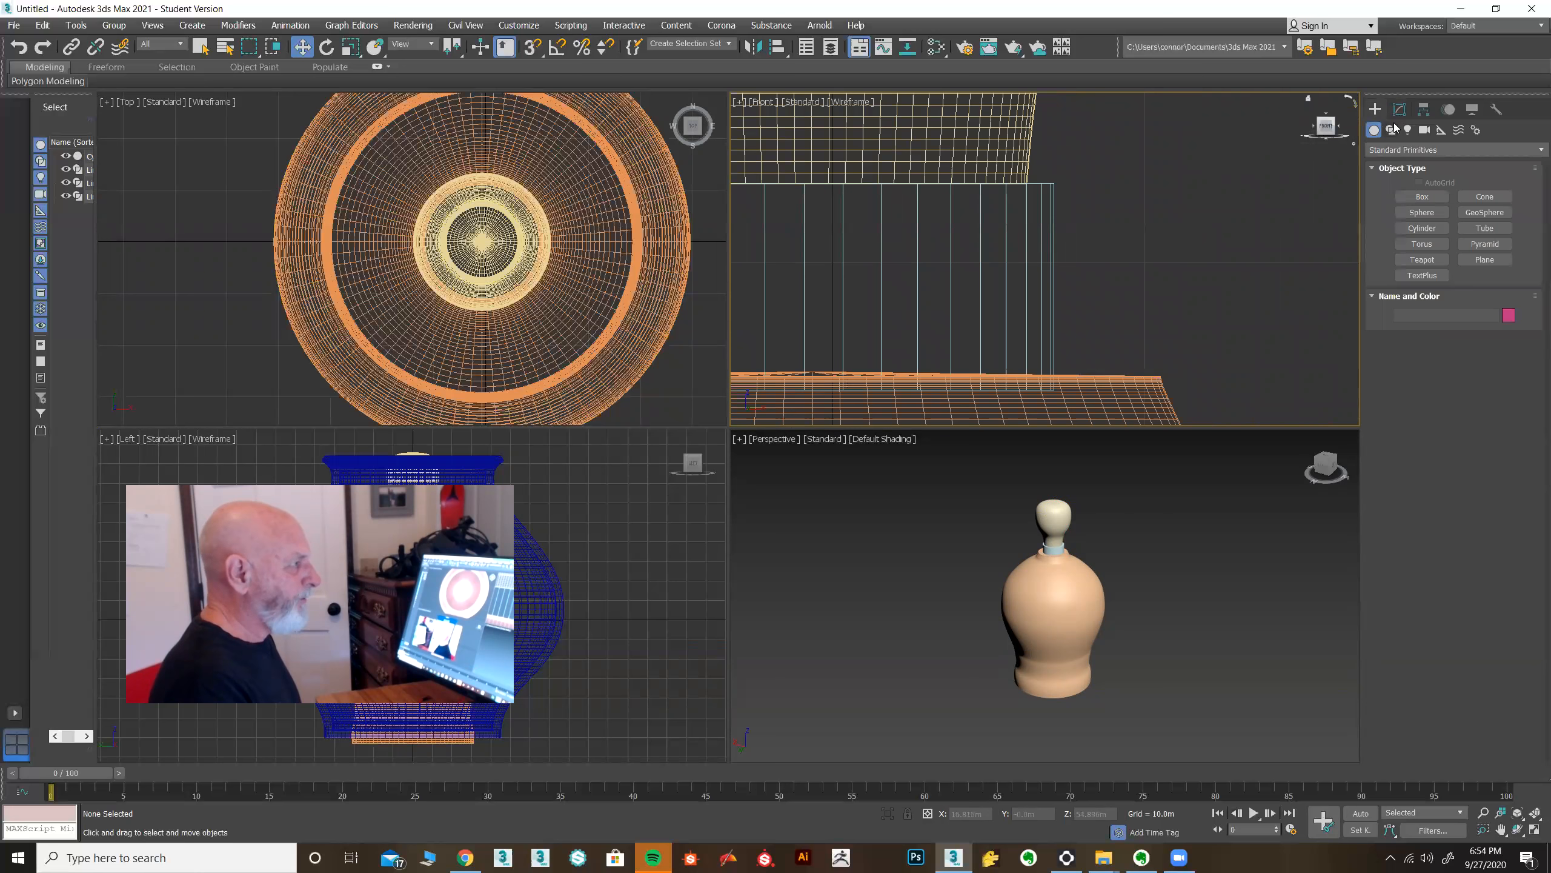
{"action": "left_click", "coordinate": [1391, 130]}
{"action": "left_click", "coordinate": [1421, 208]}
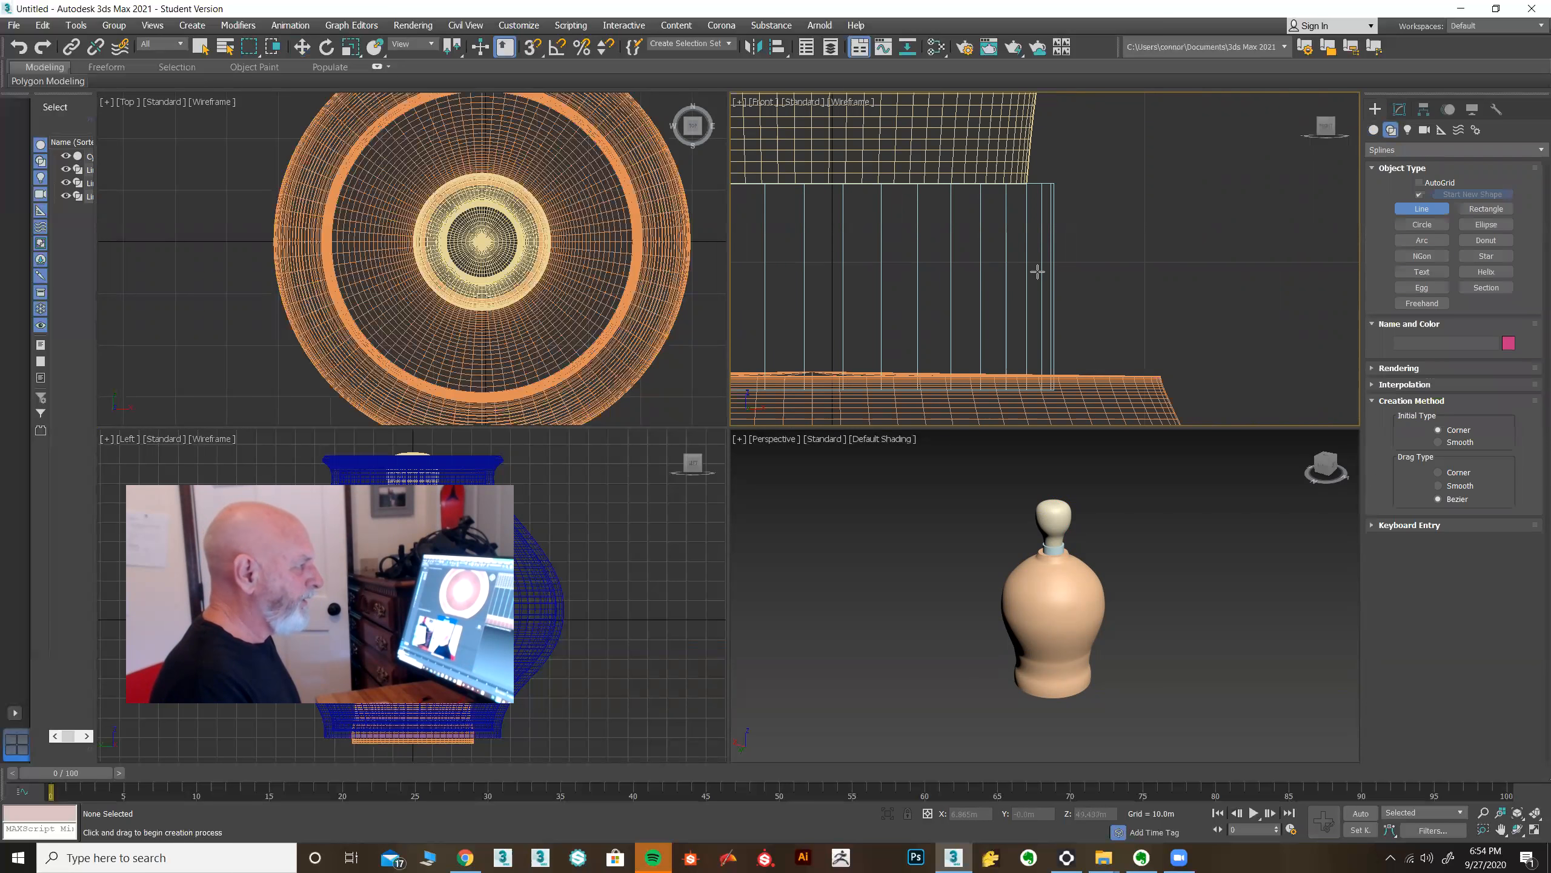
{"action": "left_click", "coordinate": [1037, 271]}
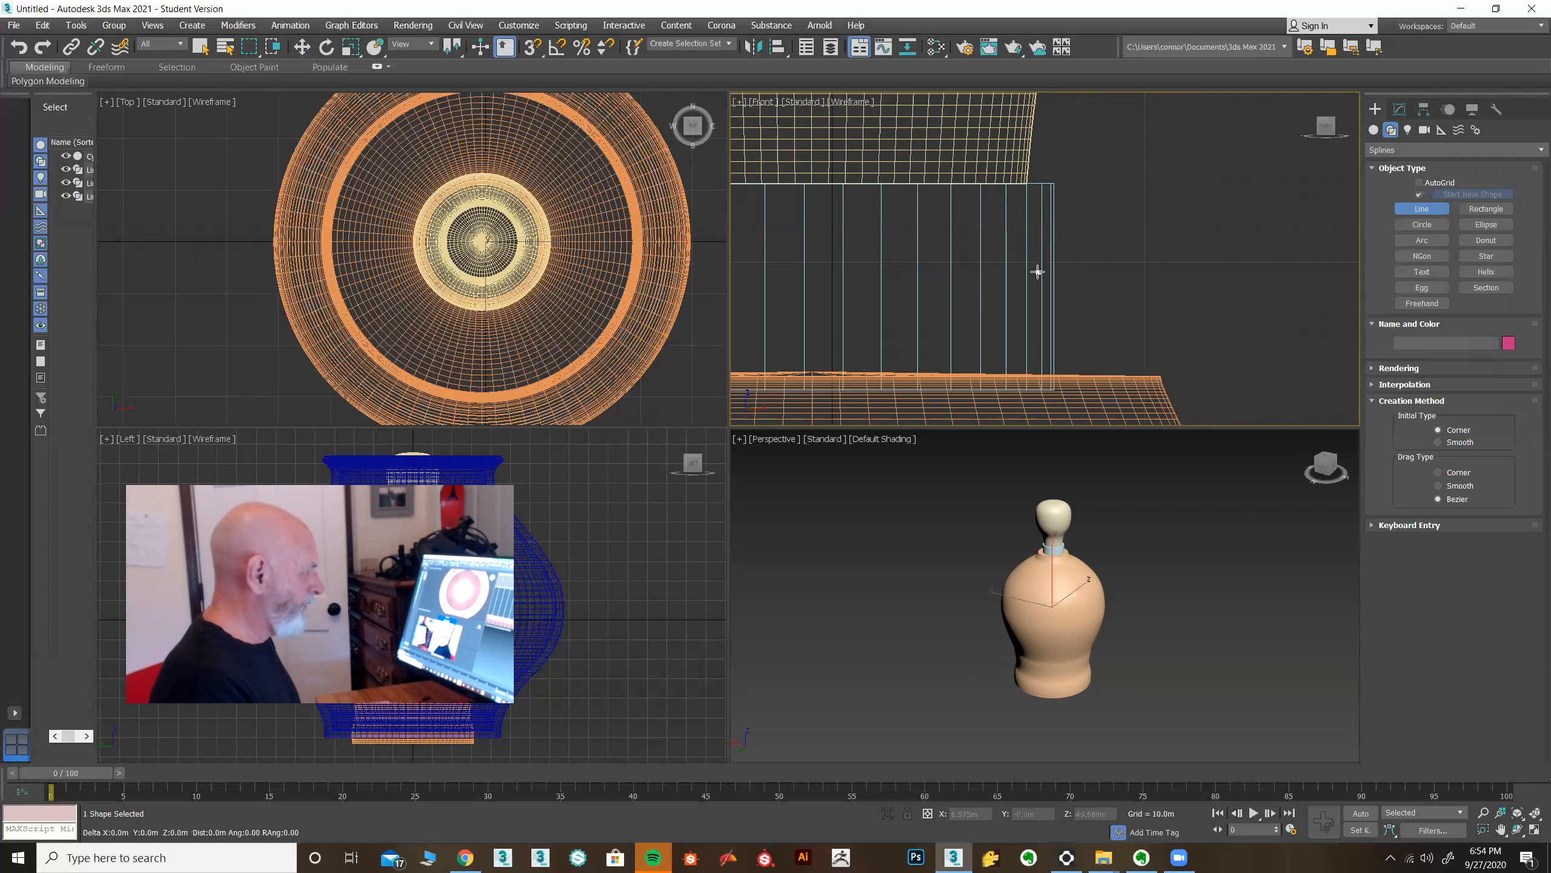
{"action": "left_click", "coordinate": [1245, 271]}
{"action": "left_click", "coordinate": [1244, 209]}
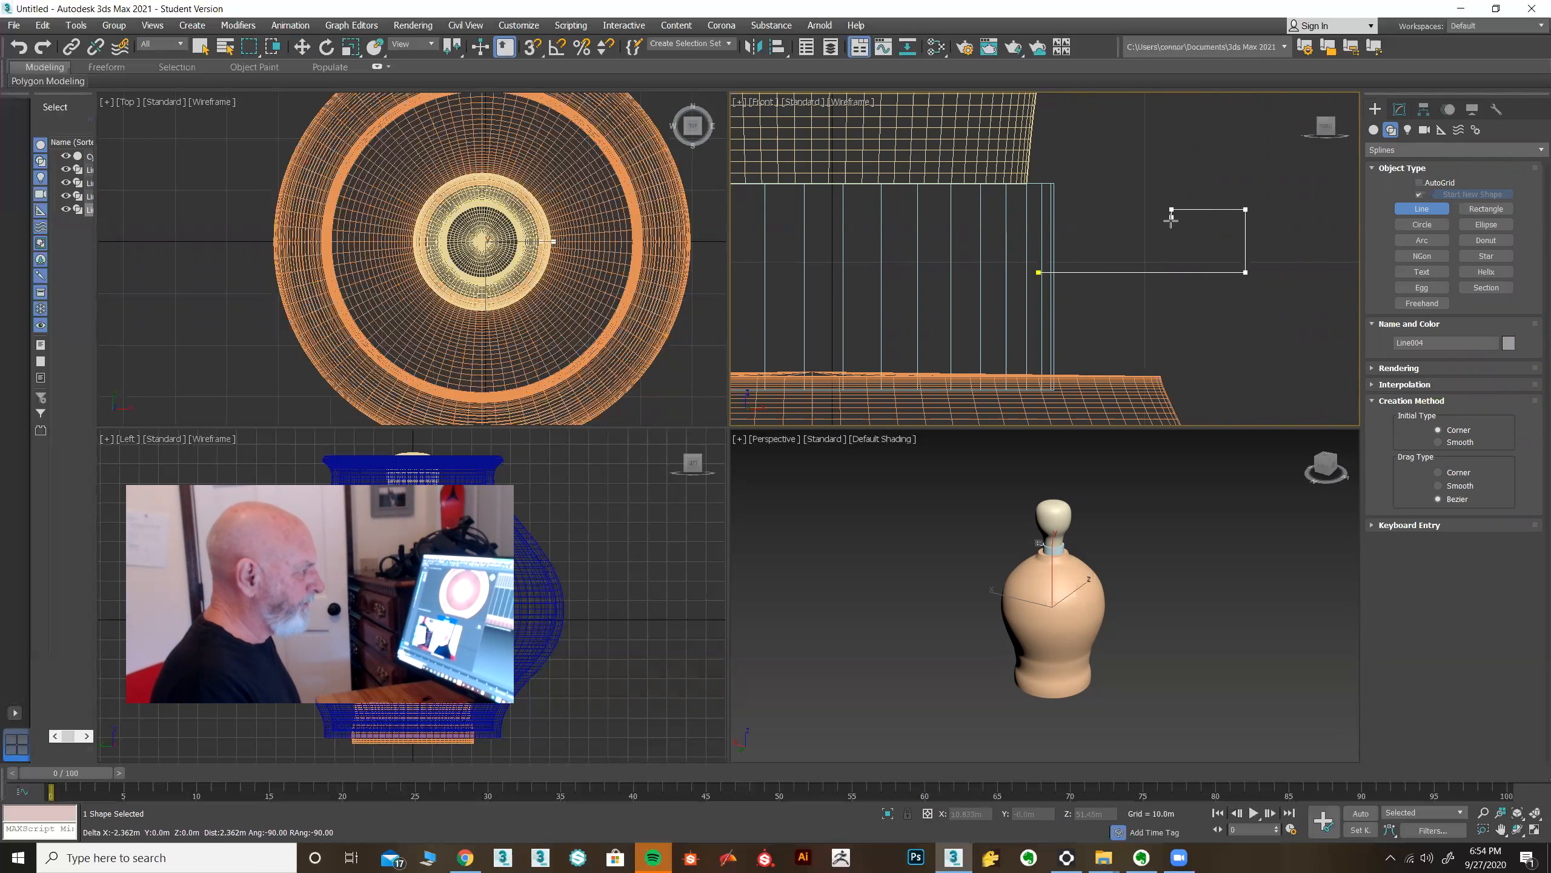
{"action": "left_click", "coordinate": [1170, 251]}
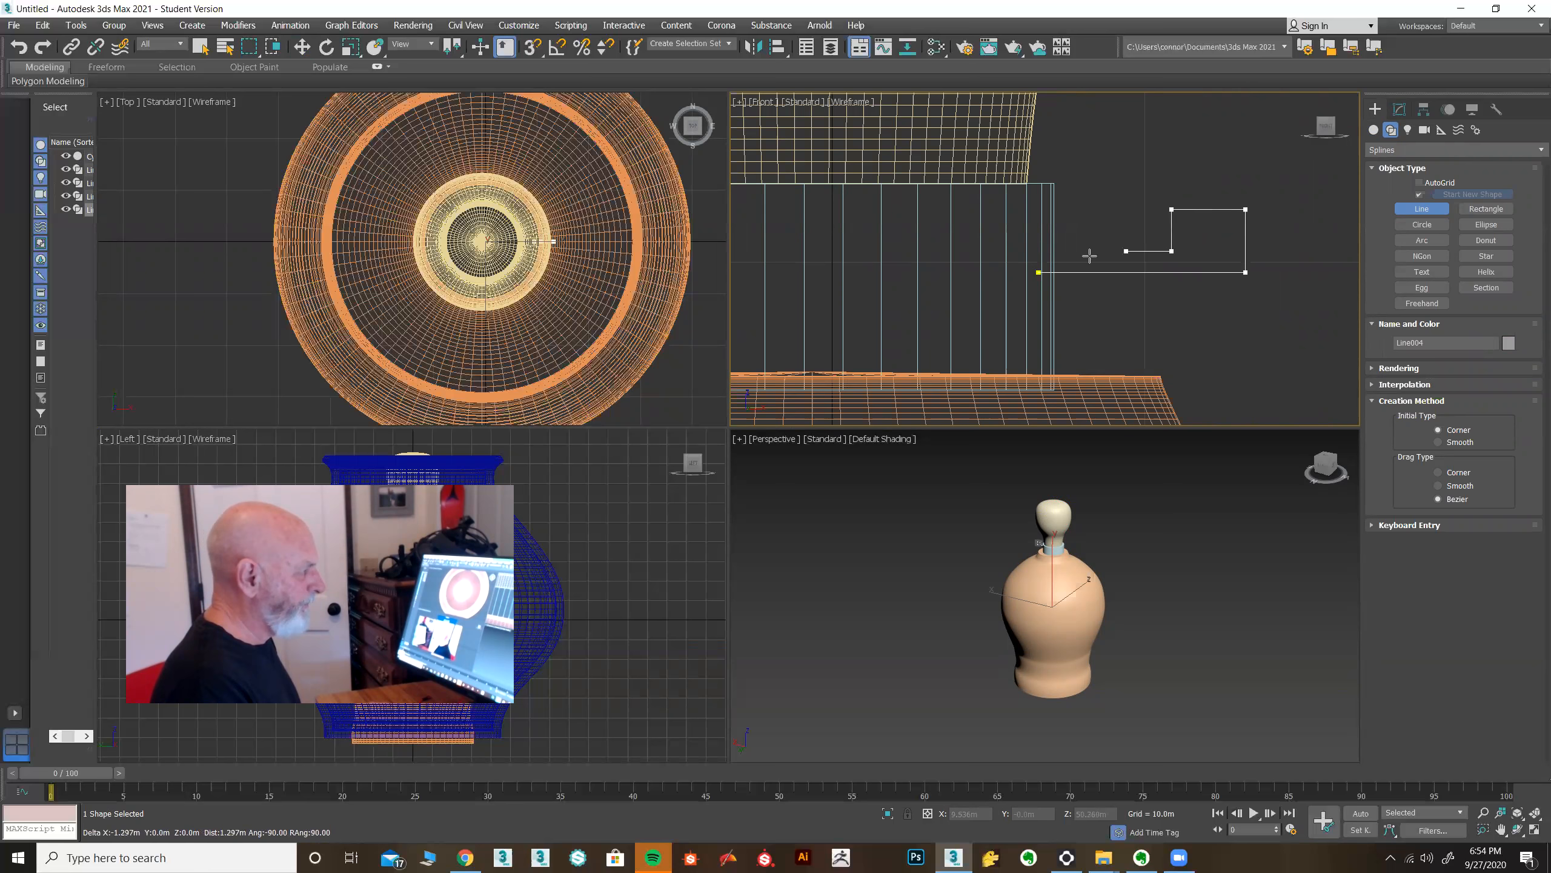
{"action": "left_click", "coordinate": [1039, 272]}
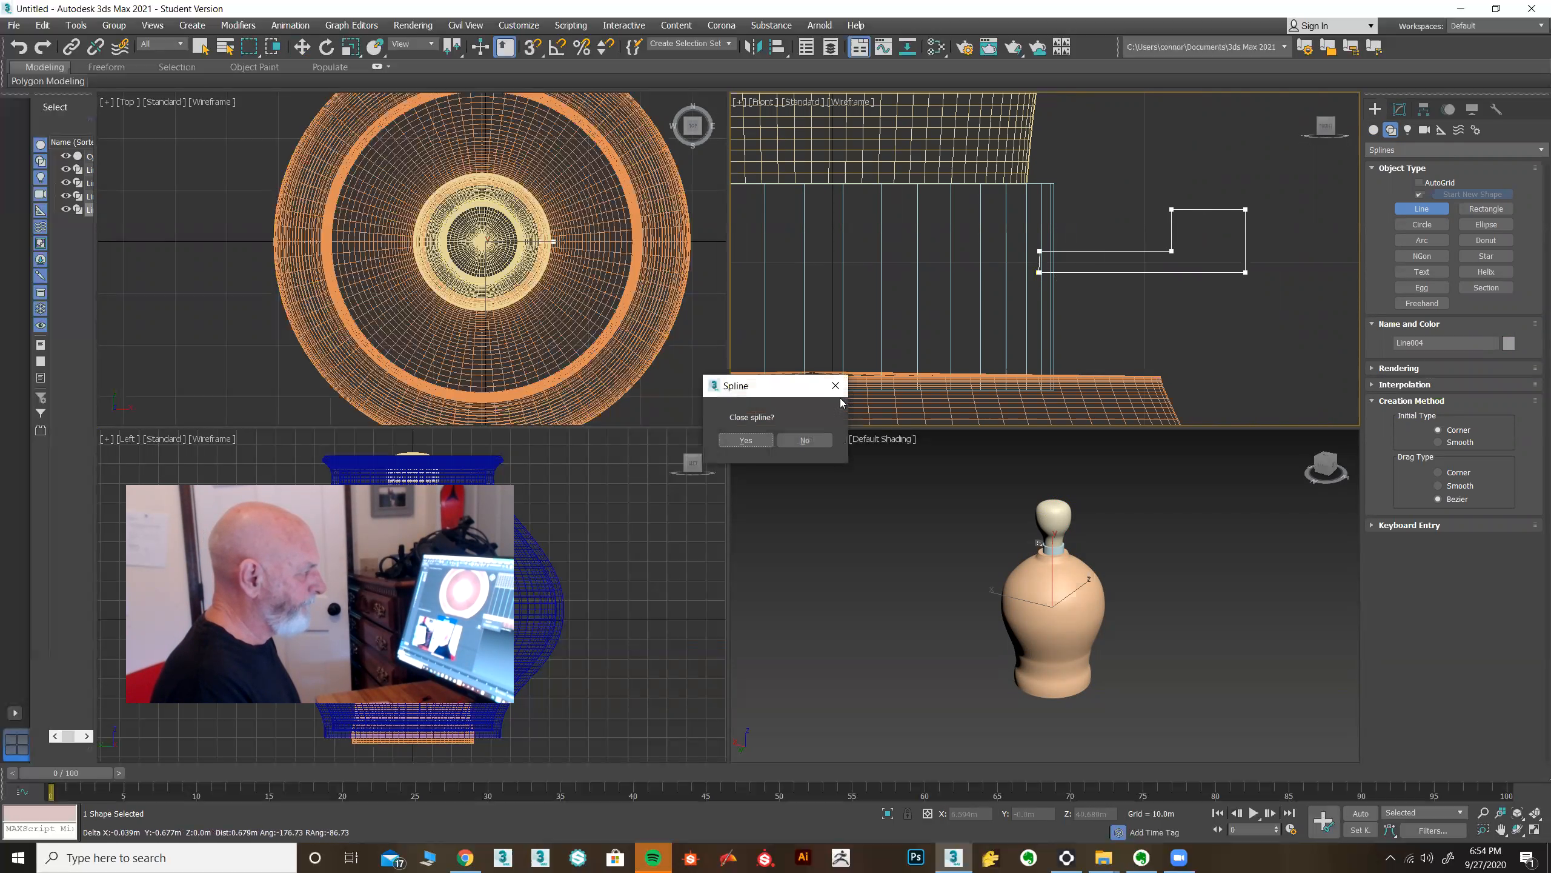
{"action": "left_click", "coordinate": [746, 441]}
Apply a Lathe modifier to the new profile, setting its direction to X and alignment to Min.
{"action": "left_click", "coordinate": [1399, 109]}
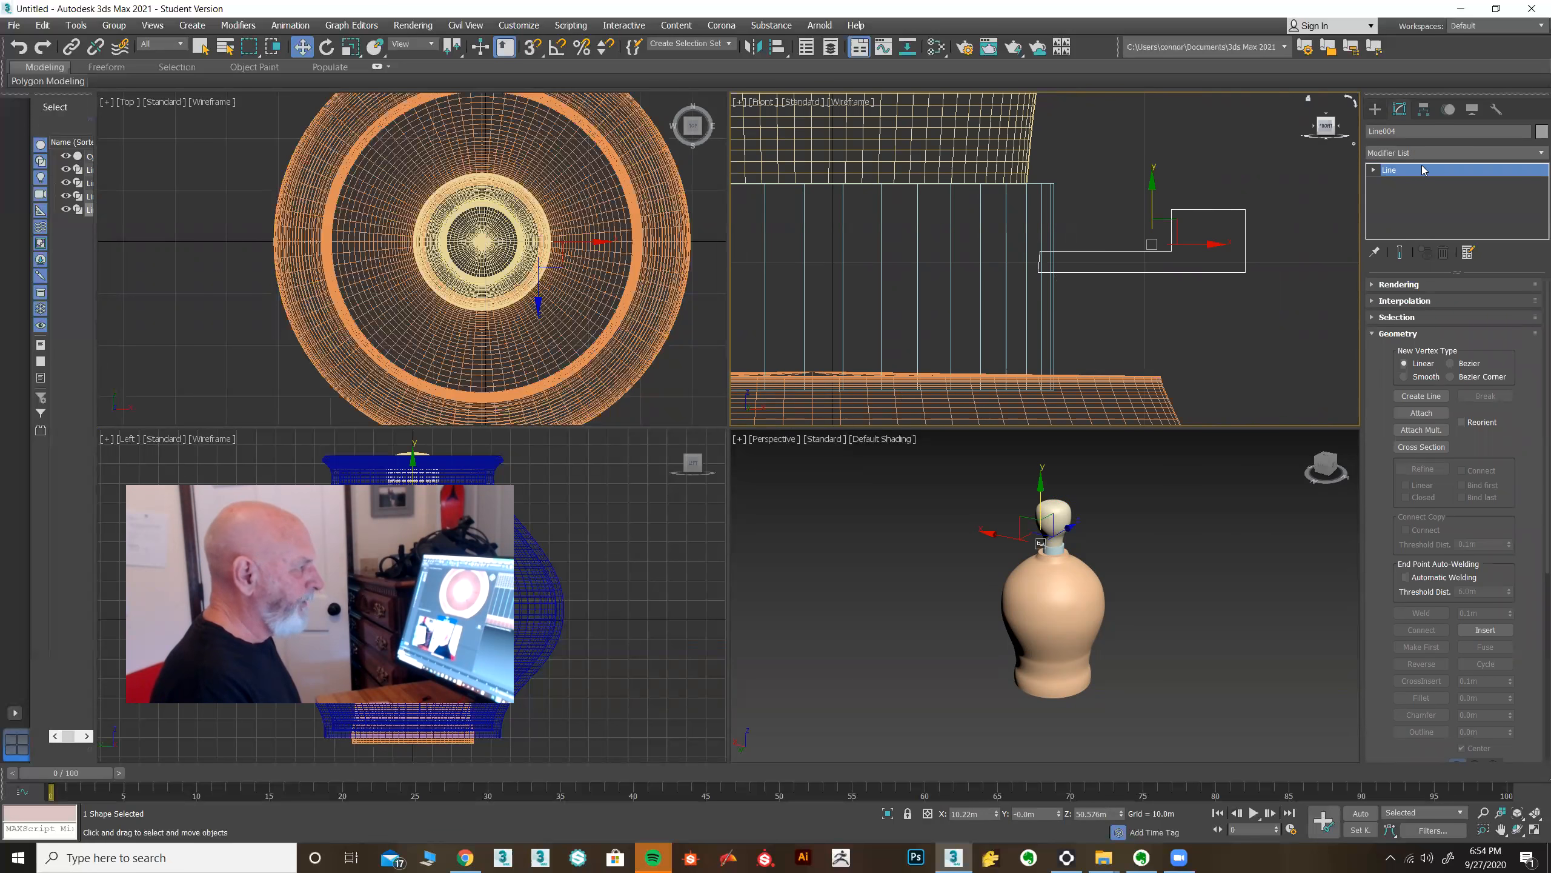
{"action": "left_click", "coordinate": [1427, 153]}
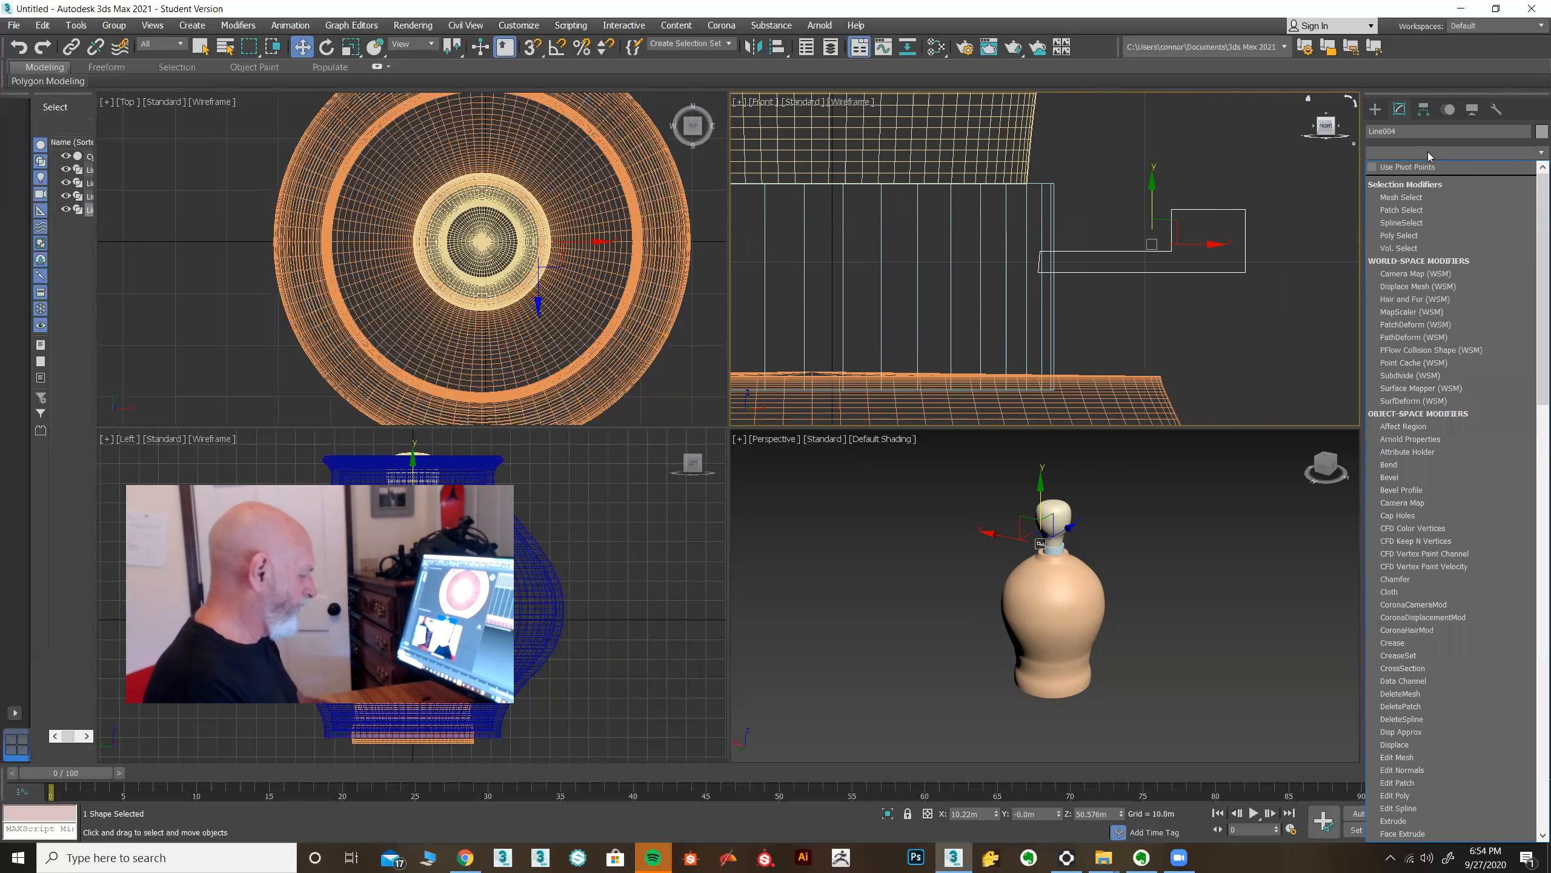
{"action": "key", "text": "l"}
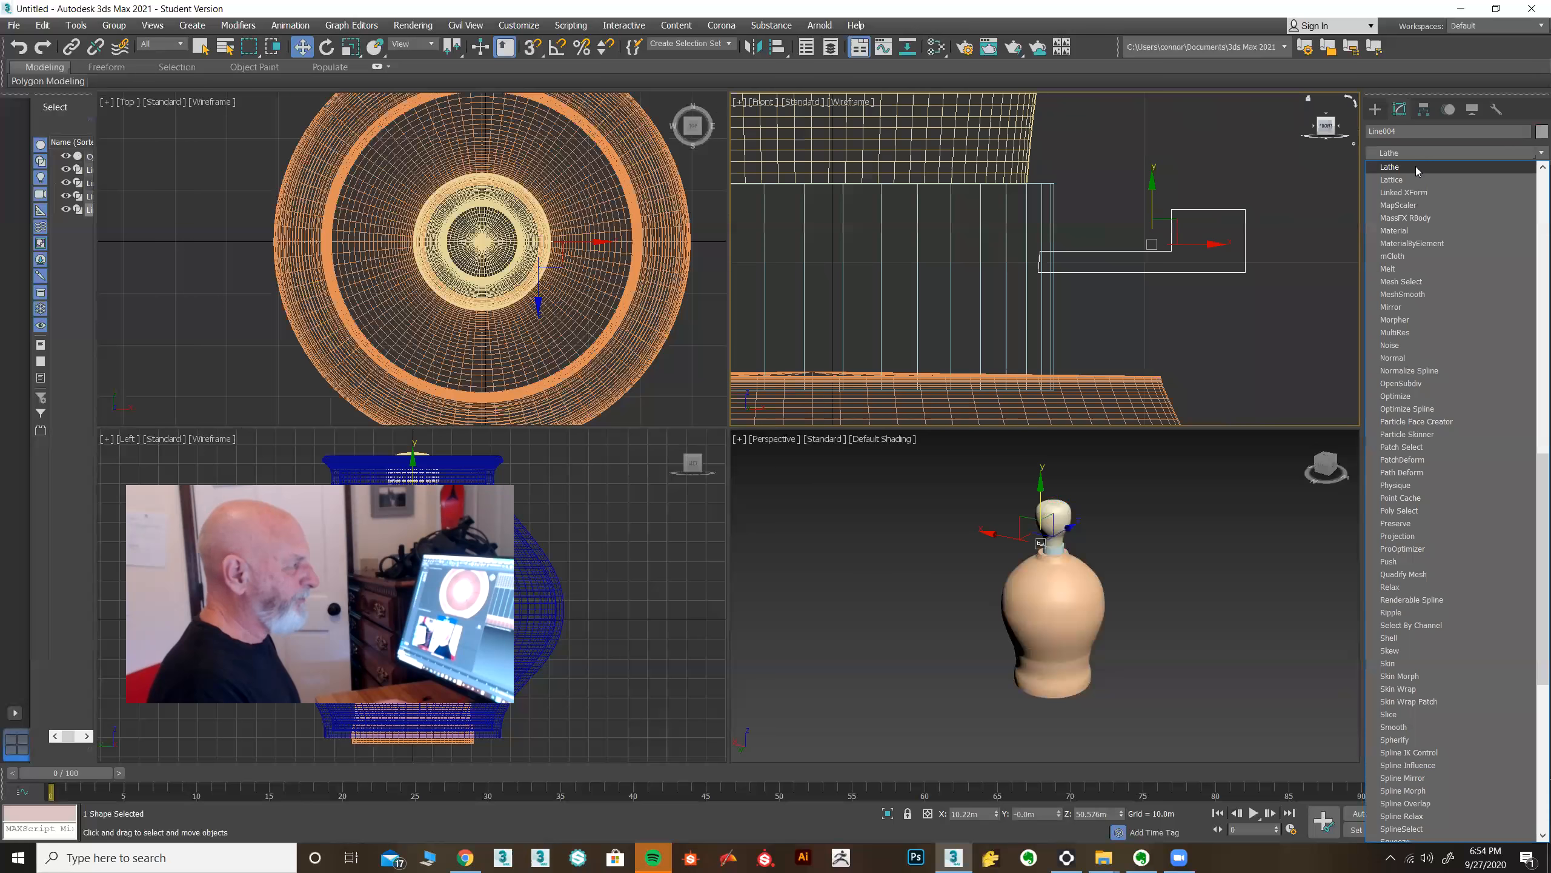
{"action": "left_click", "coordinate": [1416, 166]}
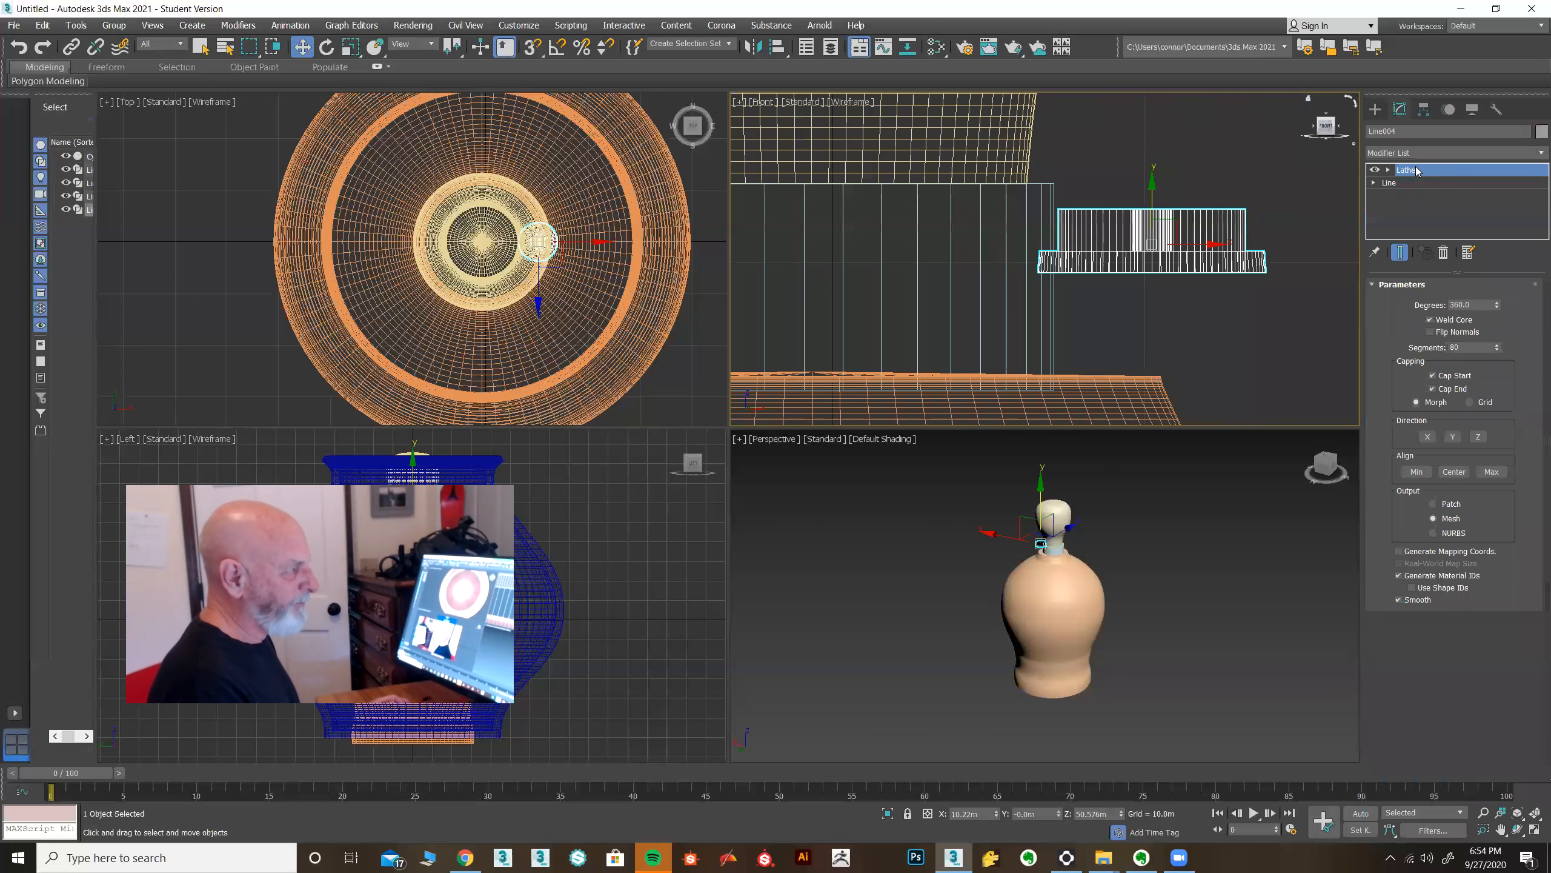
{"action": "right_click", "coordinate": [1418, 171]}
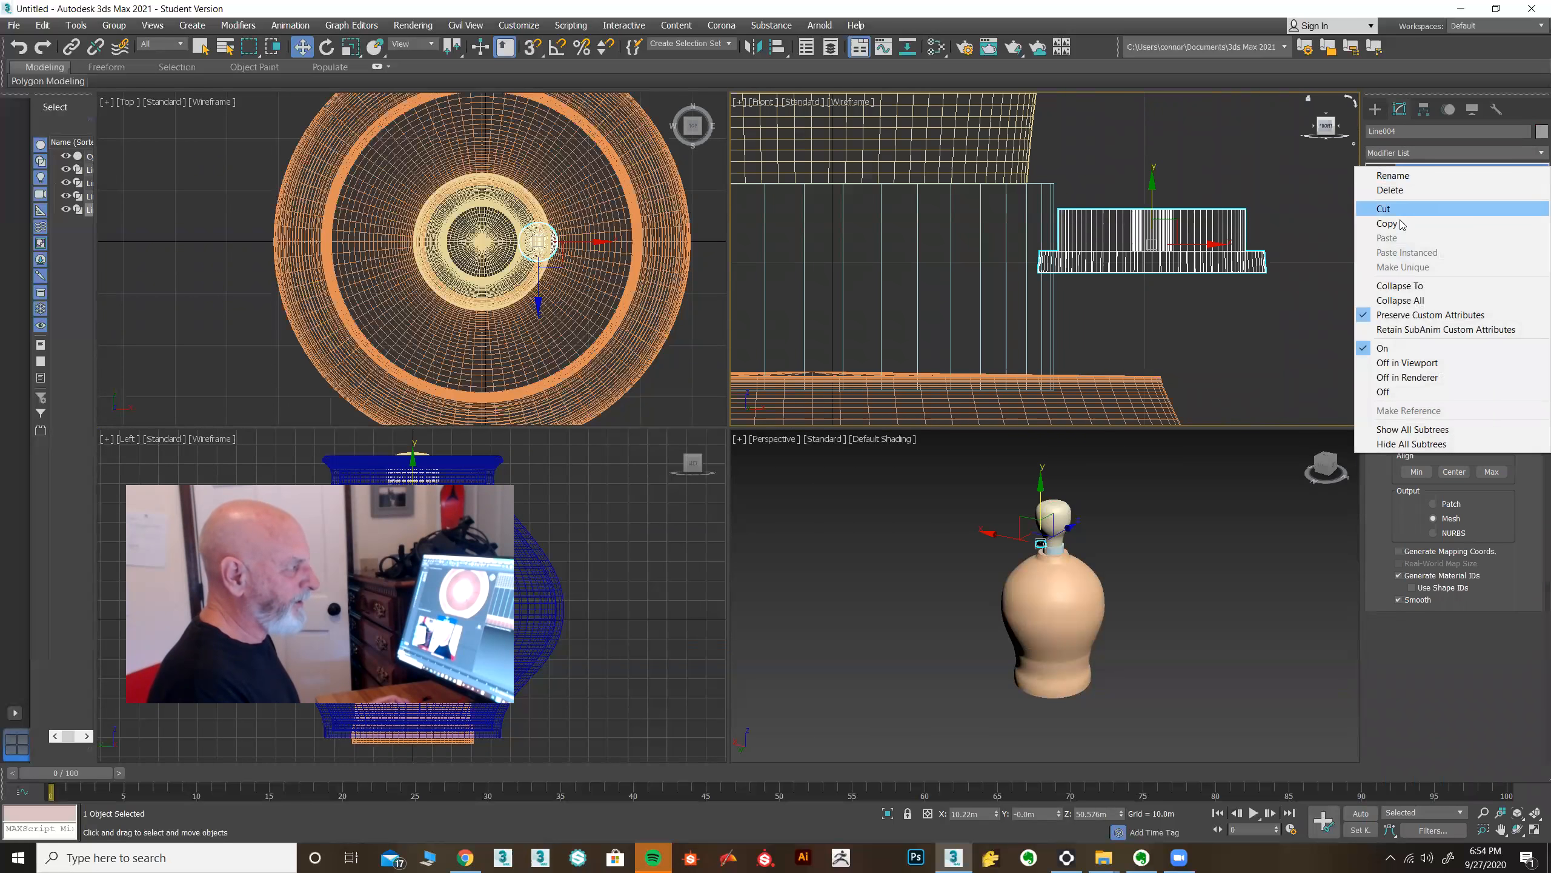
{"action": "left_click", "coordinate": [1241, 13]}
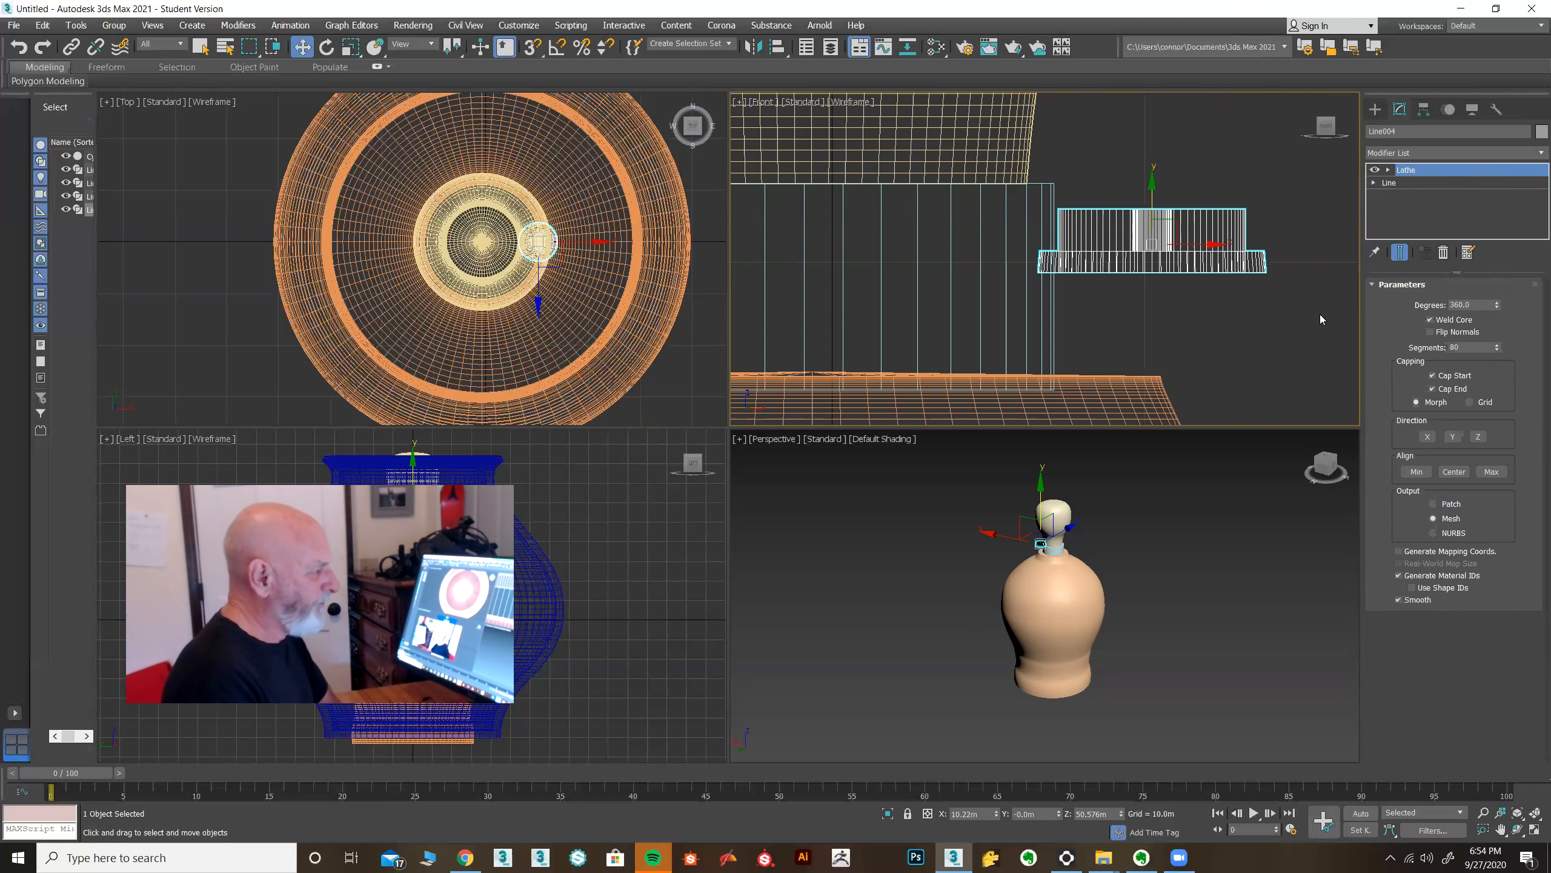
{"action": "left_click", "coordinate": [1427, 437]}
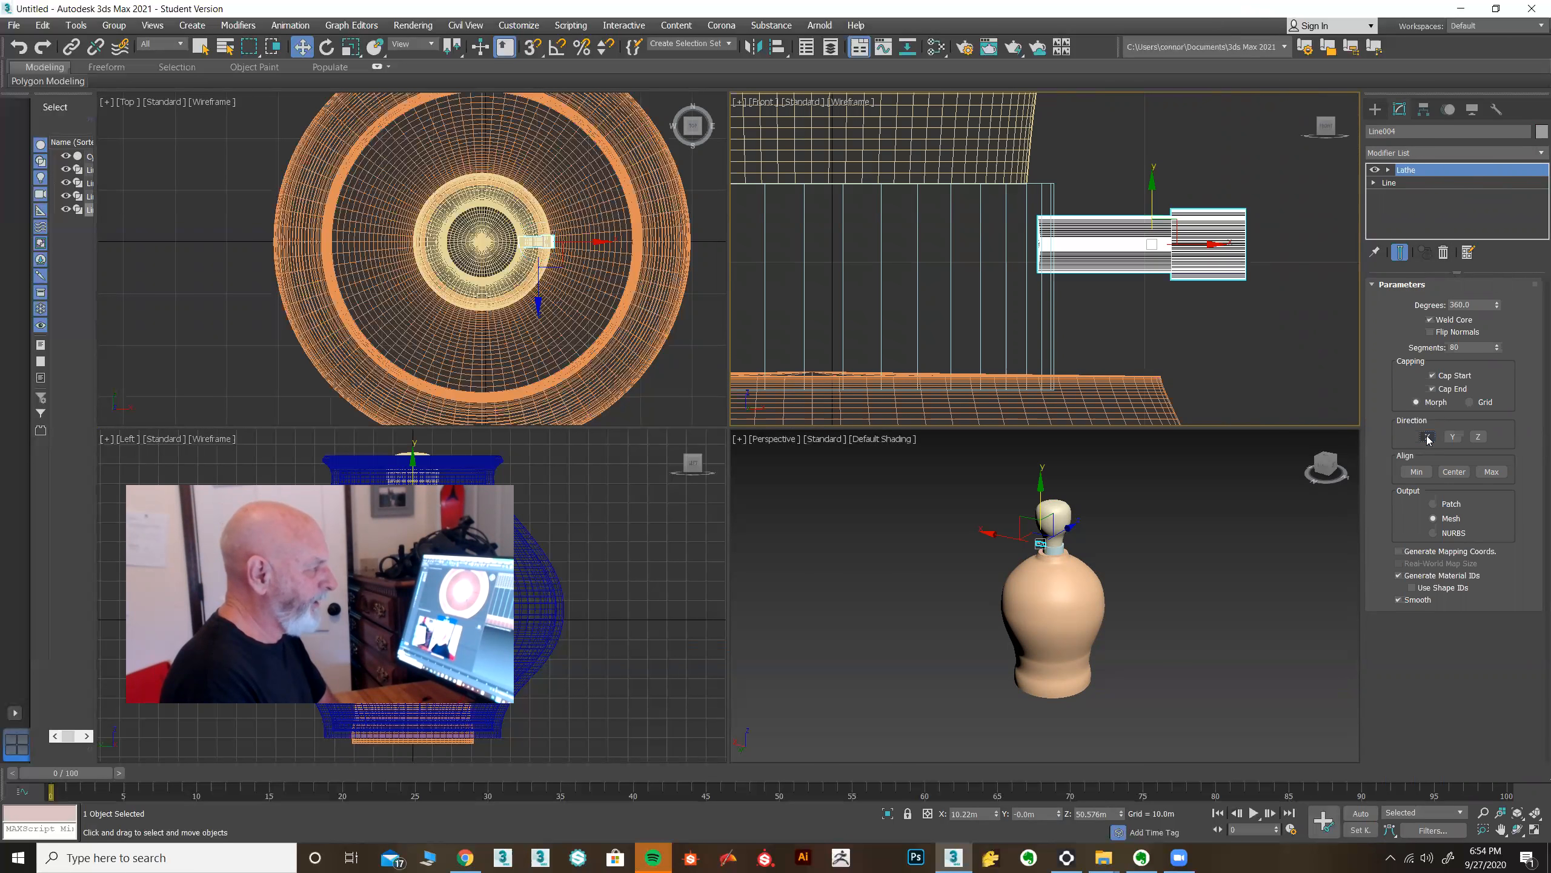
{"action": "left_click", "coordinate": [1418, 472]}
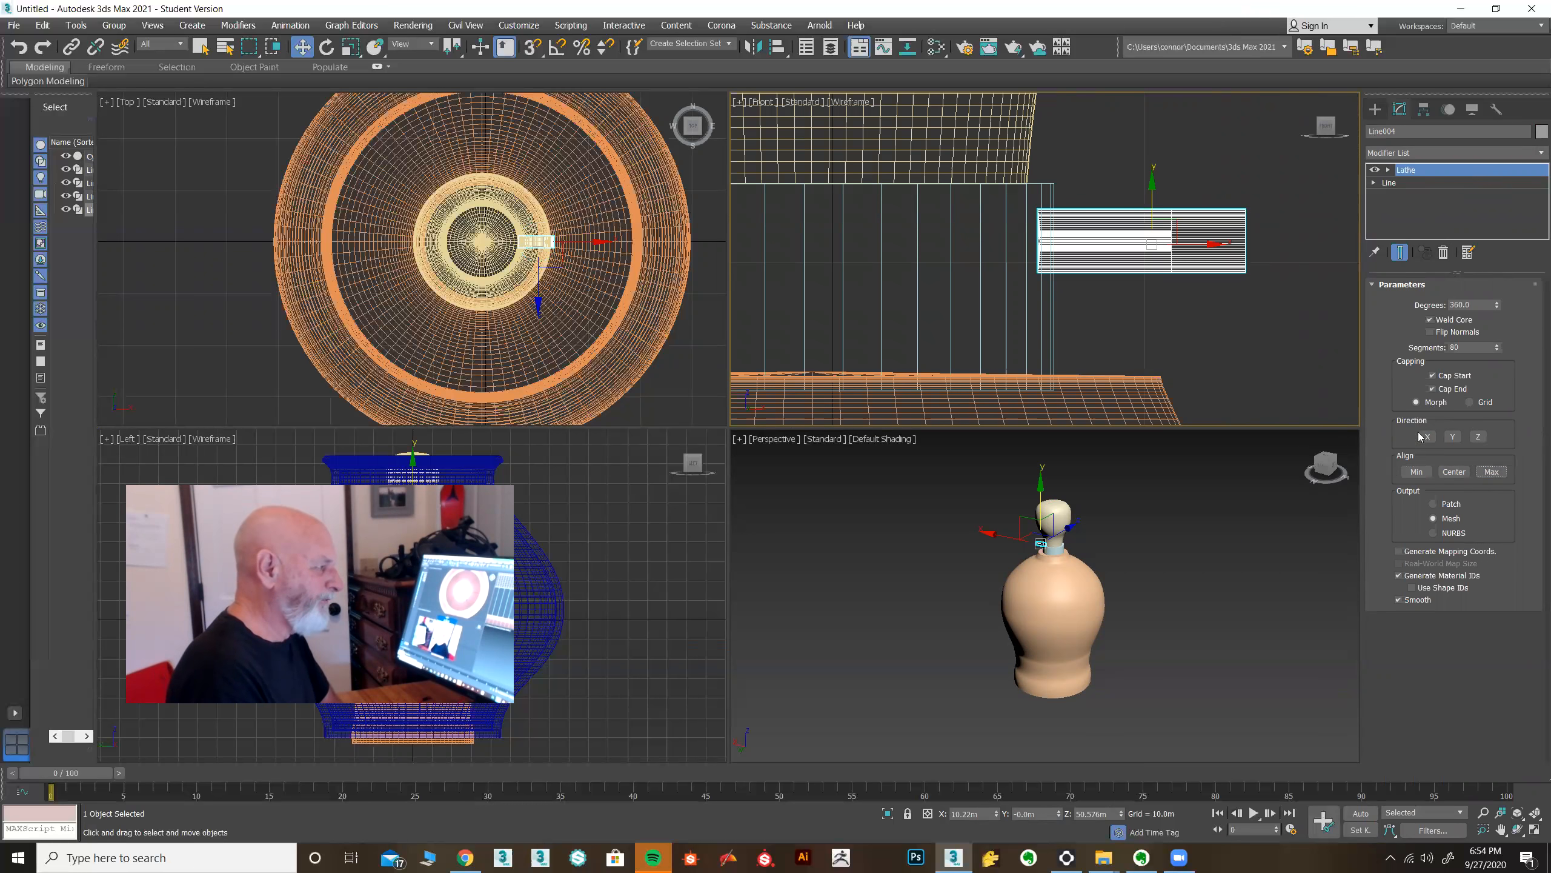
Move the Lathe's Axis sub-object downward in the Front view to reposition the lathed collar.
{"action": "middle_click_drag", "start_coordinate": [1215, 360], "coordinate": [1090, 371]}
{"action": "scroll", "coordinate": [1024, 345], "scroll_direction": "up", "scroll_amount": 3}
{"action": "left_click", "coordinate": [1388, 170]}
{"action": "left_click", "coordinate": [1411, 183]}
{"action": "left_click_drag", "start_coordinate": [1026, 188], "coordinate": [1024, 249]}
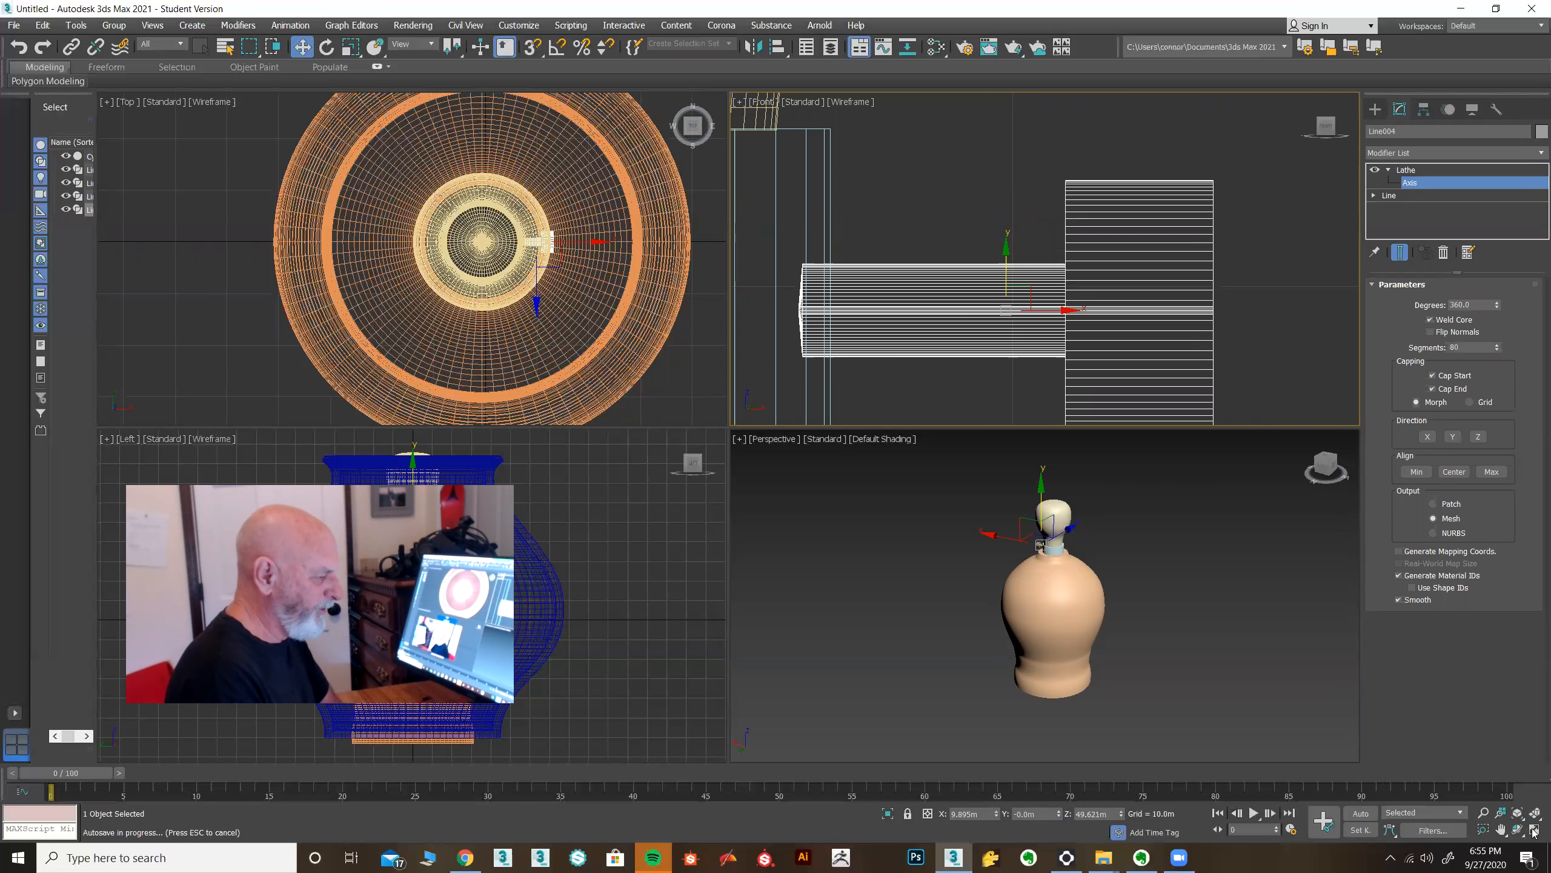
{"action": "key", "text": "alt+w"}
{"action": "middle_click_drag", "start_coordinate": [809, 468], "coordinate": [858, 290]}
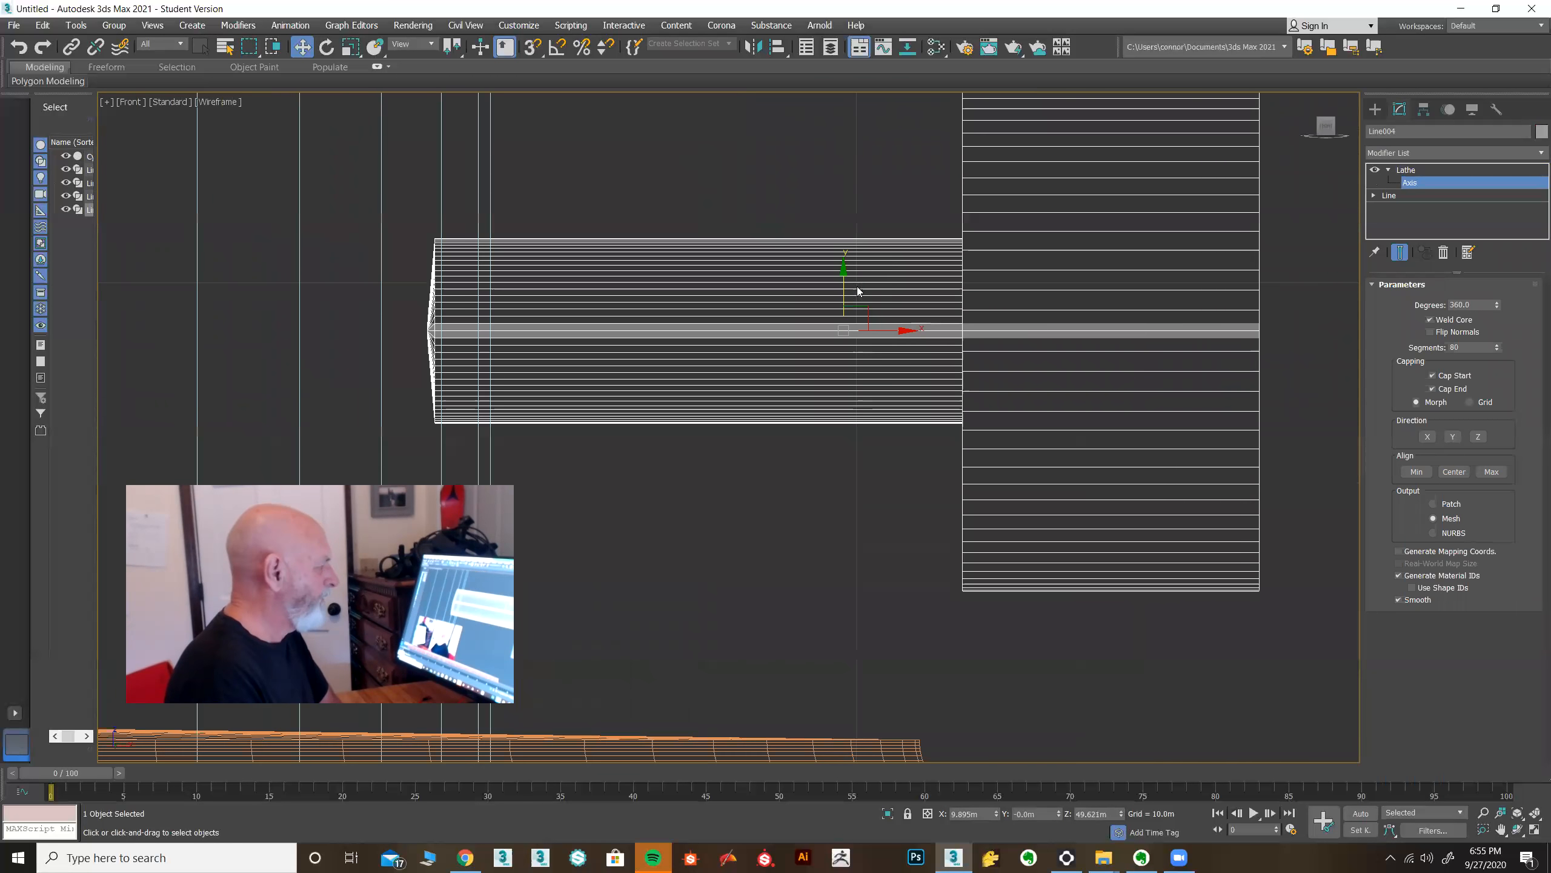
{"action": "mouse_move", "coordinate": [842, 255]}
{"action": "left_mouse_down"}
{"action": "mouse_move", "coordinate": [849, 162]}
{"action": "mouse_move", "coordinate": [842, 272]}
{"action": "left_mouse_up"}
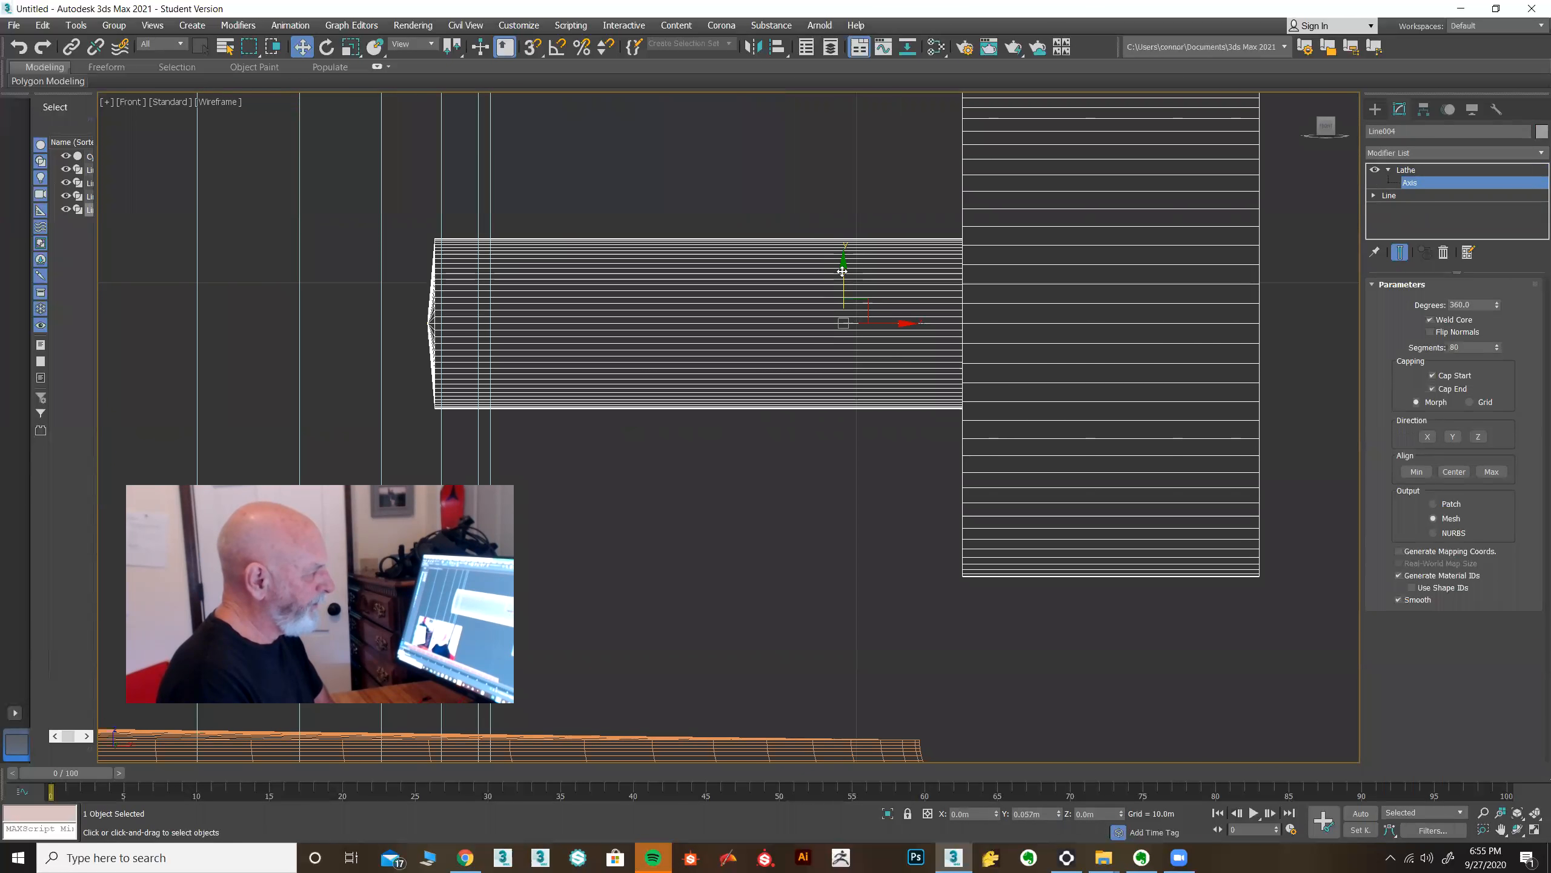
{"action": "mouse_move", "coordinate": [842, 271]}
{"action": "left_mouse_down"}
{"action": "mouse_move", "coordinate": [840, 292]}
{"action": "mouse_move", "coordinate": [841, 270]}
{"action": "left_mouse_up"}
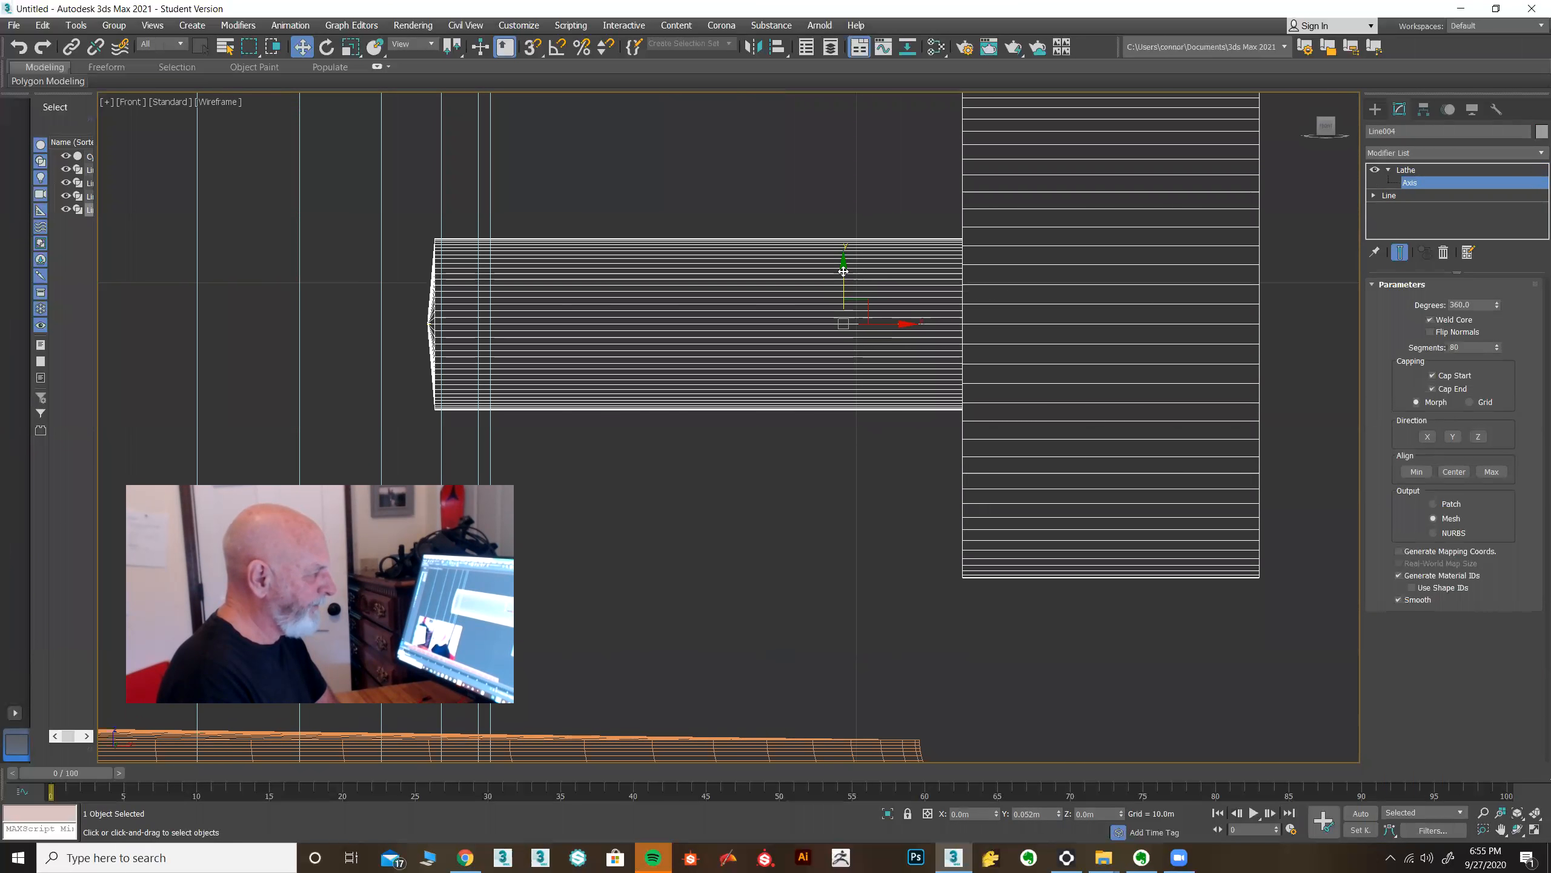
Refine the profile's top edge at the Line's vertex level, adding vertices at several points along it.
{"action": "left_click", "coordinate": [1535, 829]}
{"action": "left_click", "coordinate": [1535, 812]}
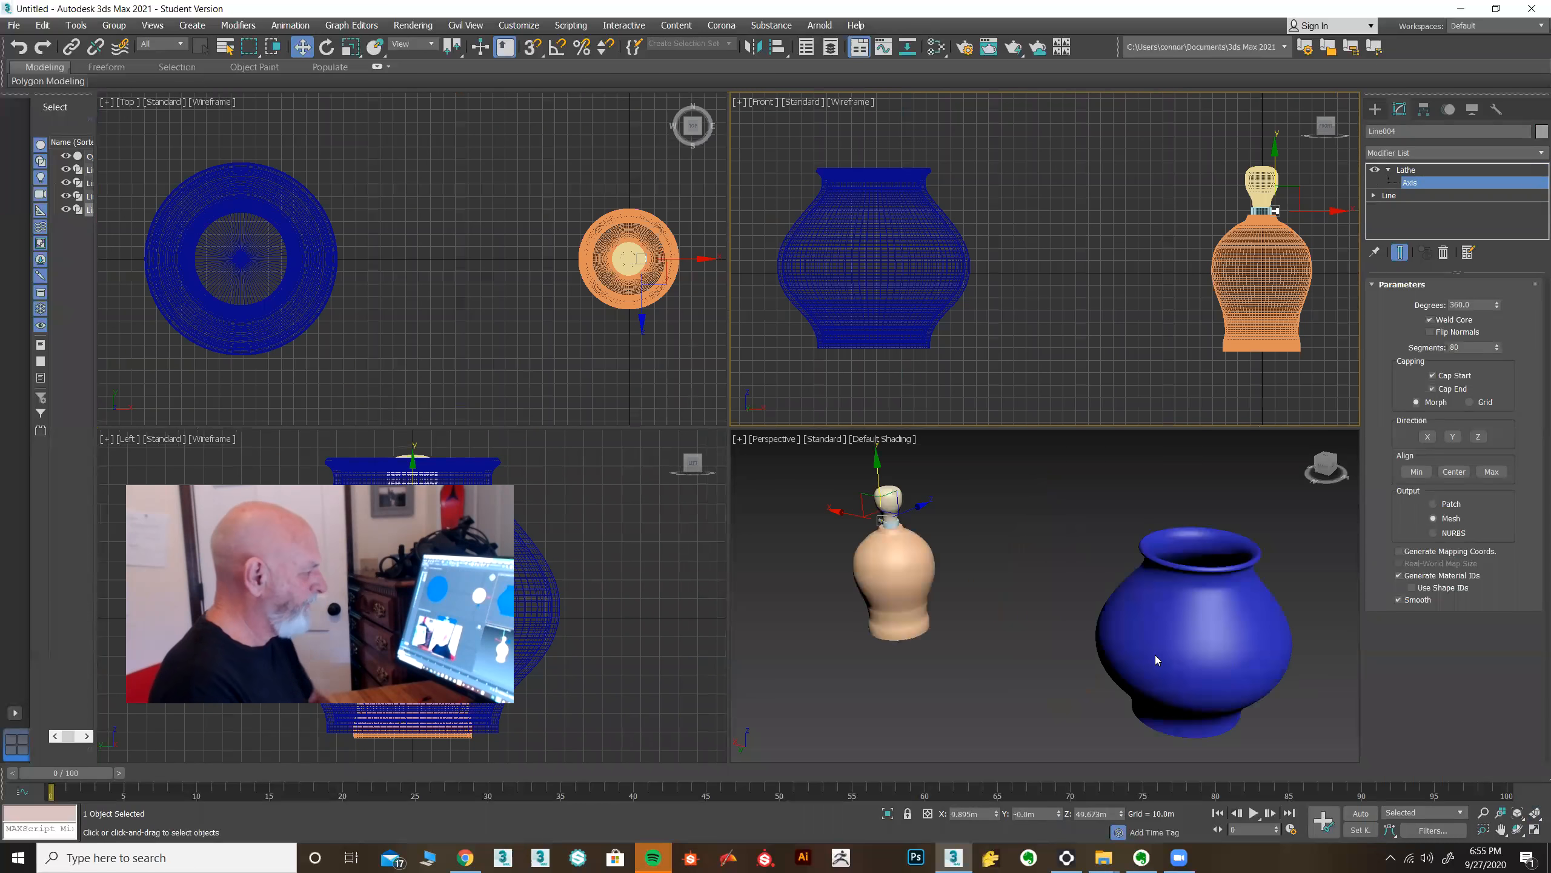
{"action": "left_click_drag", "start_coordinate": [1535, 813], "coordinate": [1535, 798]}
{"action": "middle_click_drag", "start_coordinate": [921, 621], "coordinate": [1136, 613], "text": "alt"}
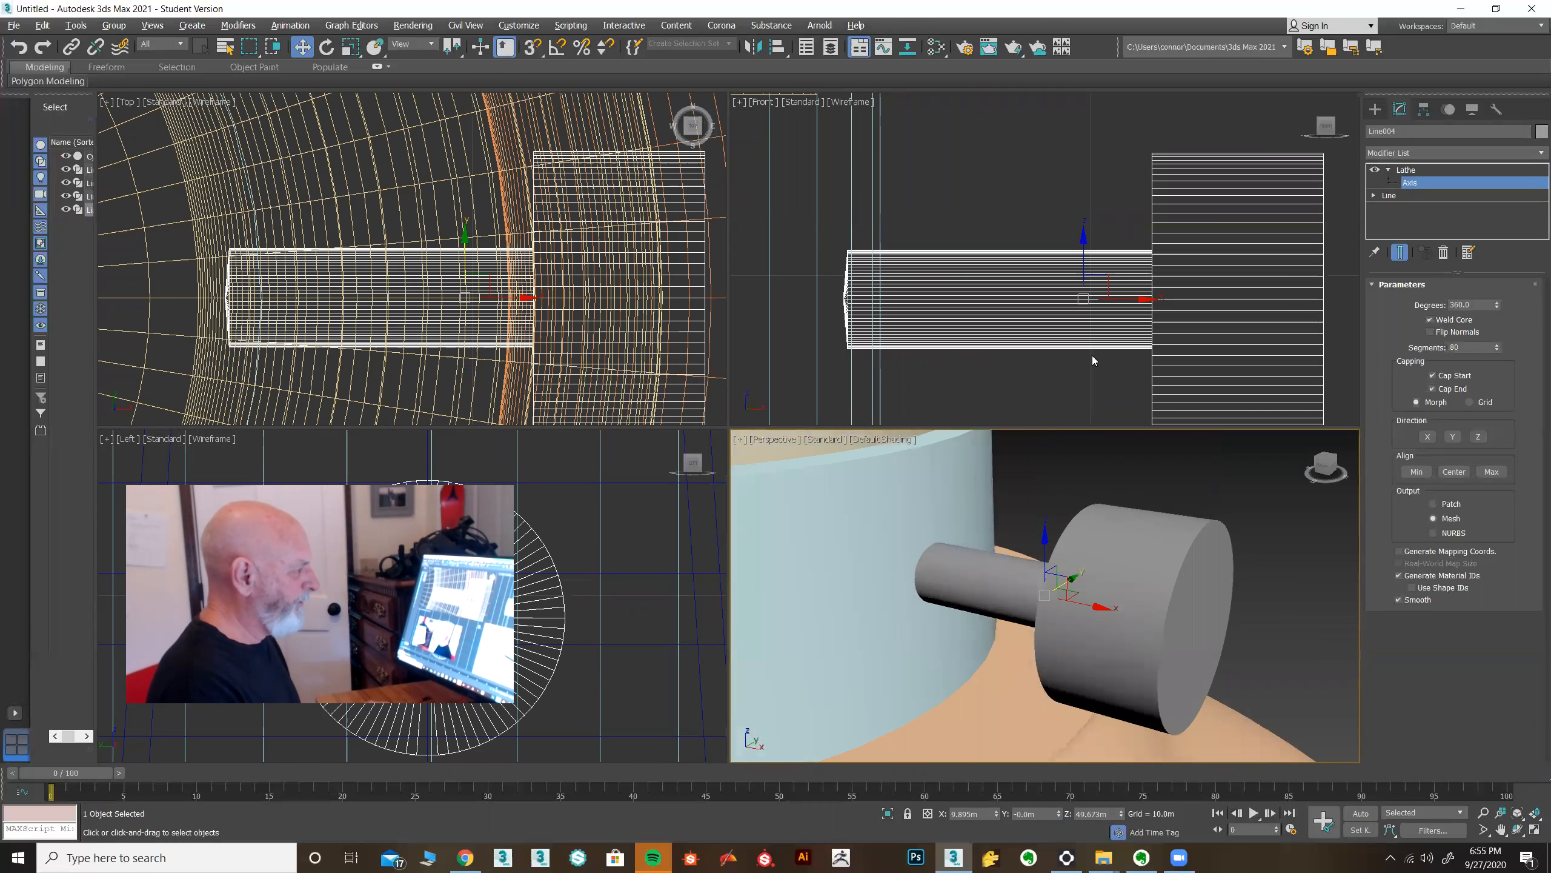
{"action": "middle_click_drag", "start_coordinate": [1092, 355], "coordinate": [998, 338]}
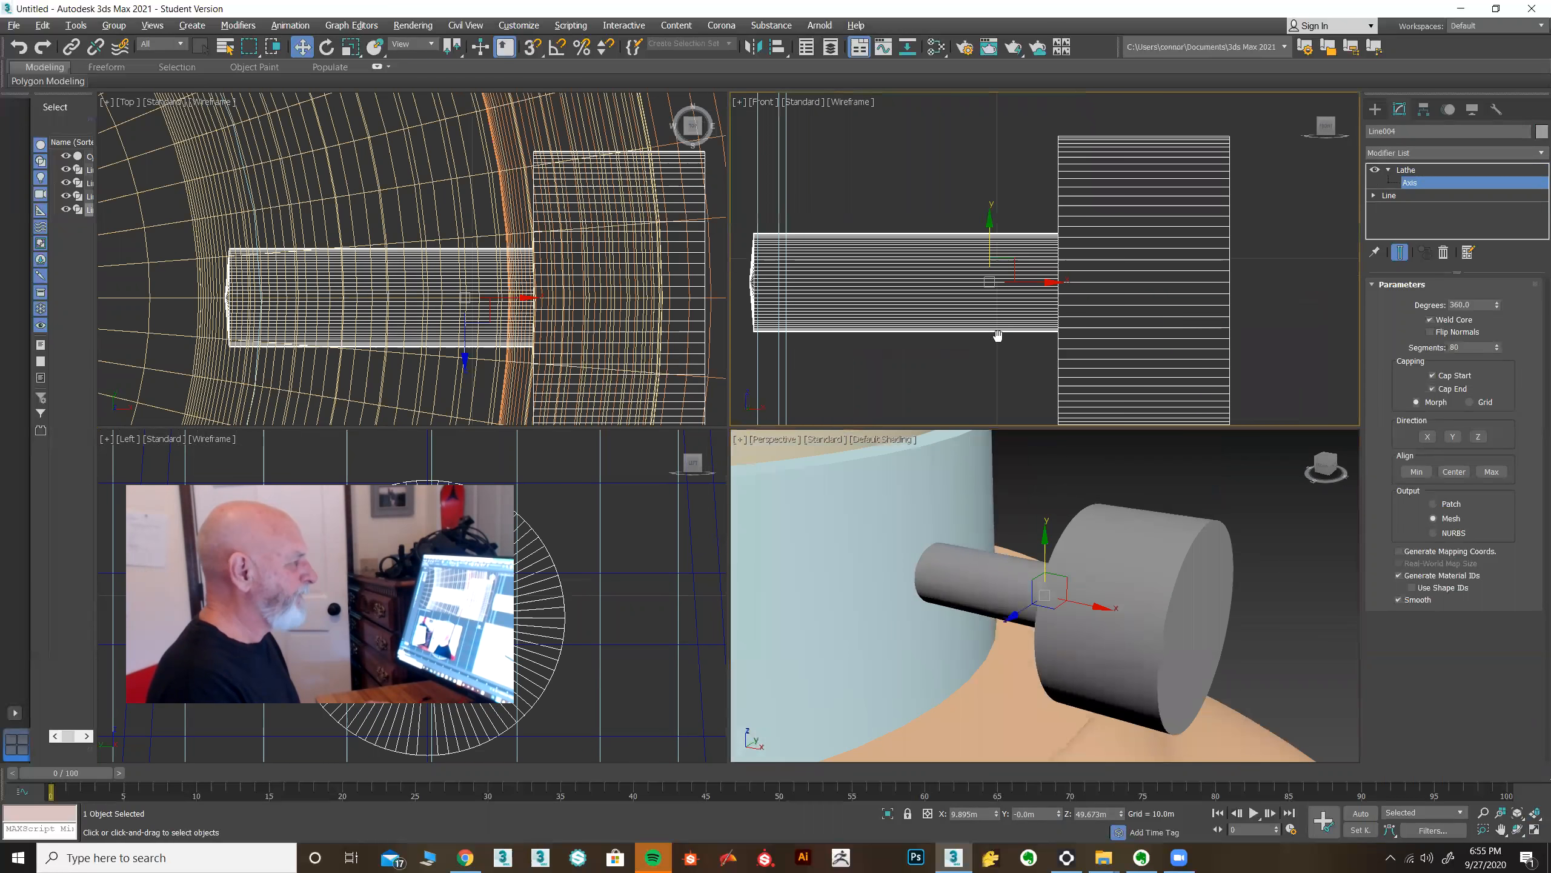
{"action": "left_click", "coordinate": [1404, 197]}
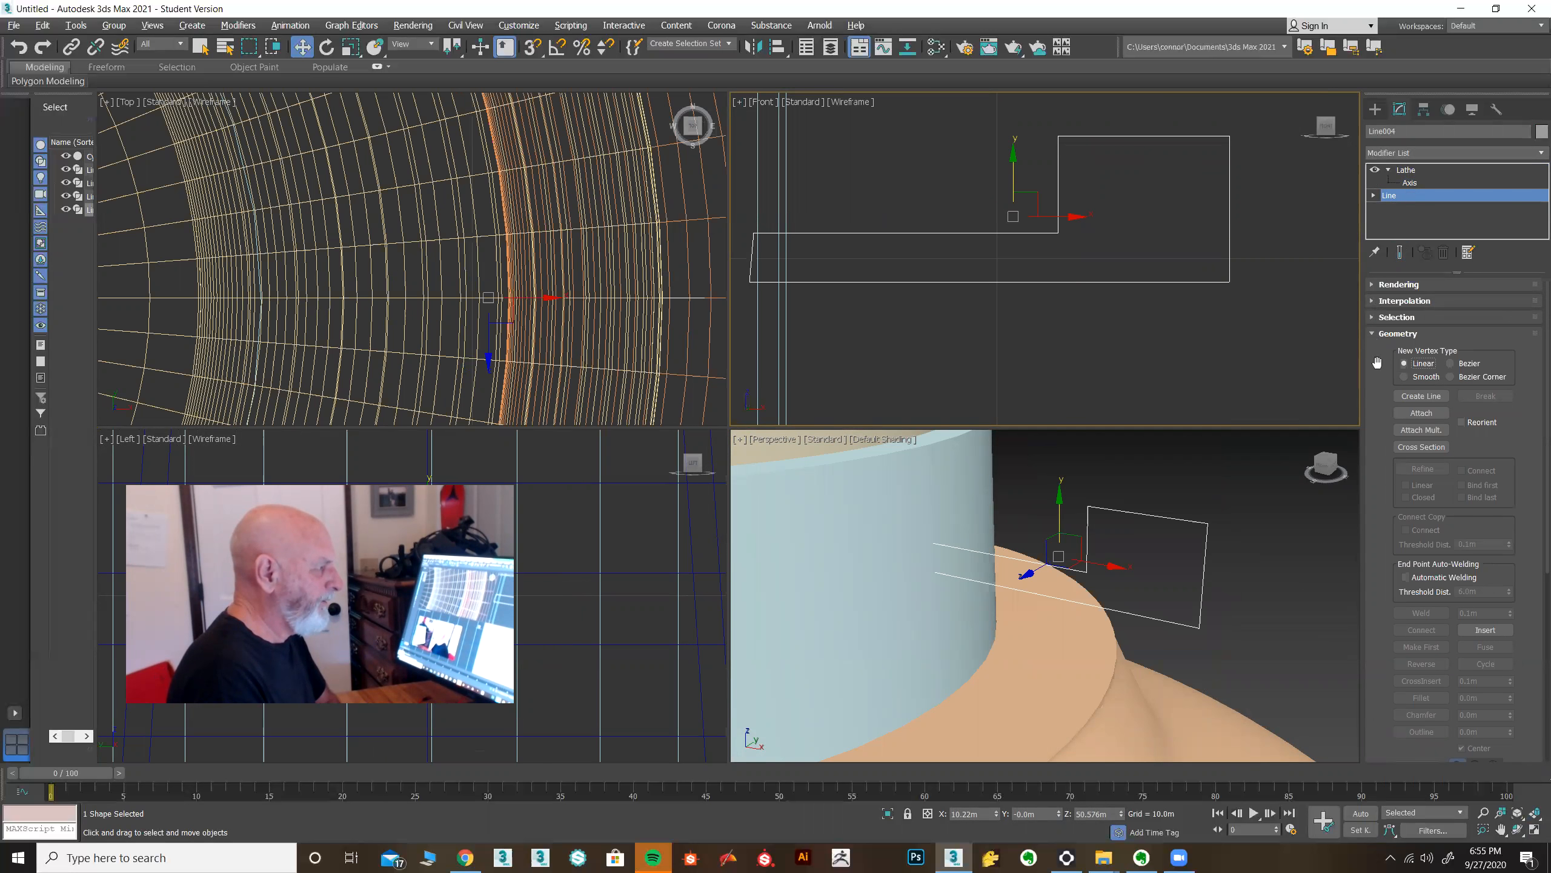
{"action": "left_click", "coordinate": [1373, 195]}
{"action": "left_click", "coordinate": [1398, 208]}
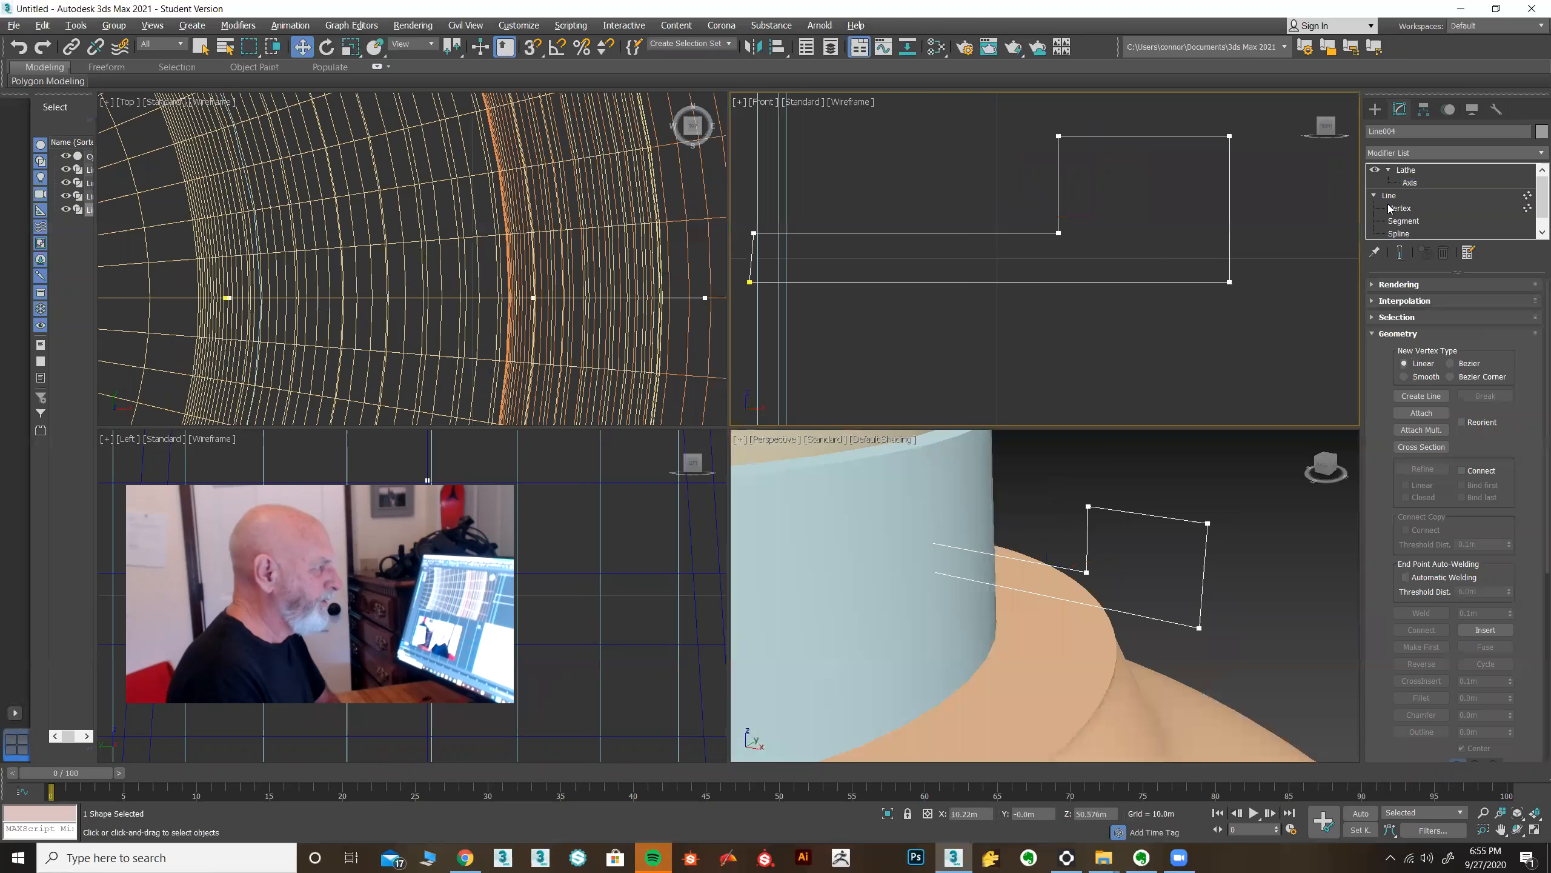
{"action": "middle_click_drag", "start_coordinate": [1129, 228], "coordinate": [1013, 262]}
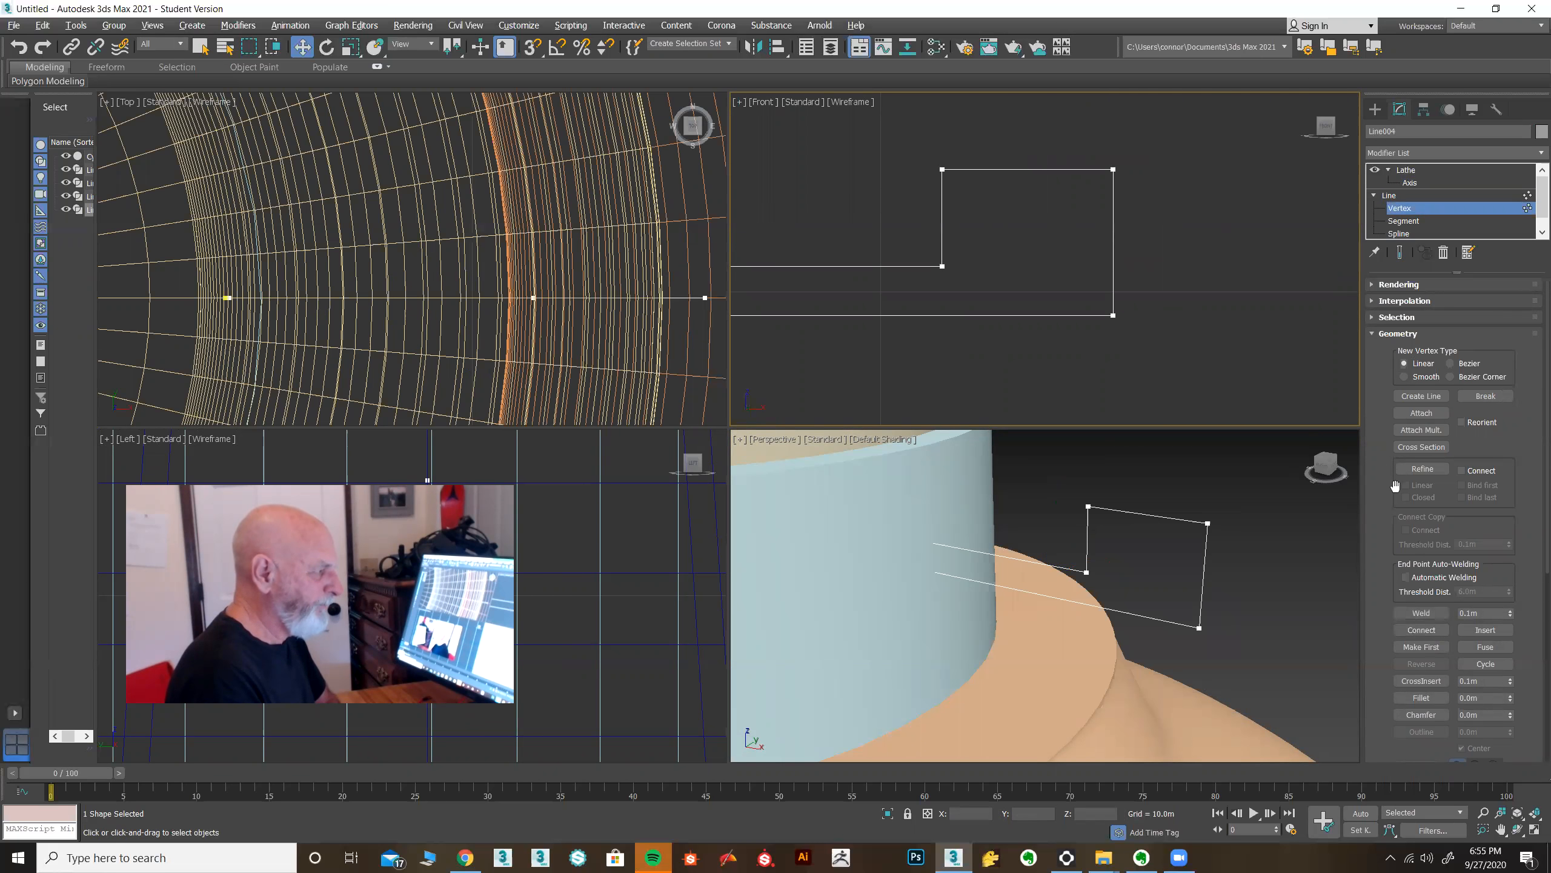
{"action": "left_click", "coordinate": [1421, 469]}
{"action": "scroll", "coordinate": [1001, 305], "scroll_direction": "up", "scroll_amount": 3}
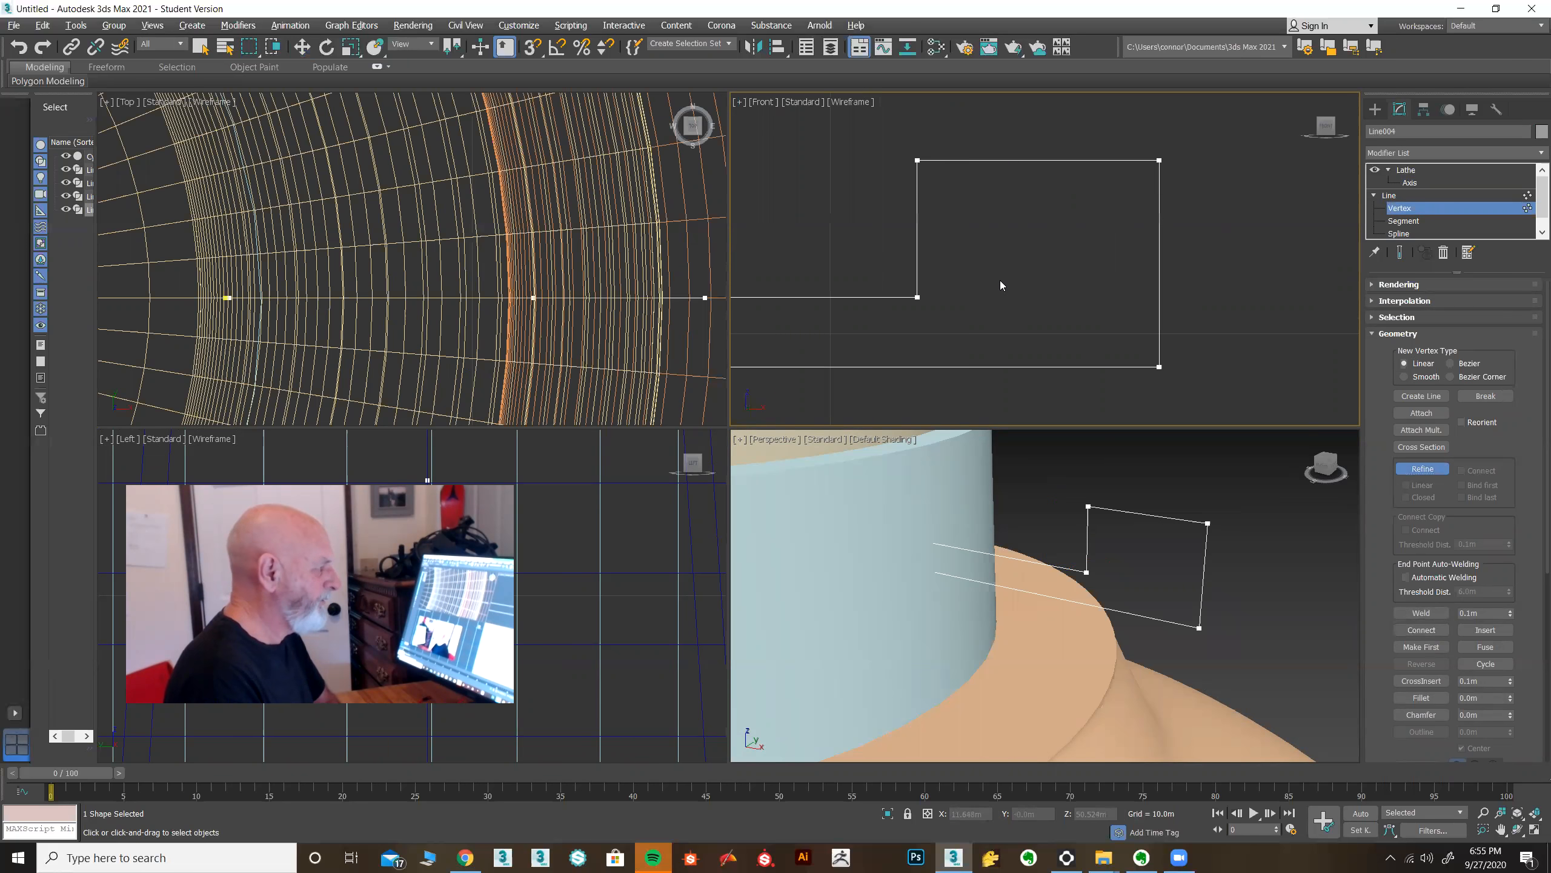
{"action": "key", "text": "alt+w"}
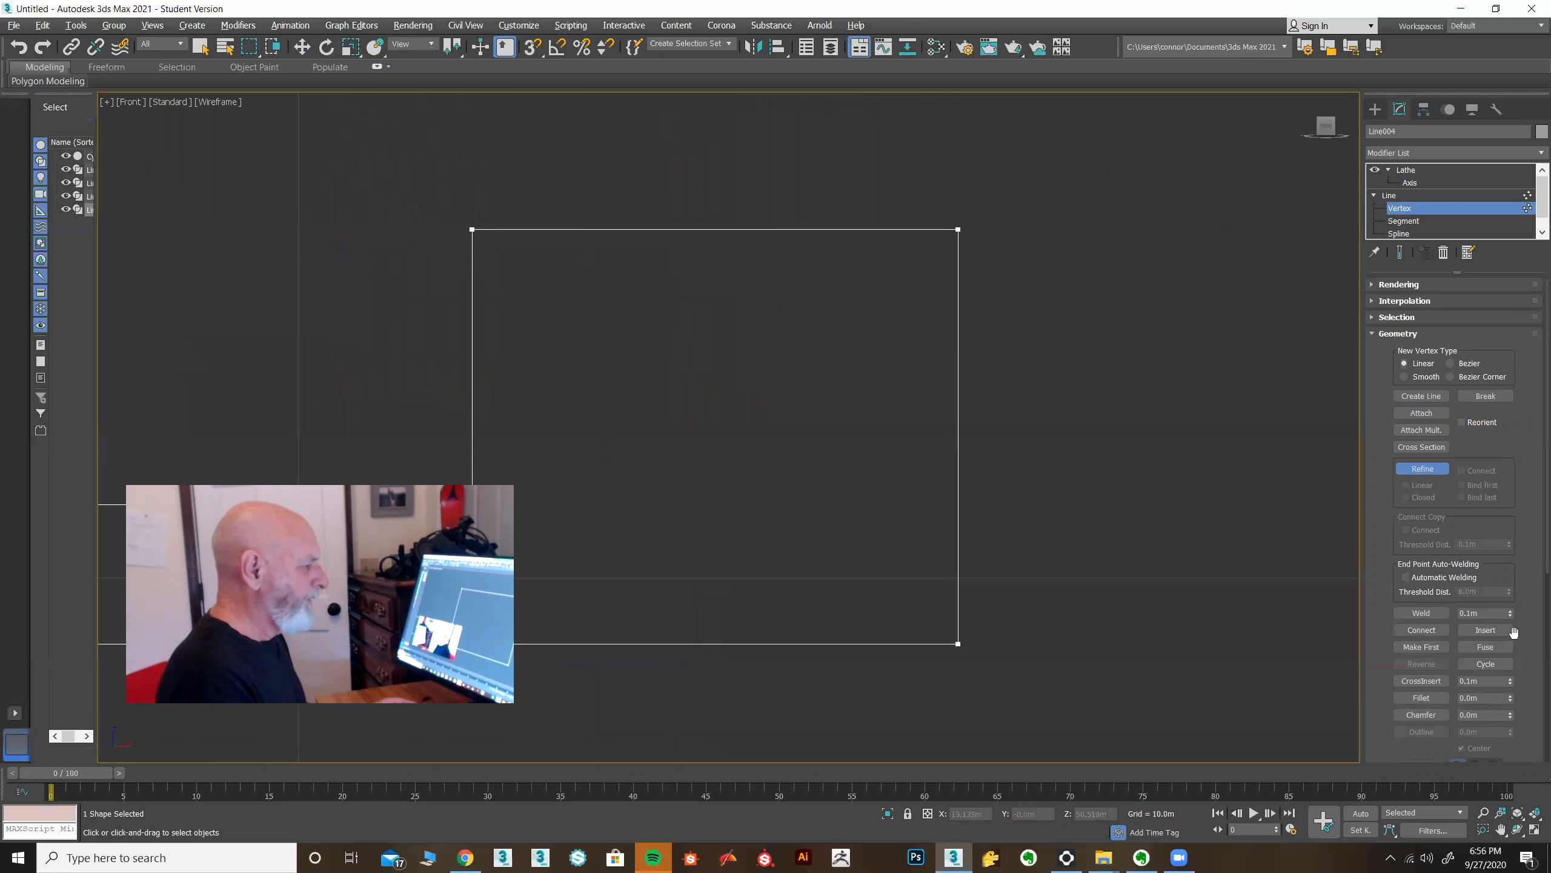
{"action": "left_click", "coordinate": [506, 229]}
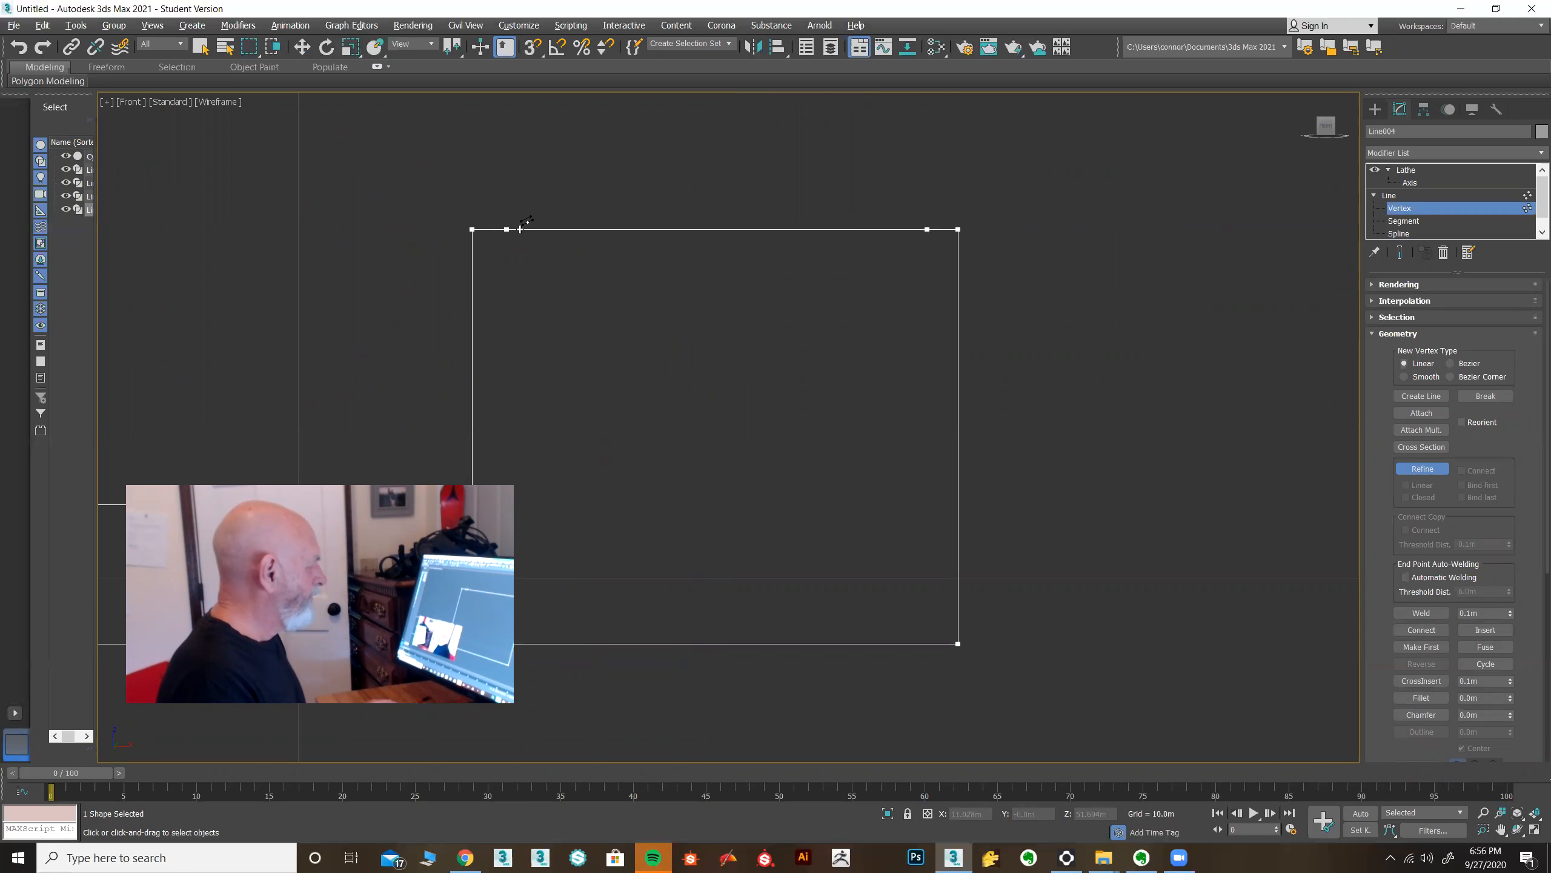
{"action": "left_click", "coordinate": [575, 229]}
{"action": "left_click", "coordinate": [669, 229]}
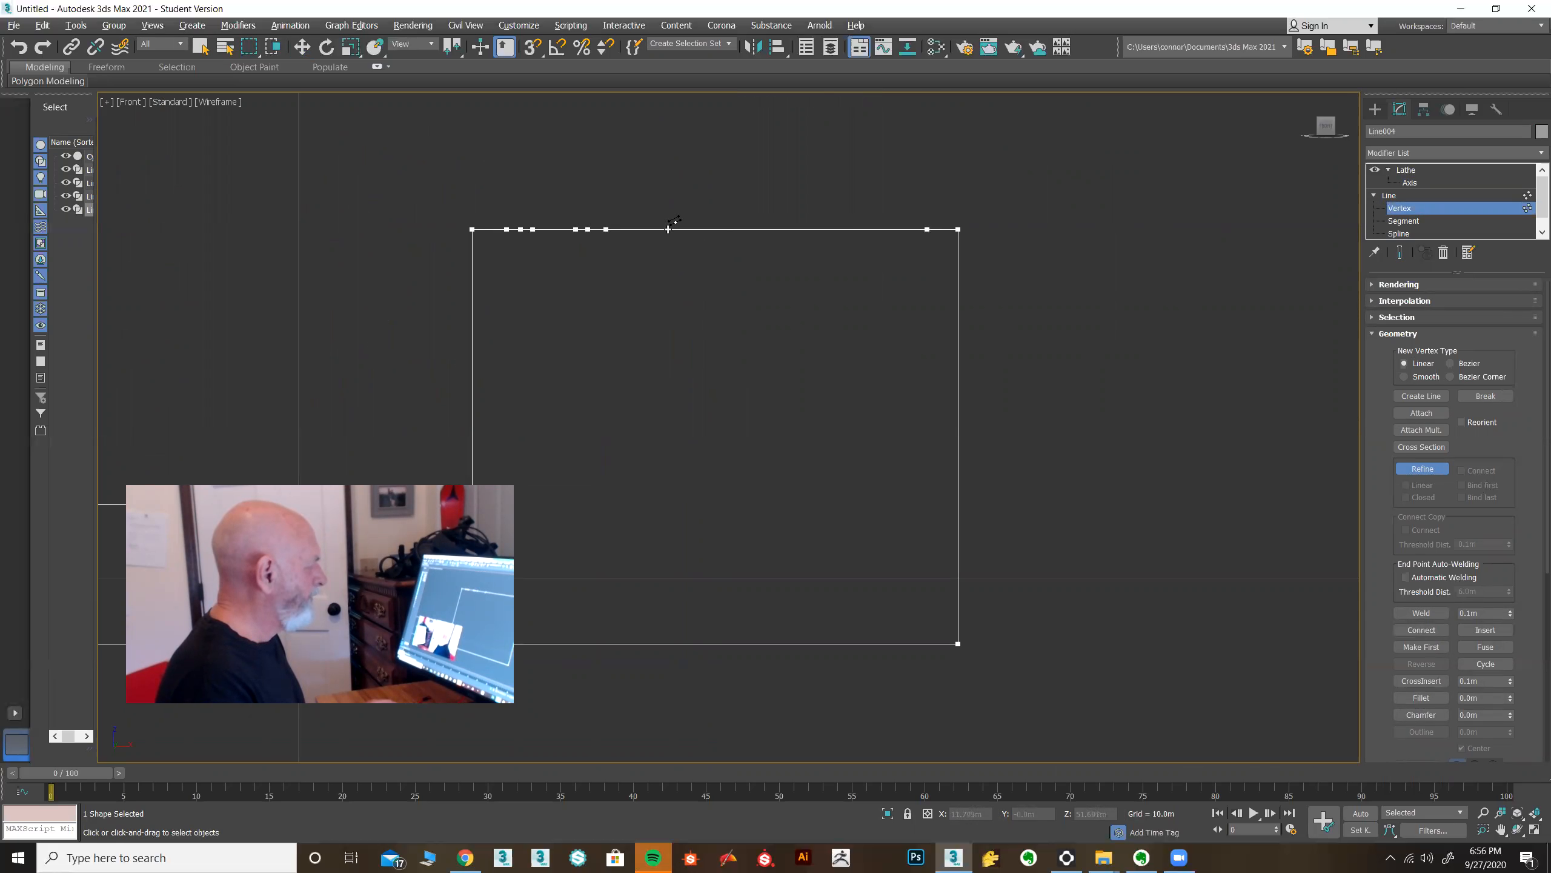
{"action": "left_click", "coordinate": [681, 229]}
{"action": "left_click", "coordinate": [759, 229]}
{"action": "left_click", "coordinate": [788, 230]}
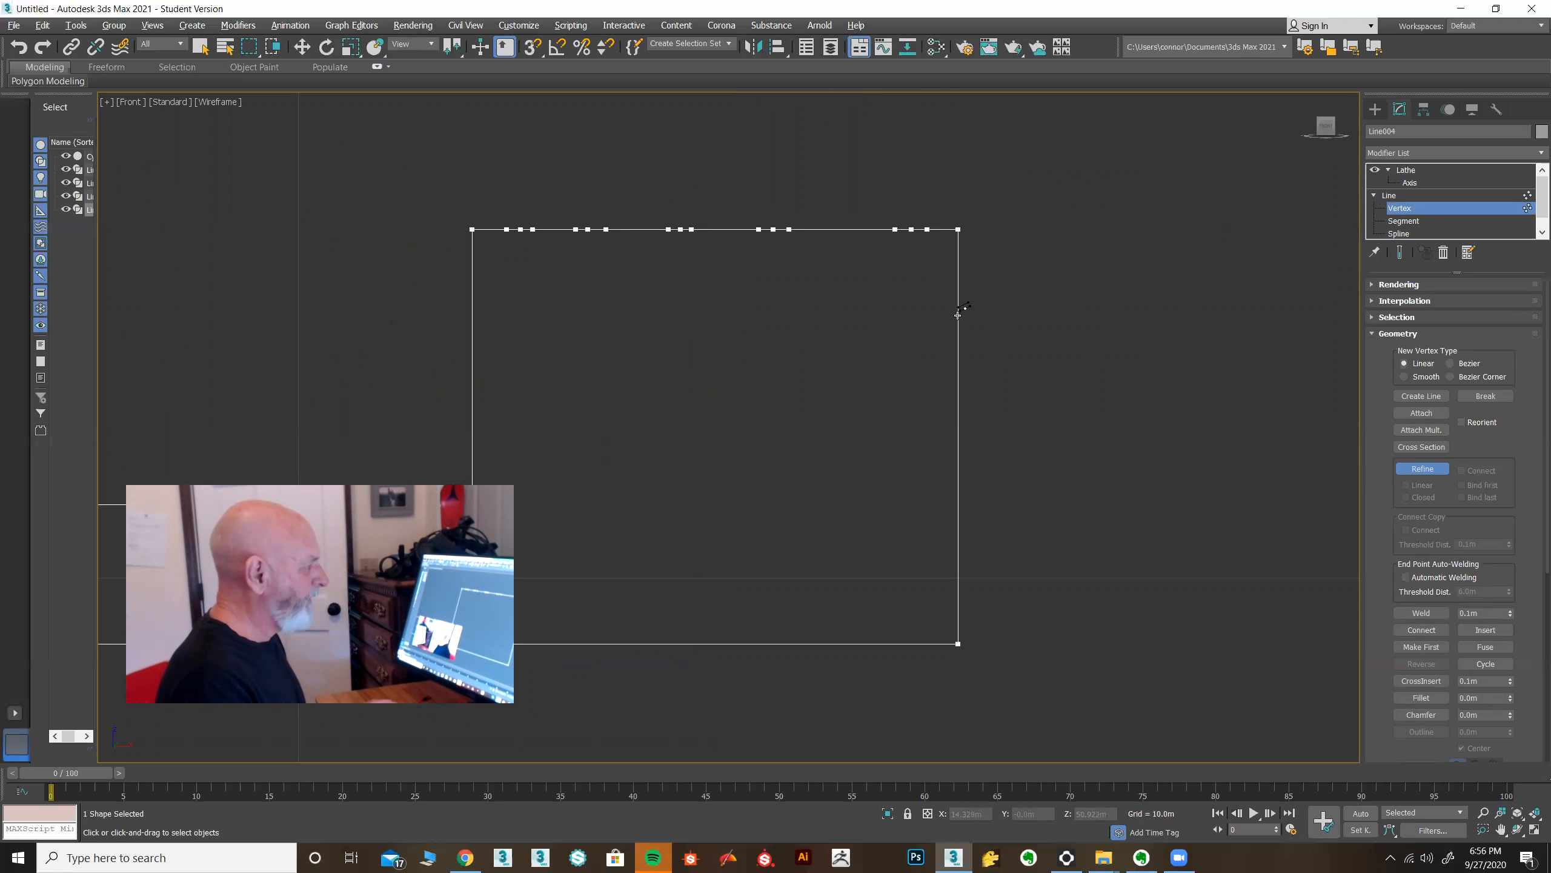
{"action": "left_click", "coordinate": [1420, 468]}
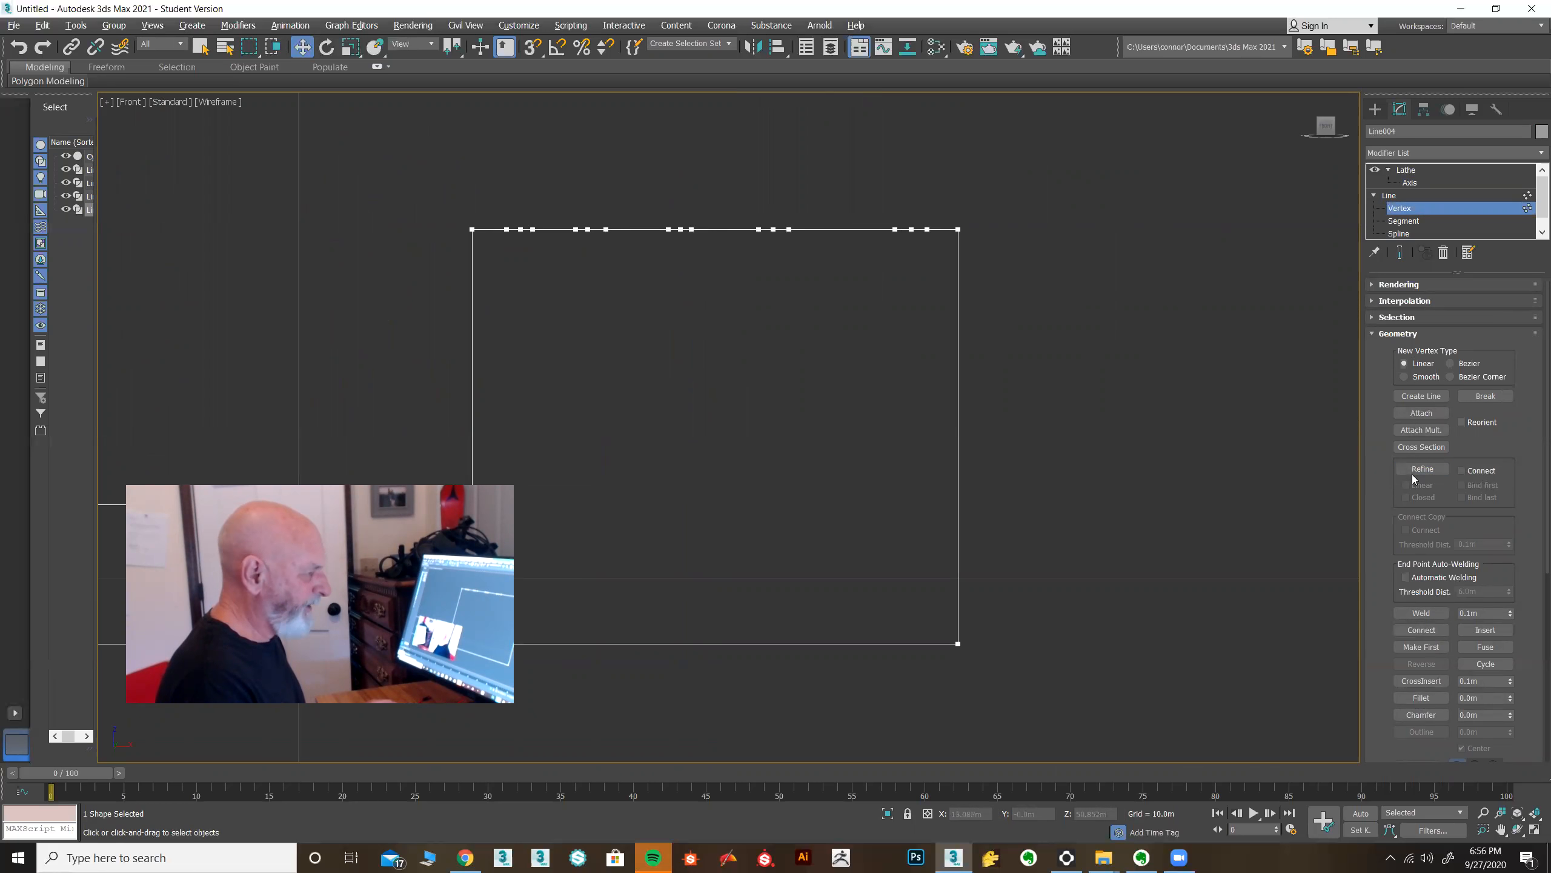
Select the middle vertex of each refined group along the ring profile's top edge and move them down to form V-shaped grooves.
{"action": "left_click", "coordinate": [911, 228]}
{"action": "left_click_drag", "start_coordinate": [861, 199], "coordinate": [965, 230]}
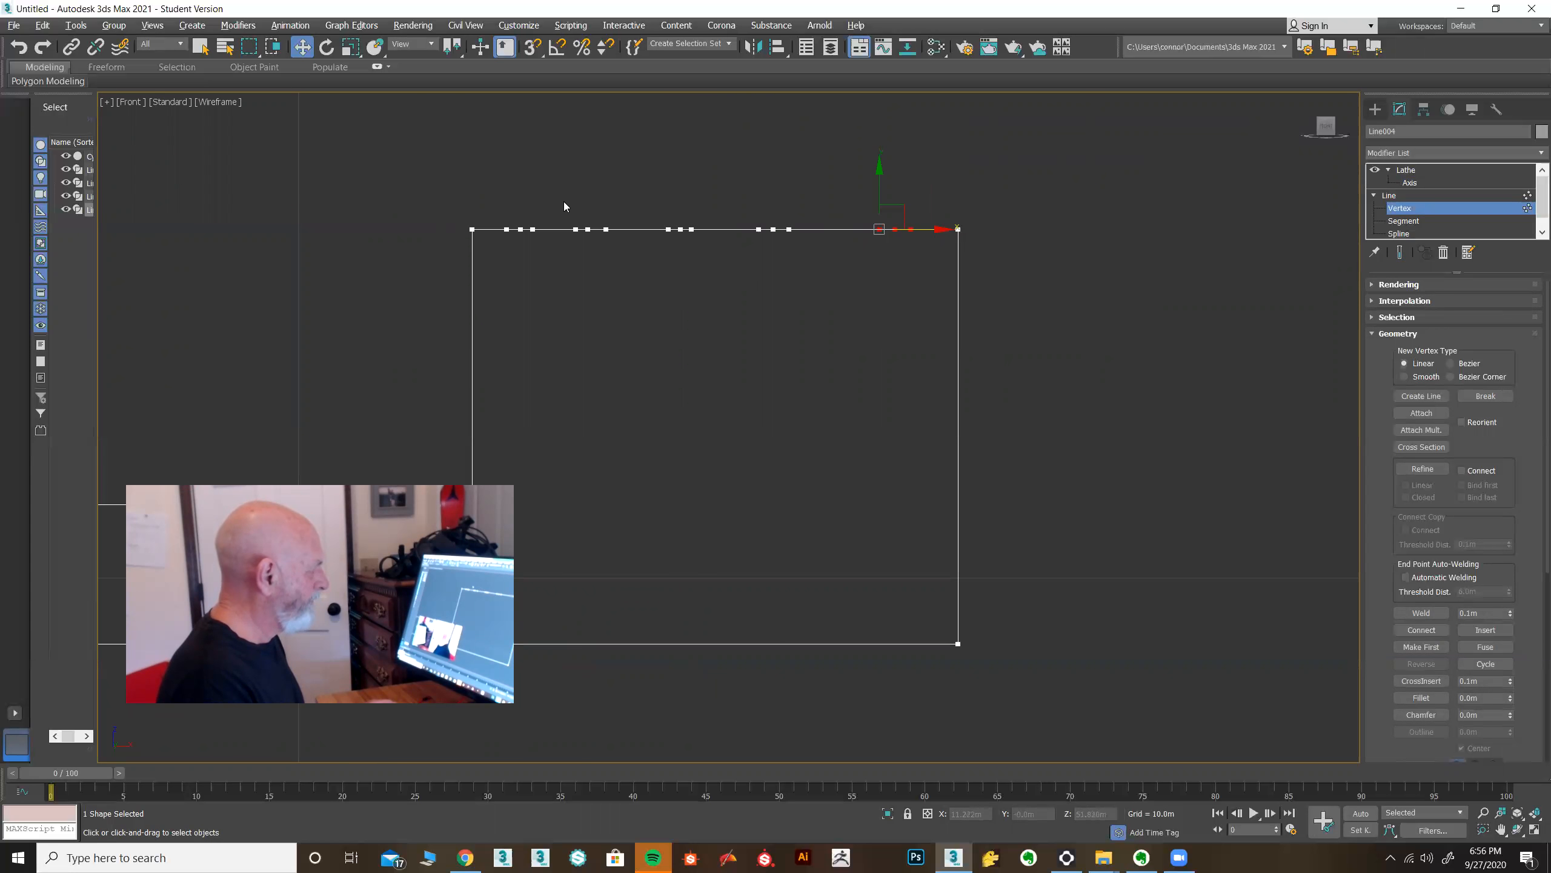
{"action": "left_click_drag", "start_coordinate": [806, 269], "coordinate": [846, 229]}
{"action": "mouse_move", "coordinate": [541, 255]}
{"action": "left_mouse_down"}
{"action": "mouse_move", "coordinate": [602, 230]}
{"action": "mouse_move", "coordinate": [531, 229]}
{"action": "mouse_move", "coordinate": [666, 229]}
{"action": "left_mouse_up"}
{"action": "left_click_drag", "start_coordinate": [515, 241], "coordinate": [531, 217]}
{"action": "left_click", "coordinate": [614, 230]}
{"action": "left_click", "coordinate": [704, 229]}
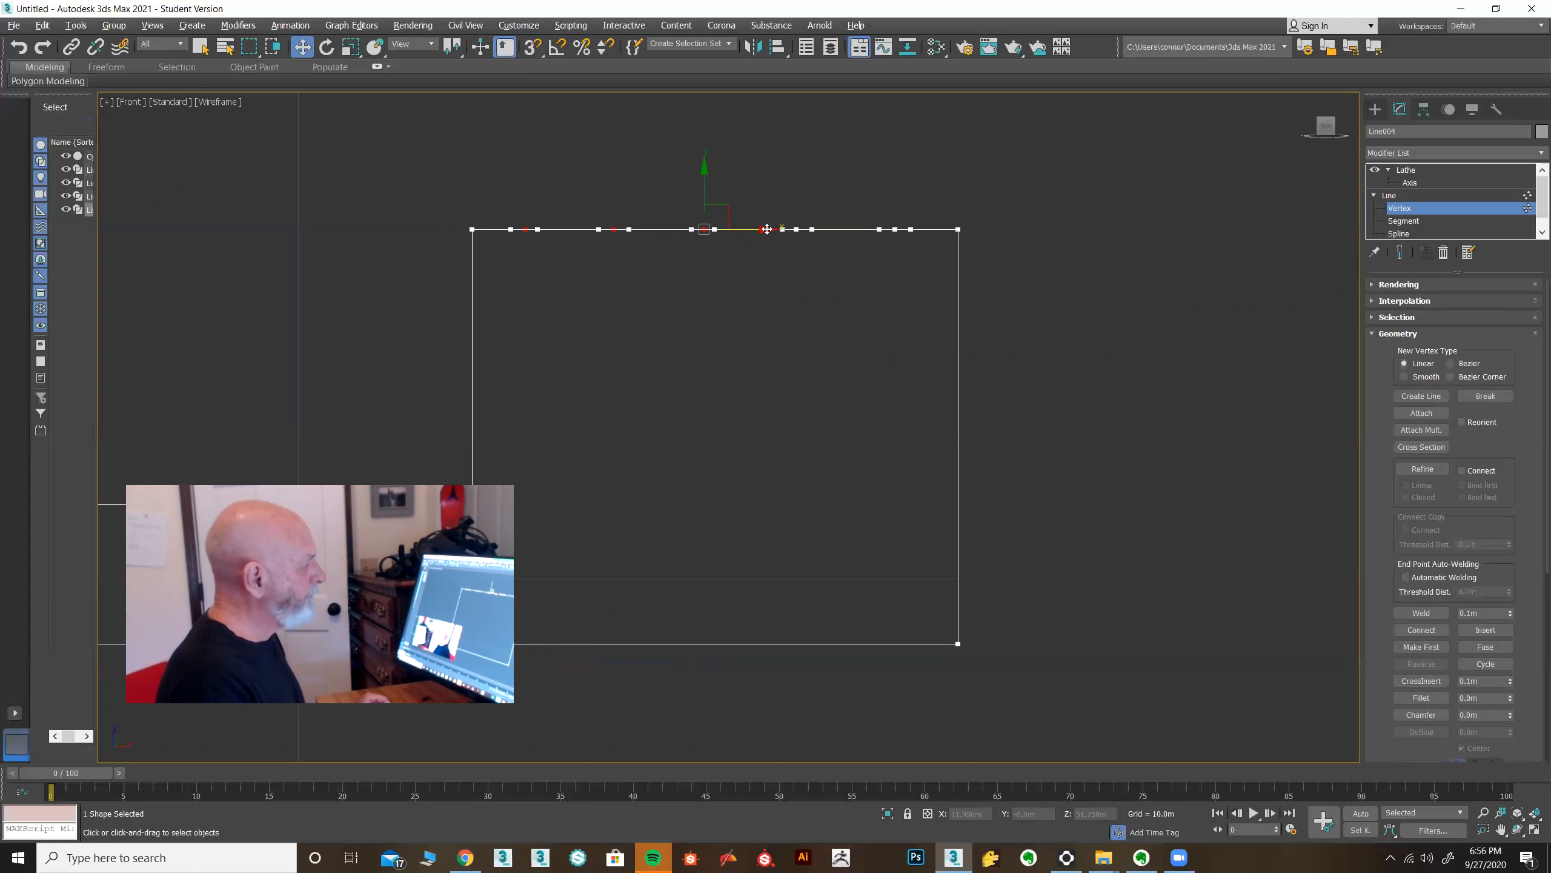
{"action": "left_click", "coordinate": [796, 230]}
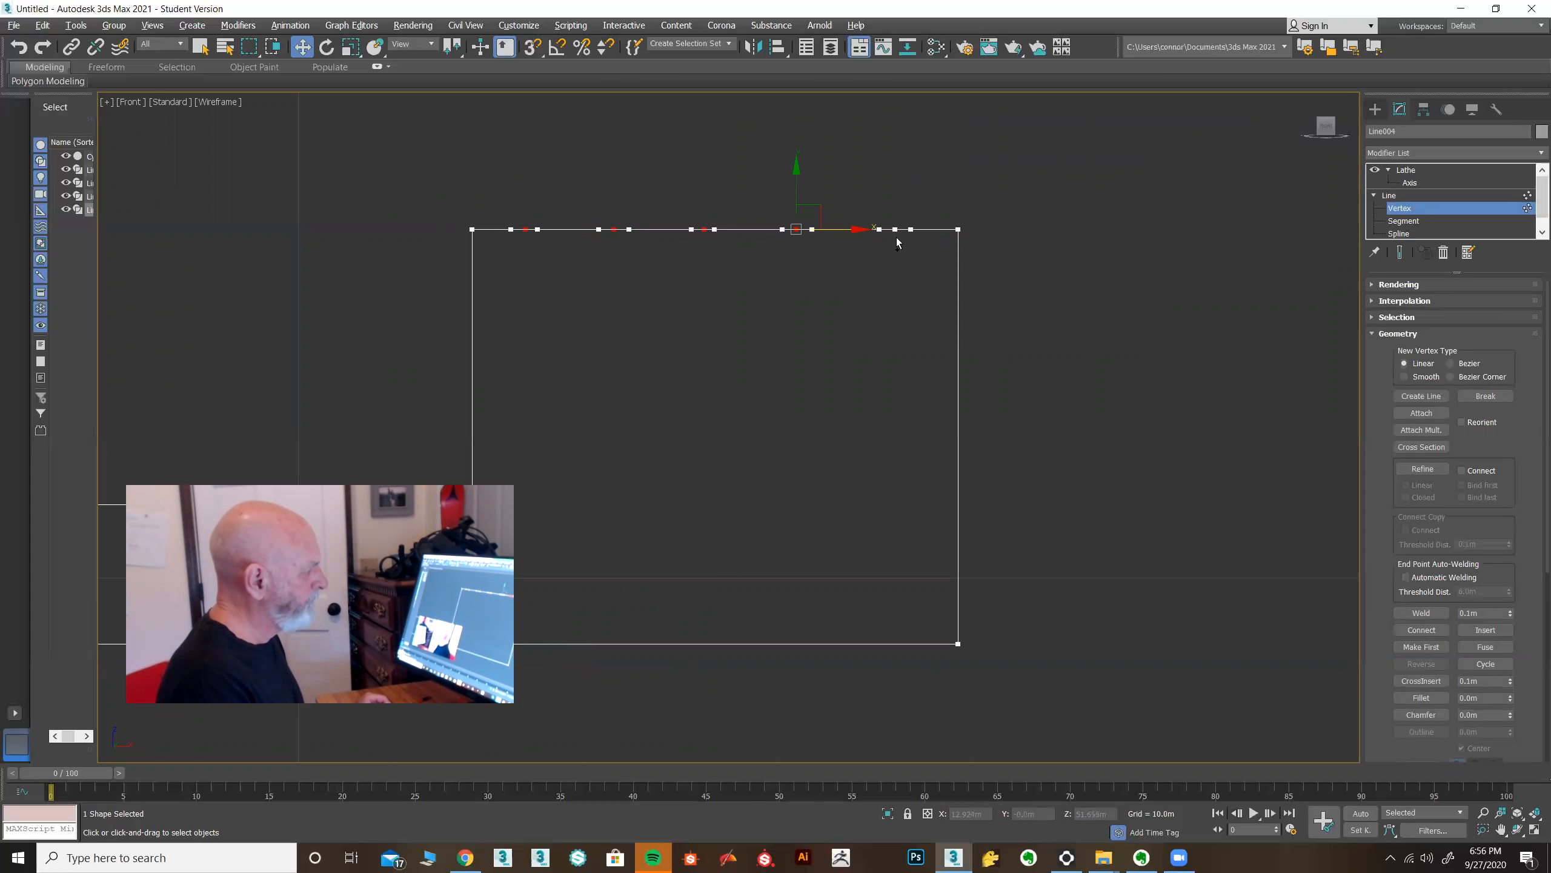
{"action": "left_click", "coordinate": [895, 230]}
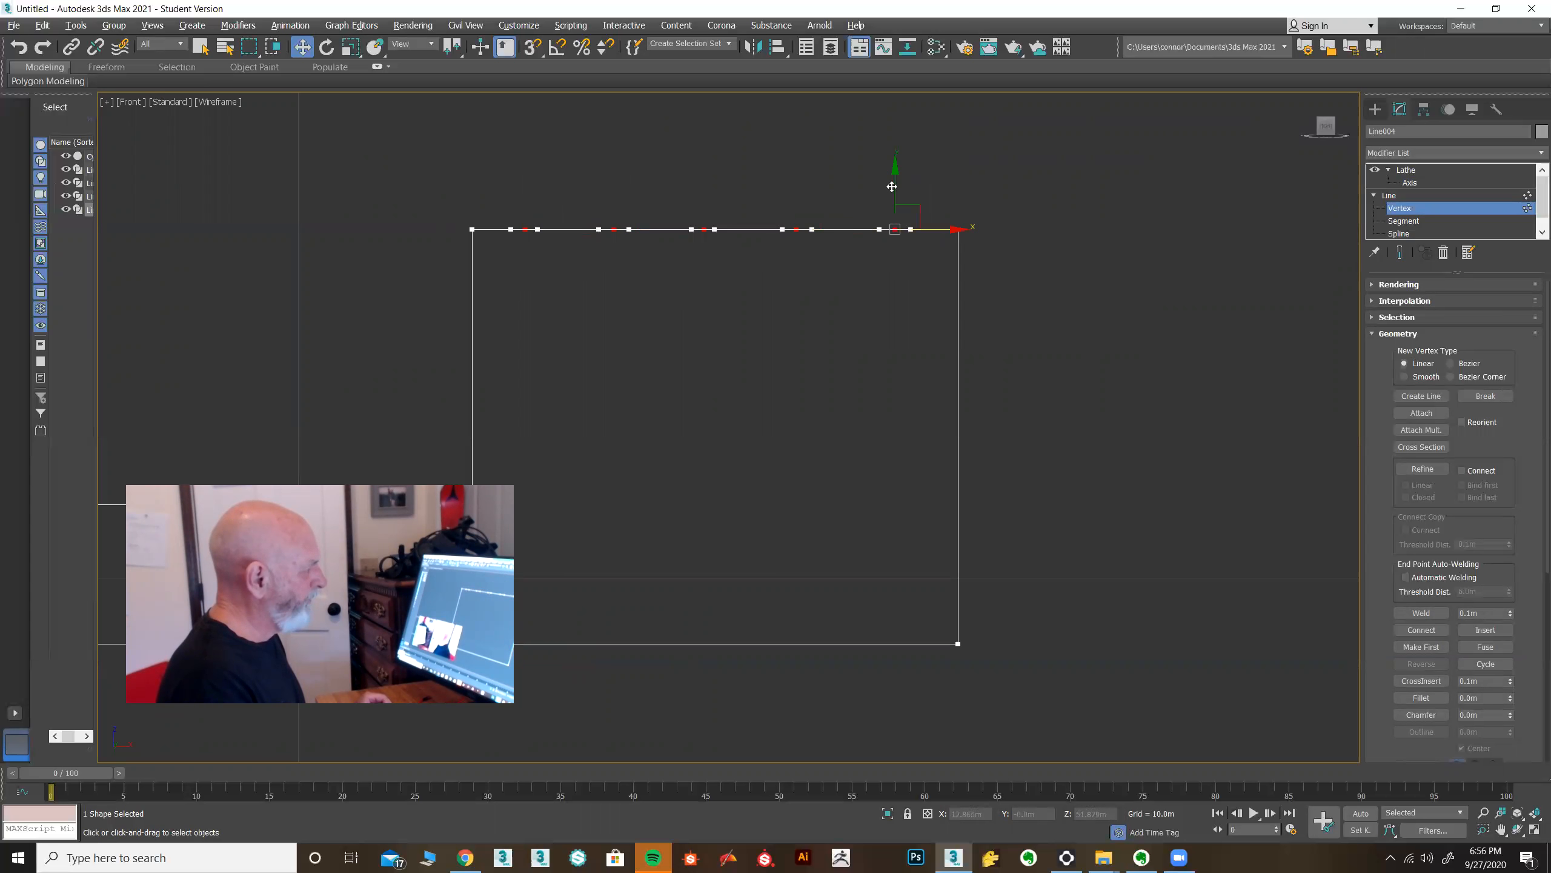
{"action": "left_click", "coordinate": [1400, 253]}
{"action": "left_click_drag", "start_coordinate": [895, 169], "coordinate": [894, 182]}
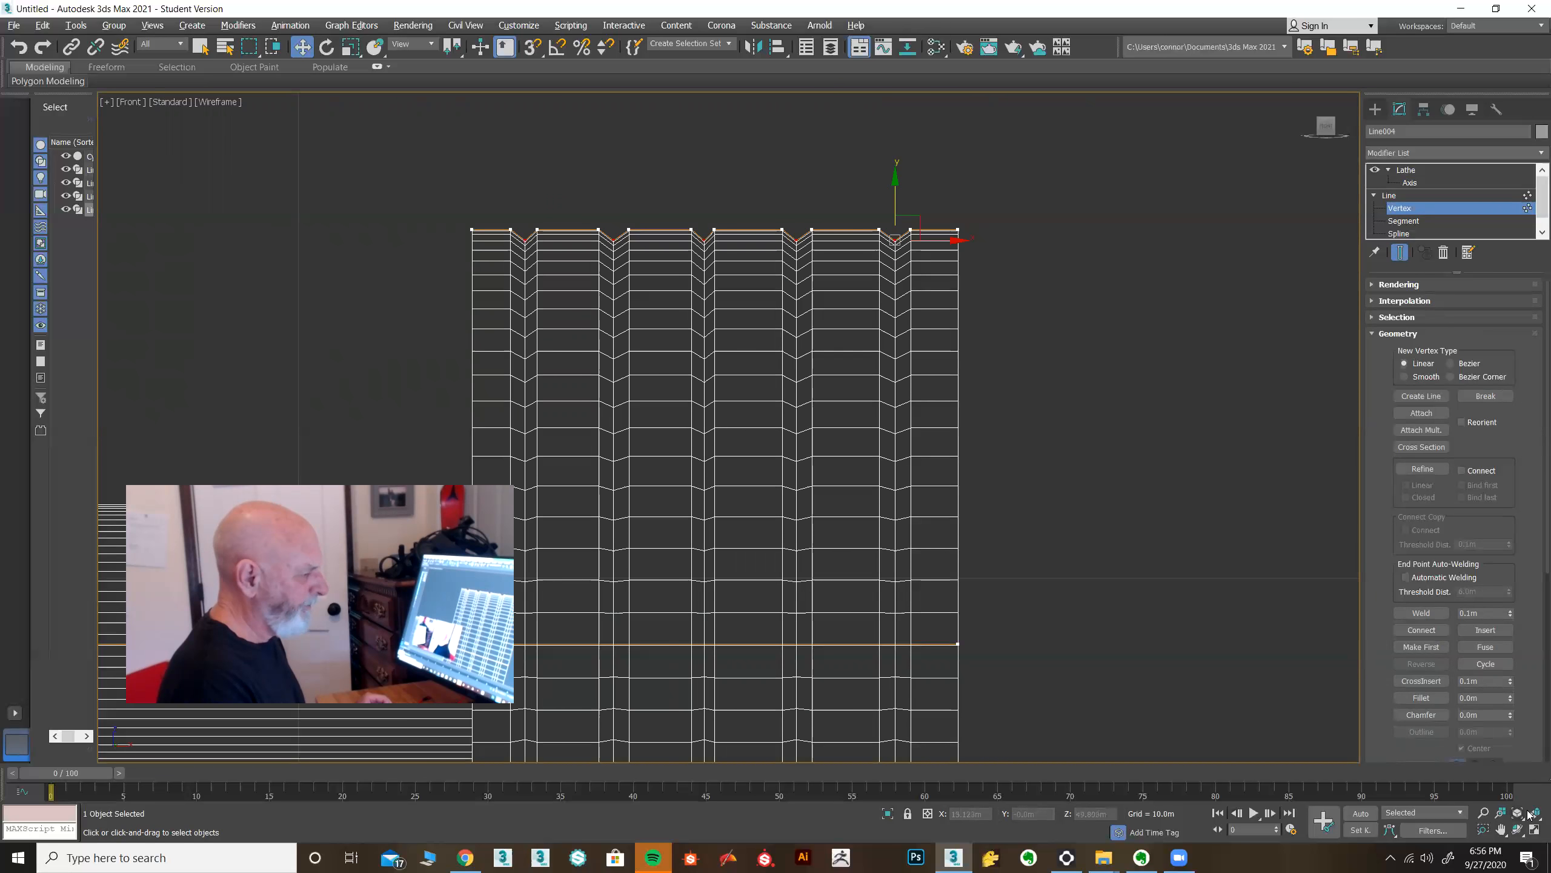
Fillet the top outer corner vertex of the ring profile.
{"action": "left_click", "coordinate": [1535, 829]}
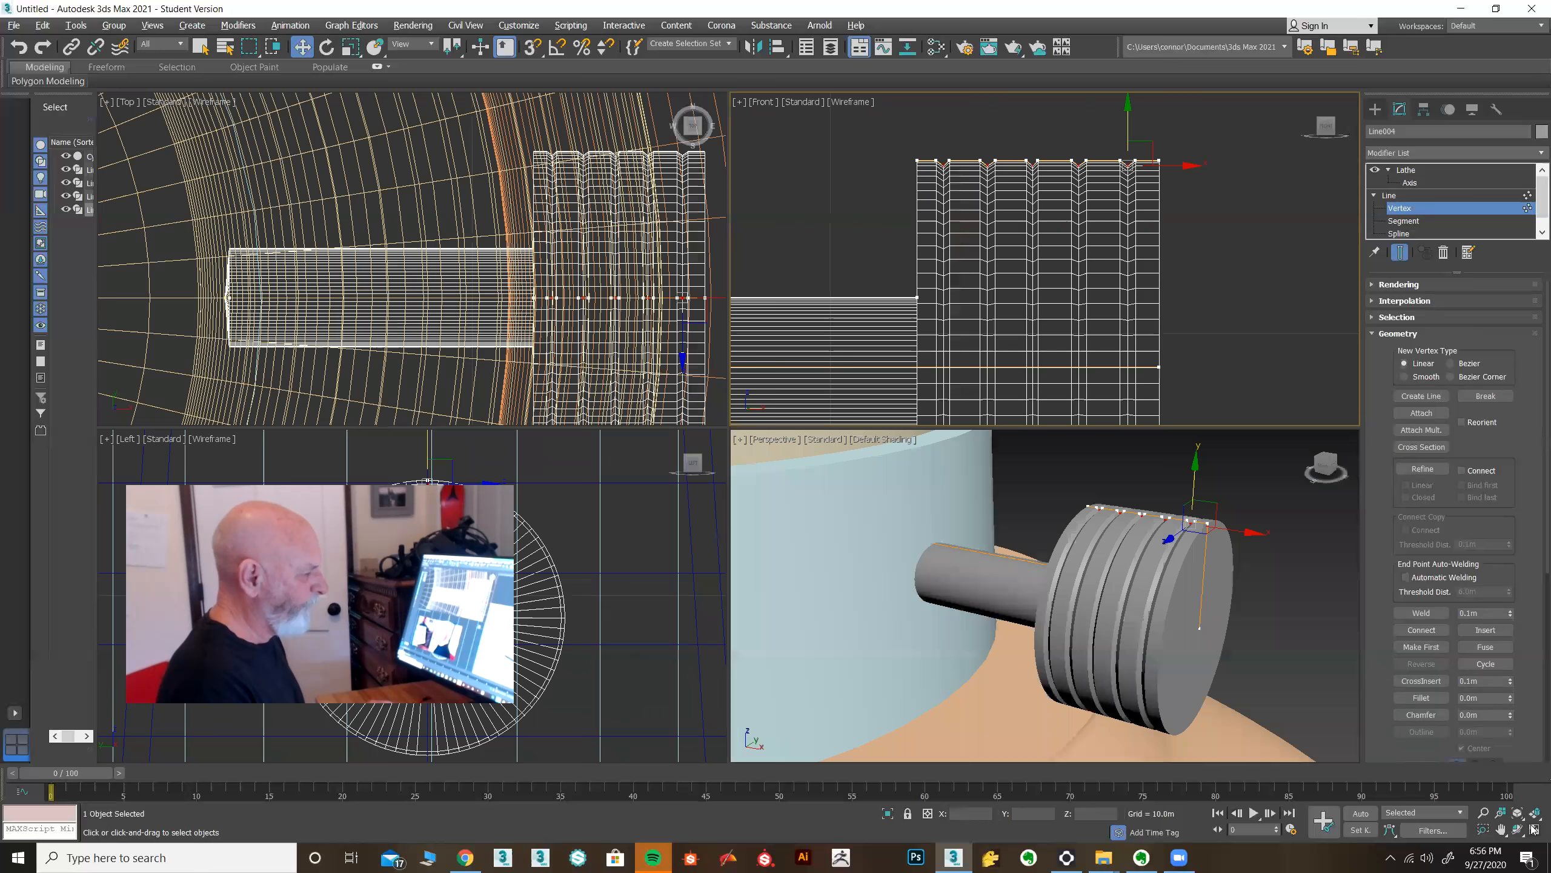
{"action": "mouse_move", "coordinate": [1178, 643]}
{"action": "middle_mouse_down", "text": "alt"}
{"action": "mouse_move", "coordinate": [1164, 624]}
{"action": "mouse_move", "coordinate": [1201, 619]}
{"action": "mouse_move", "coordinate": [1178, 630]}
{"action": "middle_mouse_up", "text": "alt"}
{"action": "middle_click_drag", "start_coordinate": [1099, 199], "coordinate": [943, 275]}
{"action": "scroll", "coordinate": [993, 245], "scroll_direction": "up", "scroll_amount": 3}
{"action": "left_click_drag", "start_coordinate": [985, 245], "coordinate": [986, 244]}
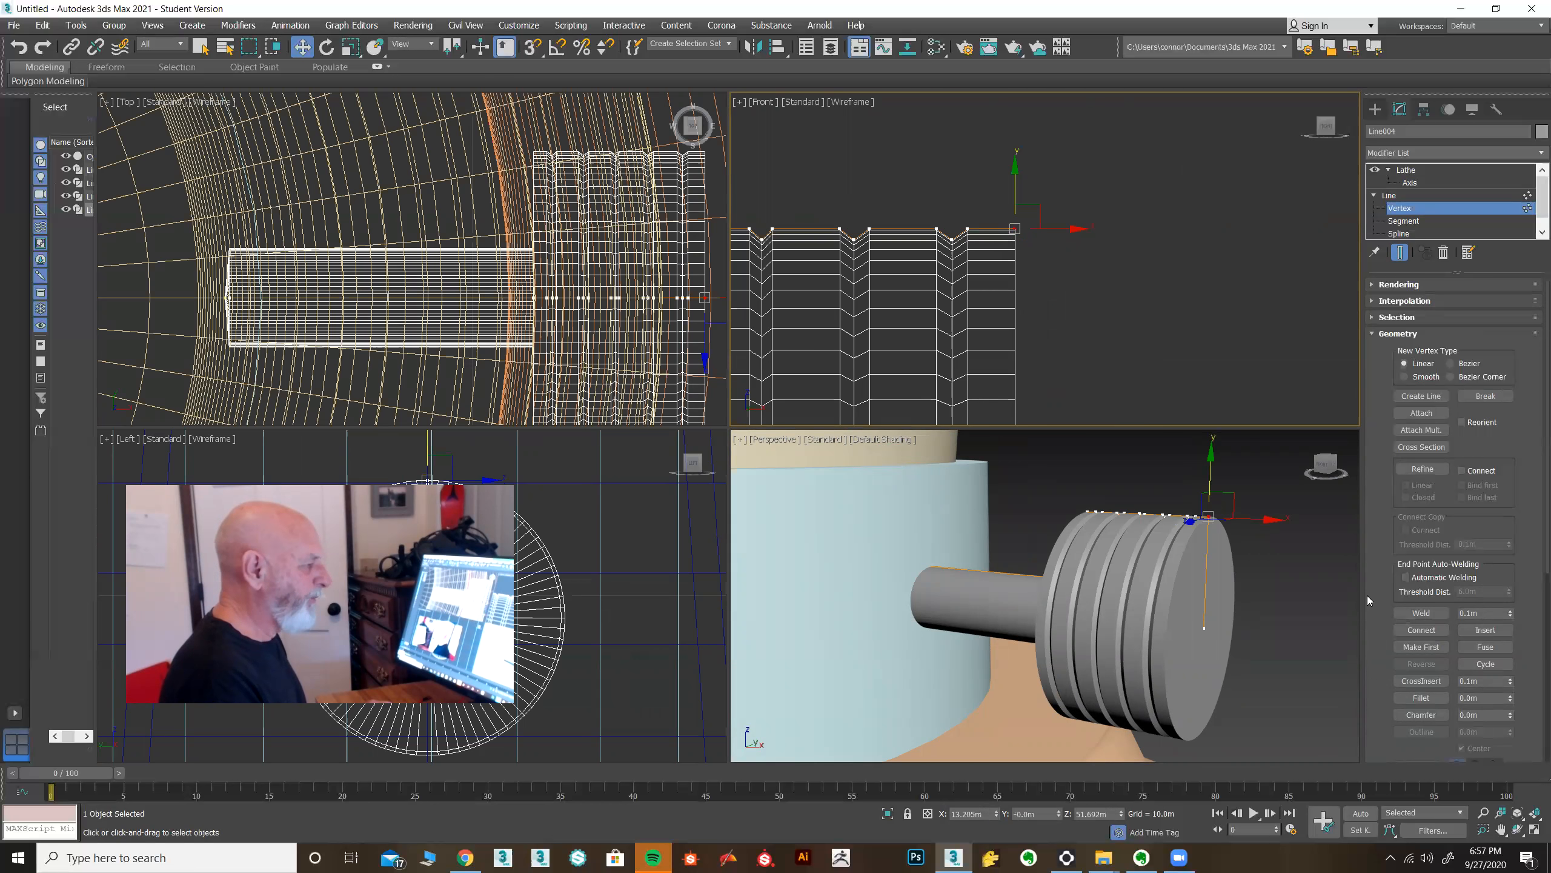
{"action": "left_click_drag", "start_coordinate": [1382, 636], "coordinate": [1385, 486]}
{"action": "left_click", "coordinate": [1421, 550]}
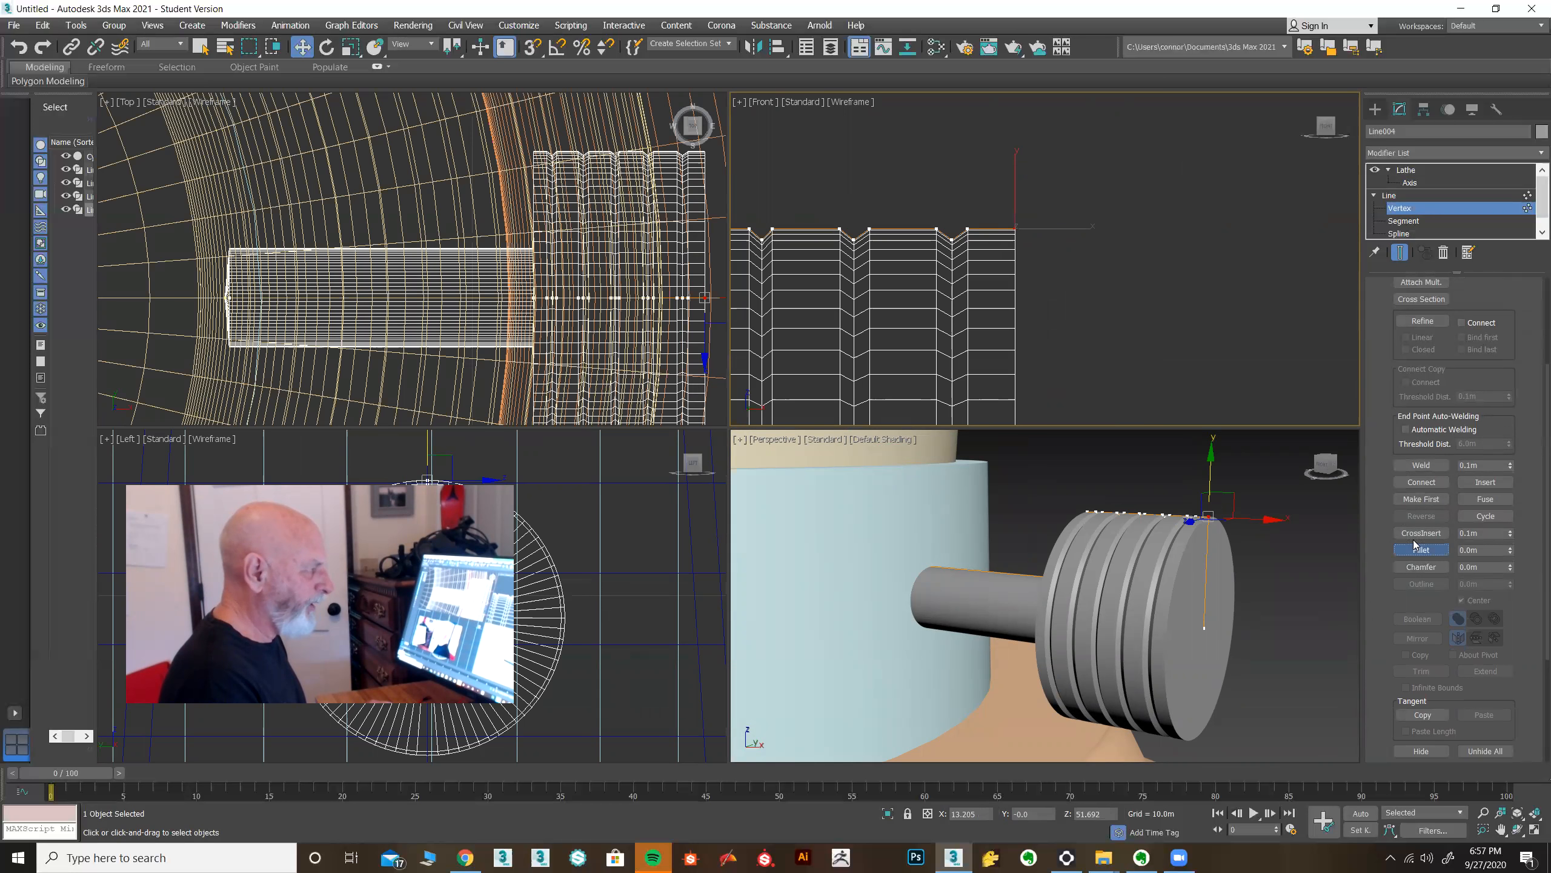
{"action": "left_click_drag", "start_coordinate": [1014, 225], "coordinate": [1021, 235]}
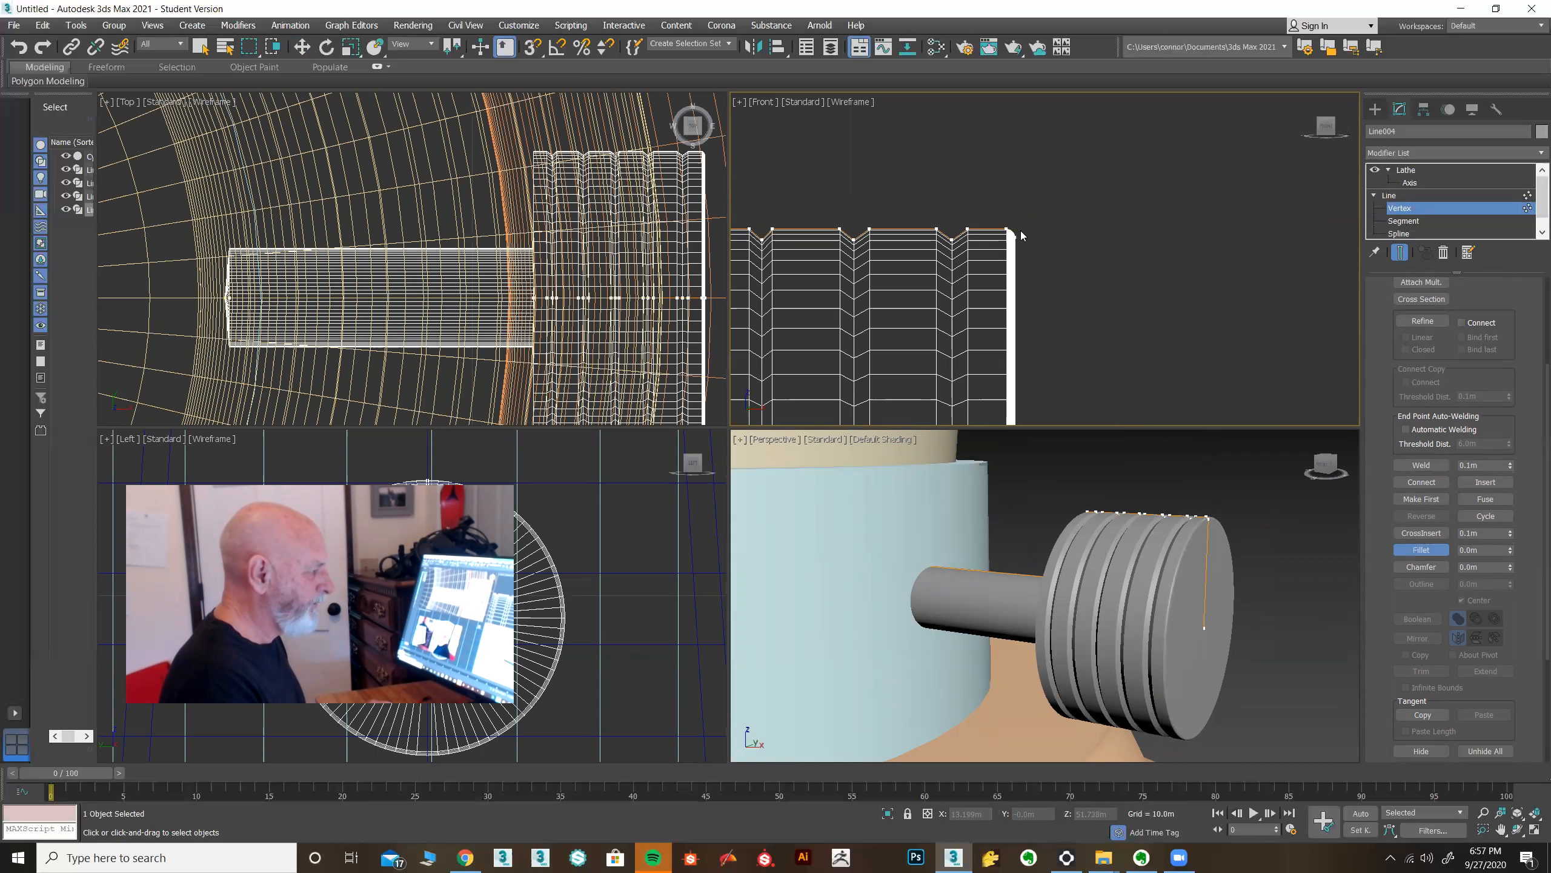
{"action": "middle_click_drag", "start_coordinate": [1182, 604], "coordinate": [1183, 596], "text": "alt"}
{"action": "scroll", "coordinate": [1152, 589], "scroll_direction": "up", "scroll_amount": 4}
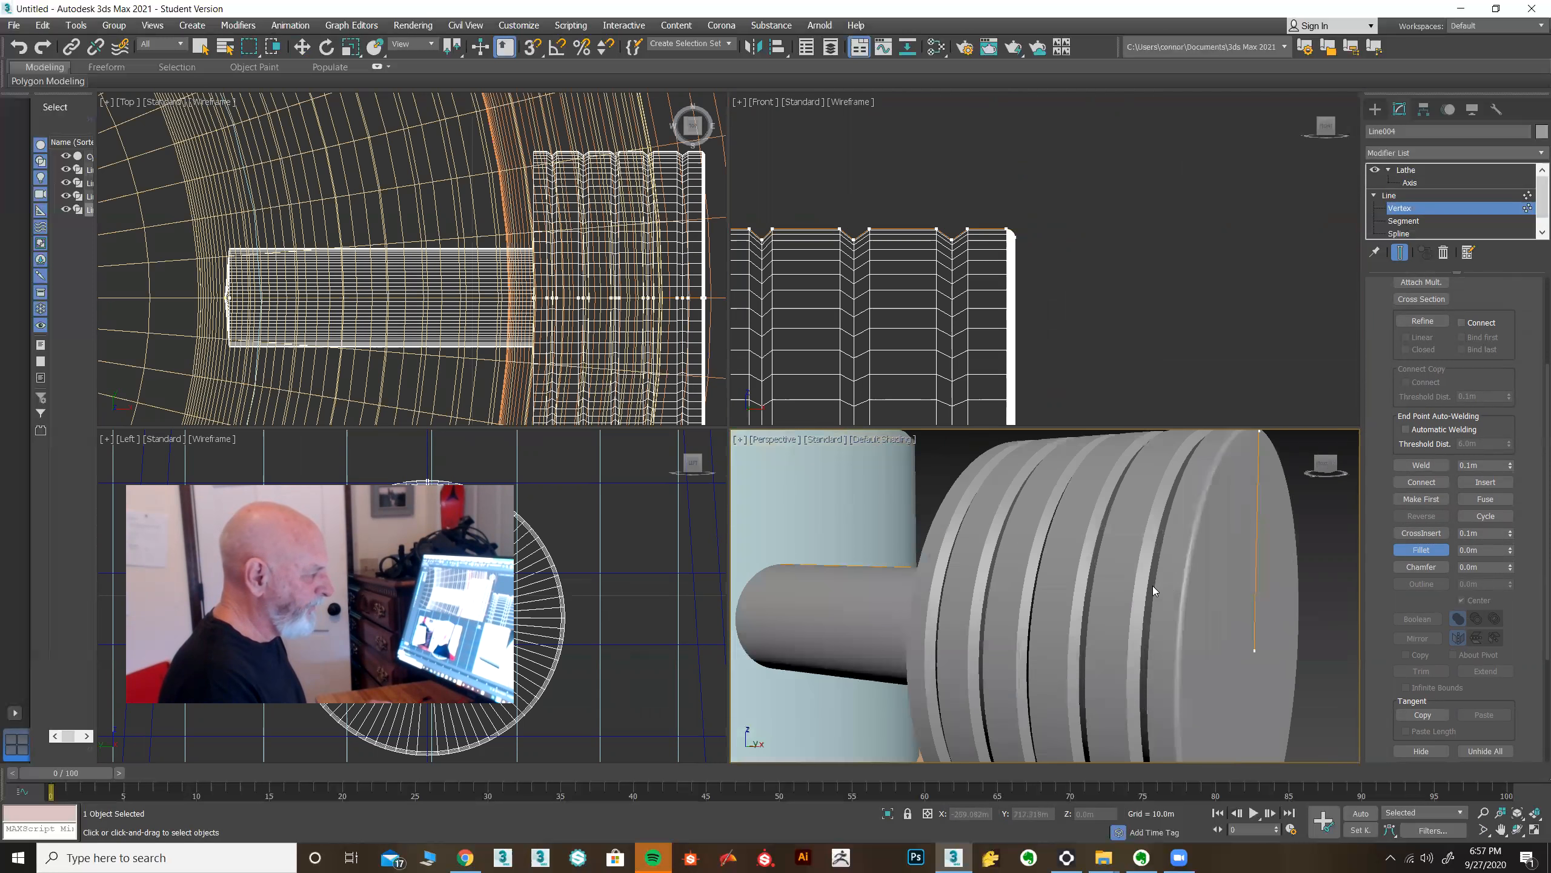
{"action": "scroll", "coordinate": [1200, 568], "scroll_direction": "down", "scroll_amount": 3}
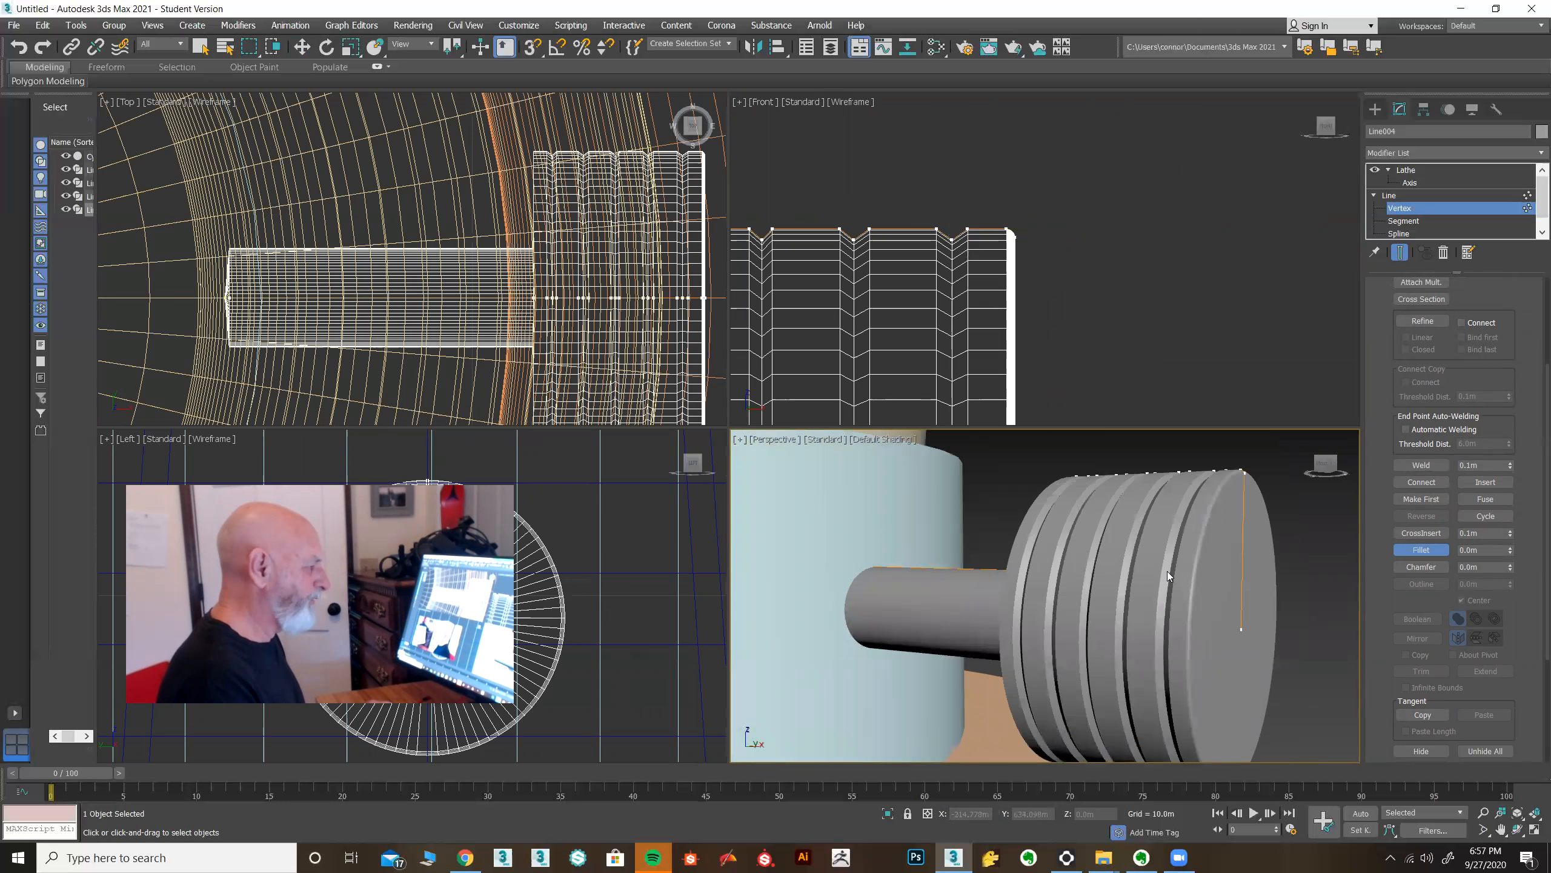
{"action": "middle_click_drag", "start_coordinate": [1037, 347], "coordinate": [1064, 243]}
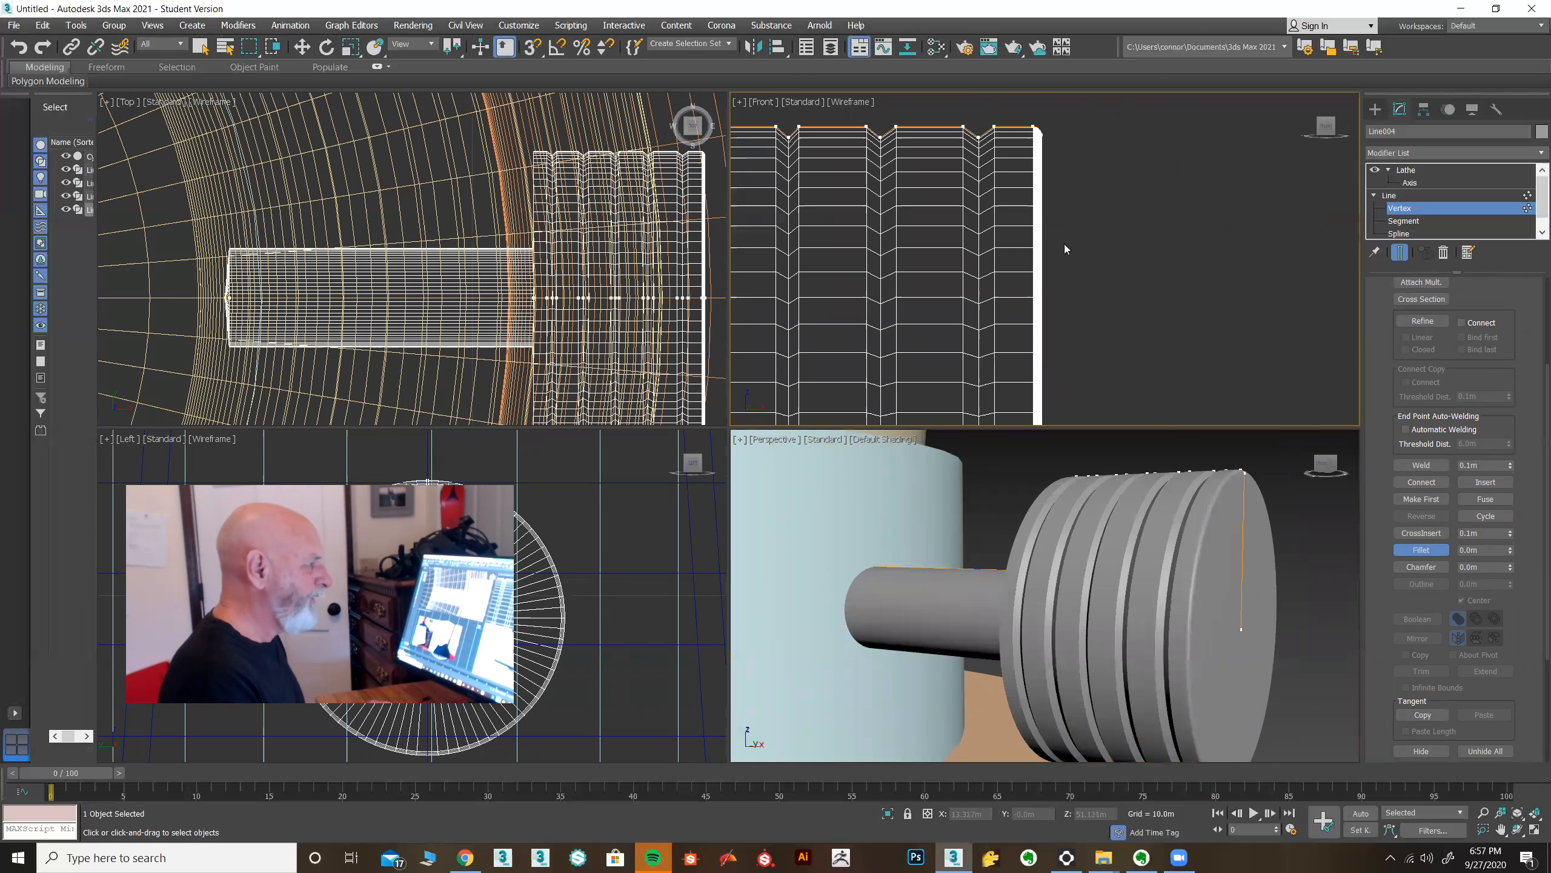
{"action": "left_click", "coordinate": [1423, 549]}
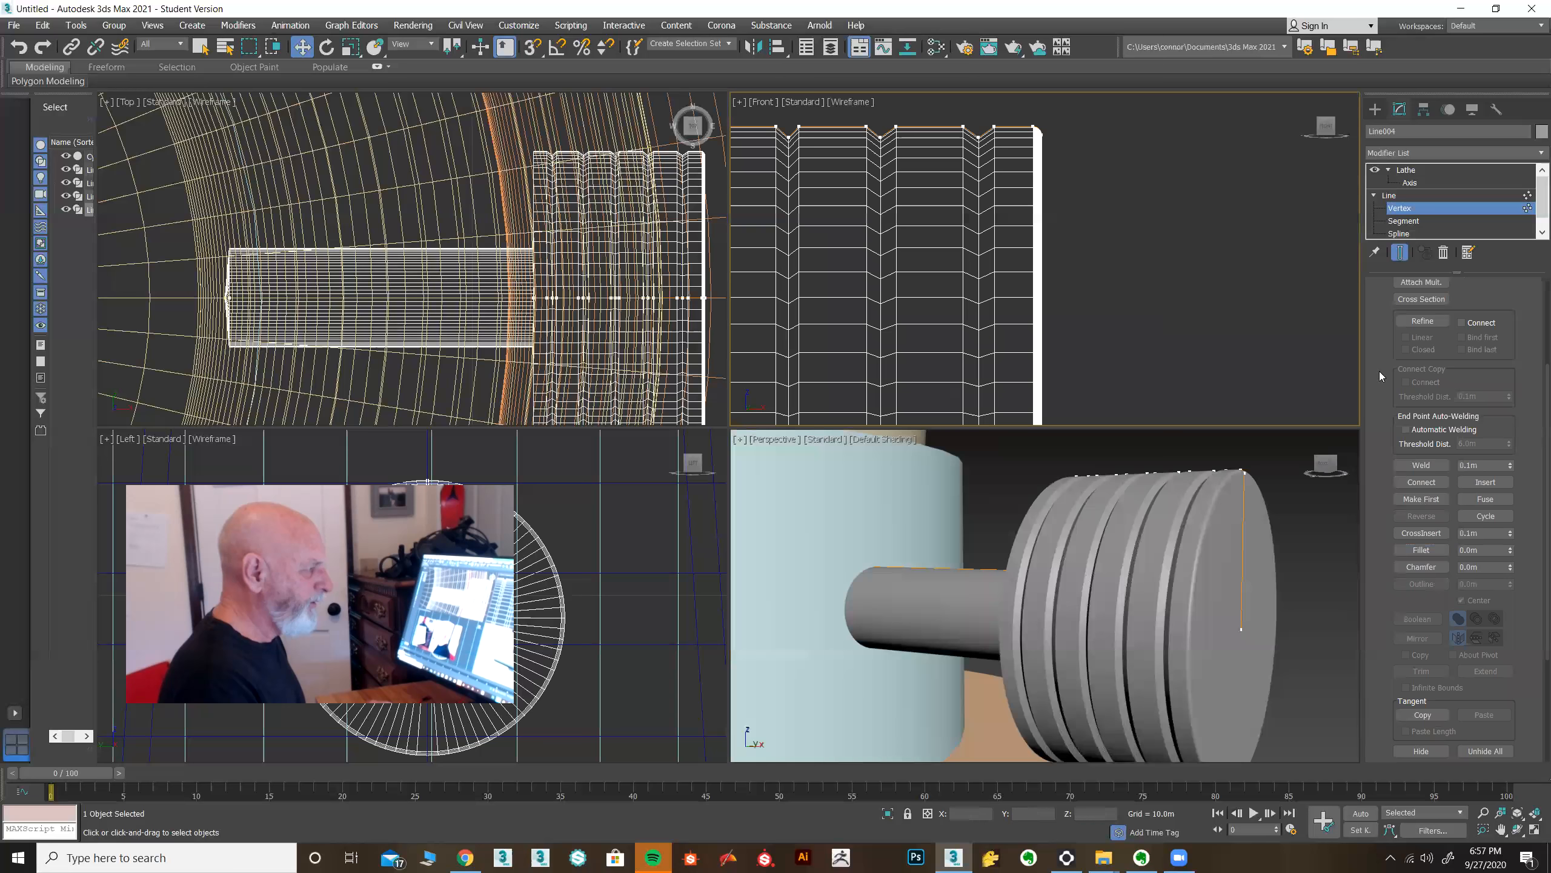
Refine two vertices on the ring profile's outer edge, move one inward to form a notch, and return to the Lathe level.
{"action": "left_click_drag", "start_coordinate": [1380, 338], "coordinate": [1381, 350]}
{"action": "left_click", "coordinate": [1422, 333]}
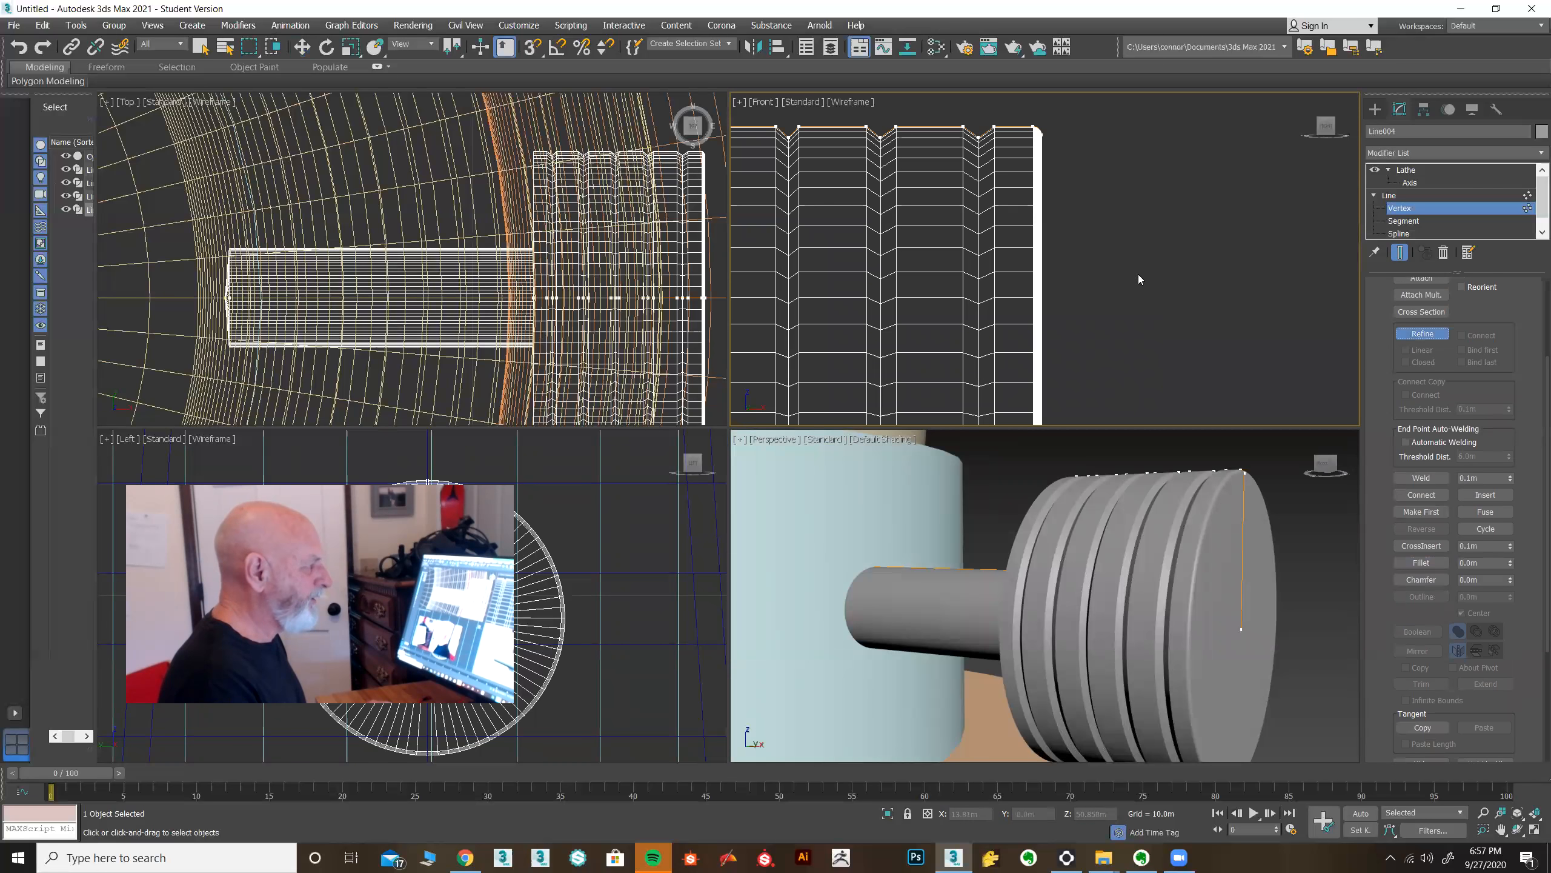
{"action": "left_click", "coordinate": [1042, 189]}
{"action": "left_click", "coordinate": [1042, 231]}
{"action": "left_click", "coordinate": [1423, 334]}
{"action": "left_click_drag", "start_coordinate": [1004, 421], "coordinate": [1004, 419]}
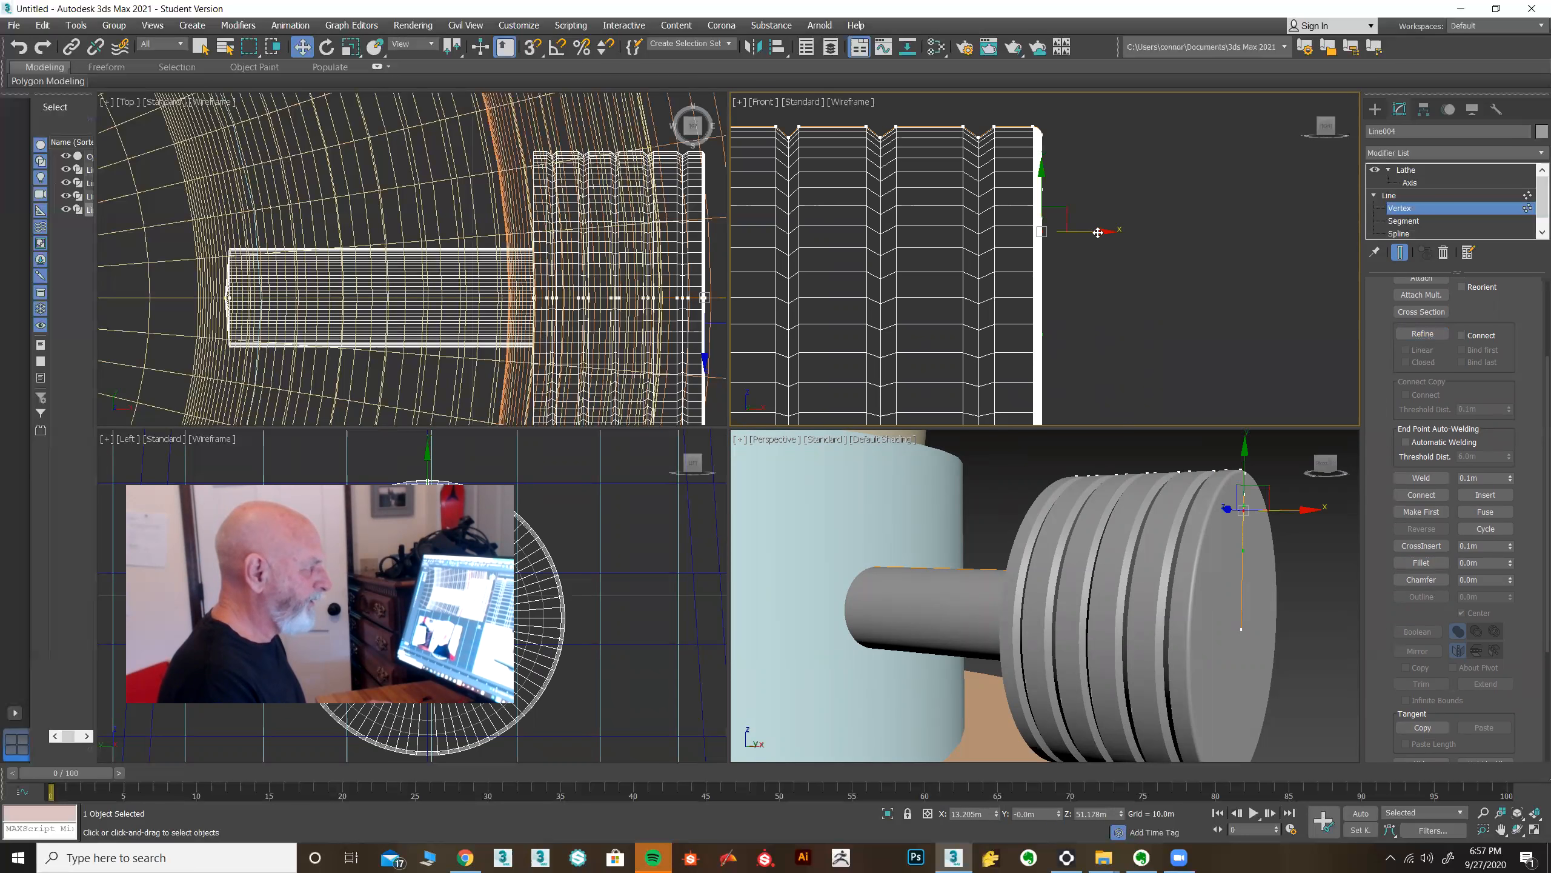
{"action": "left_click_drag", "start_coordinate": [1098, 233], "coordinate": [1056, 234]}
{"action": "mouse_move", "coordinate": [1285, 586]}
{"action": "middle_mouse_down", "text": "alt"}
{"action": "mouse_move", "coordinate": [1251, 546]}
{"action": "mouse_move", "coordinate": [1255, 580]}
{"action": "mouse_move", "coordinate": [1285, 599]}
{"action": "mouse_move", "coordinate": [1263, 611]}
{"action": "mouse_move", "coordinate": [1275, 591]}
{"action": "mouse_move", "coordinate": [1304, 603]}
{"action": "middle_mouse_up", "text": "alt"}
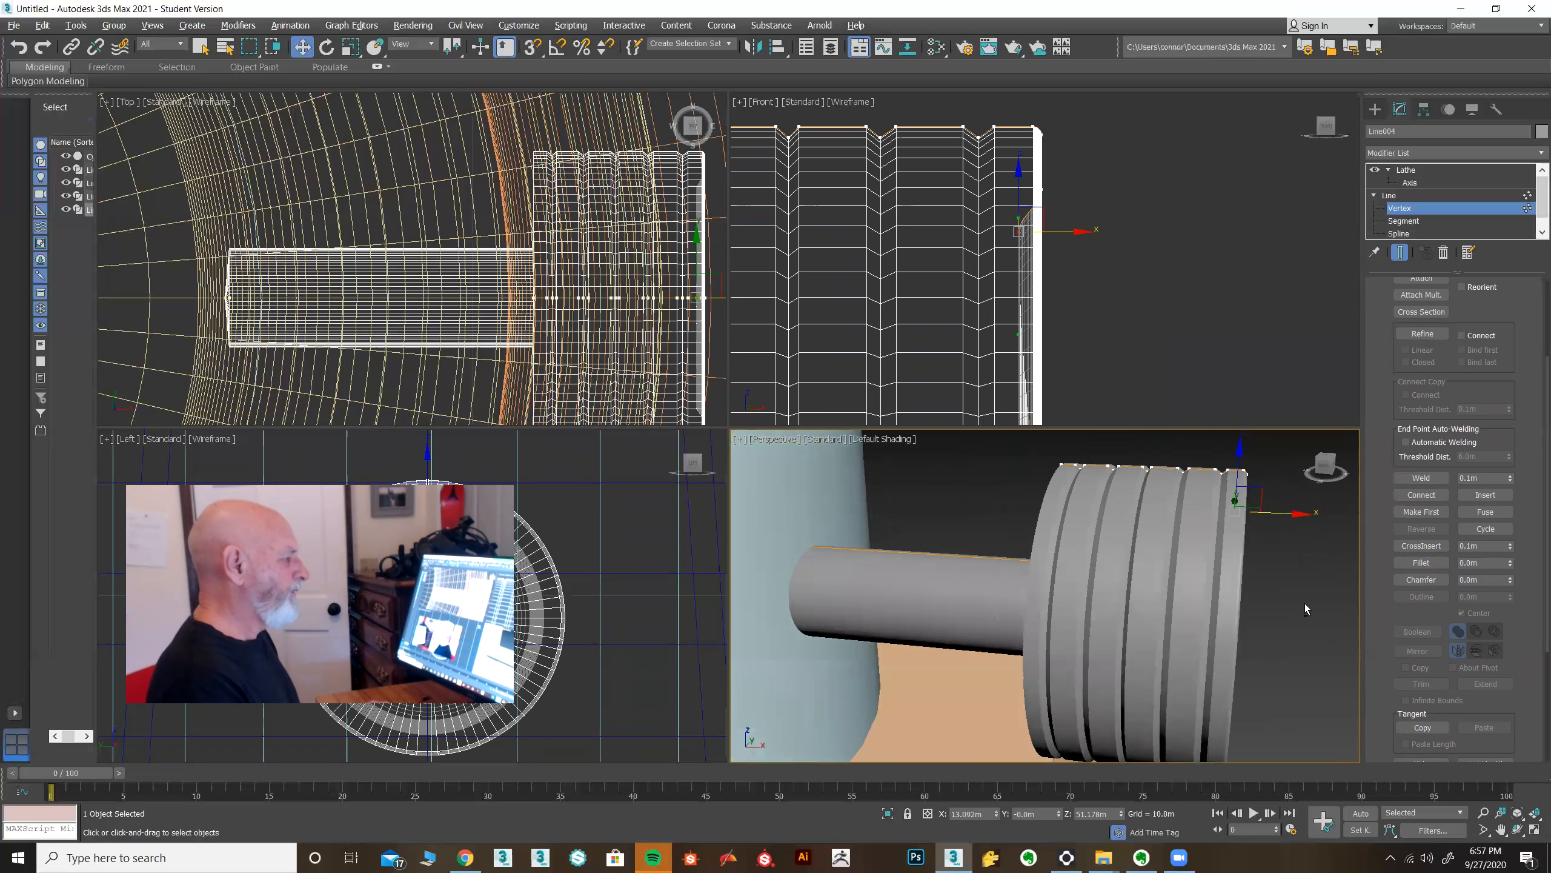
{"action": "scroll", "coordinate": [1304, 602], "scroll_direction": "down", "scroll_amount": 5}
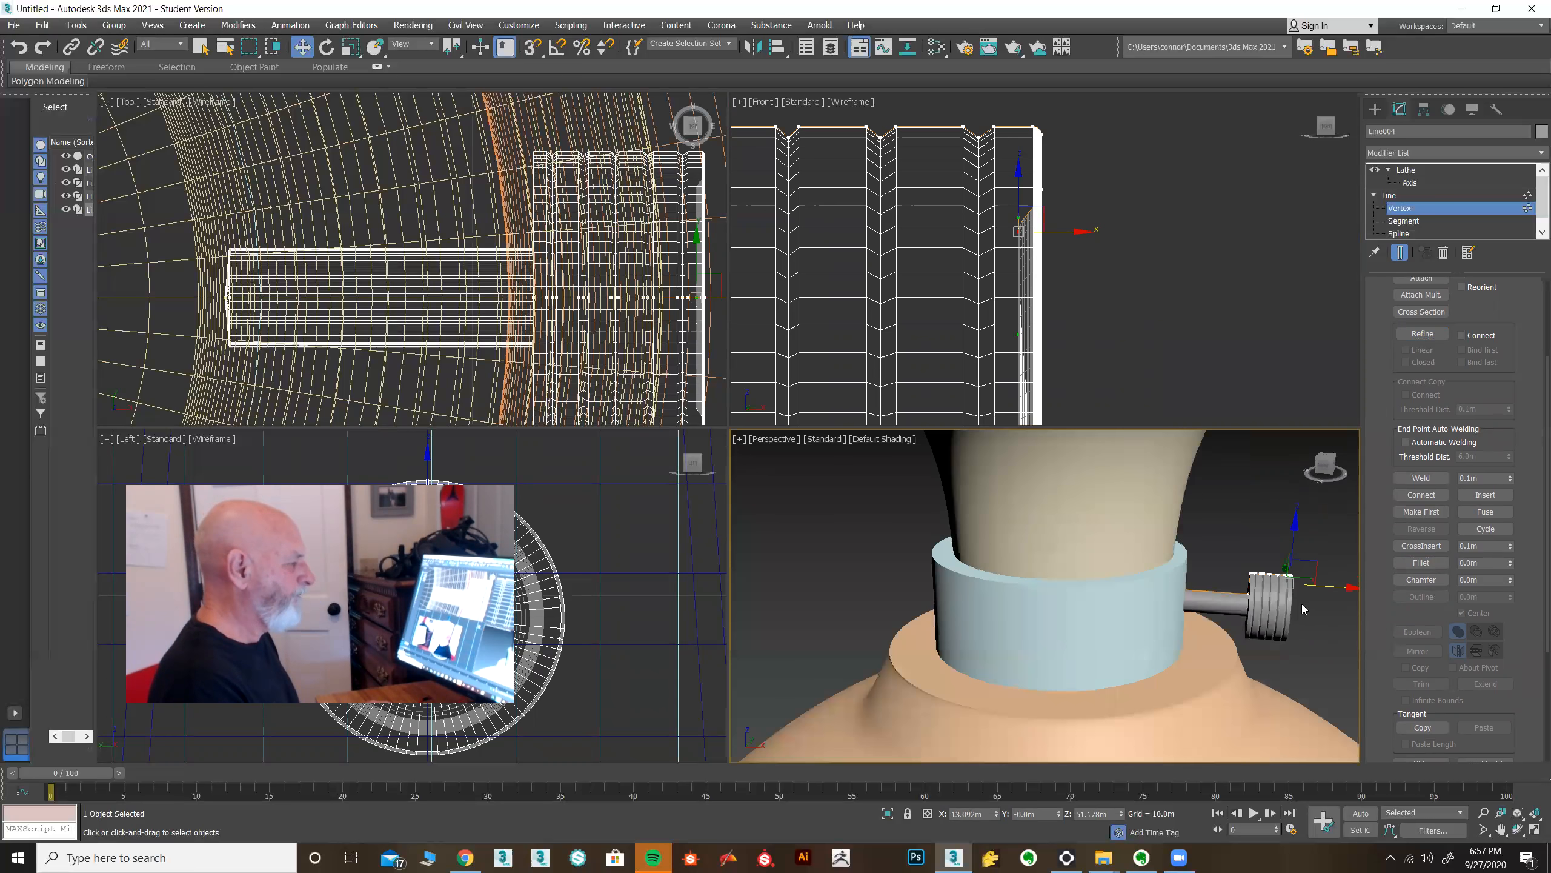
{"action": "scroll", "coordinate": [1299, 605], "scroll_direction": "down", "scroll_amount": 3}
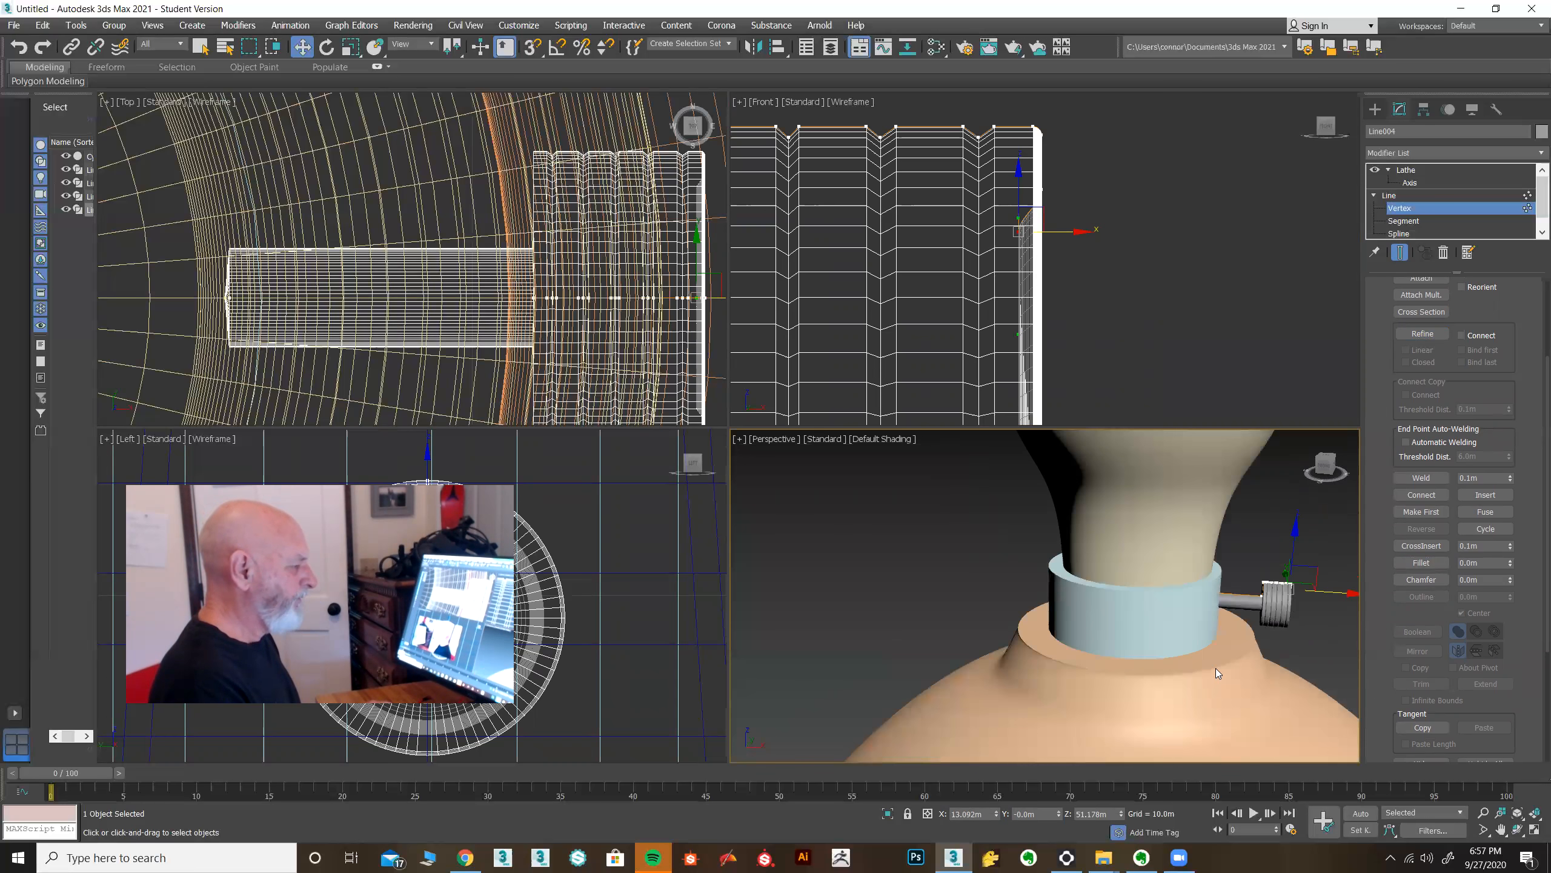
{"action": "left_click", "coordinate": [1389, 196]}
{"action": "left_click", "coordinate": [1405, 170]}
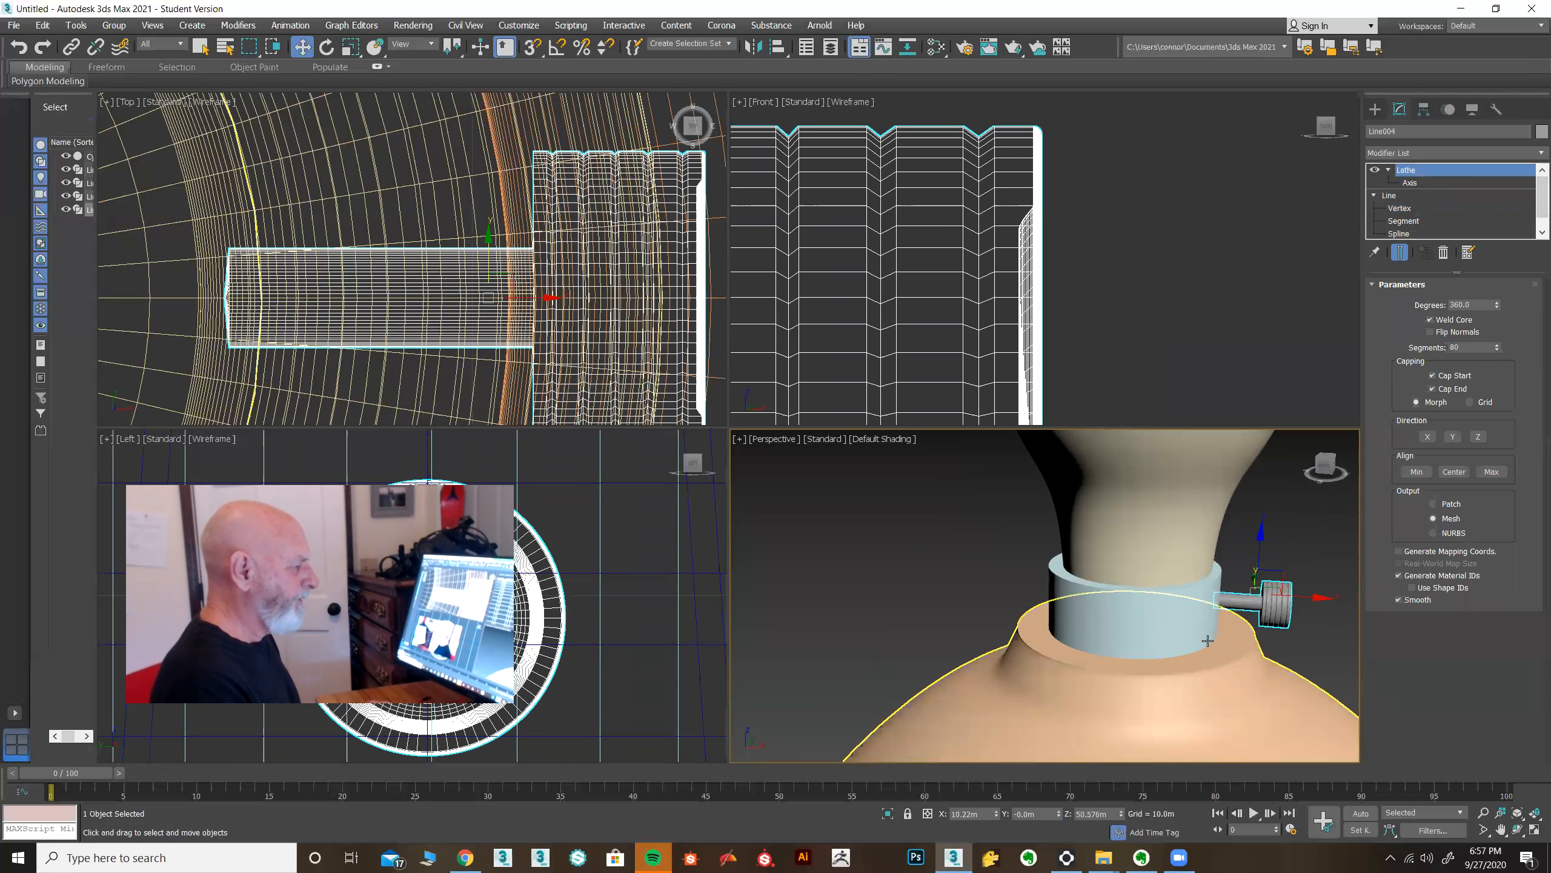
Select the vase and fillet the outer corner vertex of its top rim in the Front view.
{"action": "middle_click_drag", "start_coordinate": [1236, 652], "coordinate": [1190, 627]}
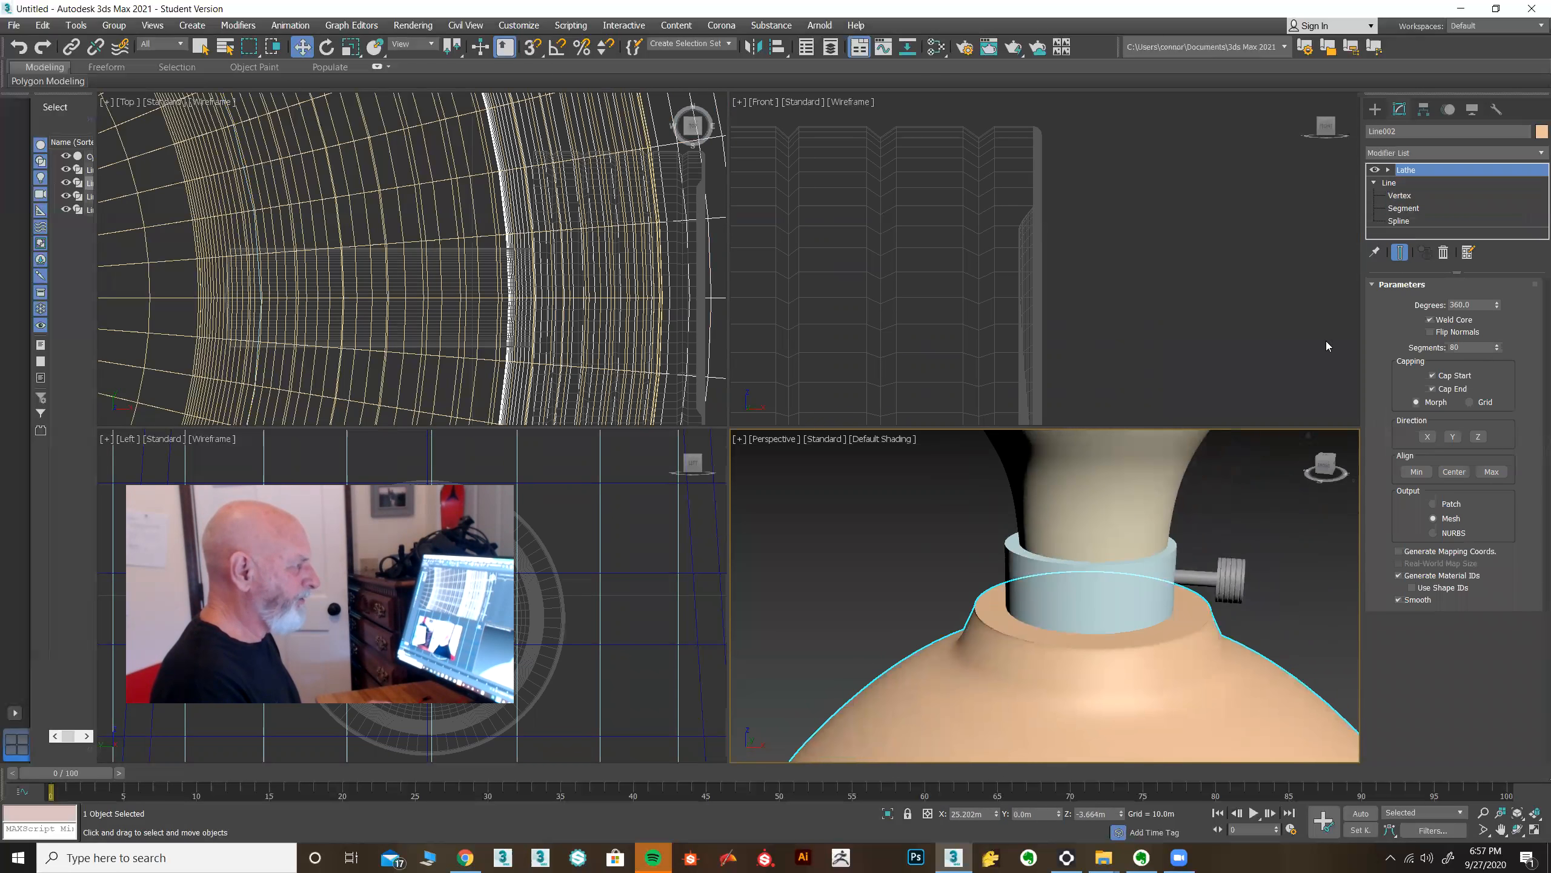
{"action": "left_click", "coordinate": [1536, 821]}
{"action": "middle_click", "coordinate": [941, 326]}
{"action": "scroll", "coordinate": [941, 327], "scroll_direction": "up", "scroll_amount": 10}
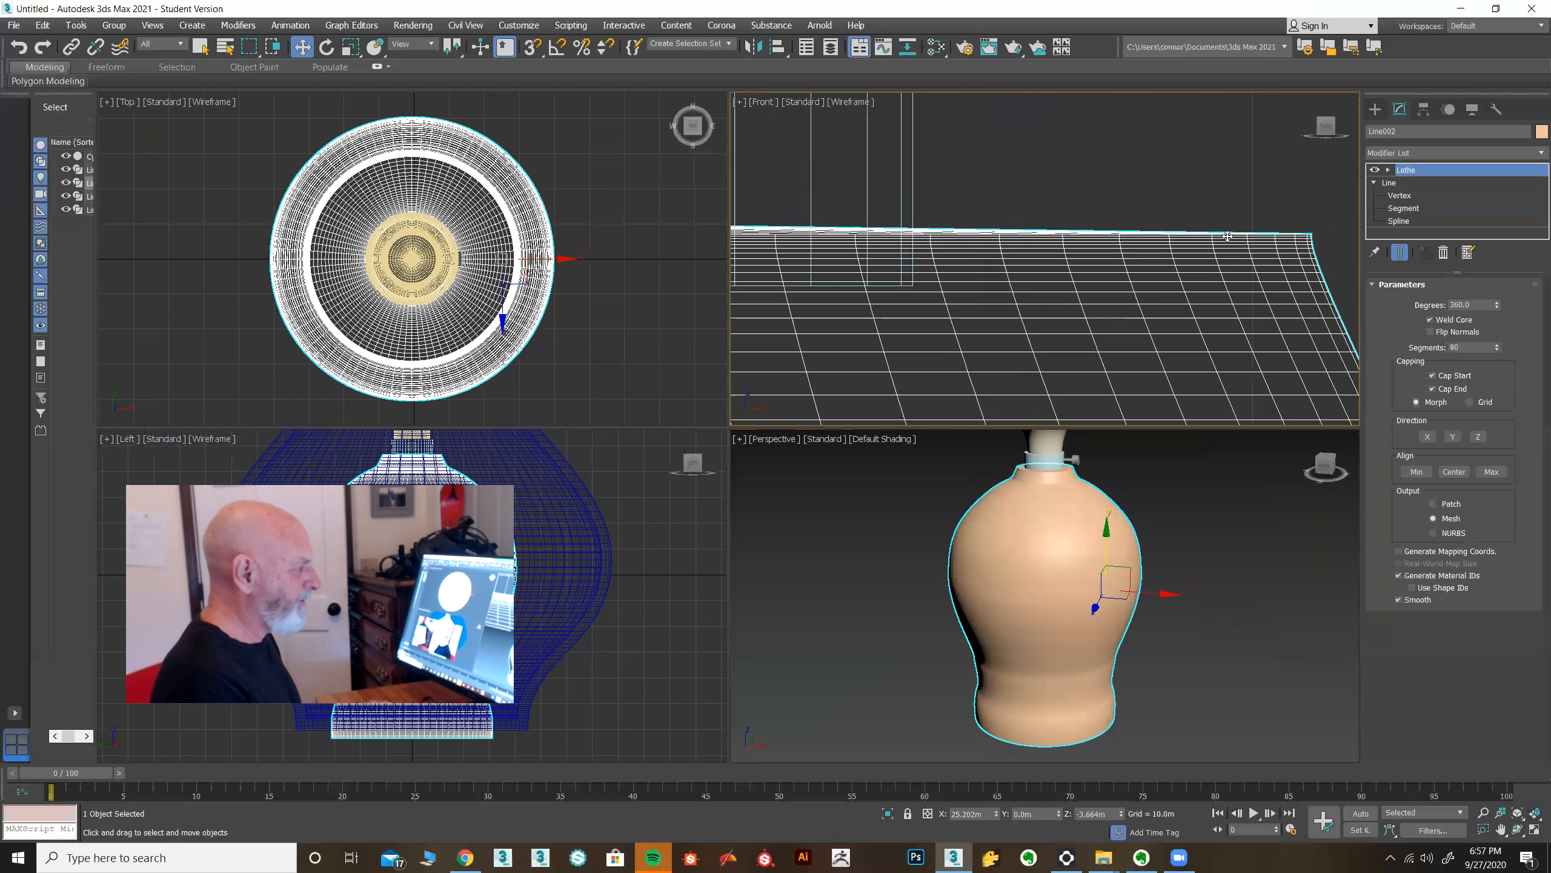
{"action": "middle_click_drag", "start_coordinate": [1283, 210], "coordinate": [1134, 270]}
{"action": "left_click", "coordinate": [1399, 196]}
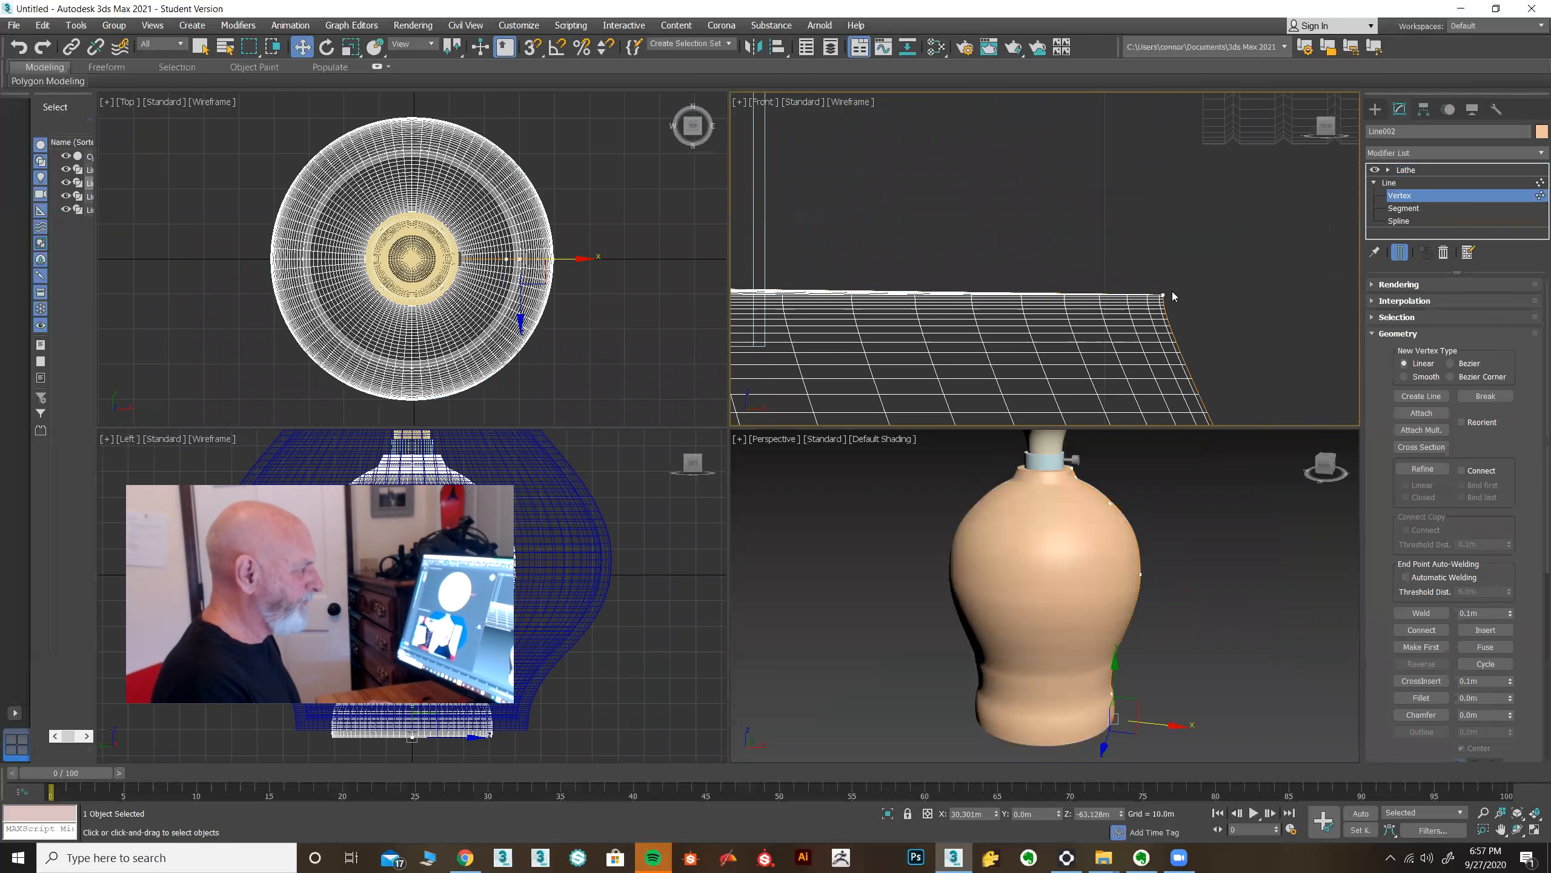
{"action": "mouse_move", "coordinate": [1153, 298]}
{"action": "left_mouse_down"}
{"action": "mouse_move", "coordinate": [1175, 295]}
{"action": "mouse_move", "coordinate": [1155, 295]}
{"action": "left_mouse_up"}
{"action": "left_click", "coordinate": [1421, 698]}
{"action": "left_click_drag", "start_coordinate": [1103, 296], "coordinate": [1107, 250]}
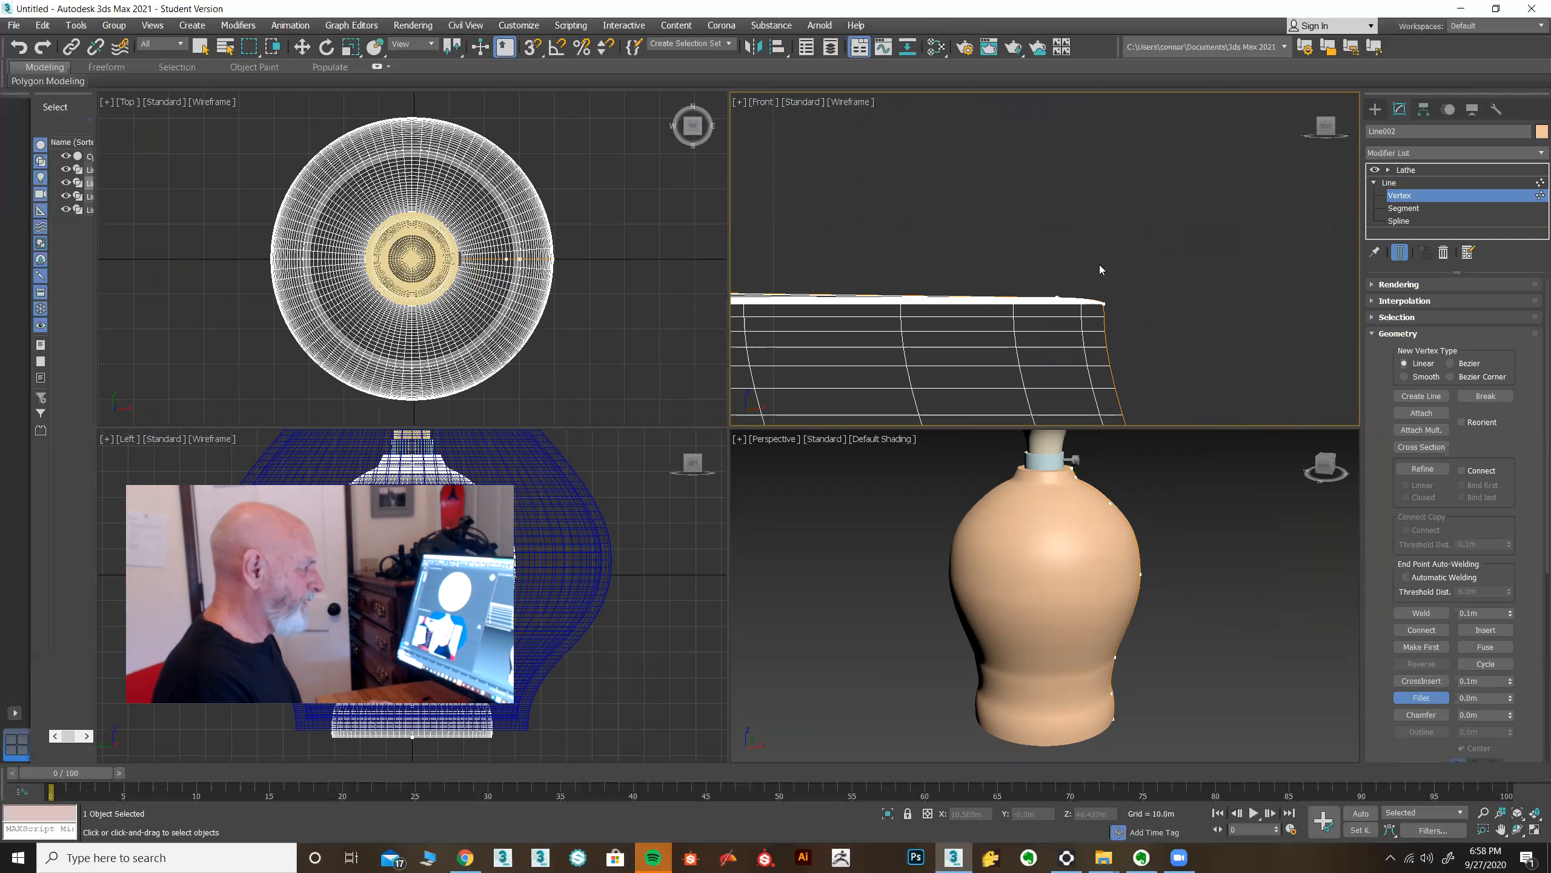
{"action": "left_click", "coordinate": [1405, 170]}
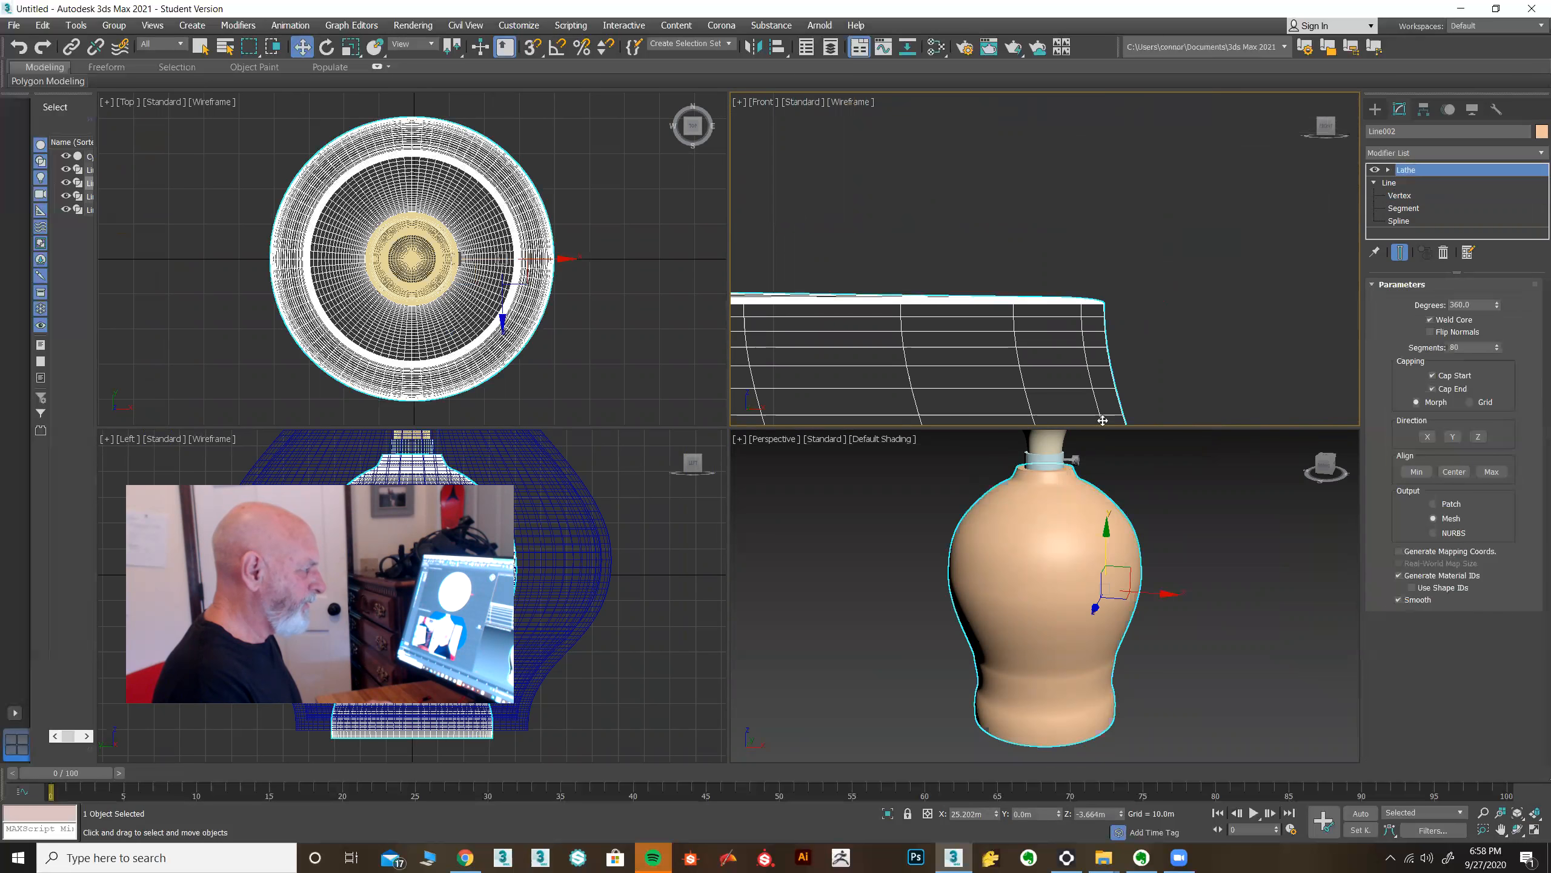
Inspect the vase's neck, collar, stopper and rim in the Perspective and Front views.
{"action": "scroll", "coordinate": [1037, 461], "scroll_direction": "up", "scroll_amount": 8}
{"action": "scroll", "coordinate": [1139, 492], "scroll_direction": "up", "scroll_amount": 5}
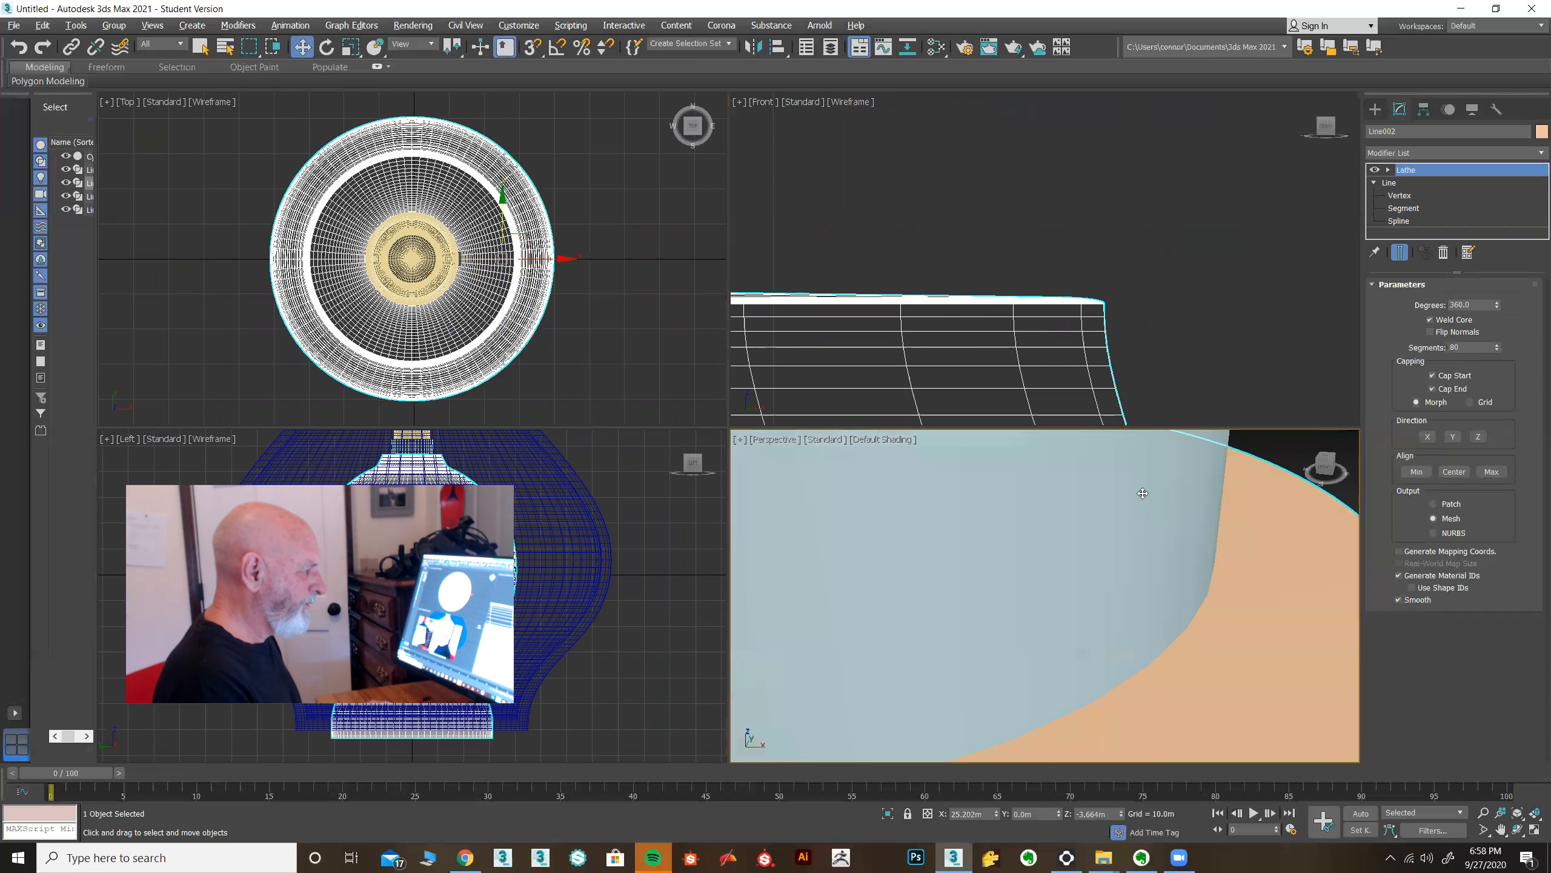
{"action": "scroll", "coordinate": [1166, 523], "scroll_direction": "down", "scroll_amount": 12}
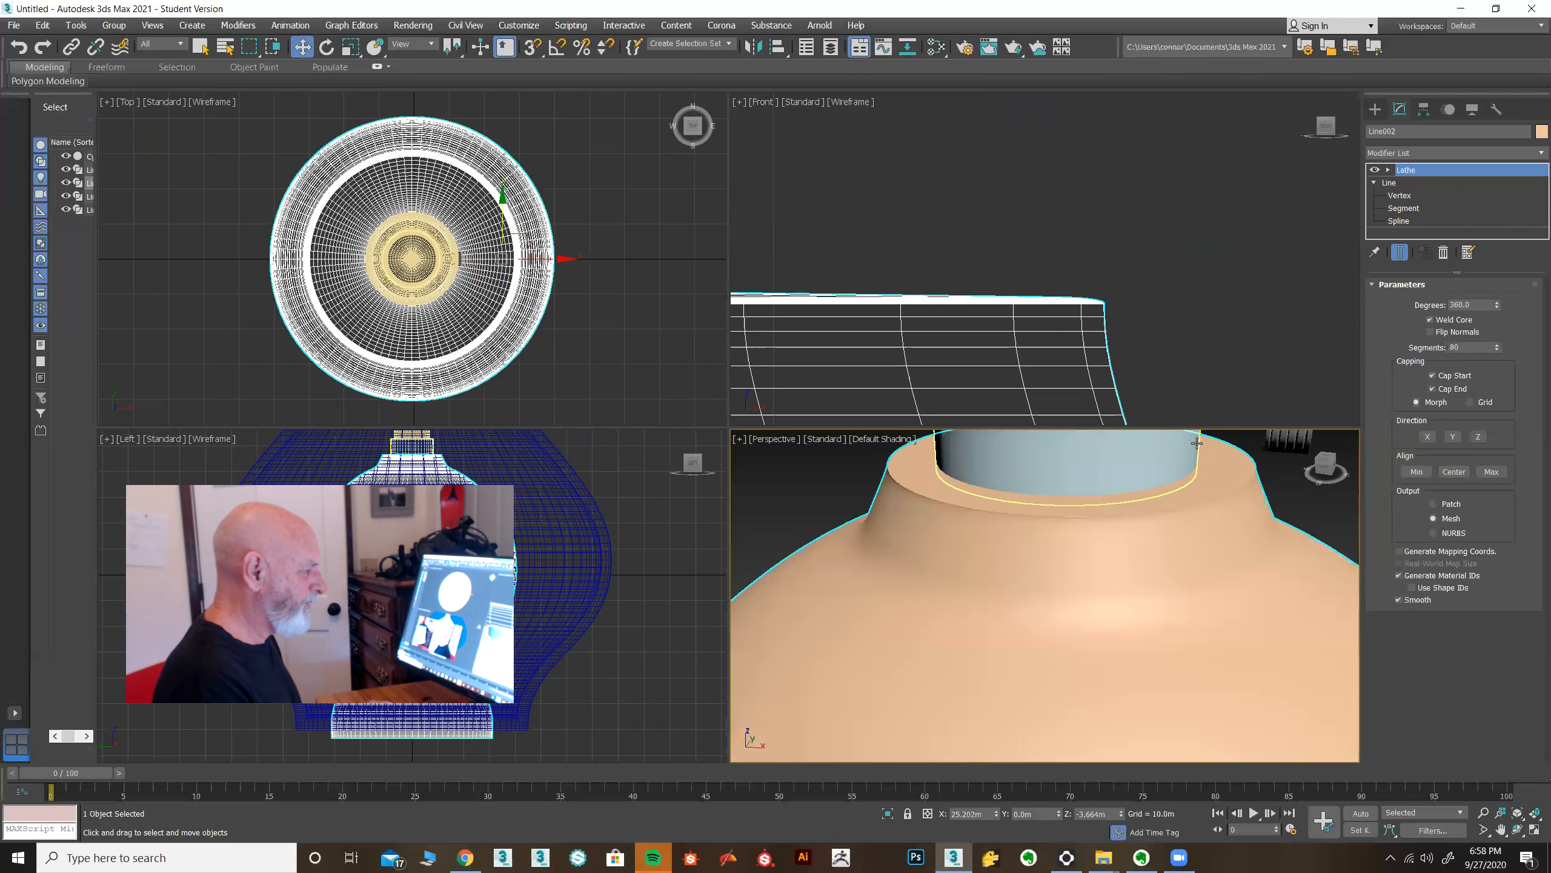
{"action": "scroll", "coordinate": [1136, 319], "scroll_direction": "up", "scroll_amount": 4}
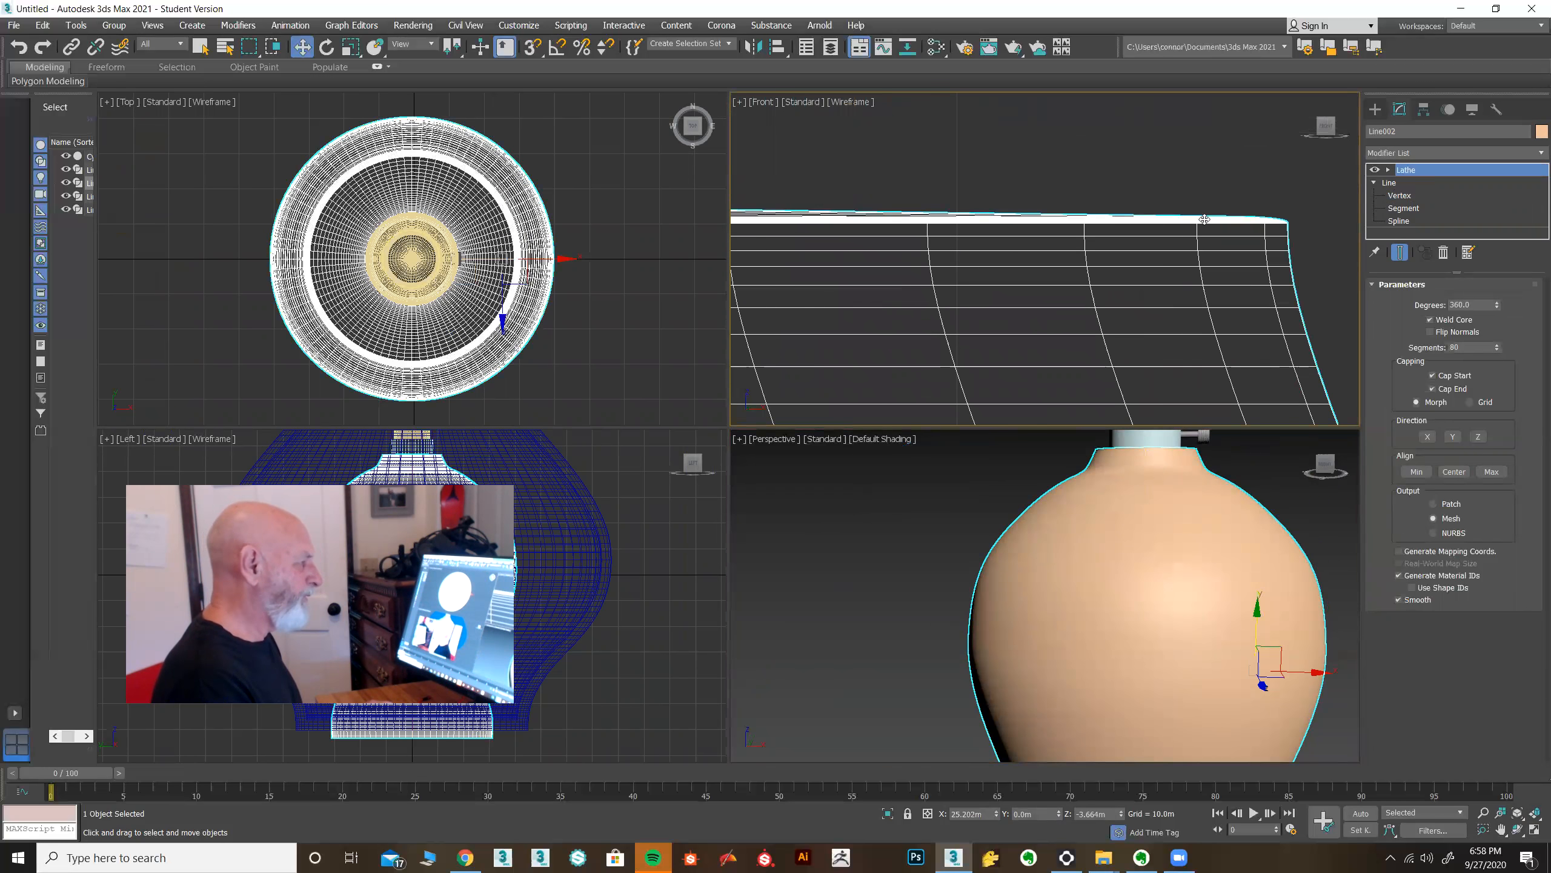
{"action": "scroll", "coordinate": [1258, 265], "scroll_direction": "down", "scroll_amount": 2}
{"action": "scroll", "coordinate": [1167, 463], "scroll_direction": "down", "scroll_amount": 5}
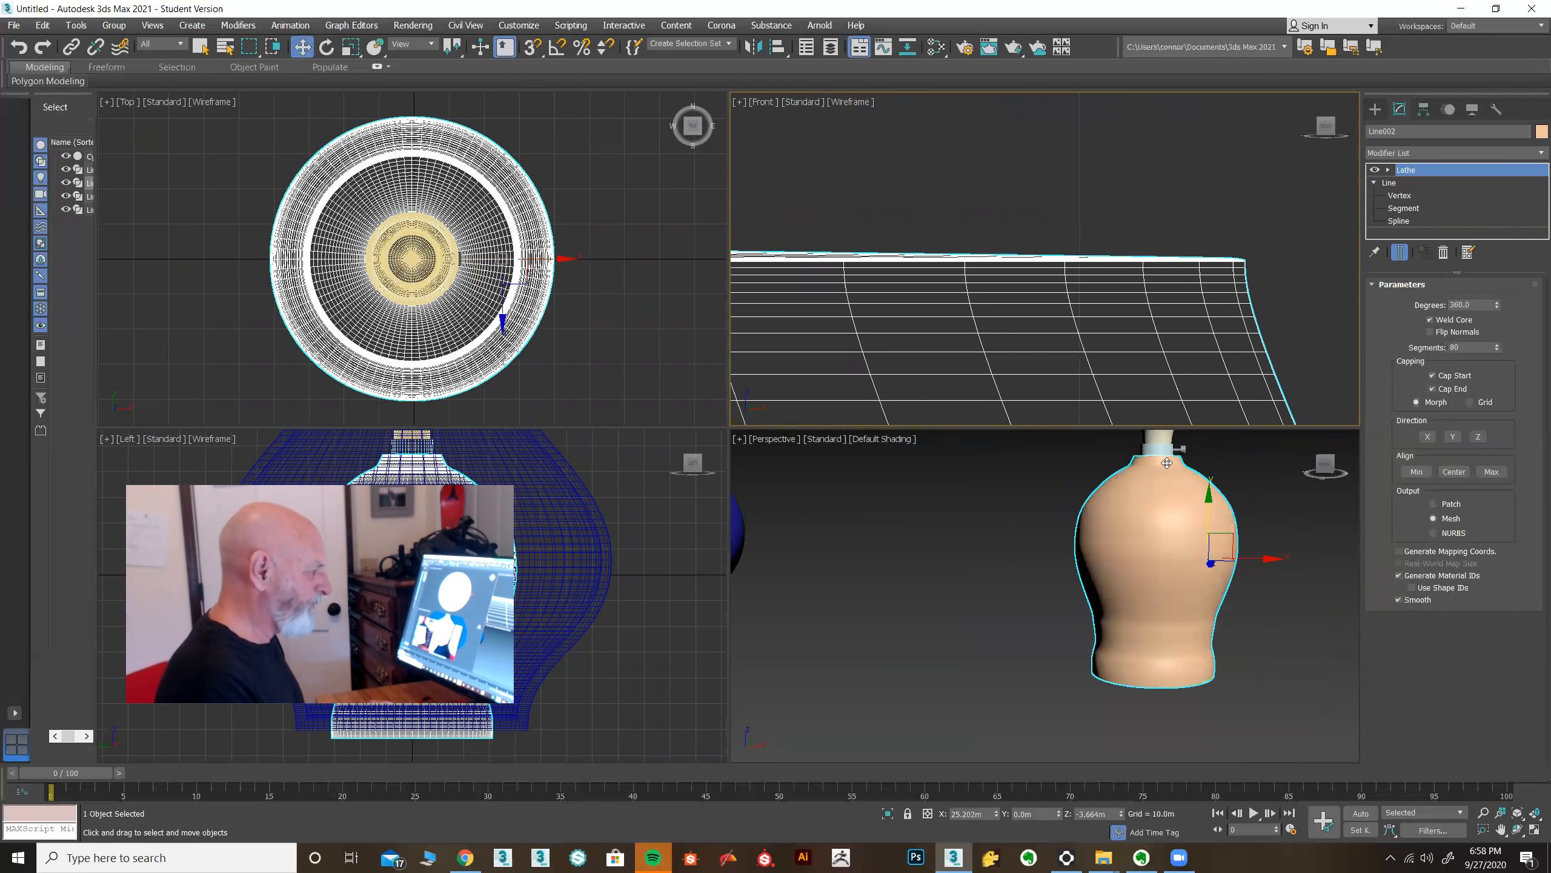
{"action": "middle_click_drag", "start_coordinate": [1117, 485], "coordinate": [1034, 570]}
{"action": "scroll", "coordinate": [1099, 568], "scroll_direction": "up", "scroll_amount": 8}
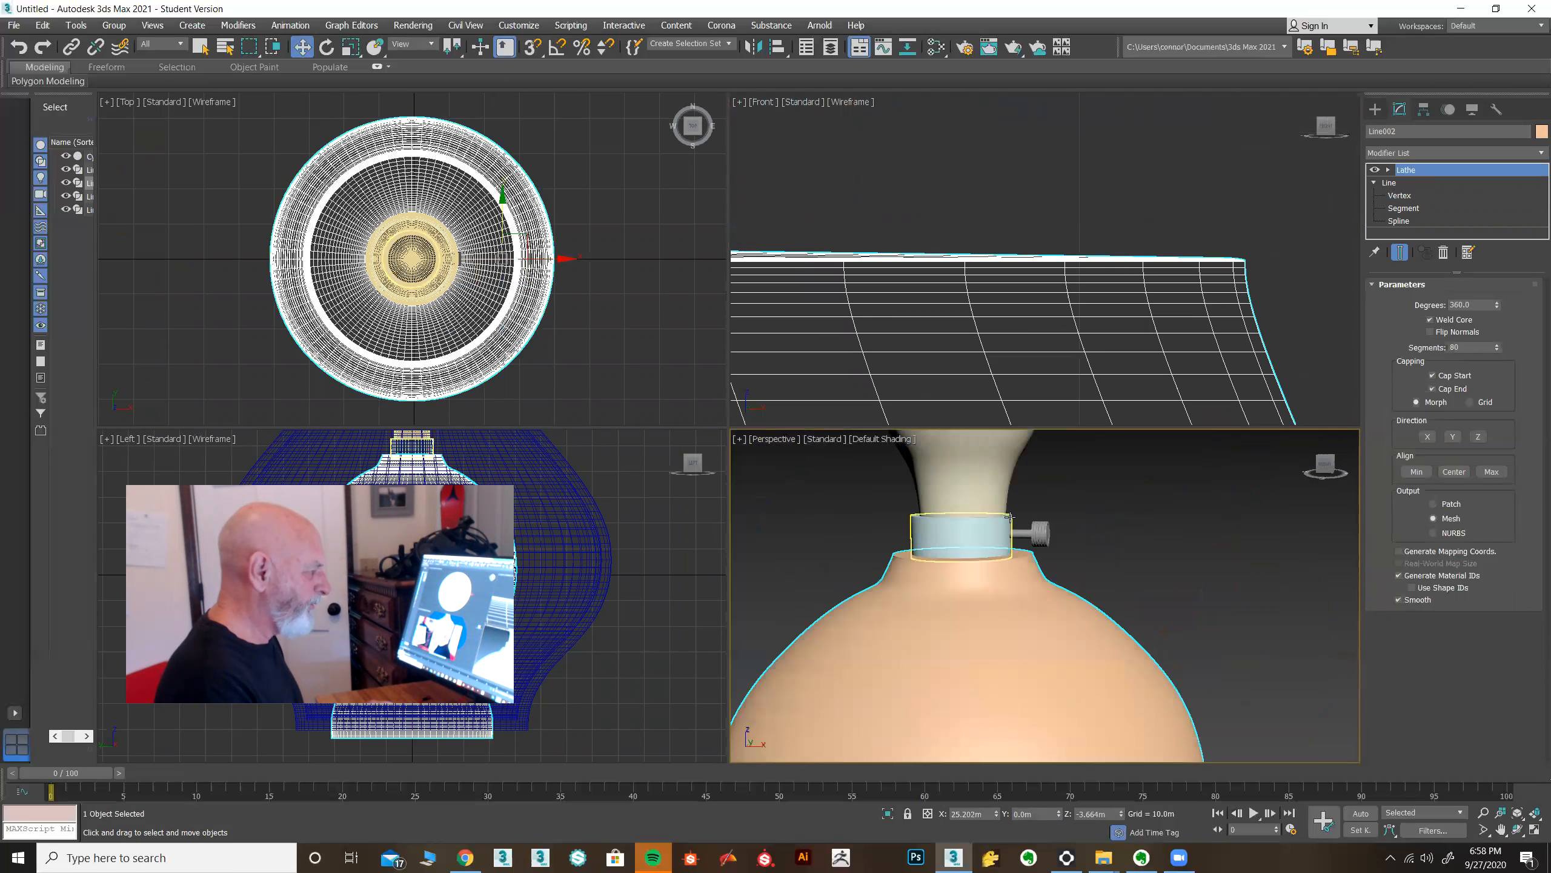
{"action": "scroll", "coordinate": [1094, 569], "scroll_direction": "down", "scroll_amount": 8}
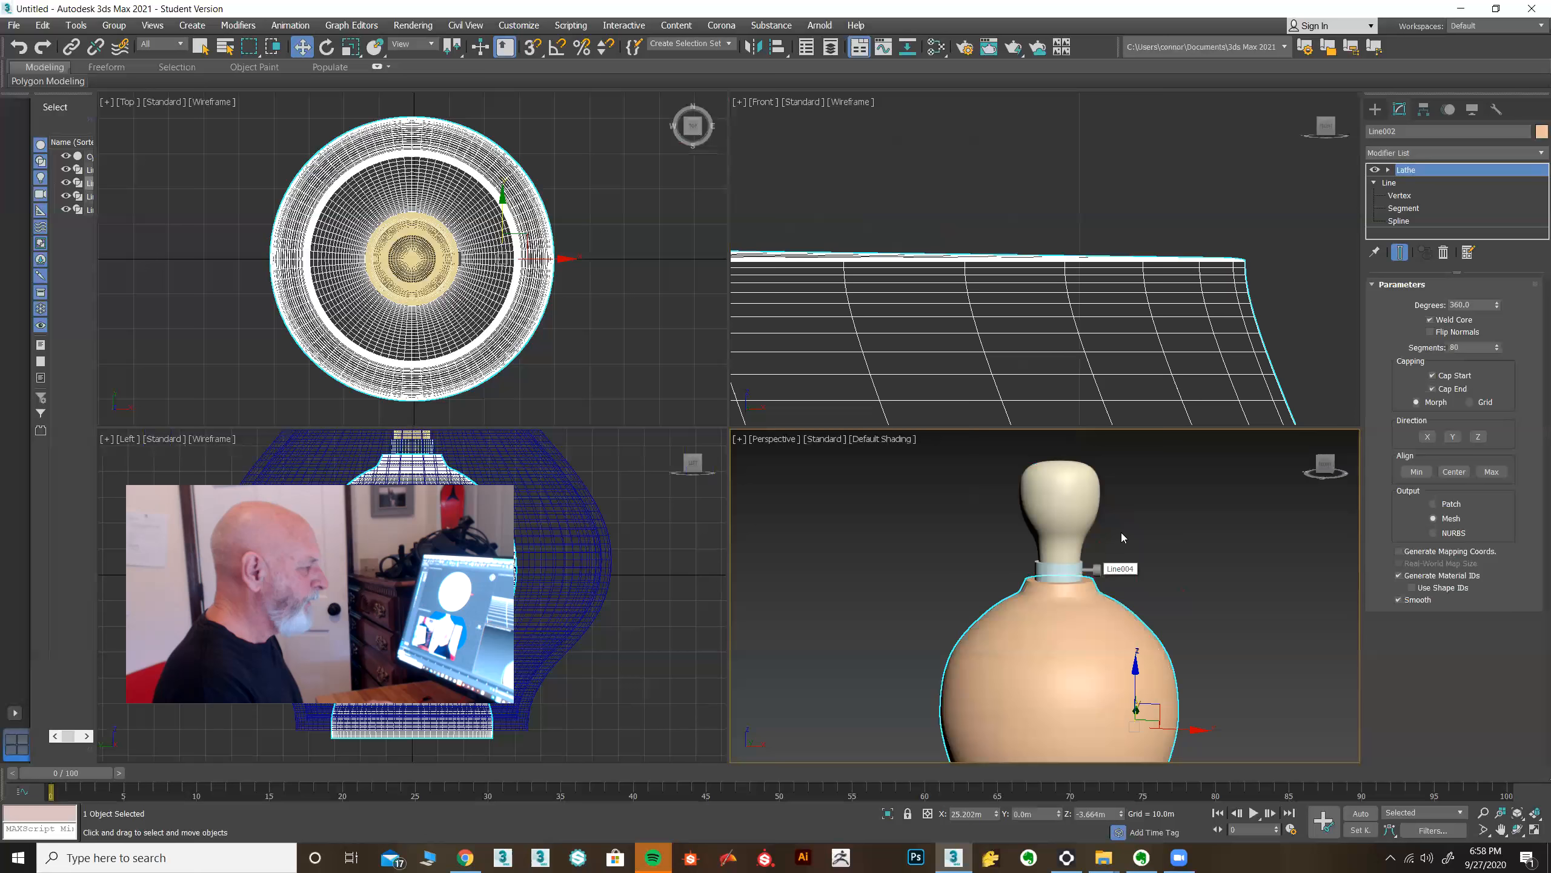
{"action": "scroll", "coordinate": [1032, 331], "scroll_direction": "down", "scroll_amount": 5}
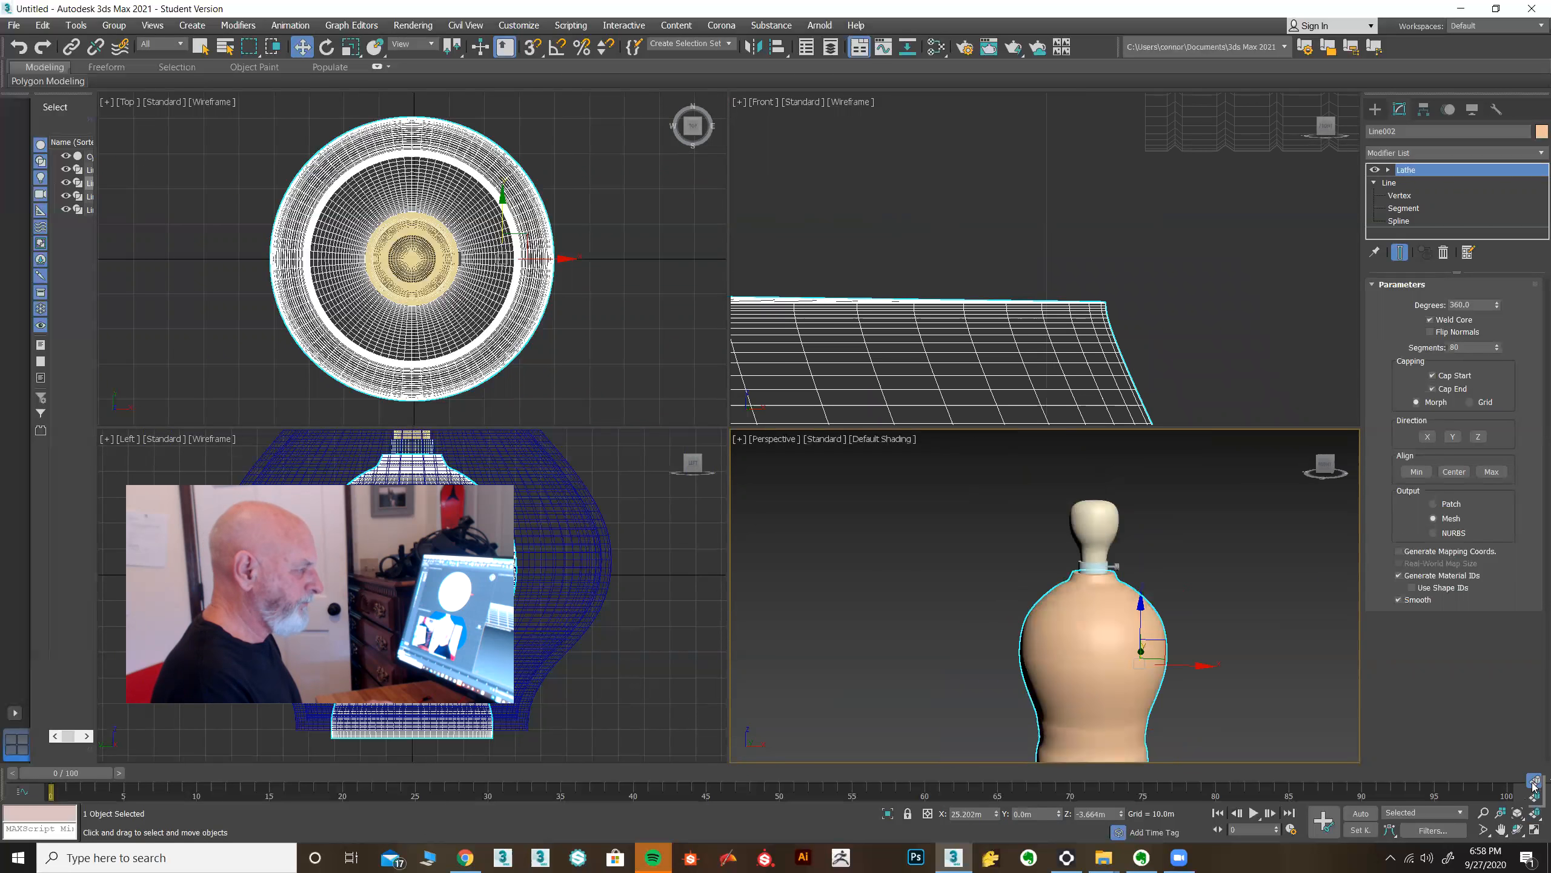
{"action": "left_click", "coordinate": [1534, 814]}
{"action": "middle_click_drag", "start_coordinate": [1126, 397], "coordinate": [891, 429]}
{"action": "scroll", "coordinate": [959, 297], "scroll_direction": "up", "scroll_amount": 4}
{"action": "scroll", "coordinate": [960, 294], "scroll_direction": "down", "scroll_amount": 2}
{"action": "middle_click_drag", "start_coordinate": [960, 294], "coordinate": [908, 379]}
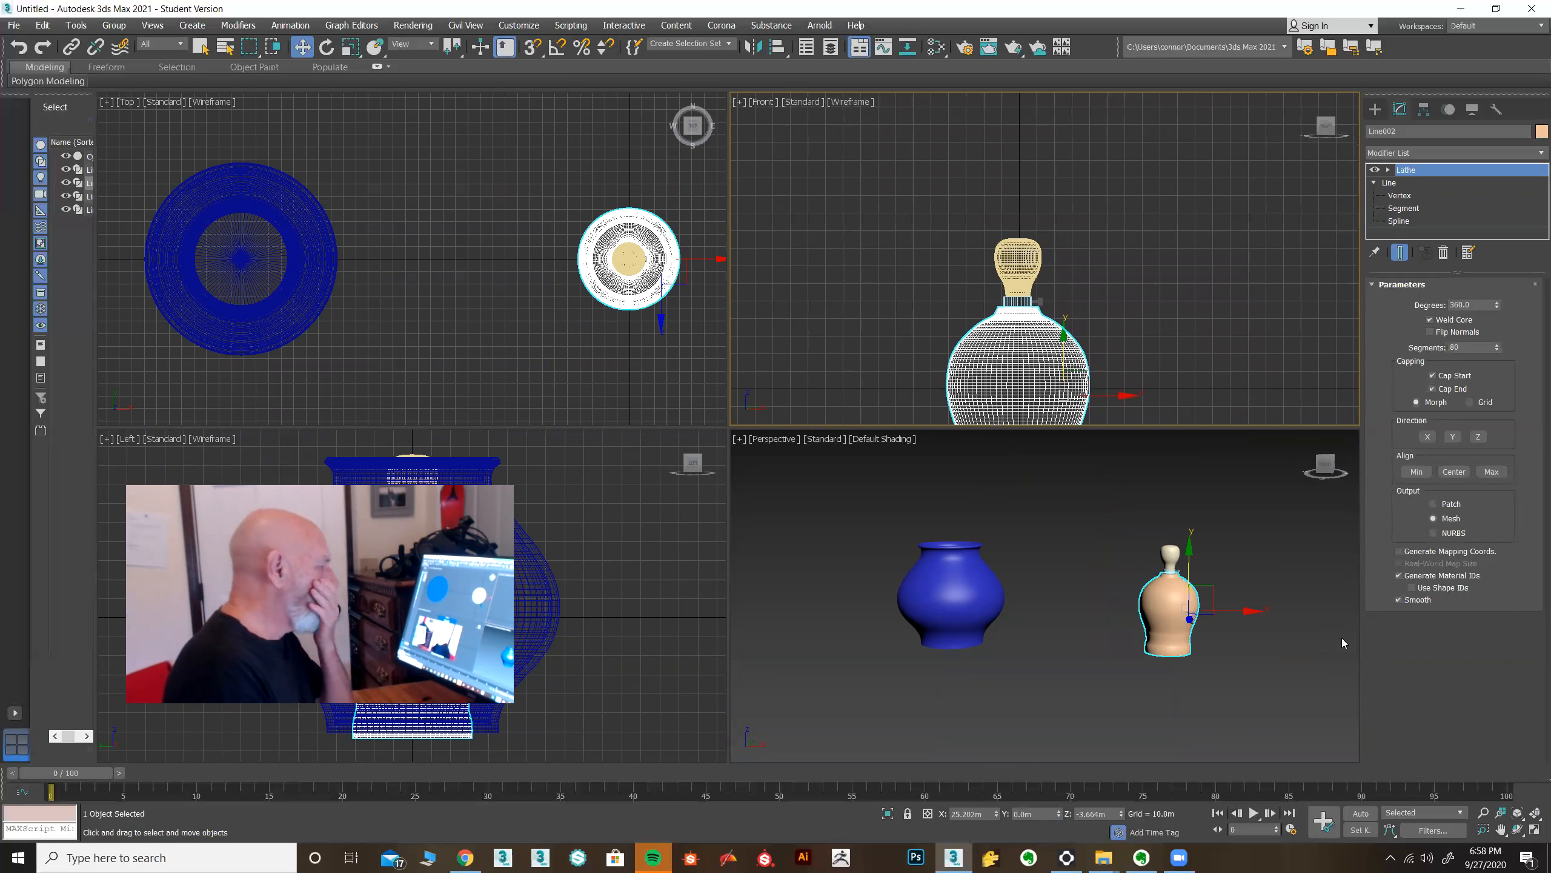
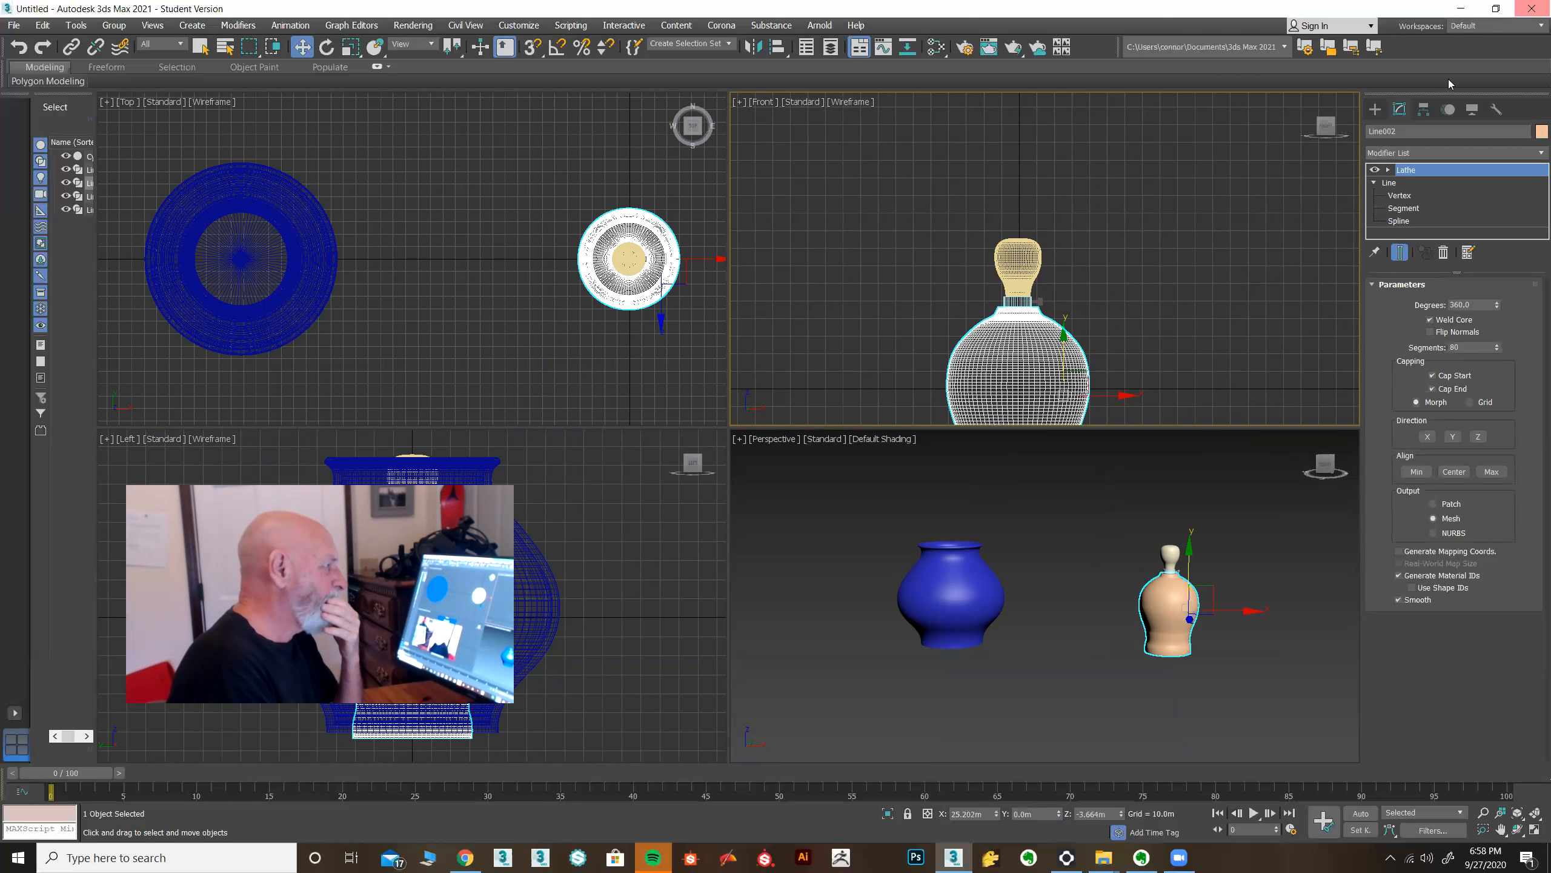
Draw a slanted two-point line beside the vase in the Front view as a lampshade profile.
{"action": "left_click", "coordinate": [1375, 109]}
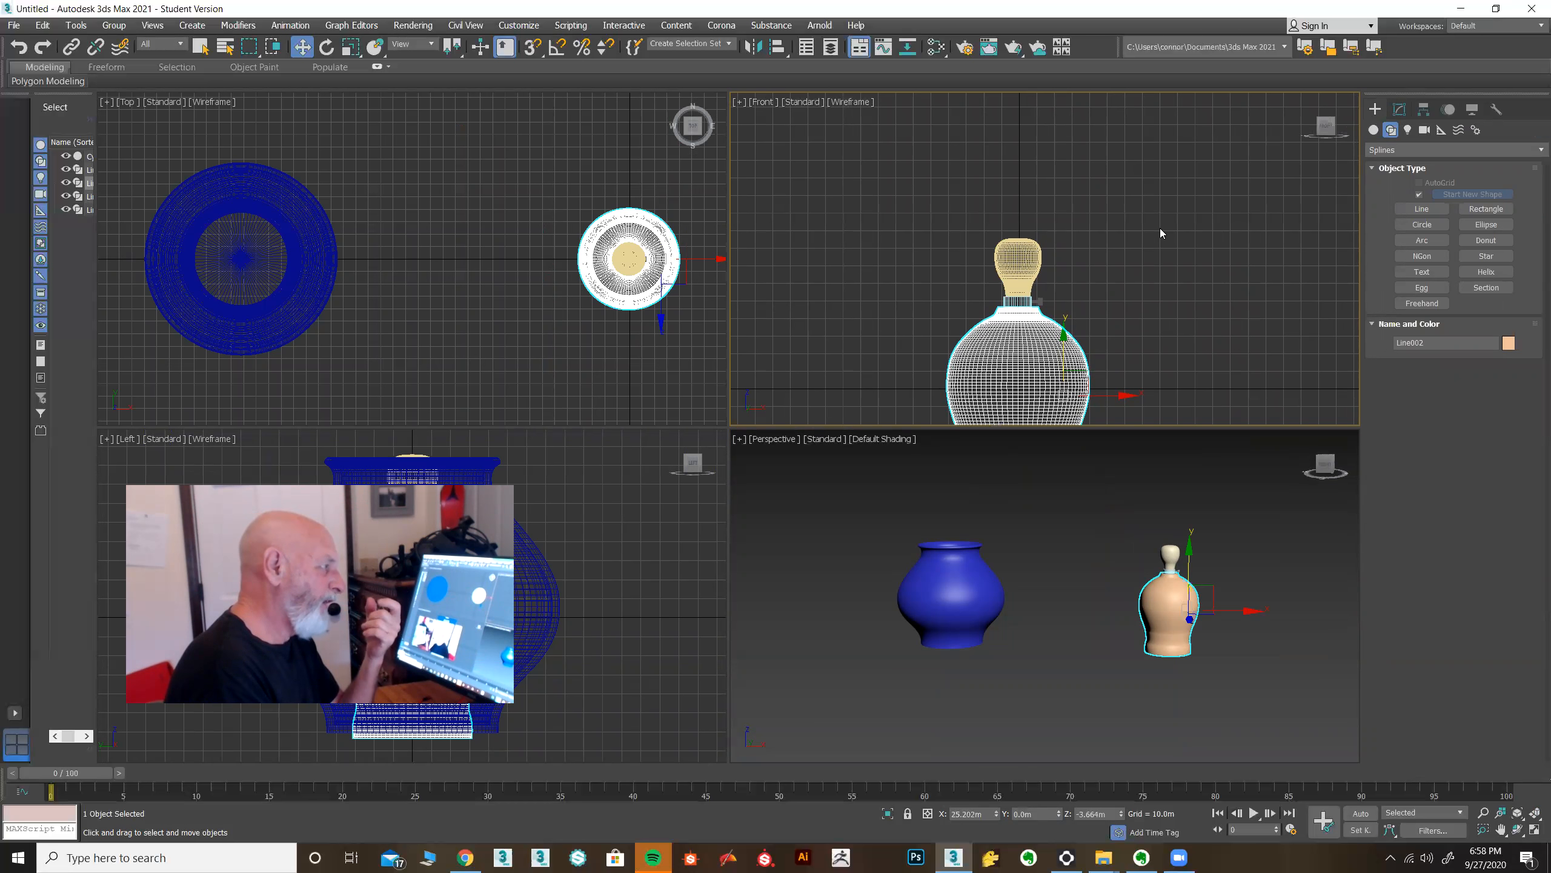
{"action": "left_click", "coordinate": [1422, 209]}
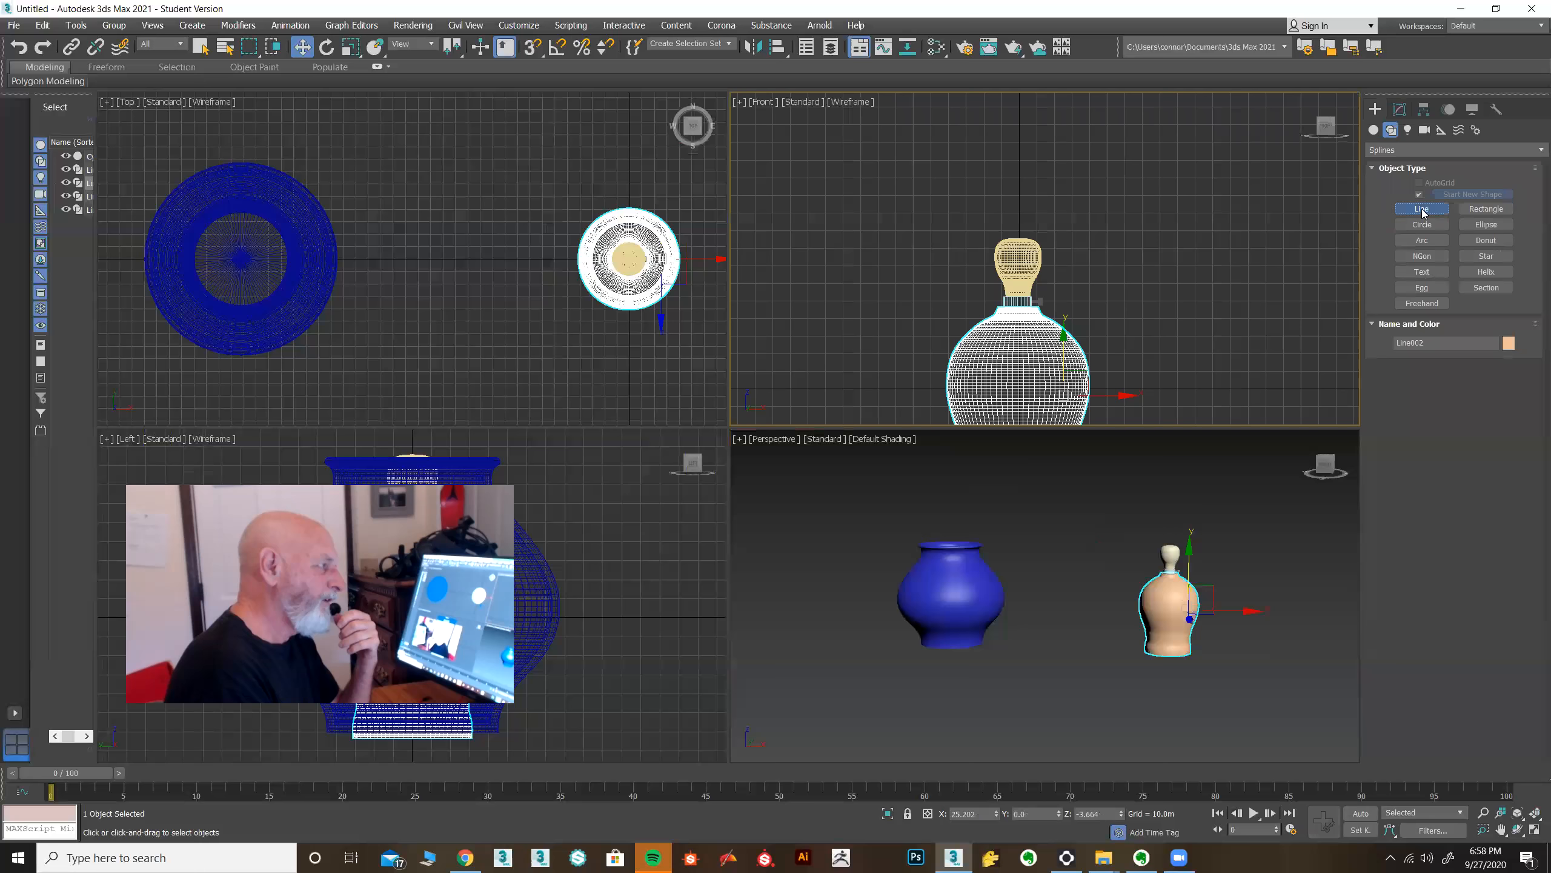
{"action": "left_click", "coordinate": [1421, 209]}
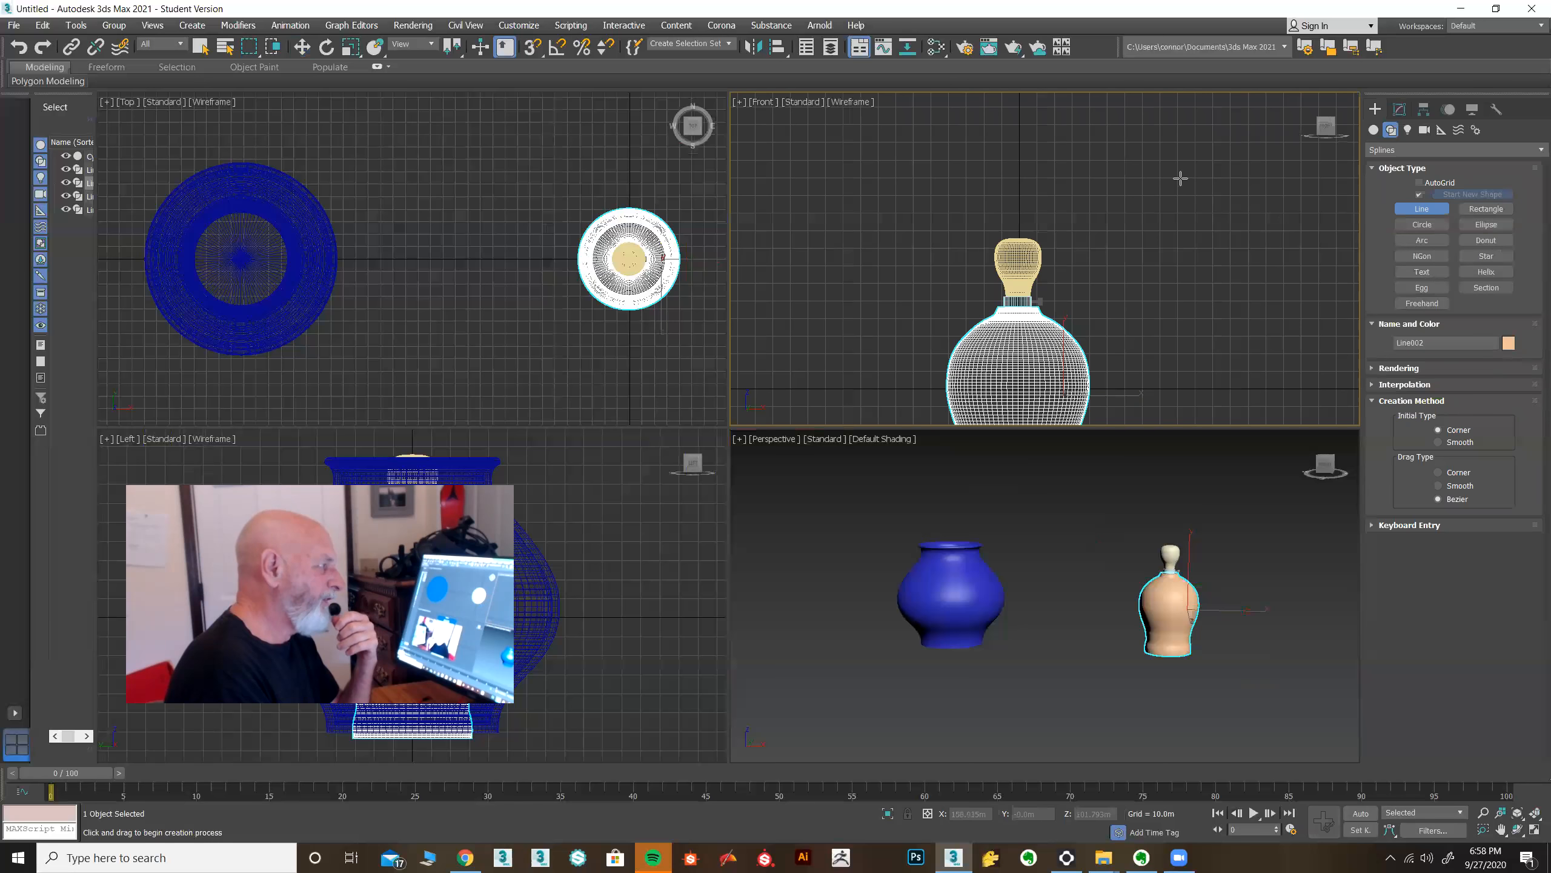
{"action": "left_click", "coordinate": [1101, 157]}
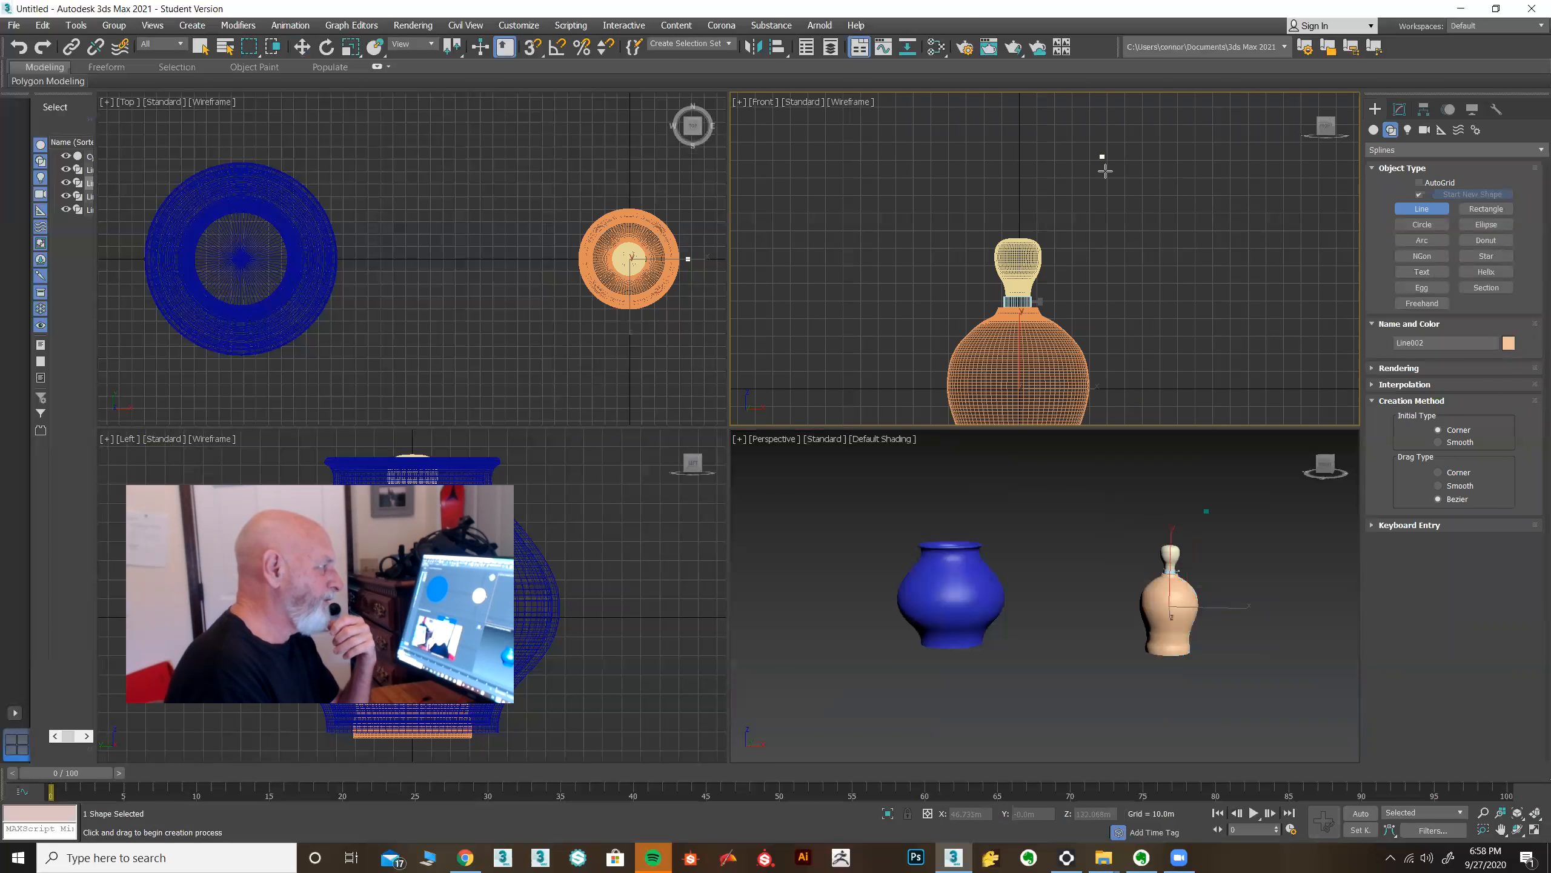
{"action": "left_click", "coordinate": [1140, 315]}
{"action": "right_click", "coordinate": [1141, 316]}
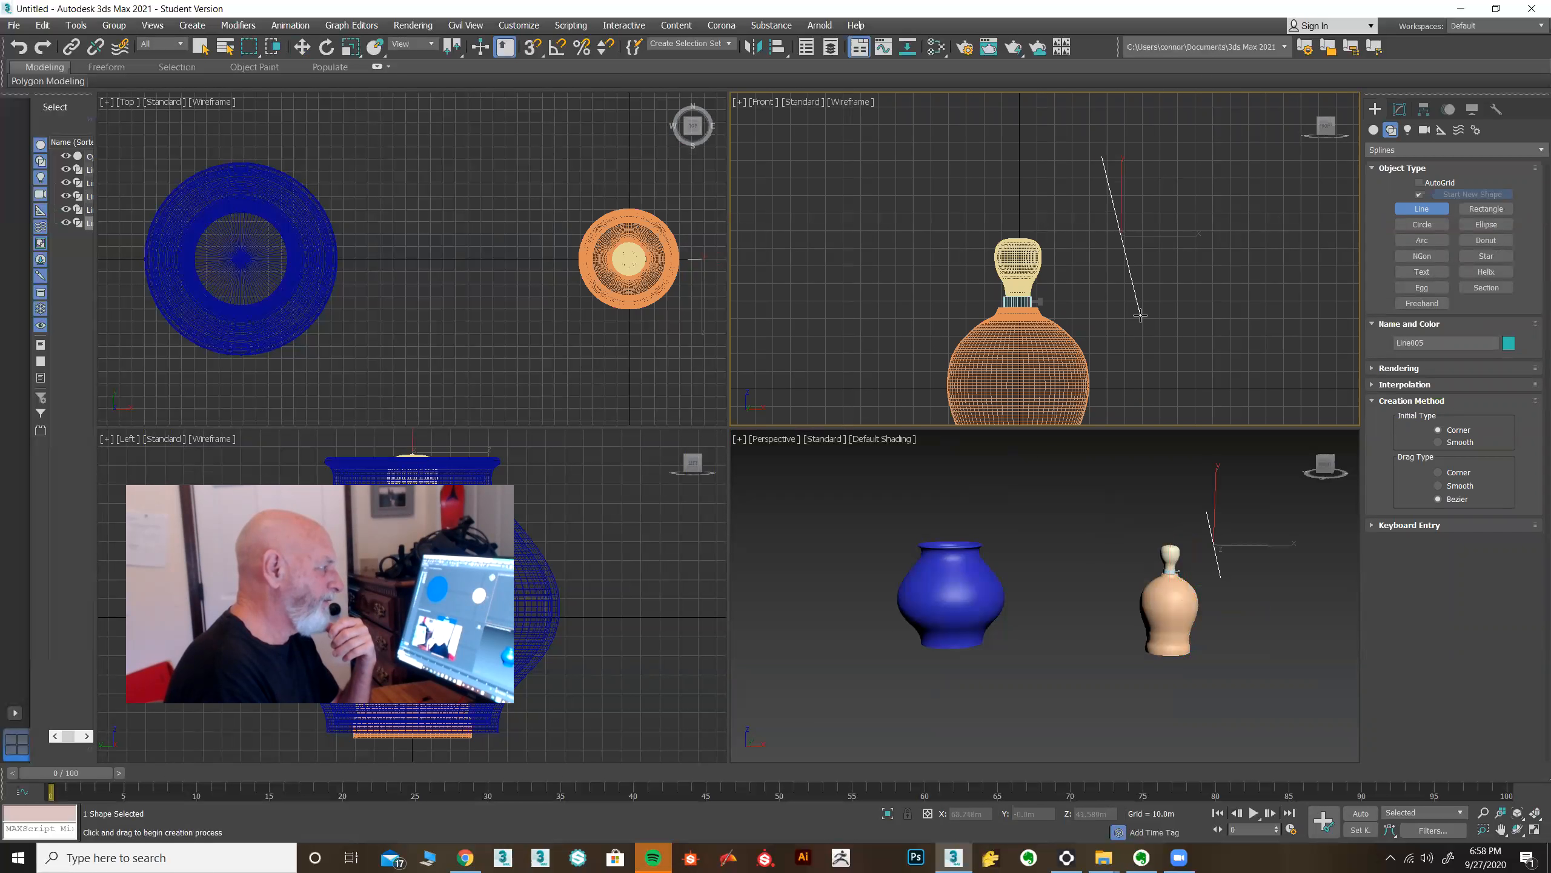
Apply a thin Outline to the line at the Spline level, then return to the Line level.
{"action": "left_click", "coordinate": [1401, 113]}
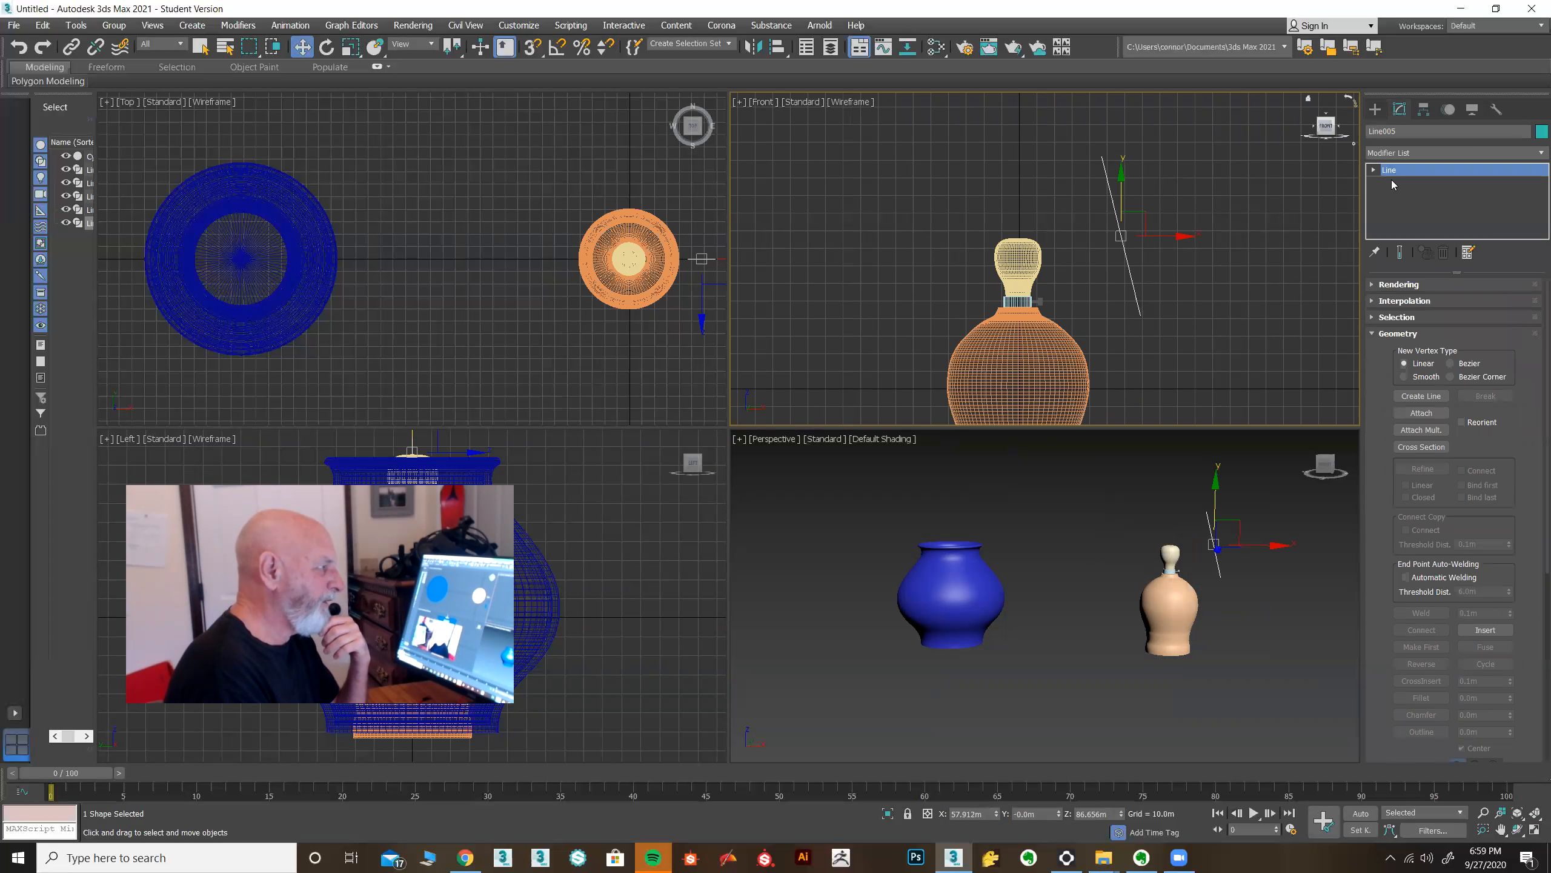
{"action": "left_click", "coordinate": [1373, 171]}
{"action": "left_click", "coordinate": [1399, 209]}
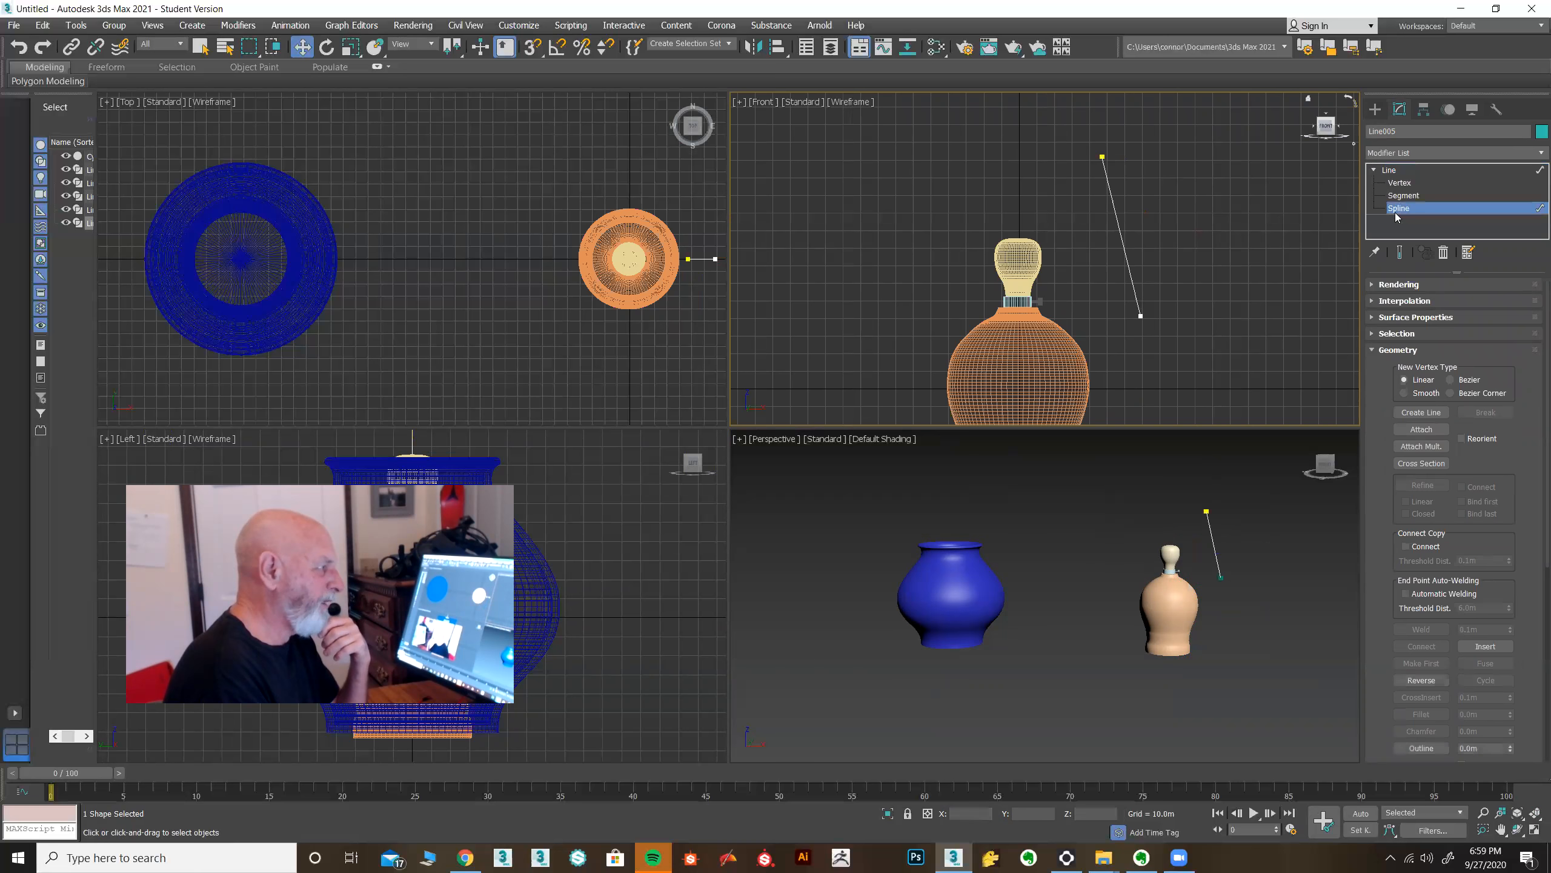
{"action": "scroll", "coordinate": [1390, 483], "scroll_direction": "down", "scroll_amount": 2}
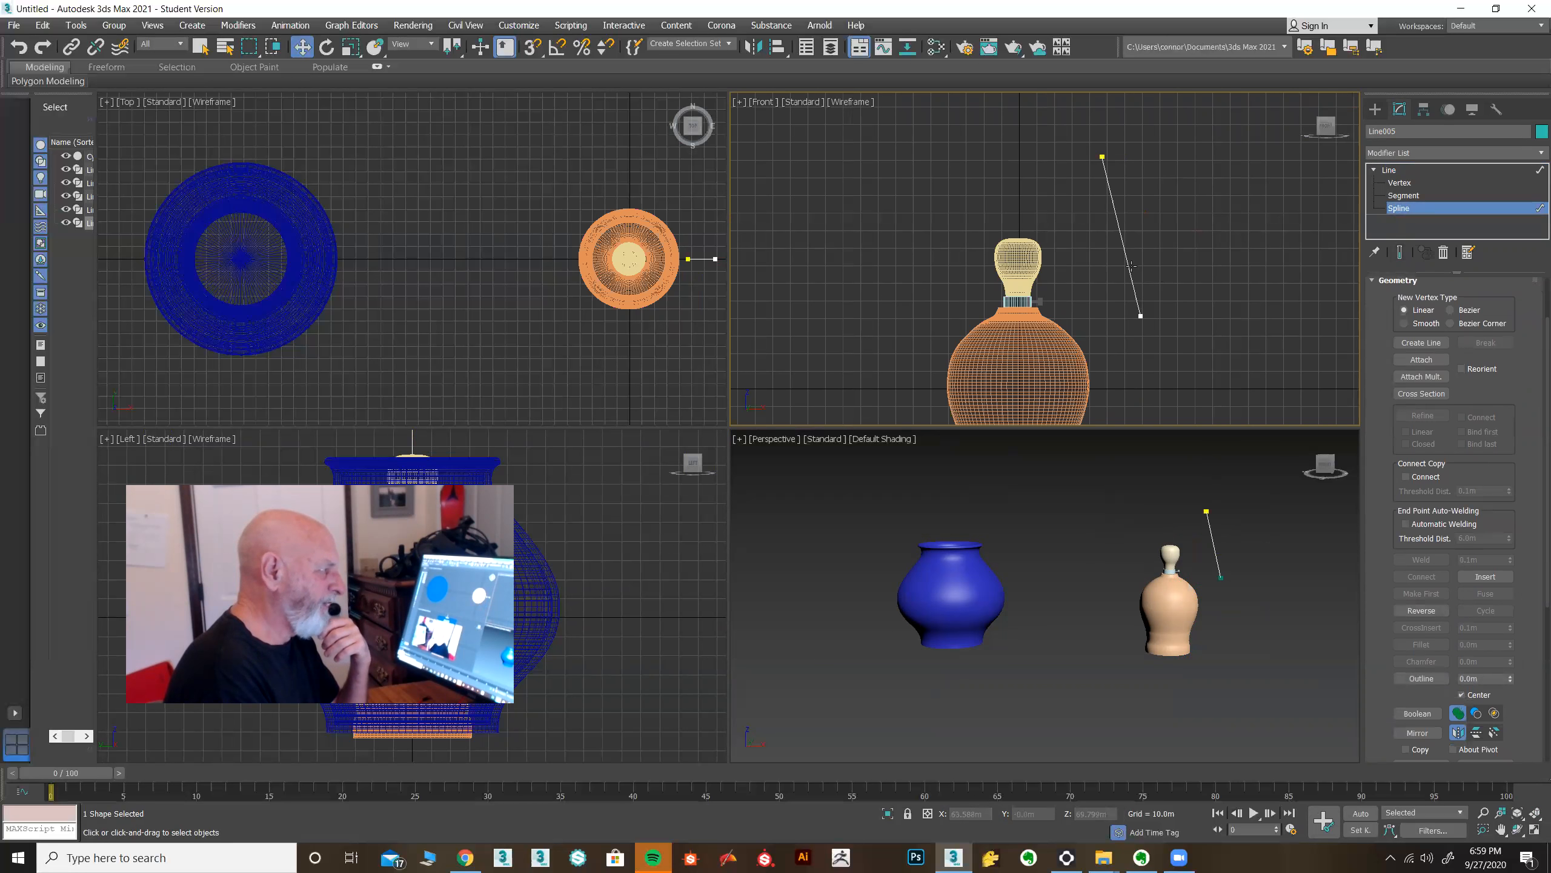
{"action": "scroll", "coordinate": [1375, 477], "scroll_direction": "down", "scroll_amount": 5}
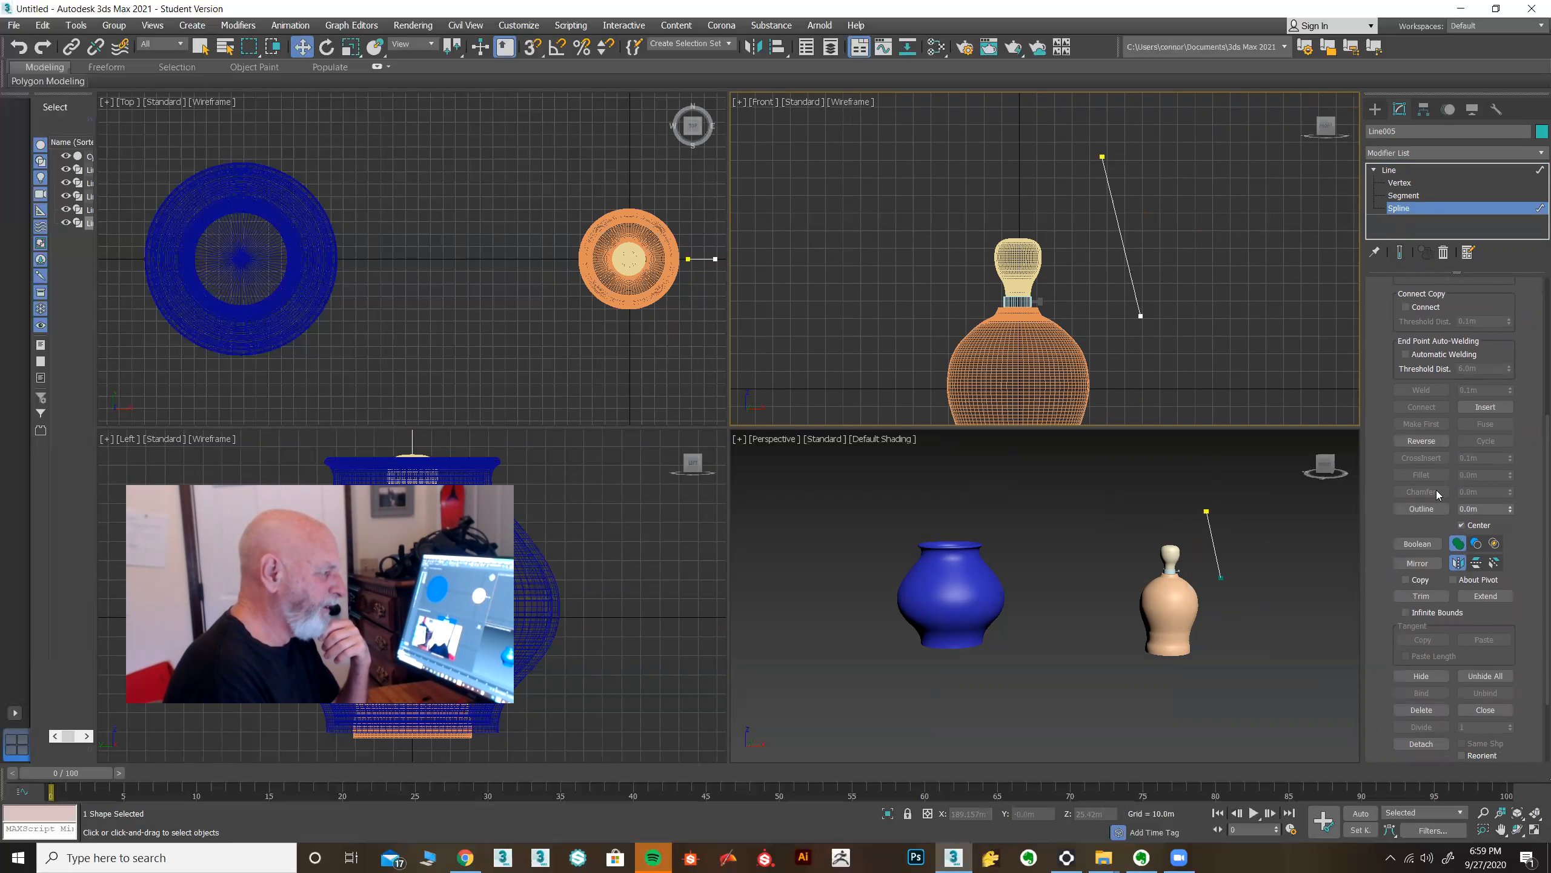
{"action": "left_click", "coordinate": [1441, 511]}
{"action": "left_click_drag", "start_coordinate": [1511, 514], "coordinate": [1511, 506]}
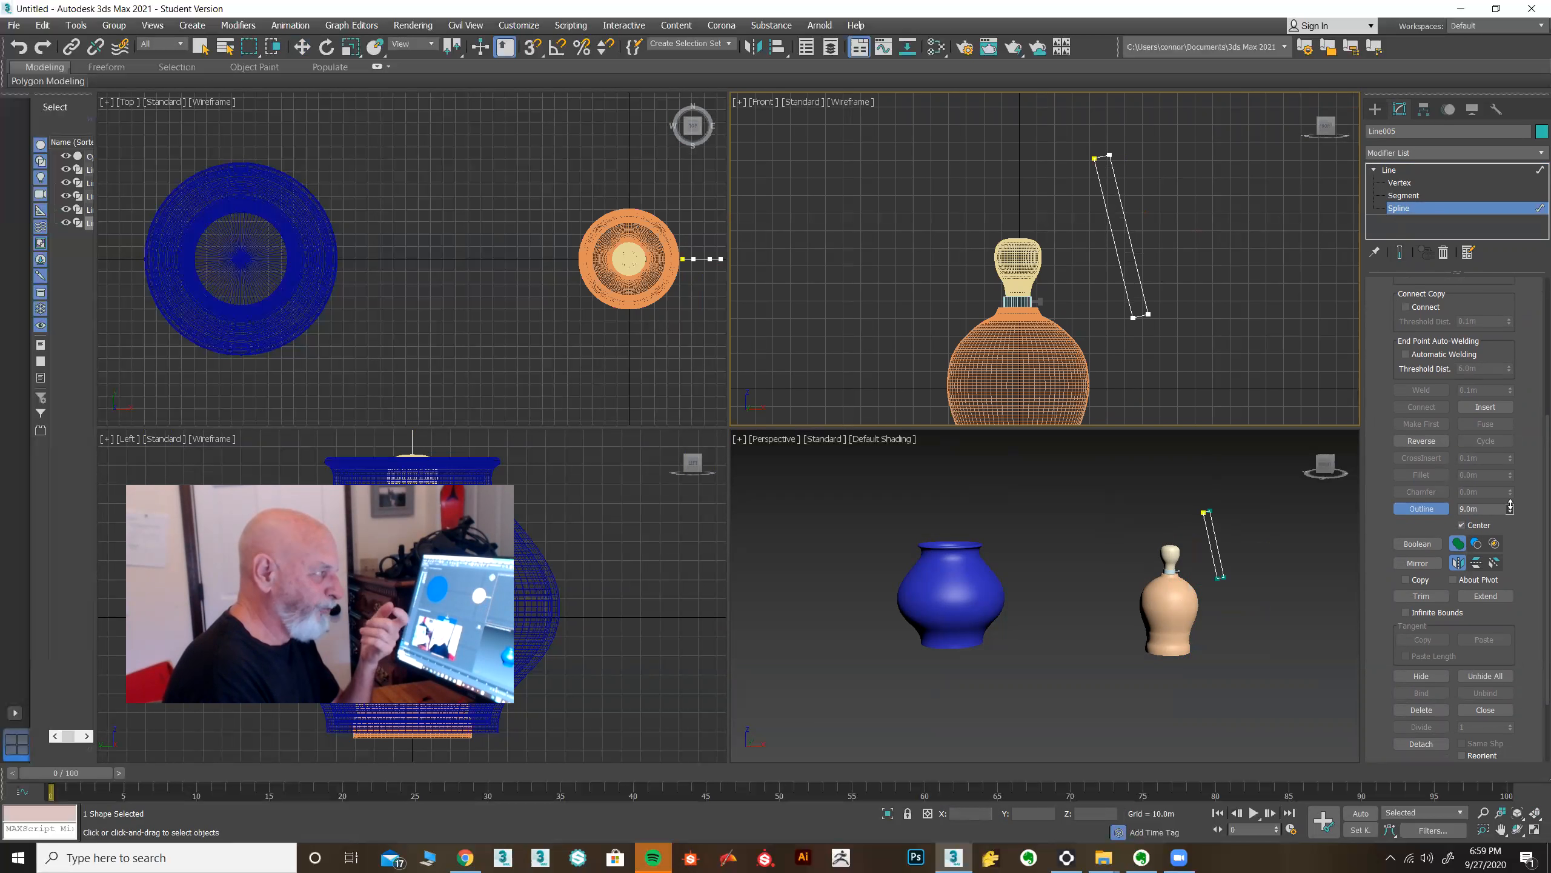
{"action": "left_click_drag", "start_coordinate": [1511, 506], "coordinate": [1511, 509]}
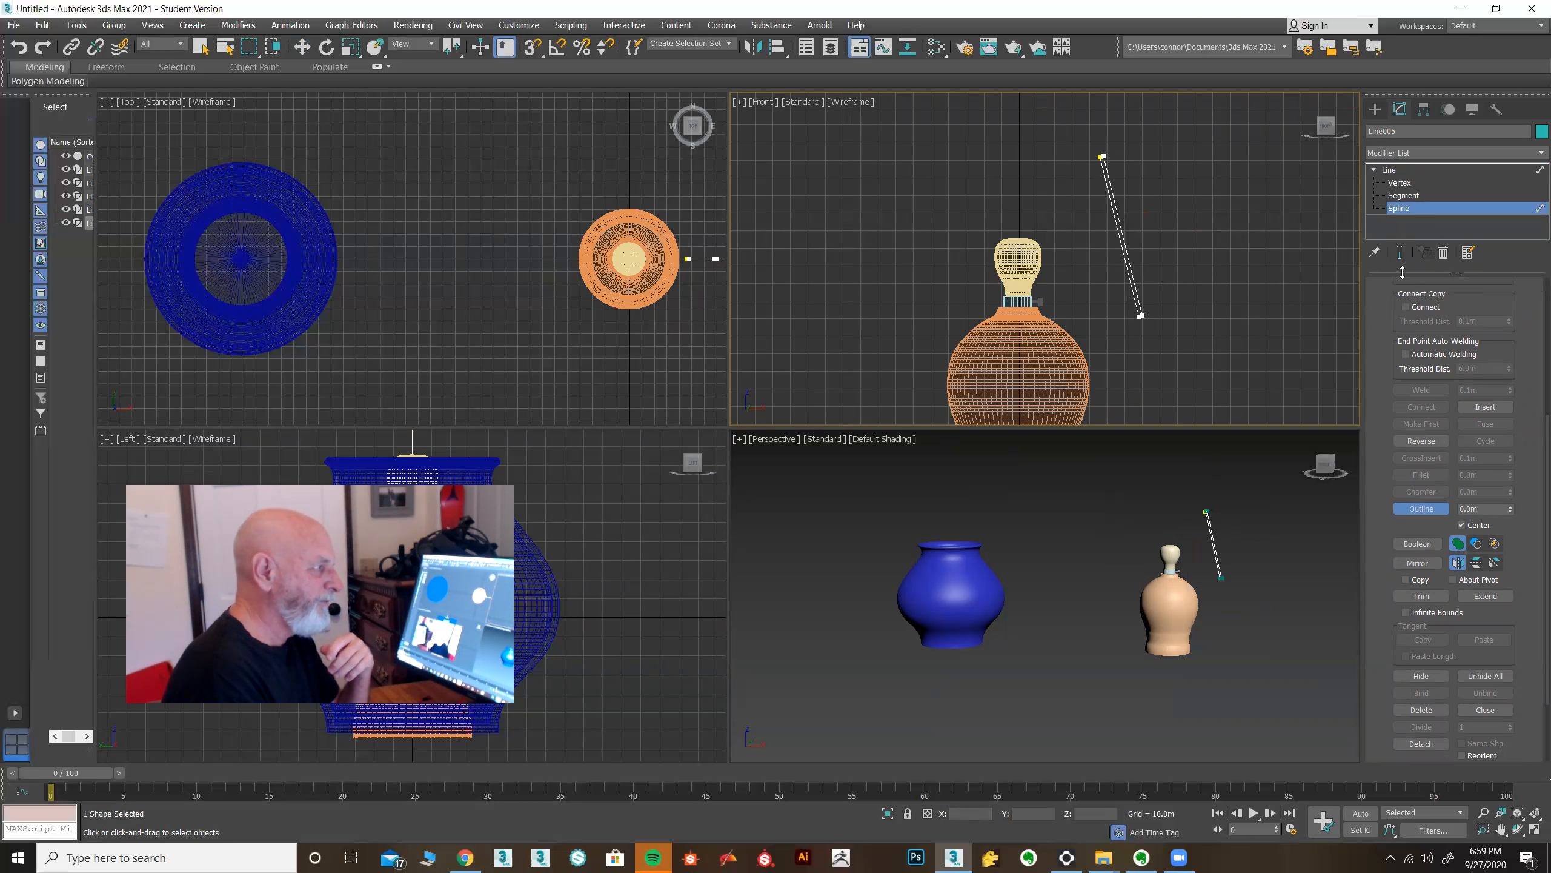
{"action": "left_click", "coordinate": [1392, 170]}
{"action": "key", "text": "w"}
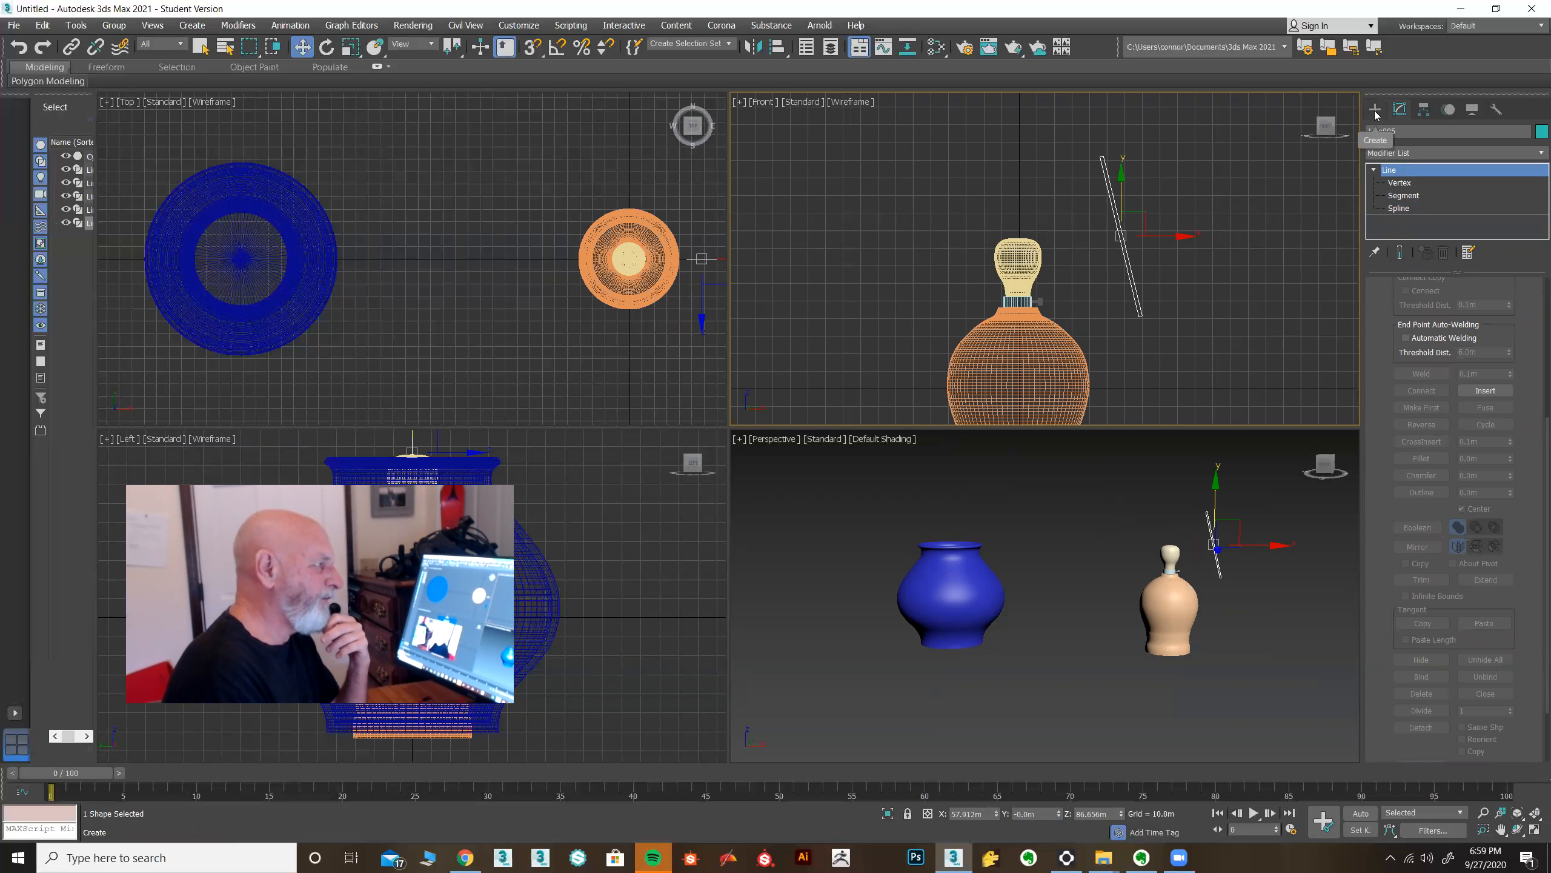
Add a Lathe modifier to the line and align it to Min.
{"action": "left_click", "coordinate": [1436, 151]}
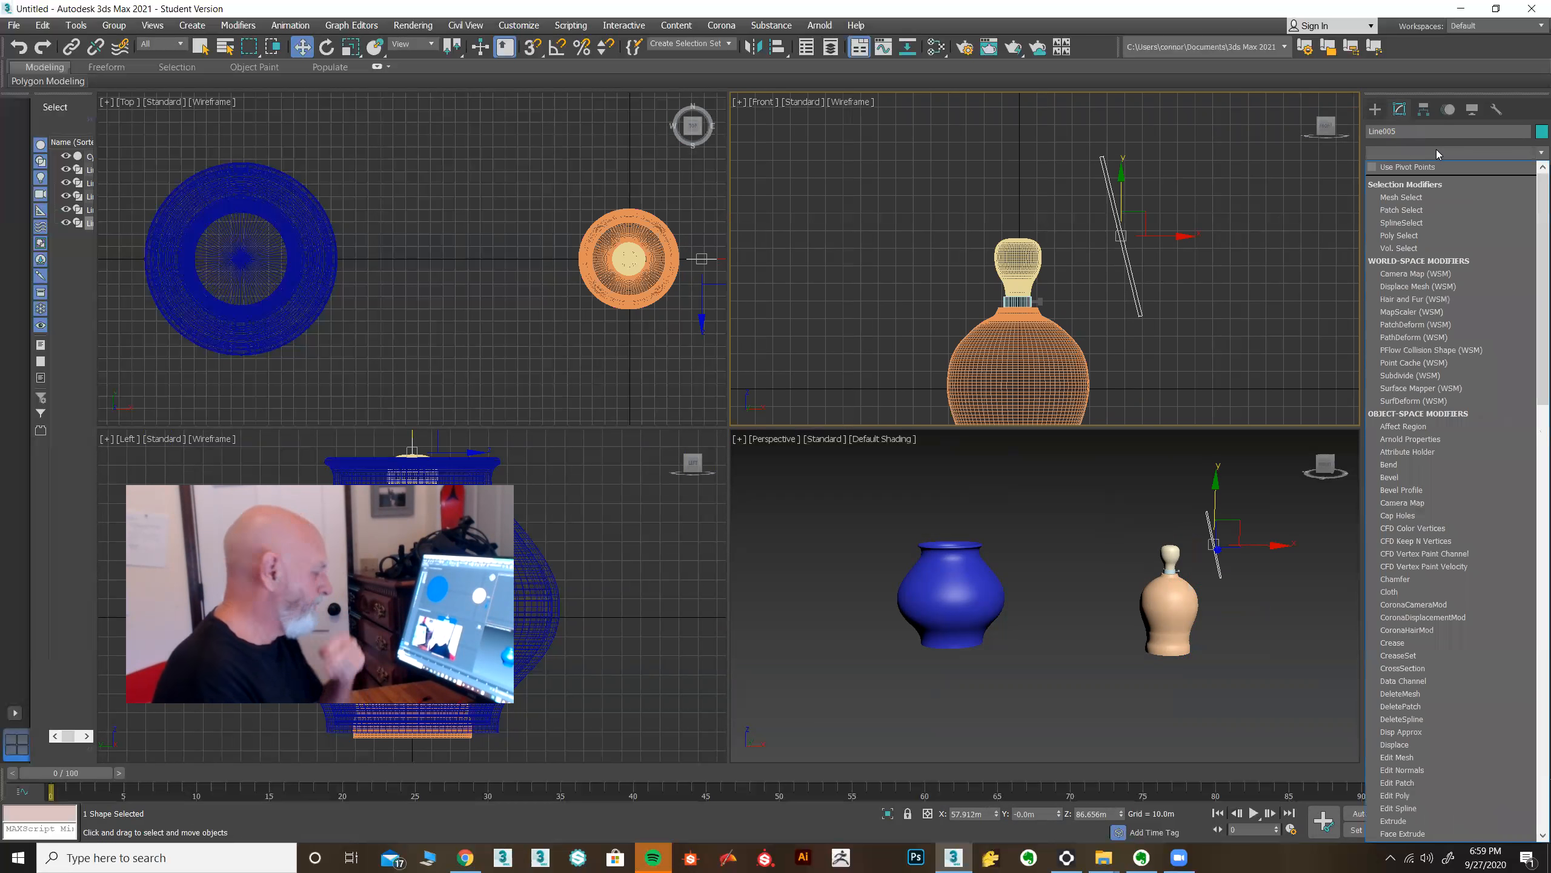
{"action": "key", "text": "l"}
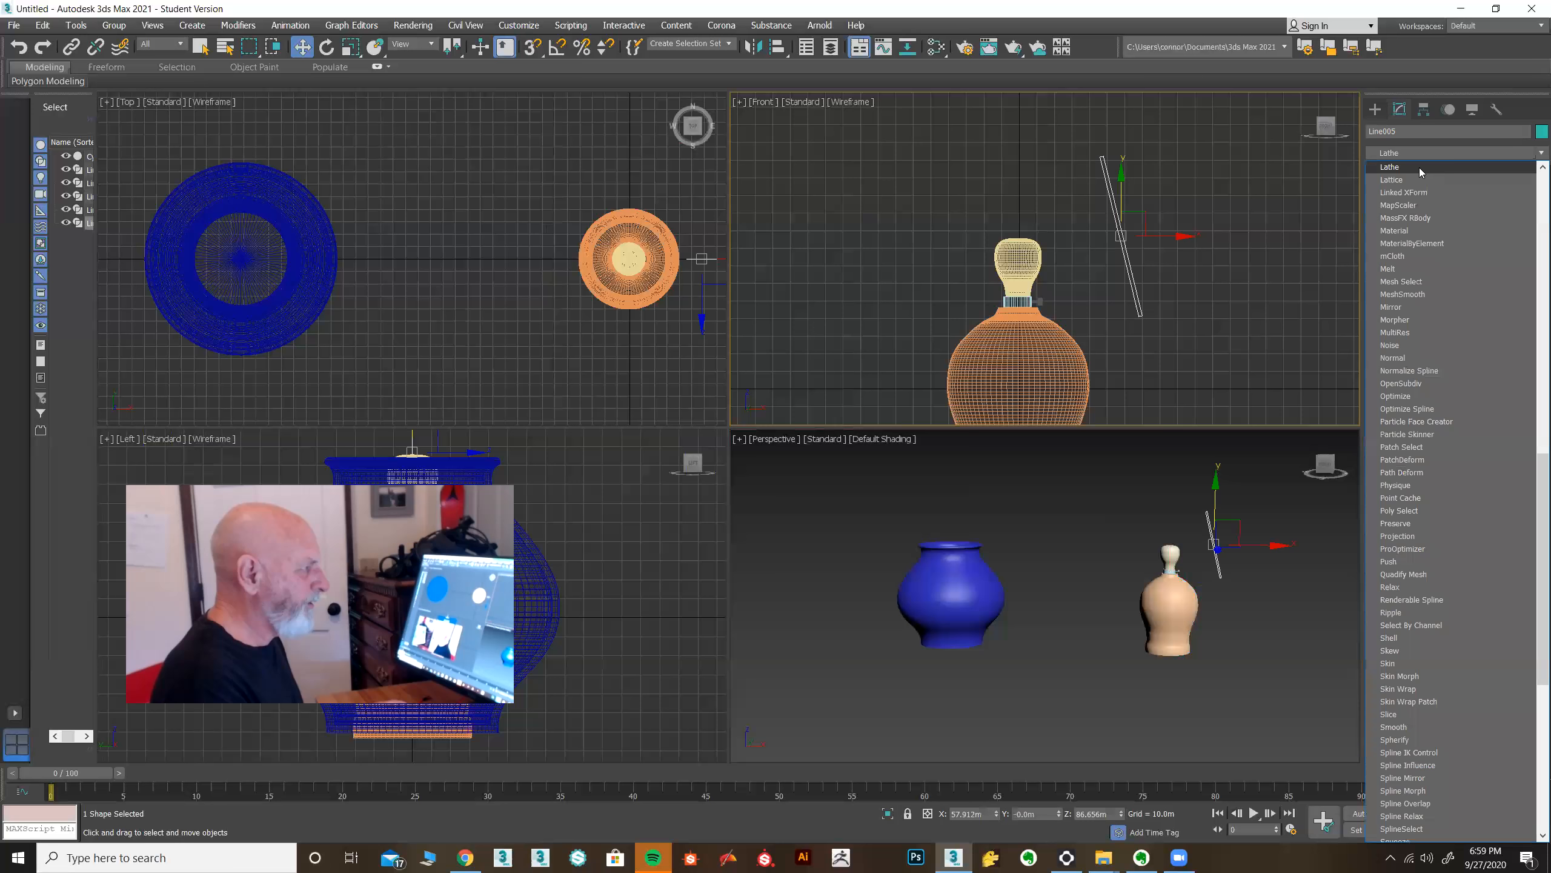
{"action": "left_click", "coordinate": [1419, 167]}
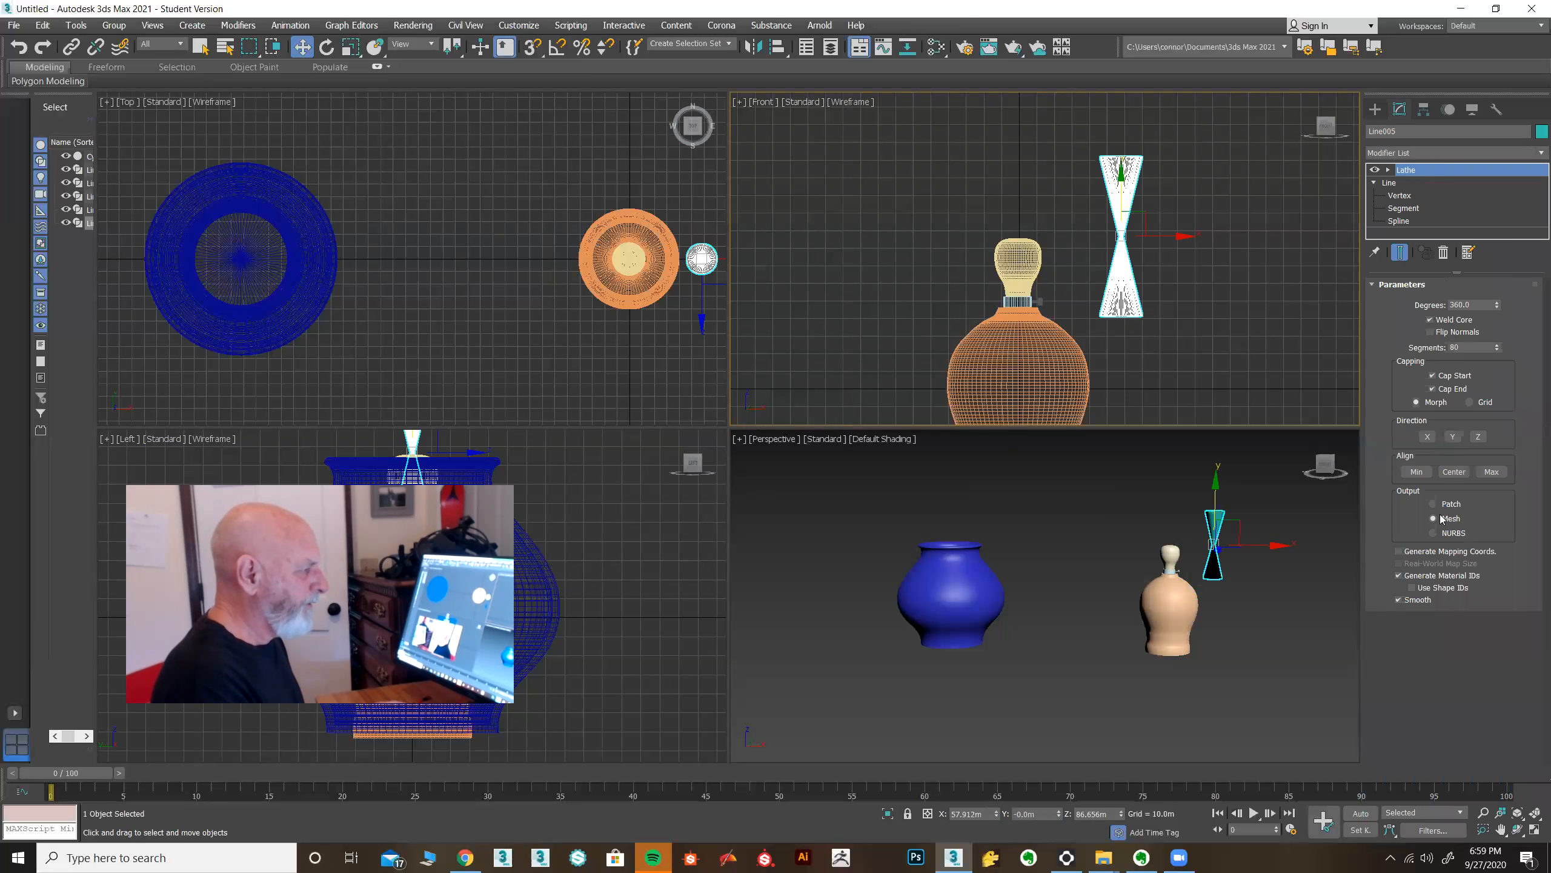
{"action": "left_click", "coordinate": [1416, 471]}
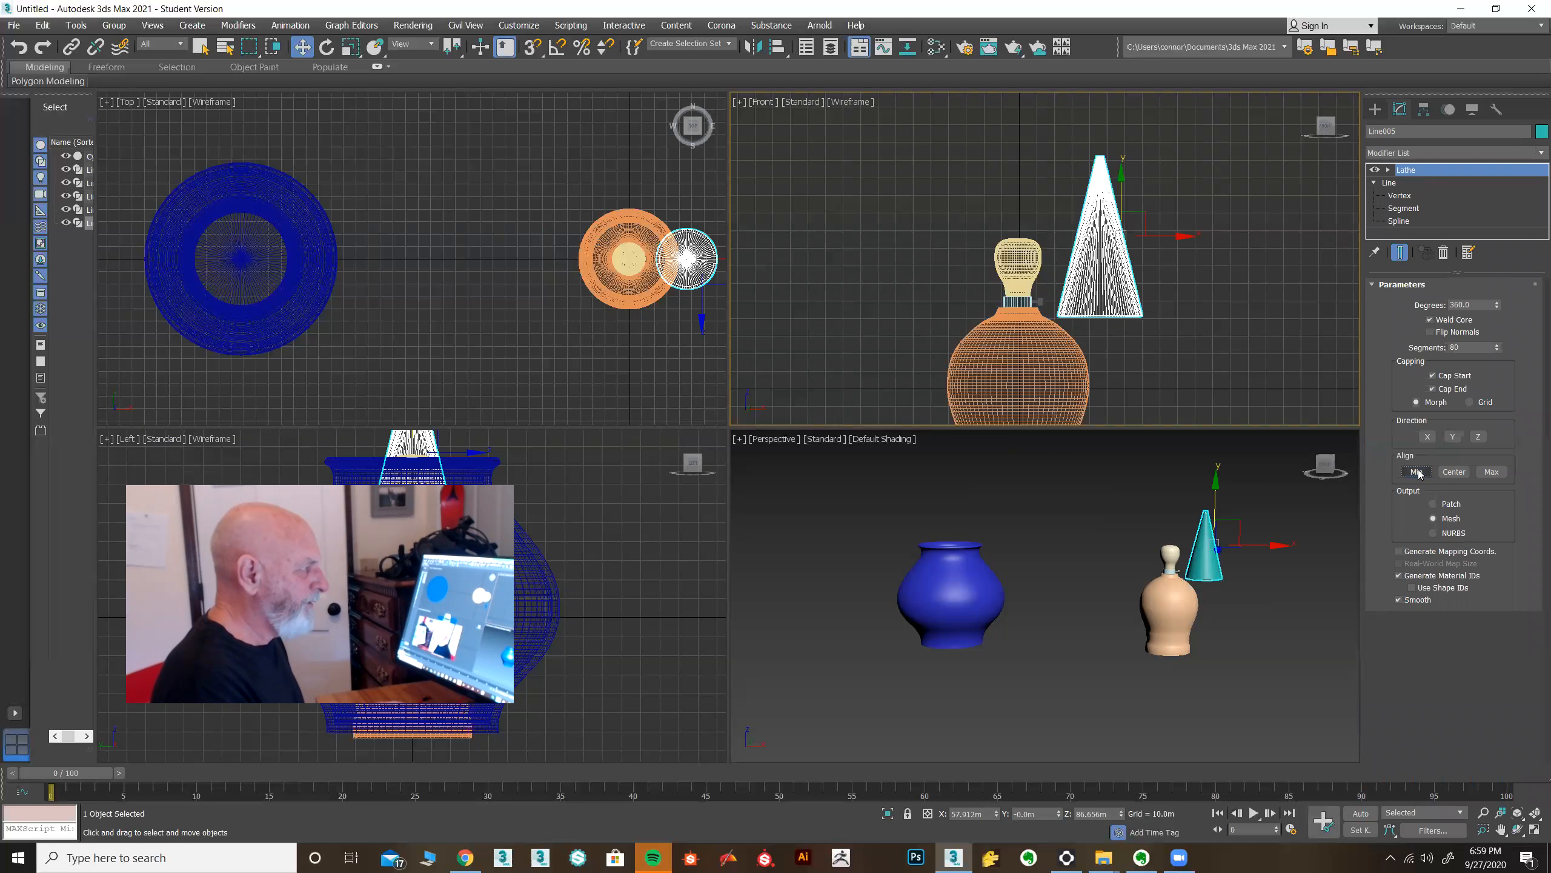
Move the Lathe axis to the vase's centre so the lathe forms a lampshade around the bulb.
{"action": "left_click", "coordinate": [1389, 170]}
{"action": "left_click", "coordinate": [1415, 183]}
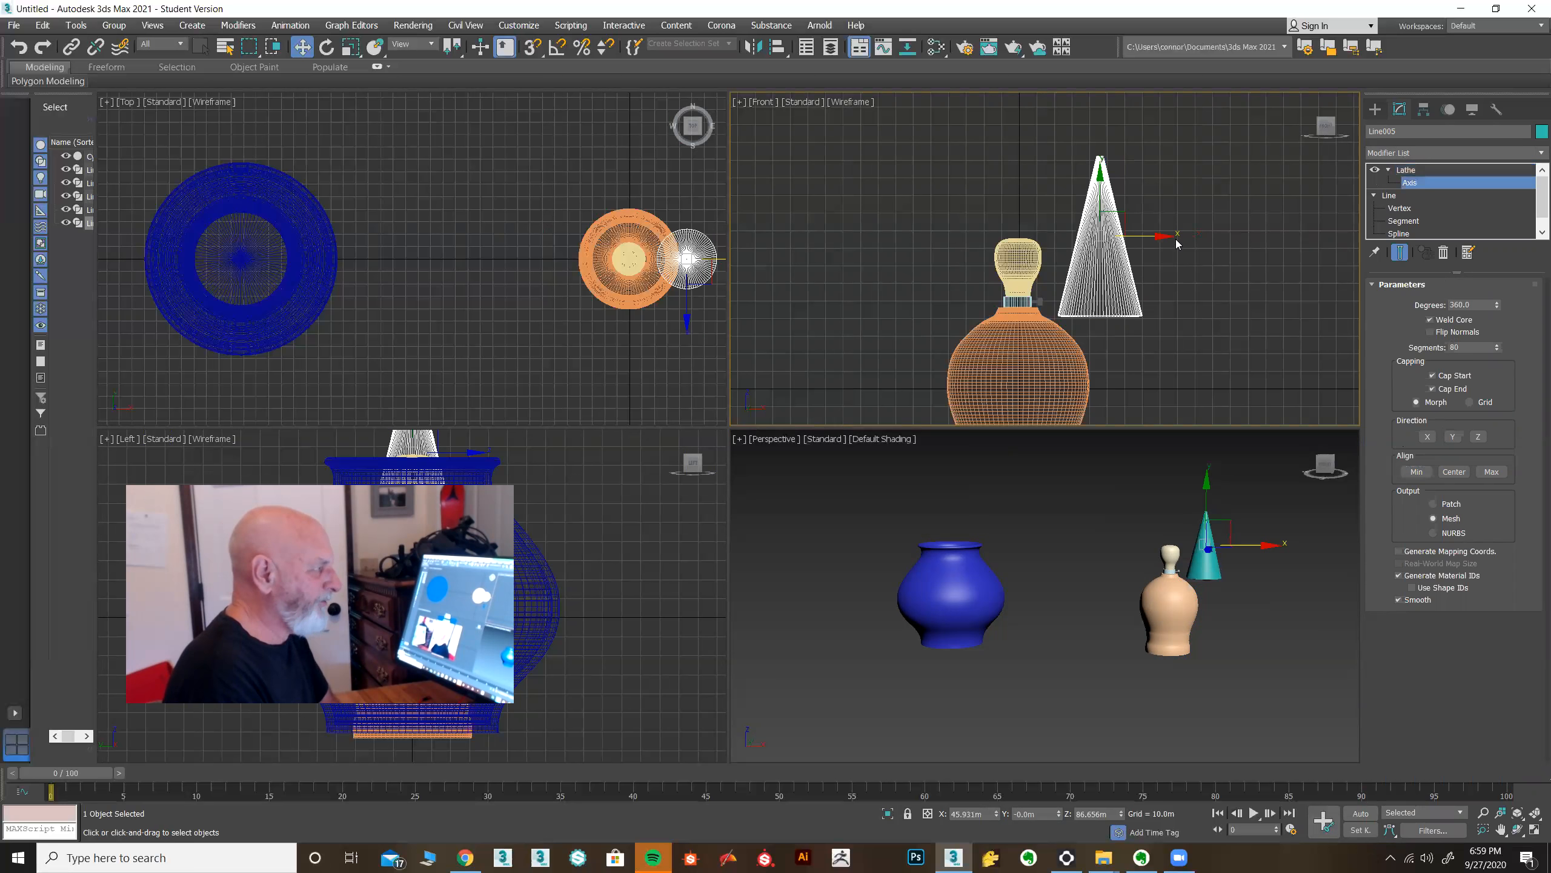
{"action": "left_click_drag", "start_coordinate": [1160, 235], "coordinate": [1081, 233]}
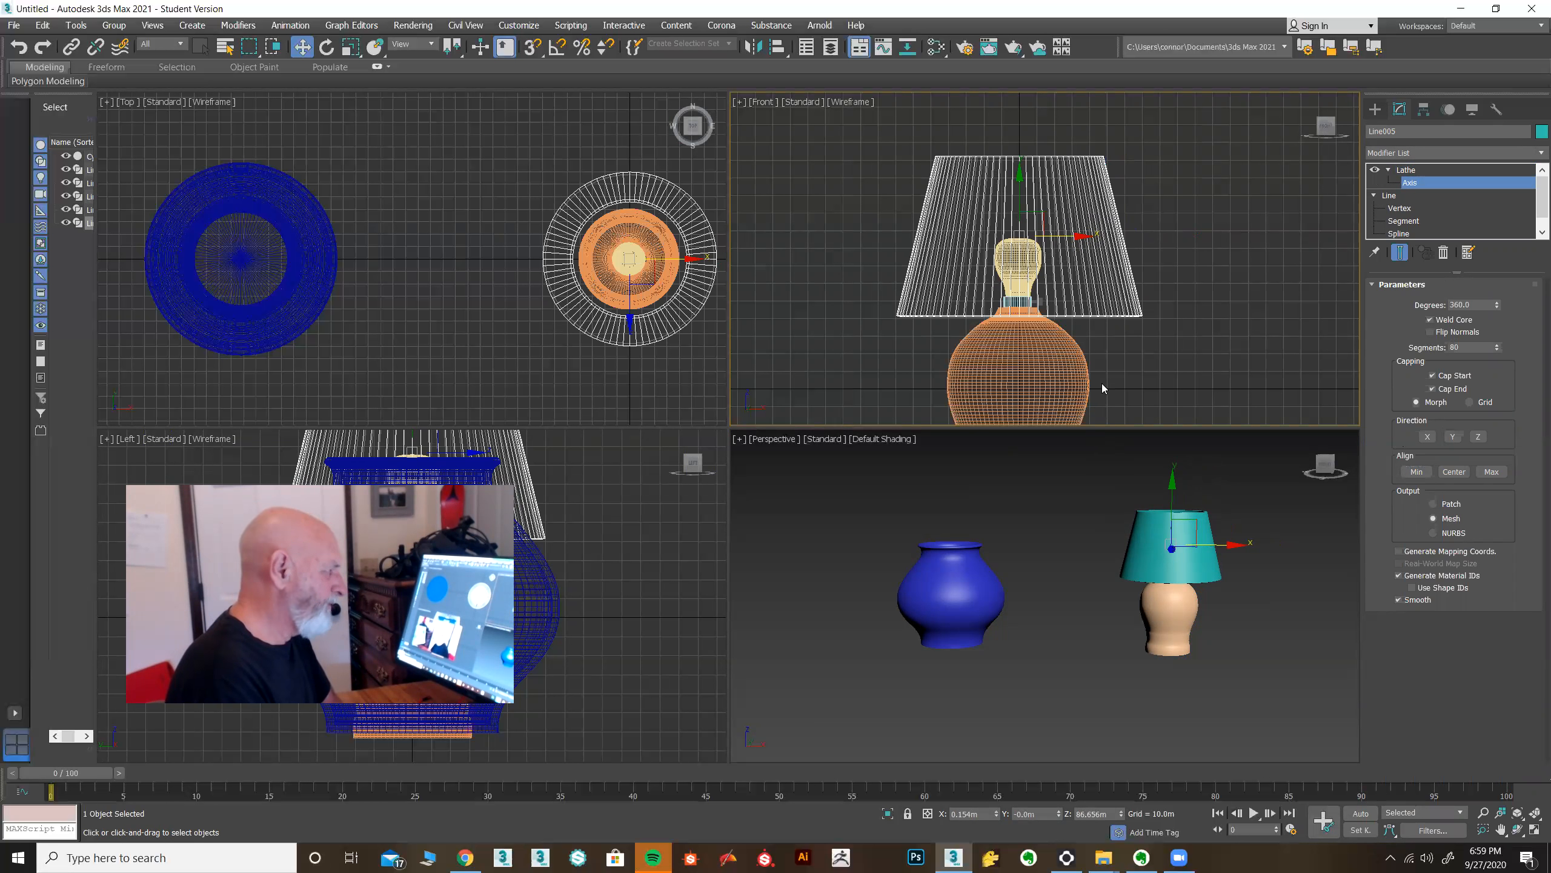
{"action": "left_click", "coordinate": [1406, 170]}
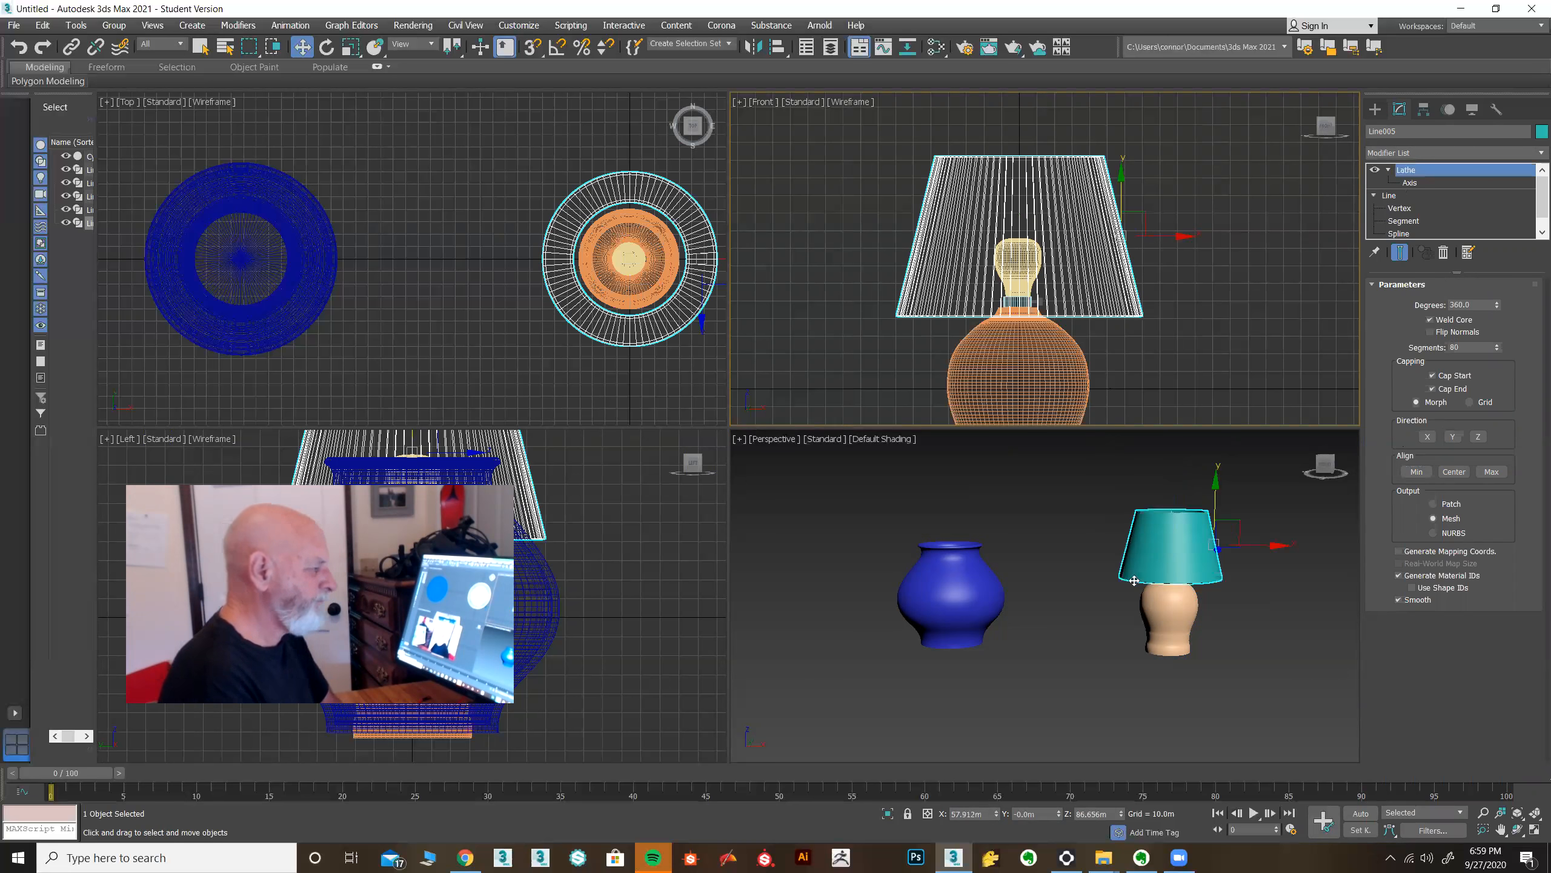
Inspect the lampshade on the vase in the Perspective view.
{"action": "middle_click_drag", "start_coordinate": [1101, 614], "coordinate": [859, 653], "text": "alt"}
{"action": "scroll", "coordinate": [1067, 561], "scroll_direction": "up", "scroll_amount": 5}
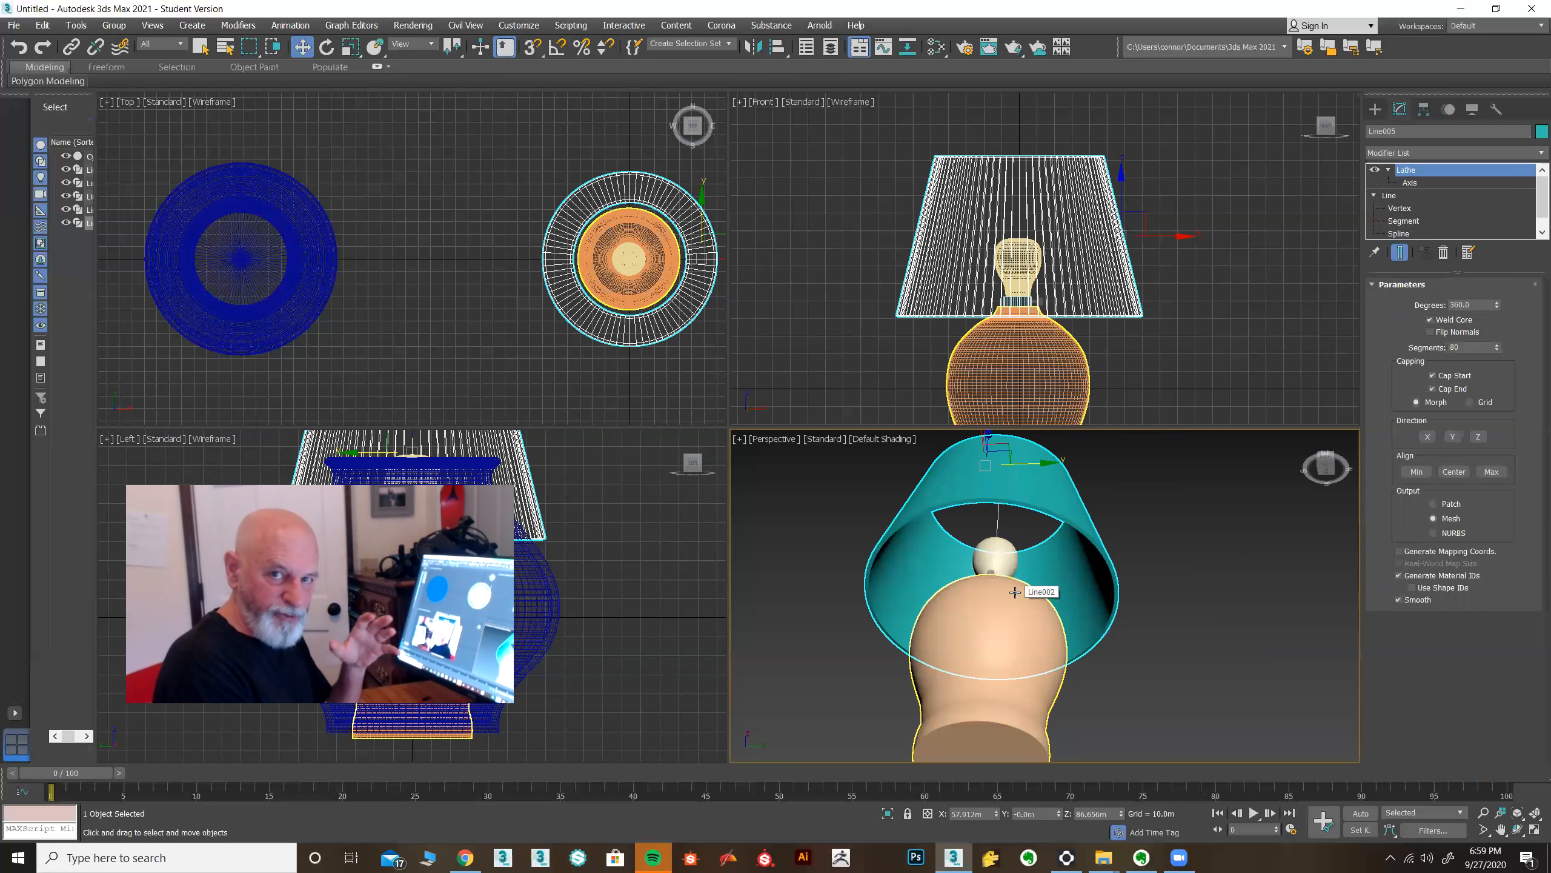
{"action": "middle_click_drag", "start_coordinate": [1029, 612], "coordinate": [1004, 554], "text": "alt"}
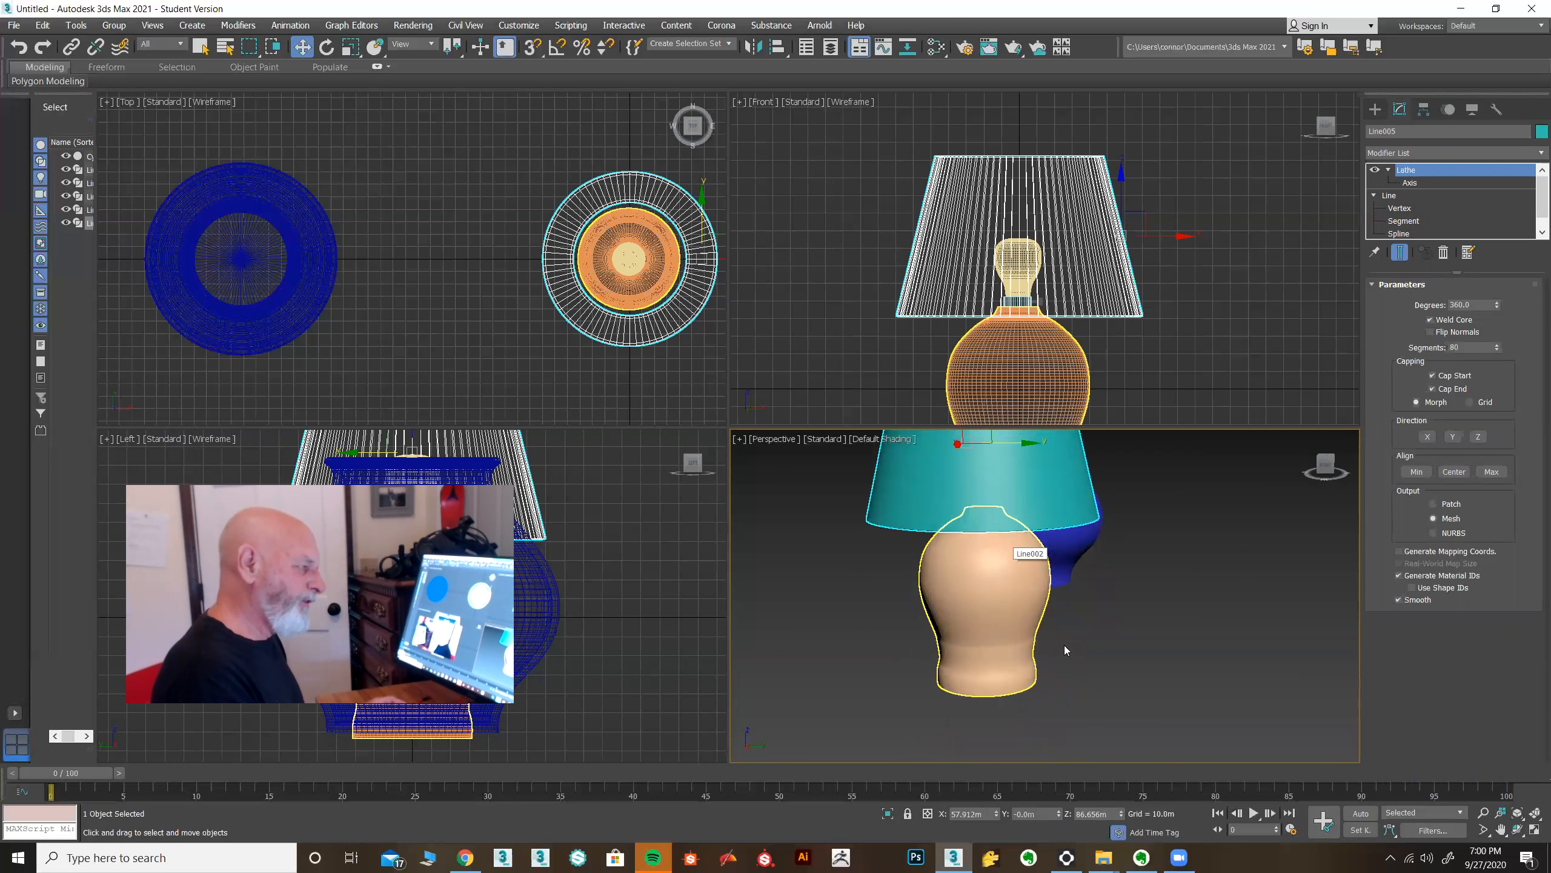
{"action": "middle_click_drag", "start_coordinate": [1061, 687], "coordinate": [1233, 687], "text": "alt"}
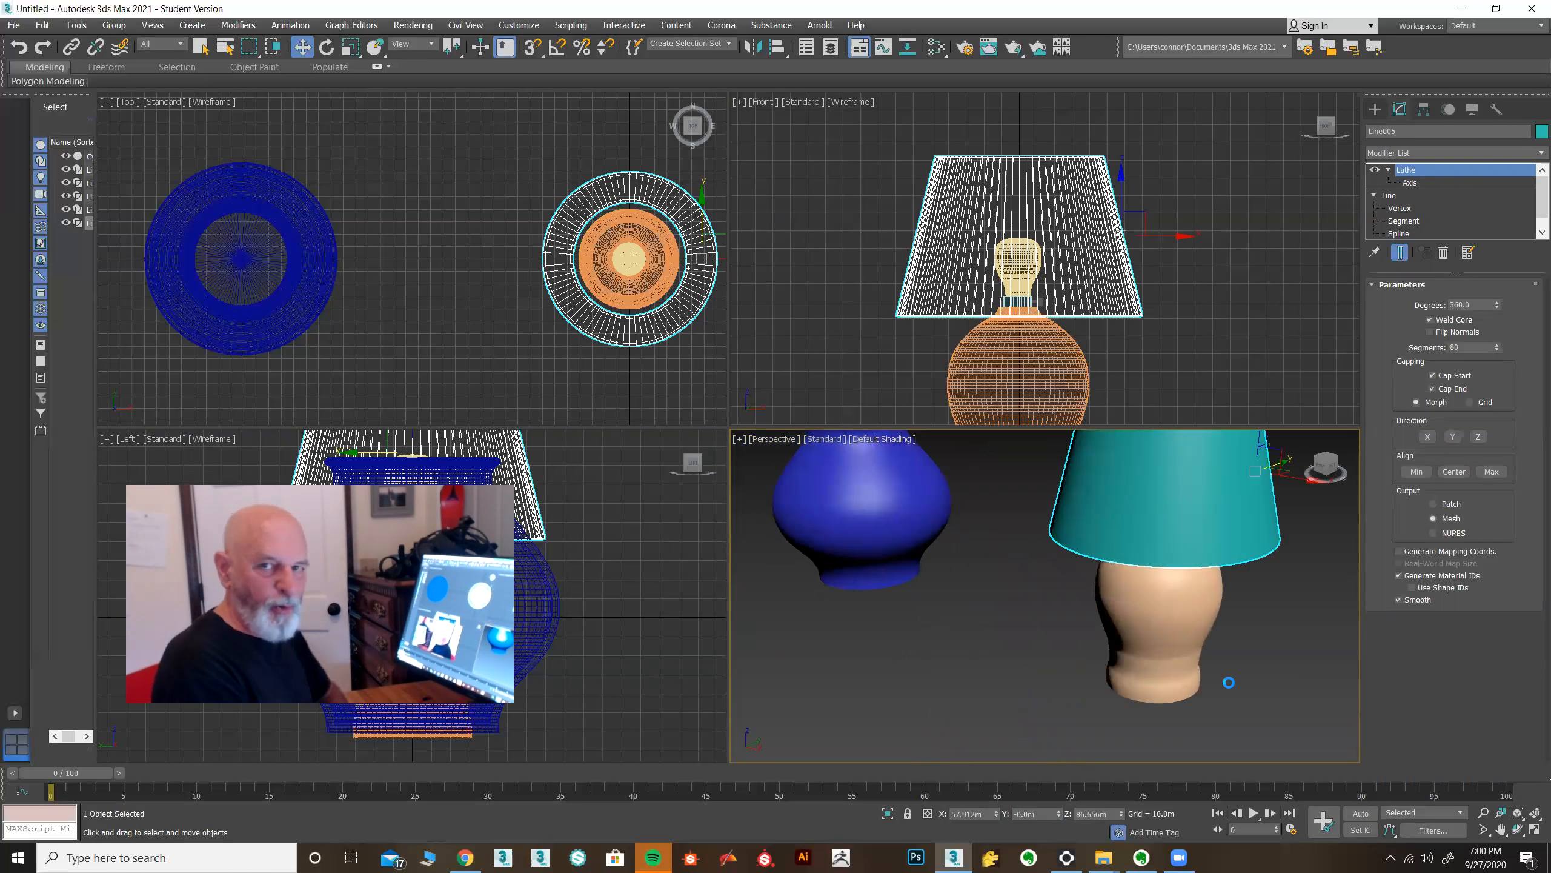
Draw a ChamferBox tabletop about 524 by 1127 m, about 15.6 m thick, under the objects in the Top view.
{"action": "left_click", "coordinate": [1376, 108]}
{"action": "scroll", "coordinate": [420, 326], "scroll_direction": "down", "scroll_amount": 4}
{"action": "scroll", "coordinate": [418, 328], "scroll_direction": "down", "scroll_amount": 2}
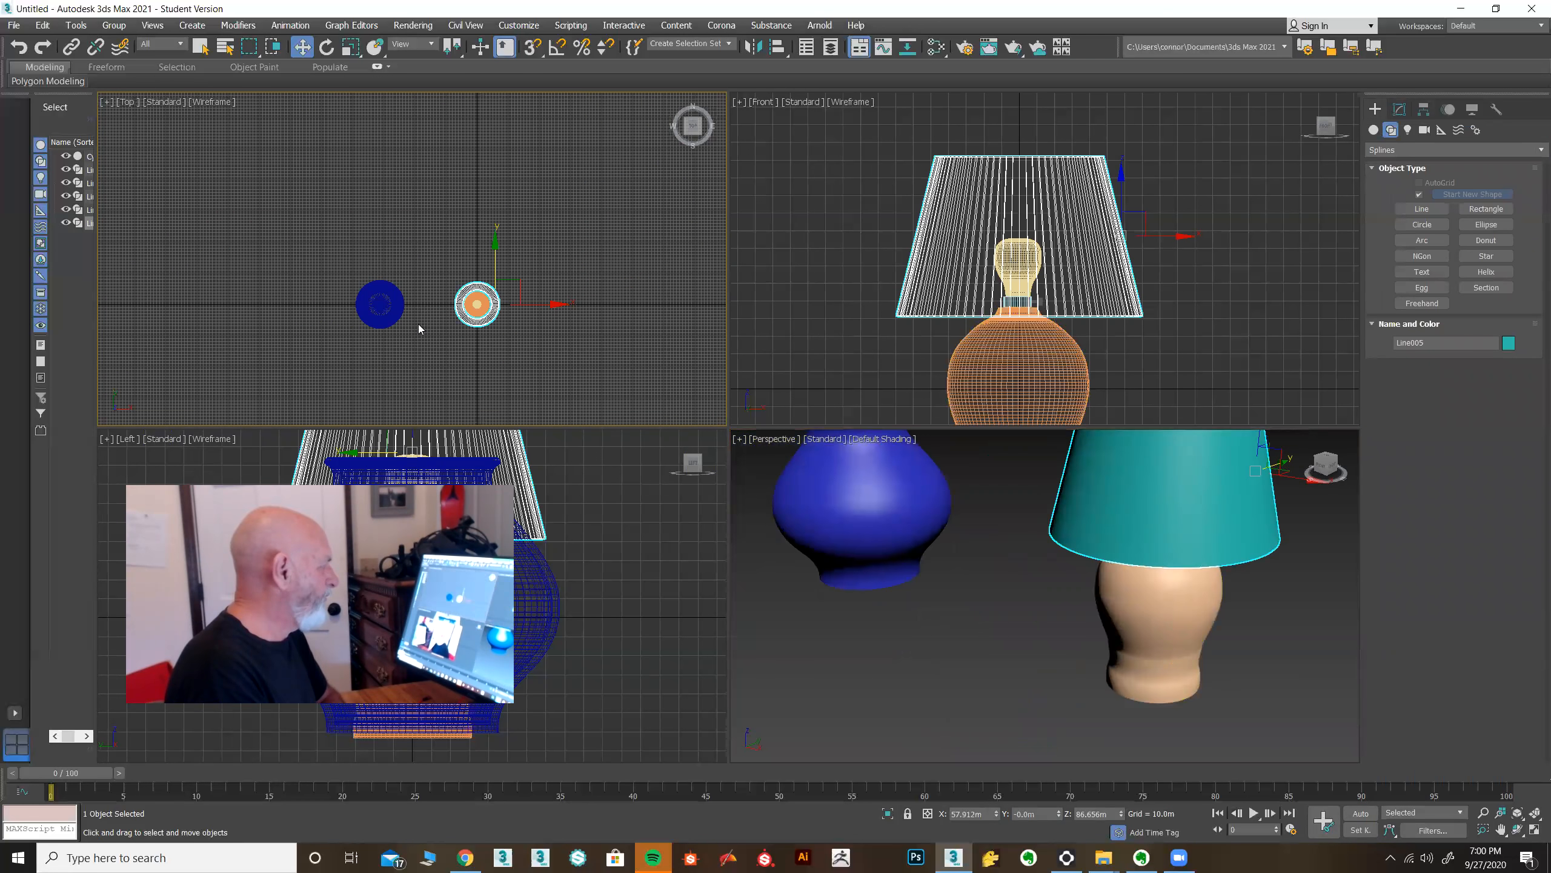
{"action": "left_click", "coordinate": [1375, 130]}
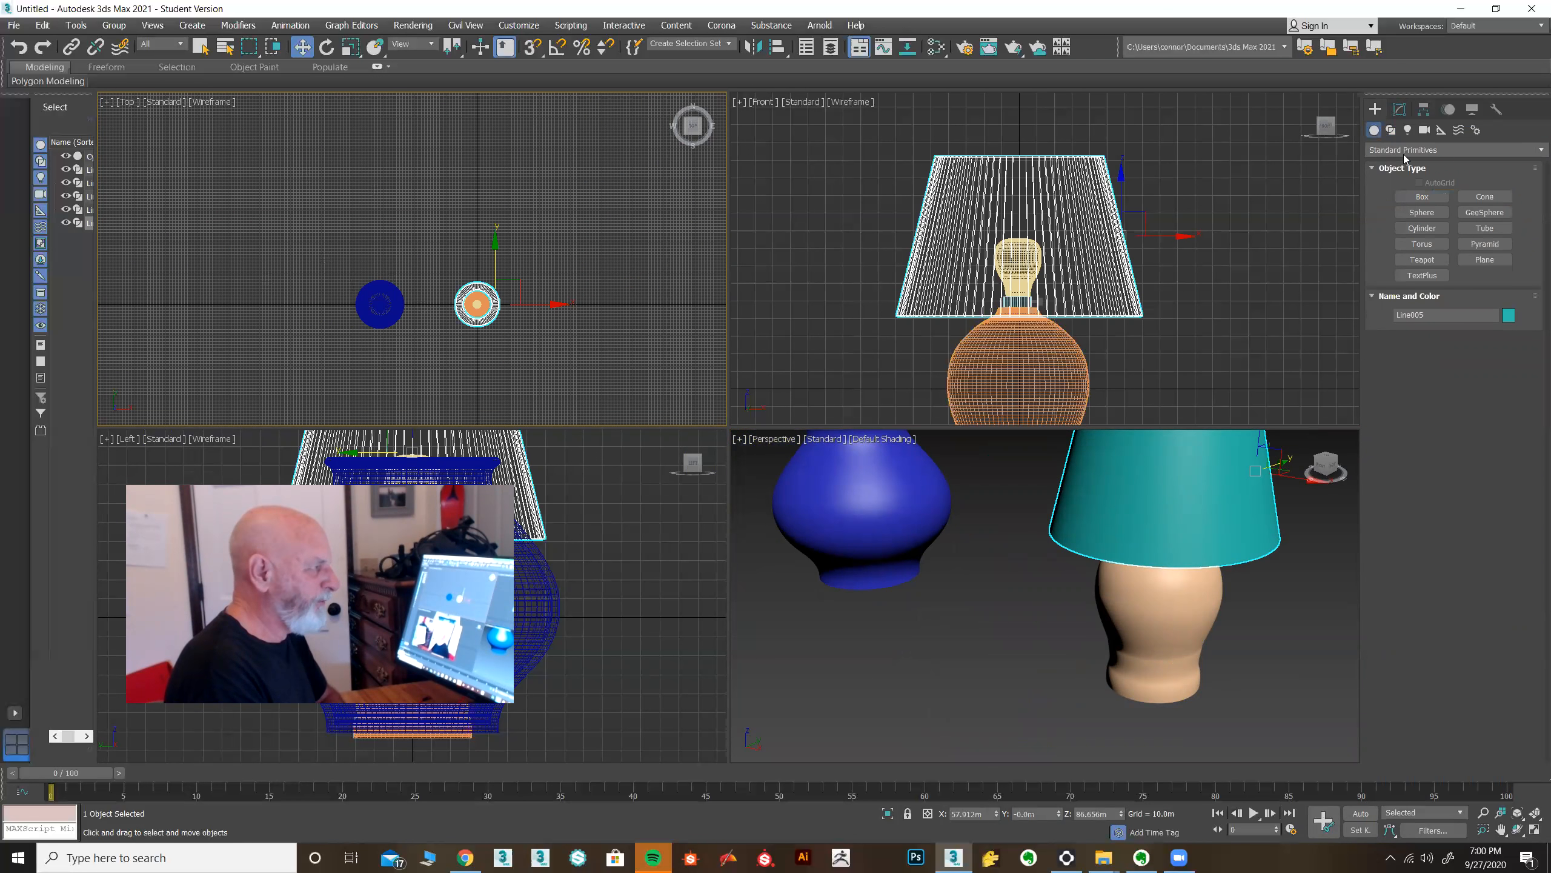
{"action": "left_click", "coordinate": [1421, 197]}
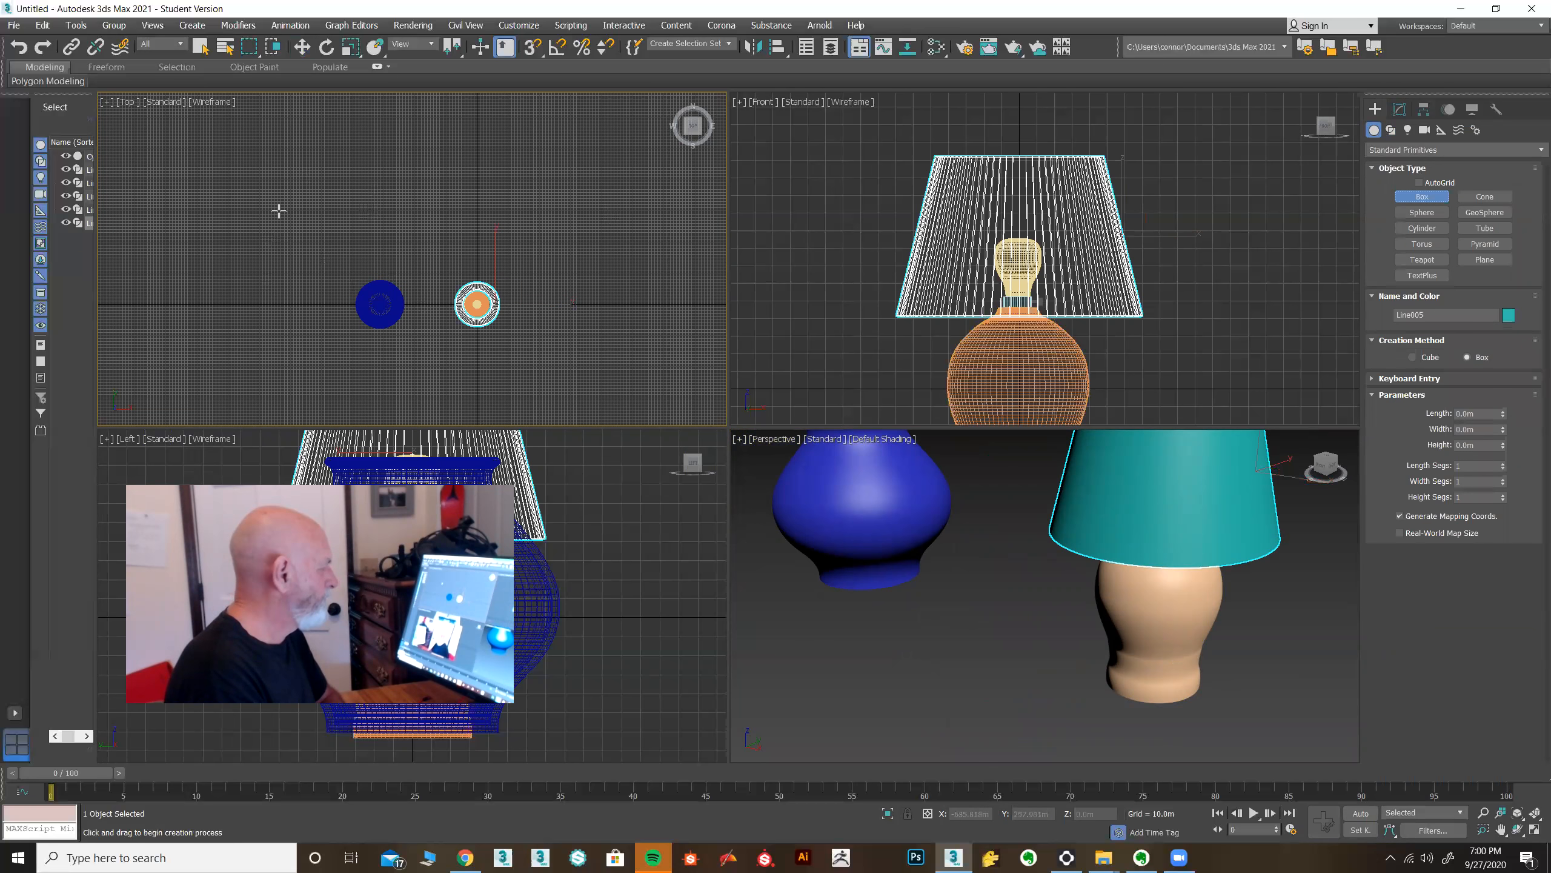
{"action": "left_click", "coordinate": [1396, 153]}
{"action": "left_click", "coordinate": [1399, 164]}
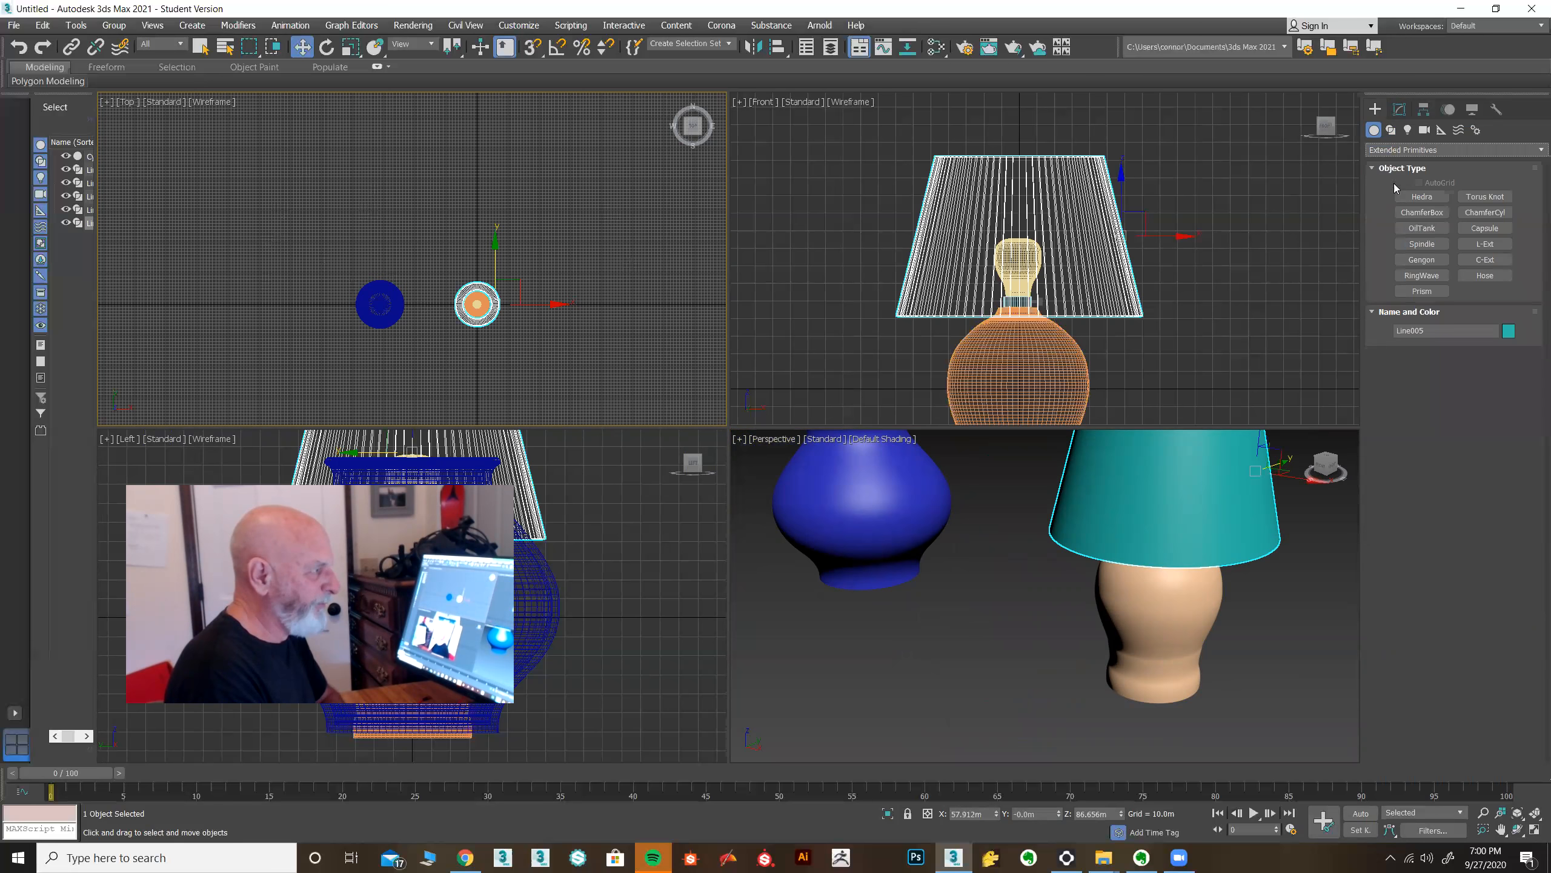
{"action": "left_click", "coordinate": [1426, 212]}
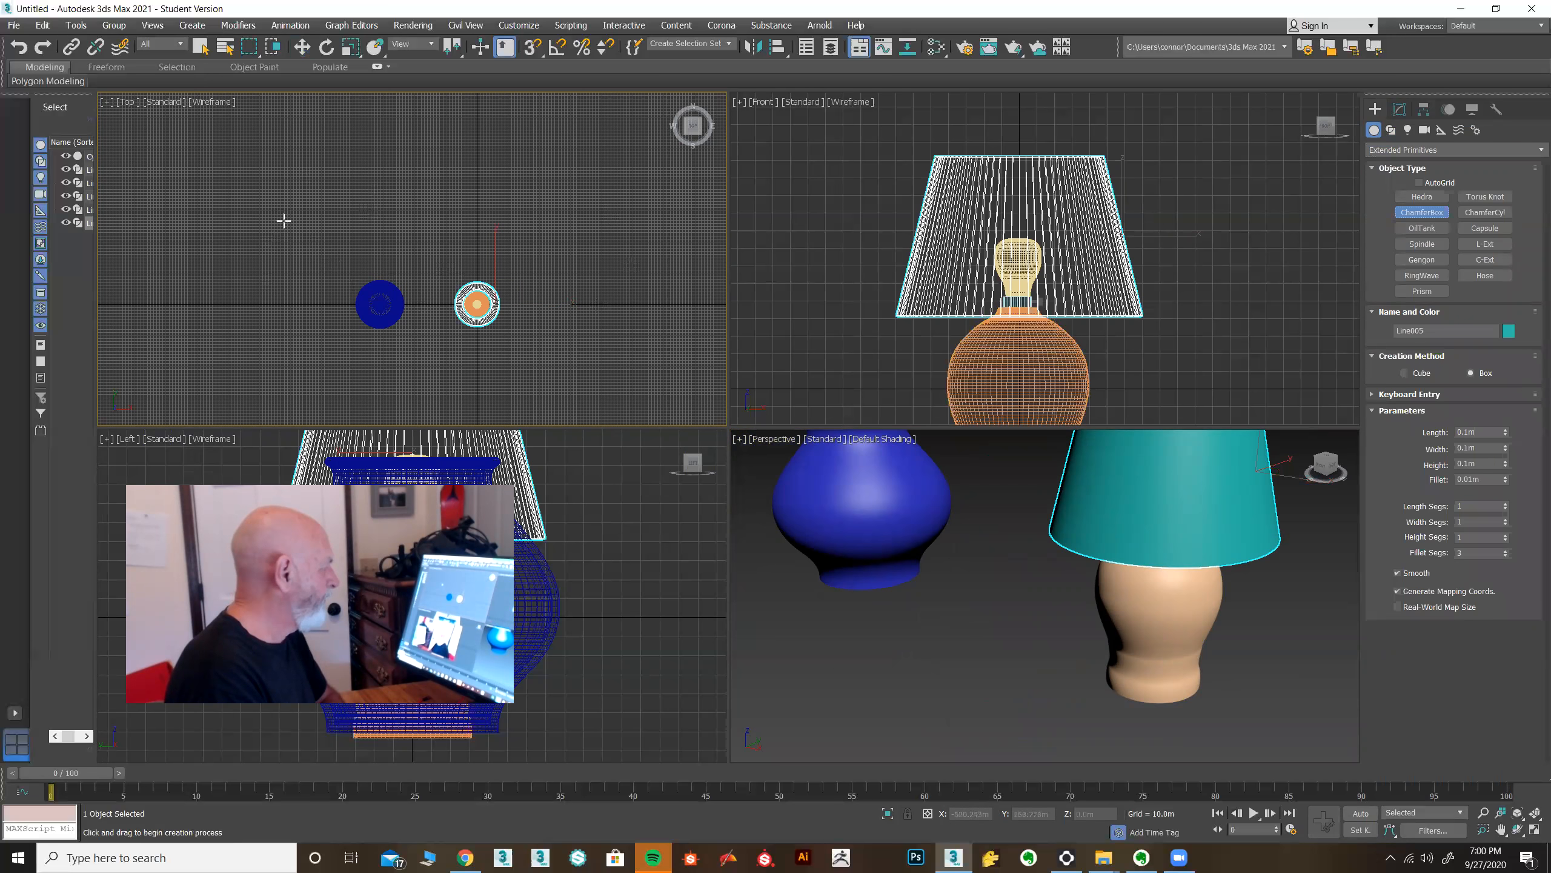
{"action": "left_click_drag", "start_coordinate": [266, 219], "coordinate": [618, 382]}
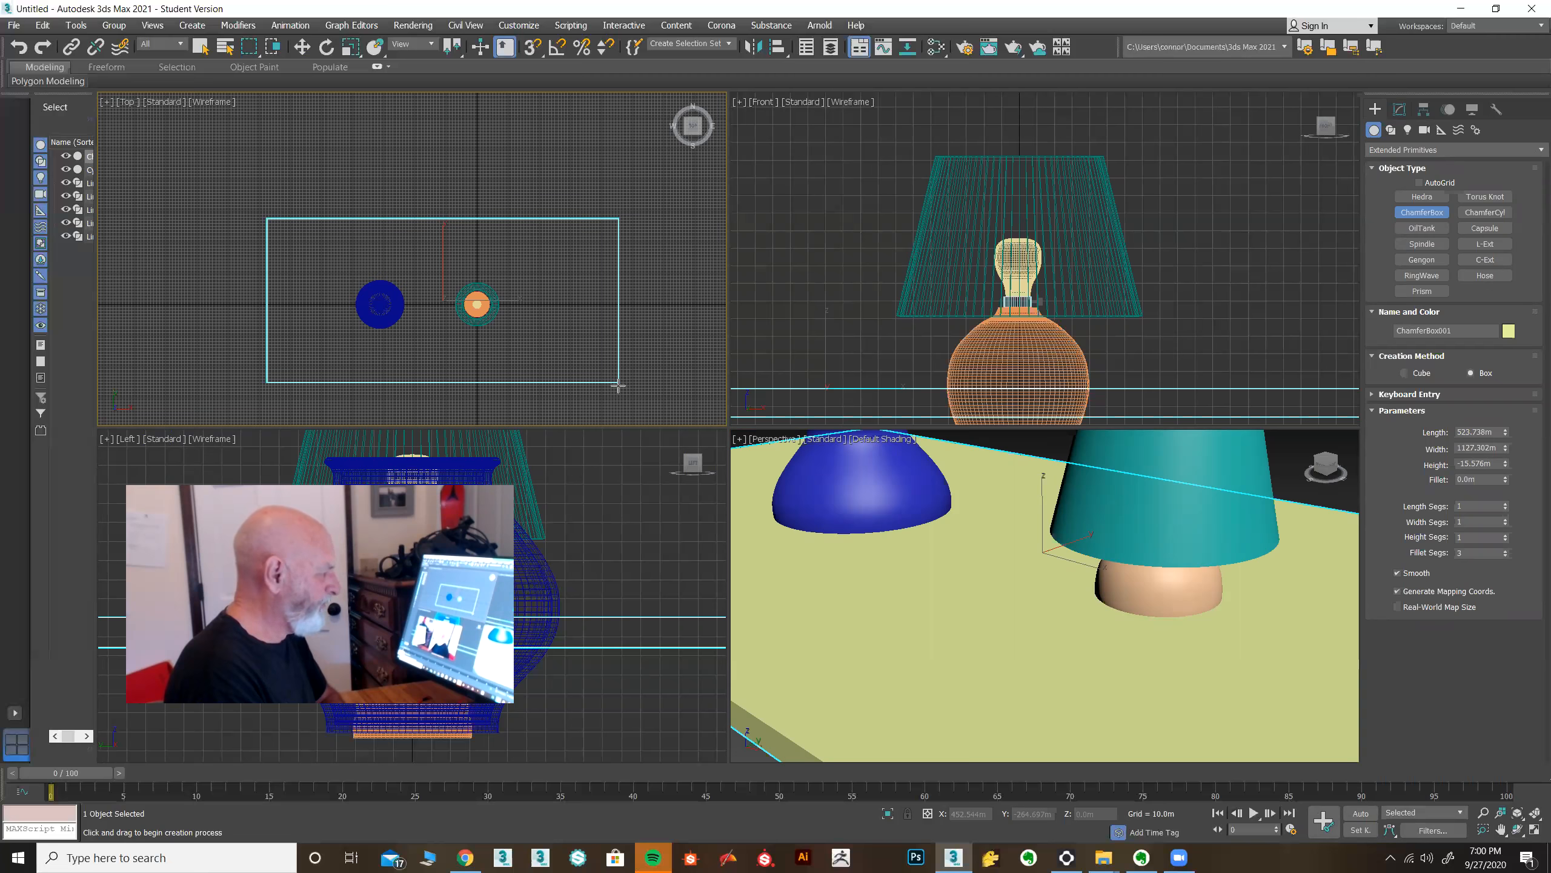
{"action": "left_click", "coordinate": [618, 385]}
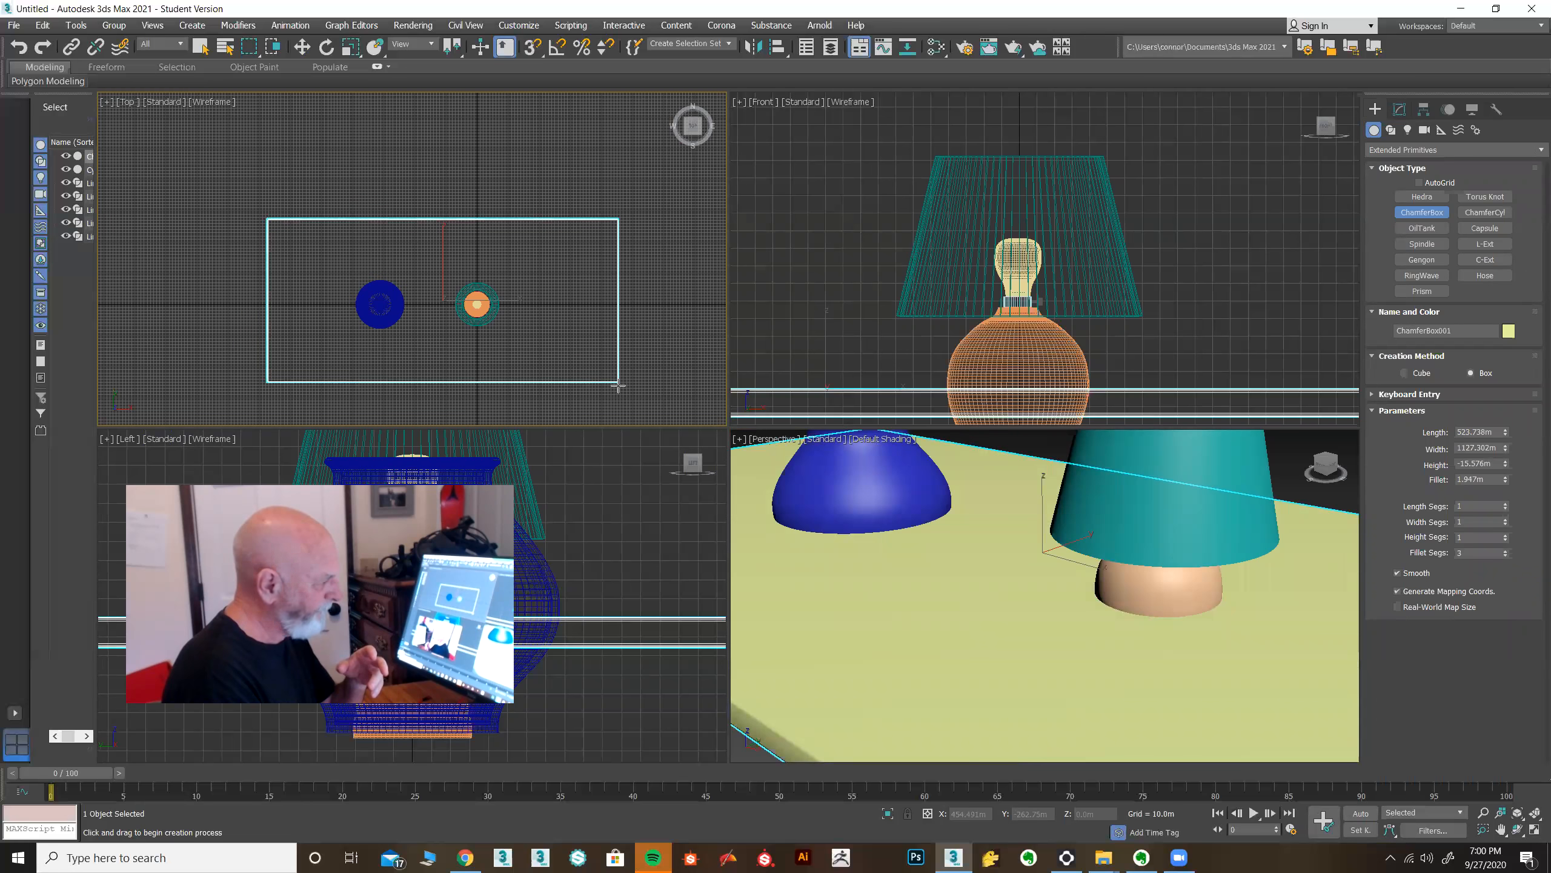
{"action": "left_click", "coordinate": [618, 386]}
Set the chamfer box's fillet to about 1.78 m.
{"action": "key", "text": "w"}
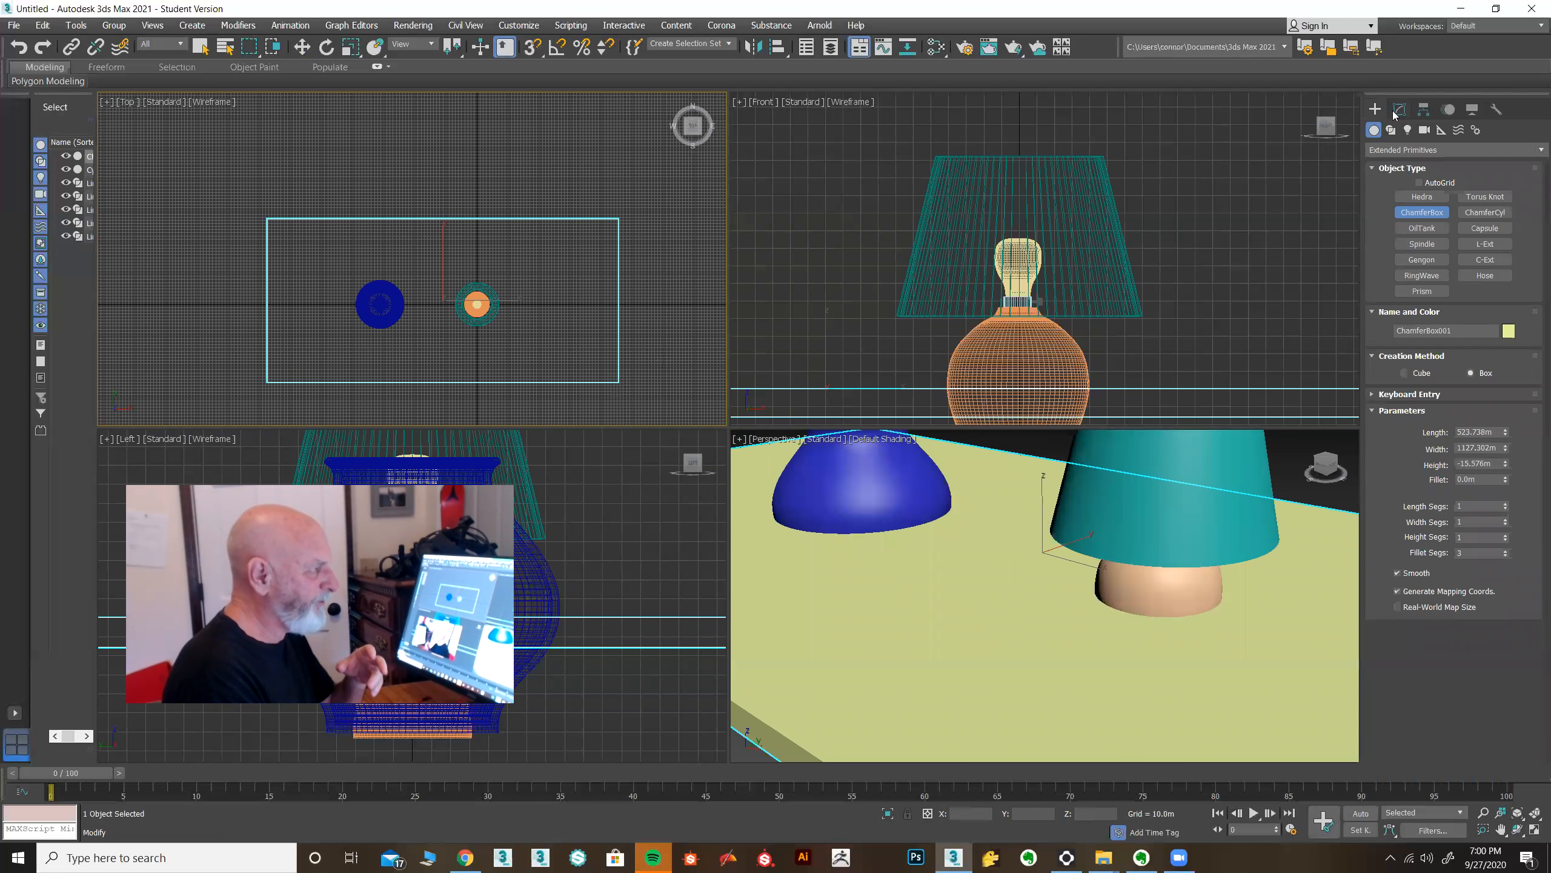
{"action": "left_click", "coordinate": [1399, 108]}
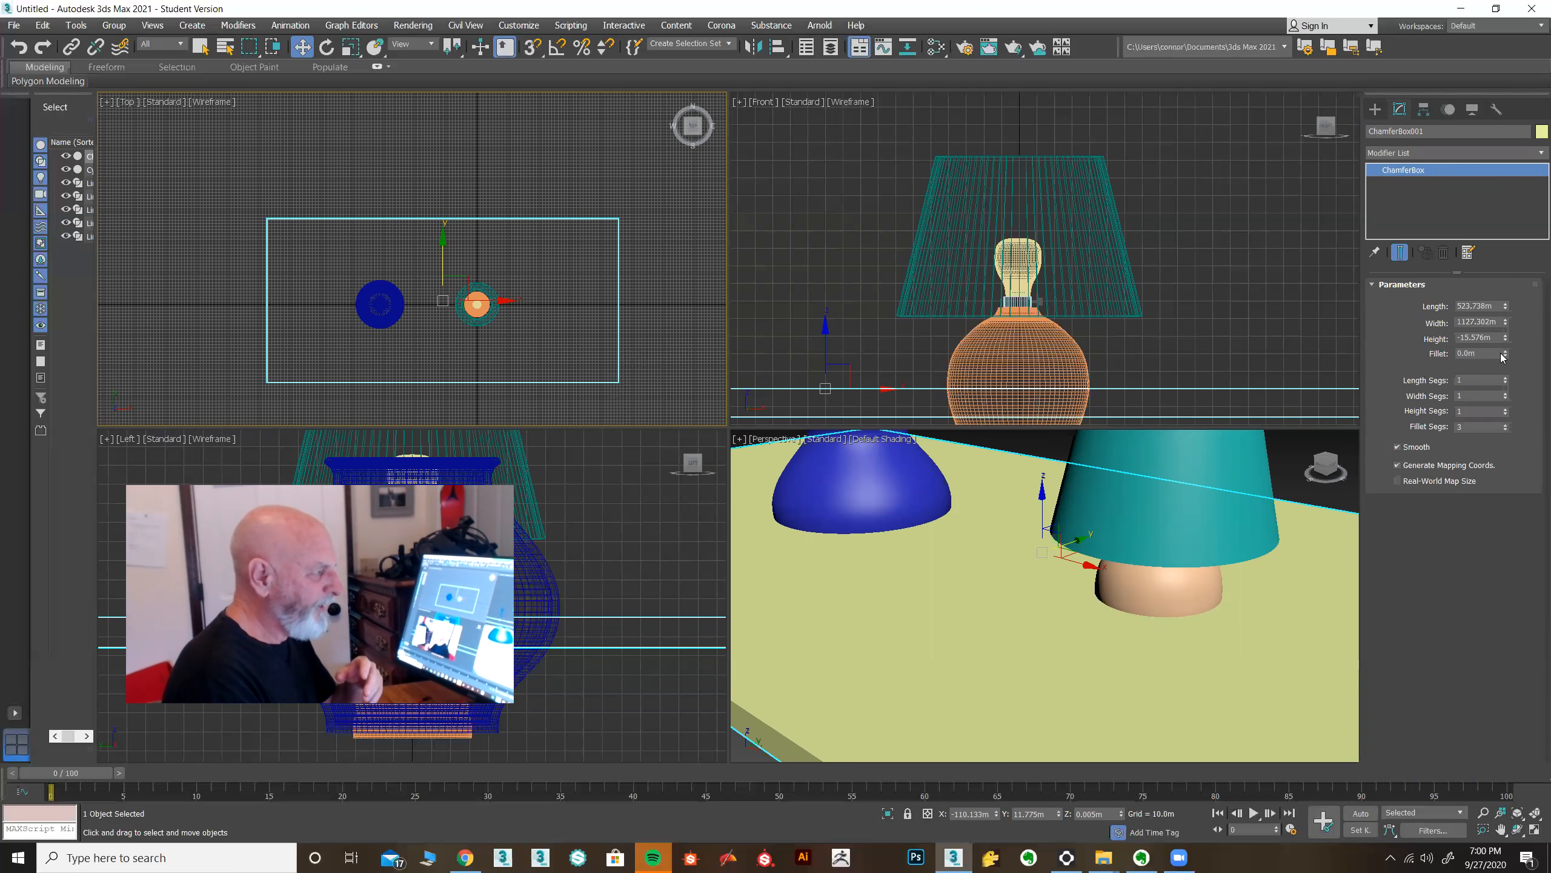
{"action": "left_click_drag", "start_coordinate": [1503, 356], "coordinate": [1521, 246]}
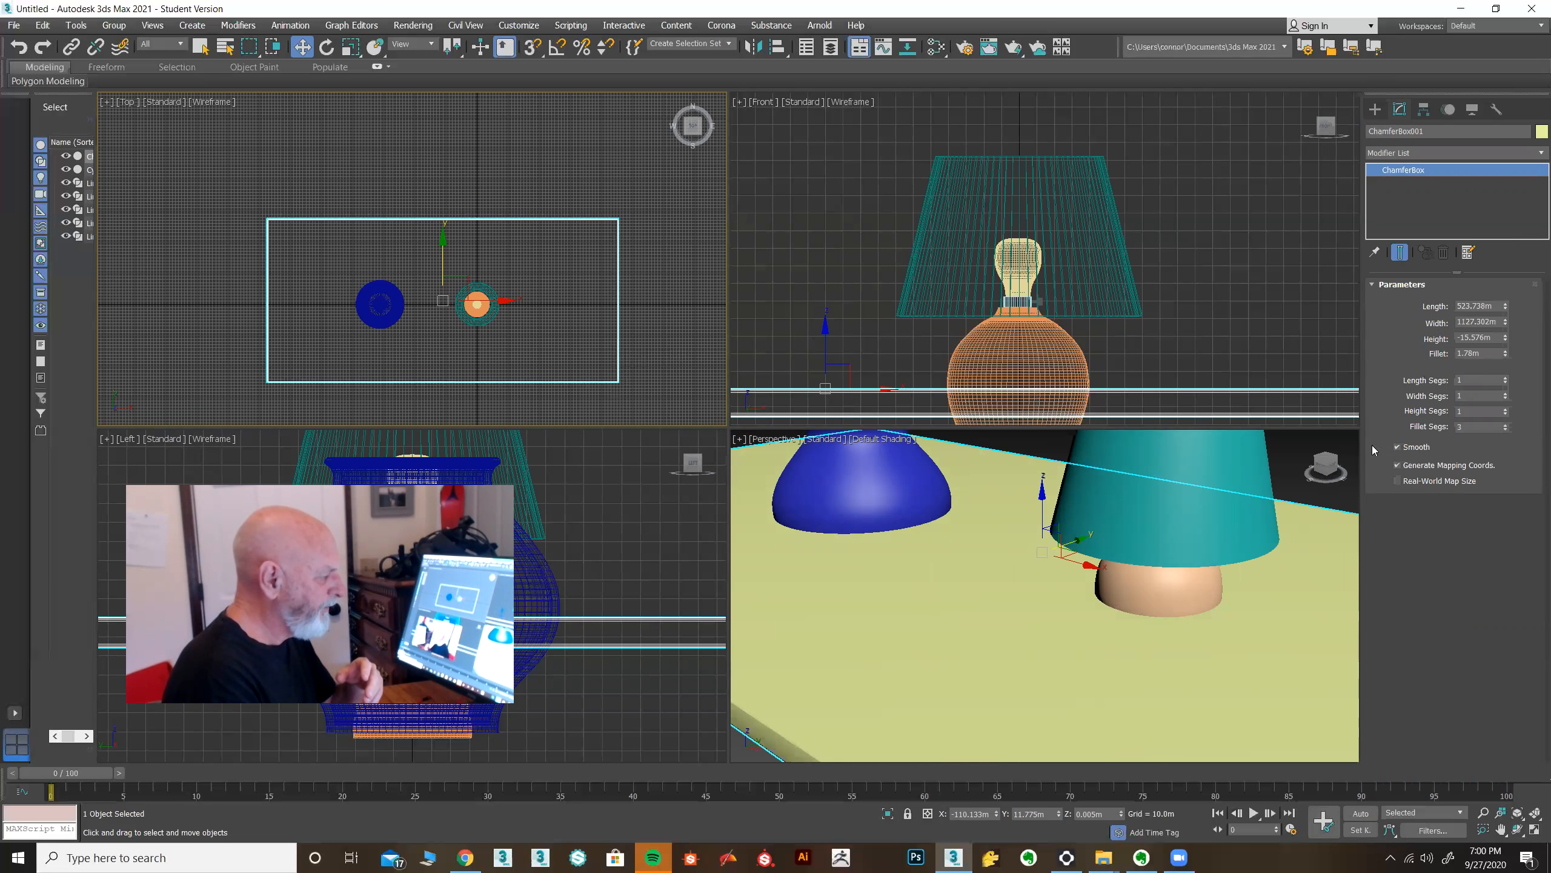
Move the tabletop down along Z so the vase and lamp sit on it, viewed maximized in Perspective.
{"action": "scroll", "coordinate": [1017, 535], "scroll_direction": "down", "scroll_amount": 5}
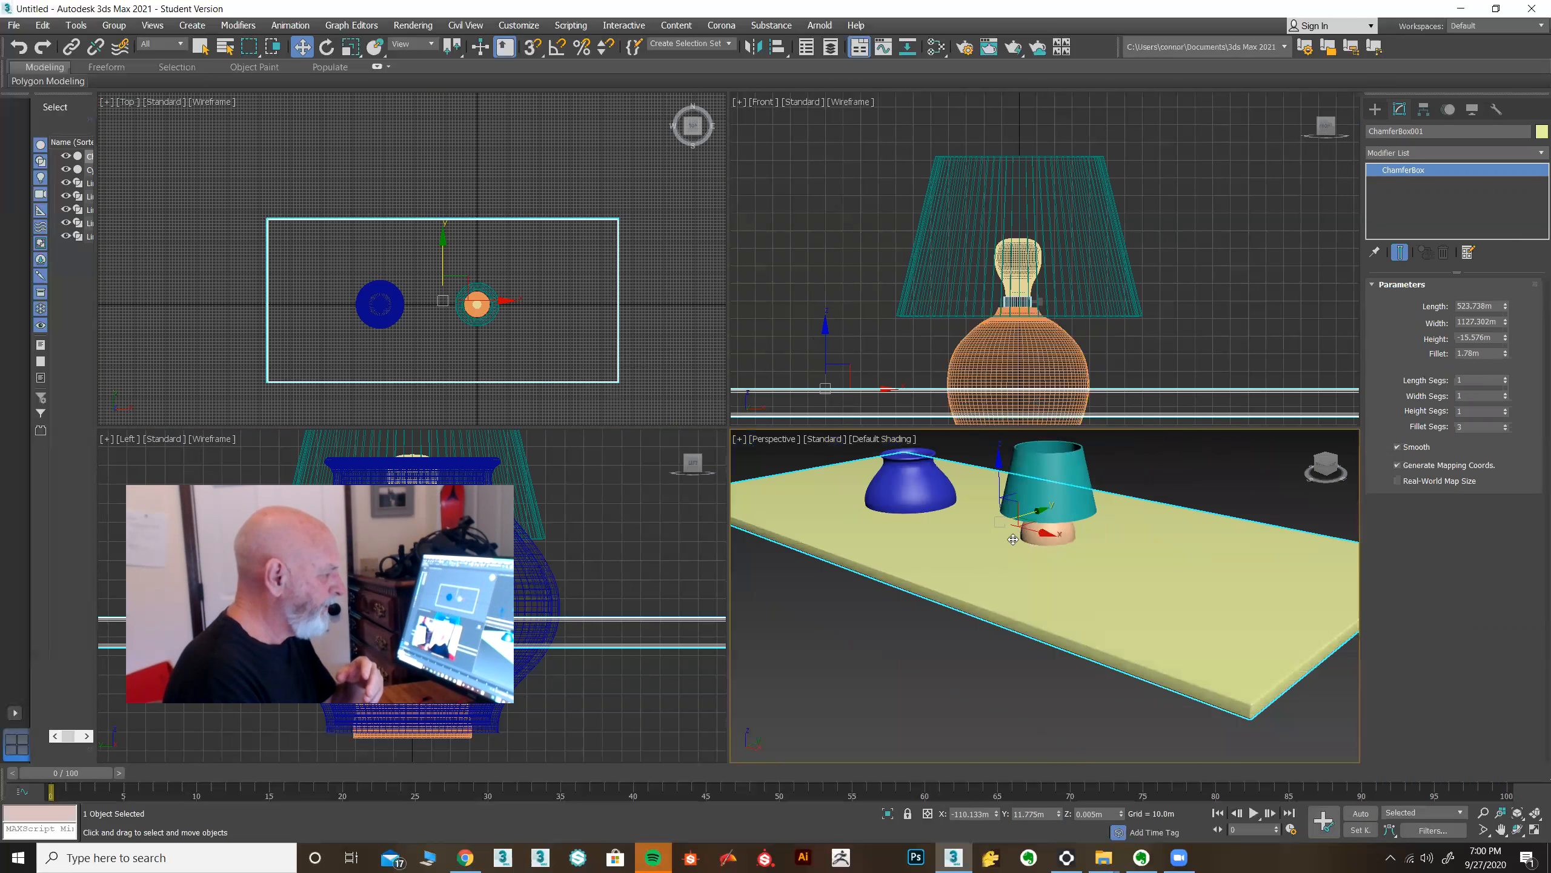
{"action": "left_click_drag", "start_coordinate": [998, 464], "coordinate": [998, 505]}
{"action": "key", "text": "alt+w"}
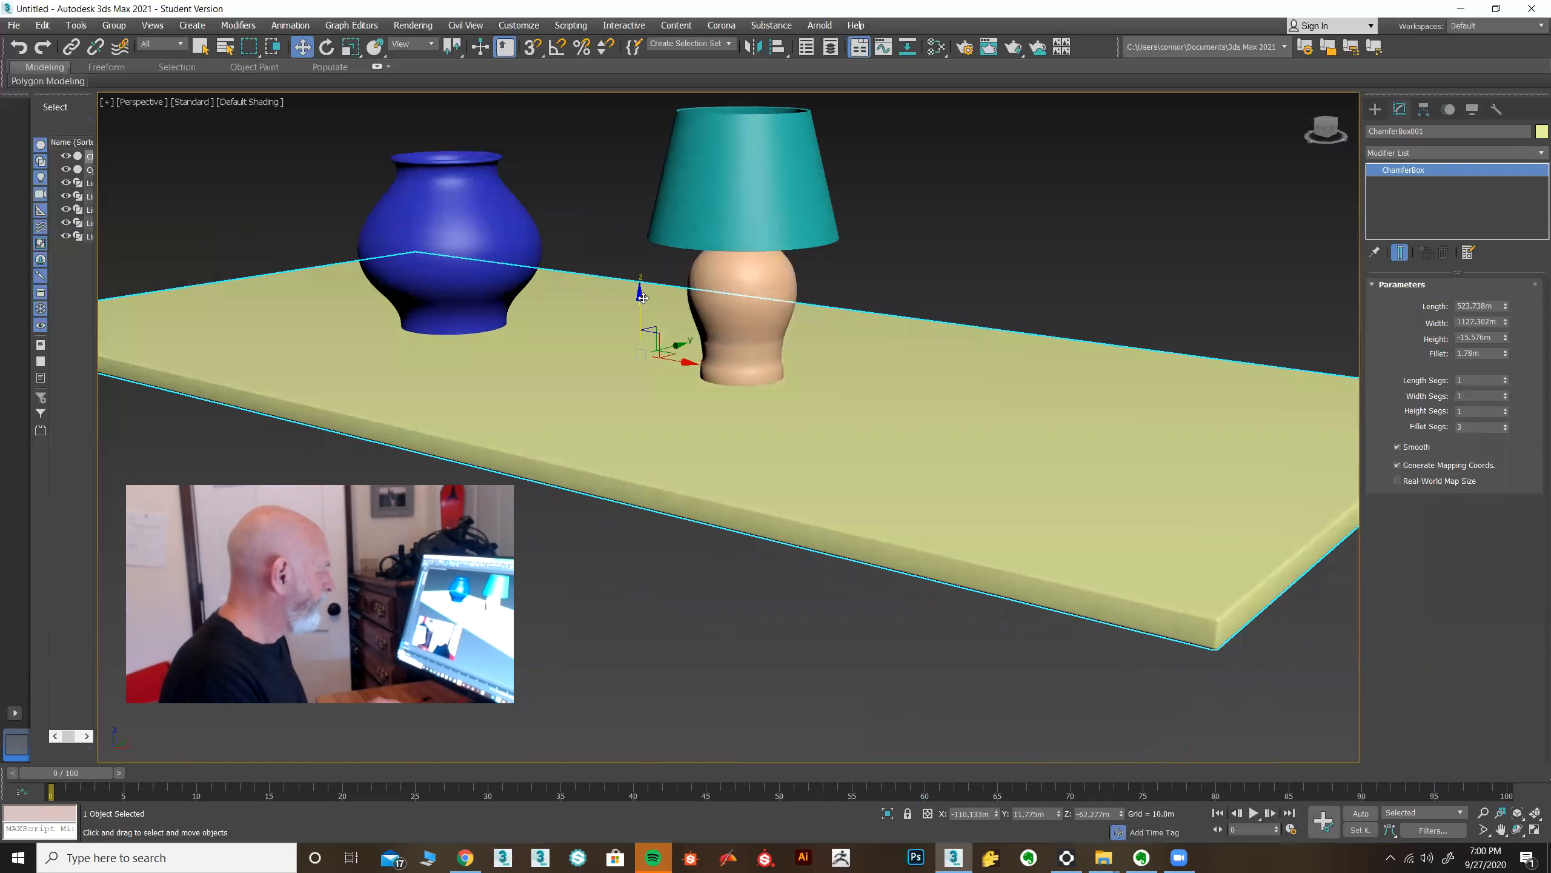
{"action": "left_click_drag", "start_coordinate": [641, 298], "coordinate": [641, 303]}
Check the vase and lamp placement on the tabletop in the Top and Front views.
{"action": "left_click", "coordinate": [484, 220]}
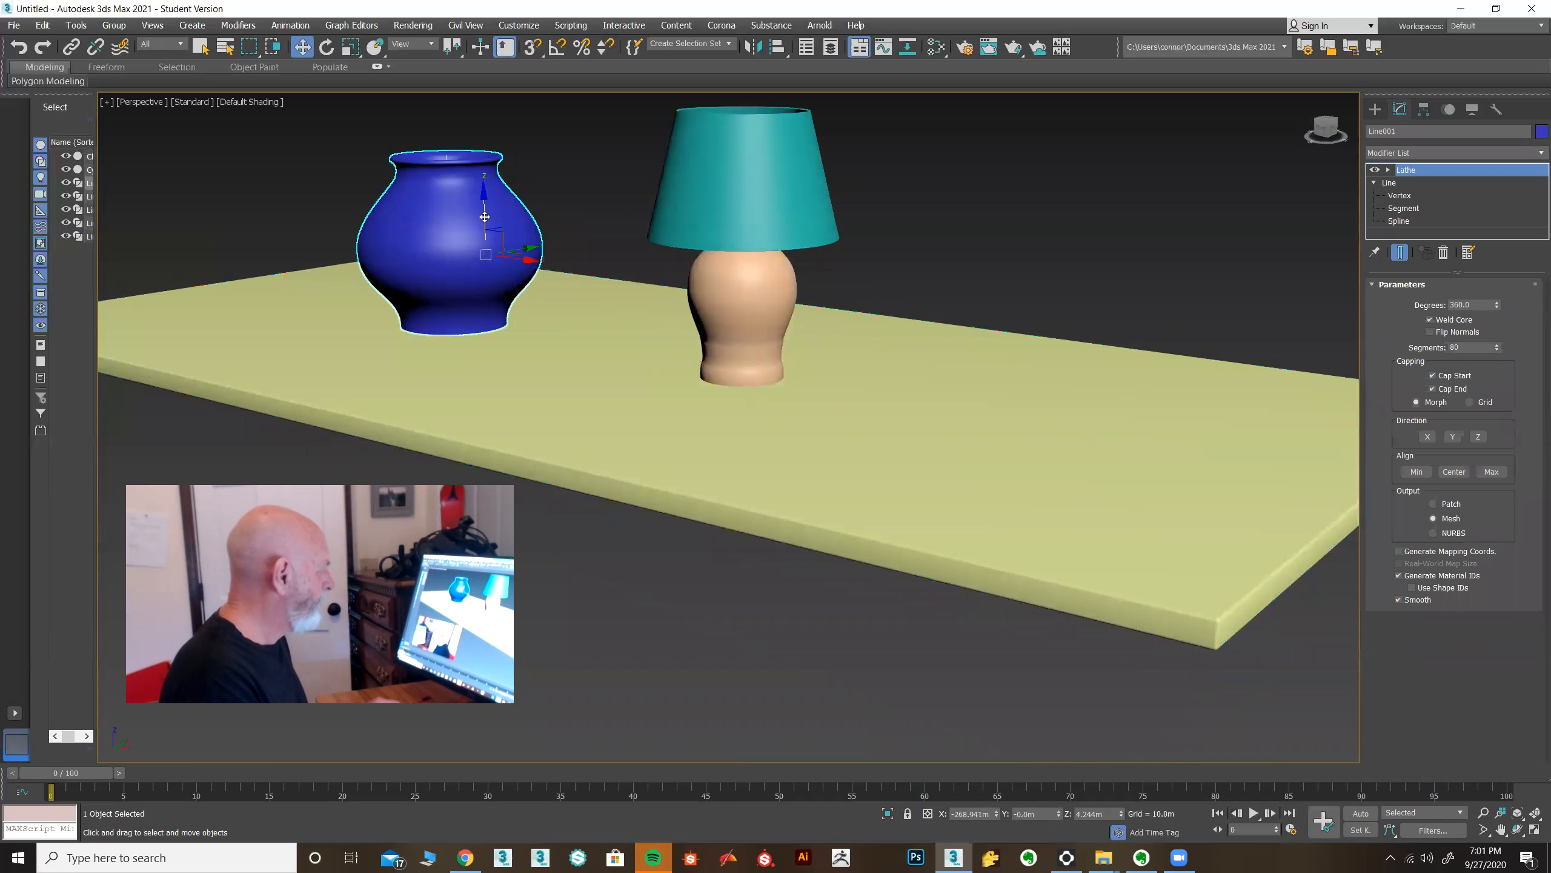
{"action": "left_click_drag", "start_coordinate": [482, 202], "coordinate": [482, 205]}
{"action": "key", "text": "alt+w"}
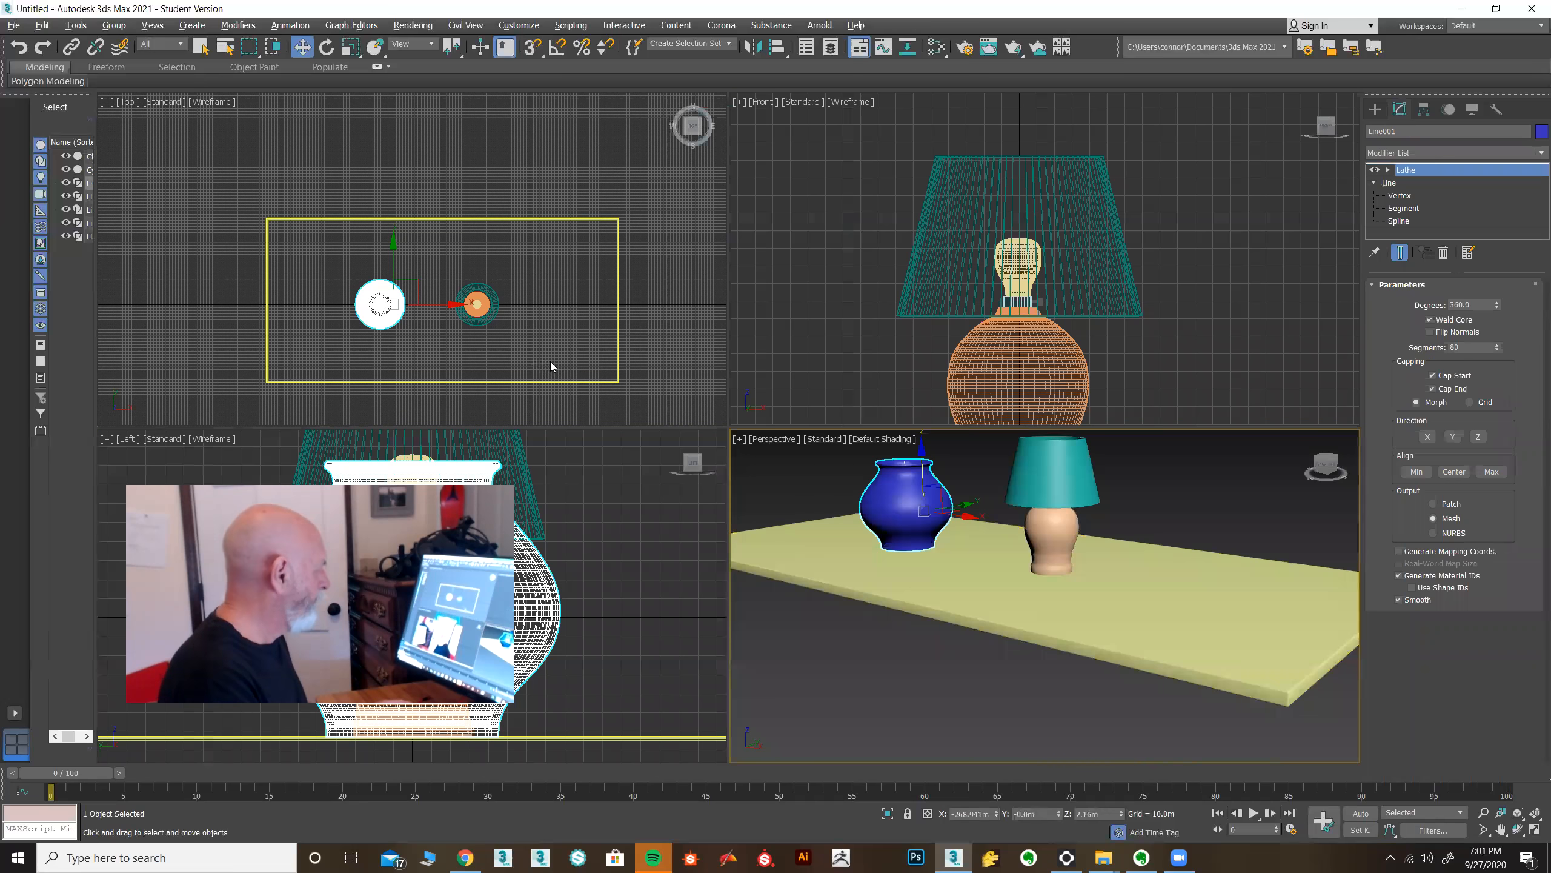
{"action": "middle_click_drag", "start_coordinate": [931, 372], "coordinate": [877, 212]}
{"action": "middle_click_drag", "start_coordinate": [832, 270], "coordinate": [796, 303]}
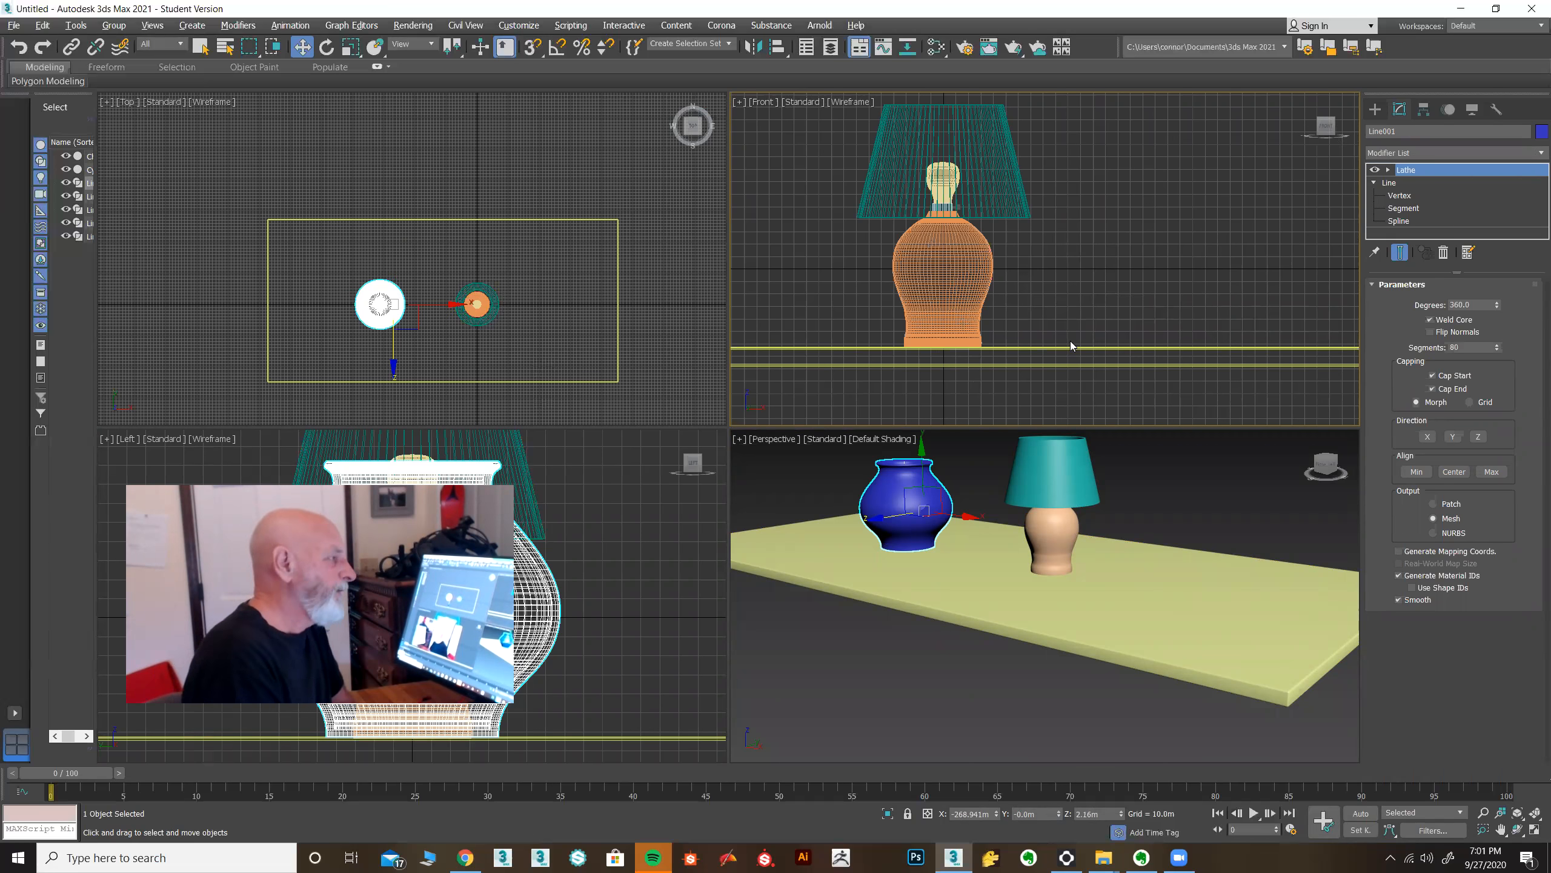
{"action": "left_click", "coordinate": [1376, 109]}
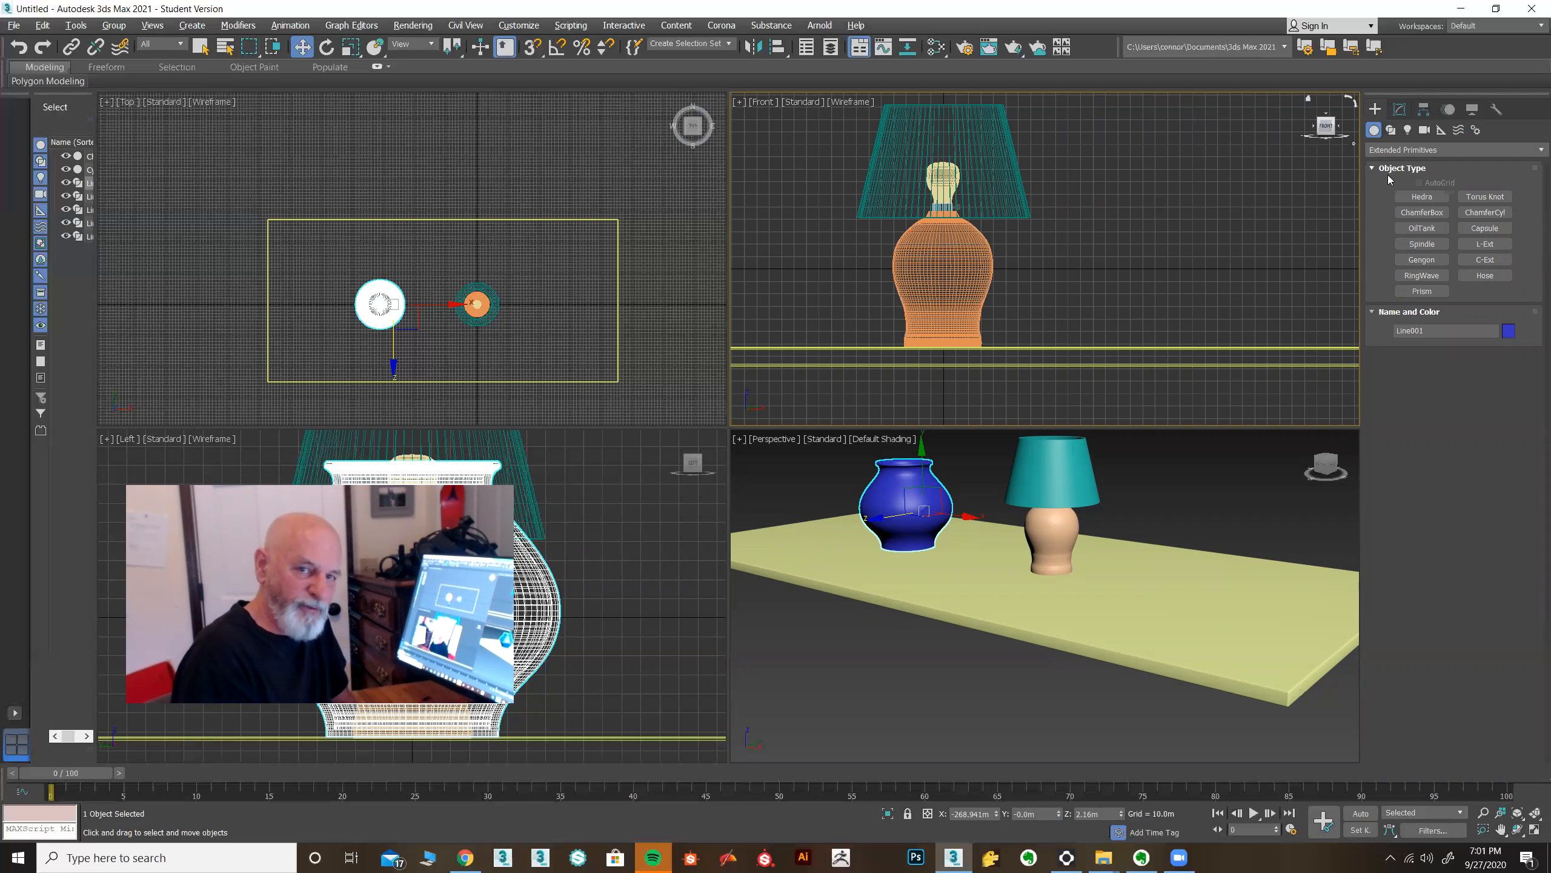
{"action": "middle_click_drag", "start_coordinate": [463, 273], "coordinate": [477, 170]}
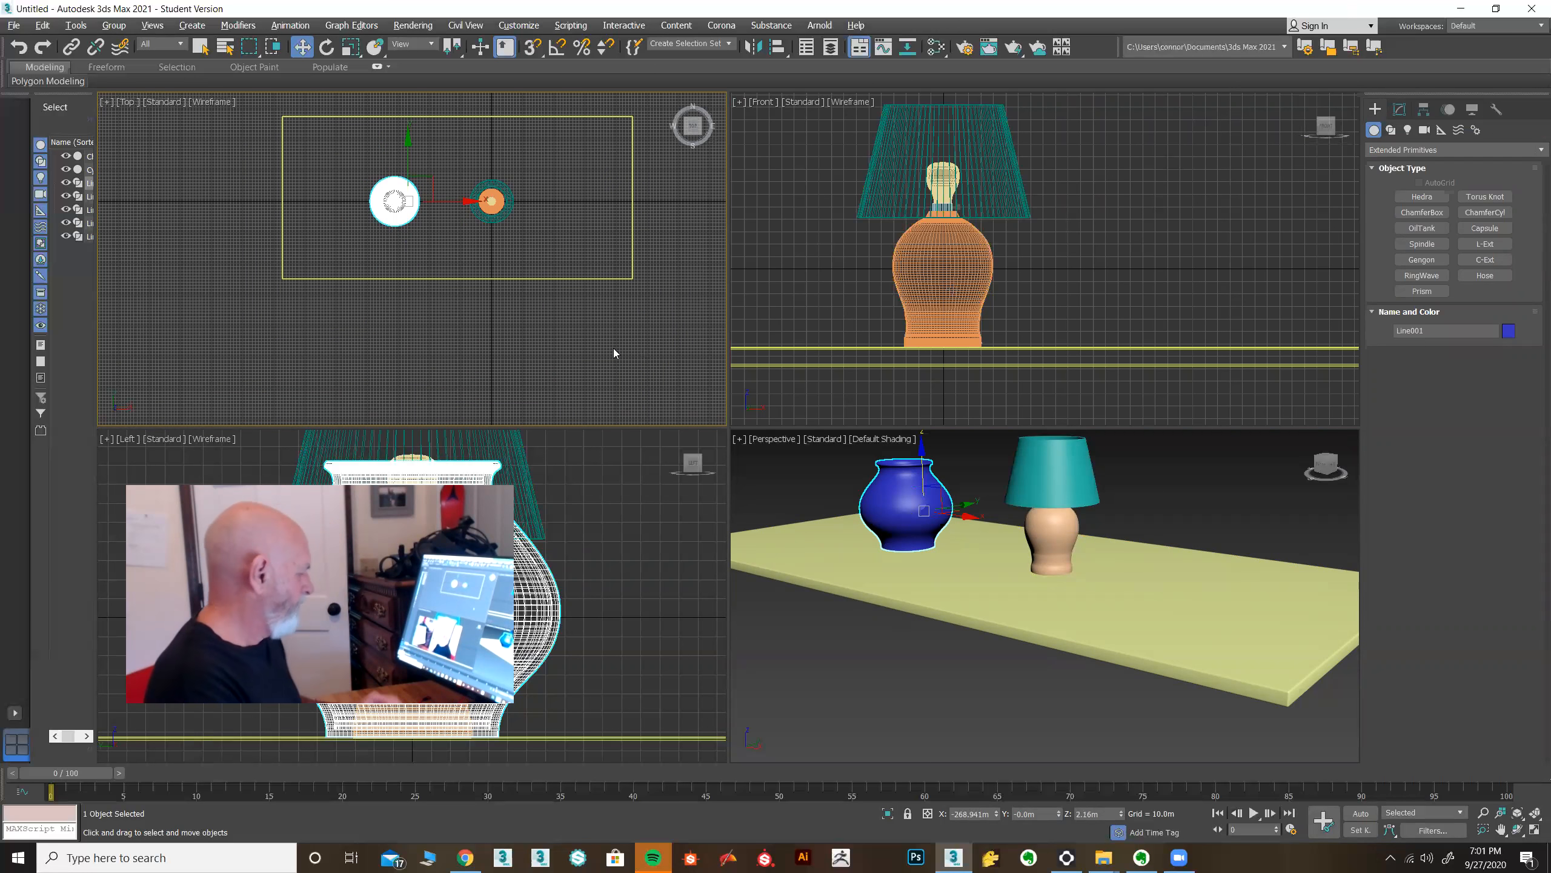
{"action": "key", "text": "alt+w"}
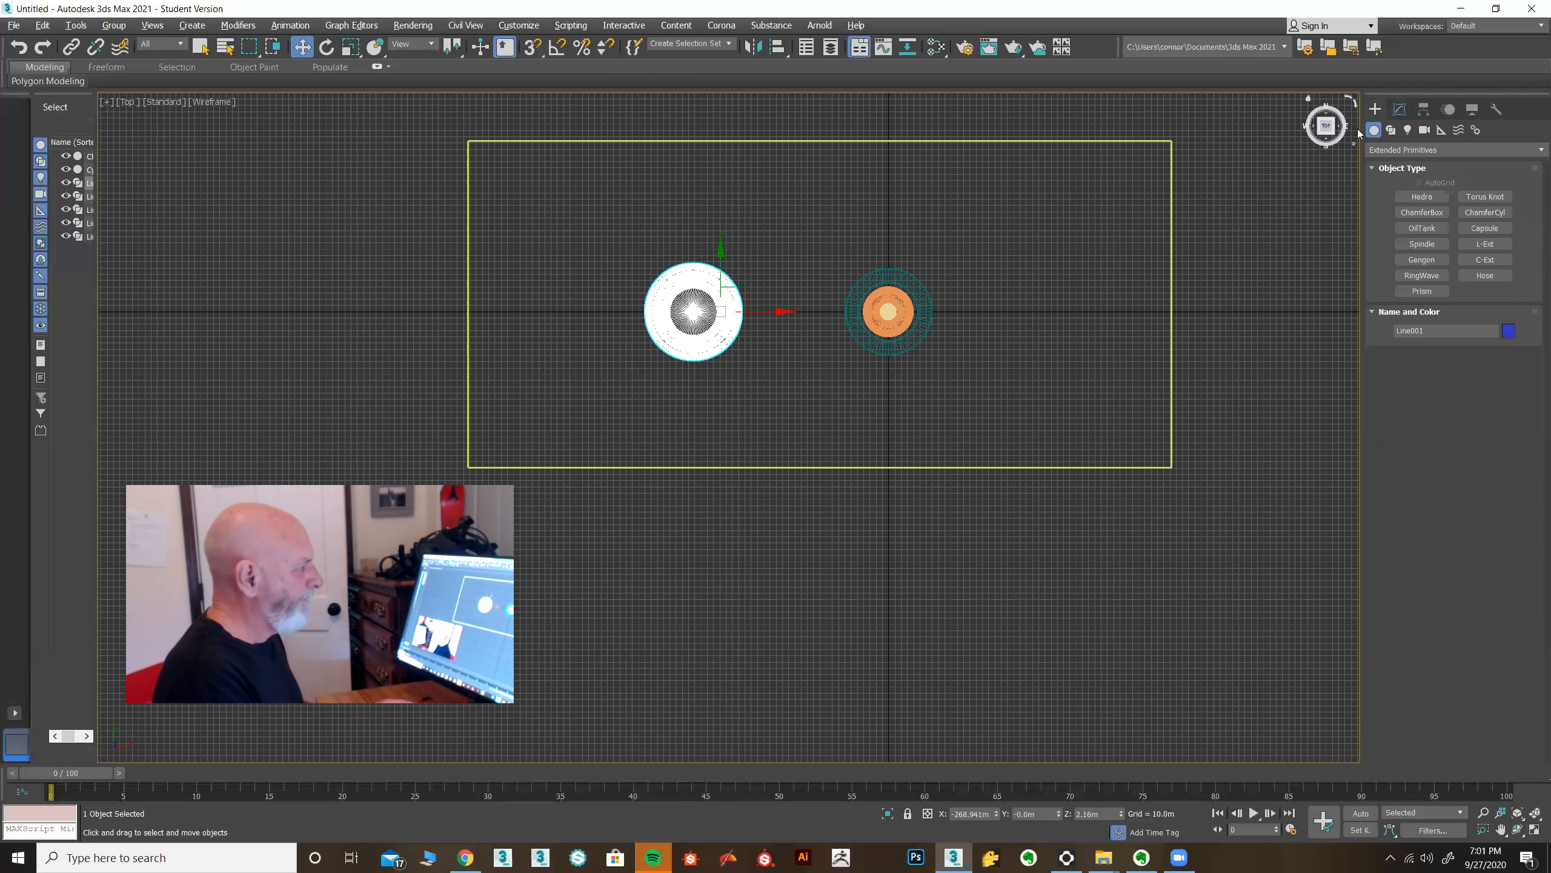
{"action": "left_click", "coordinate": [1398, 110]}
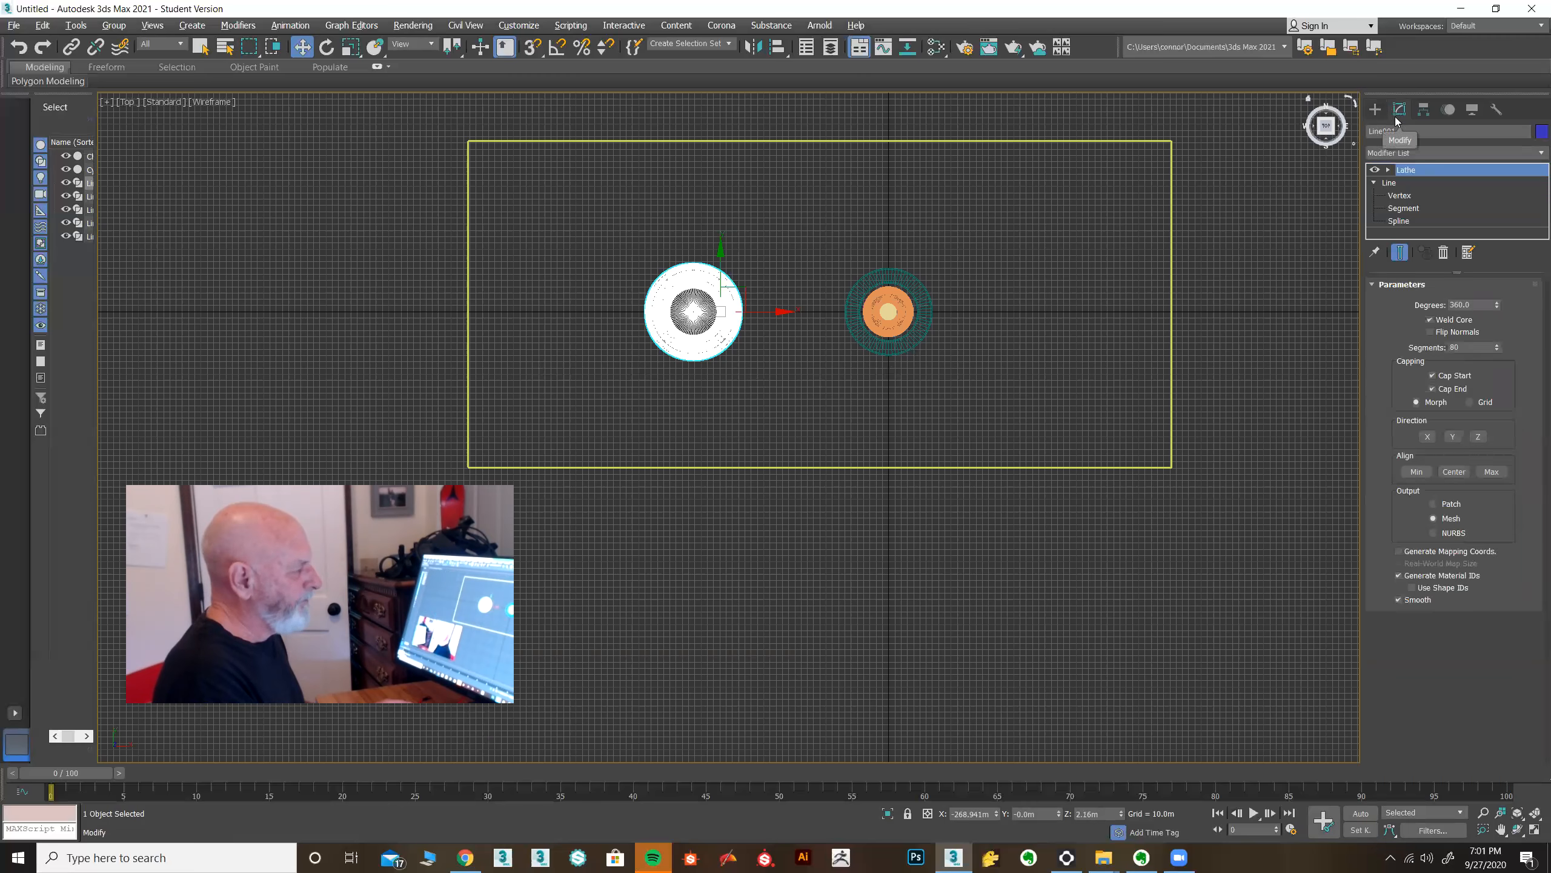
{"action": "key", "text": "alt+w"}
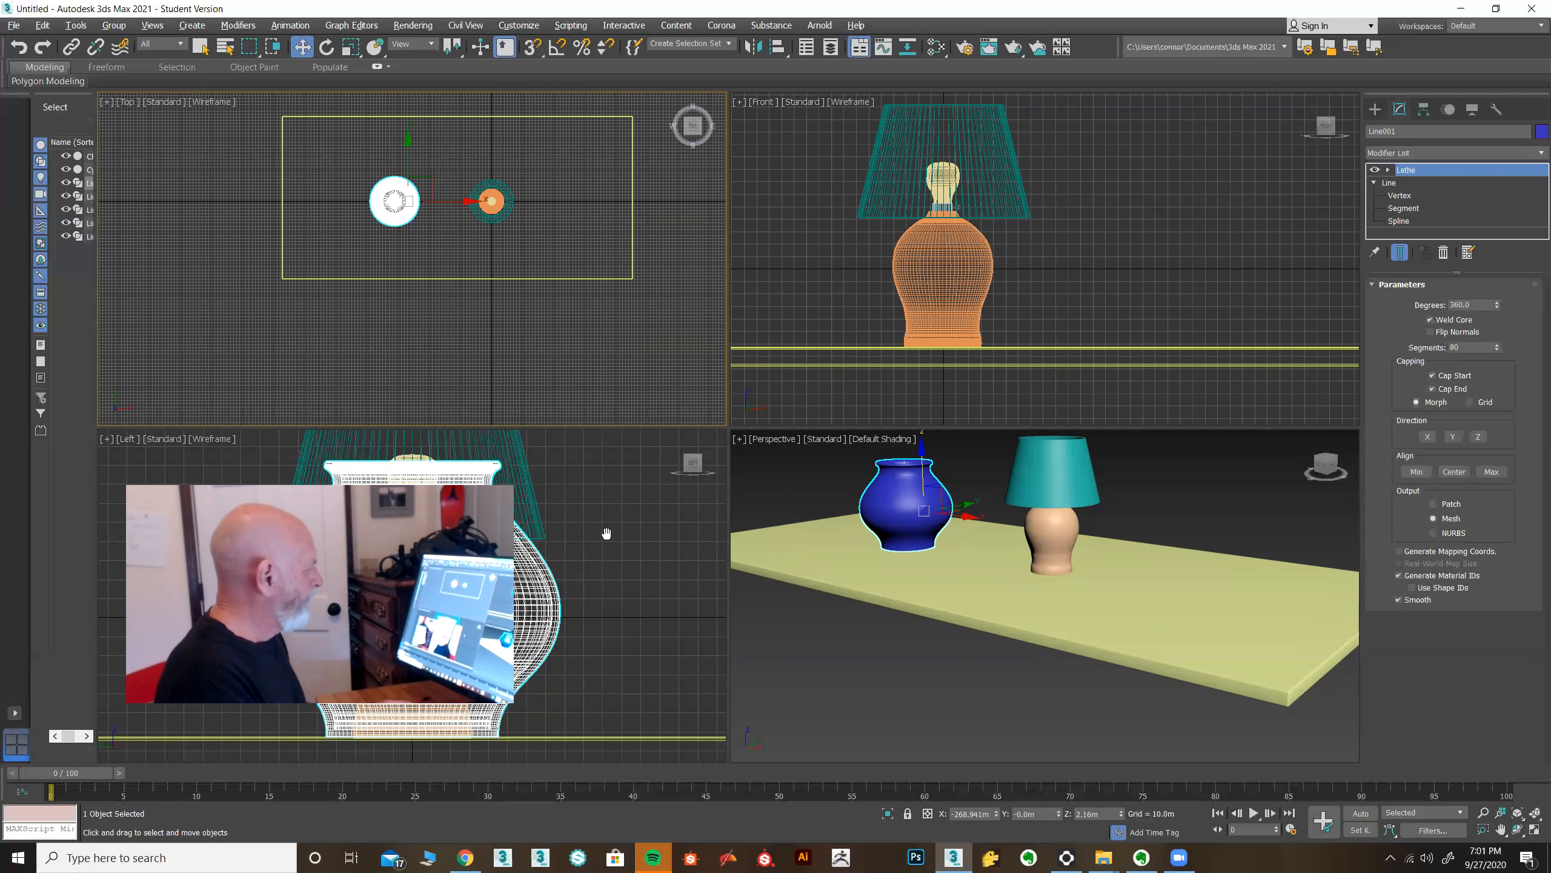
Switch the Left viewport to a Right view and frame the lamp and tabletop.
{"action": "middle_click_drag", "start_coordinate": [606, 533], "coordinate": [628, 528]}
{"action": "key", "text": "alt+w"}
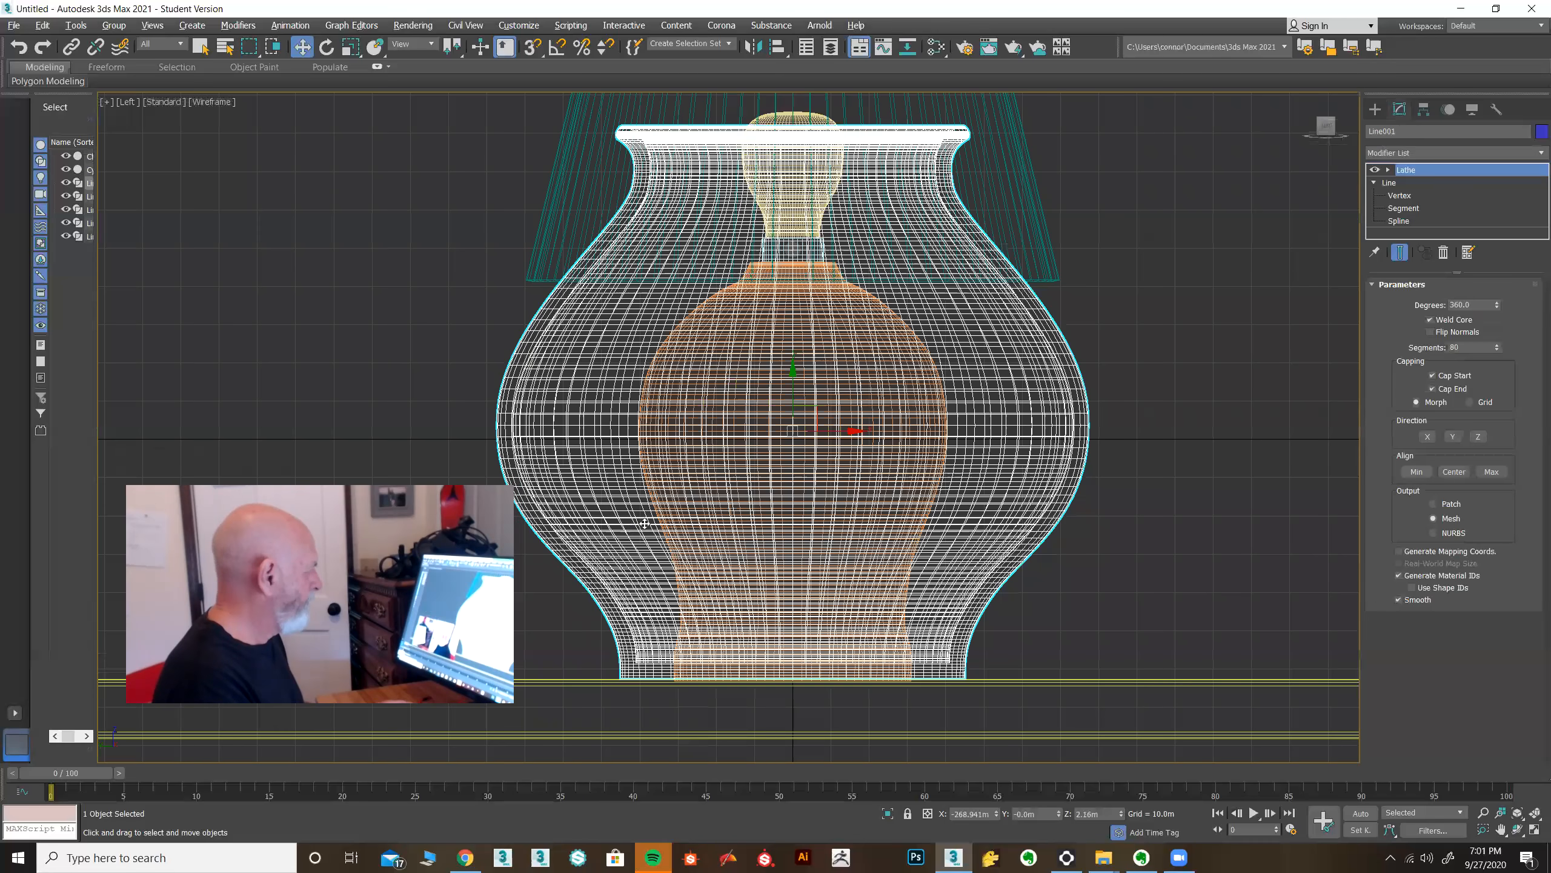
{"action": "middle_click_drag", "start_coordinate": [761, 519], "coordinate": [1004, 450]}
{"action": "scroll", "coordinate": [1004, 466], "scroll_direction": "down", "scroll_amount": 4}
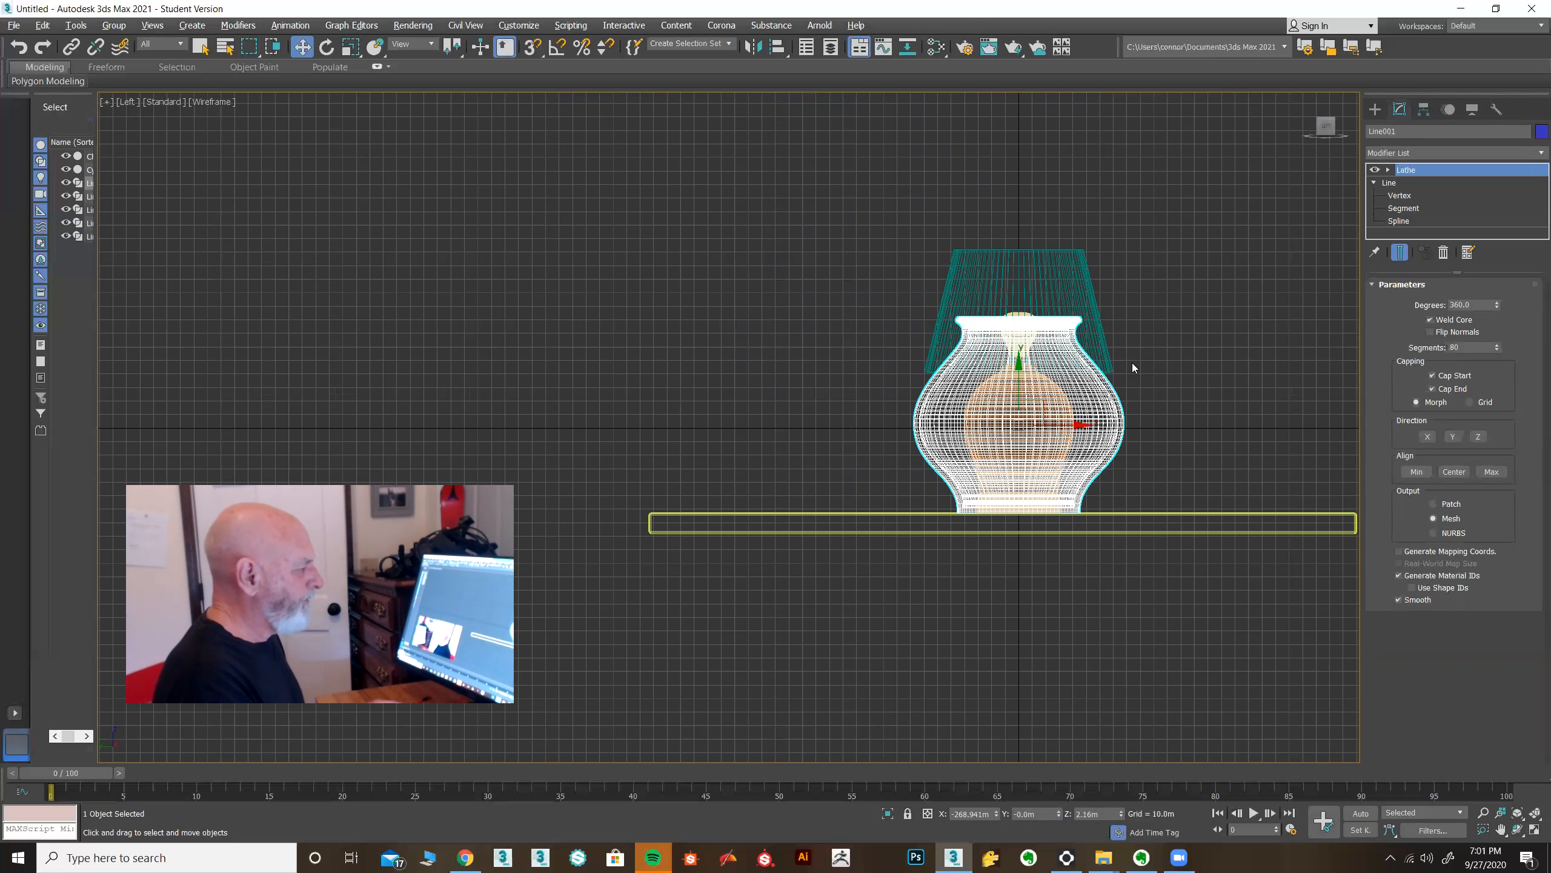
{"action": "left_click", "coordinate": [127, 102]}
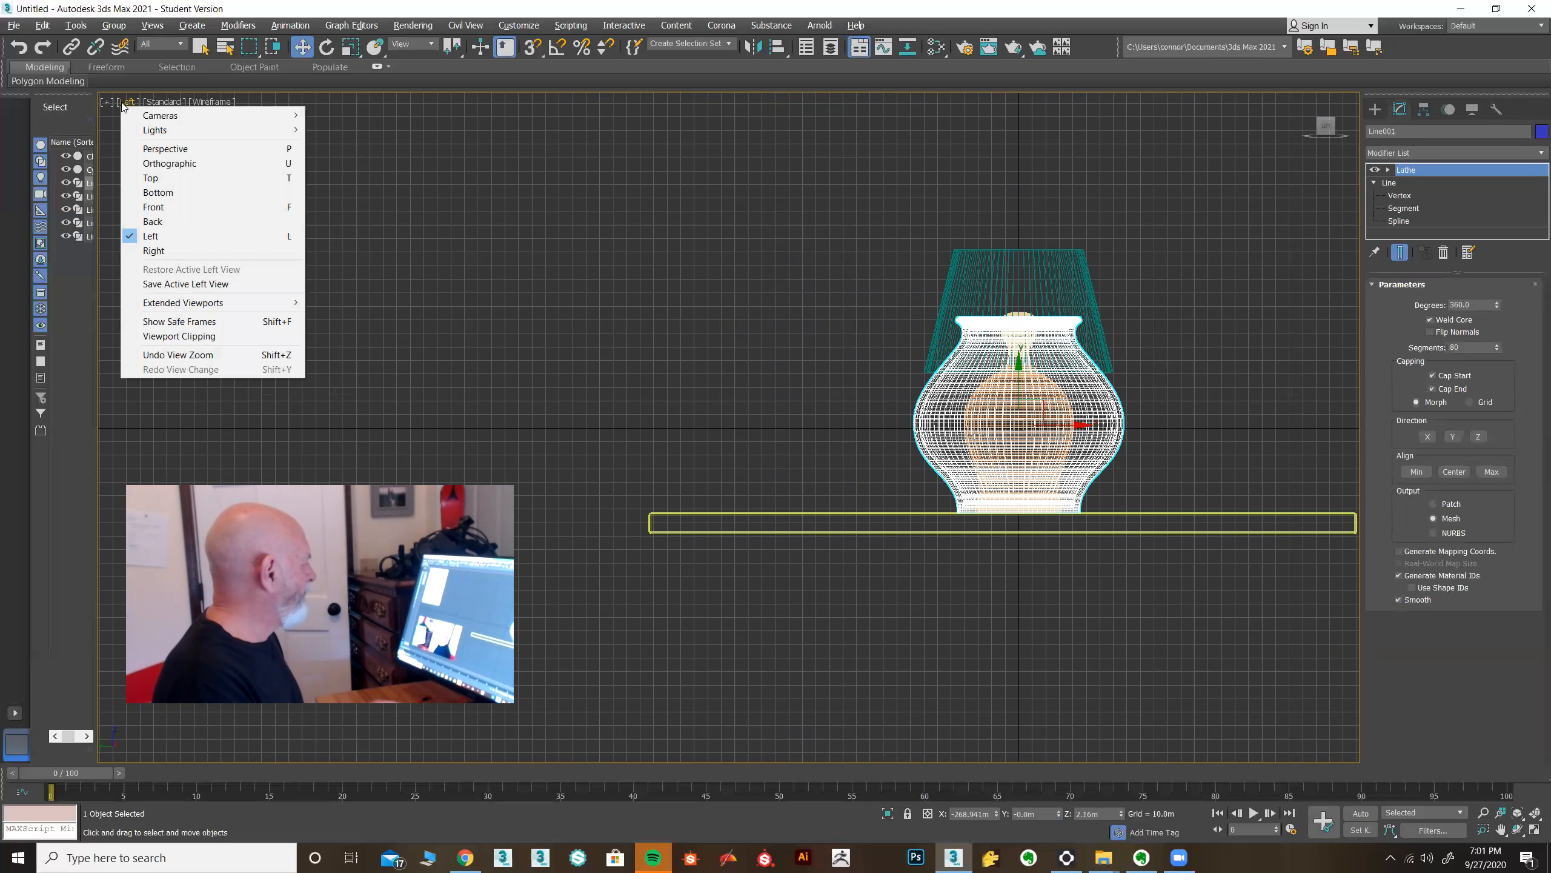
{"action": "left_click", "coordinate": [153, 250]}
{"action": "middle_click_drag", "start_coordinate": [652, 305], "coordinate": [1013, 280]}
{"action": "left_click", "coordinate": [1014, 280]}
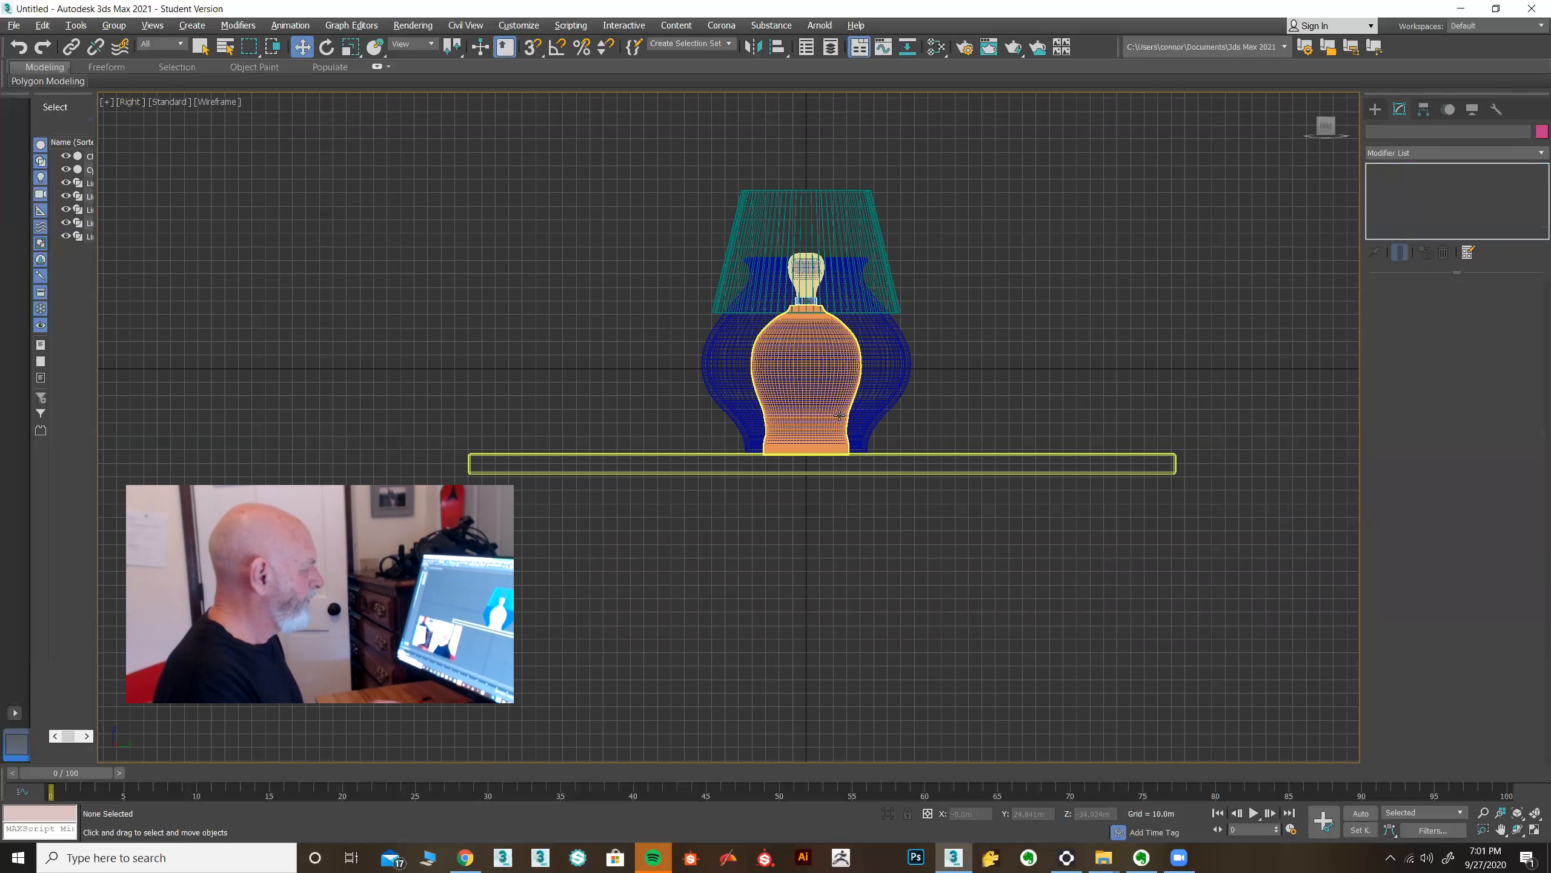
{"action": "middle_click_drag", "start_coordinate": [1077, 350], "coordinate": [1153, 287]}
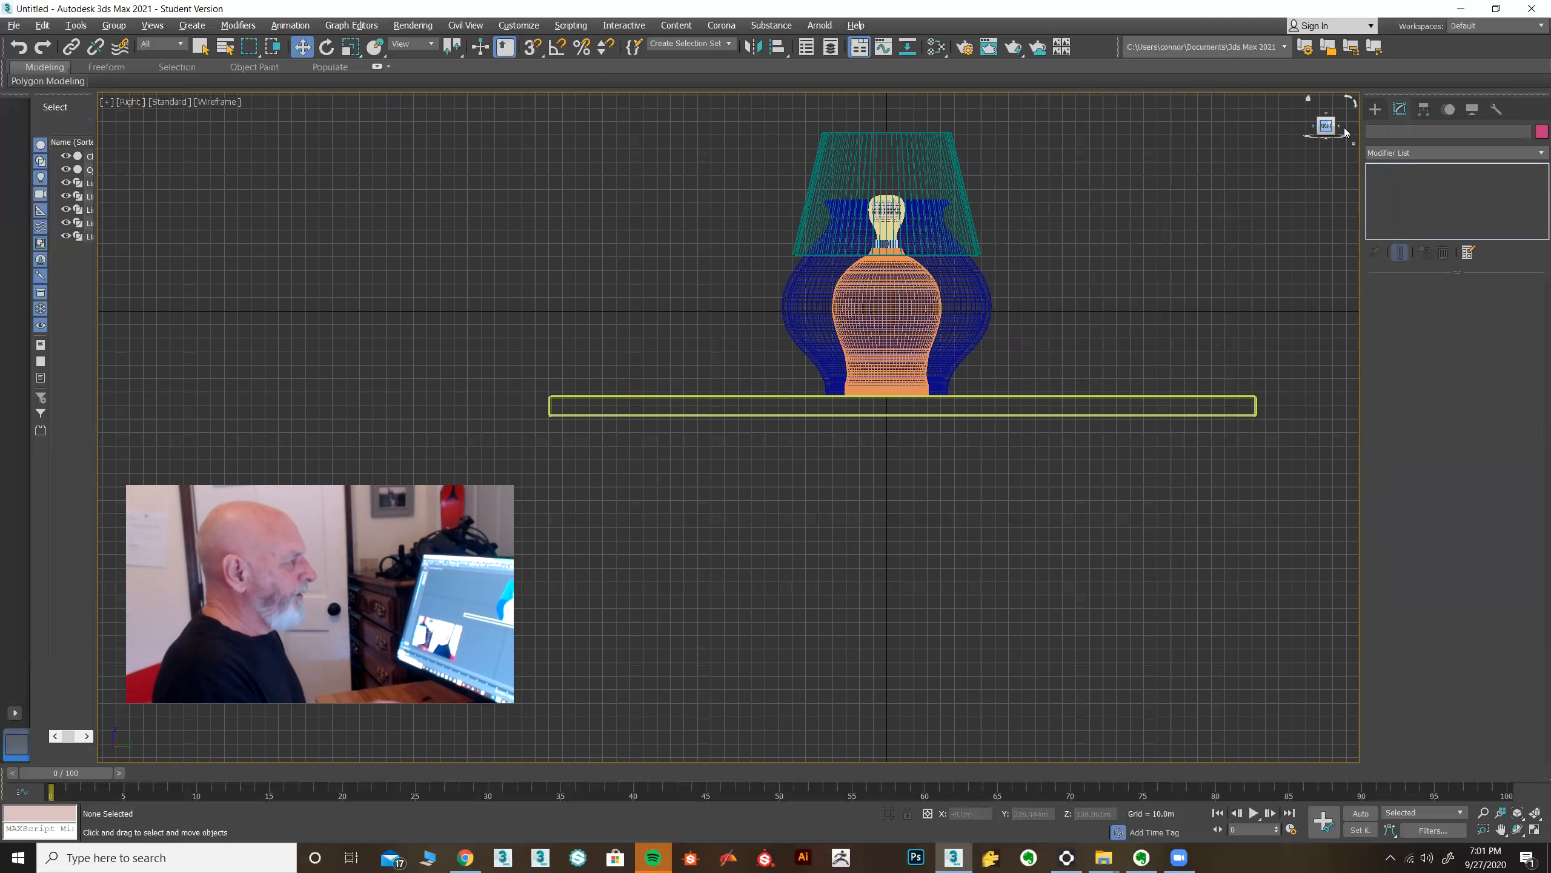
{"action": "left_click", "coordinate": [1377, 109]}
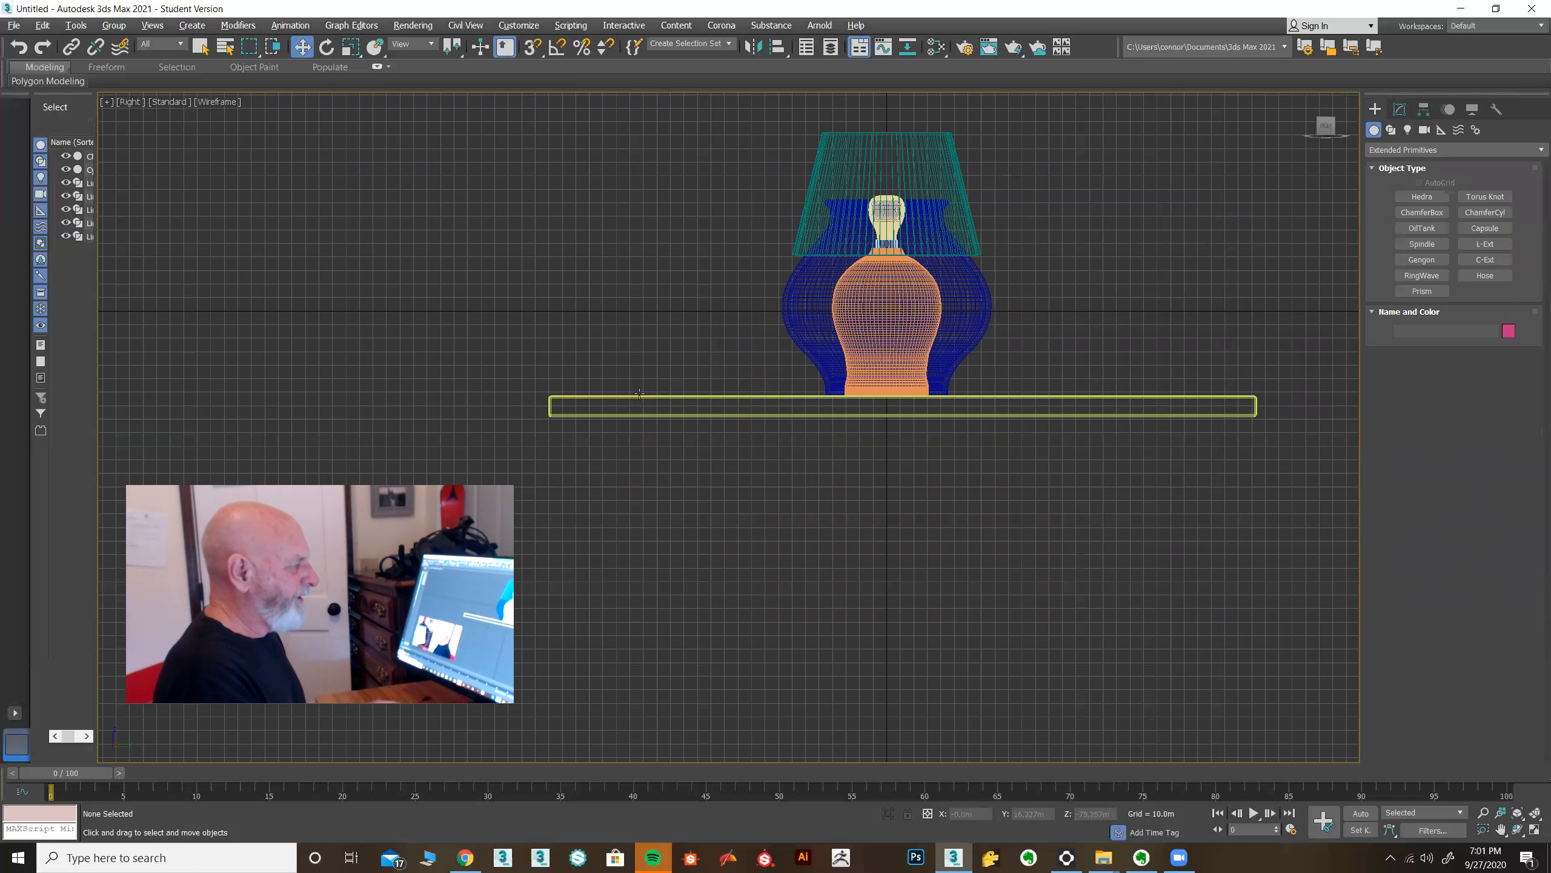
{"action": "middle_click_drag", "start_coordinate": [509, 440], "coordinate": [1268, 274]}
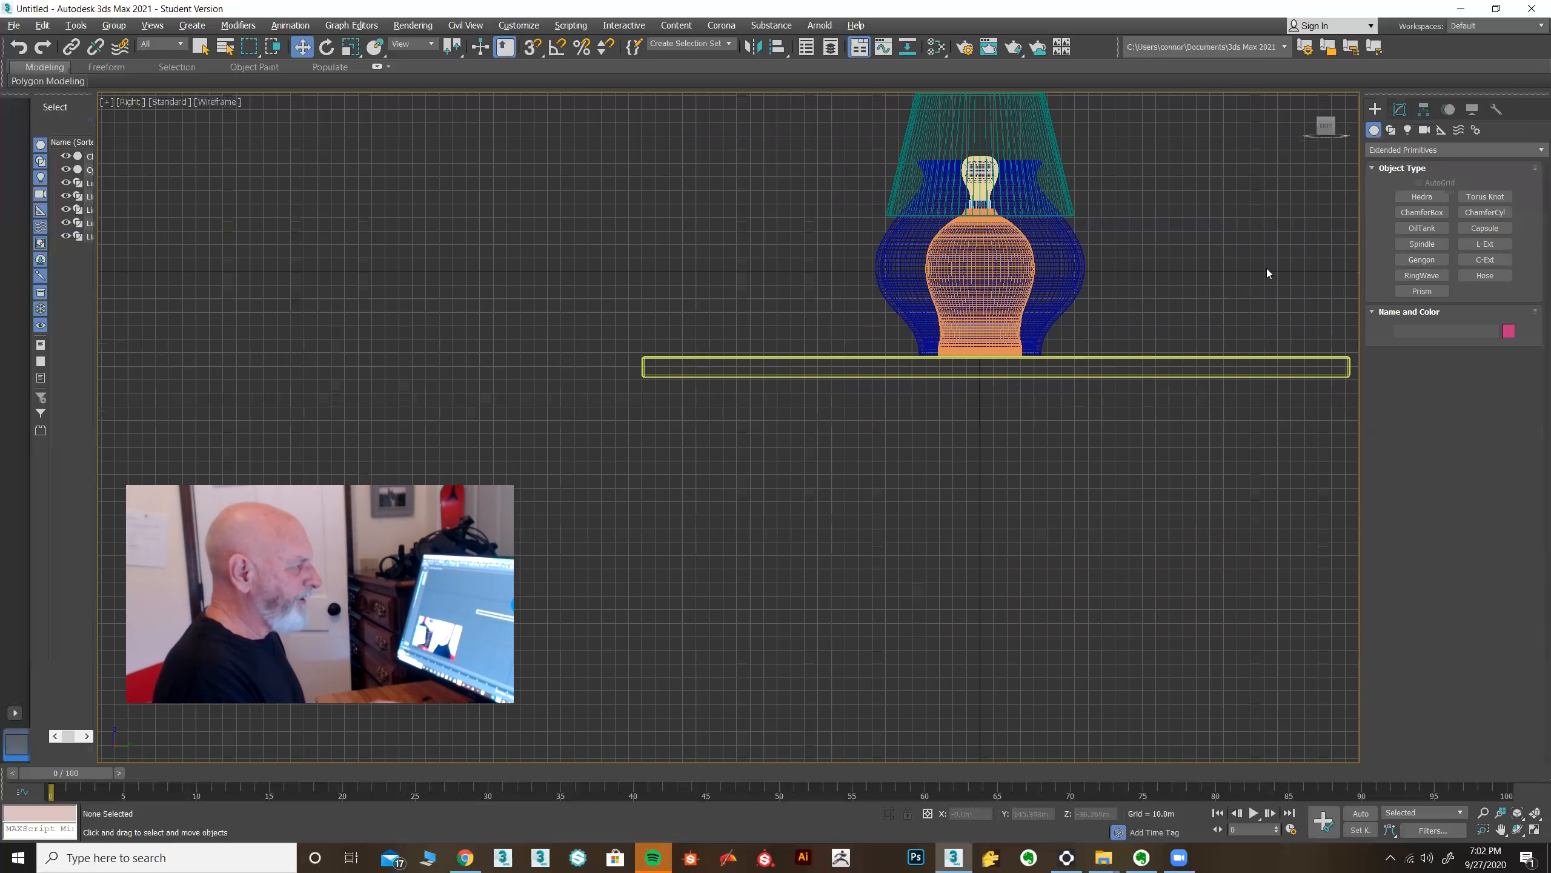
Draw a Line spline cord from the lamp base about 223 m across the tabletop and down past its edge.
{"action": "left_click", "coordinate": [1391, 129]}
{"action": "left_click", "coordinate": [1422, 209]}
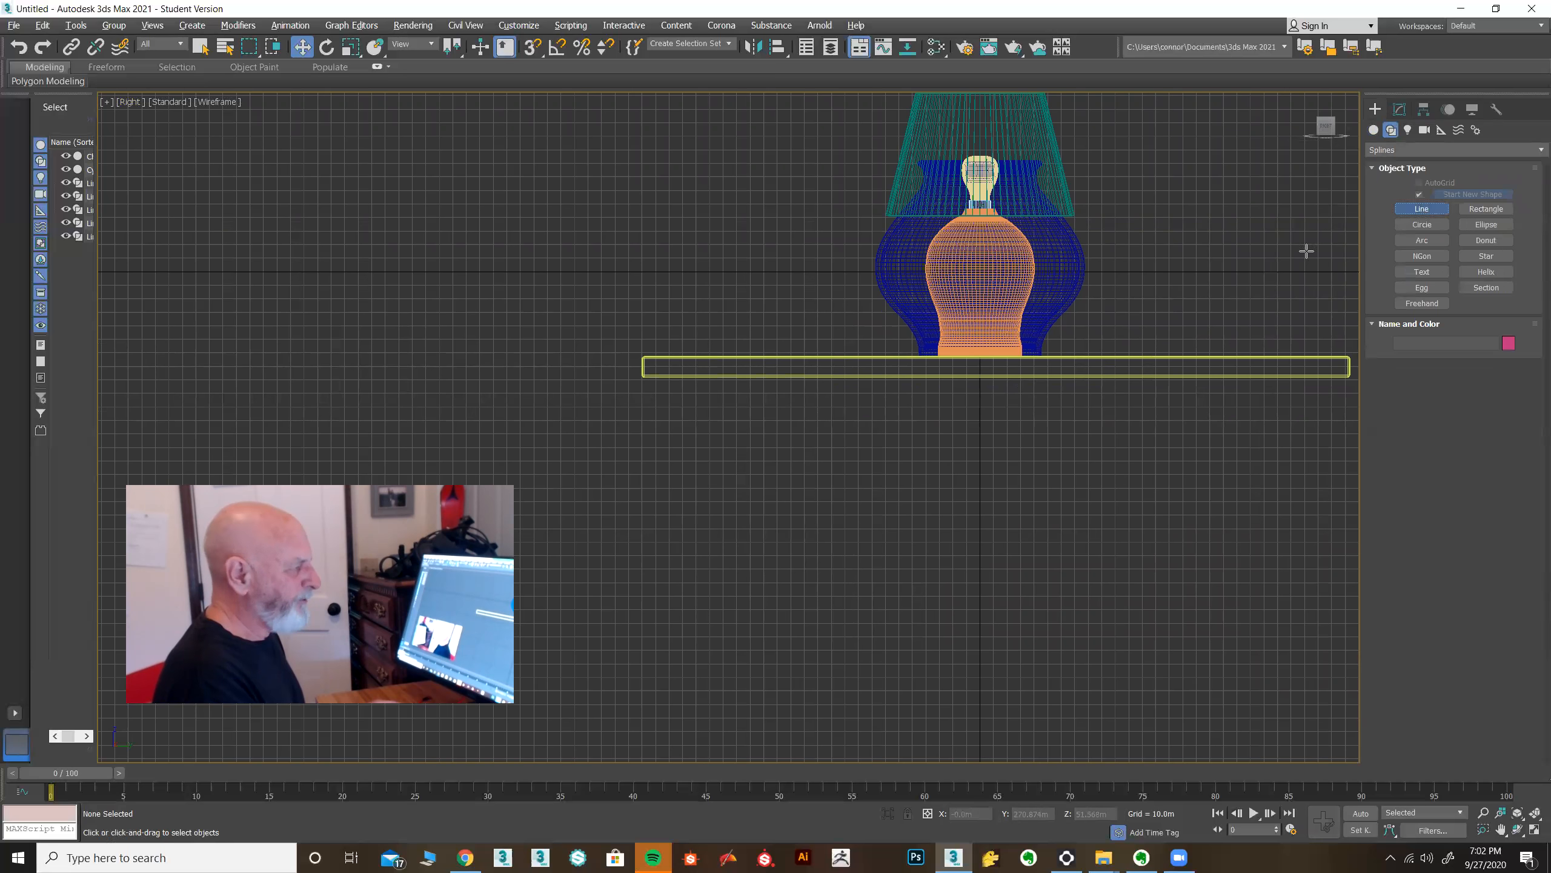
{"action": "left_click", "coordinate": [937, 348]}
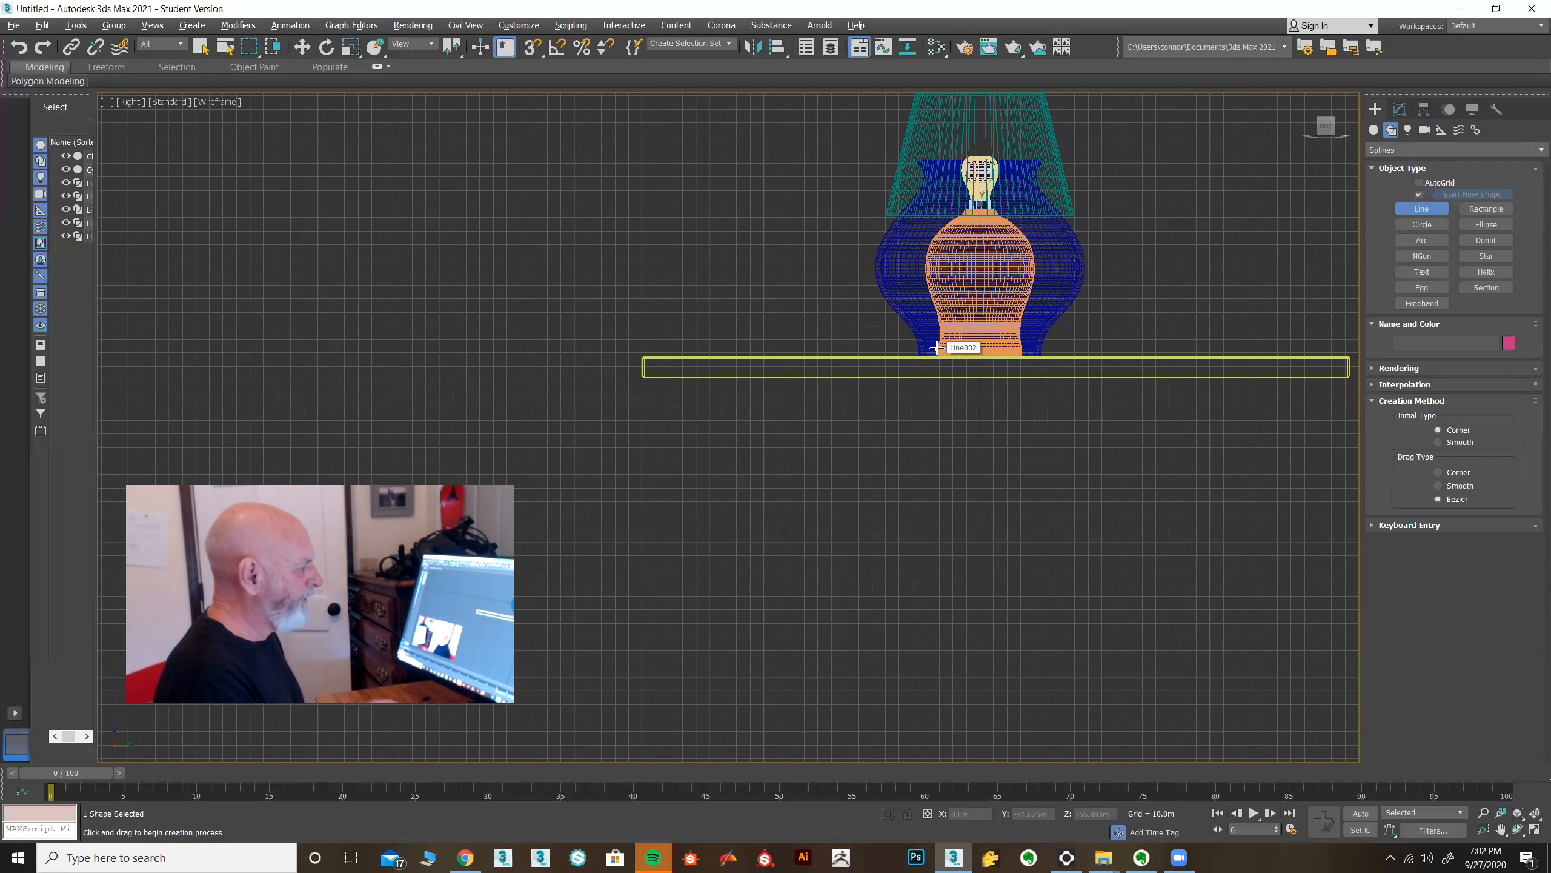
{"action": "left_click", "coordinate": [638, 349]}
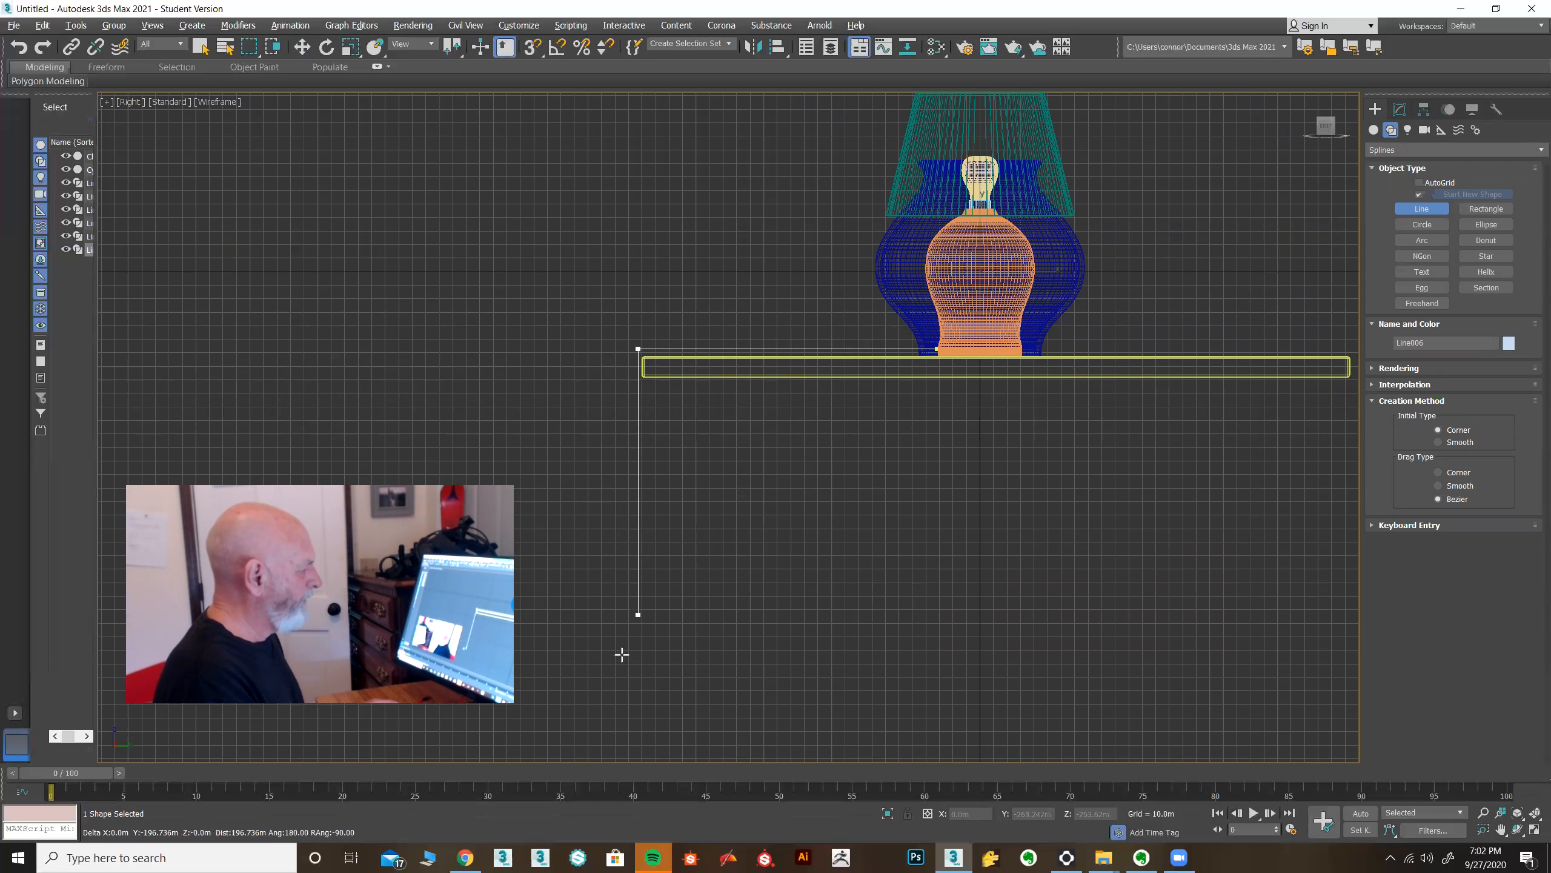
{"action": "left_click", "coordinate": [631, 707]}
{"action": "right_click", "coordinate": [632, 703]}
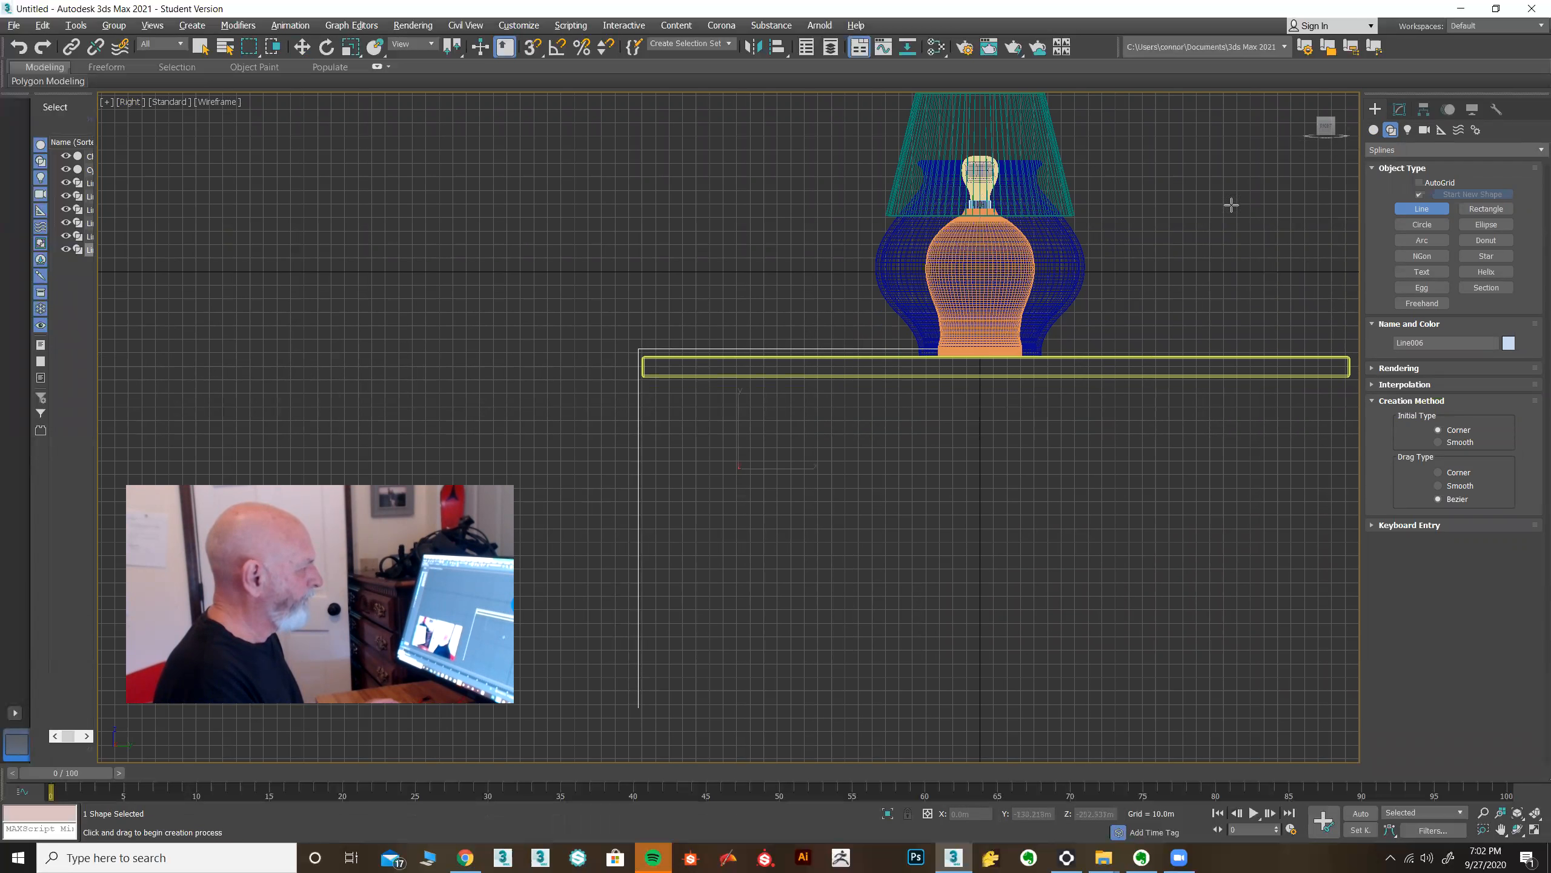
Make the cord spline renderable in the viewport.
{"action": "left_click", "coordinate": [1399, 109]}
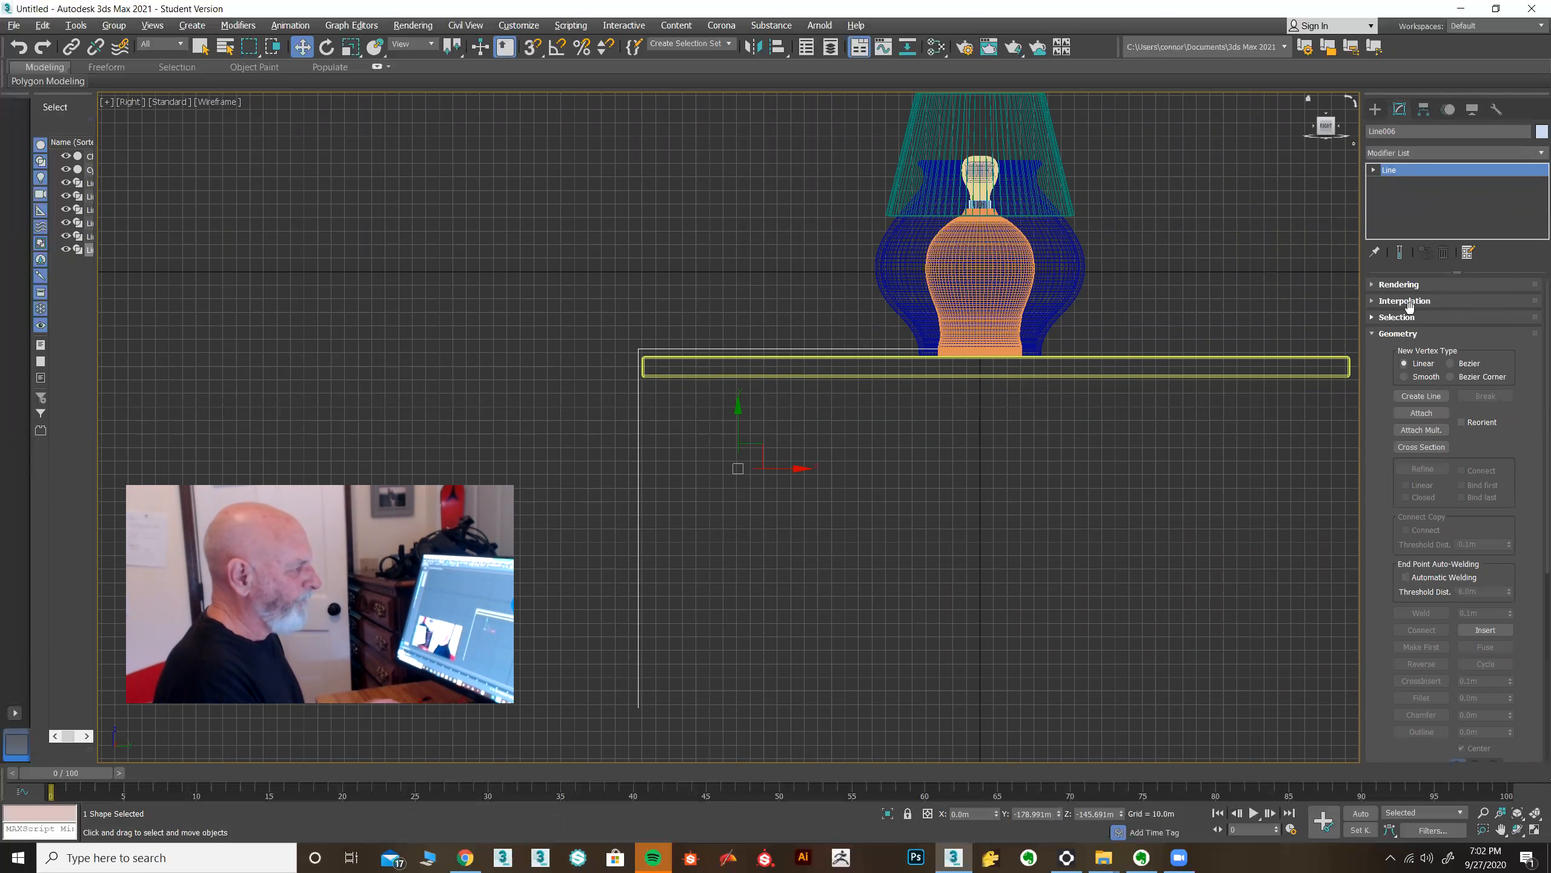
{"action": "left_click", "coordinate": [1393, 285]}
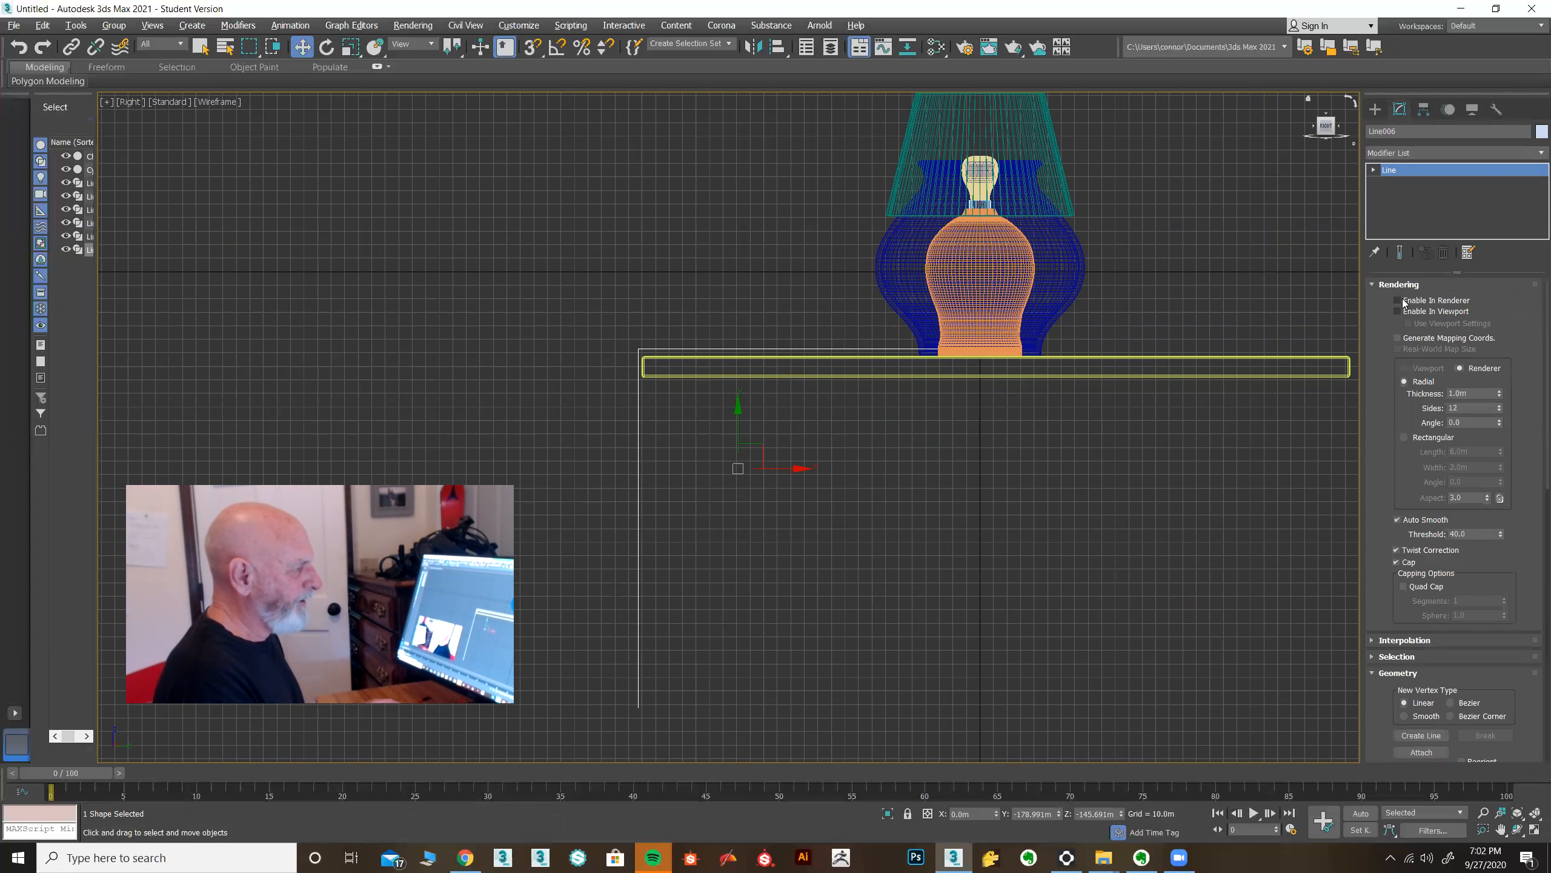
{"action": "left_click", "coordinate": [1399, 312]}
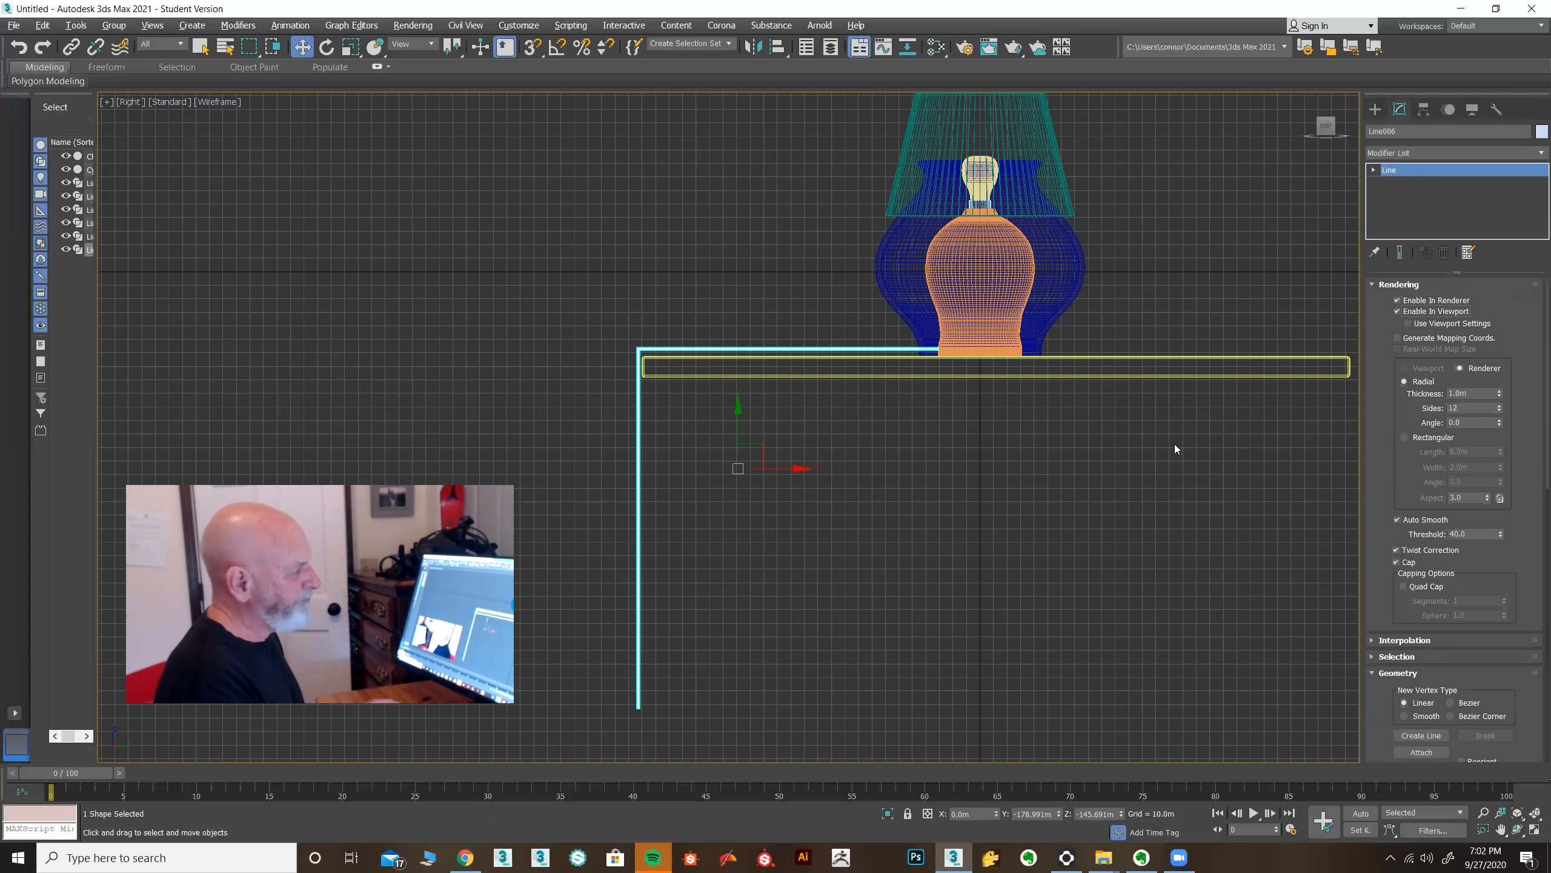
Refine the cord's tabletop segment at vertex level, adding two vertices between the lamp and the table edge.
{"action": "key", "text": "alt+w"}
{"action": "right_click", "coordinate": [1016, 737]}
{"action": "key", "text": "alt+w"}
{"action": "middle_click_drag", "start_coordinate": [742, 616], "coordinate": [994, 570], "text": "alt"}
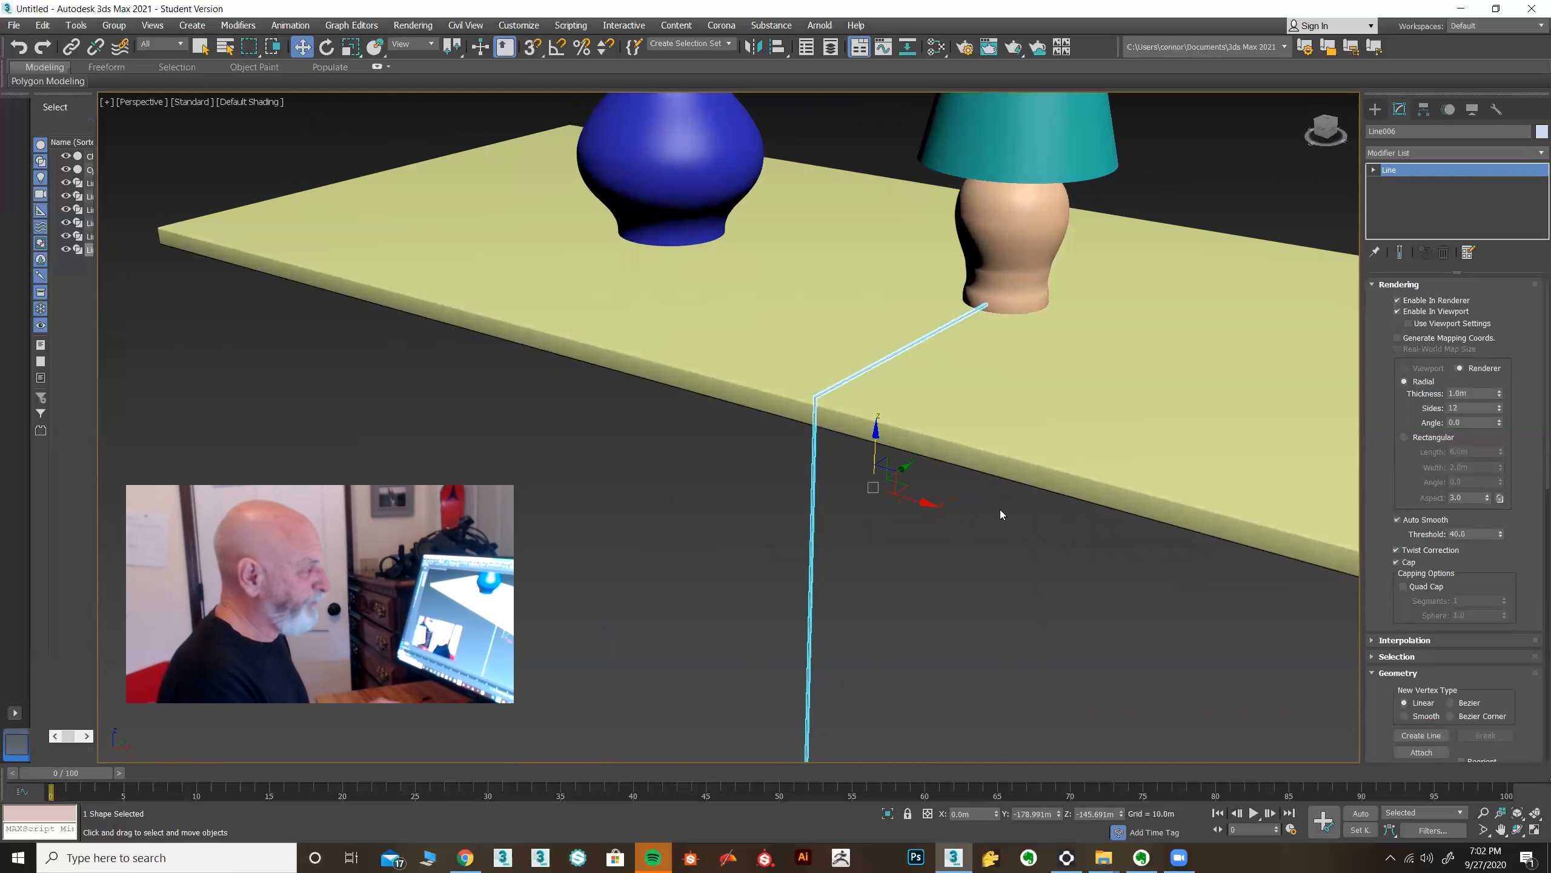
{"action": "left_click", "coordinate": [1374, 169]}
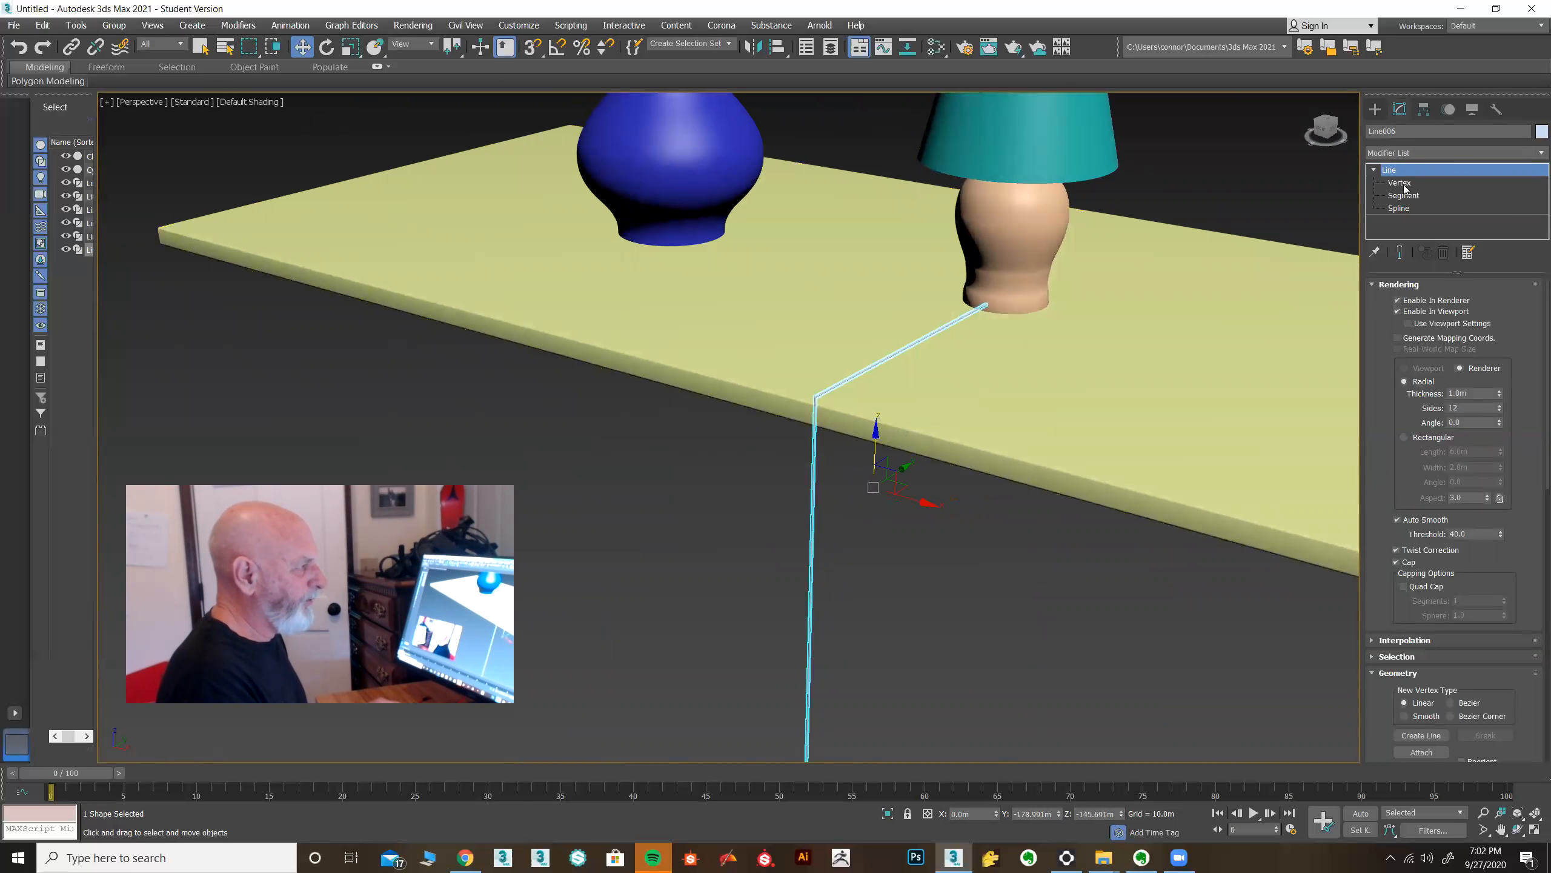
{"action": "left_click", "coordinate": [1399, 183]}
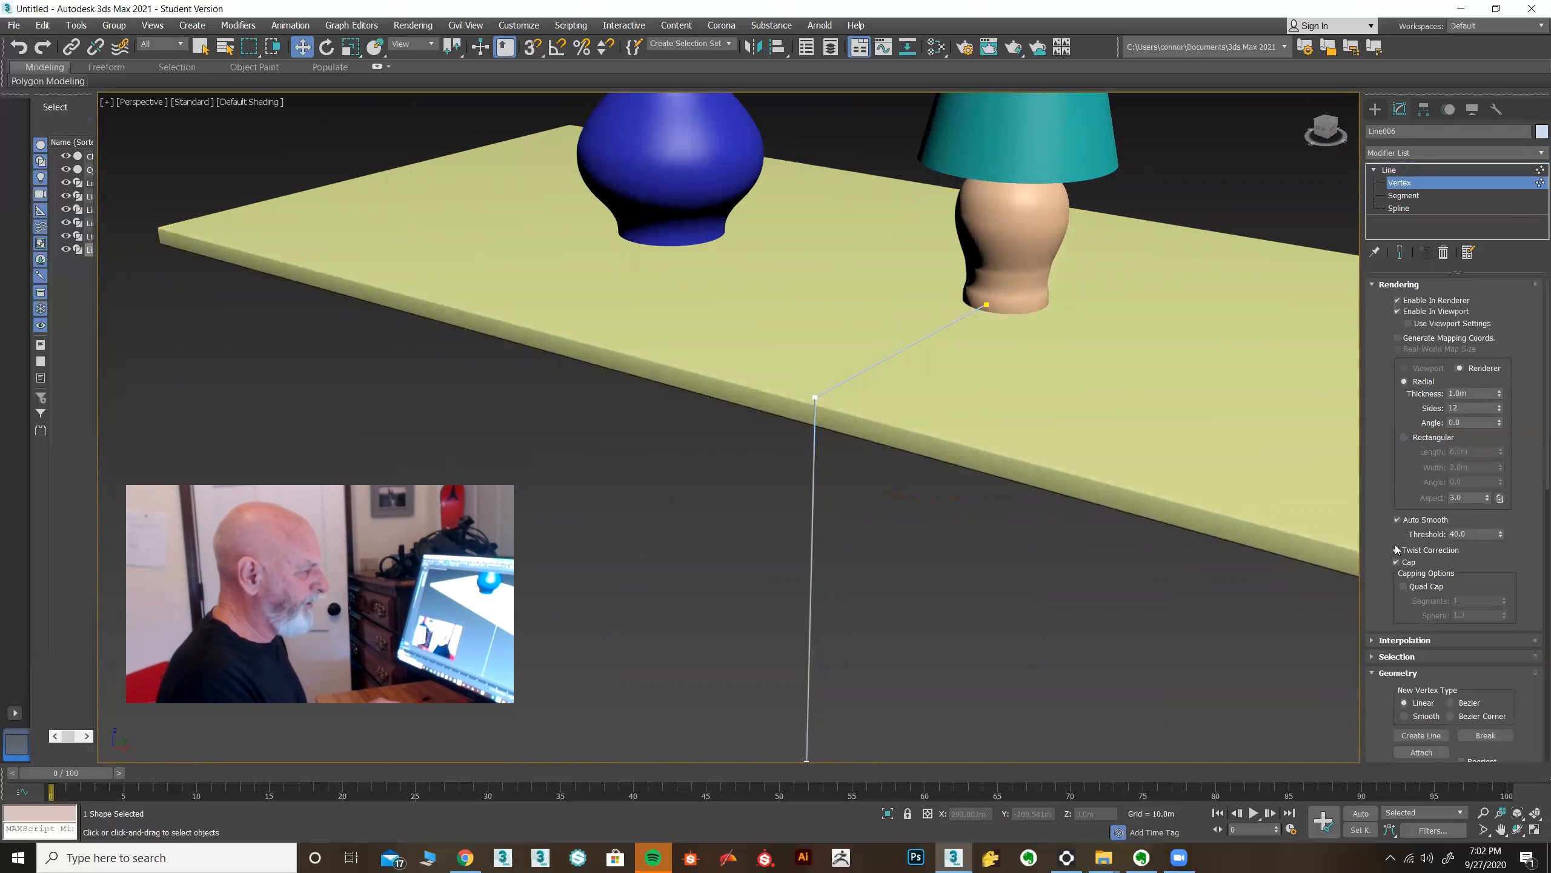
{"action": "left_click_drag", "start_coordinate": [1388, 486], "coordinate": [1385, 294]}
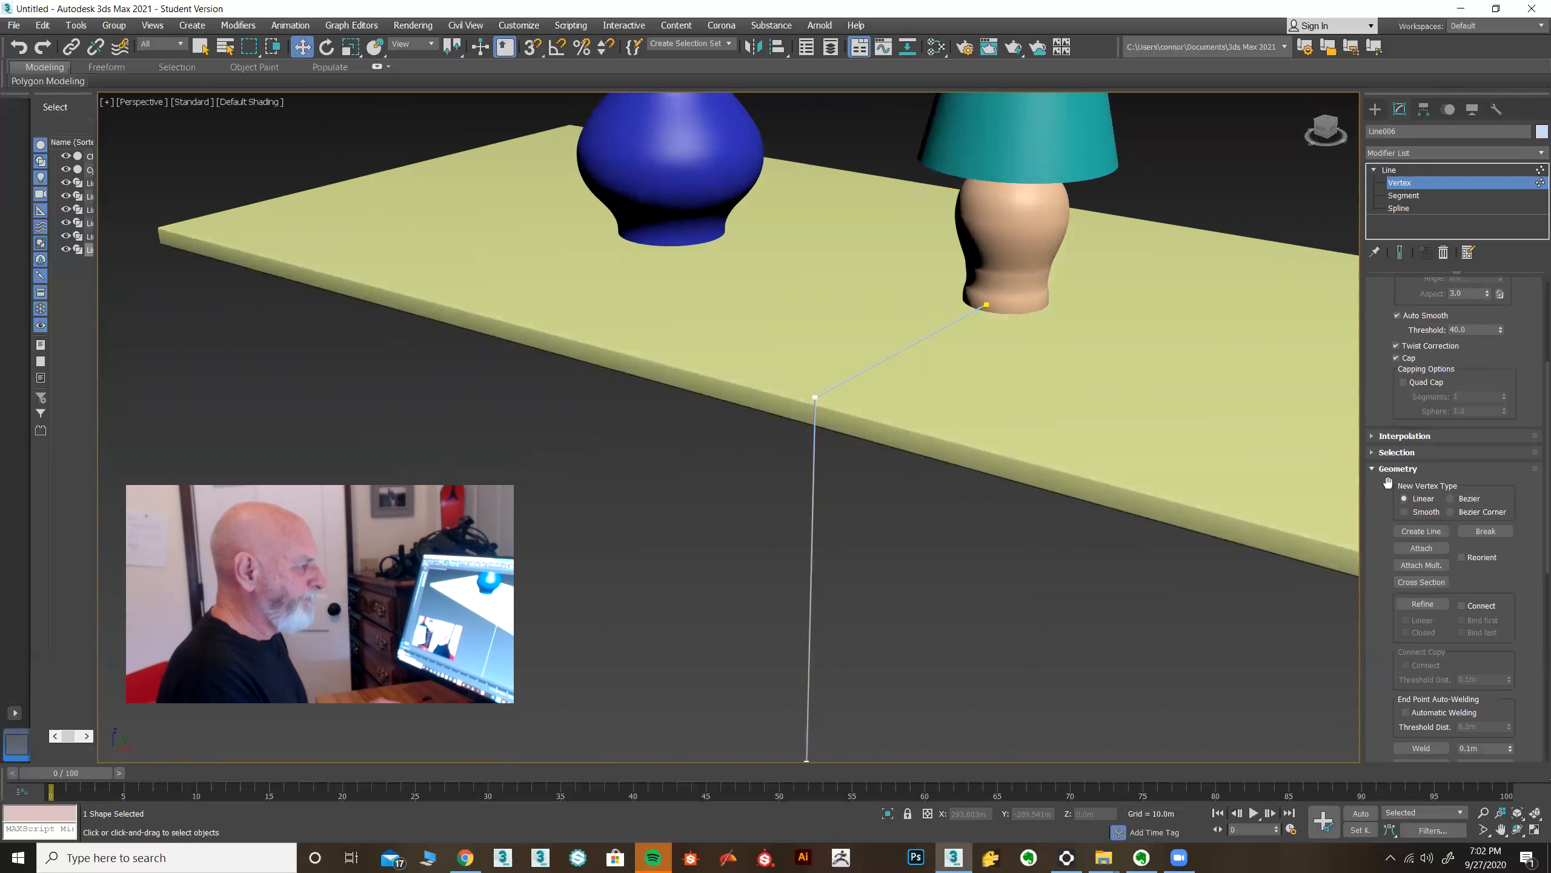
{"action": "scroll", "coordinate": [1373, 572], "scroll_direction": "down", "scroll_amount": 3}
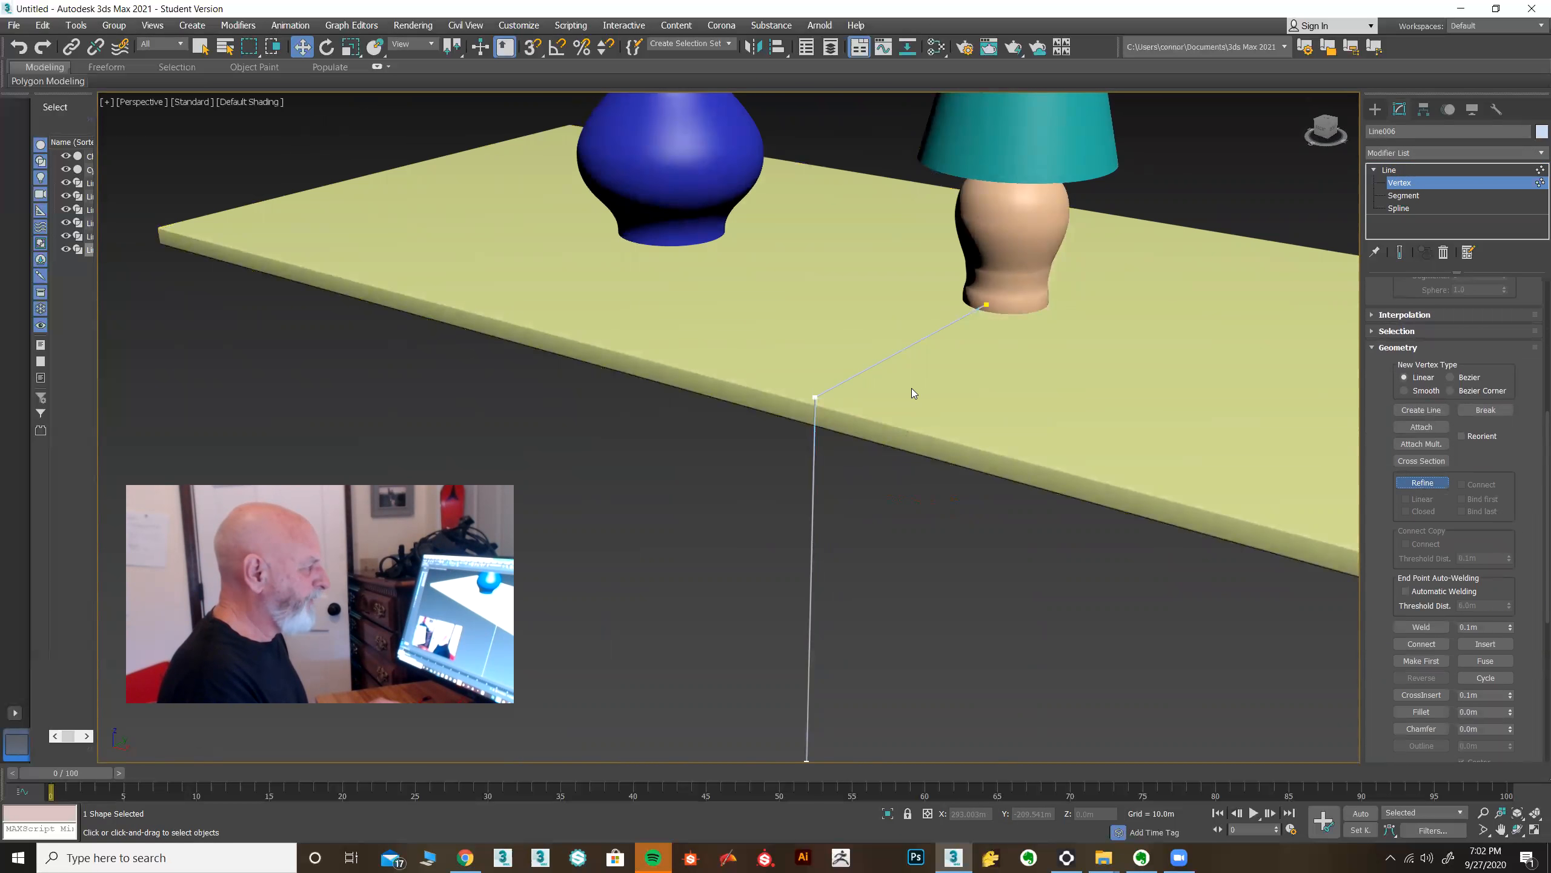
{"action": "left_click", "coordinate": [930, 335]}
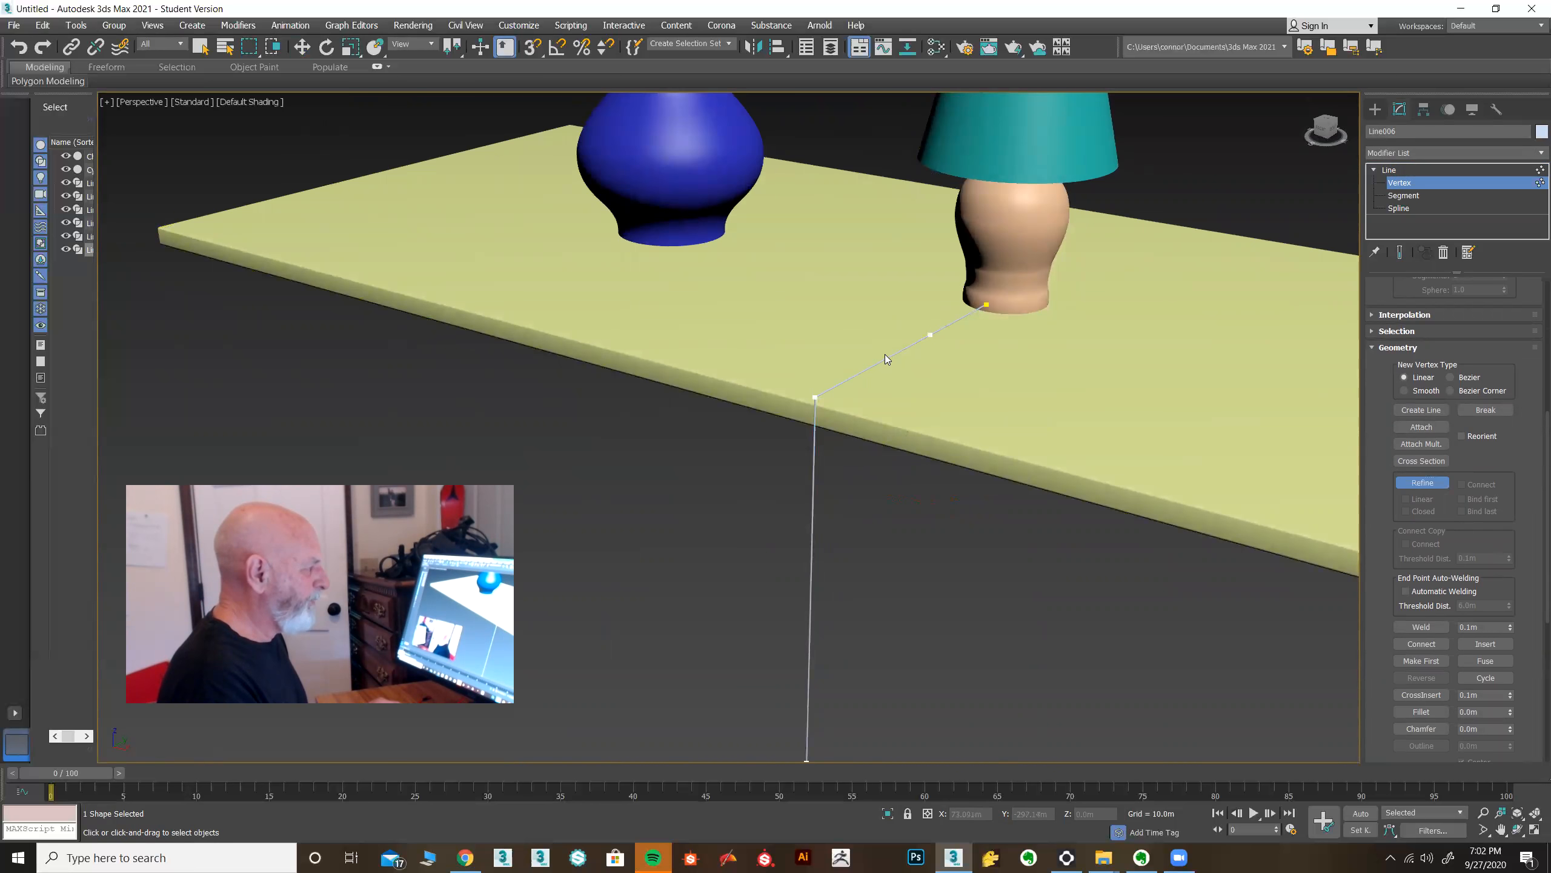
{"action": "left_click", "coordinate": [1421, 483]}
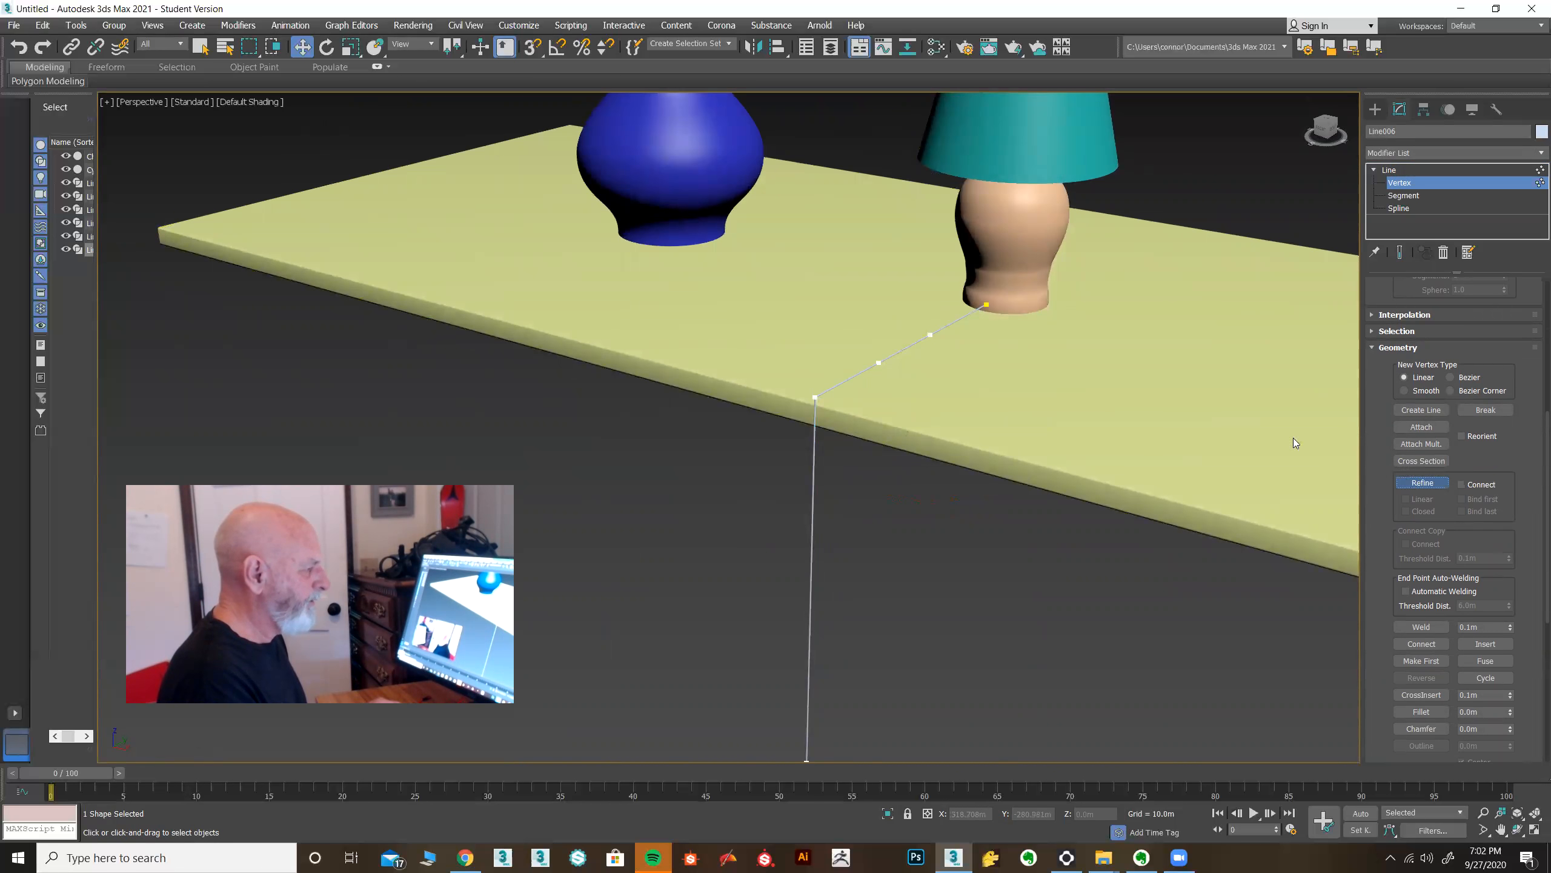
Select vertices along the cord near the lamp and convert them to Bezier type.
{"action": "left_click_drag", "start_coordinate": [913, 322], "coordinate": [949, 350]}
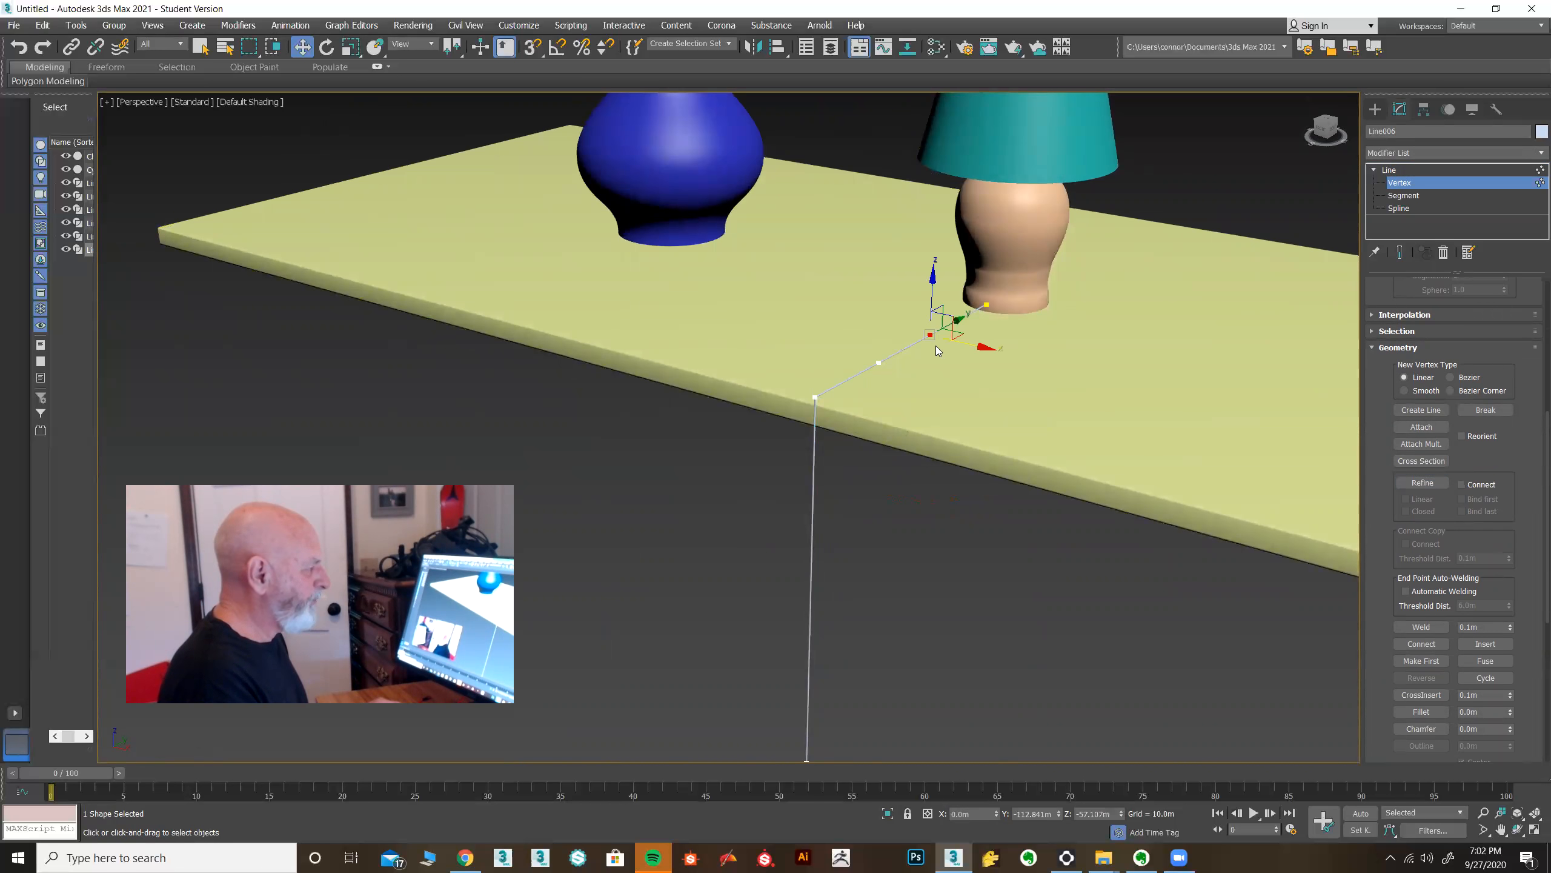
{"action": "scroll", "coordinate": [922, 366], "scroll_direction": "up", "scroll_amount": 3}
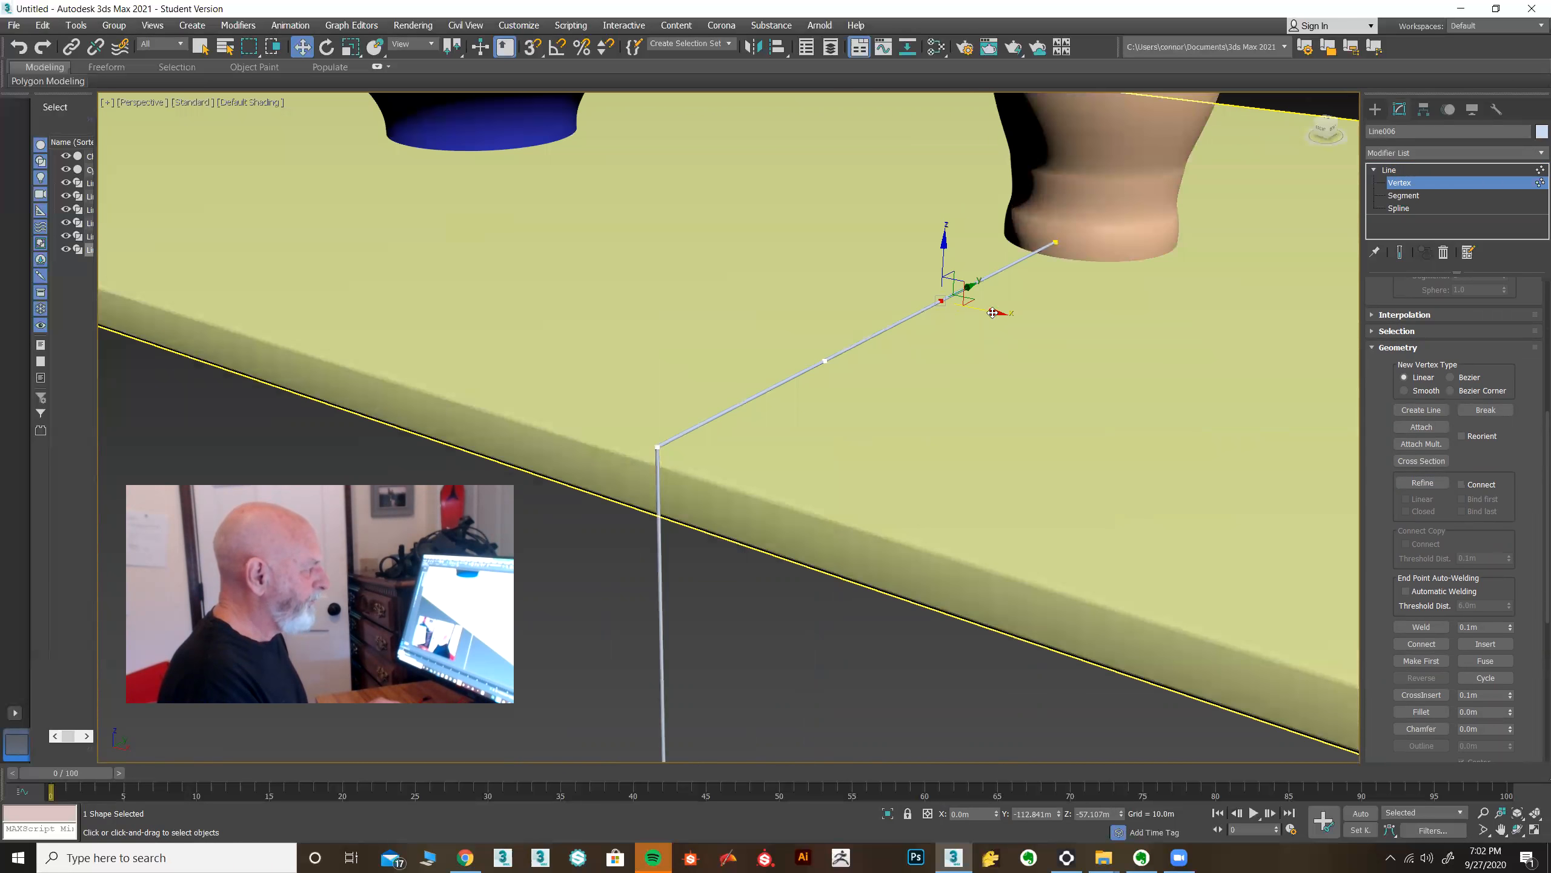
{"action": "left_click_drag", "start_coordinate": [993, 313], "coordinate": [983, 310]}
{"action": "middle_click_drag", "start_coordinate": [980, 307], "coordinate": [895, 375], "text": "alt"}
{"action": "left_click", "coordinate": [804, 427]}
{"action": "left_click_drag", "start_coordinate": [846, 455], "coordinate": [895, 473]}
{"action": "middle_click_drag", "start_coordinate": [895, 473], "coordinate": [855, 397], "text": "alt"}
{"action": "left_click_drag", "start_coordinate": [717, 297], "coordinate": [861, 417]}
{"action": "left_click", "coordinate": [834, 422]}
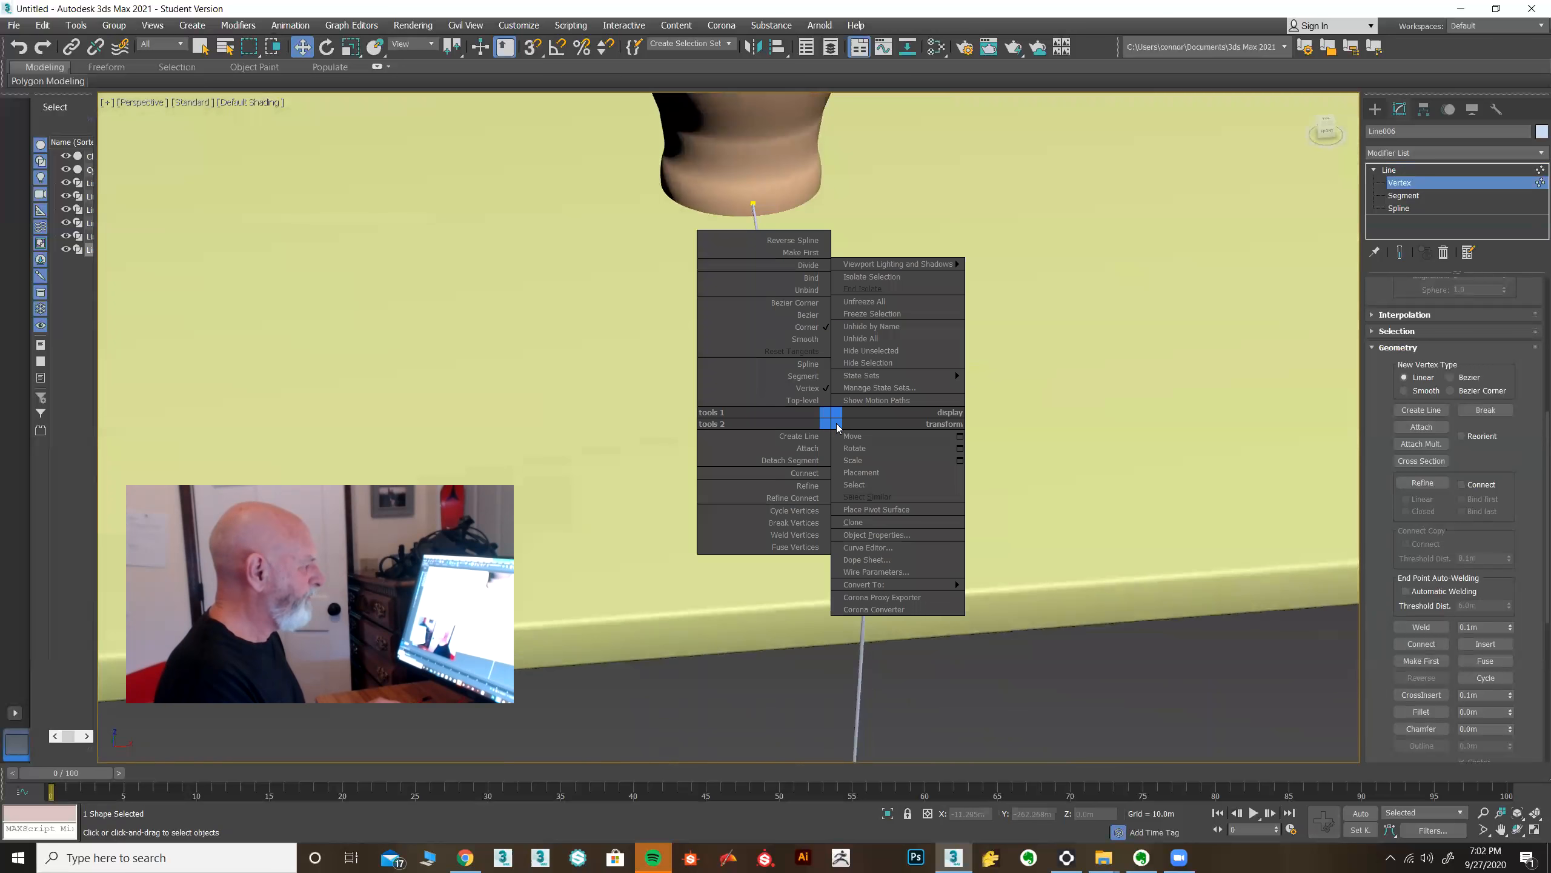
{"action": "right_click", "coordinate": [831, 418]}
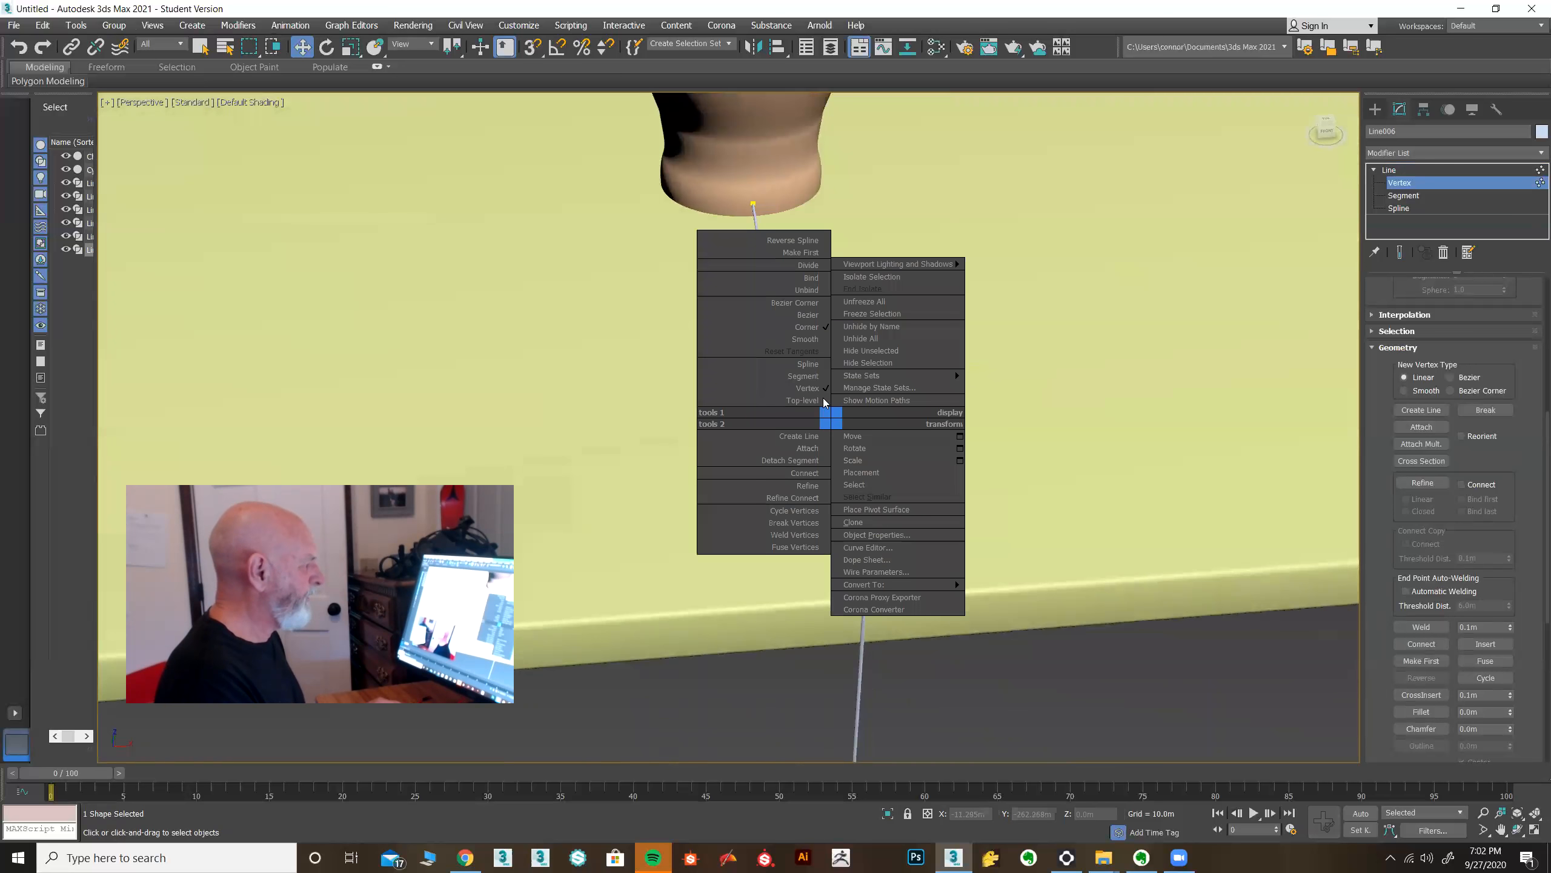
{"action": "left_click", "coordinate": [806, 315]}
Inspect the cord's vertices along the tabletop from a low angle.
{"action": "middle_click_drag", "start_coordinate": [931, 564], "coordinate": [813, 538], "text": "alt"}
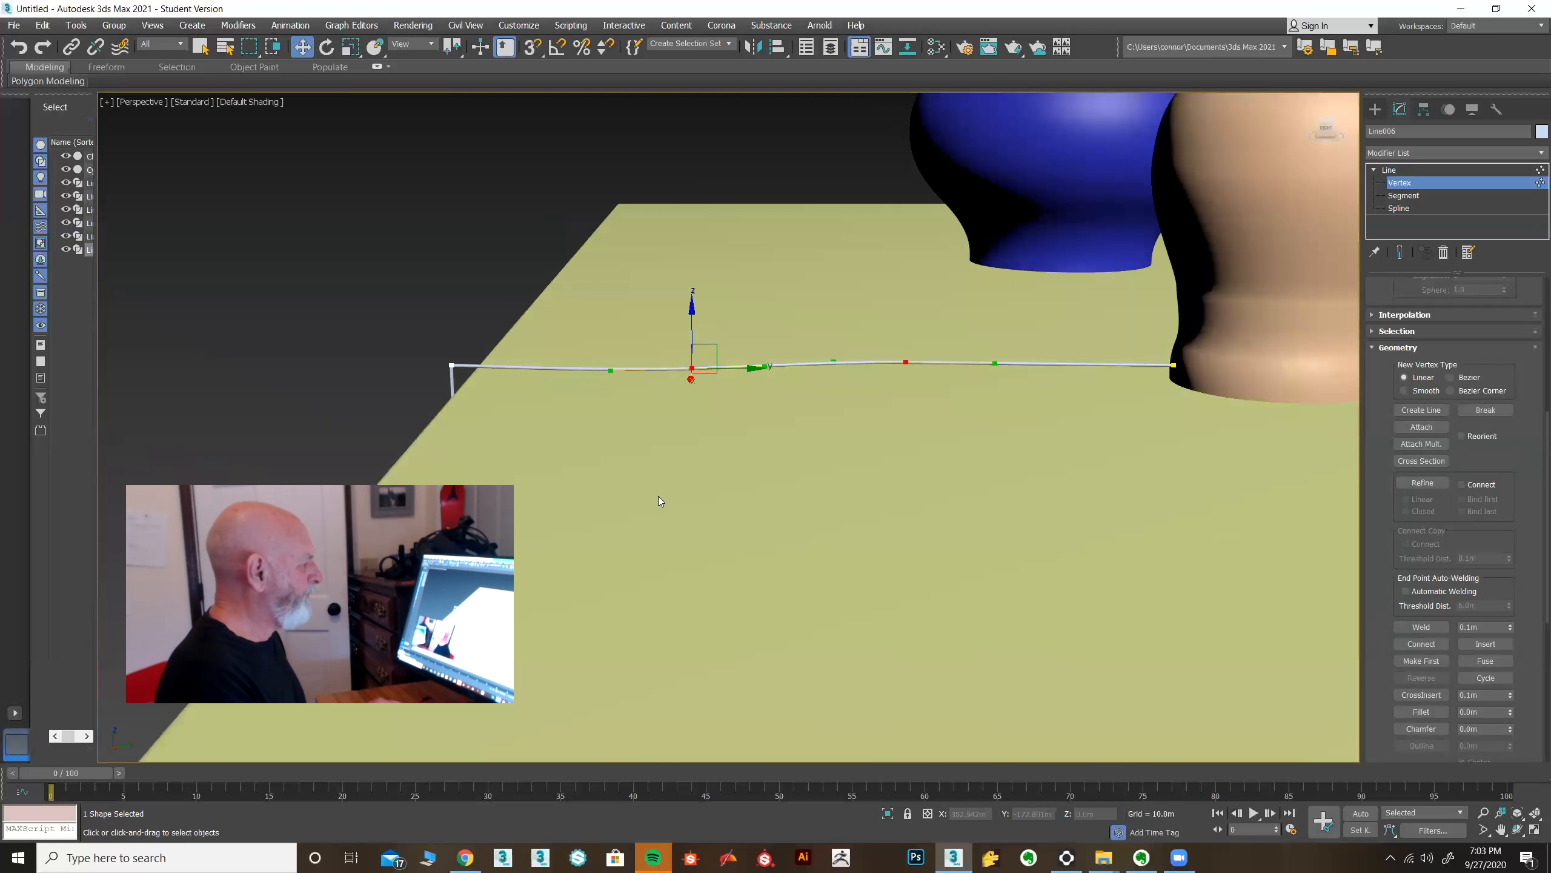
{"action": "middle_click_drag", "start_coordinate": [658, 497], "coordinate": [542, 405], "text": "alt"}
{"action": "middle_click_drag", "start_coordinate": [738, 440], "coordinate": [740, 434], "text": "alt"}
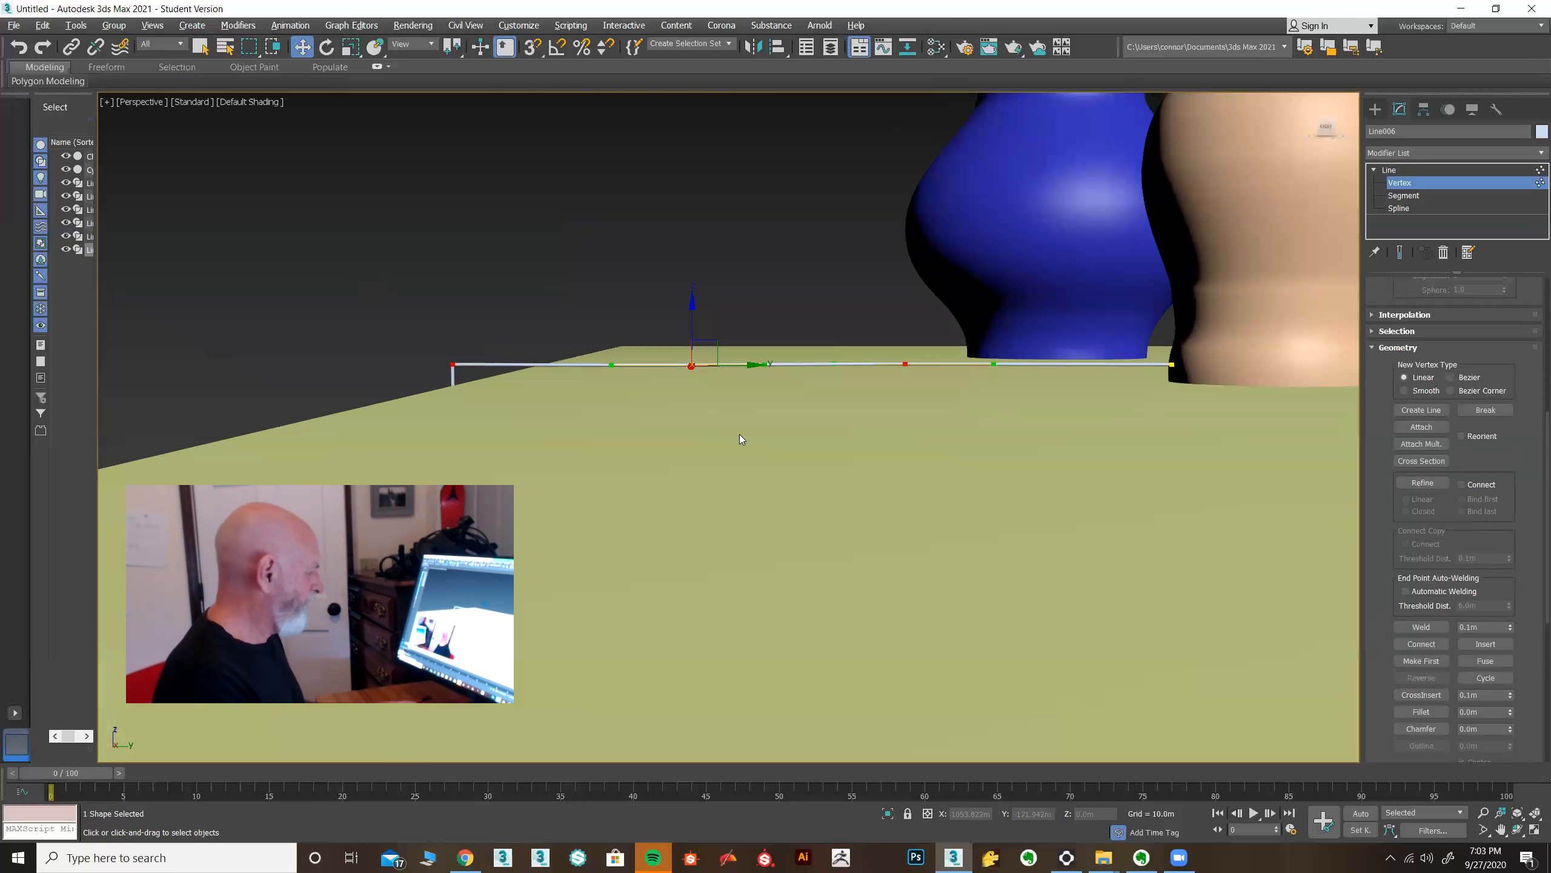
In the Right view, select the cord's vertices near the lamp and lower them onto the tabletop surface.
{"action": "key", "text": "alt+w"}
{"action": "middle_click", "coordinate": [630, 483]}
{"action": "key", "text": "alt+w"}
{"action": "middle_click_drag", "start_coordinate": [691, 464], "coordinate": [800, 445]}
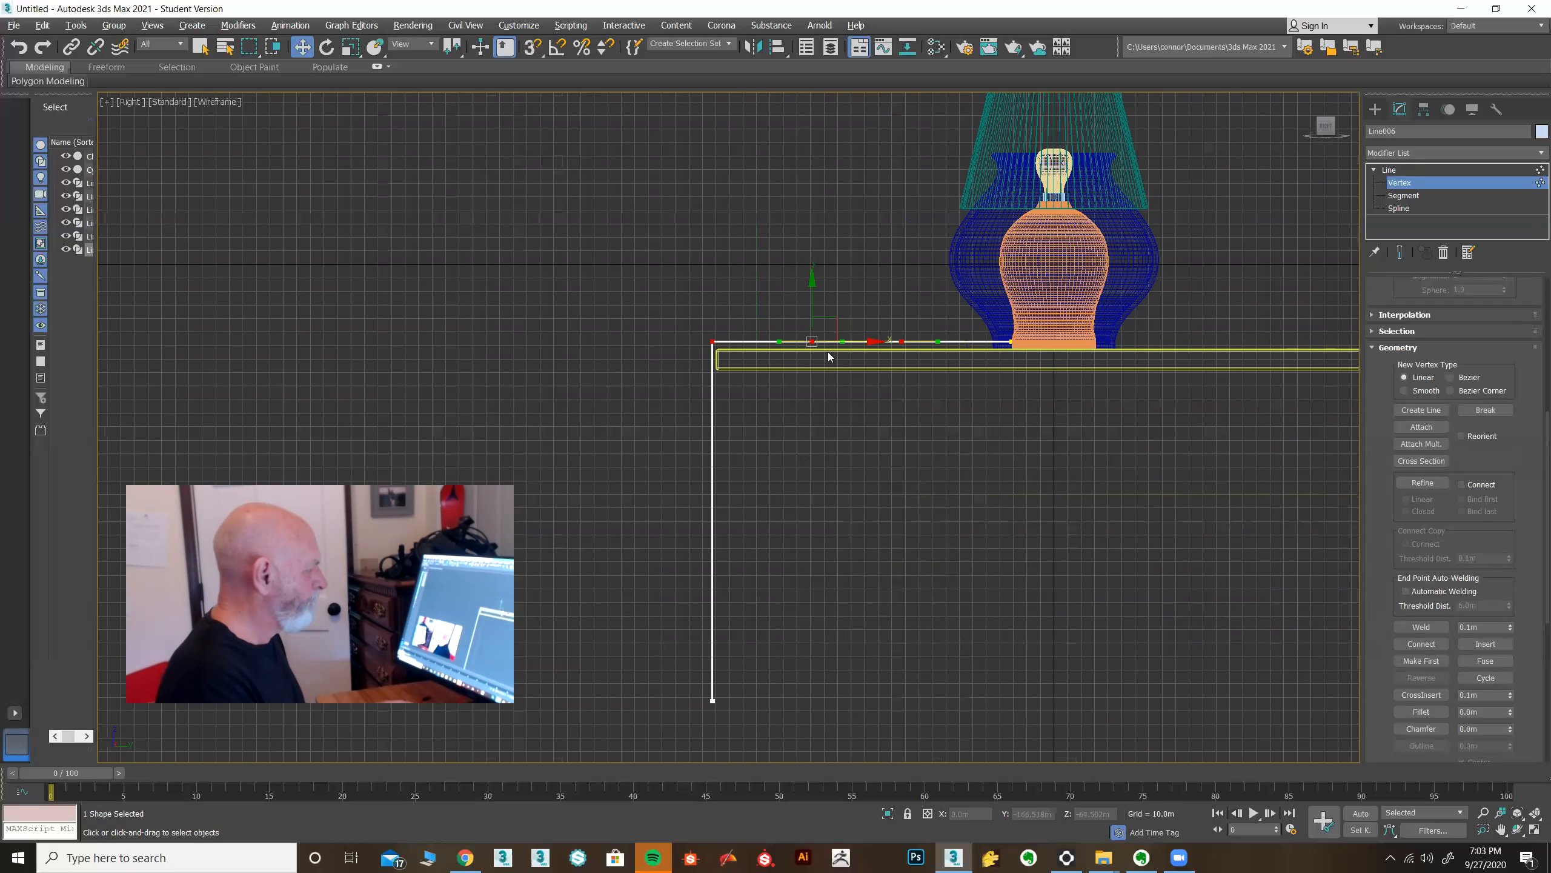
{"action": "scroll", "coordinate": [827, 355], "scroll_direction": "up", "scroll_amount": 5}
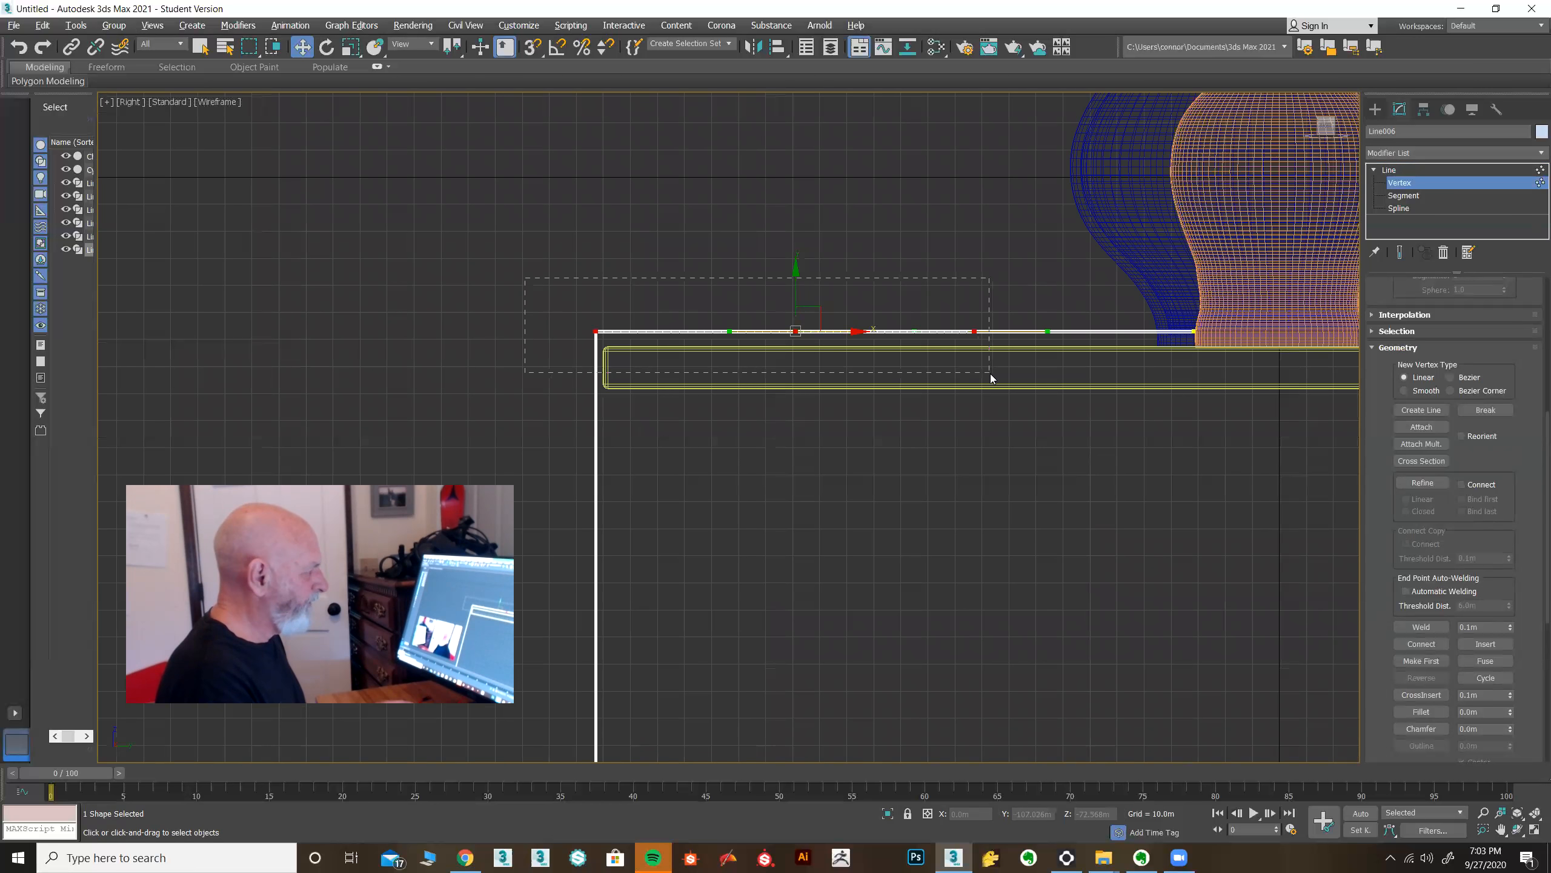
{"action": "left_click_drag", "start_coordinate": [797, 277], "coordinate": [797, 285]}
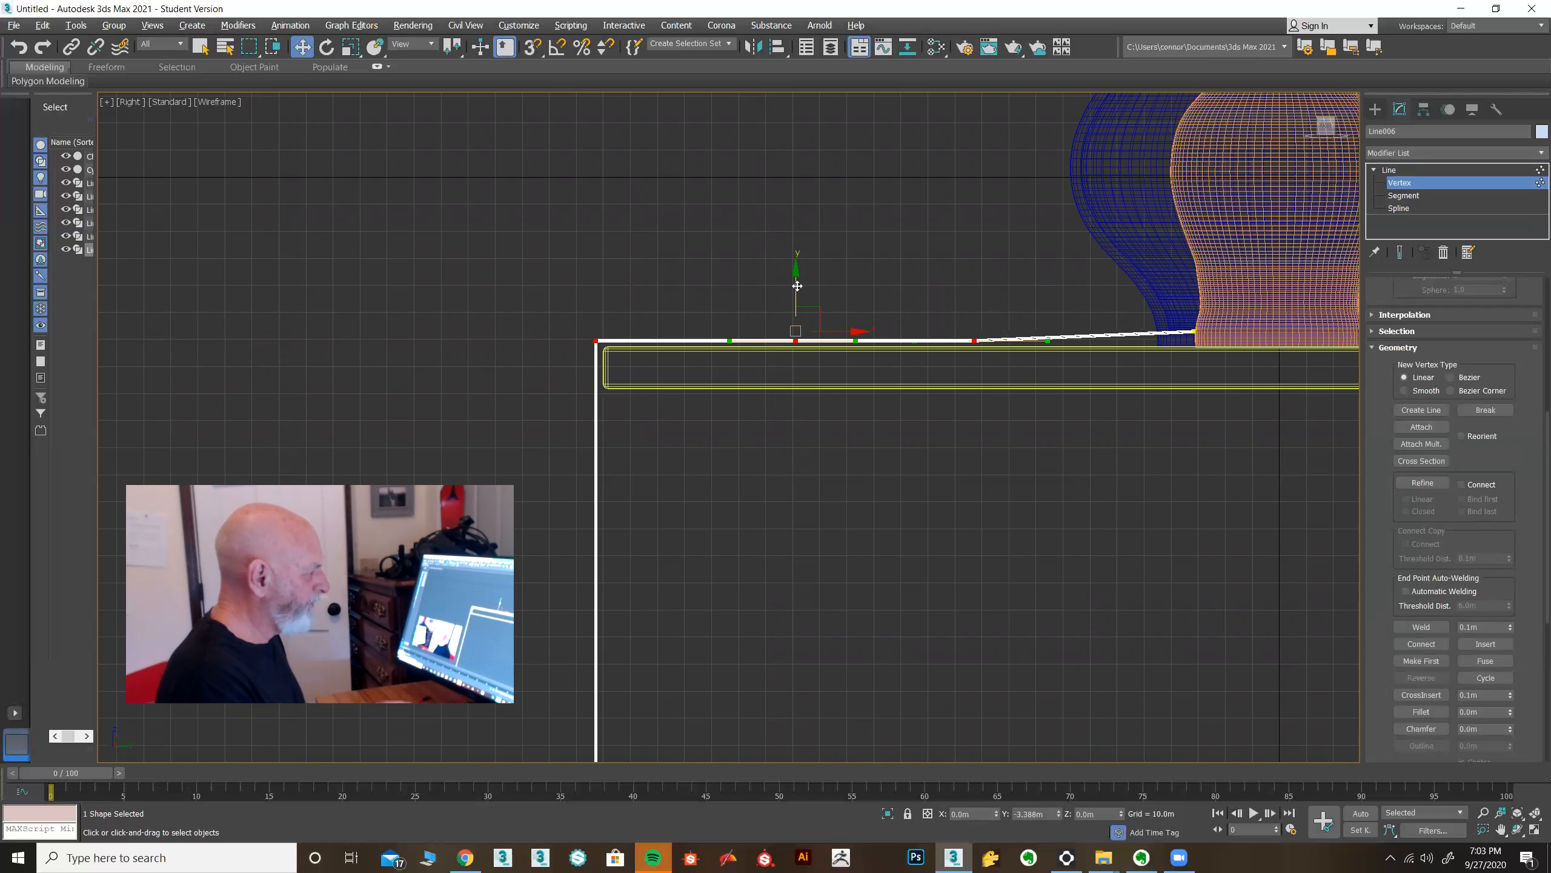
Fillet the cord's corner vertex where it bends over the table edge.
{"action": "left_click_drag", "start_coordinate": [565, 298], "coordinate": [620, 390]}
{"action": "scroll", "coordinate": [610, 360], "scroll_direction": "up", "scroll_amount": 5}
{"action": "scroll", "coordinate": [553, 287], "scroll_direction": "up", "scroll_amount": 2}
{"action": "middle_click_drag", "start_coordinate": [554, 287], "coordinate": [830, 430]}
{"action": "scroll", "coordinate": [1384, 507], "scroll_direction": "down", "scroll_amount": 2}
{"action": "scroll", "coordinate": [1384, 507], "scroll_direction": "down", "scroll_amount": 5}
{"action": "left_click", "coordinate": [1421, 493]}
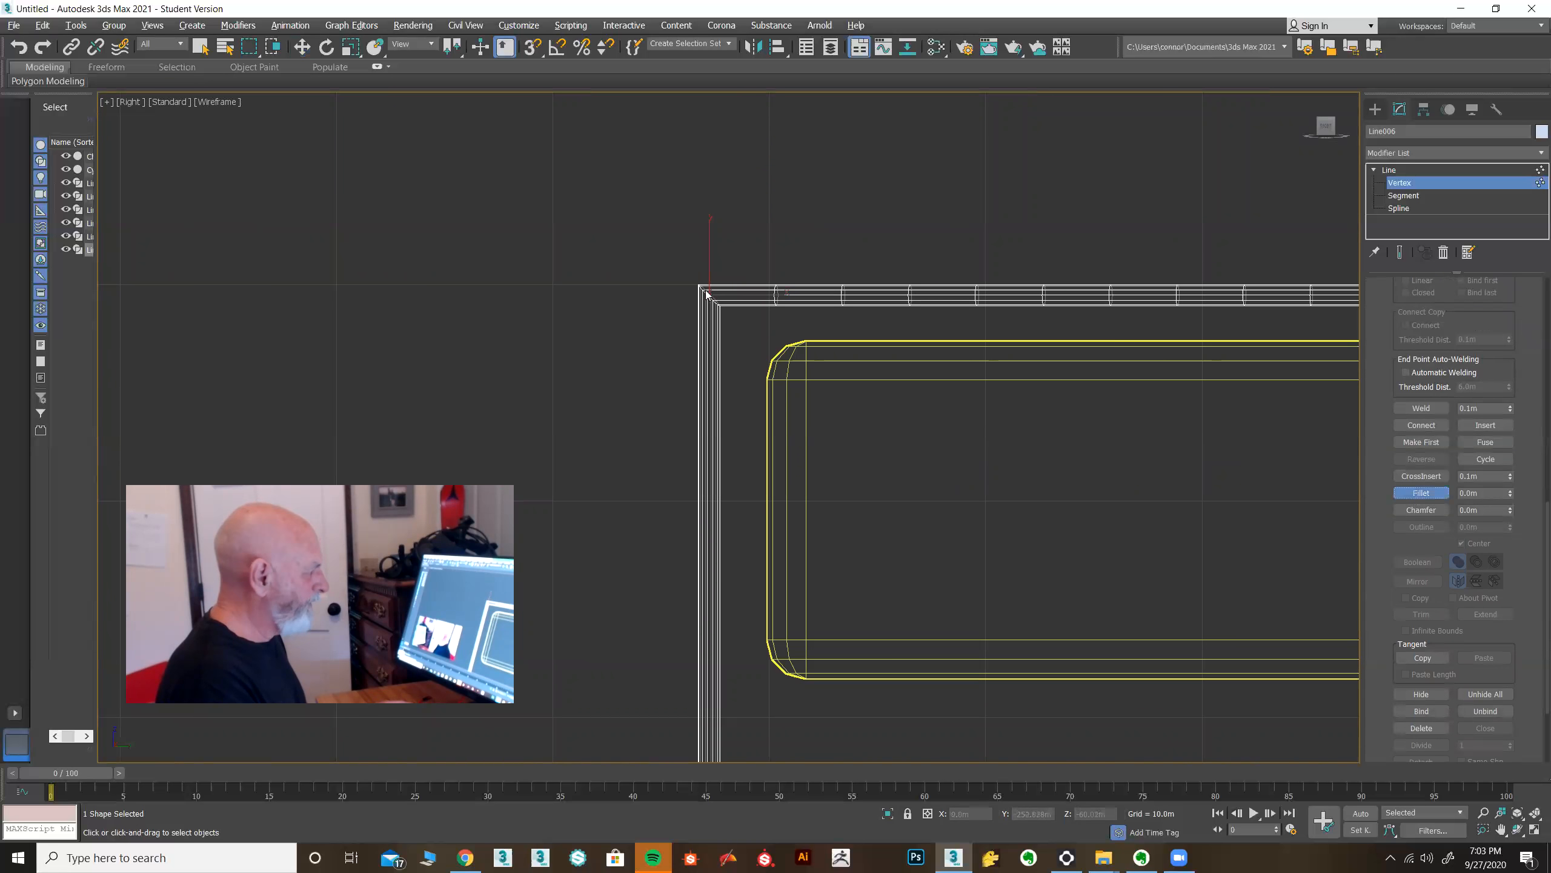
{"action": "left_click_drag", "start_coordinate": [706, 290], "coordinate": [712, 213]}
{"action": "left_click", "coordinate": [1409, 492]}
Nudge a cord vertex near the lamp slightly down so the cord rests on the tabletop.
{"action": "middle_click_drag", "start_coordinate": [1154, 462], "coordinate": [652, 446]}
{"action": "scroll", "coordinate": [651, 447], "scroll_direction": "down", "scroll_amount": 2}
{"action": "scroll", "coordinate": [651, 452], "scroll_direction": "down", "scroll_amount": 1}
{"action": "scroll", "coordinate": [759, 461], "scroll_direction": "down", "scroll_amount": 3}
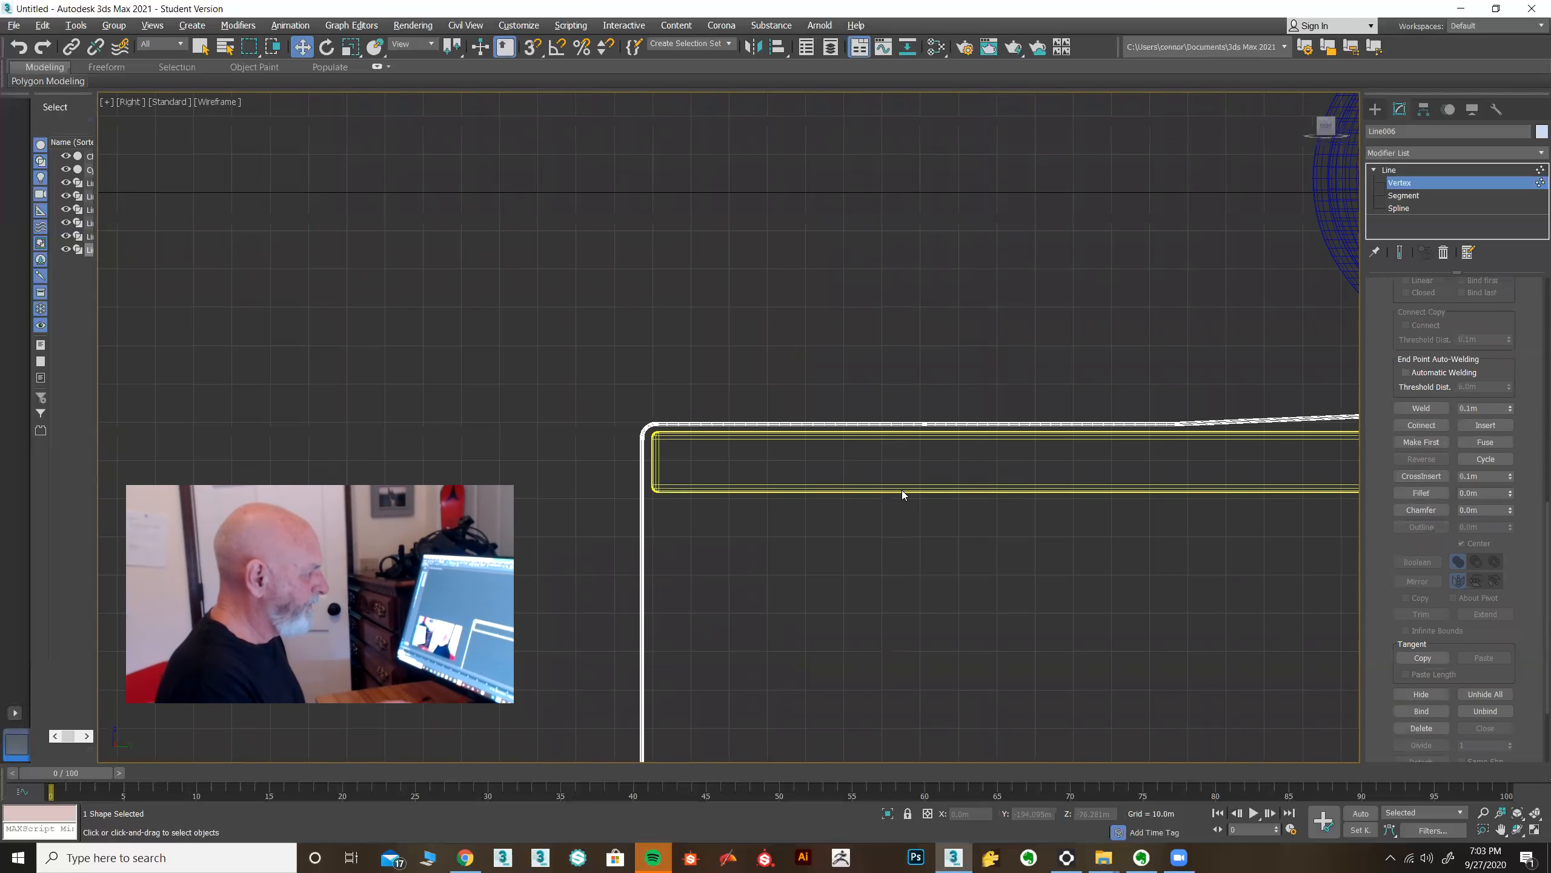
{"action": "scroll", "coordinate": [904, 496], "scroll_direction": "down", "scroll_amount": 1}
{"action": "left_click_drag", "start_coordinate": [1129, 493], "coordinate": [1130, 494]}
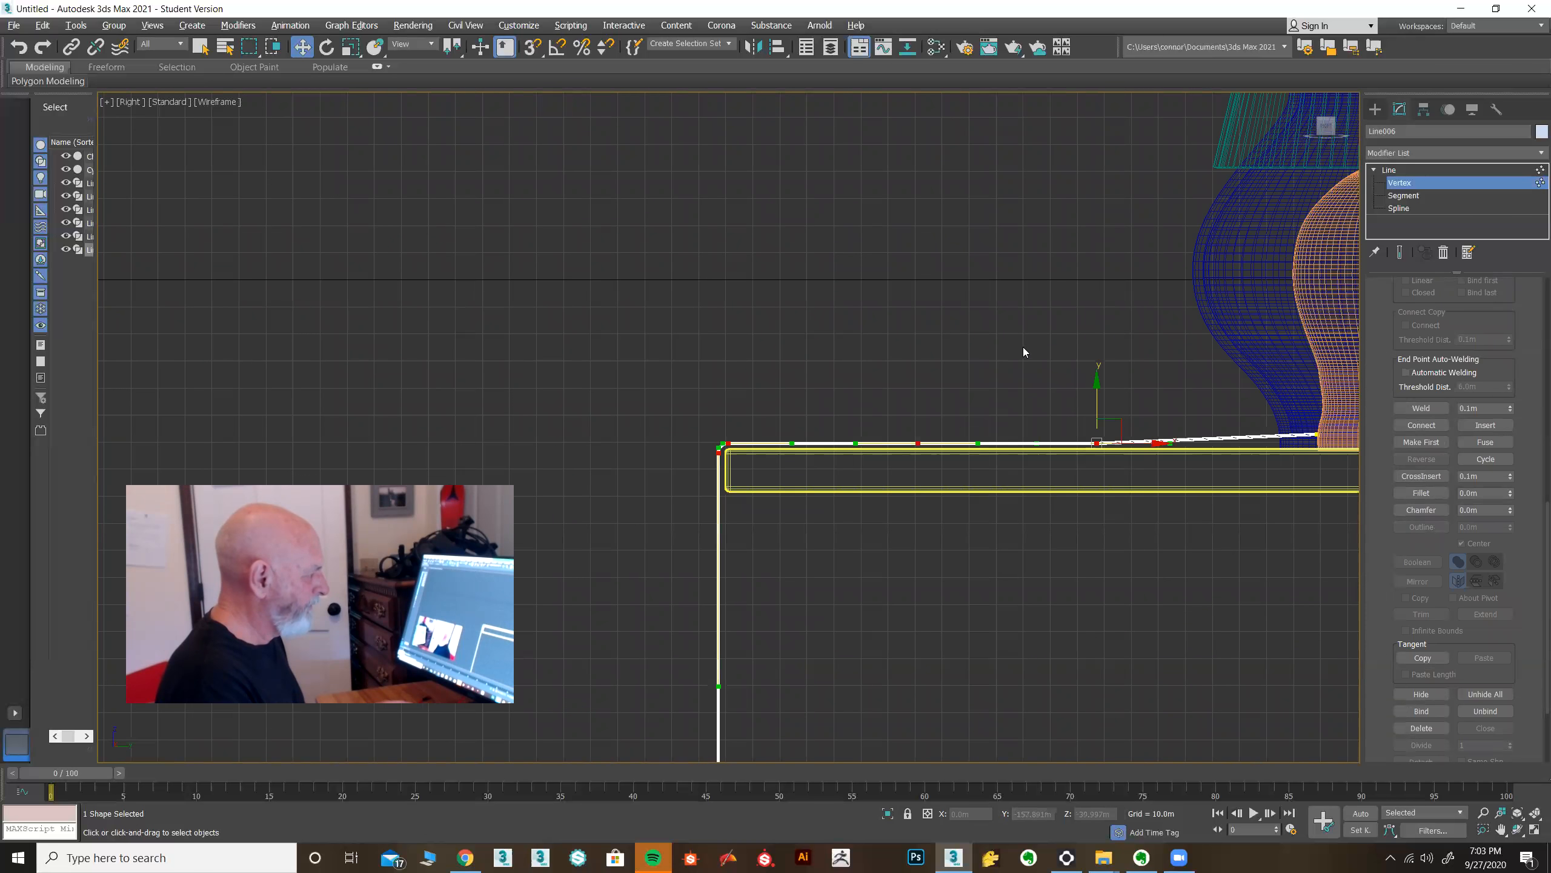
{"action": "left_click_drag", "start_coordinate": [1096, 379], "coordinate": [1096, 382]}
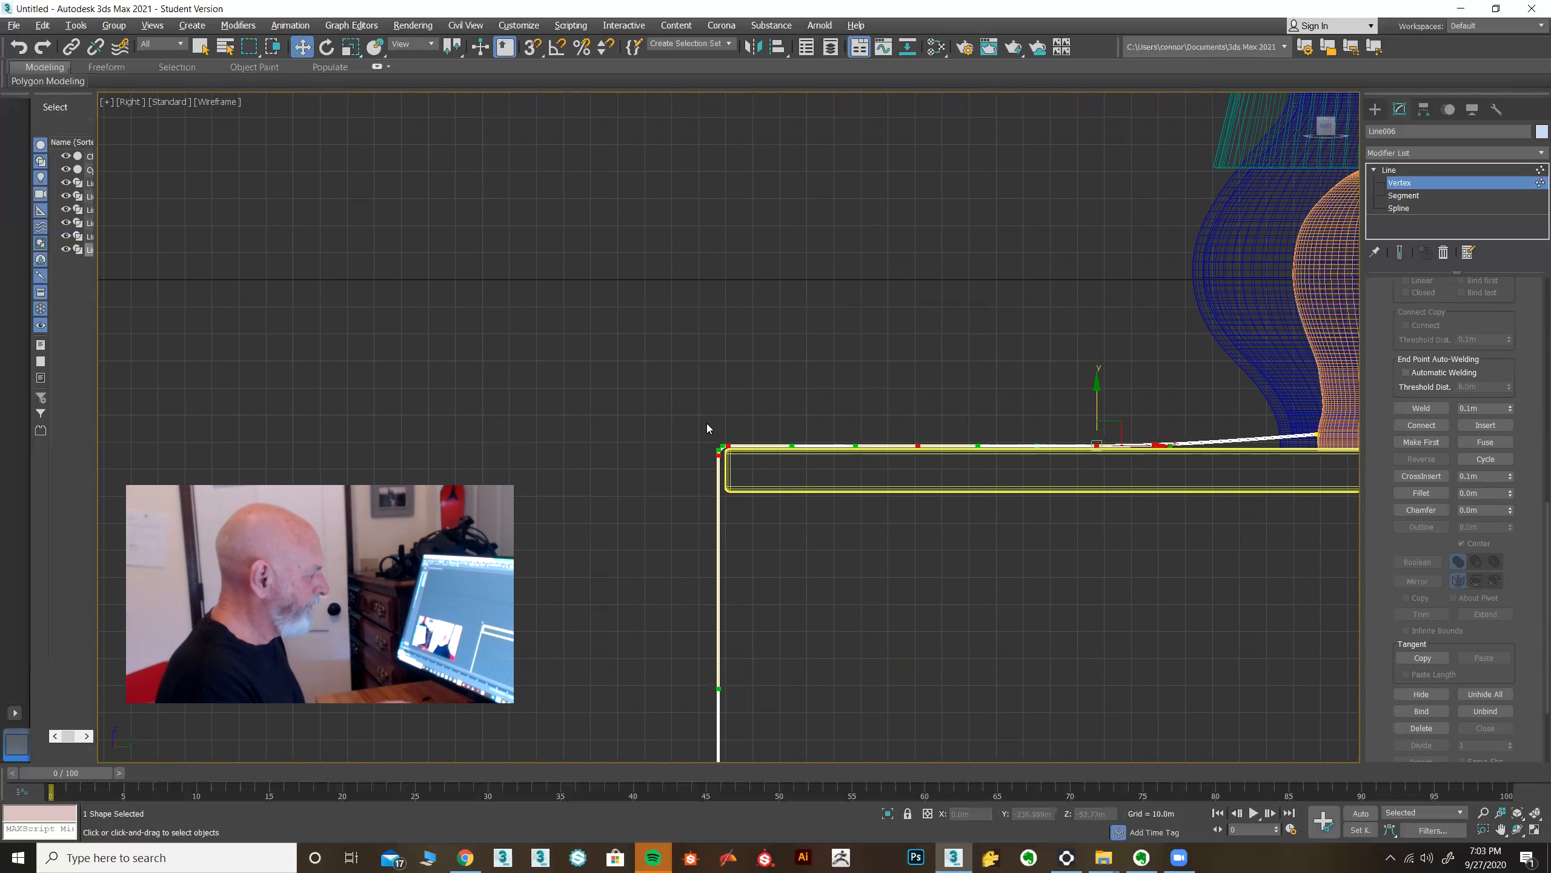
{"action": "left_click_drag", "start_coordinate": [676, 420], "coordinate": [769, 519]}
Inspect the cord's bend over the table edge in the Perspective view.
{"action": "key", "text": "alt+w"}
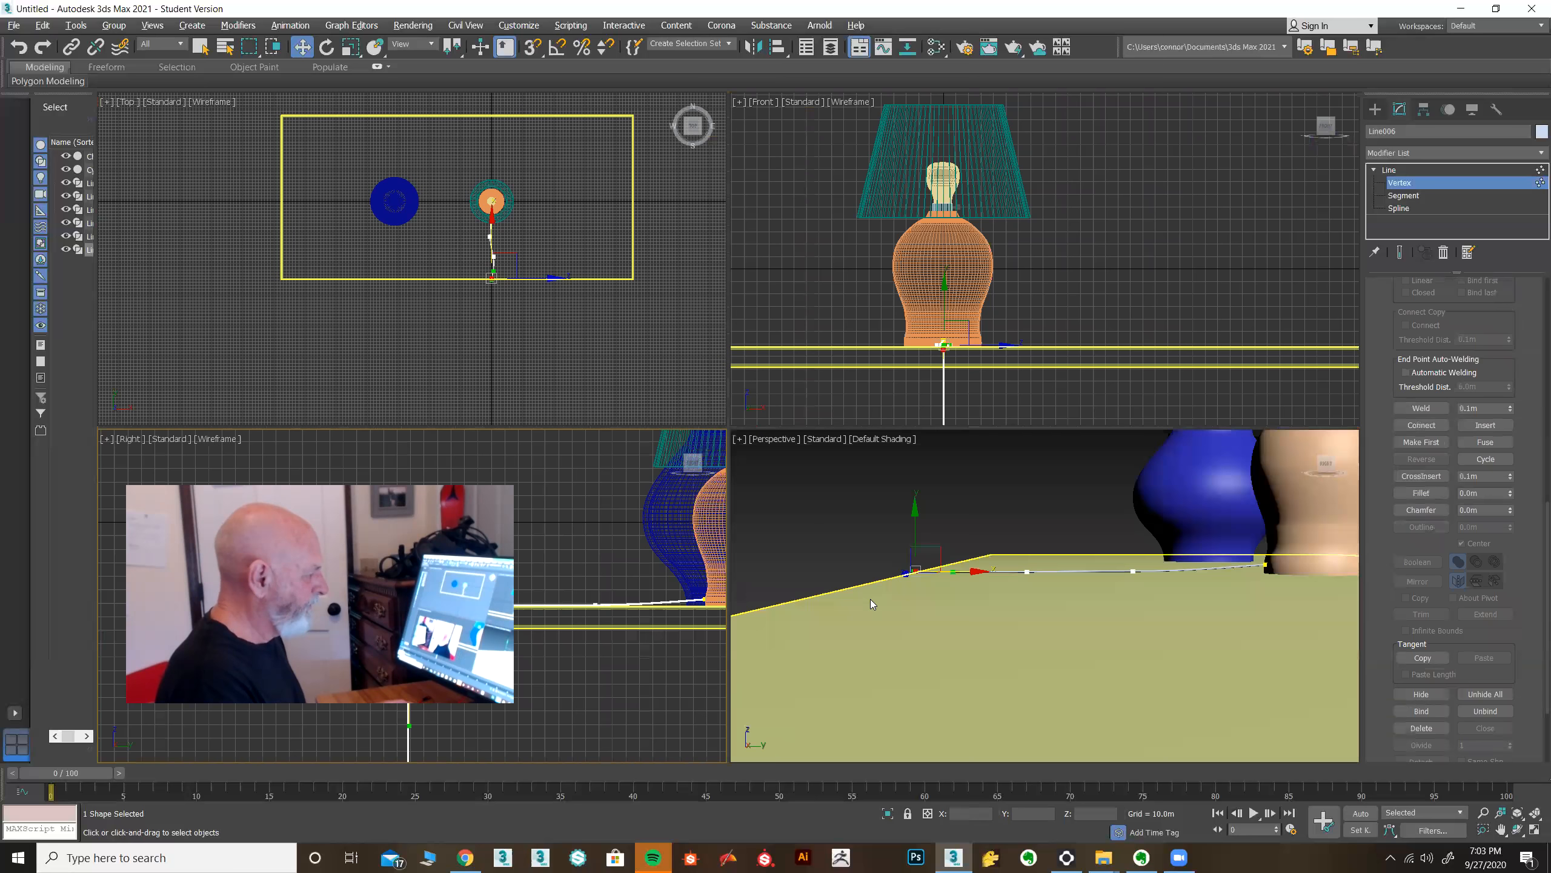
{"action": "scroll", "coordinate": [870, 599], "scroll_direction": "down", "scroll_amount": 5}
{"action": "middle_click_drag", "start_coordinate": [841, 602], "coordinate": [928, 642], "text": "alt"}
{"action": "scroll", "coordinate": [945, 675], "scroll_direction": "up", "scroll_amount": 4}
{"action": "left_click", "coordinate": [944, 666]}
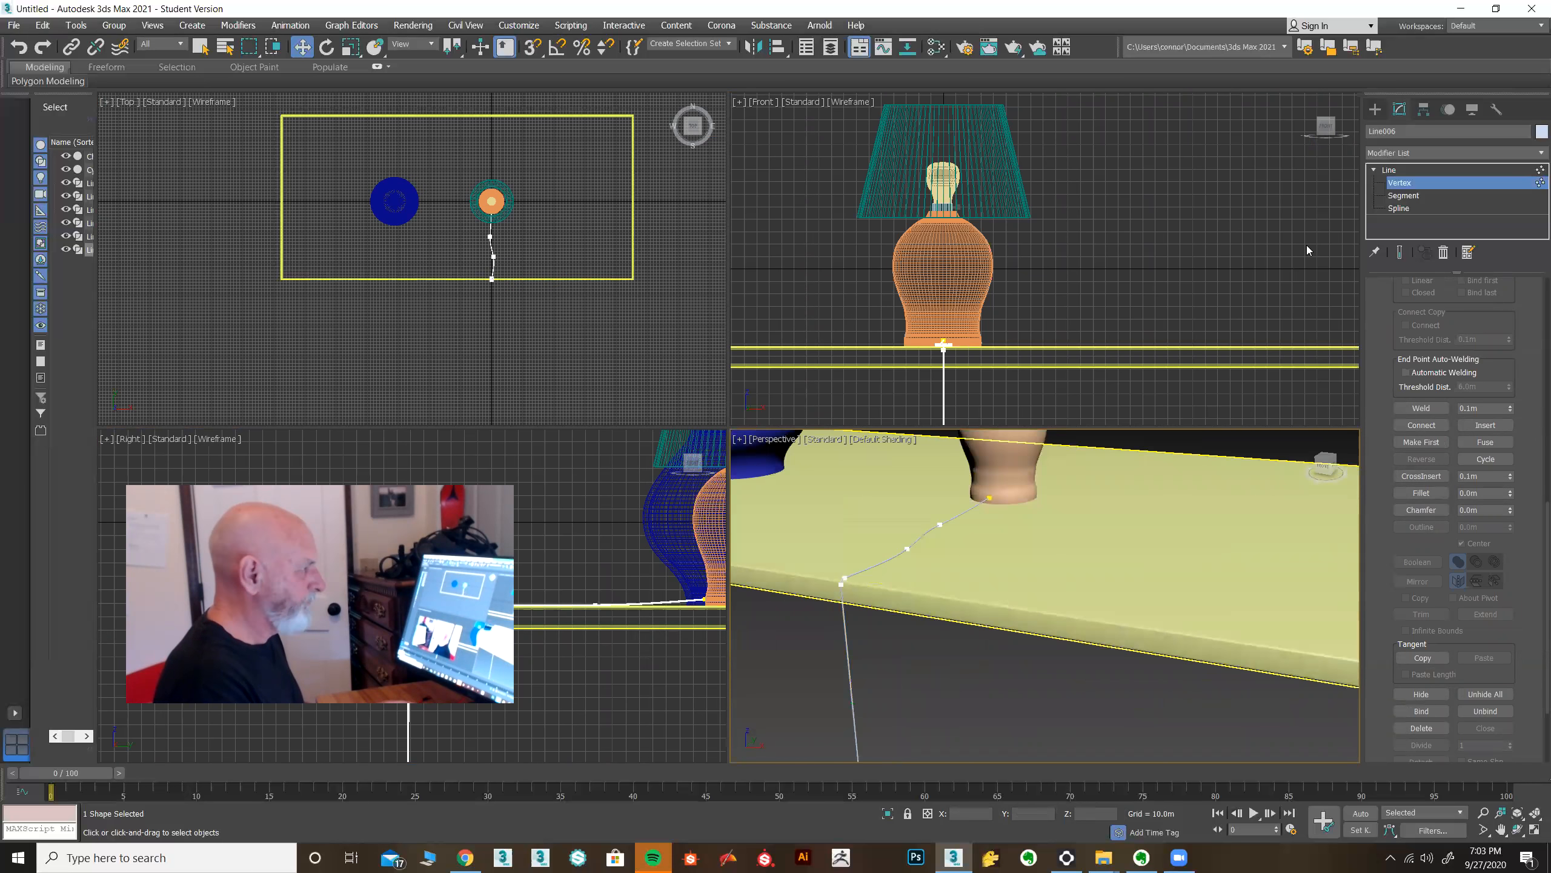
Leave vertex level and orbit the Perspective view to review the cord running across the table.
{"action": "left_click", "coordinate": [1390, 170]}
{"action": "mouse_move", "coordinate": [971, 687]}
{"action": "middle_mouse_down"}
{"action": "mouse_move", "coordinate": [1027, 688]}
{"action": "mouse_move", "coordinate": [1018, 701]}
{"action": "mouse_move", "coordinate": [982, 682]}
{"action": "mouse_move", "coordinate": [952, 702]}
{"action": "mouse_move", "coordinate": [993, 706]}
{"action": "middle_mouse_up"}
{"action": "scroll", "coordinate": [1027, 688], "scroll_direction": "down", "scroll_amount": 5}
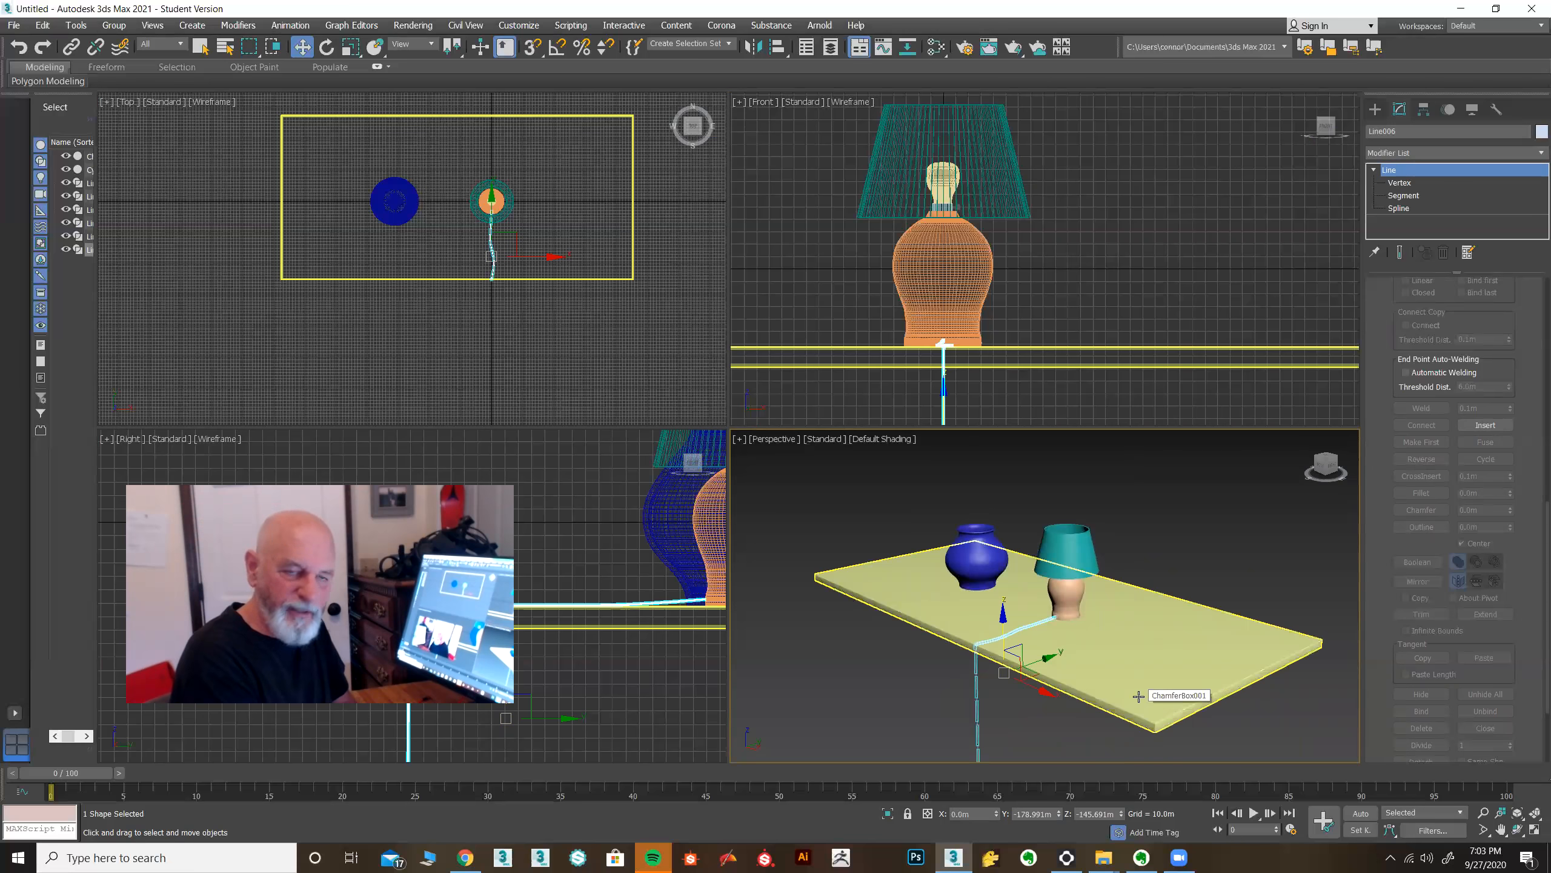
{"action": "middle_click_drag", "start_coordinate": [1073, 713], "coordinate": [1064, 622], "text": "alt"}
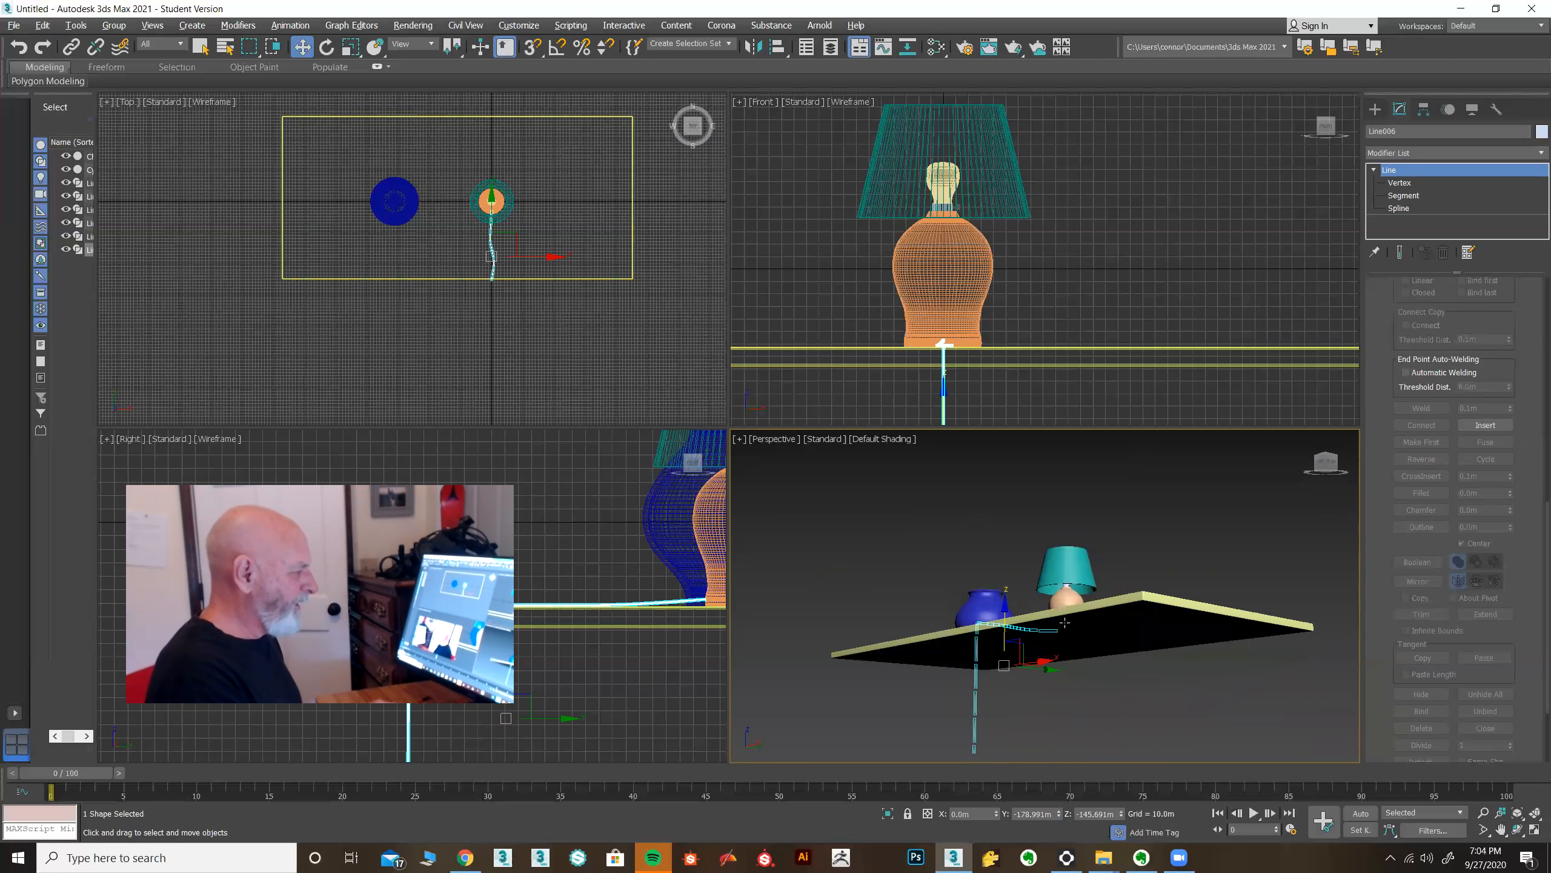
{"action": "scroll", "coordinate": [1063, 608], "scroll_direction": "up", "scroll_amount": 8}
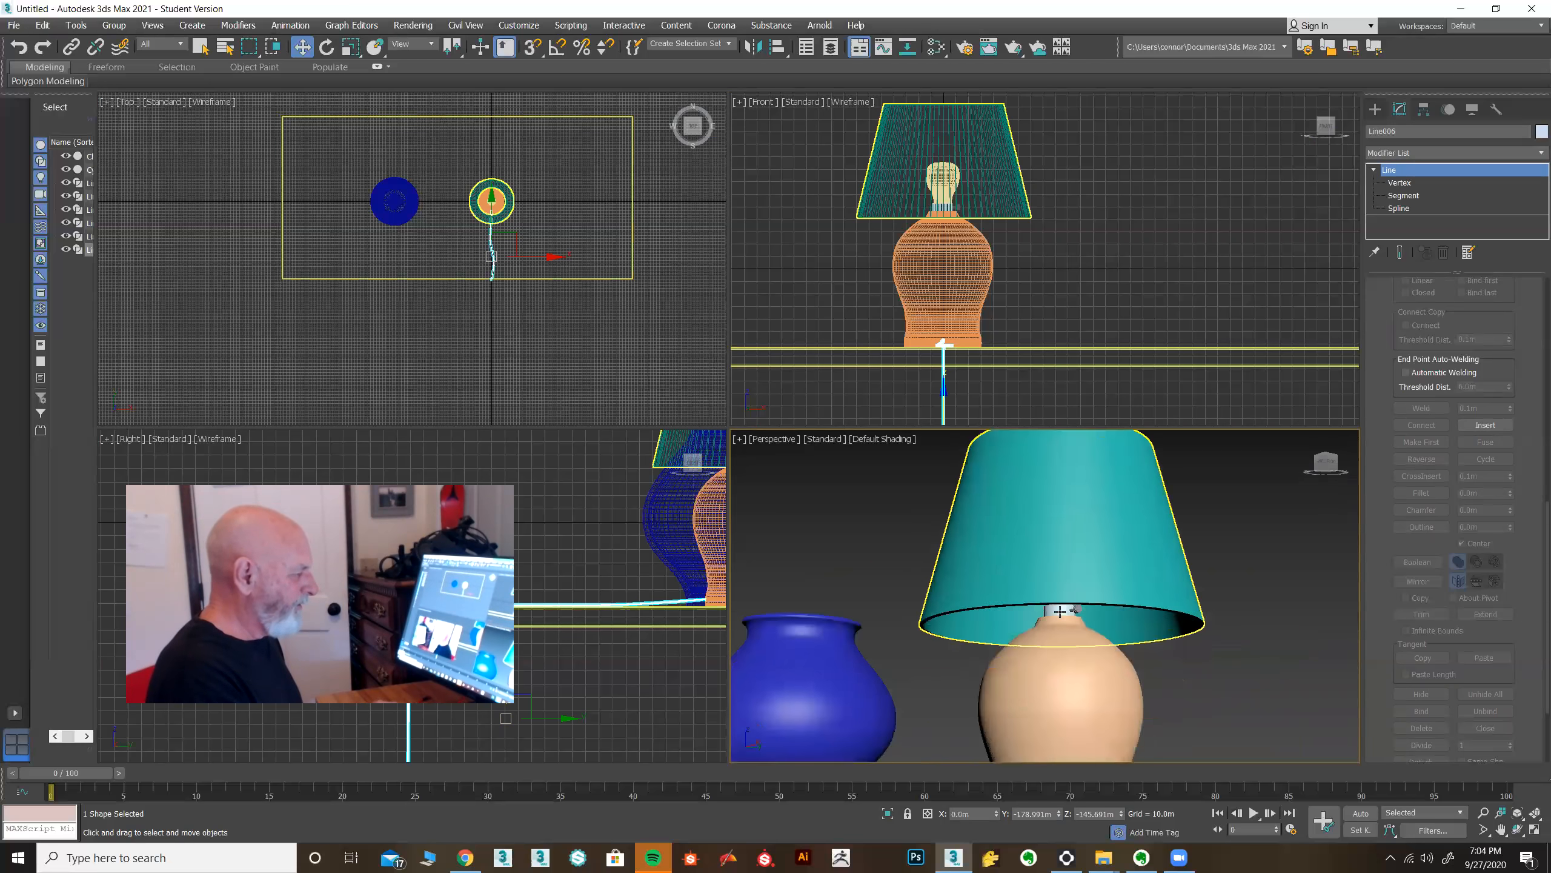
{"action": "scroll", "coordinate": [1059, 611], "scroll_direction": "up", "scroll_amount": 10}
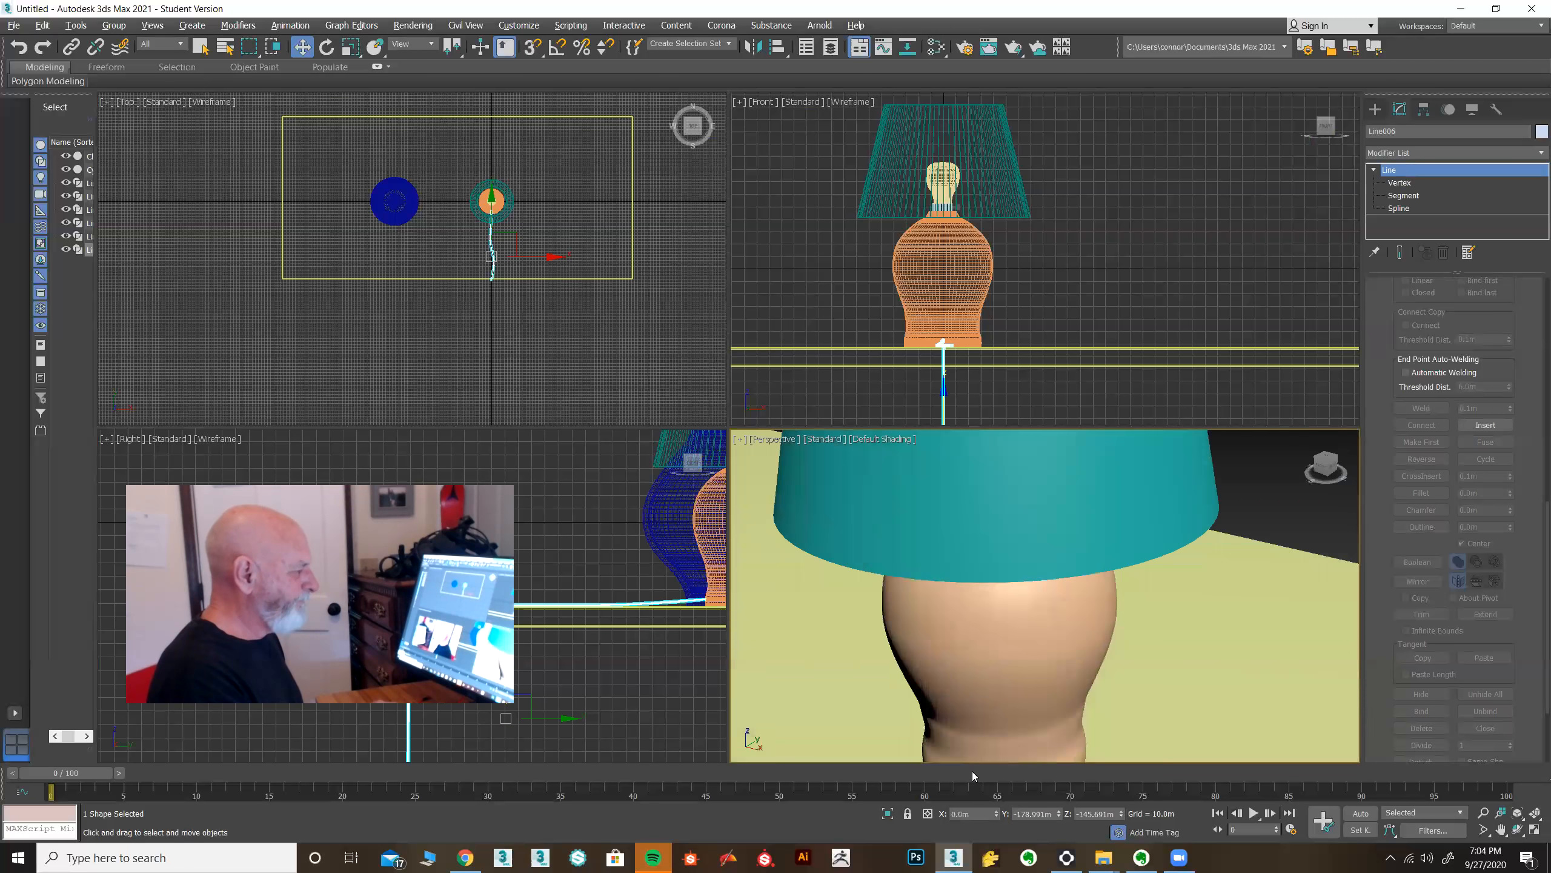
{"action": "scroll", "coordinate": [983, 637], "scroll_direction": "down", "scroll_amount": 8}
{"action": "mouse_move", "coordinate": [983, 638]}
{"action": "middle_mouse_down", "text": "alt"}
{"action": "mouse_move", "coordinate": [981, 679]}
{"action": "mouse_move", "coordinate": [977, 648]}
{"action": "mouse_move", "coordinate": [1007, 614]}
{"action": "mouse_move", "coordinate": [1076, 596]}
{"action": "mouse_move", "coordinate": [1098, 633]}
{"action": "mouse_move", "coordinate": [1071, 644]}
{"action": "mouse_move", "coordinate": [994, 626]}
{"action": "middle_mouse_up", "text": "alt"}
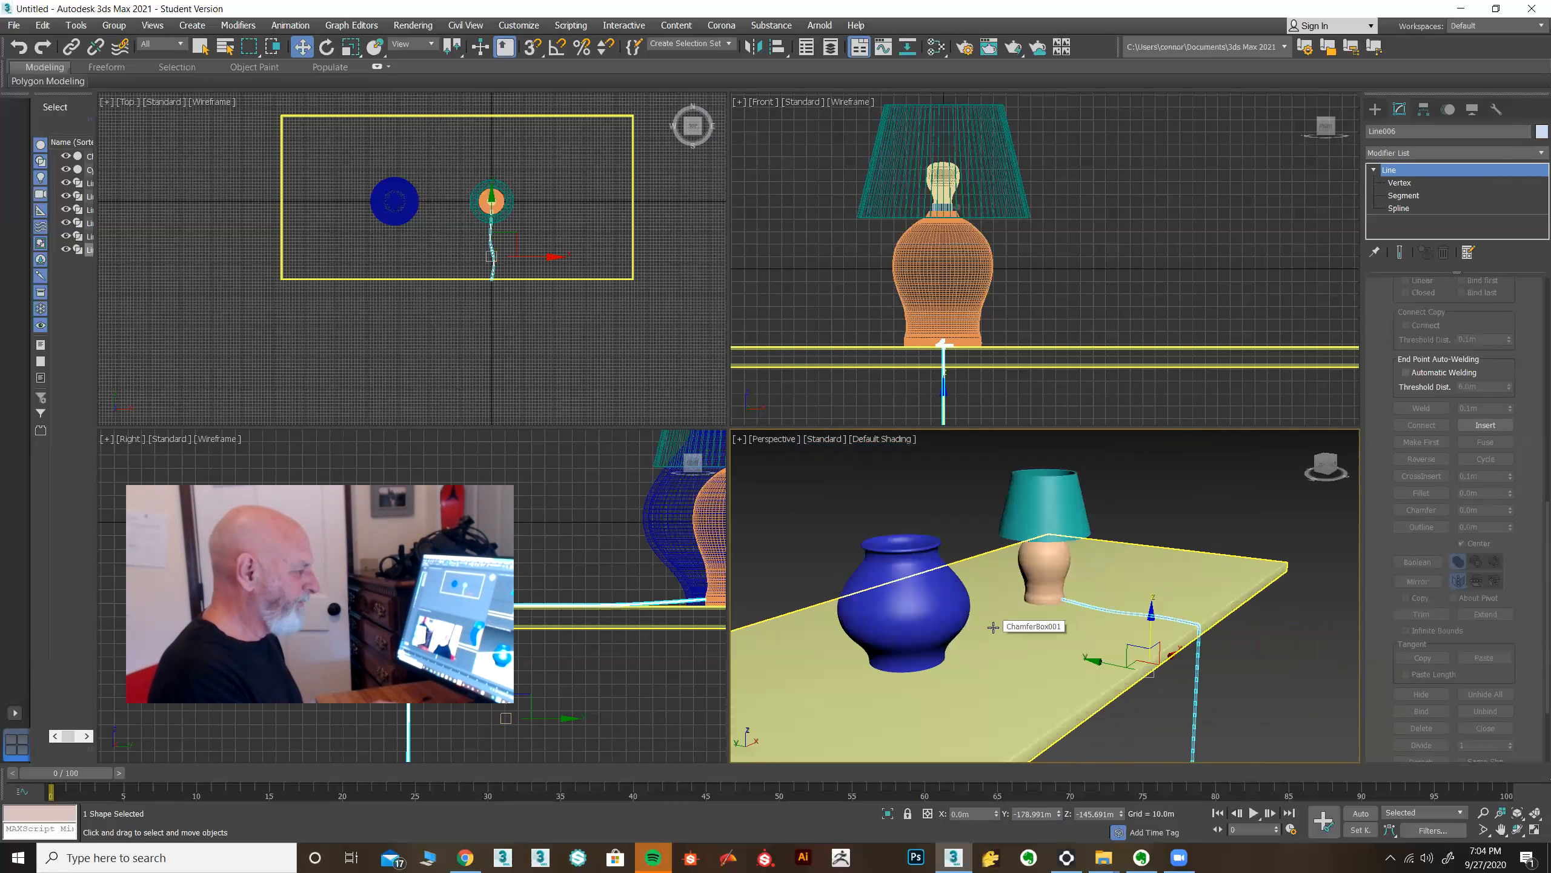
{"action": "scroll", "coordinate": [999, 647], "scroll_direction": "up", "scroll_amount": 4}
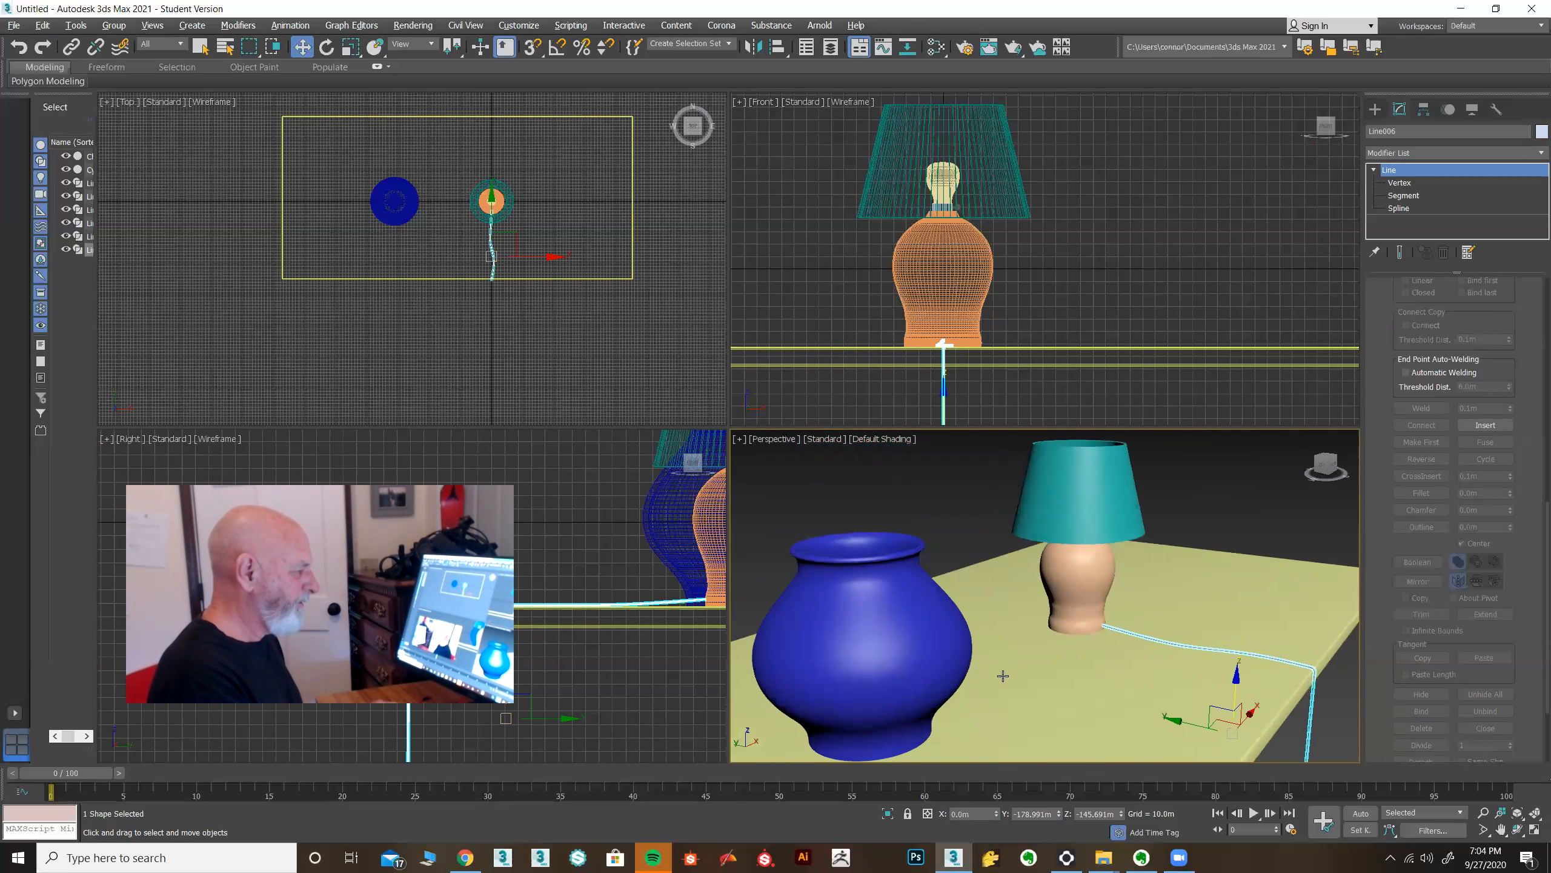
{"action": "left_click", "coordinate": [1002, 675]}
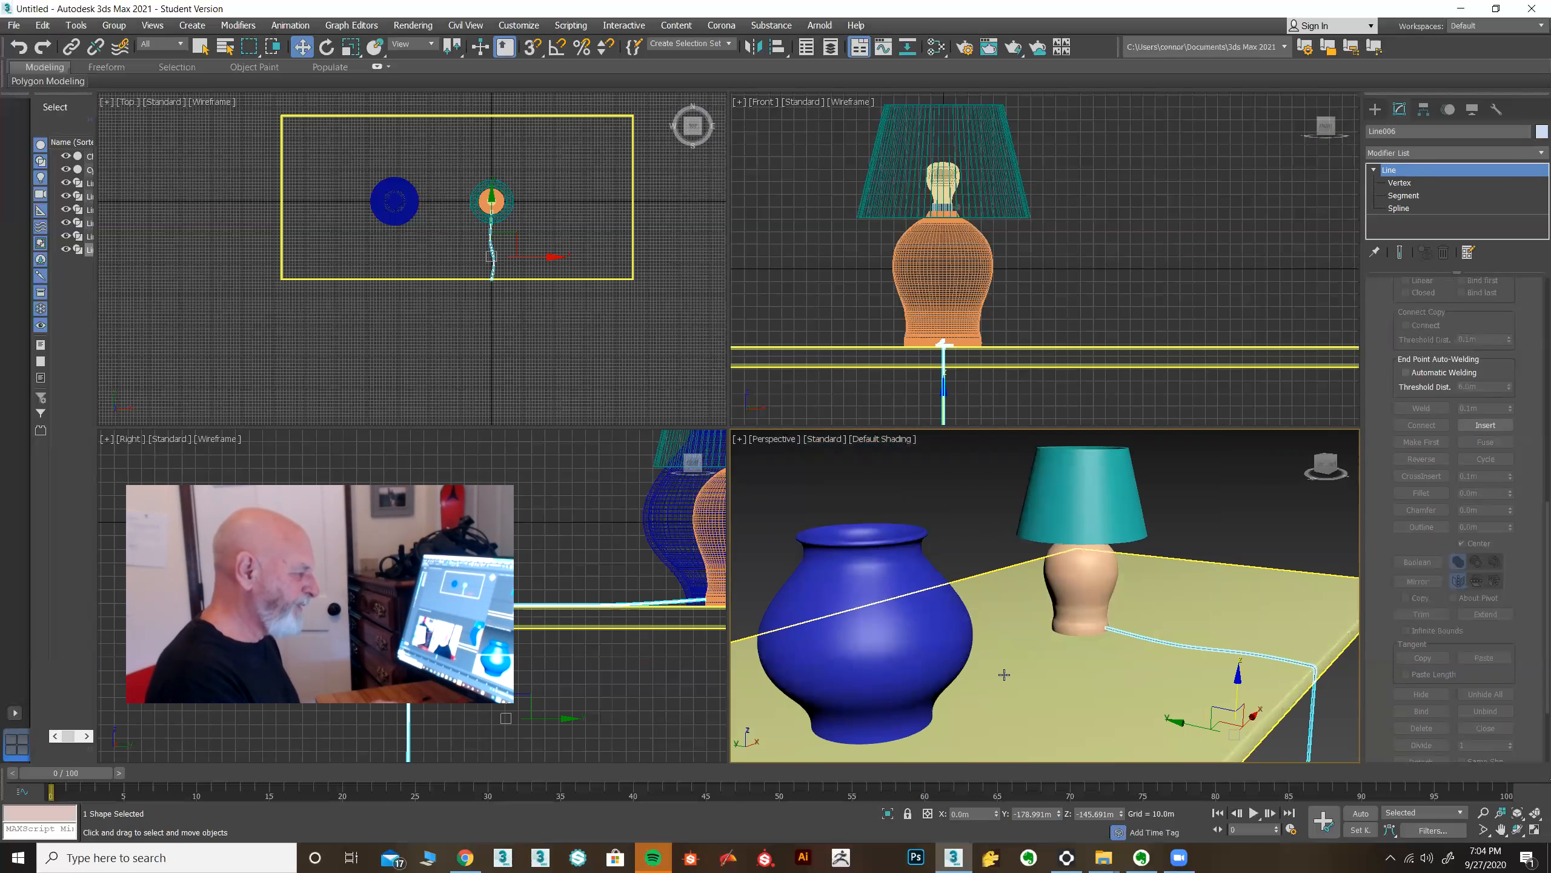